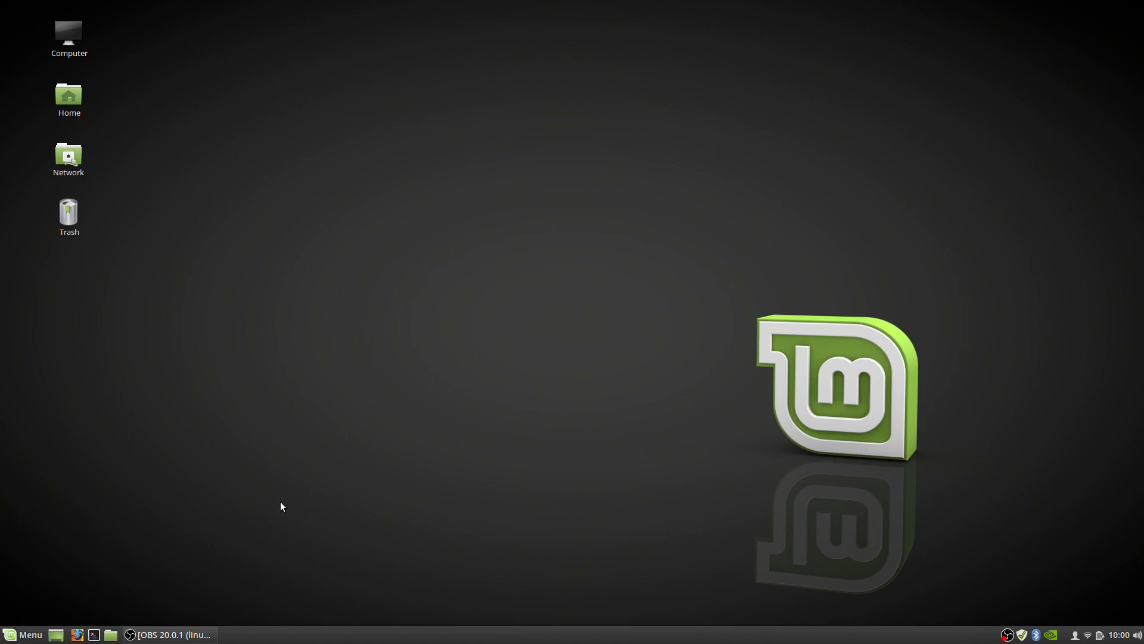
# - Open the Home folder in two file manager windows, one from the panel launcher and one from the desktop icon
pyautogui.click(14, 636)
pyautogui.click(15, 636)
pyautogui.click(111, 635)
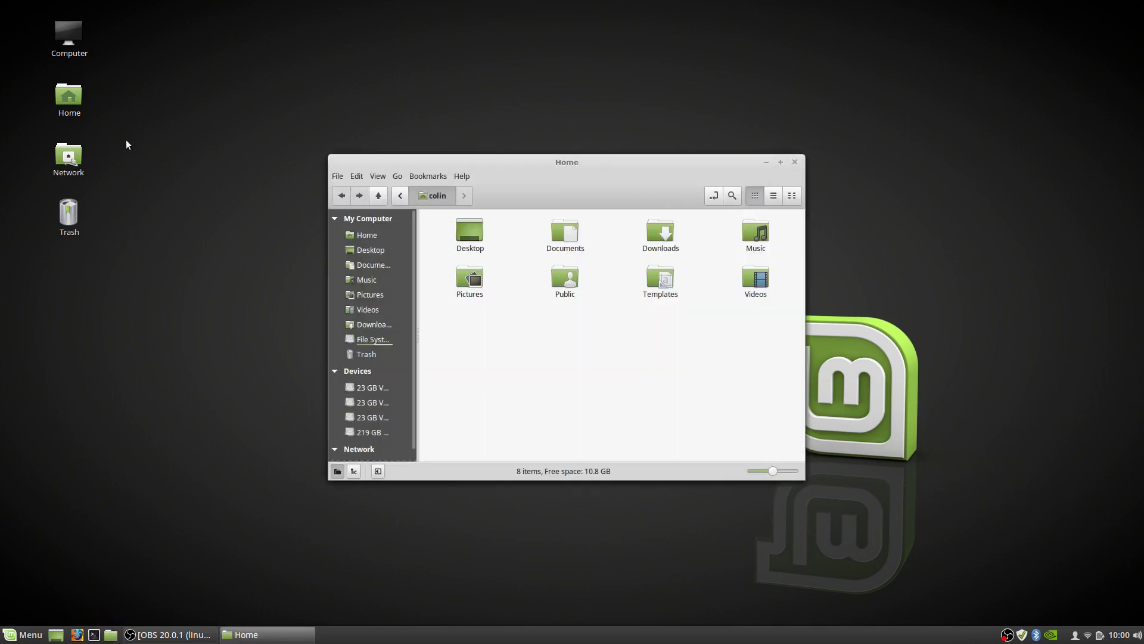
pyautogui.doubleClick(79, 101)
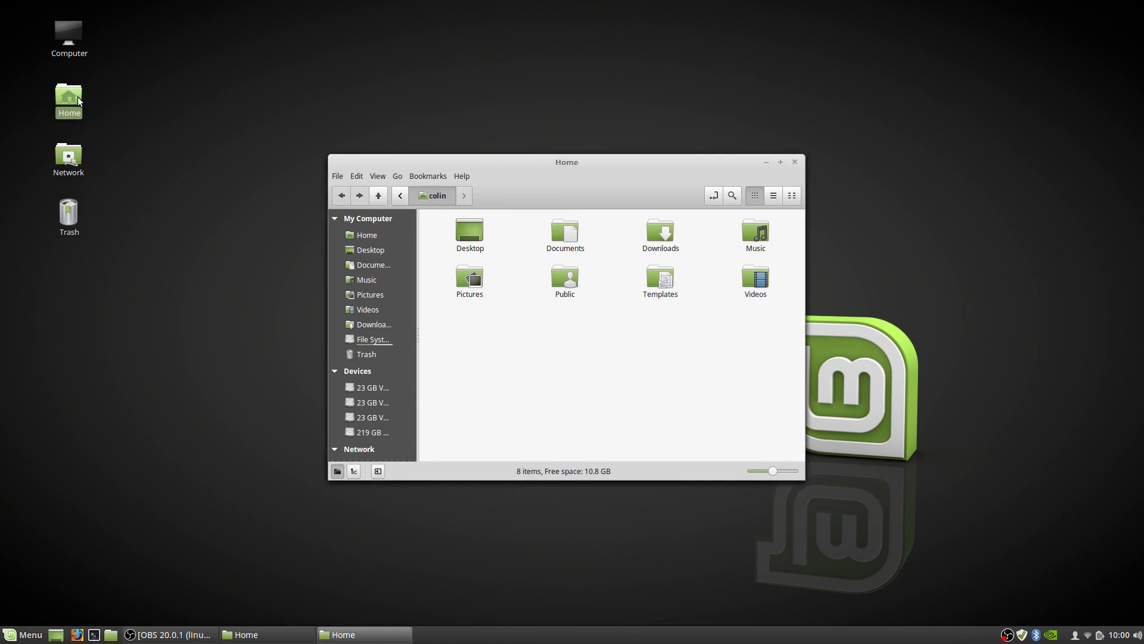
# - Move the front Home window aside to reveal the one behind it and close both windows
pyautogui.moveTo(551, 162); pyautogui.dragTo(672, 215)
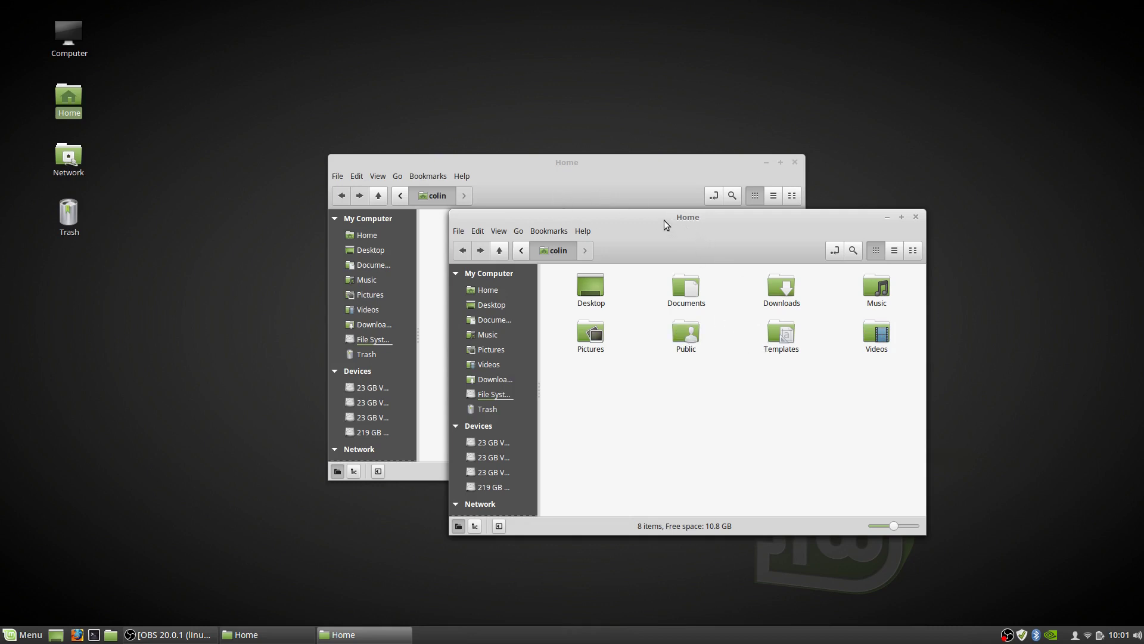
pyautogui.moveTo(690, 219); pyautogui.dragTo(617, 233)
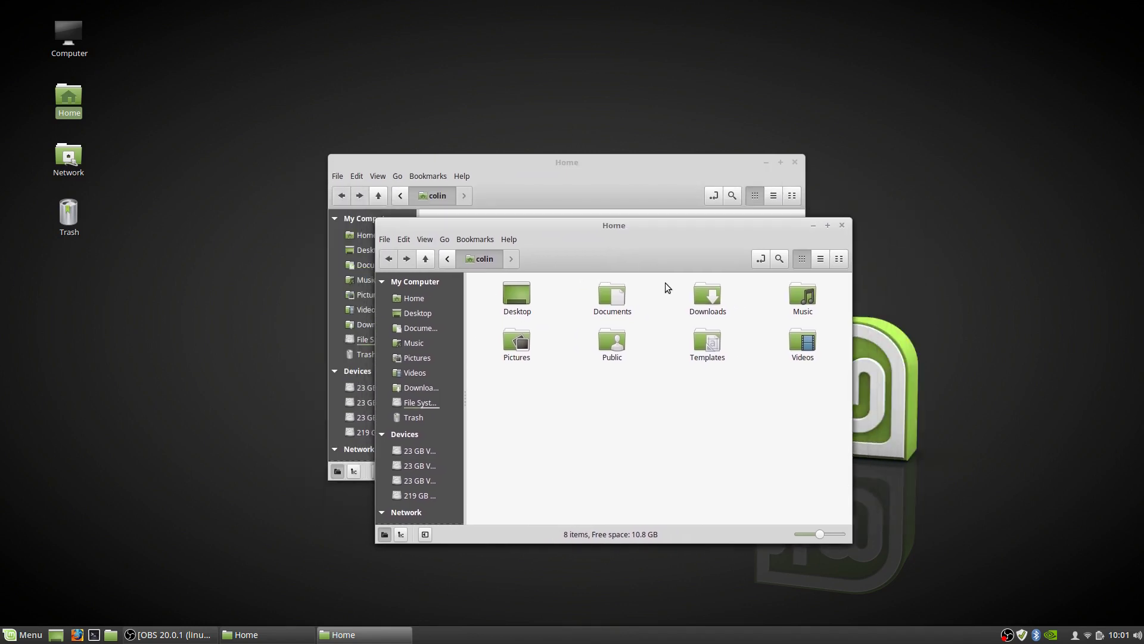
pyautogui.click(842, 225)
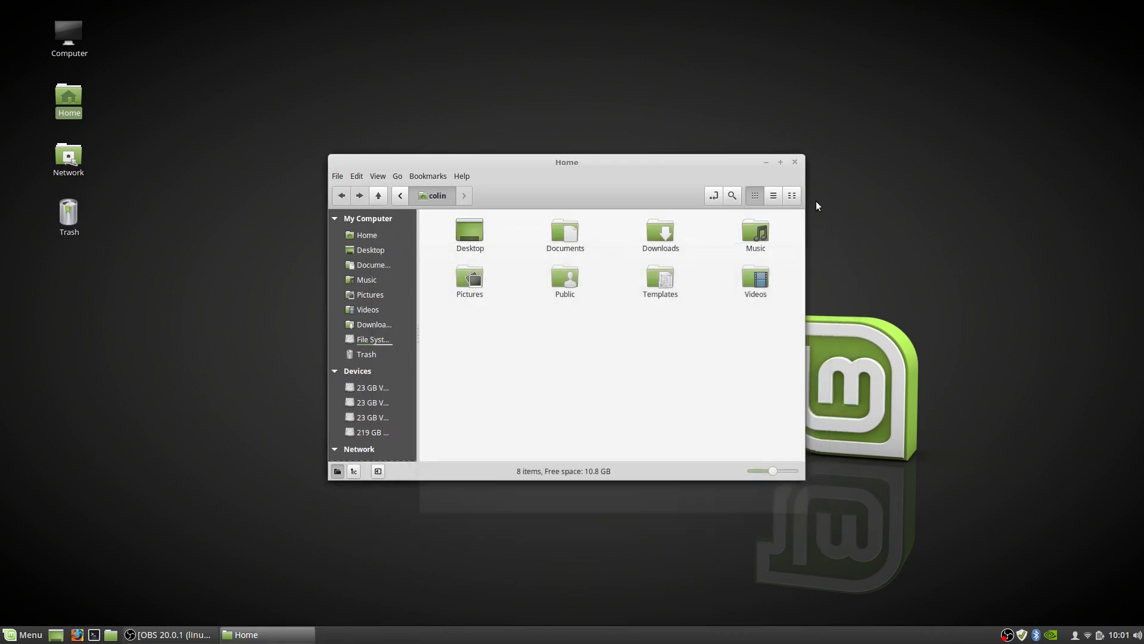
pyautogui.click(794, 165)
# - Open the Home folder from the application menu's favourites, and close it after checking the folders listed under Places
pyautogui.click(15, 637)
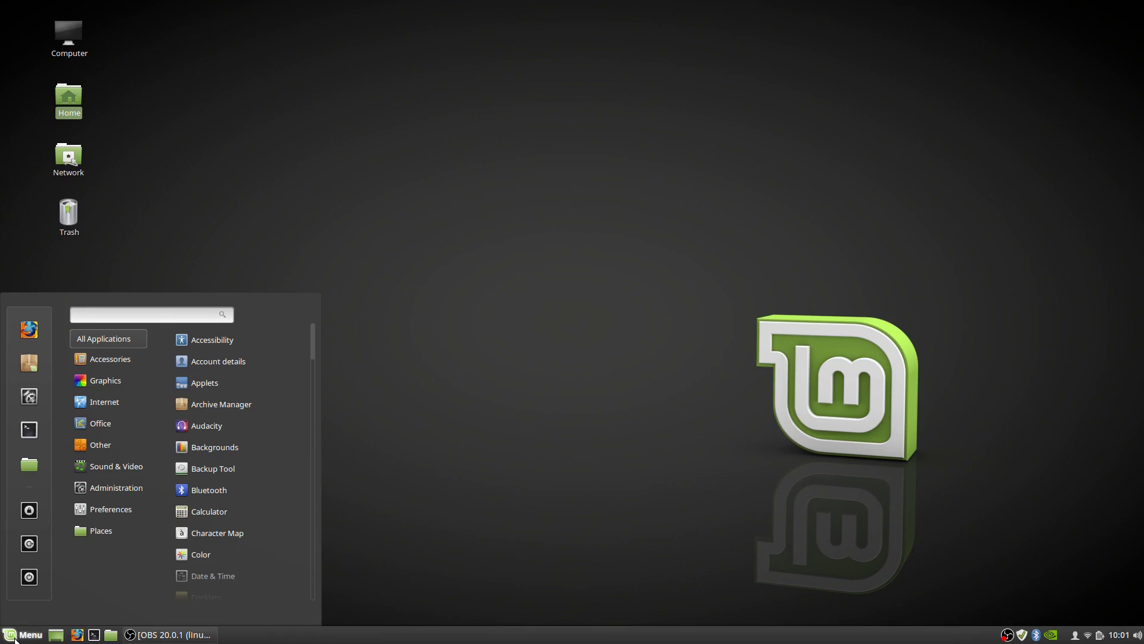
pyautogui.click(28, 471)
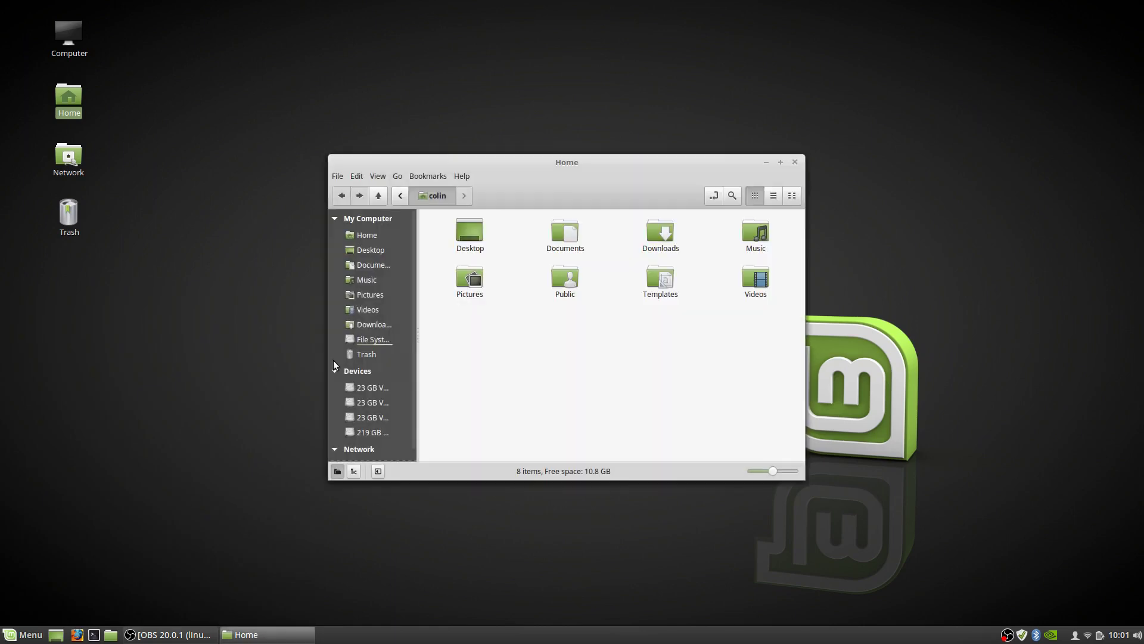
pyautogui.click(18, 633)
pyautogui.moveTo(93, 540)
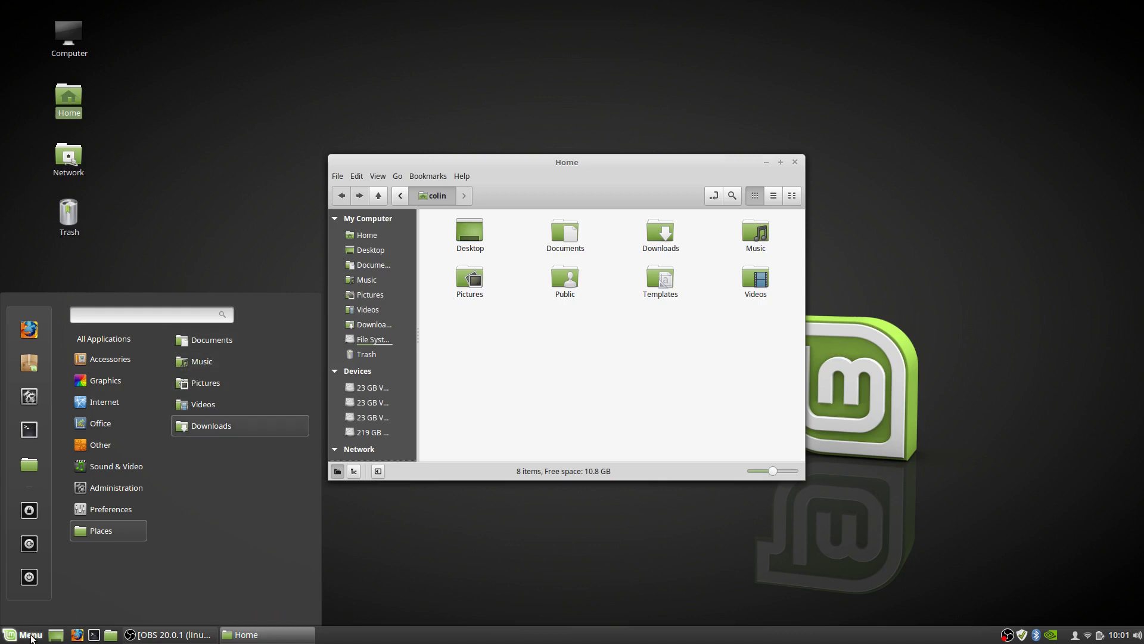
pyautogui.click(31, 637)
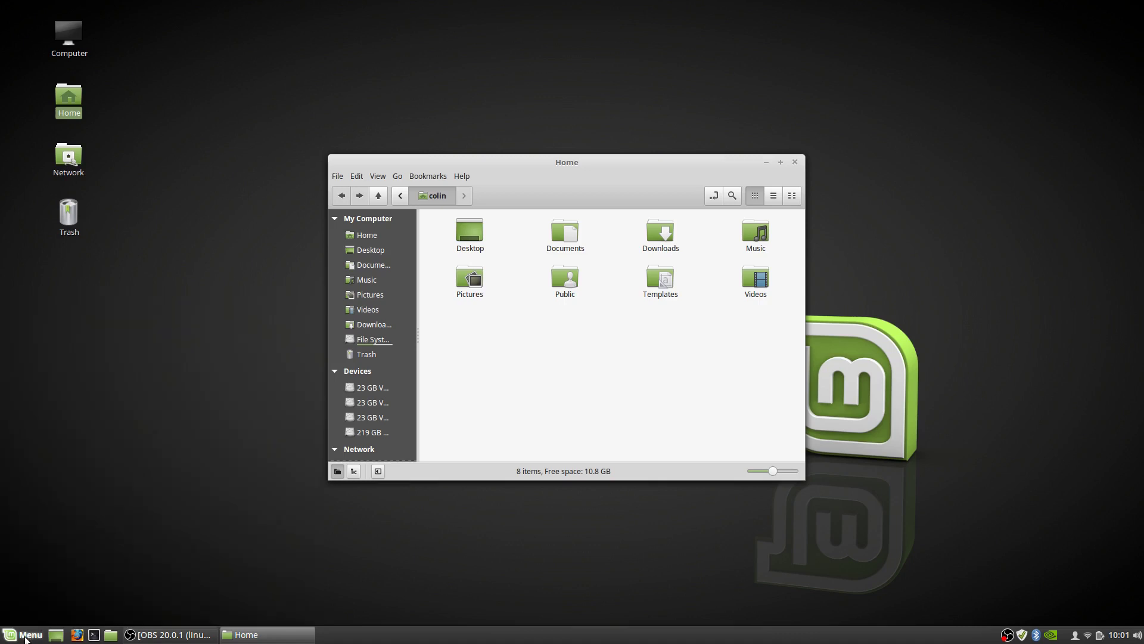
pyautogui.click(795, 162)
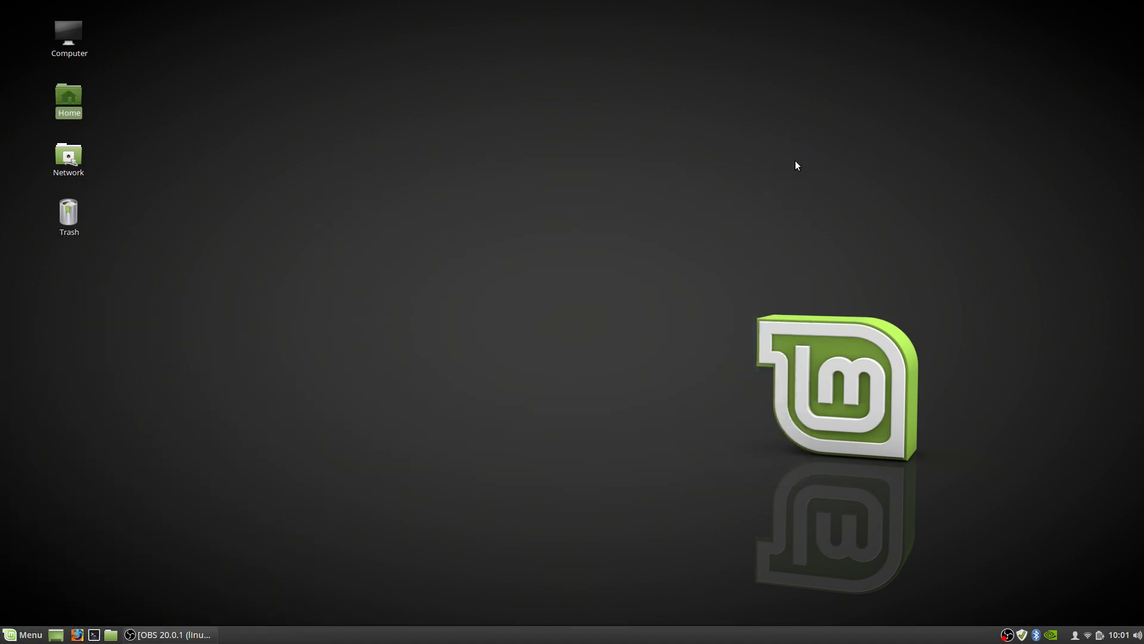
# - Browse the application menu's categories, including Graphics, Office, Other, Administration, Preferences and Places, to examine the programs in each
pyautogui.click(27, 637)
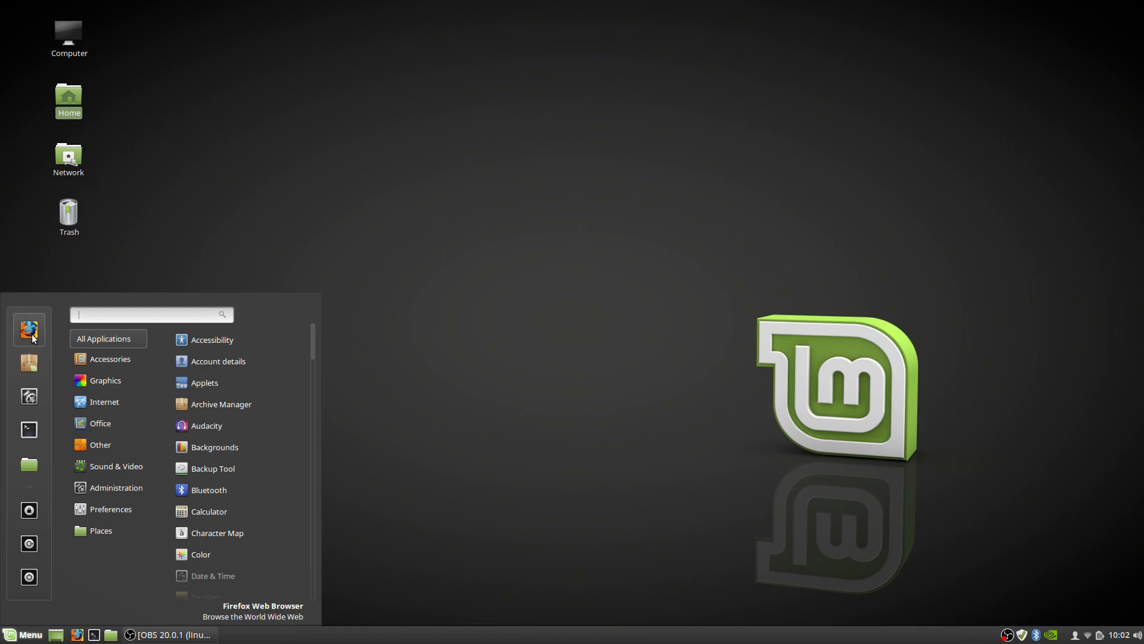
pyautogui.moveTo(110, 449)
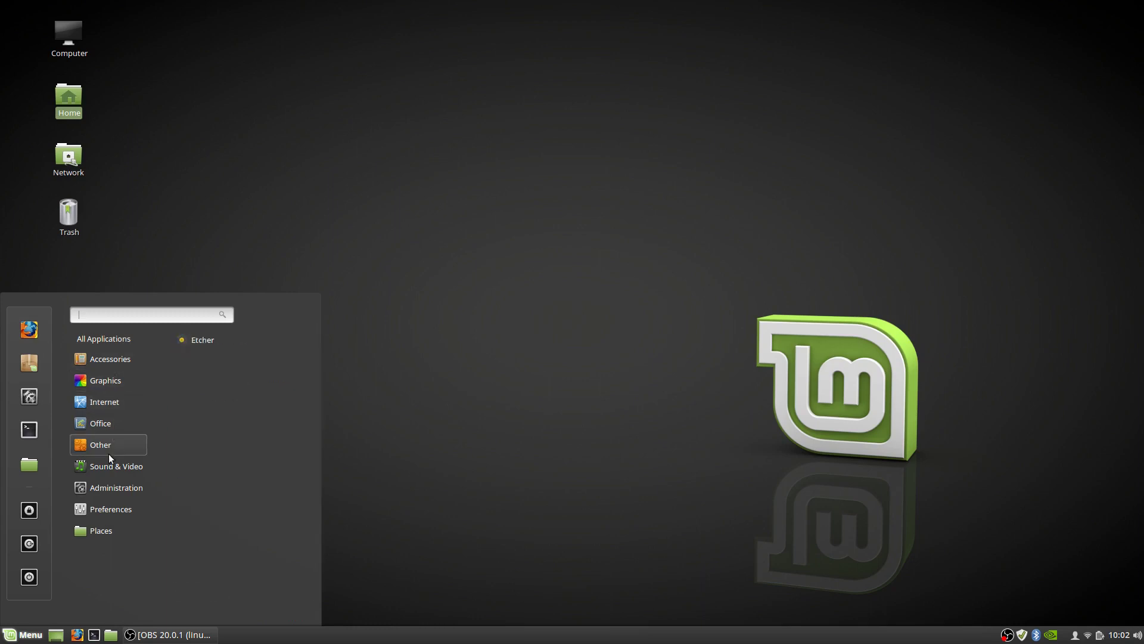
pyautogui.moveTo(118, 340)
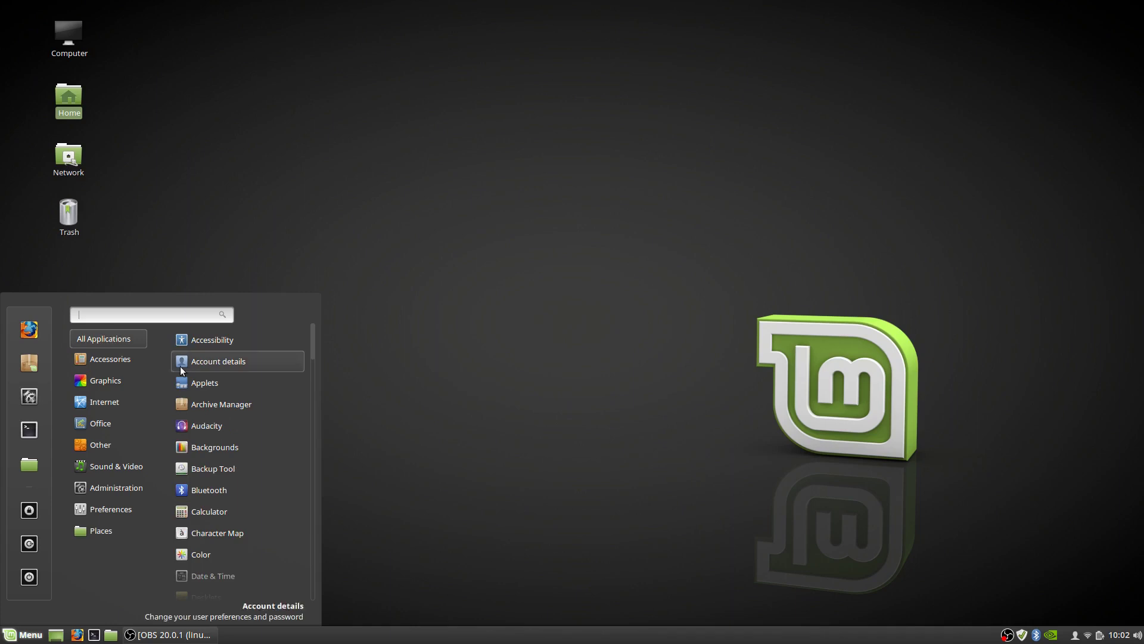
pyautogui.moveTo(116, 362)
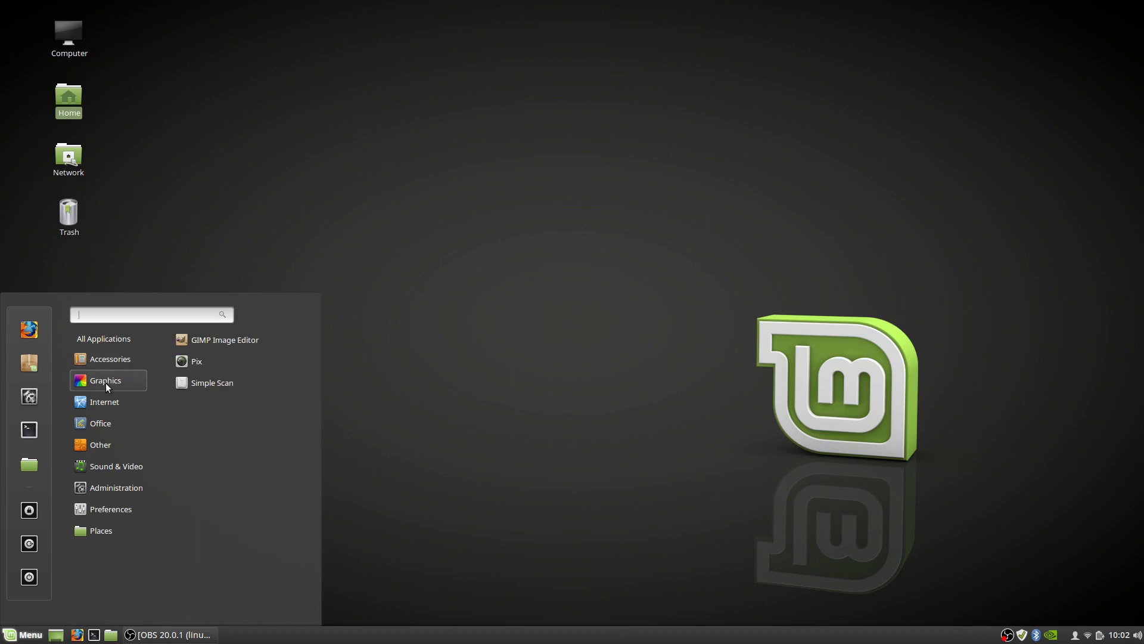
pyautogui.moveTo(103, 424)
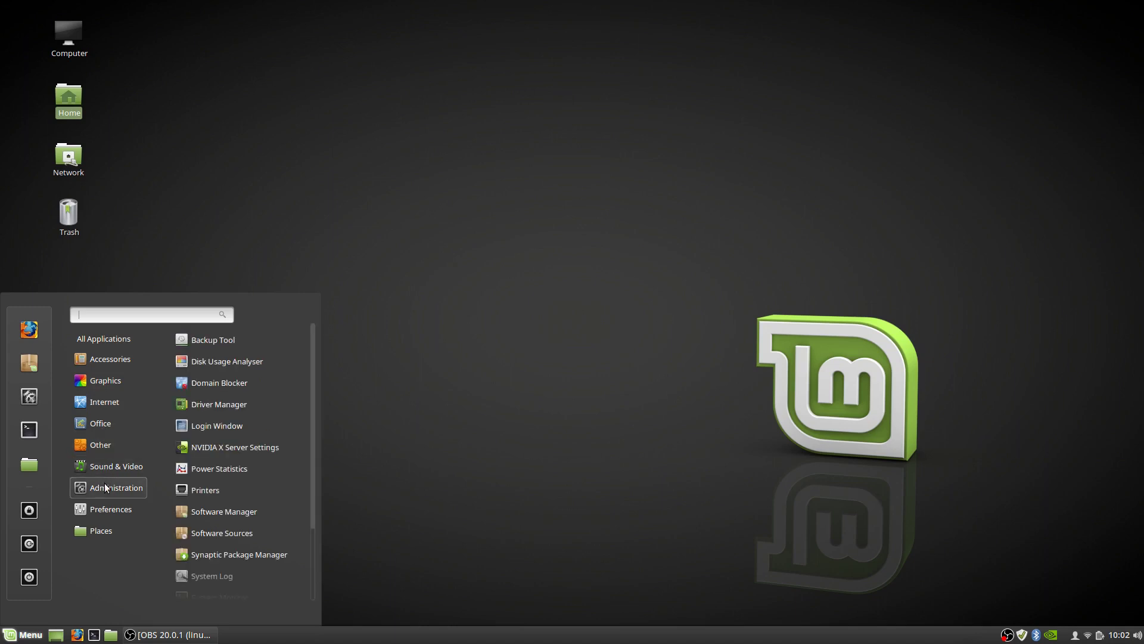
pyautogui.moveTo(106, 506)
pyautogui.moveTo(96, 529)
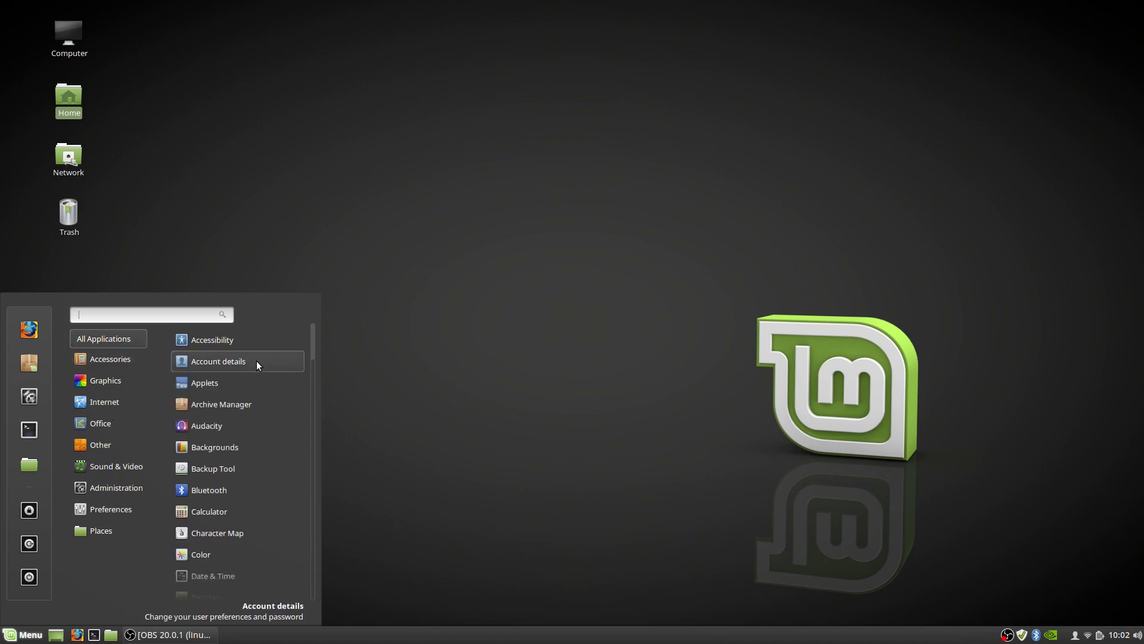
pyautogui.scroll(-10, 257, 360)
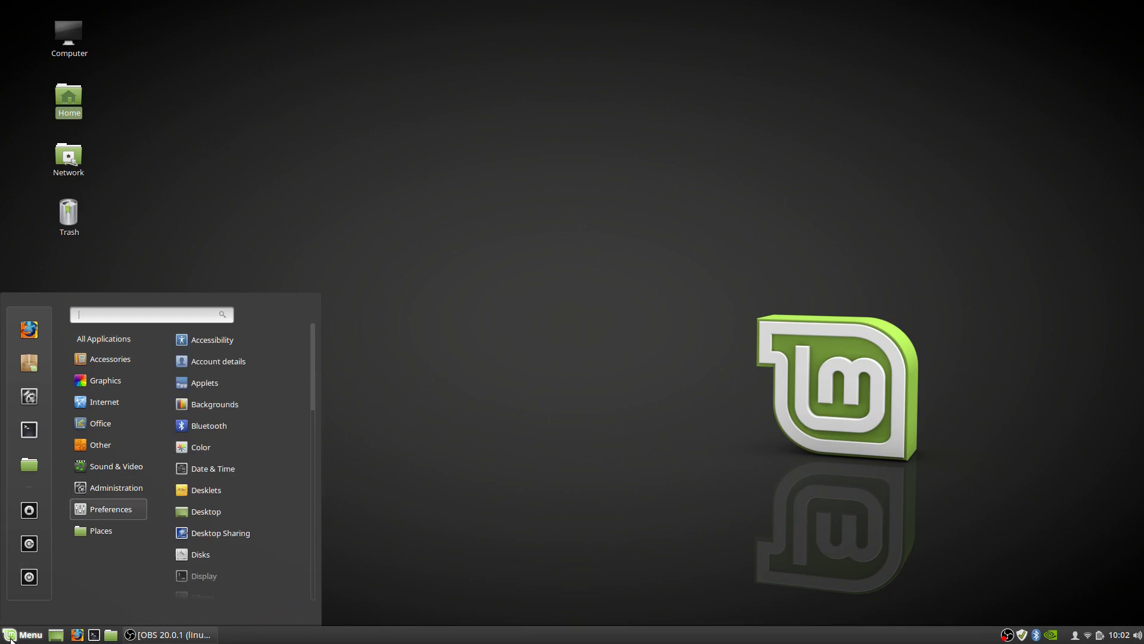
pyautogui.click(10, 637)
# - Add LibreOffice Calc from the Office category to the application menu's favourites
pyautogui.click(10, 637)
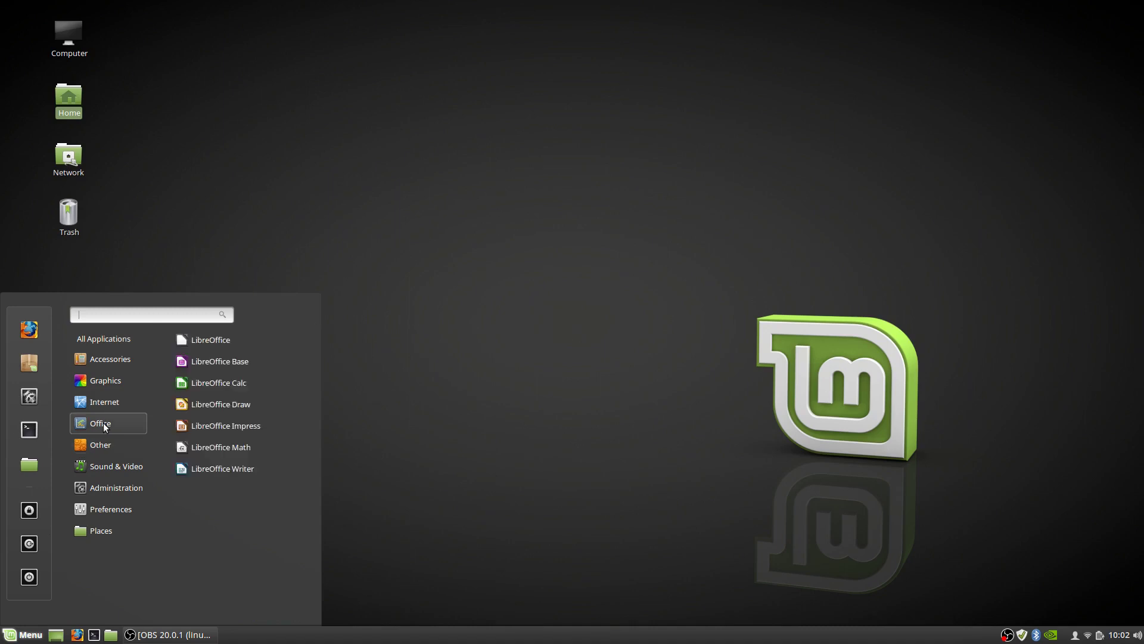
pyautogui.rightClick(259, 382)
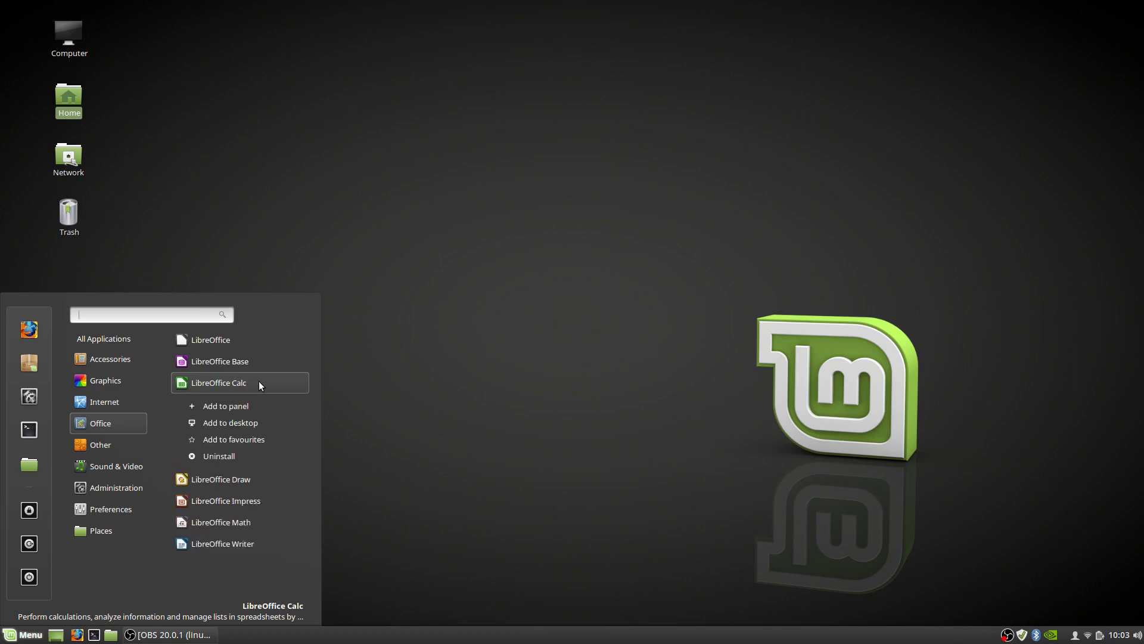
pyautogui.click(253, 439)
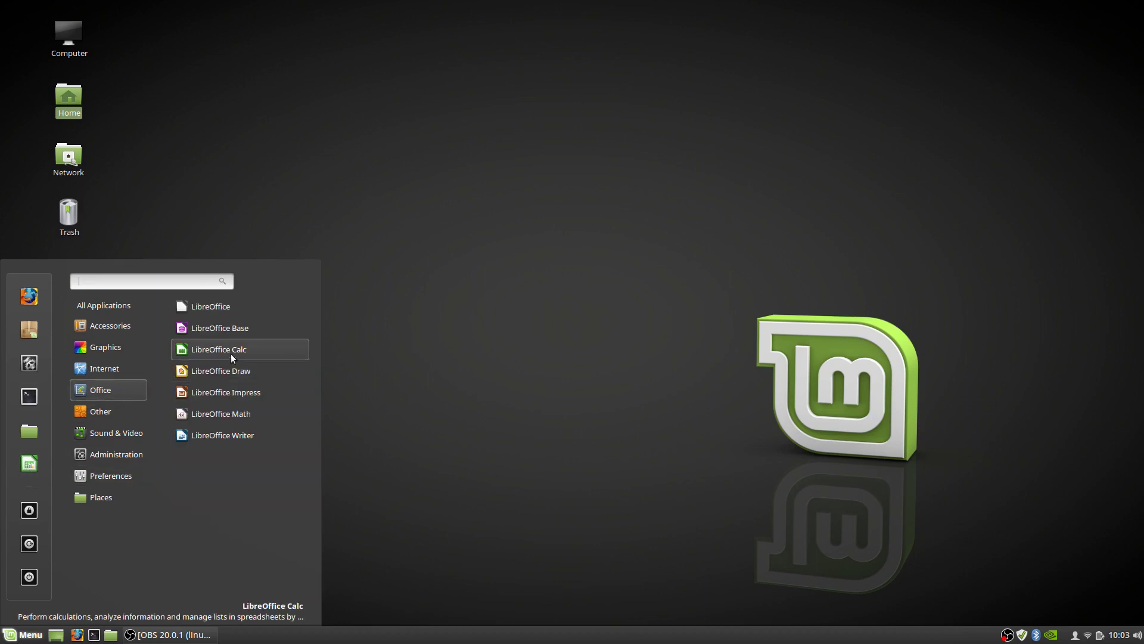
# - Add LibreOffice Calc shortcuts to both the panel and the desktop
pyautogui.rightClick(277, 344)
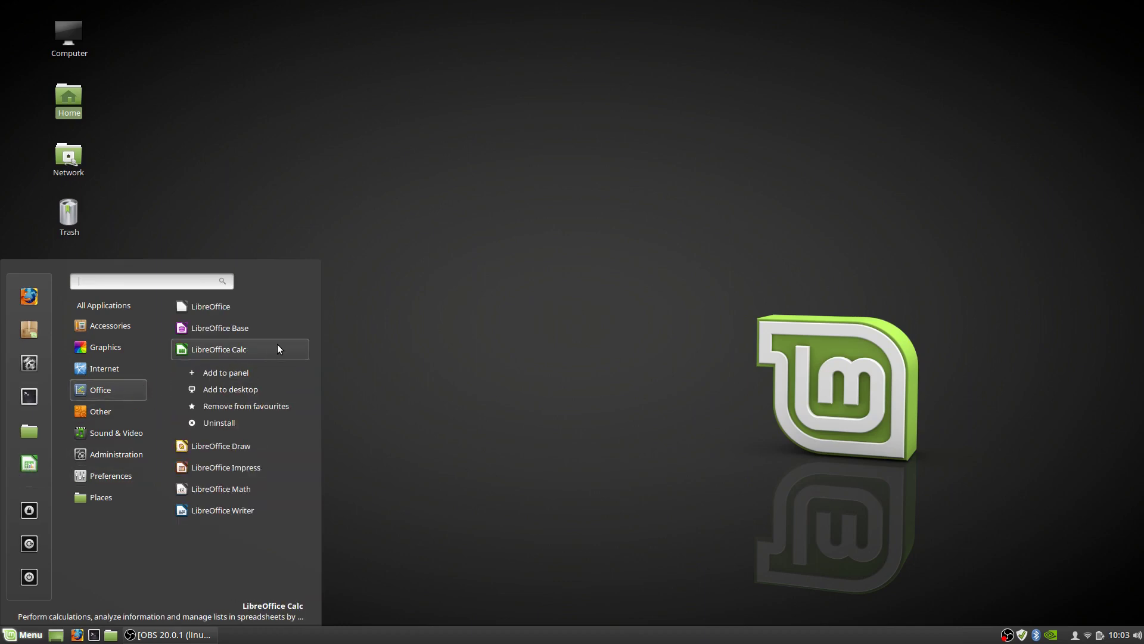
pyautogui.click(250, 372)
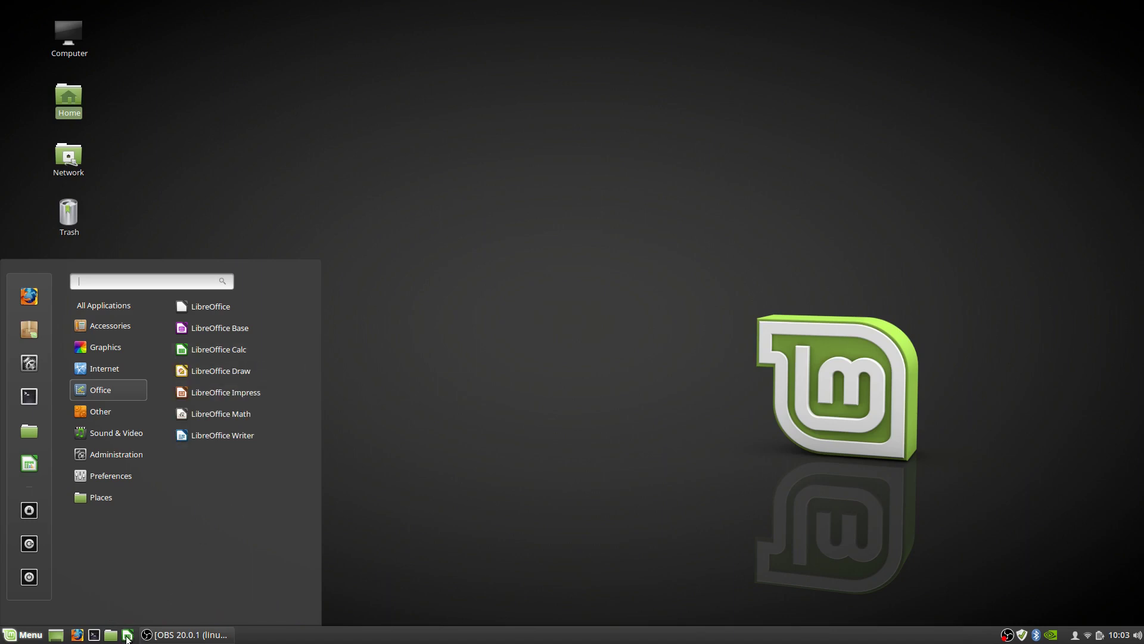
pyautogui.rightClick(245, 351)
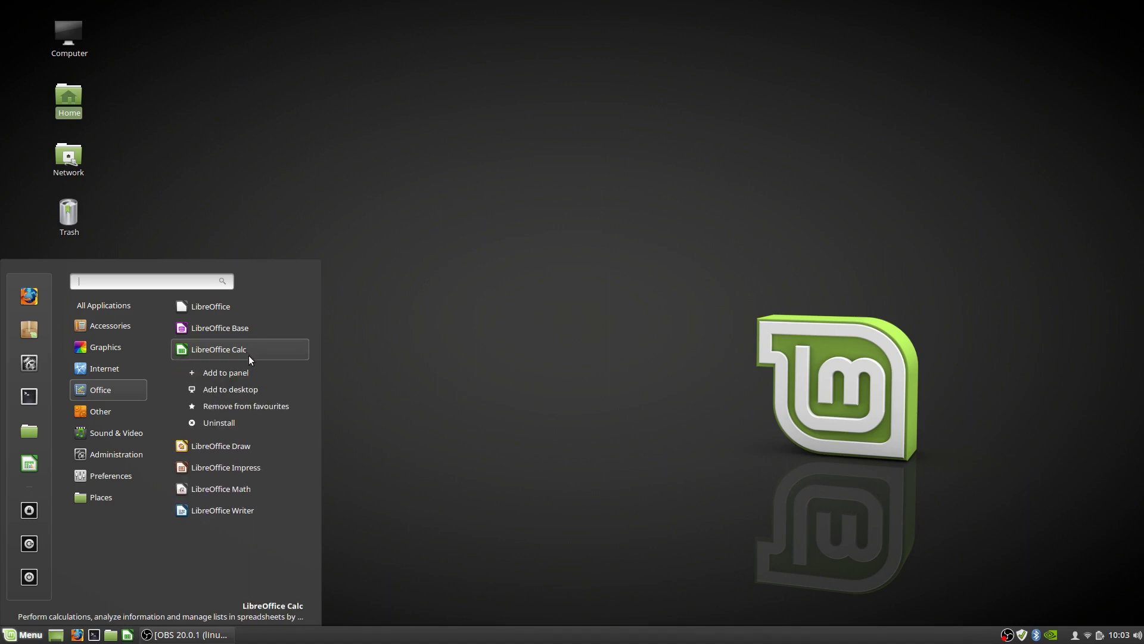
pyautogui.click(266, 388)
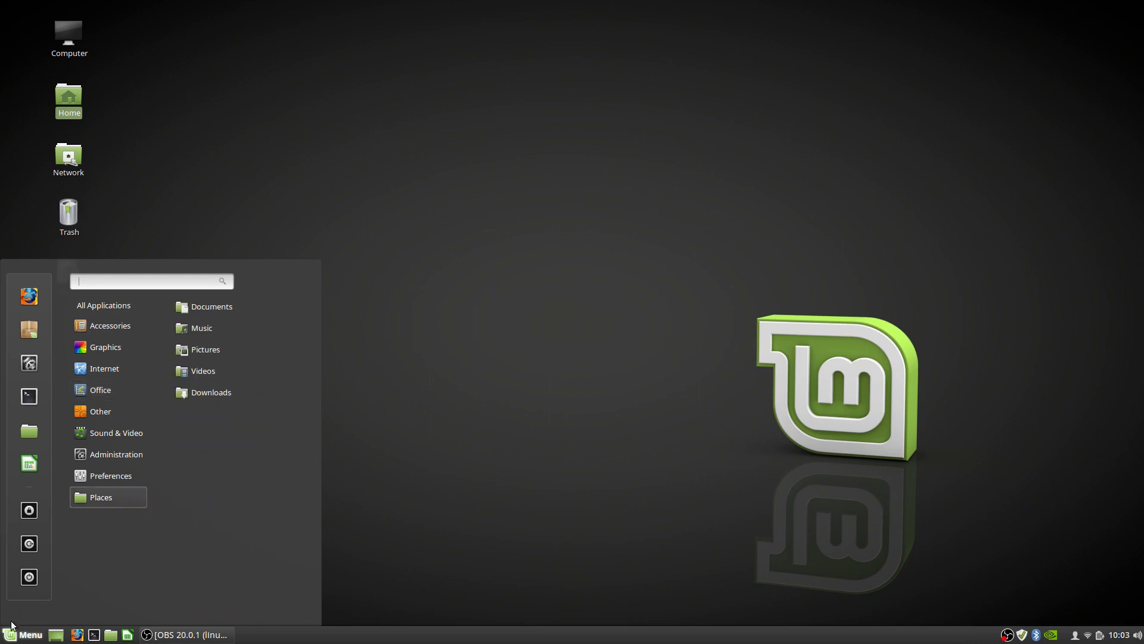
pyautogui.click(18, 633)
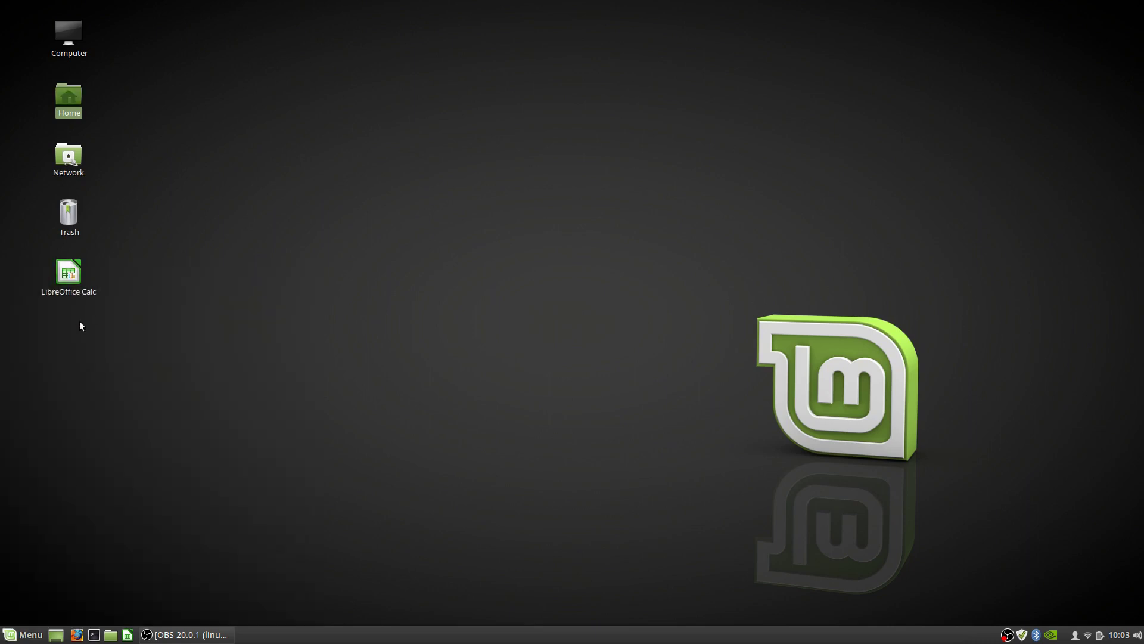
# - Permanently delete the LibreOffice Calc shortcut from the desktop and remove its launcher from the panel
pyautogui.click(8, 636)
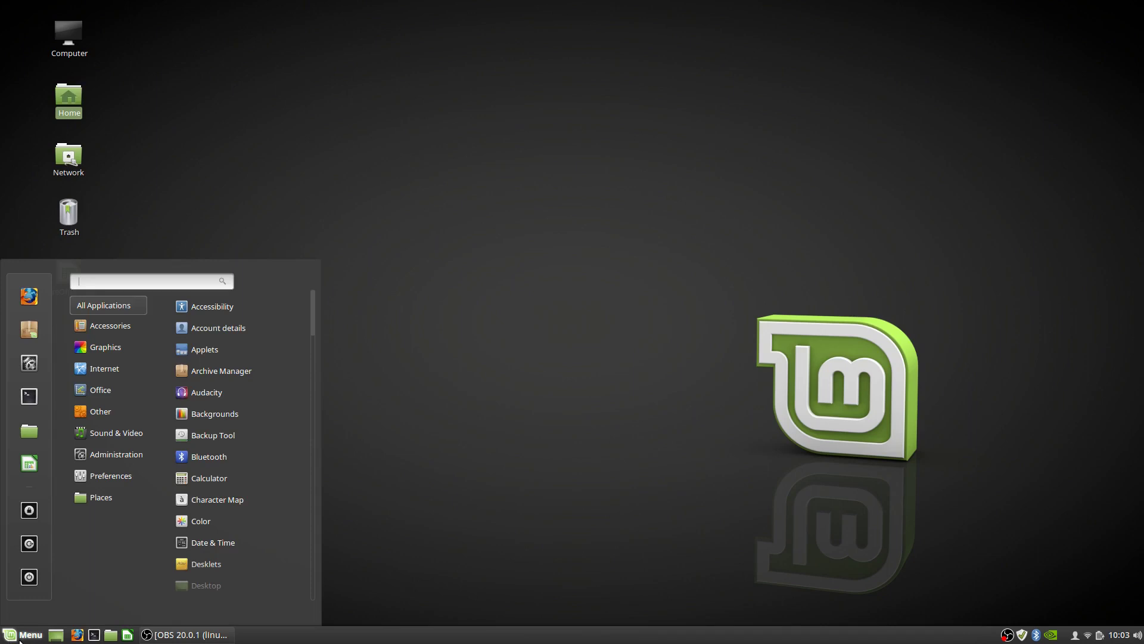
pyautogui.click(18, 639)
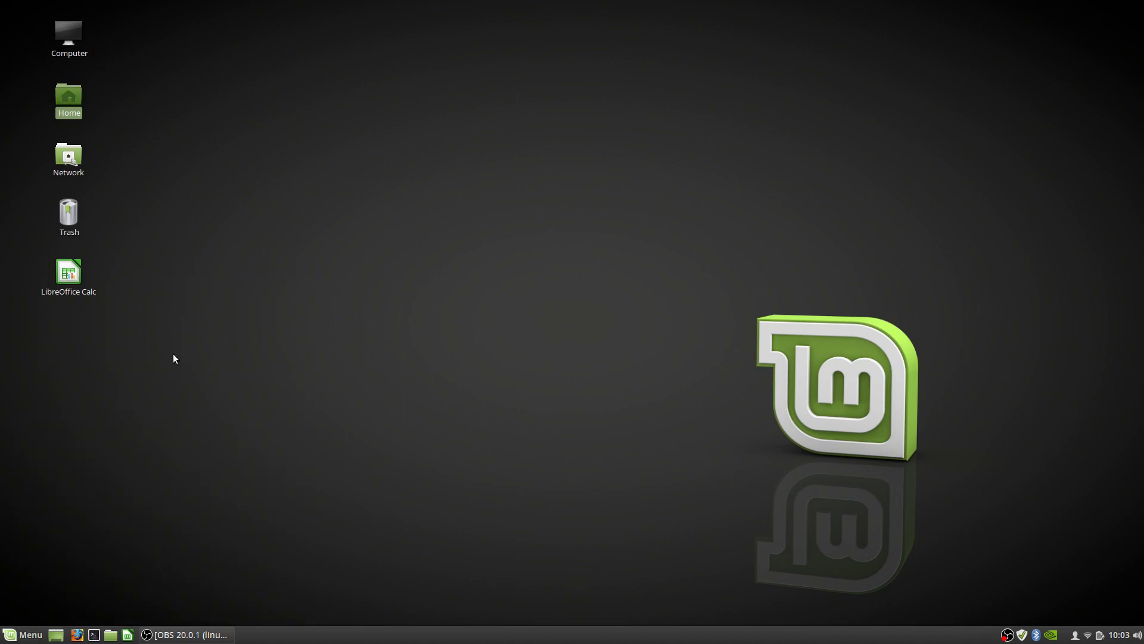
pyautogui.rightClick(68, 276)
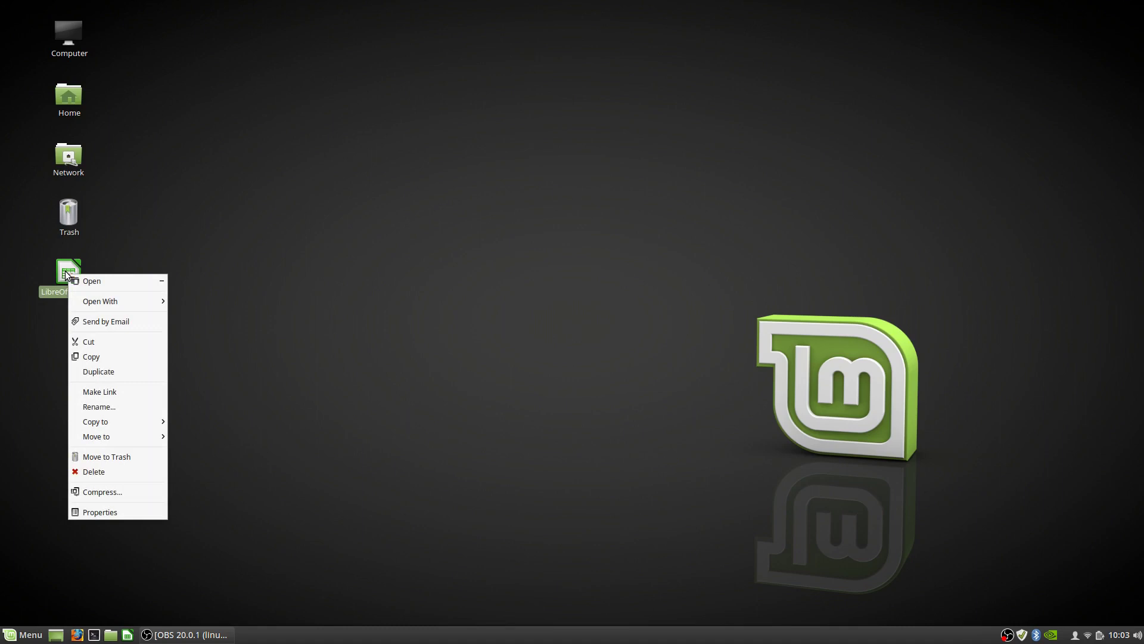
pyautogui.click(128, 470)
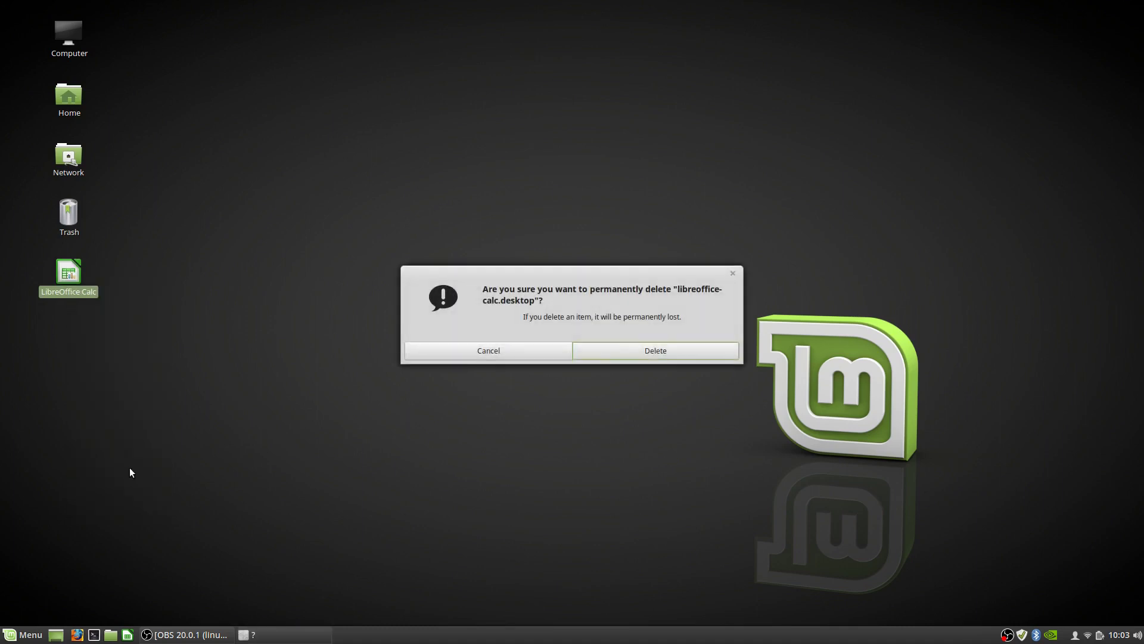
pyautogui.click(651, 352)
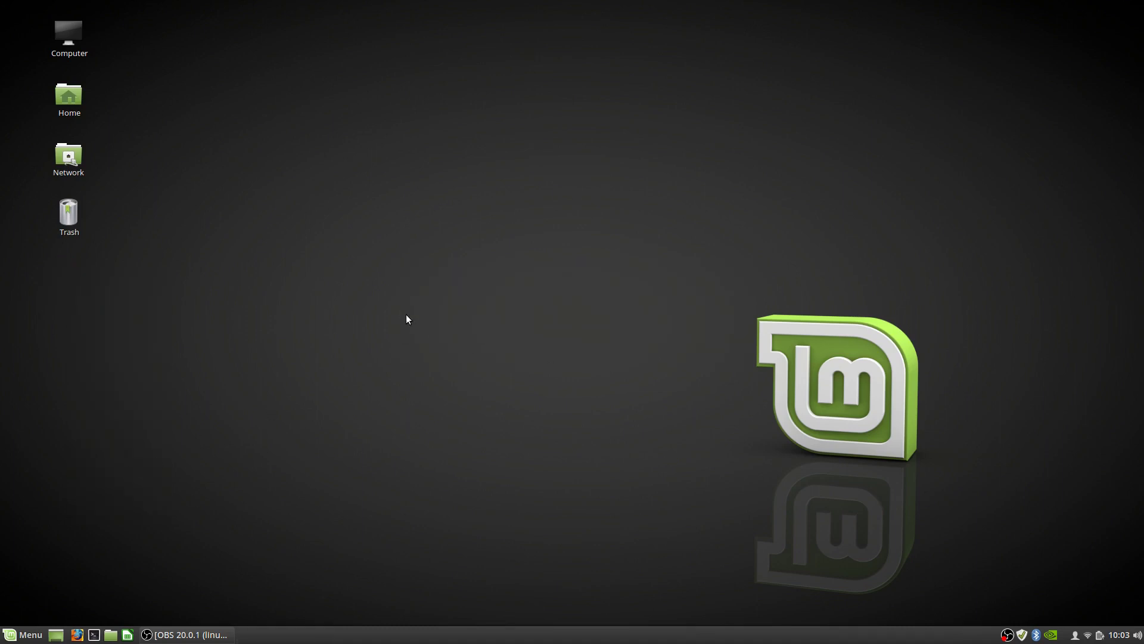
pyautogui.rightClick(129, 636)
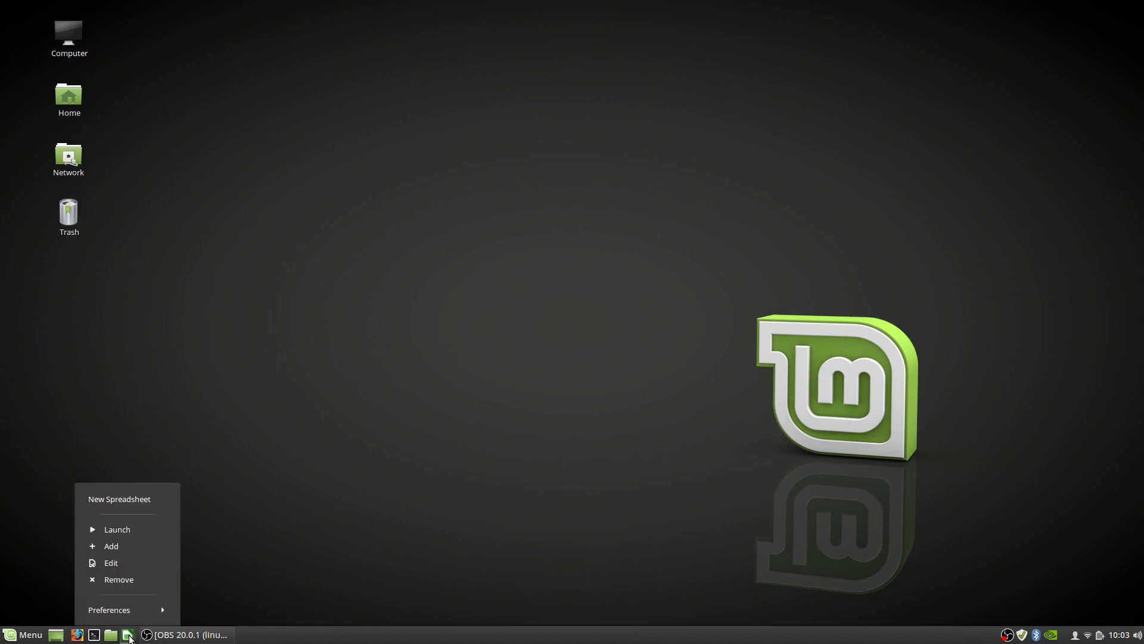
pyautogui.click(142, 579)
# - Remove LibreOffice Calc in the Office category from the application menu's favourites
pyautogui.click(15, 640)
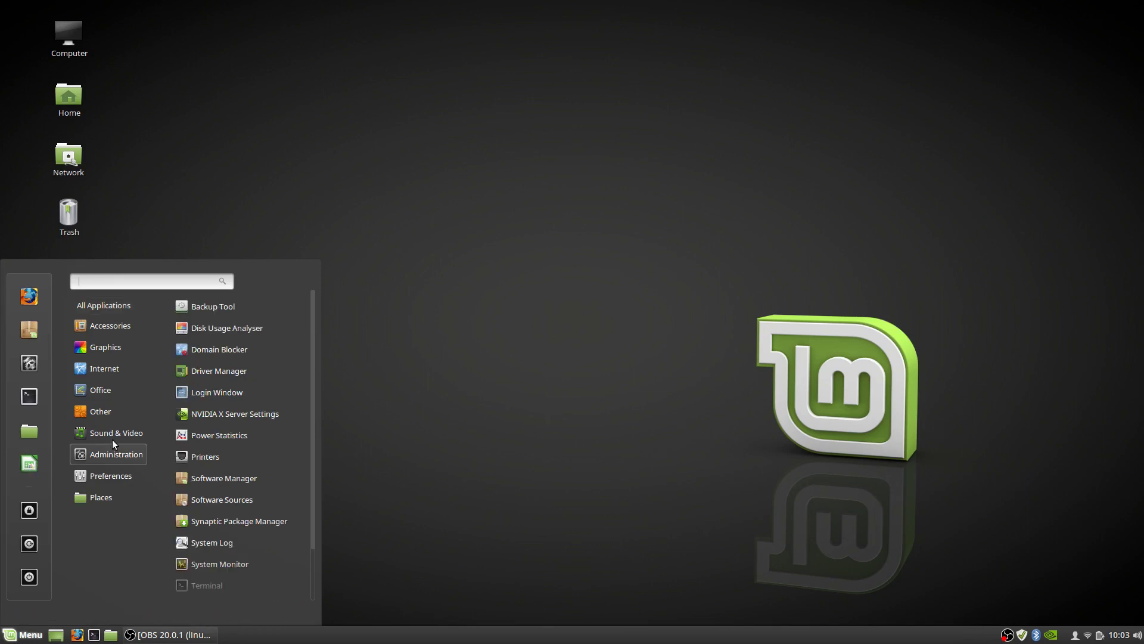
pyautogui.moveTo(115, 392)
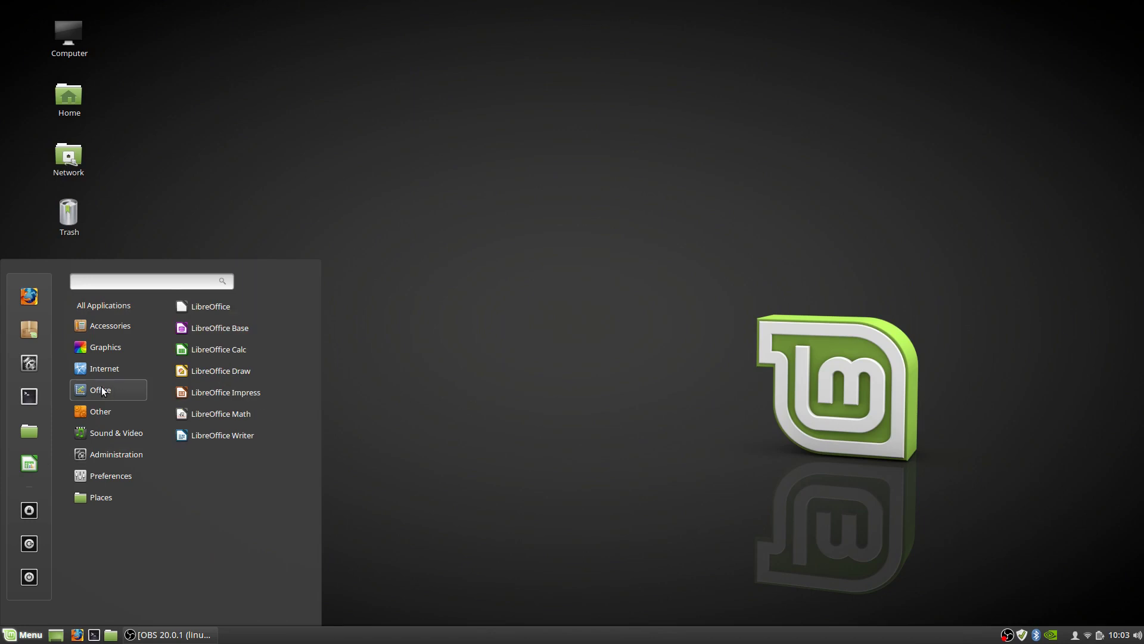
pyautogui.rightClick(261, 350)
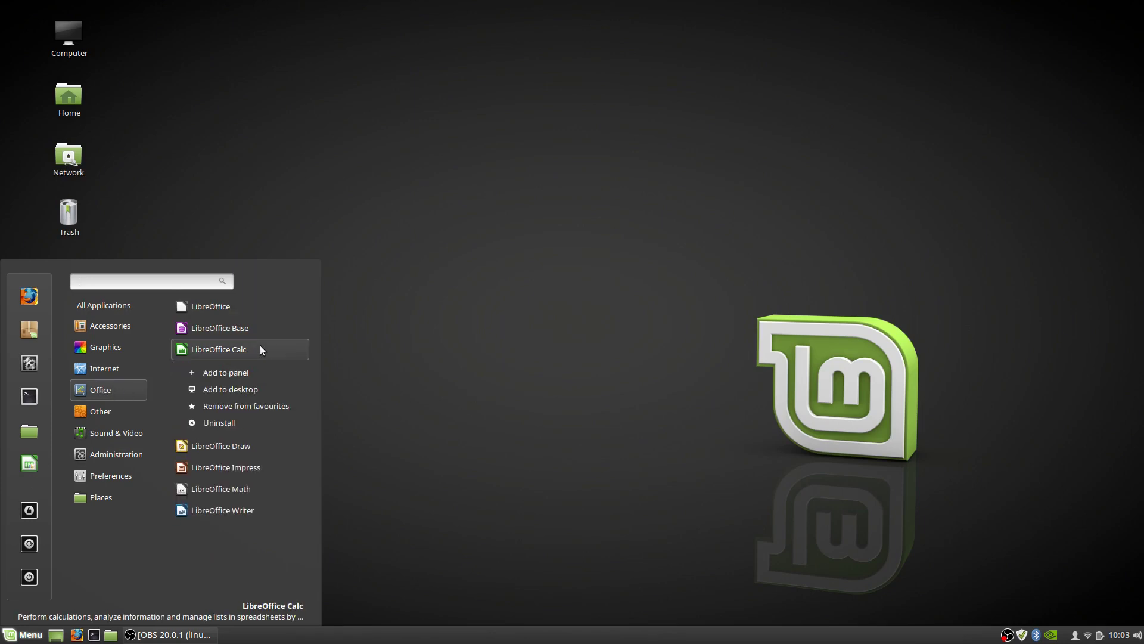
pyautogui.click(279, 406)
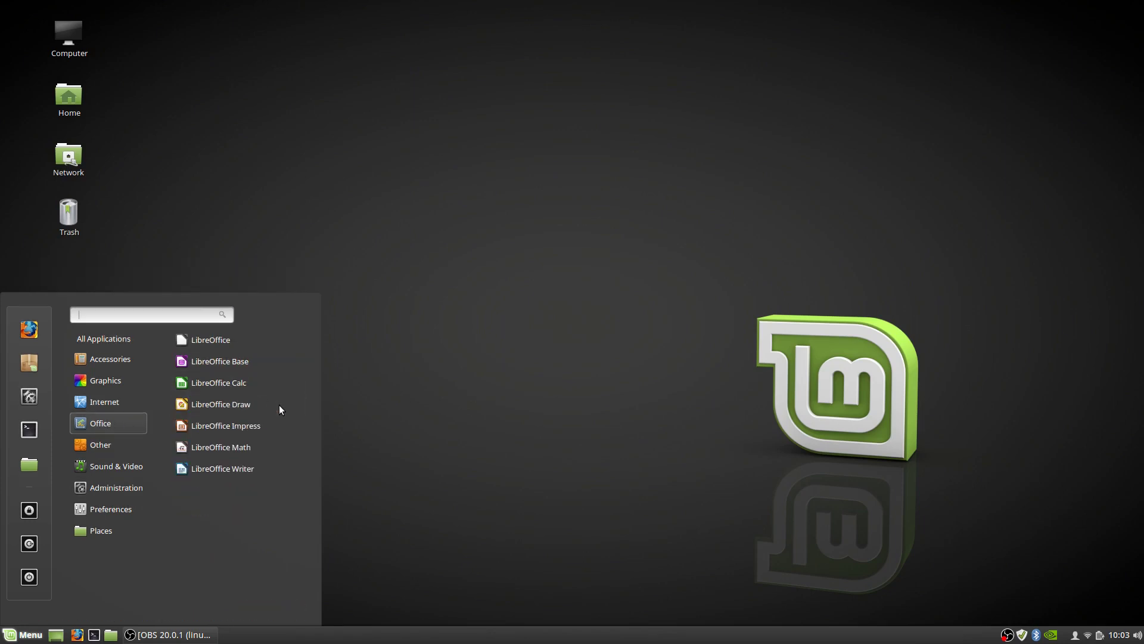
# - Close the application menu, open the panel's applet manager and examine the list of installed applets
pyautogui.click(19, 637)
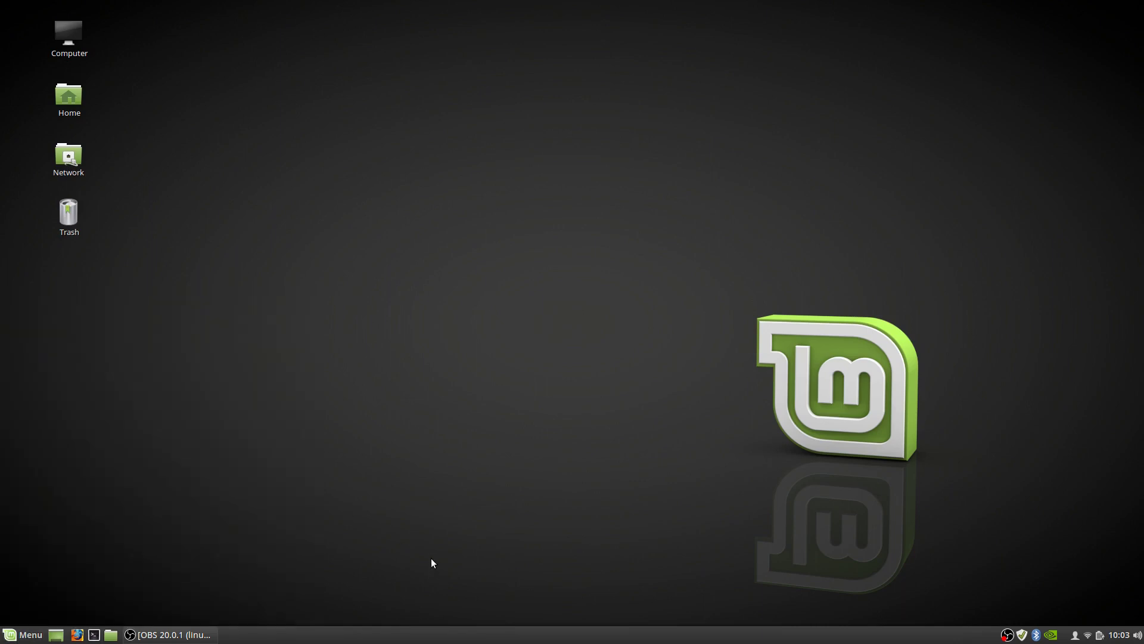
pyautogui.rightClick(477, 636)
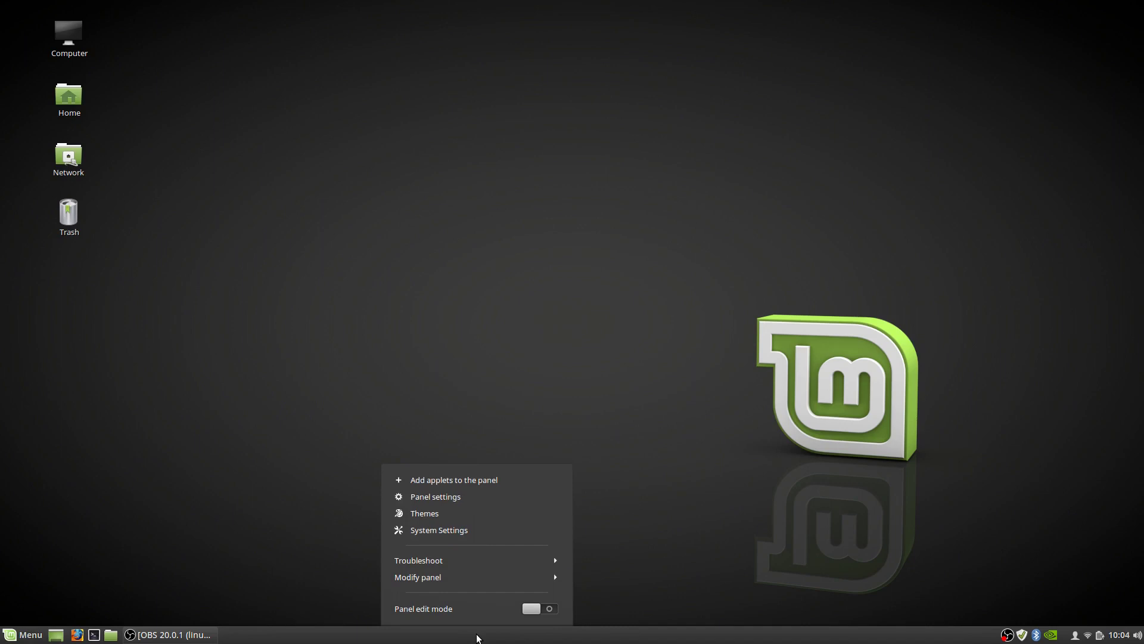
pyautogui.click(524, 480)
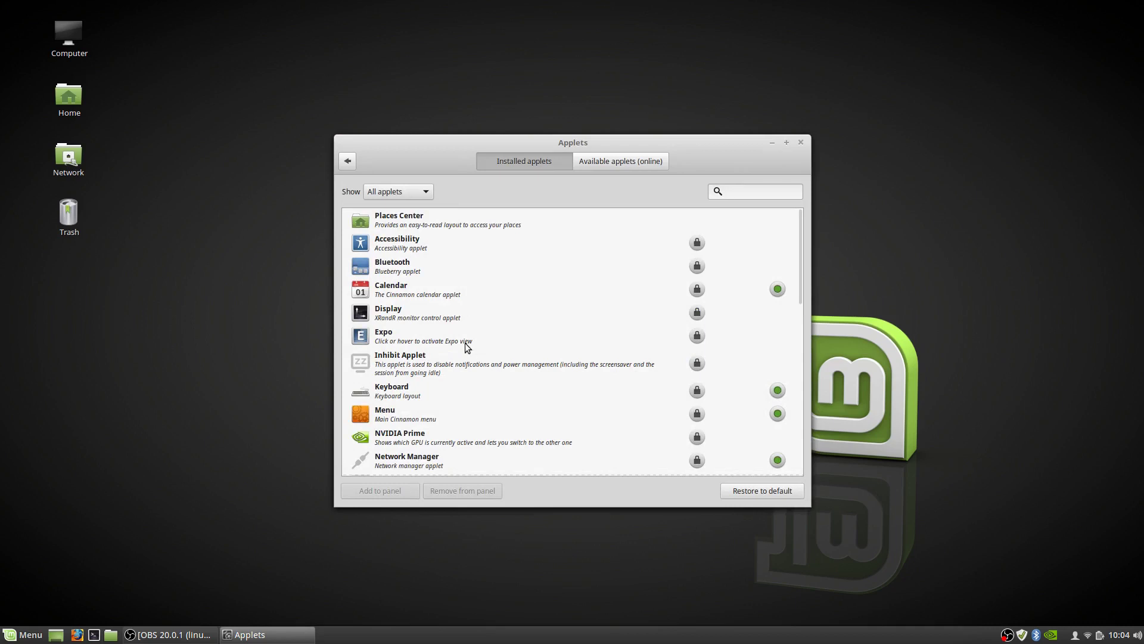
pyautogui.scroll(-10, 459, 288)
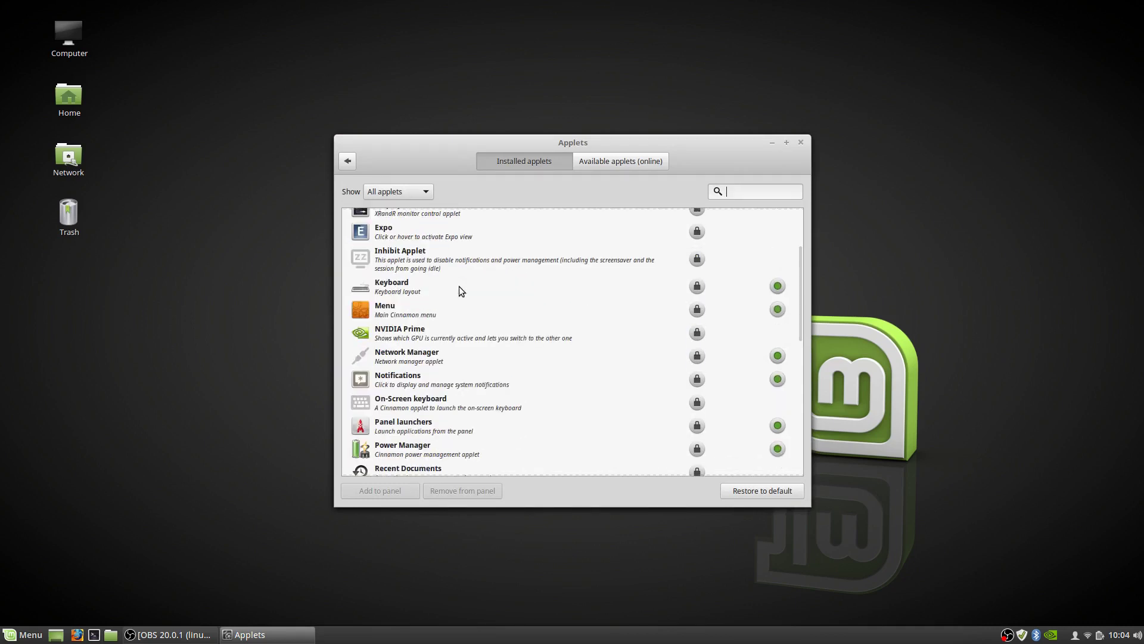
pyautogui.scroll(-5, 459, 286)
pyautogui.scroll(-1, 459, 286)
pyautogui.scroll(1, 459, 286)
pyautogui.scroll(4, 459, 291)
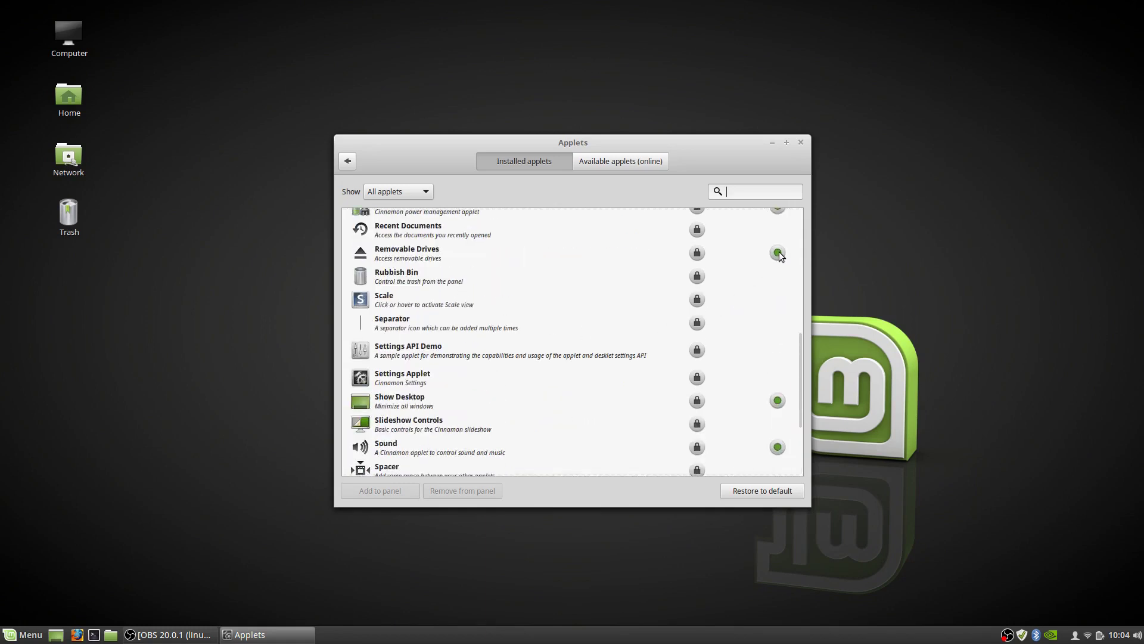
pyautogui.scroll(4, 591, 321)
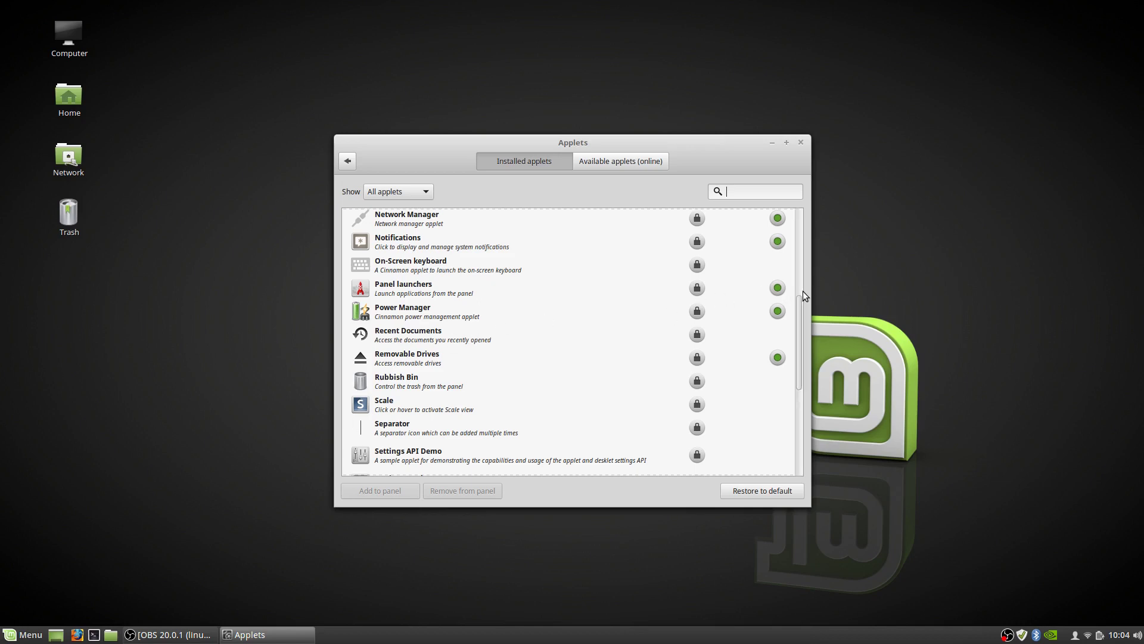
pyautogui.scroll(8, 622, 314)
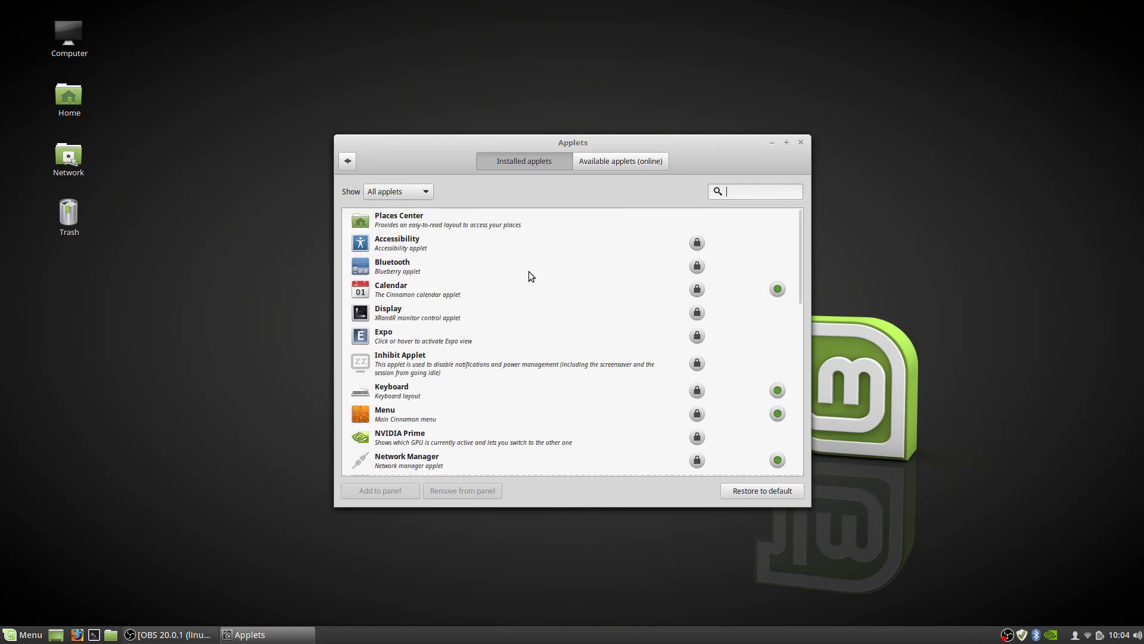
pyautogui.scroll(-10, 437, 325)
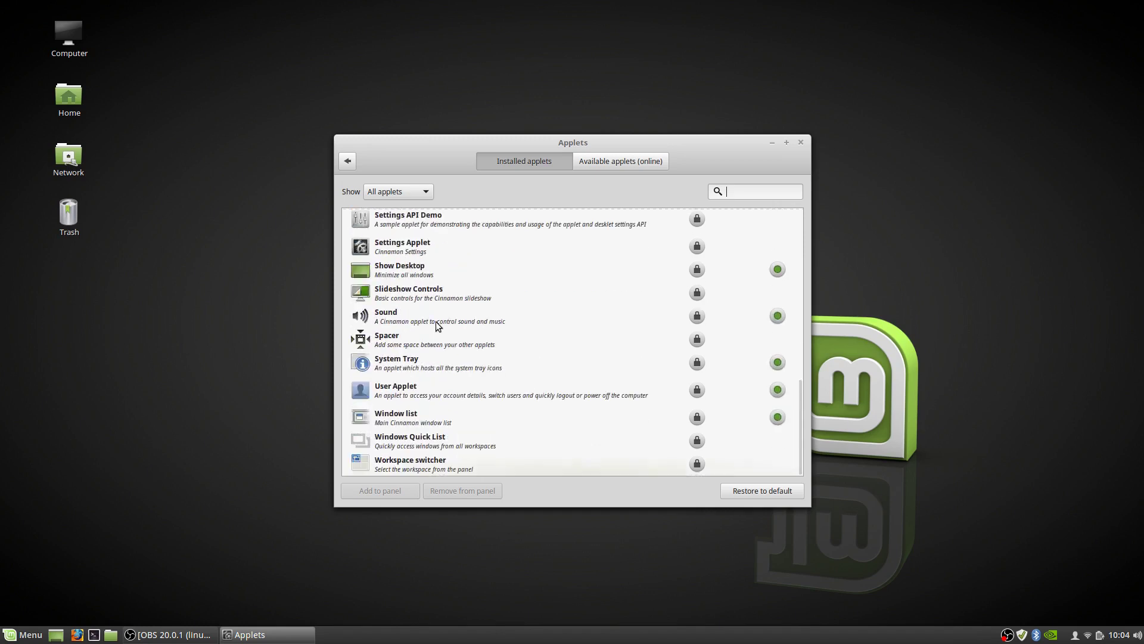
pyautogui.scroll(10, 437, 325)
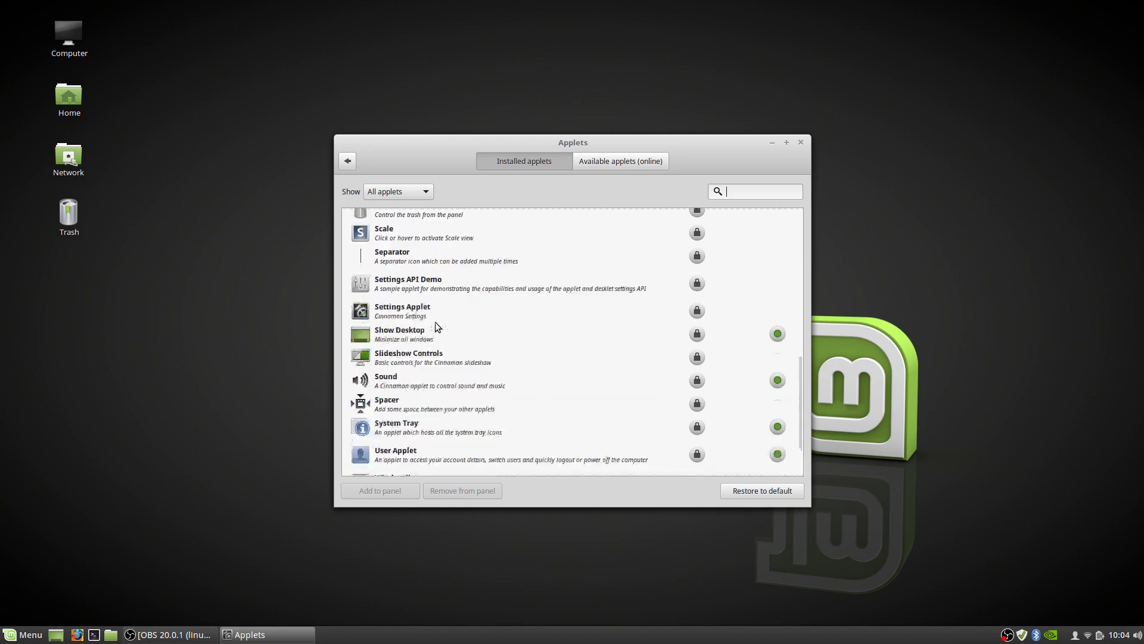
# - Install the Weather applet from the applets available online
pyautogui.click(601, 163)
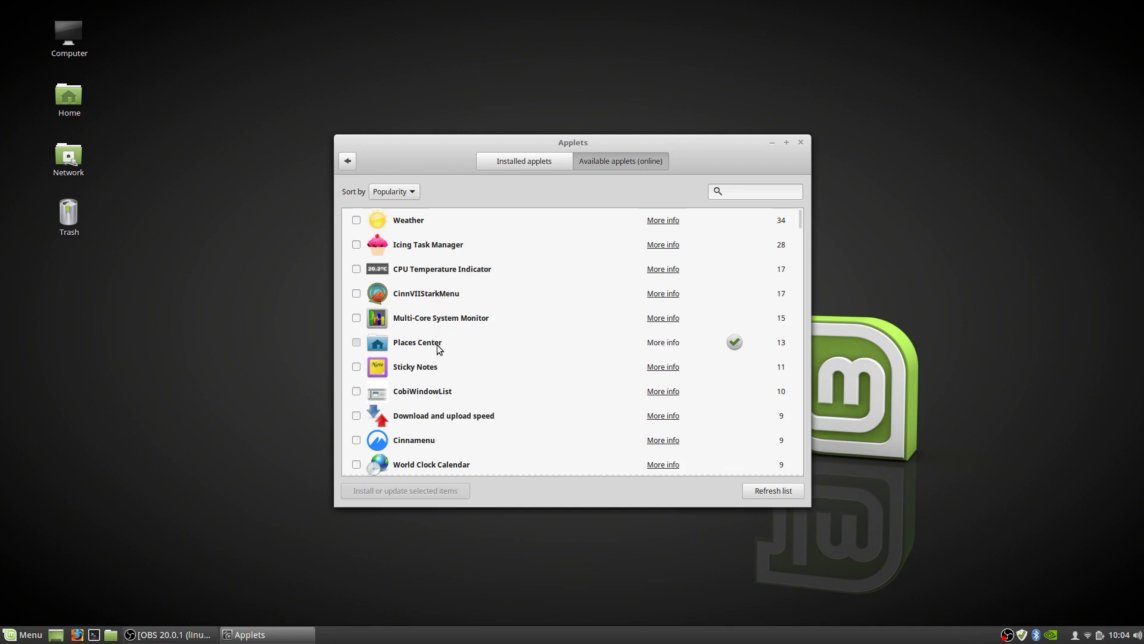
pyautogui.scroll(-3, 437, 345)
pyautogui.scroll(3, 437, 345)
pyautogui.click(357, 220)
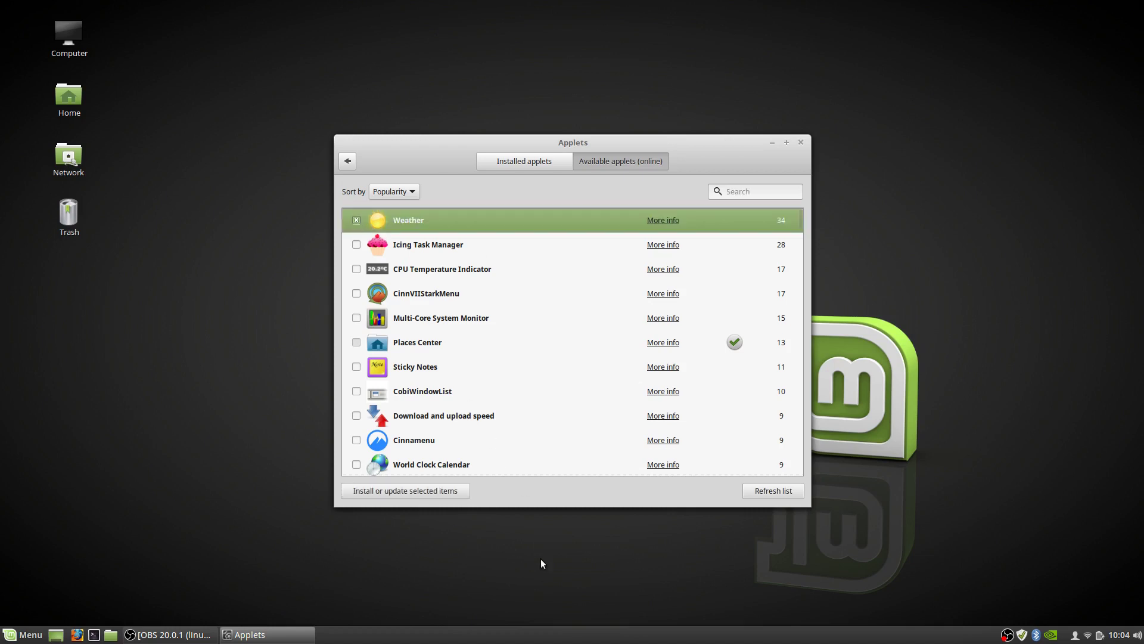
pyautogui.click(444, 491)
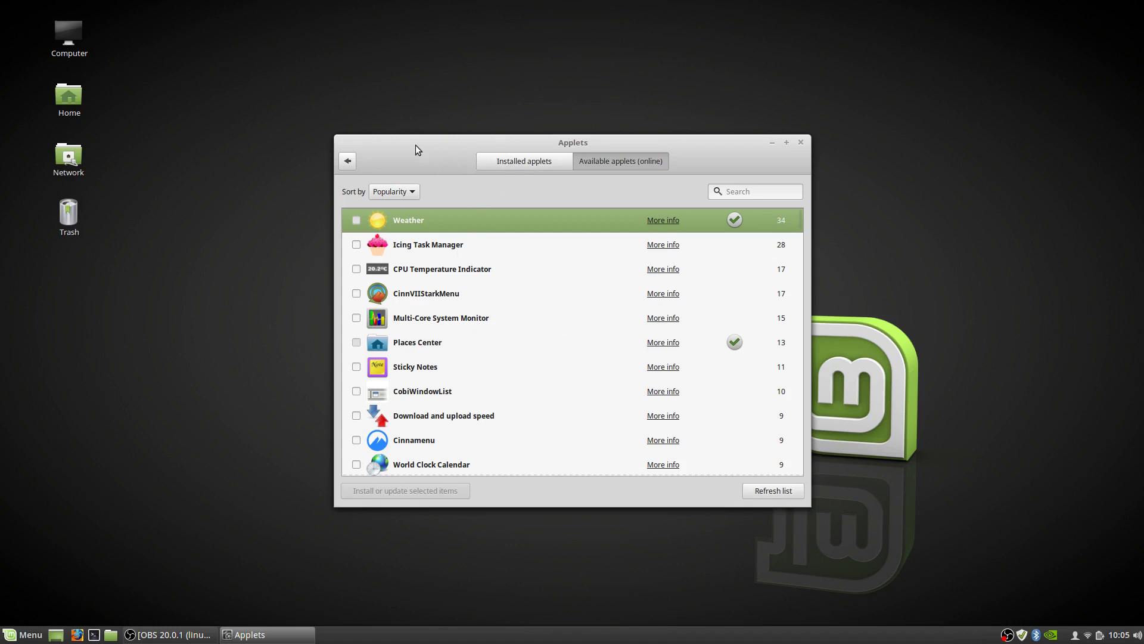
# - Add the installed Weather applet to the panel
pyautogui.moveTo(509, 140); pyautogui.dragTo(552, 128)
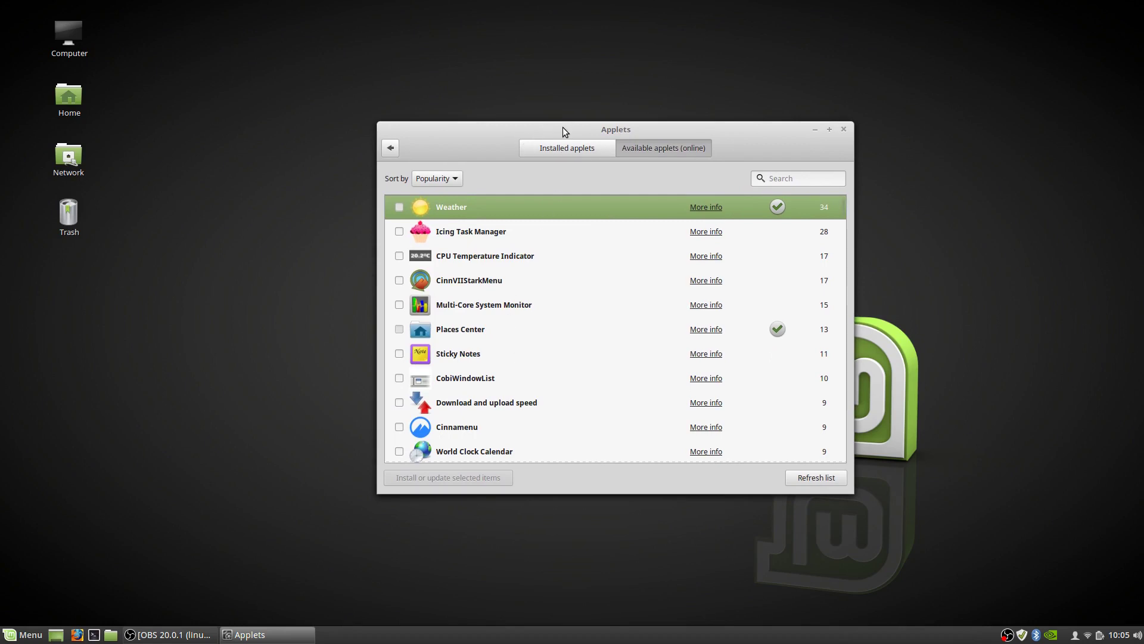
pyautogui.click(567, 149)
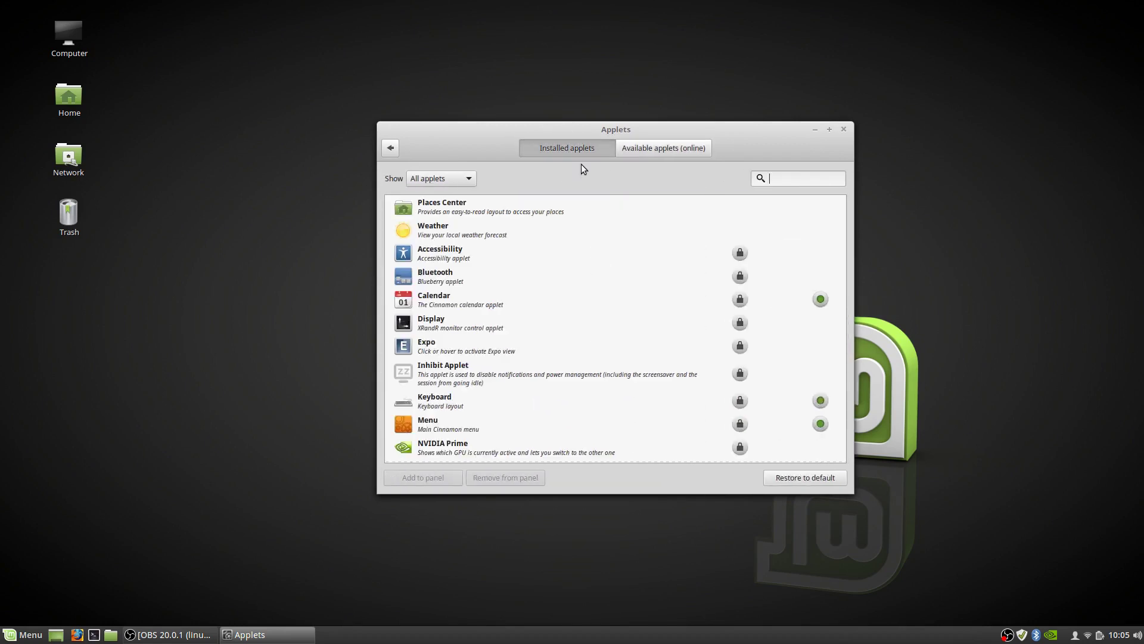
pyautogui.click(450, 229)
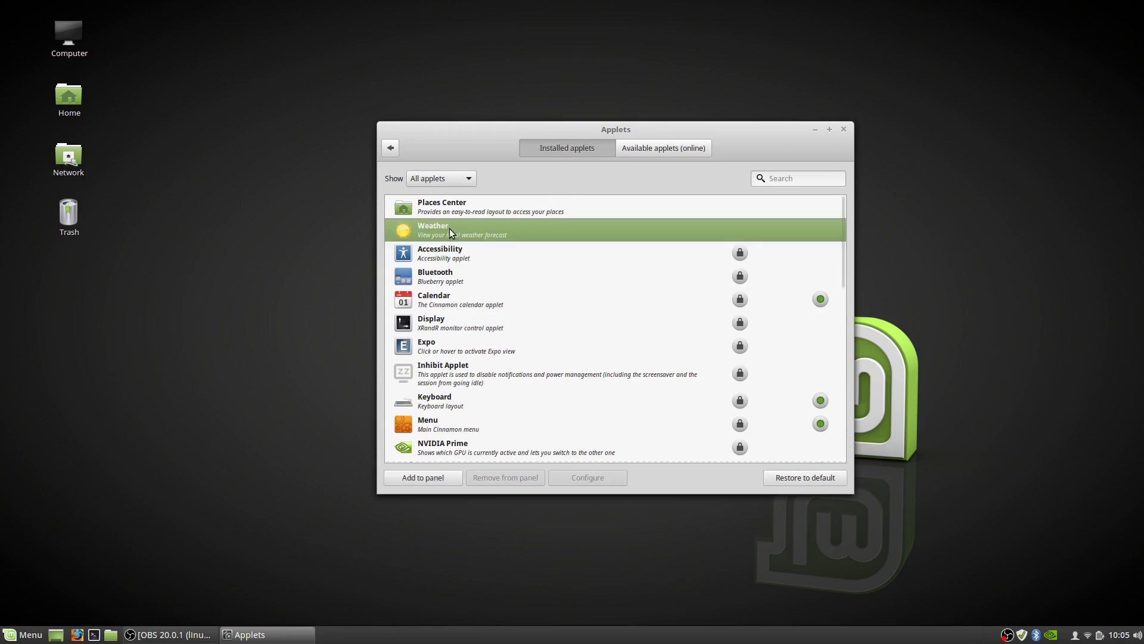
pyautogui.click(452, 474)
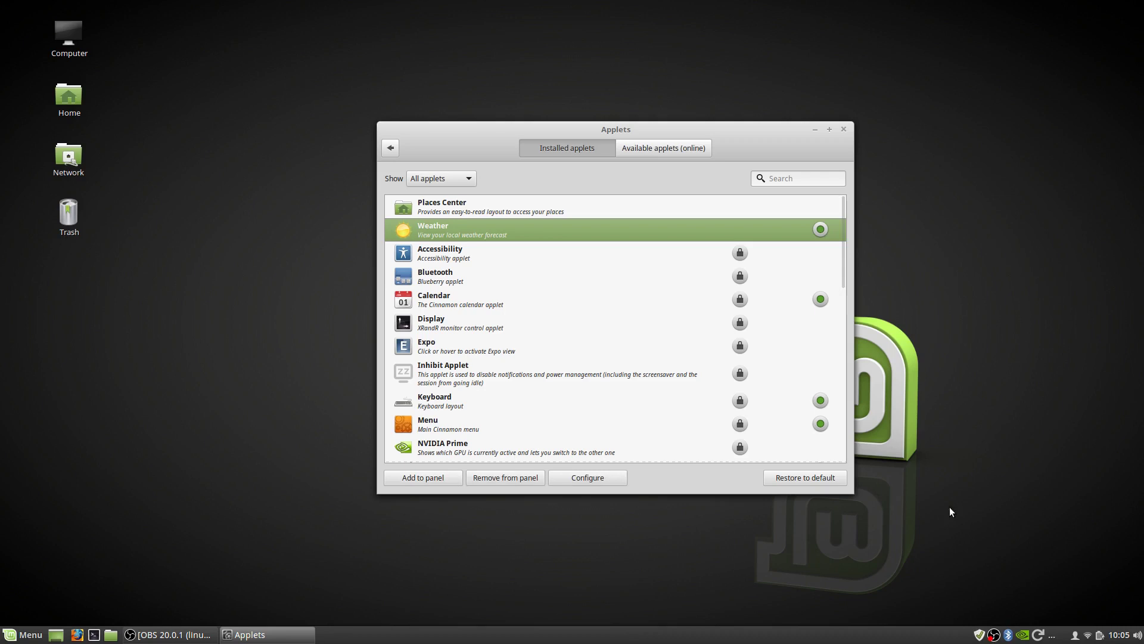
# - Open the Weather applet's configuration and look up the WOEID for "perth" on the linked WOEID Lookup website
pyautogui.rightClick(1038, 638)
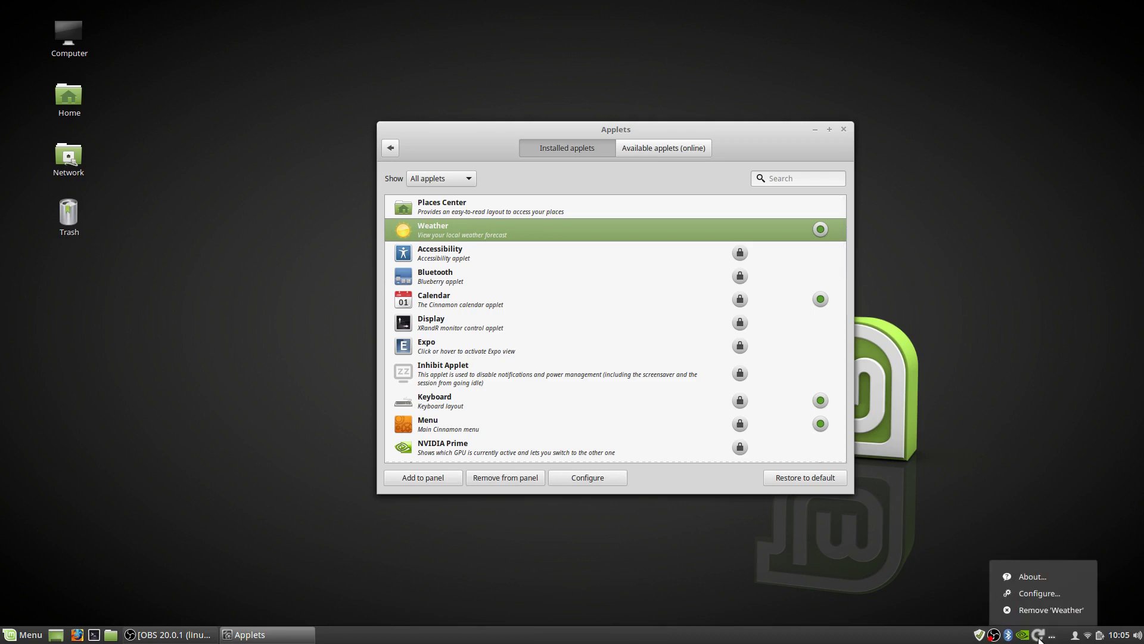
pyautogui.click(1040, 593)
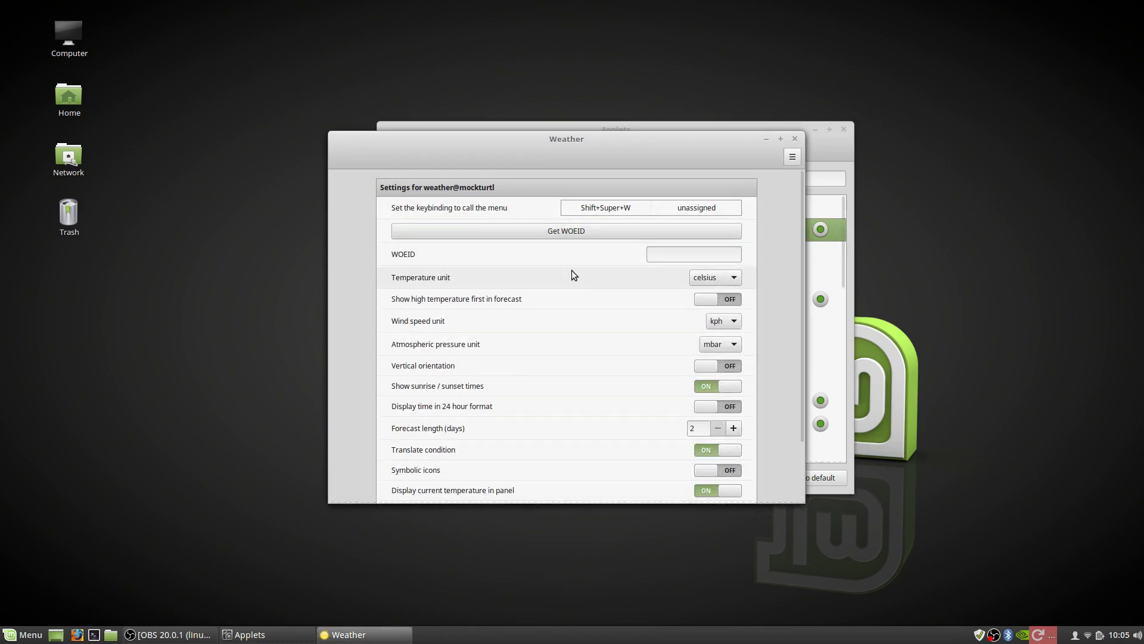
pyautogui.click(602, 230)
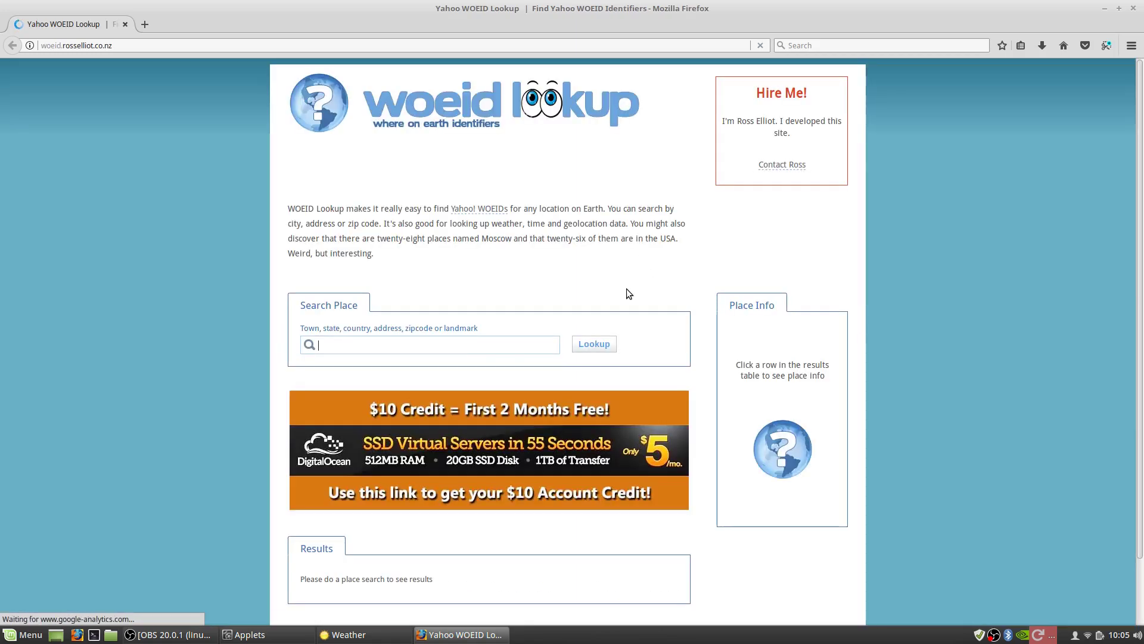
pyautogui.write('perth')
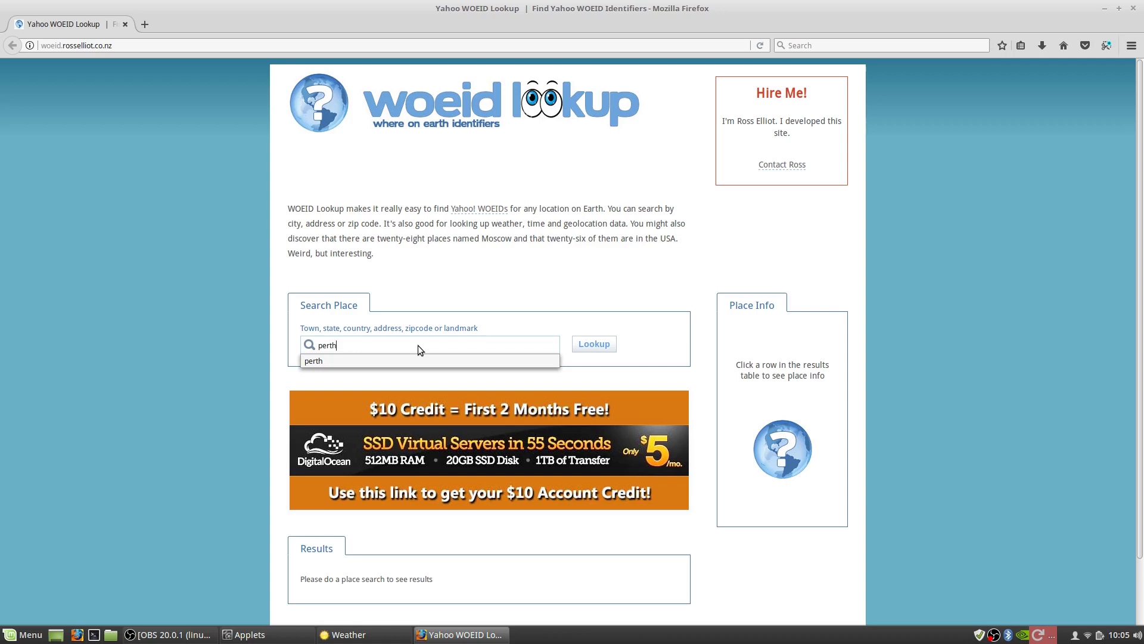
pyautogui.click(414, 360)
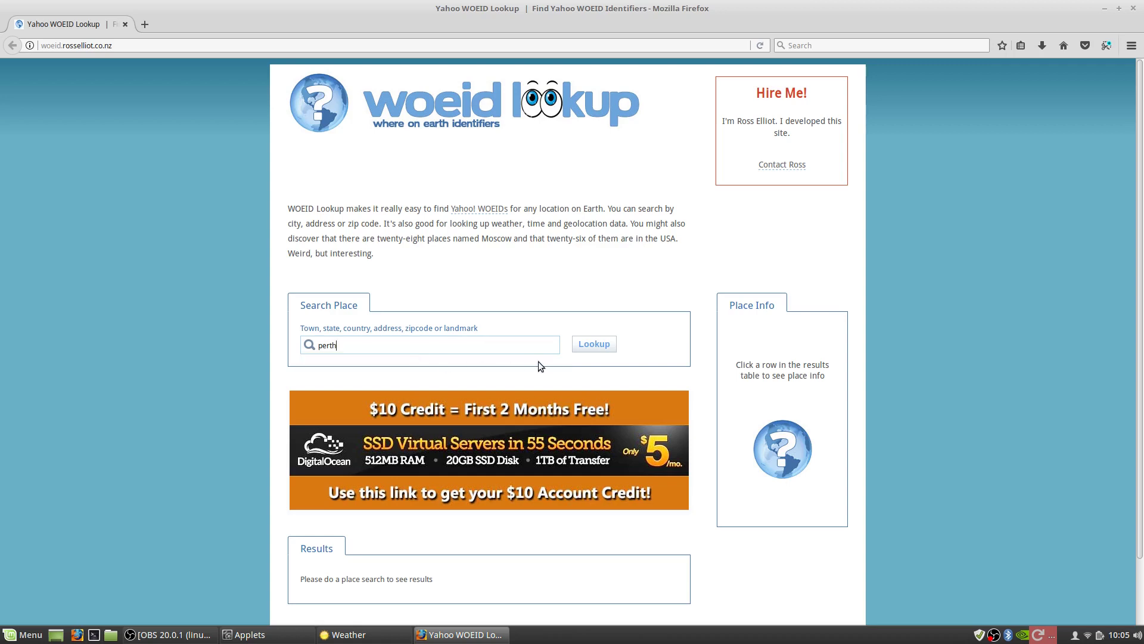
pyautogui.click(590, 344)
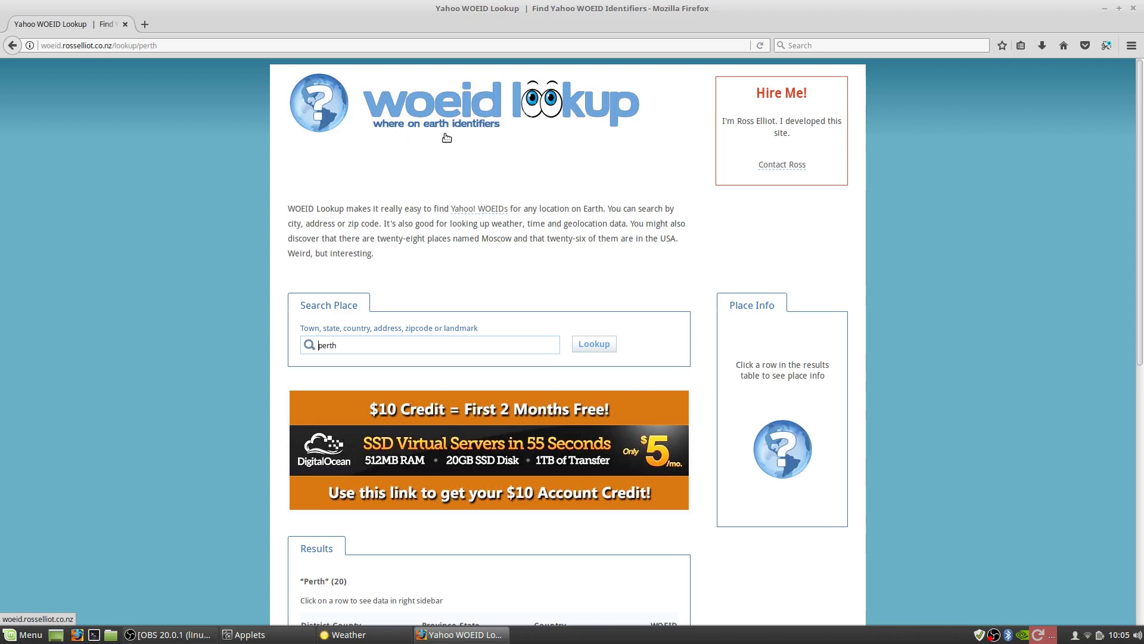
pyautogui.scroll(-5, 509, 159)
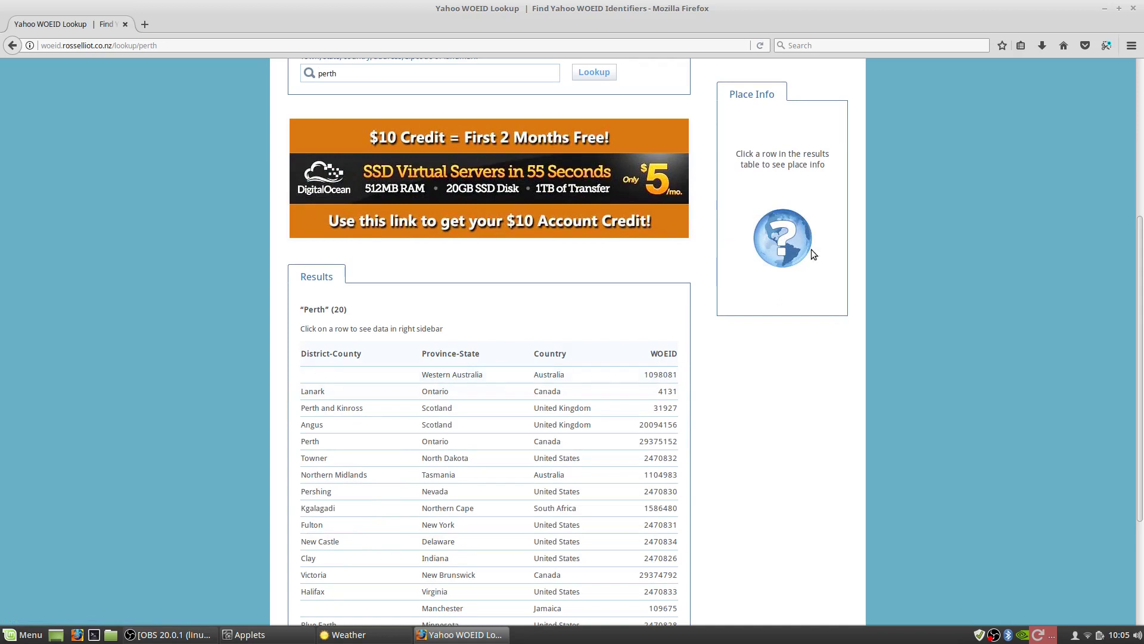
# - Set the Weather applet's WOEID to 1098081 and forecast length to 5 days, and check the forecast from the panel
pyautogui.click(1105, 9)
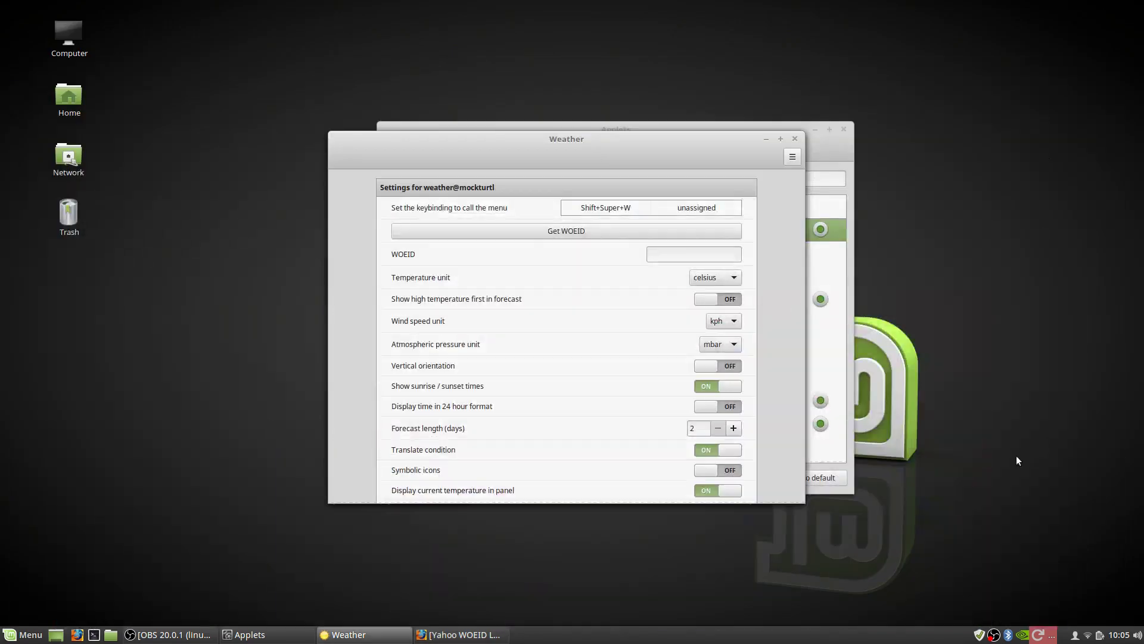
pyautogui.click(685, 254)
pyautogui.write('1098081')
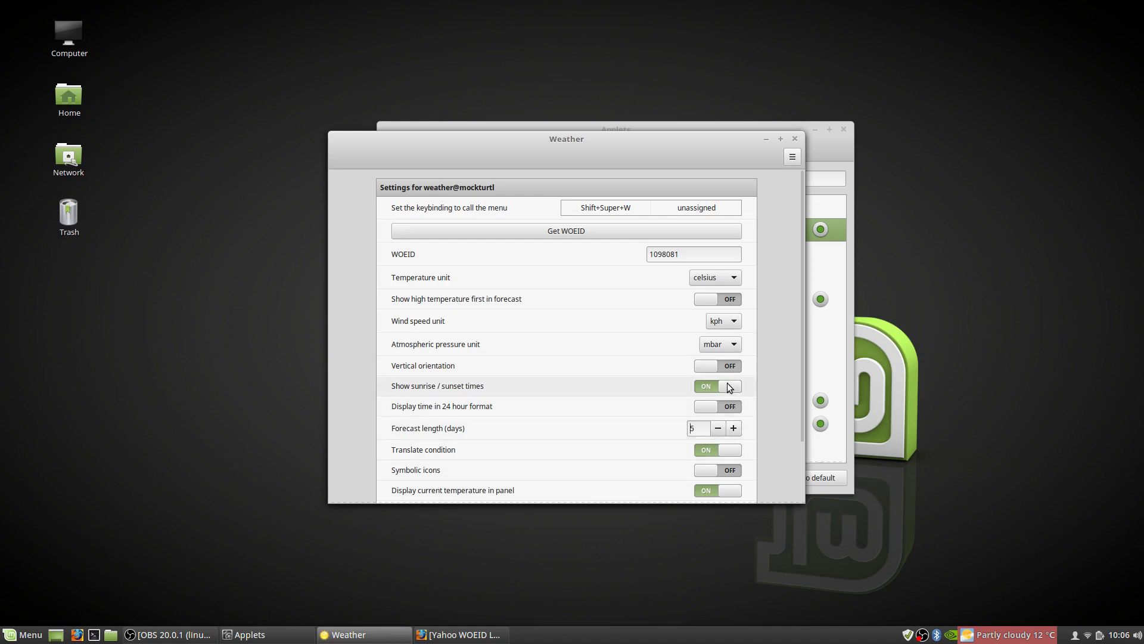
pyautogui.scroll(-2, 624, 391)
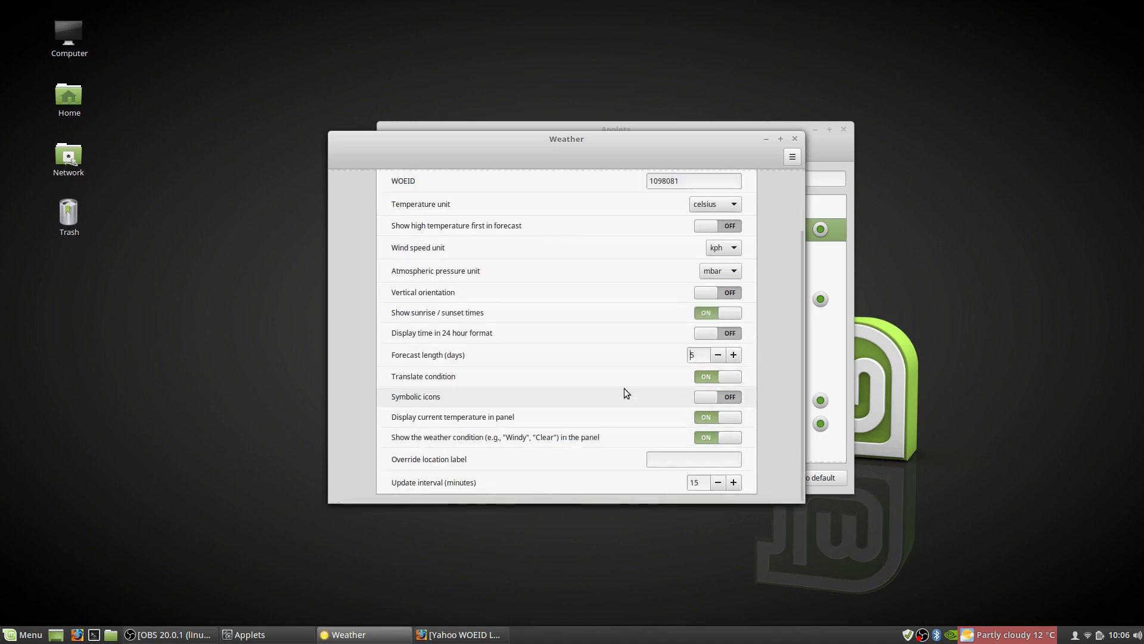
pyautogui.scroll(2, 624, 388)
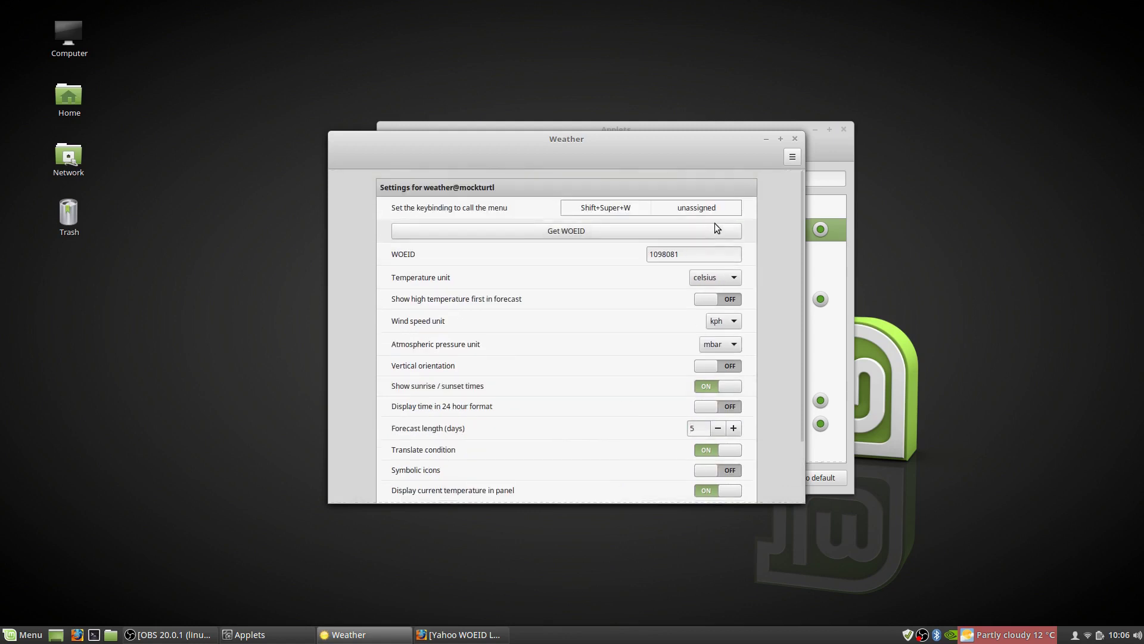
pyautogui.click(794, 139)
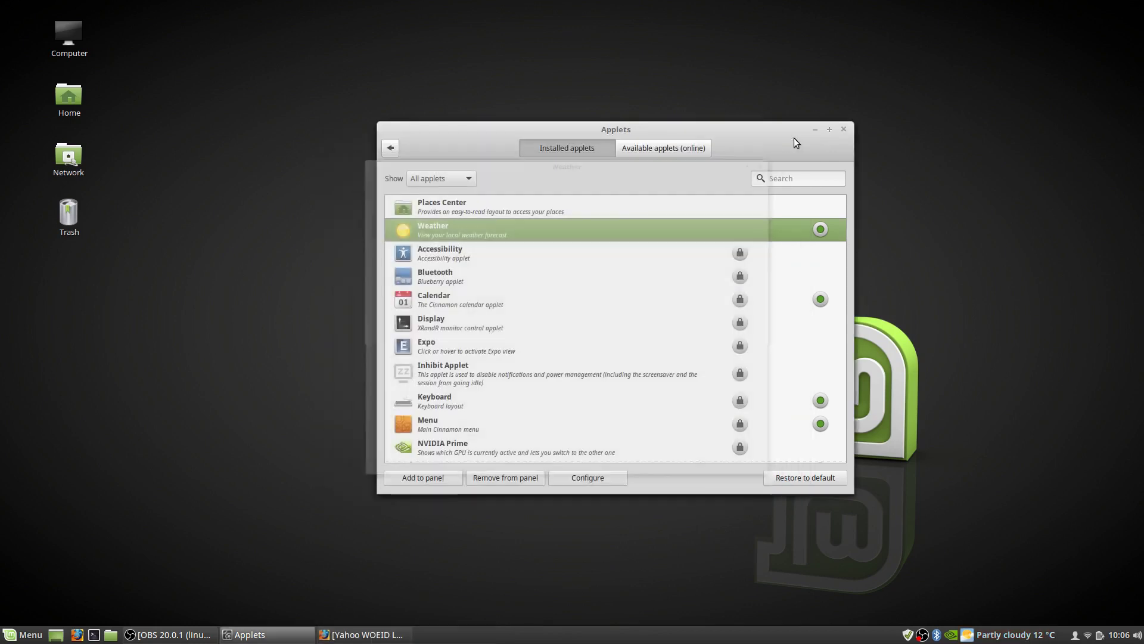
pyautogui.click(993, 639)
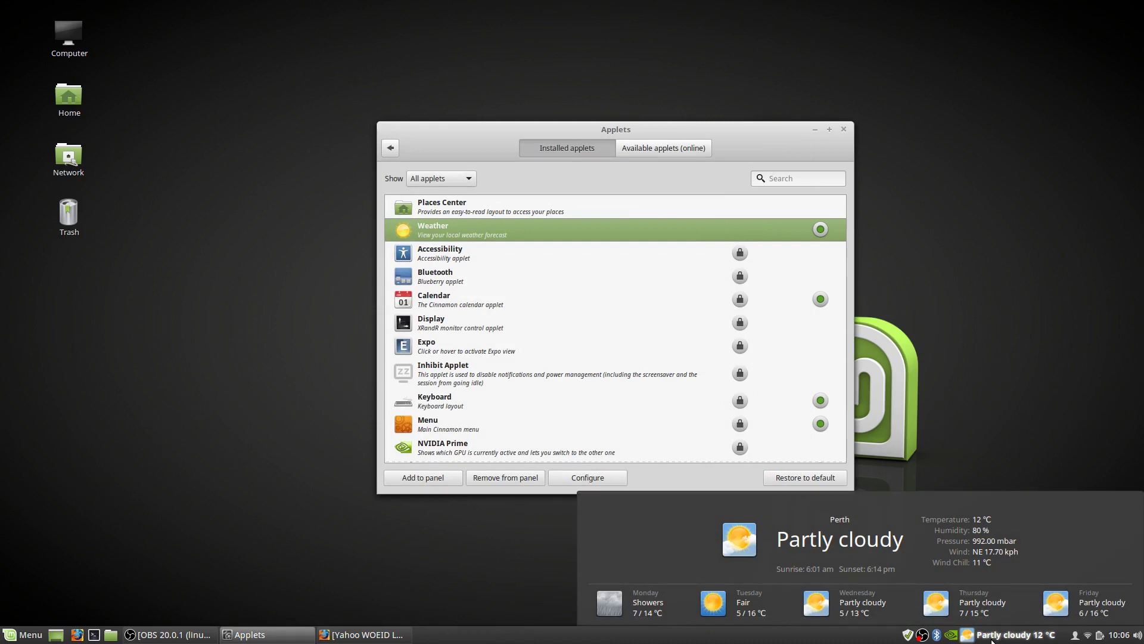
pyautogui.click(993, 638)
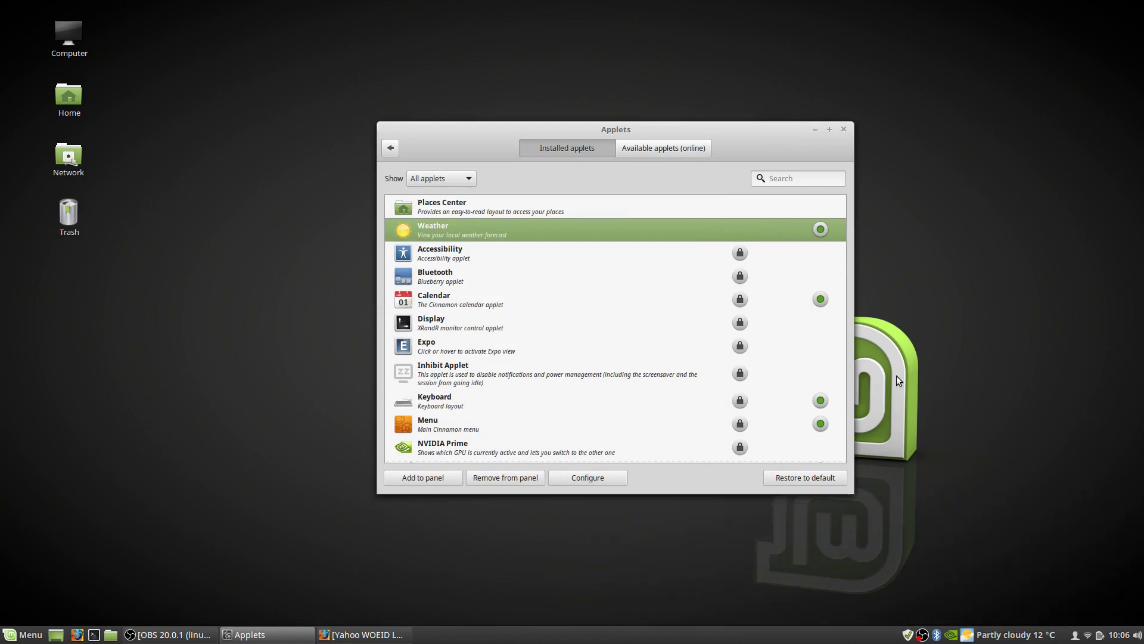
# - Read the online information page for the CobiWindowList applet and return to the available applets
pyautogui.click(664, 147)
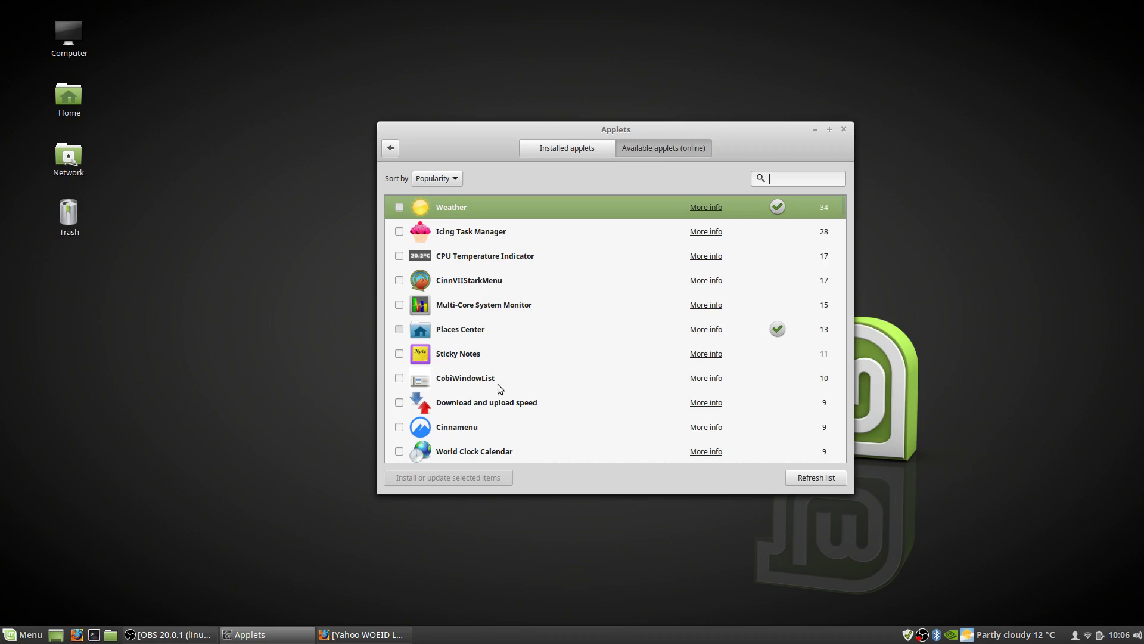
pyautogui.click(711, 378)
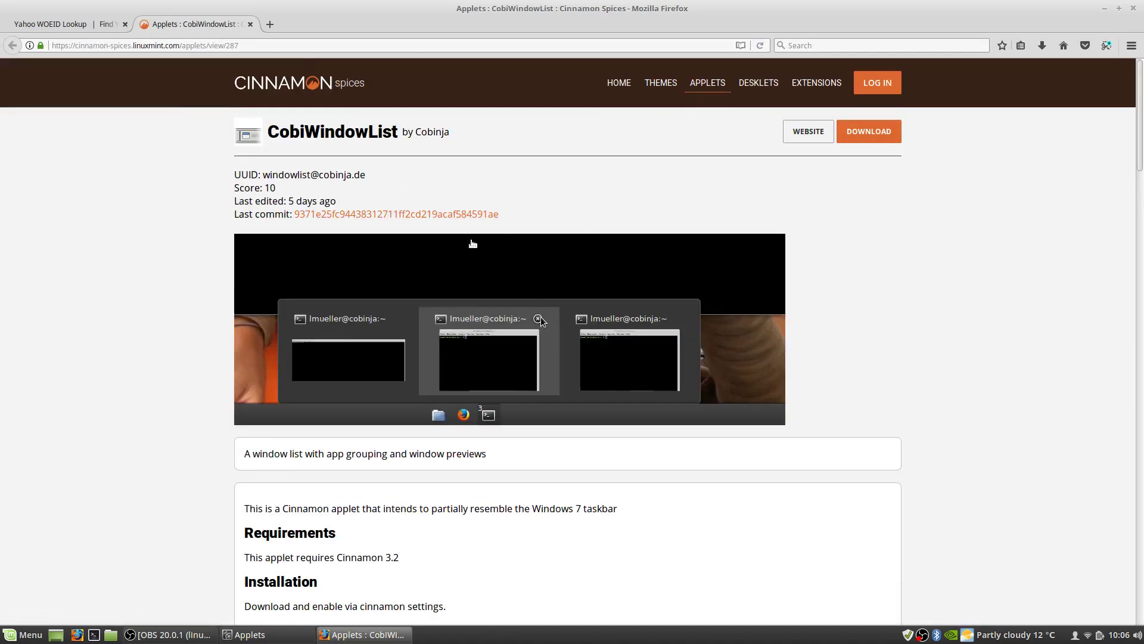
pyautogui.scroll(-5, 492, 394)
pyautogui.scroll(5, 491, 394)
pyautogui.click(1106, 9)
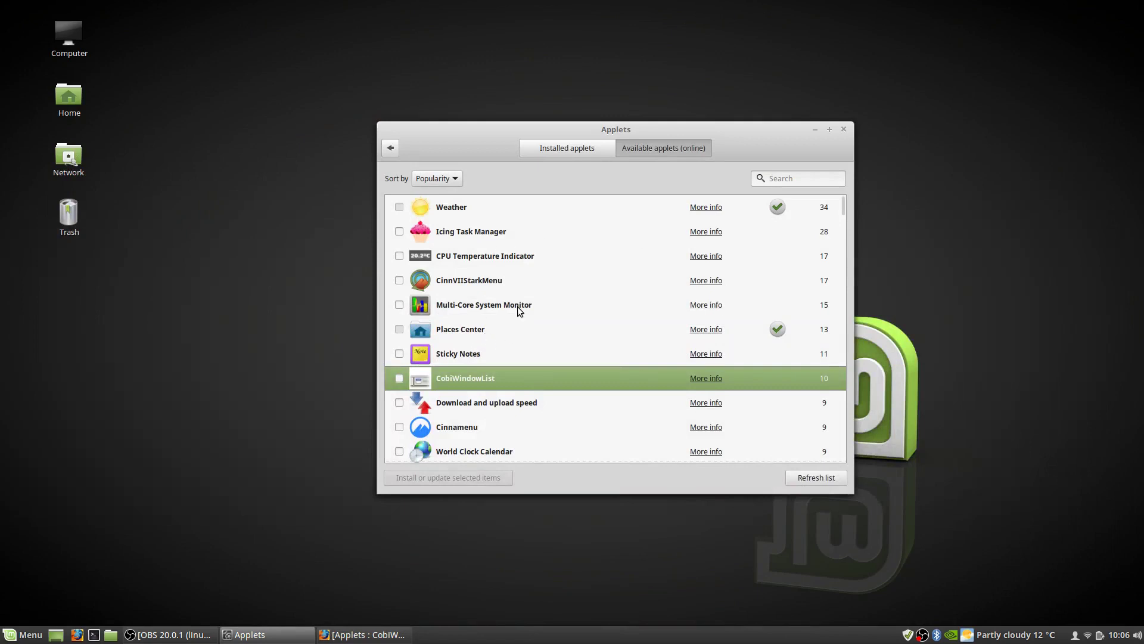
# - Install the CinnVIIStarkMenu applet from the applets available online
pyautogui.click(399, 280)
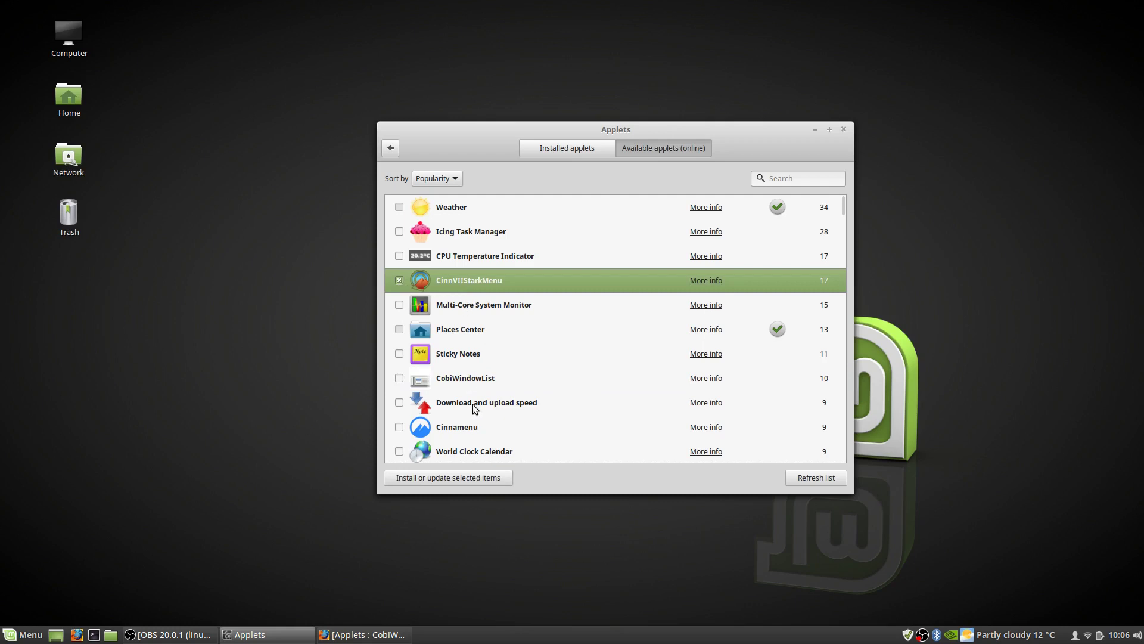
pyautogui.click(465, 477)
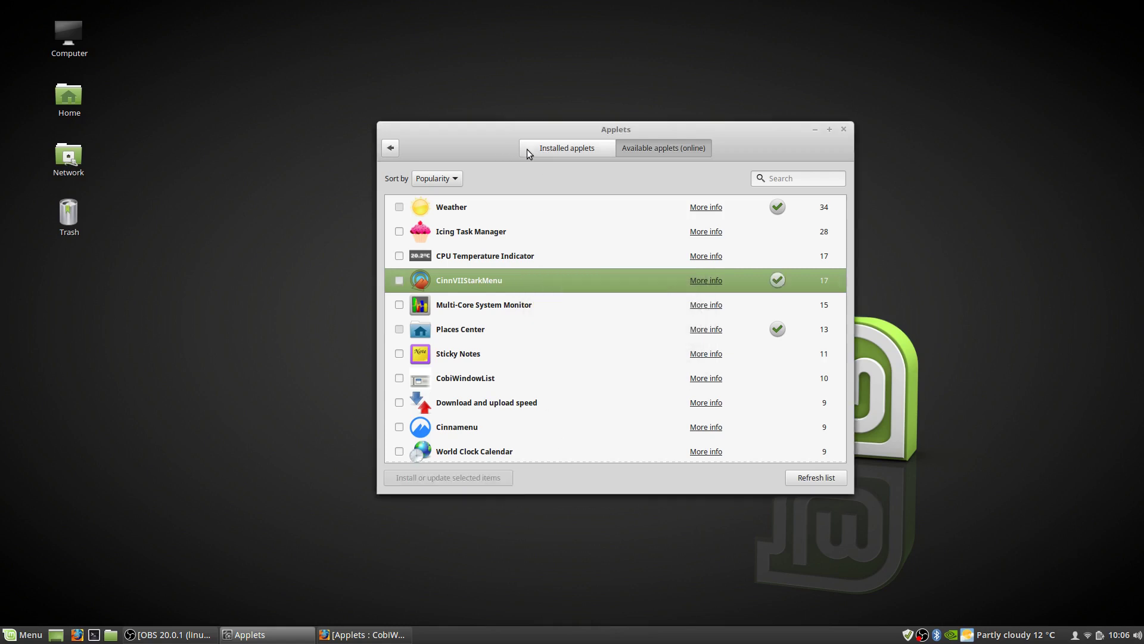
# - Add the installed CinnVIIStarkMenu applet to the panel
pyautogui.click(560, 150)
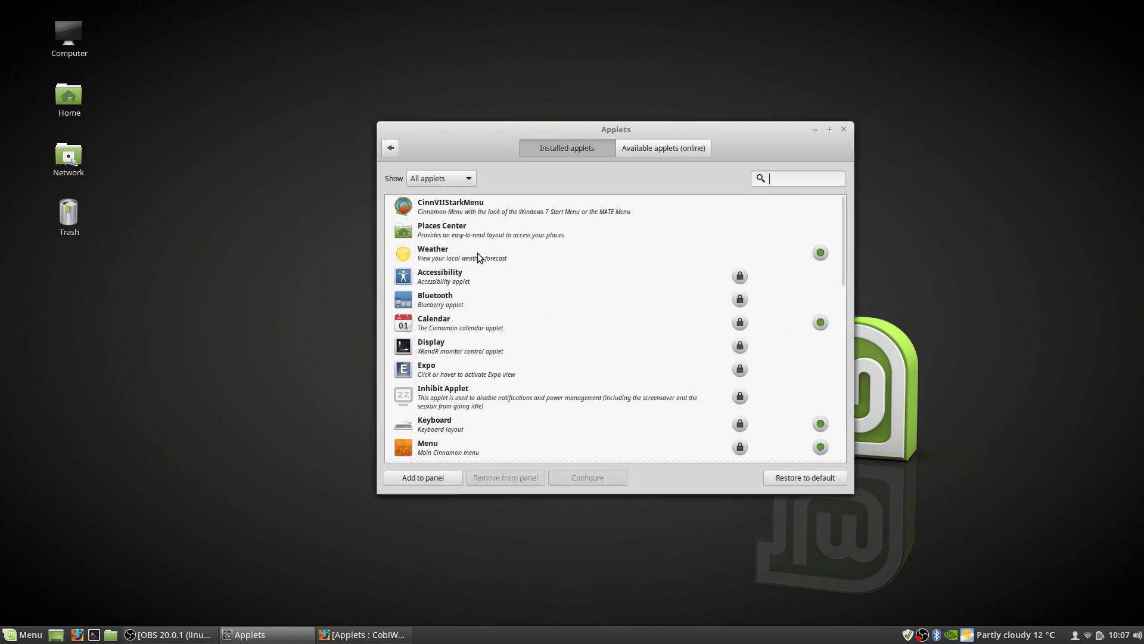
pyautogui.click(459, 204)
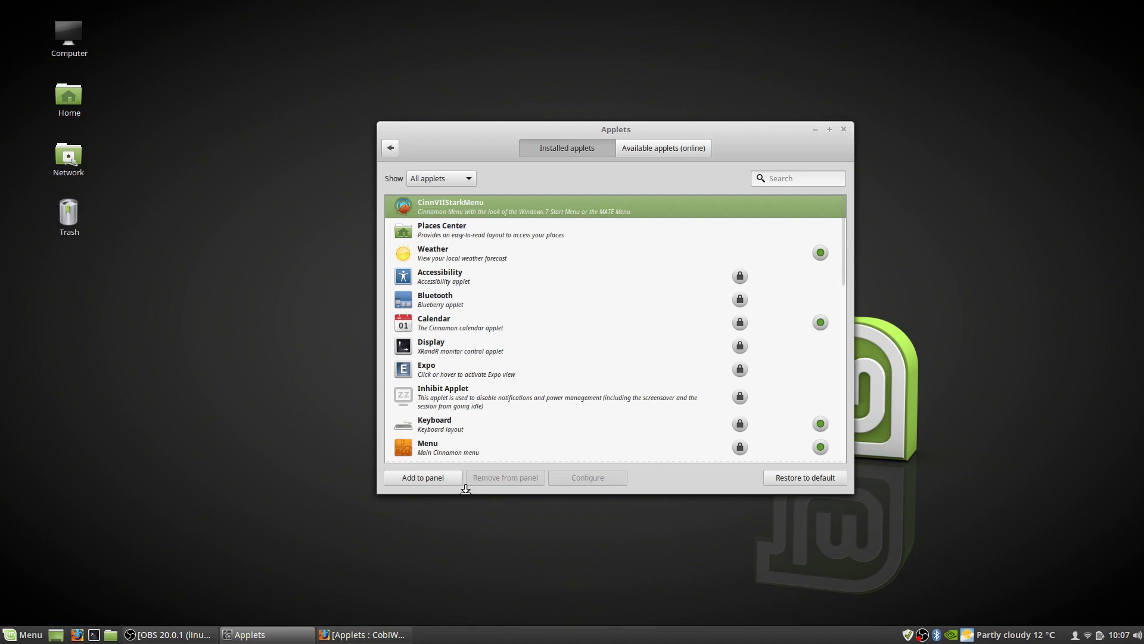
pyautogui.click(449, 480)
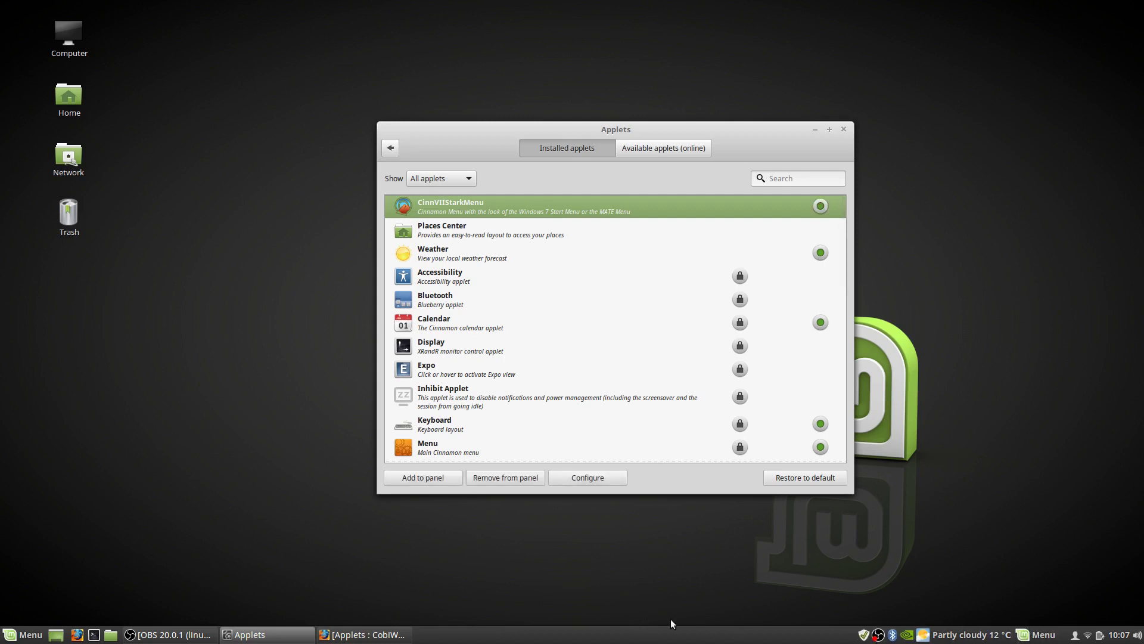
# - Turn on panel edit mode, move the CinnVIIStarkMenu applet next to the original Menu applet, and leave edit mode
pyautogui.rightClick(581, 637)
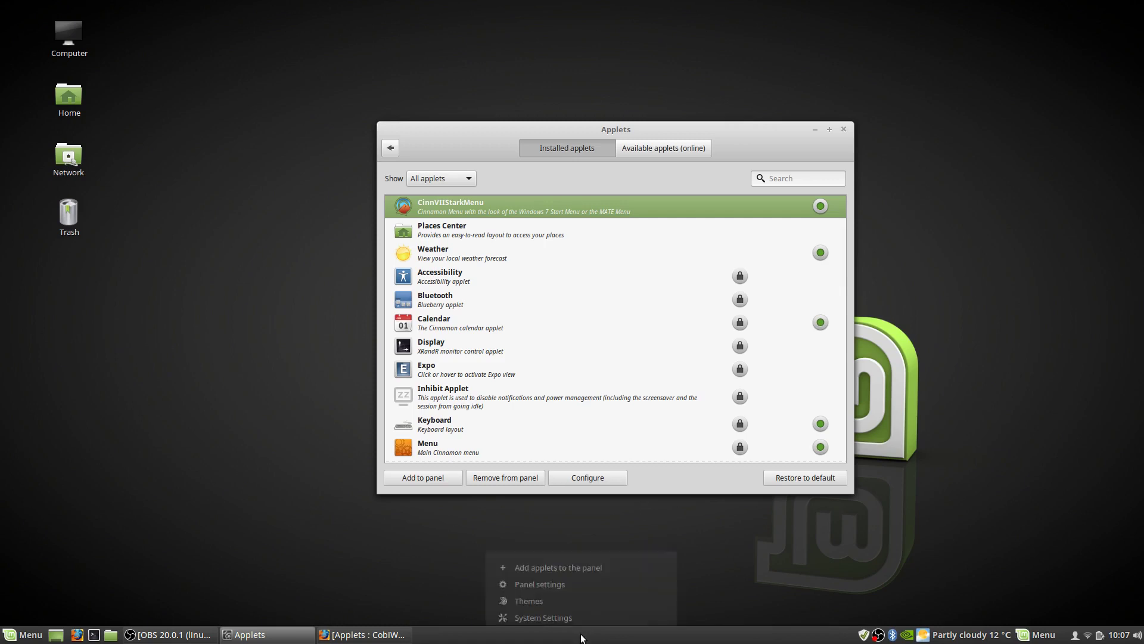
pyautogui.click(655, 612)
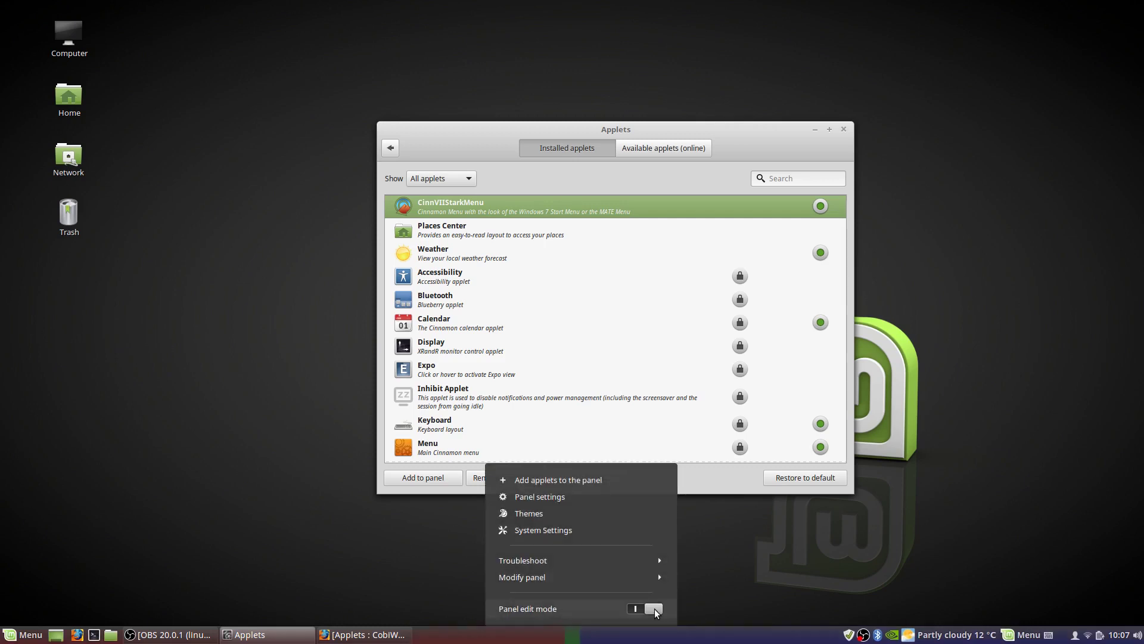
pyautogui.moveTo(1021, 637); pyautogui.dragTo(55, 638)
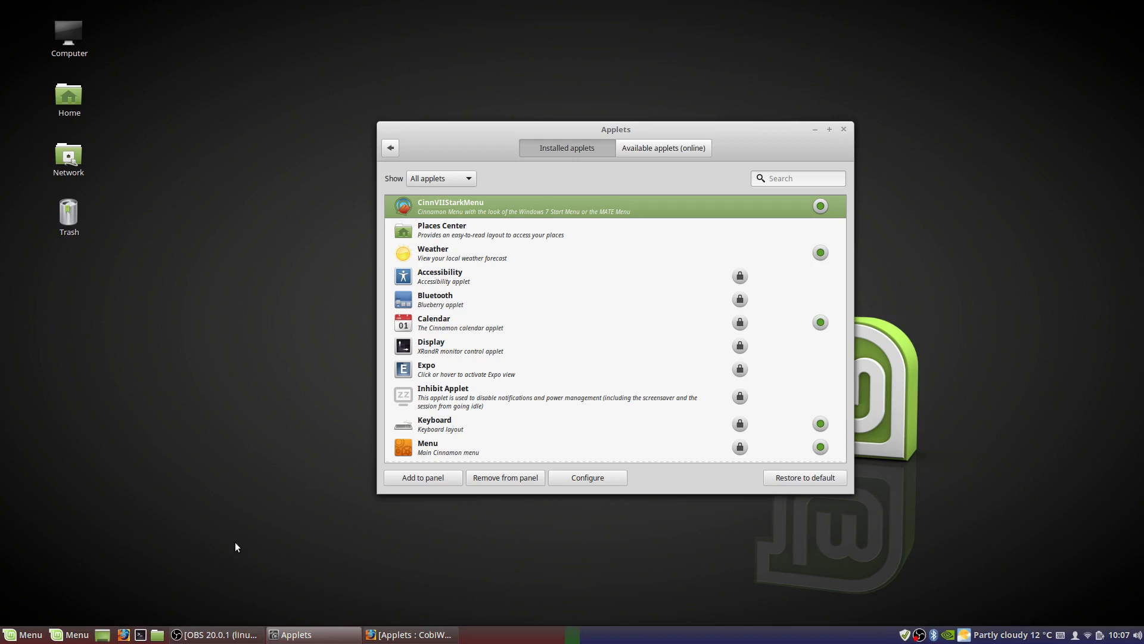
pyautogui.rightClick(643, 639)
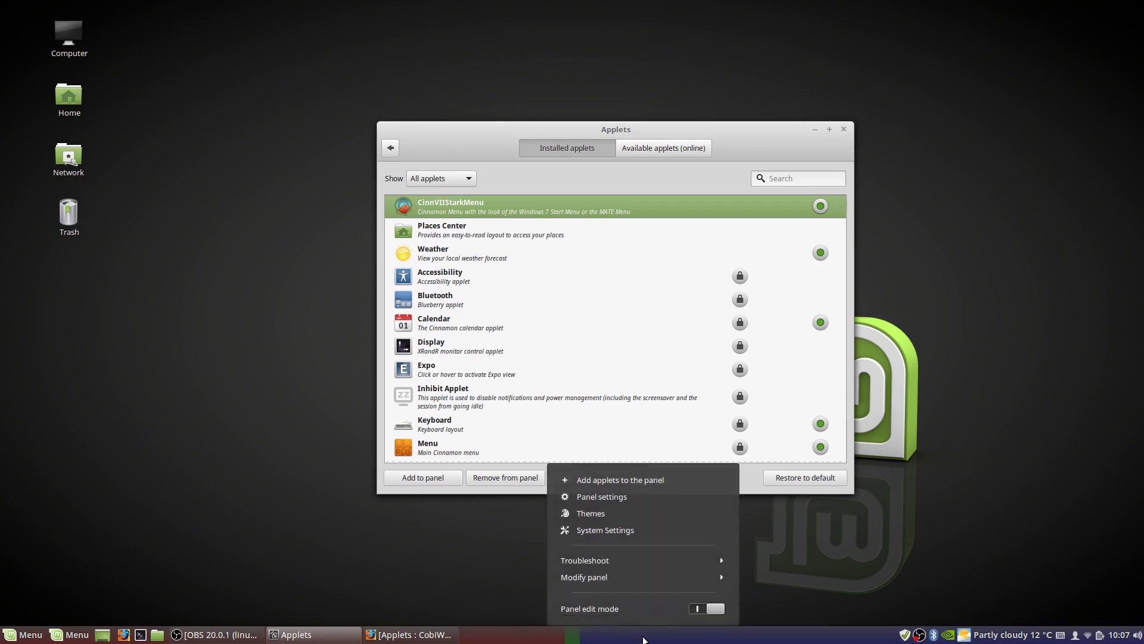
pyautogui.click(465, 556)
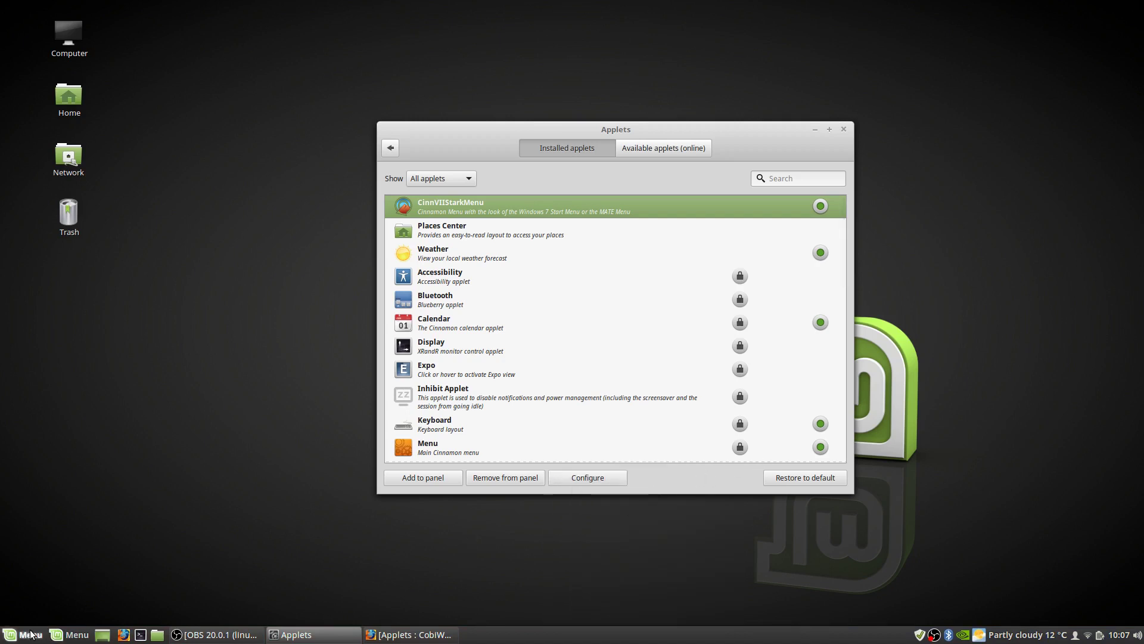
# - Examine the CinnVIIStarkMenu's favorites and places, browse the Preferences, Accessories and All Applications categories, and return to the favorites
pyautogui.click(70, 636)
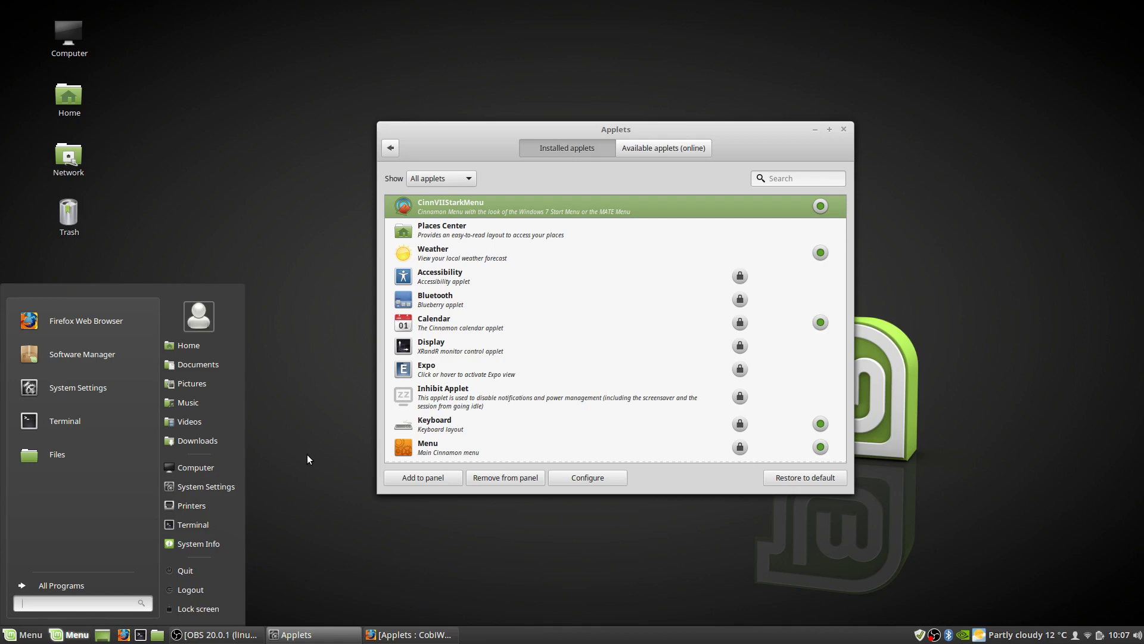
pyautogui.click(73, 636)
pyautogui.click(73, 636)
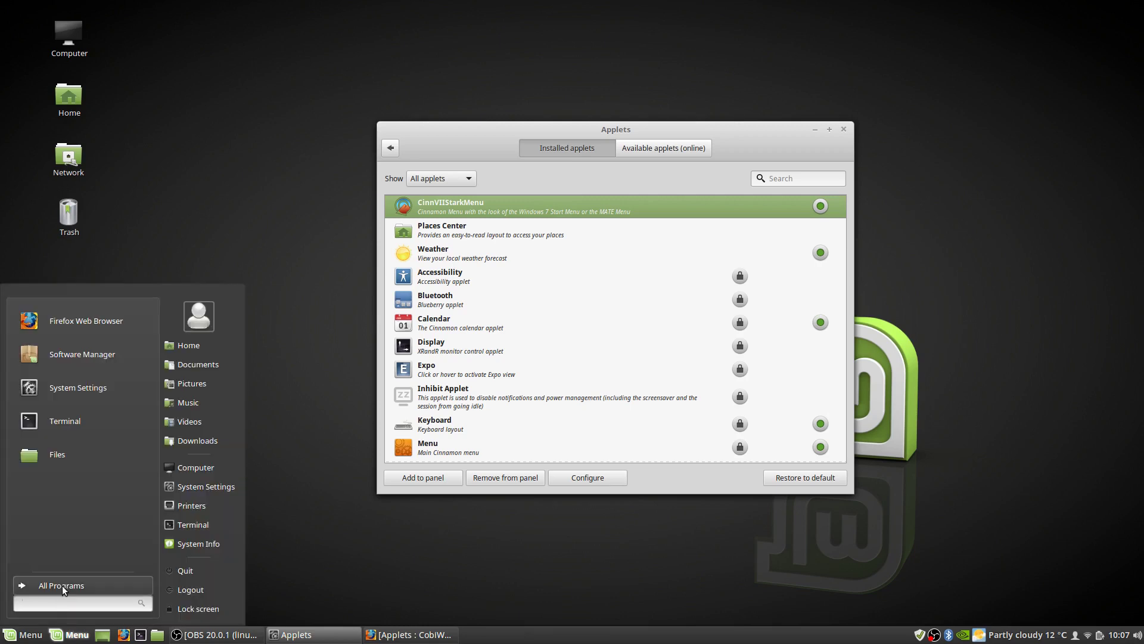
pyautogui.click(83, 587)
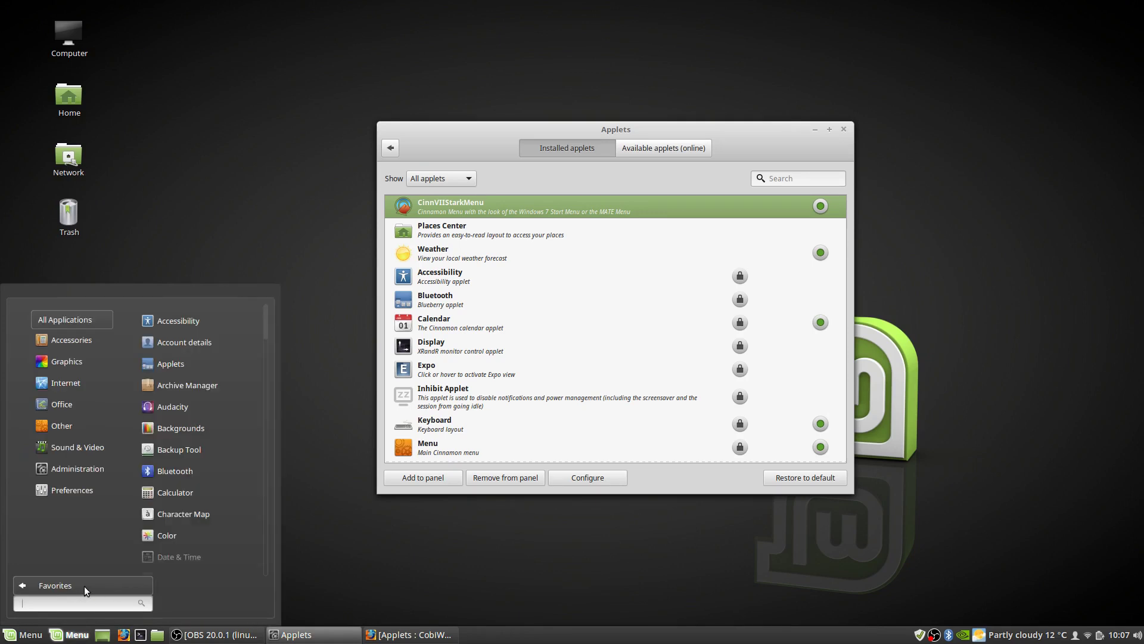
pyautogui.moveTo(54, 490)
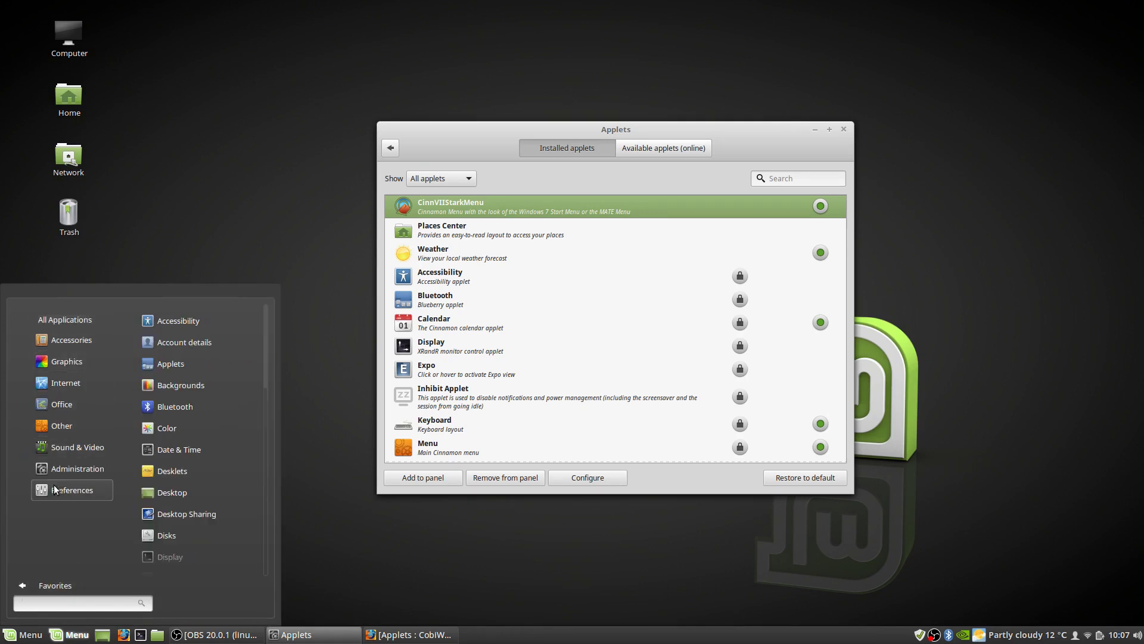
pyautogui.moveTo(56, 347)
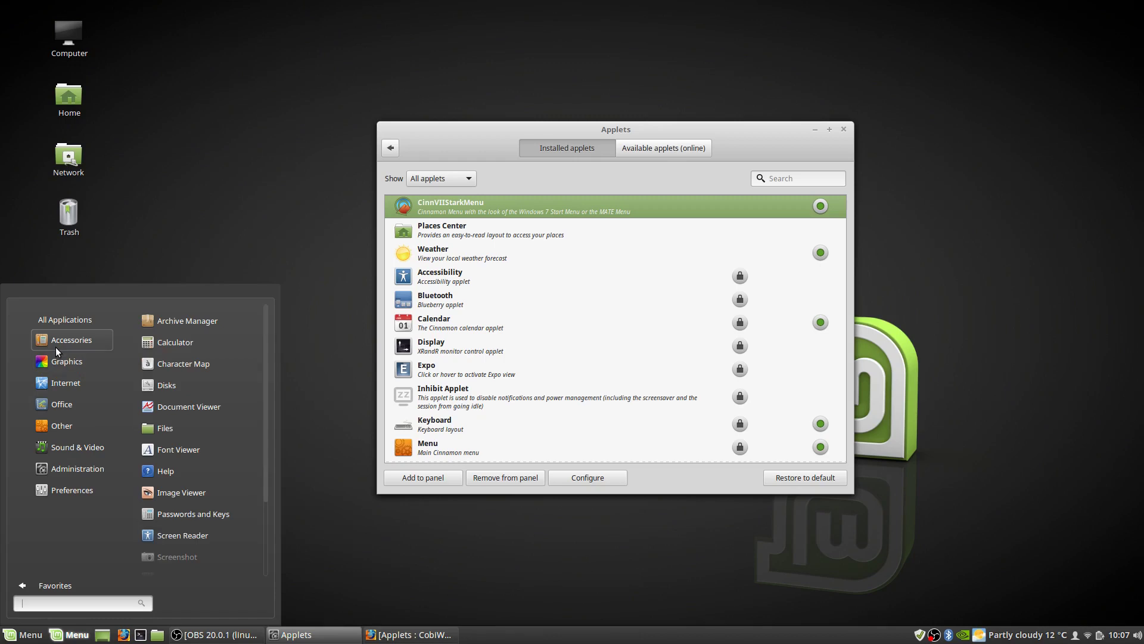
pyautogui.moveTo(61, 319)
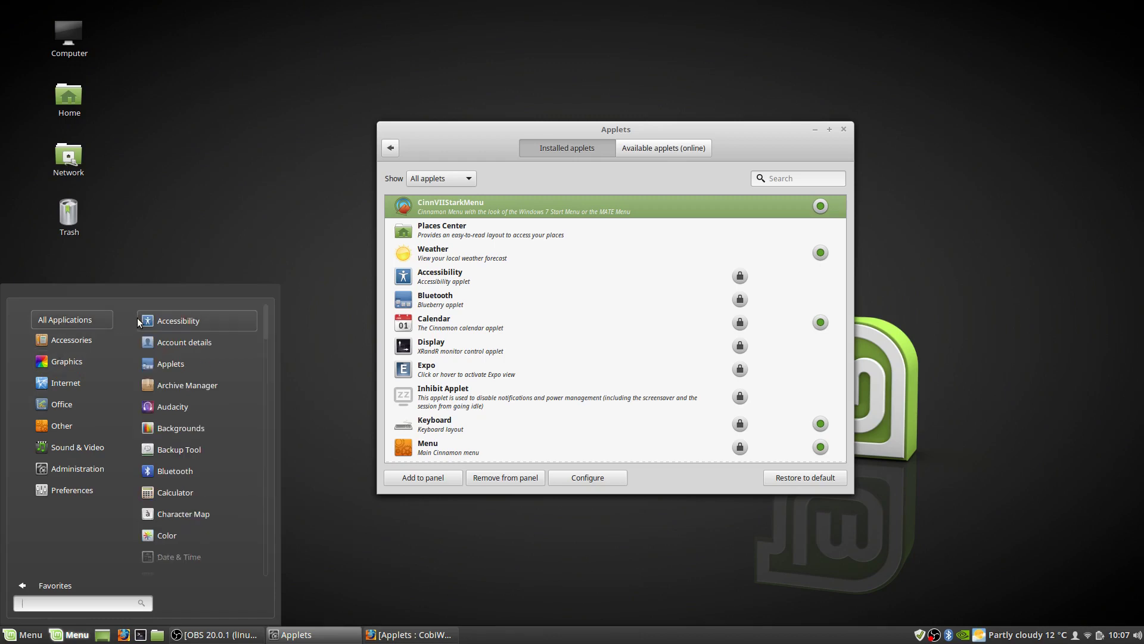
pyautogui.click(56, 584)
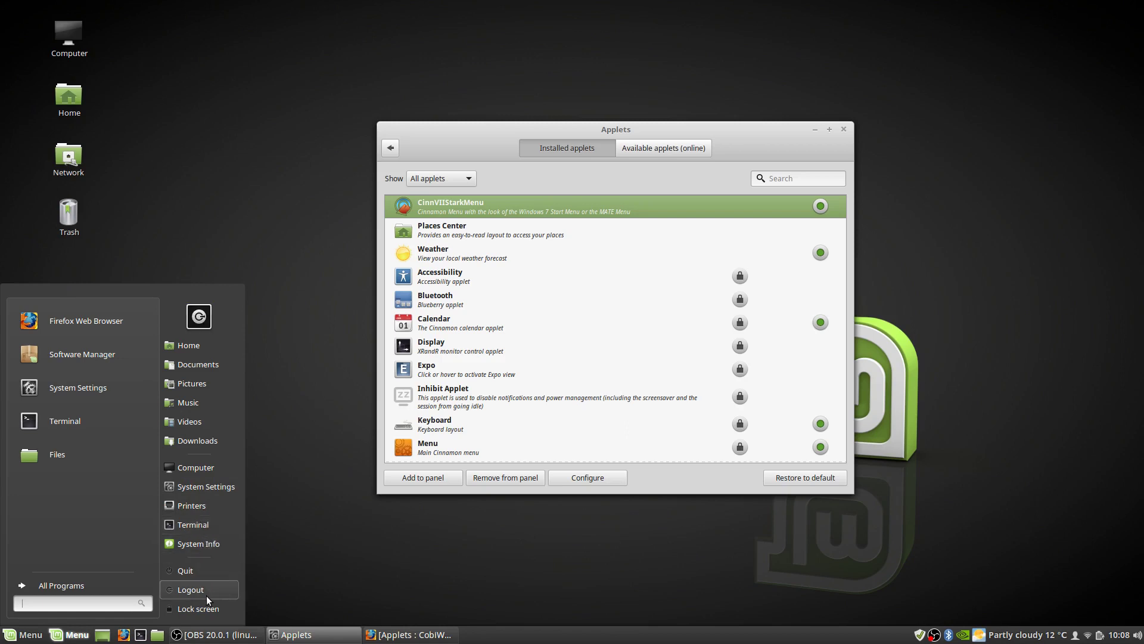
# - Add LibreOffice Calc from the new menu's Office category to the panel
pyautogui.click(67, 585)
pyautogui.moveTo(70, 399)
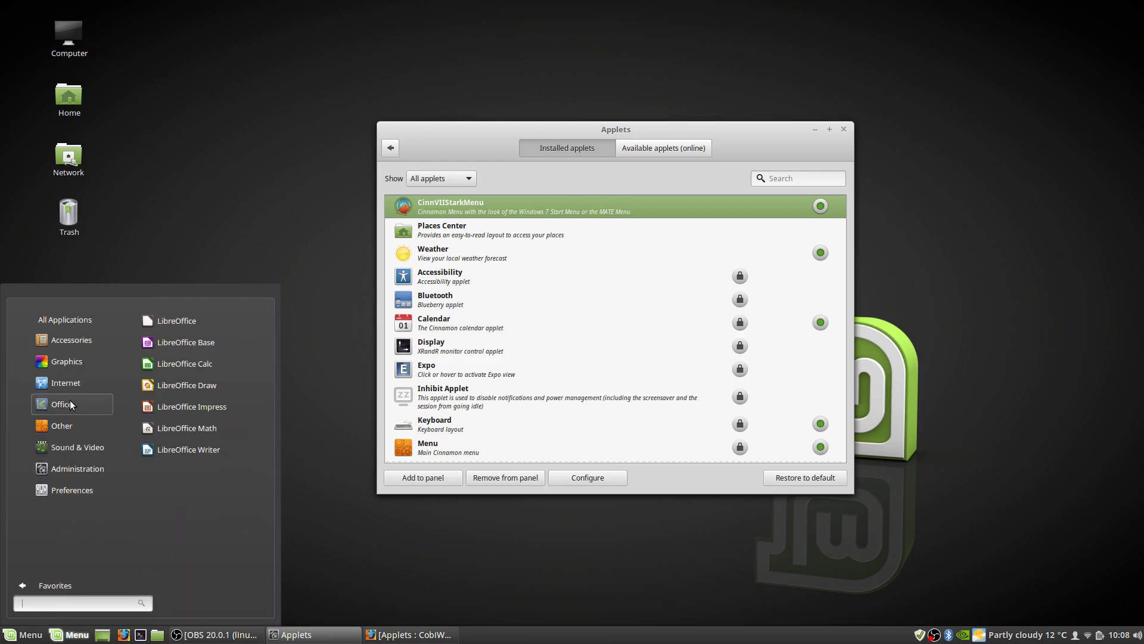
pyautogui.rightClick(194, 361)
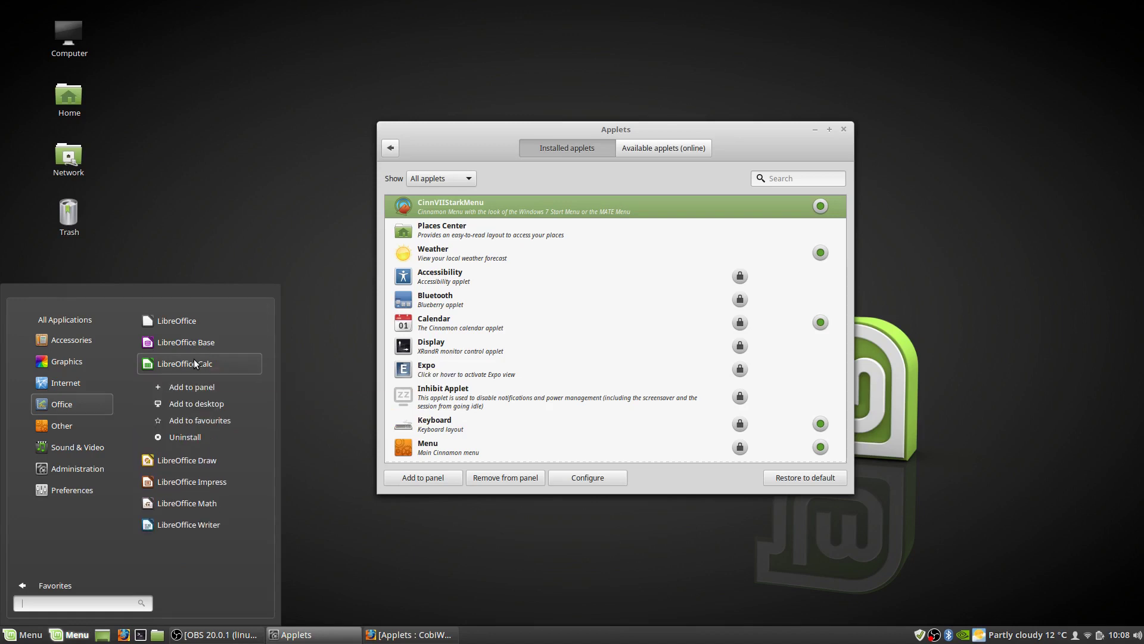
pyautogui.click(213, 381)
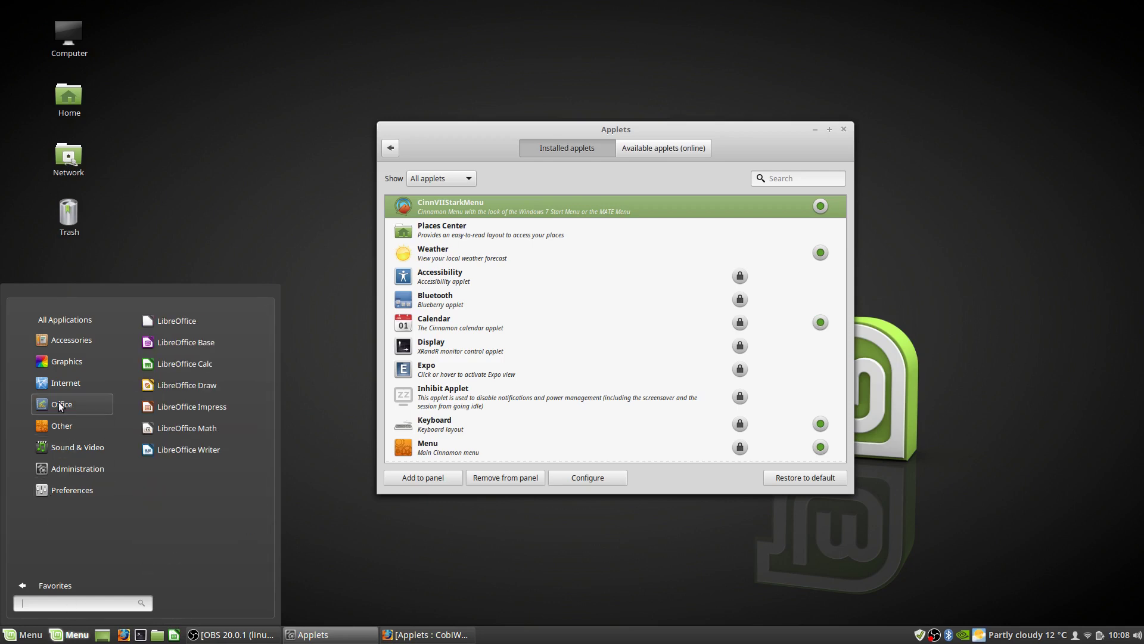
# - Add LibreOffice Calc to the desktop and to the new menu's favourites, and check the favourites list
pyautogui.rightClick(213, 361)
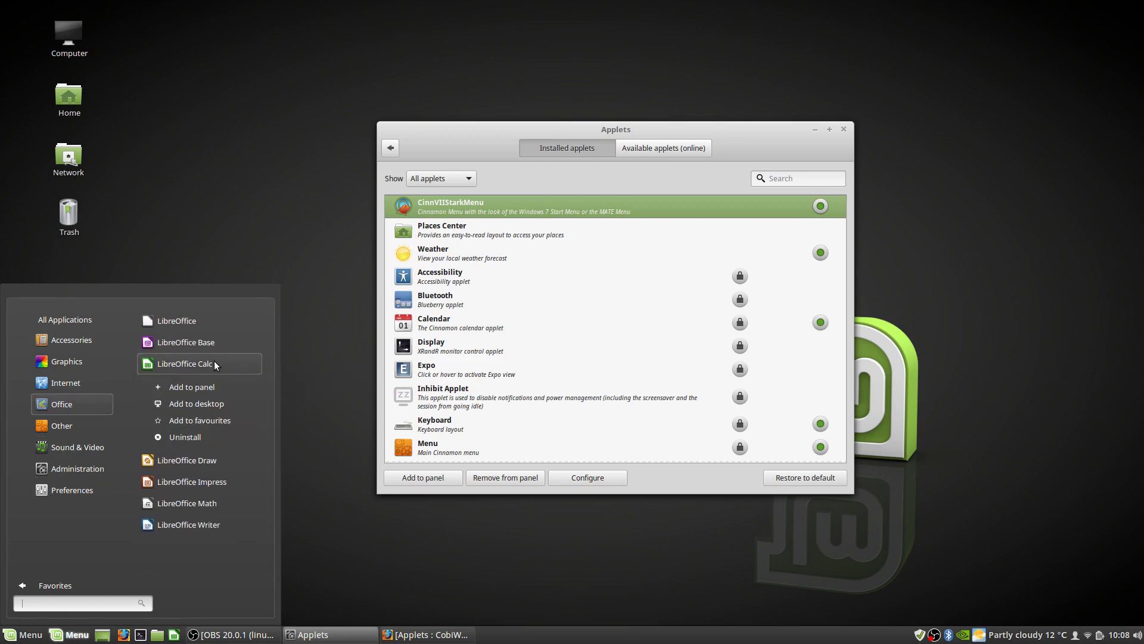
pyautogui.click(217, 406)
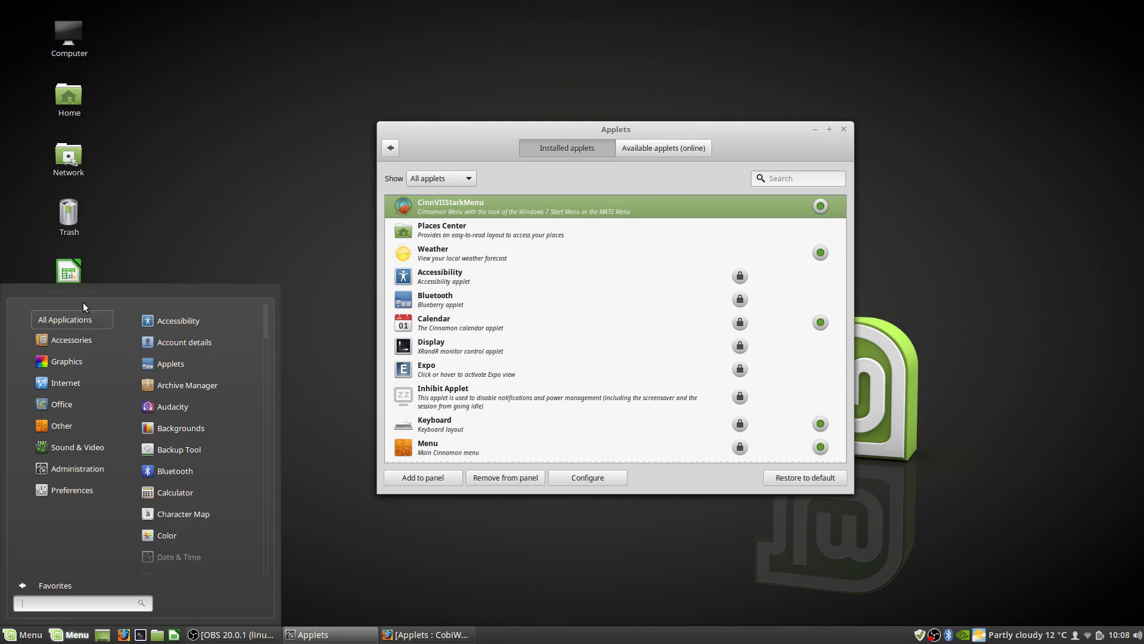
pyautogui.moveTo(77, 409)
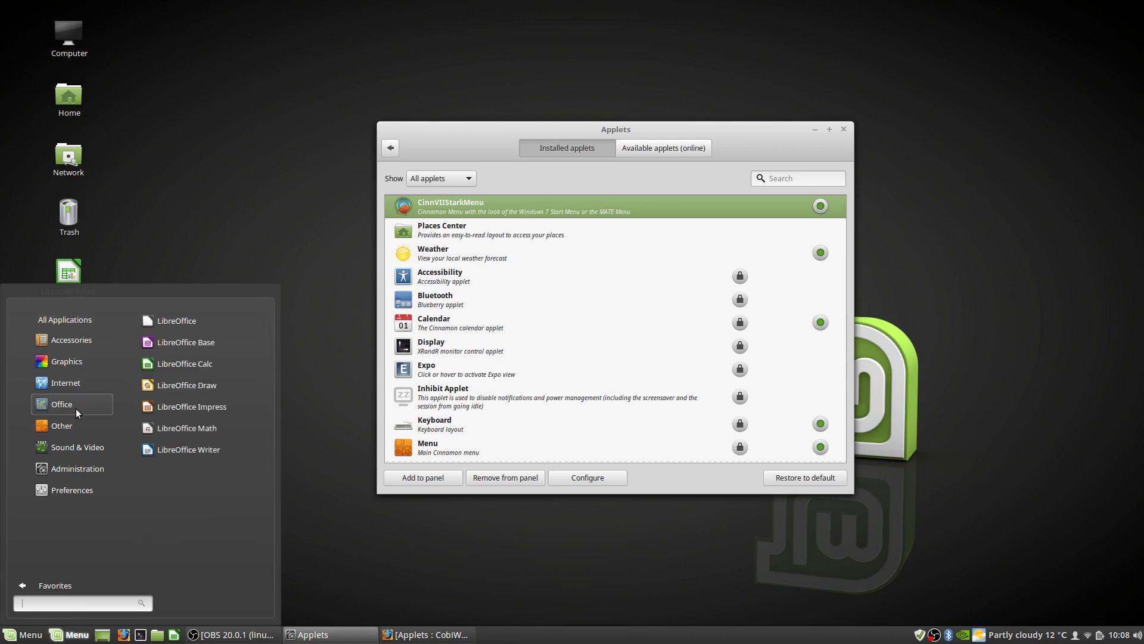
pyautogui.rightClick(202, 366)
pyautogui.click(216, 420)
pyautogui.click(48, 588)
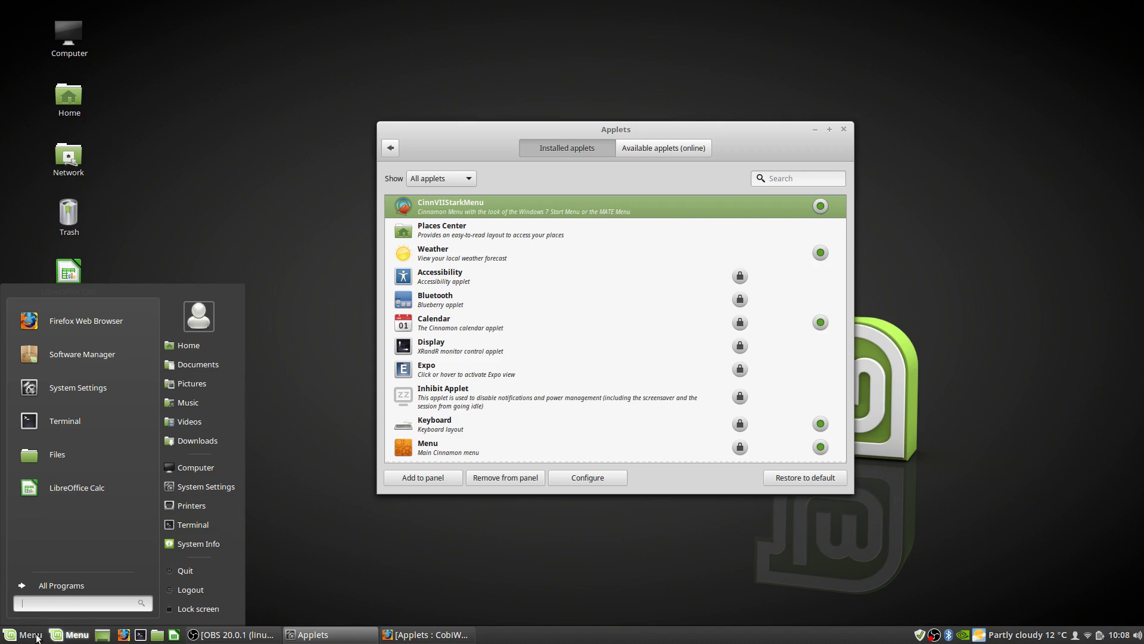
pyautogui.click(55, 636)
# - Remove the LibreOffice Calc launcher from the panel and move its desktop shortcut to the trash
pyautogui.rightClick(173, 637)
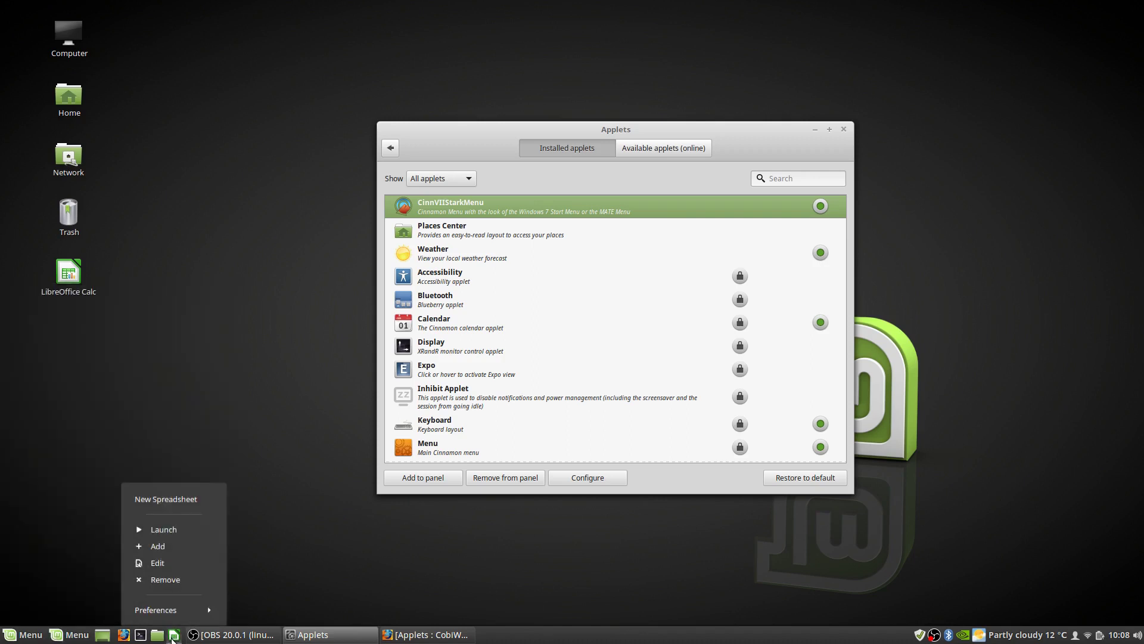
pyautogui.click(177, 579)
pyautogui.rightClick(60, 274)
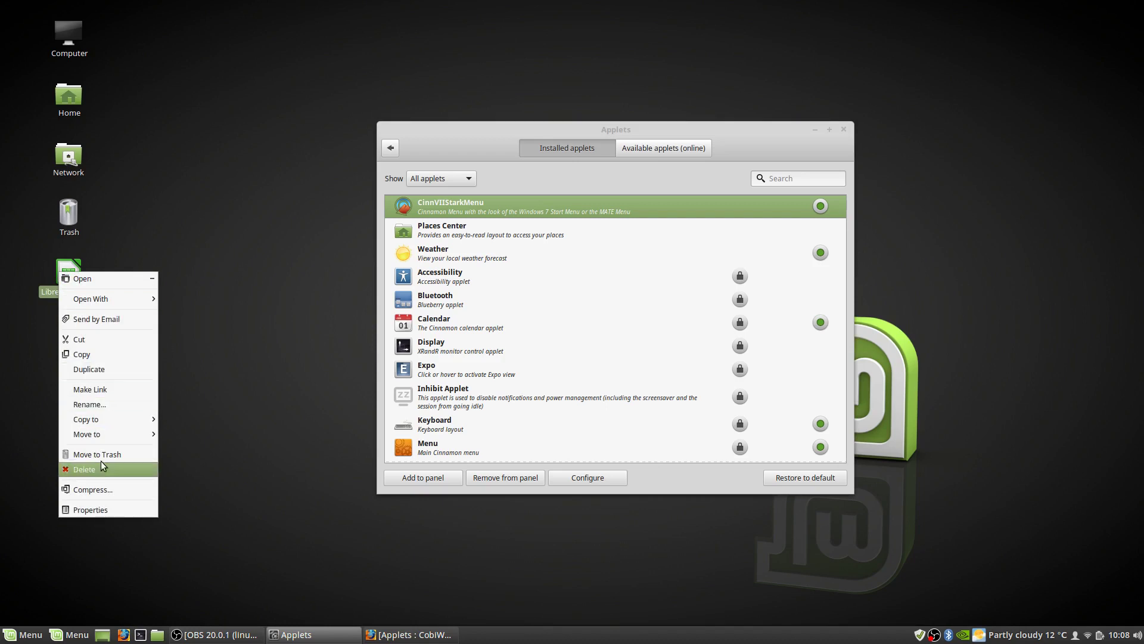
pyautogui.click(105, 455)
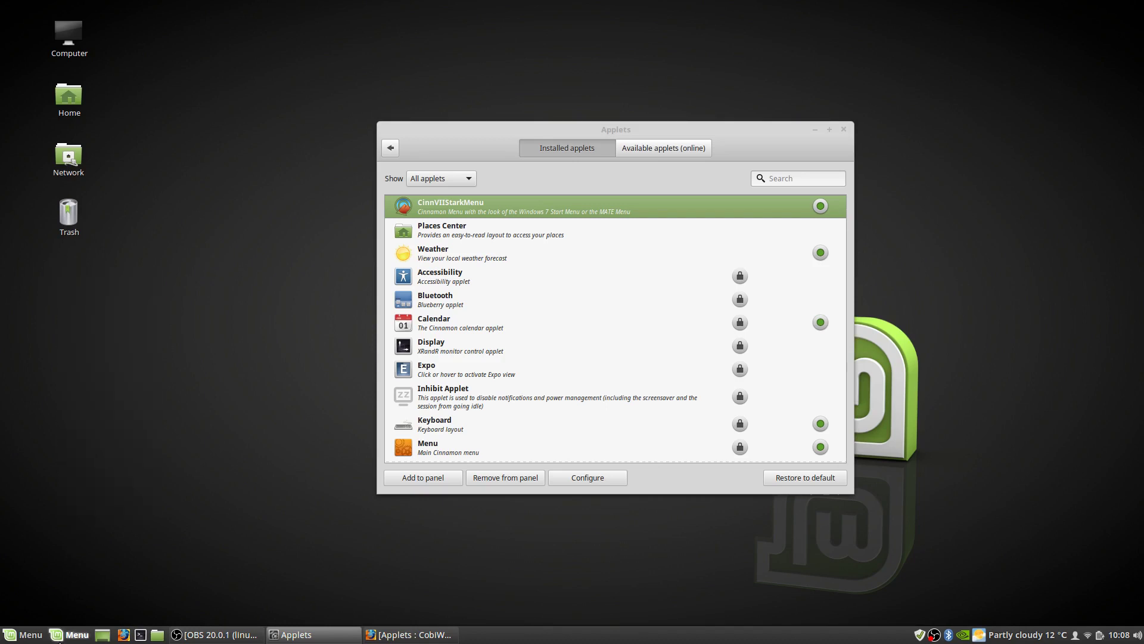
# - Remove LibreOffice Calc from the CinnVIIStarkMenu's favourites and close the menu
pyautogui.click(70, 631)
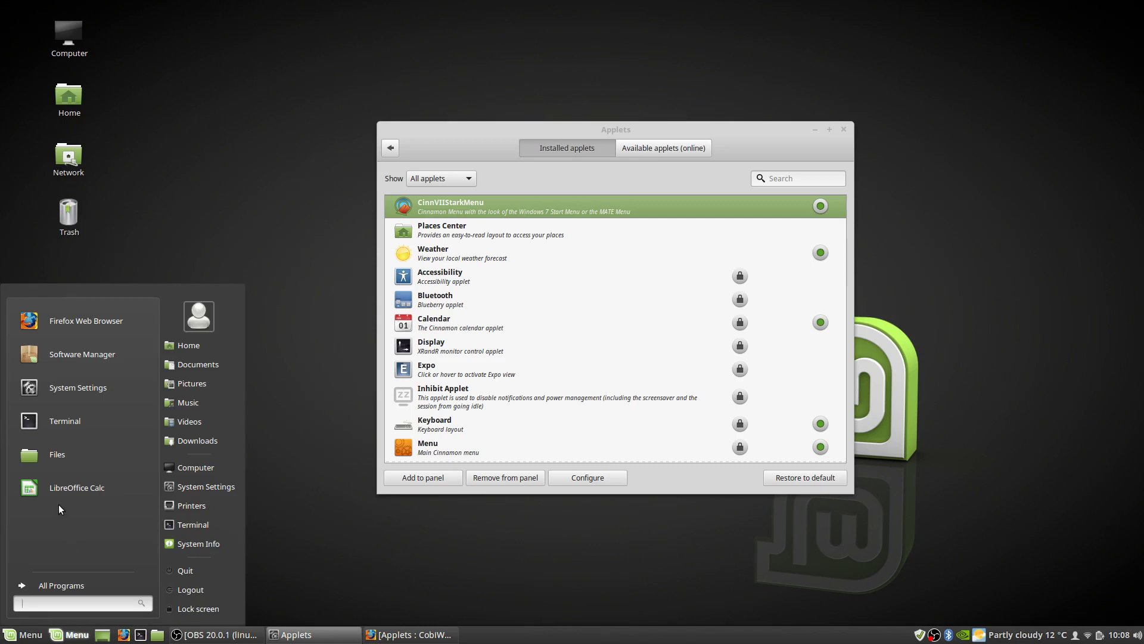
pyautogui.rightClick(69, 485)
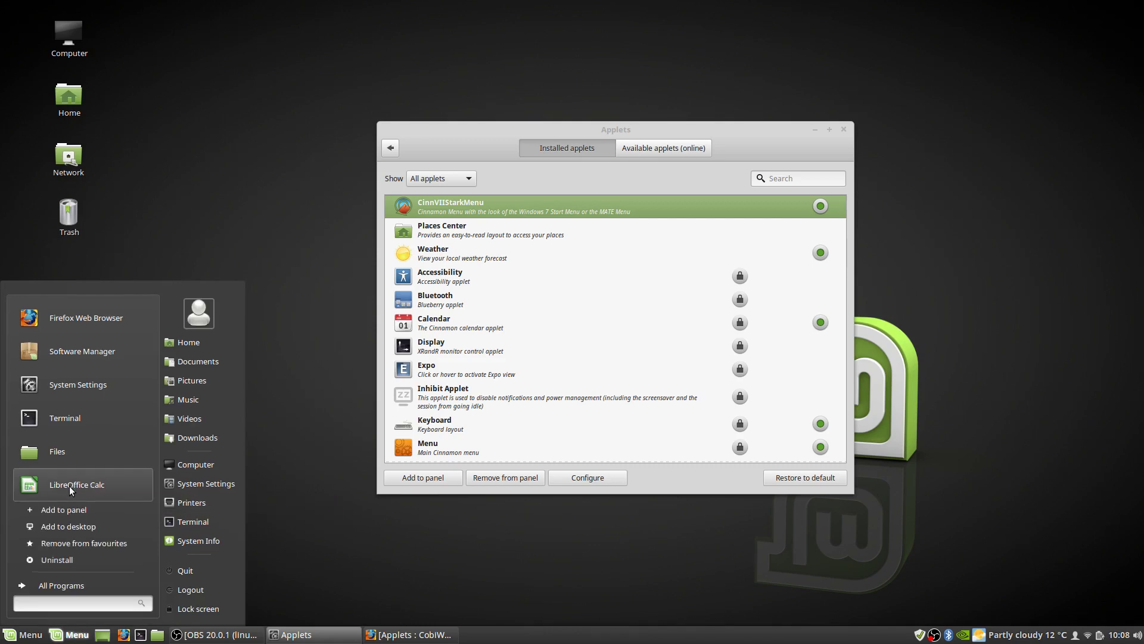
pyautogui.click(111, 543)
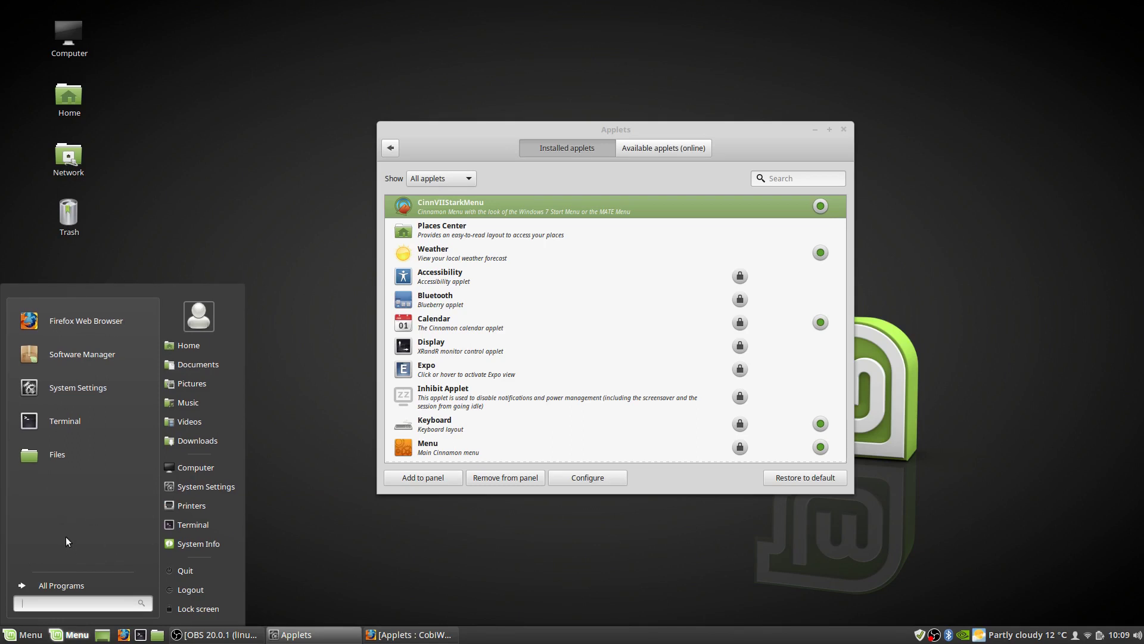
pyautogui.click(78, 635)
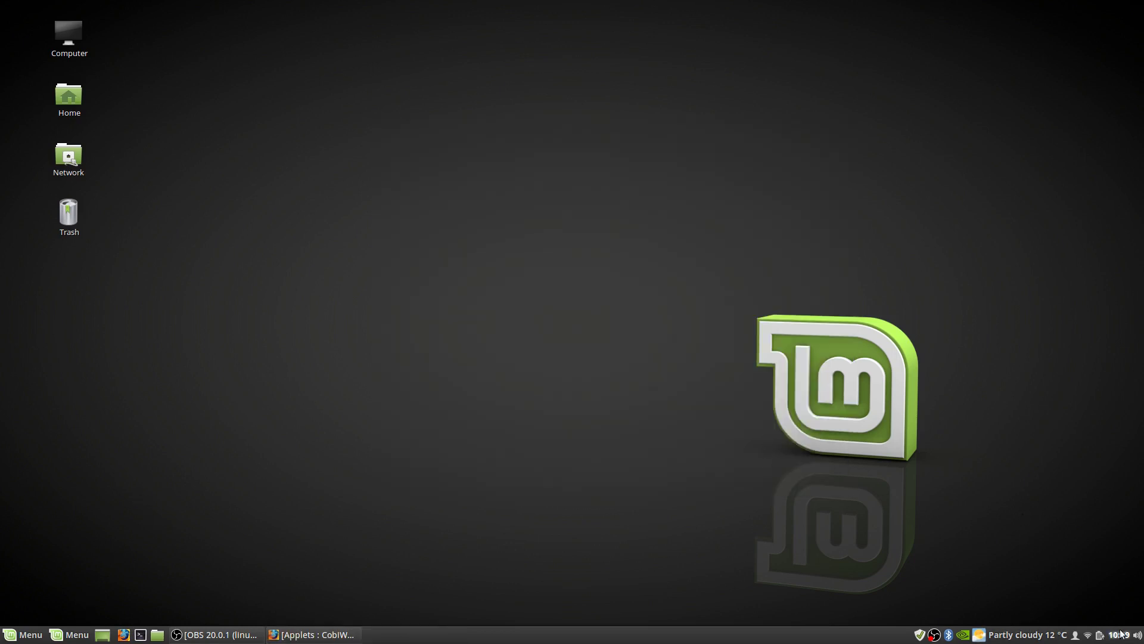
# - View the Sound settings through the panel's volume applet, and again through System Settings from the user applet
pyautogui.click(1138, 635)
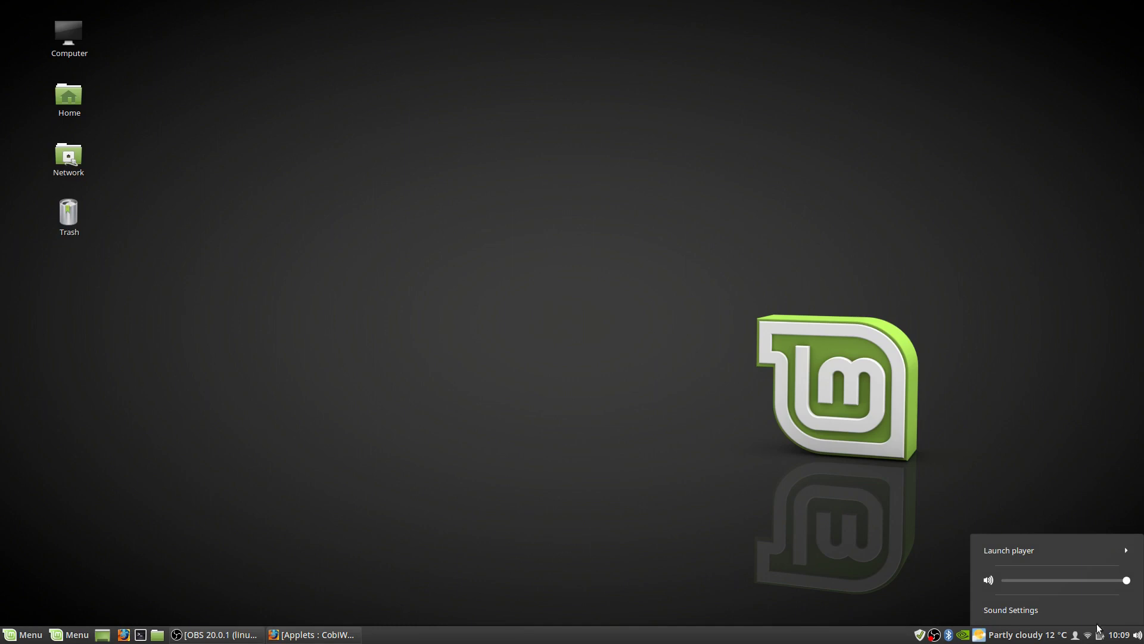
pyautogui.click(1050, 610)
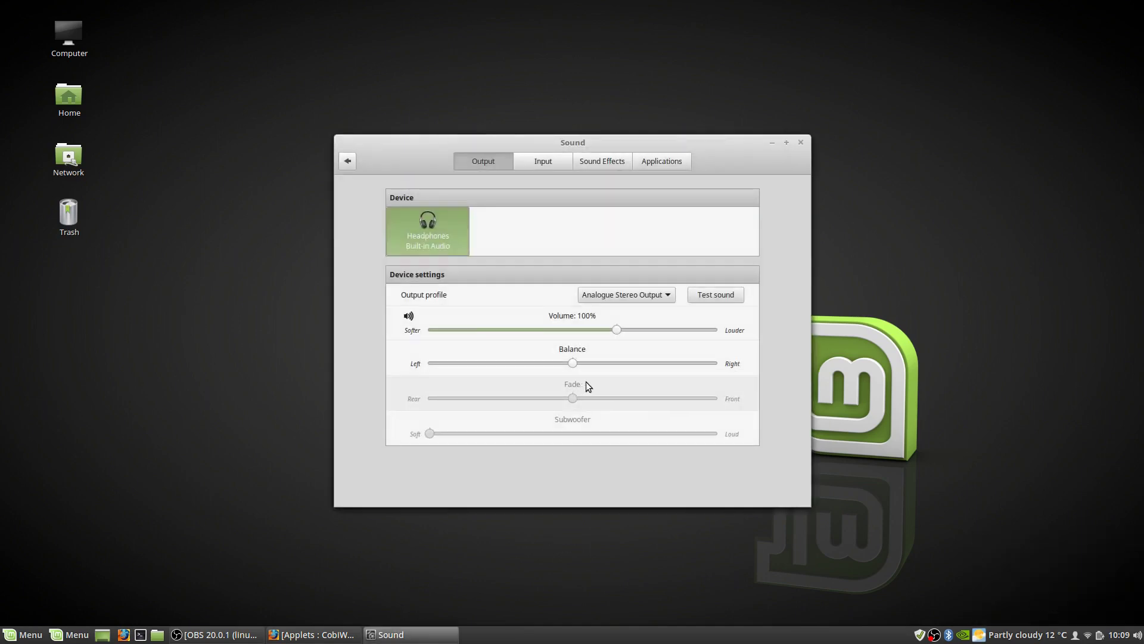
pyautogui.click(1077, 638)
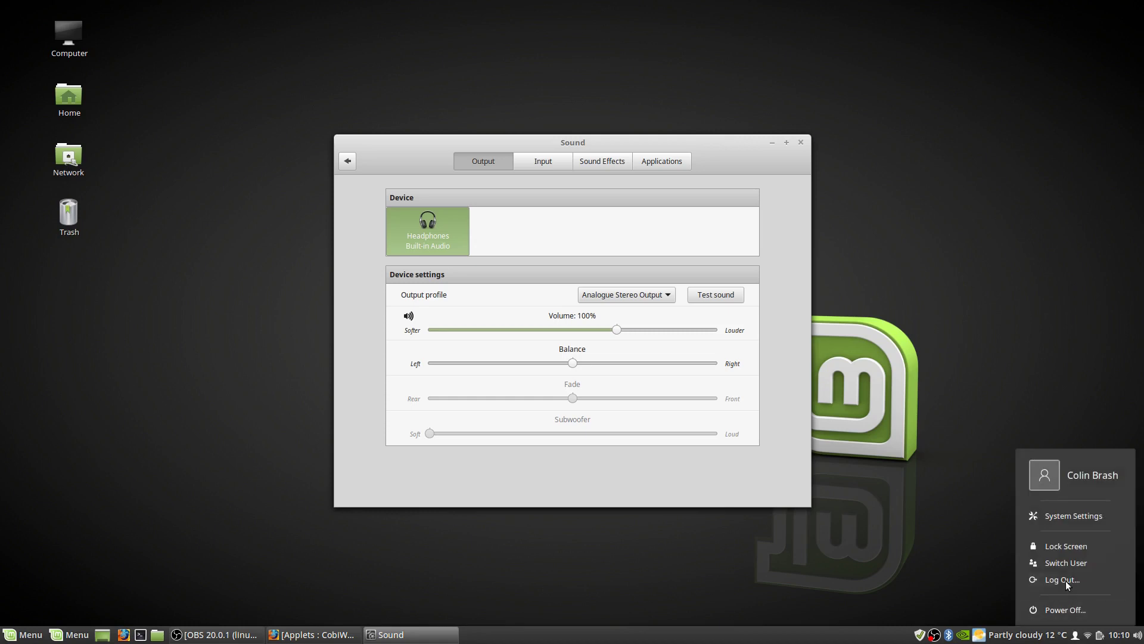
pyautogui.click(1062, 515)
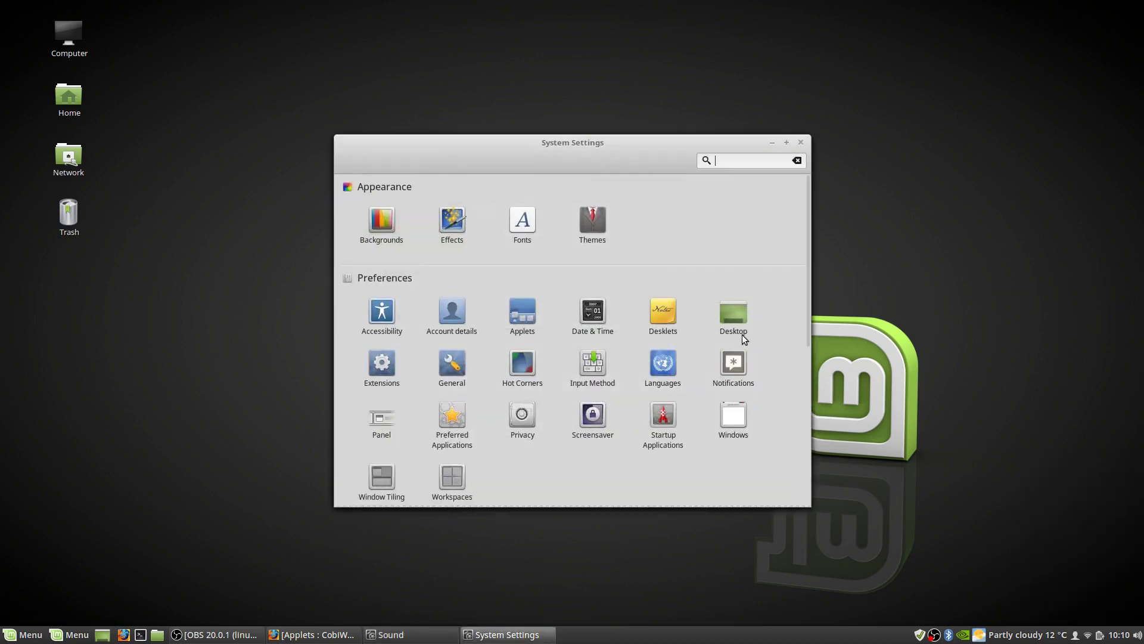
pyautogui.scroll(-5, 558, 368)
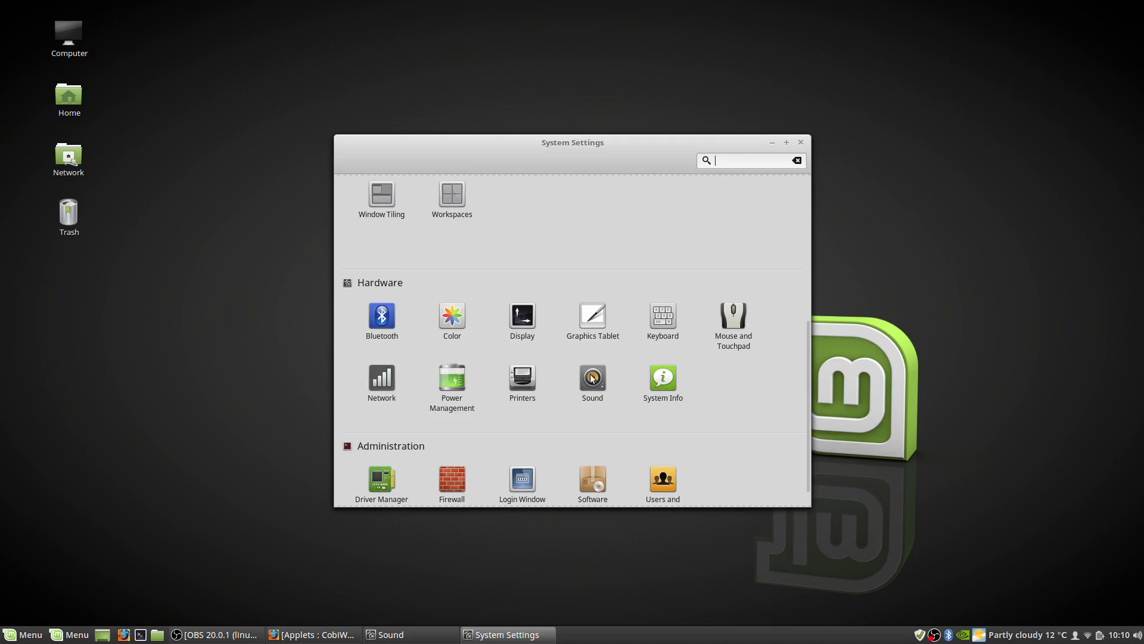
pyautogui.click(590, 375)
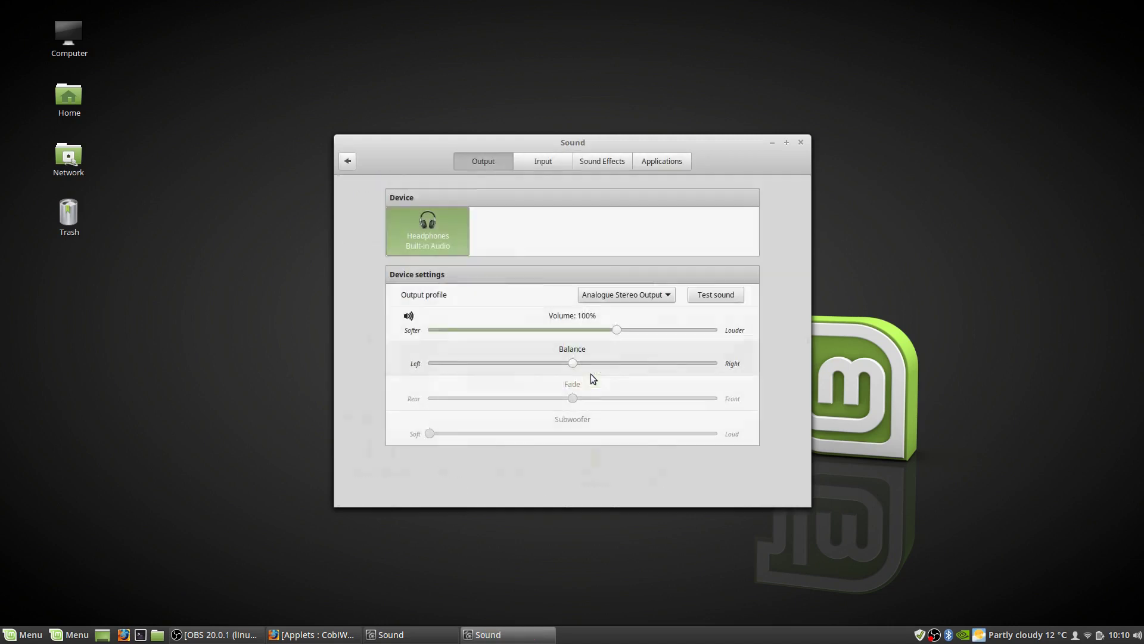
# - Search System Settings for "sou", open the Sound settings from the results, and close the Sound windows
pyautogui.click(347, 161)
pyautogui.write('sou')
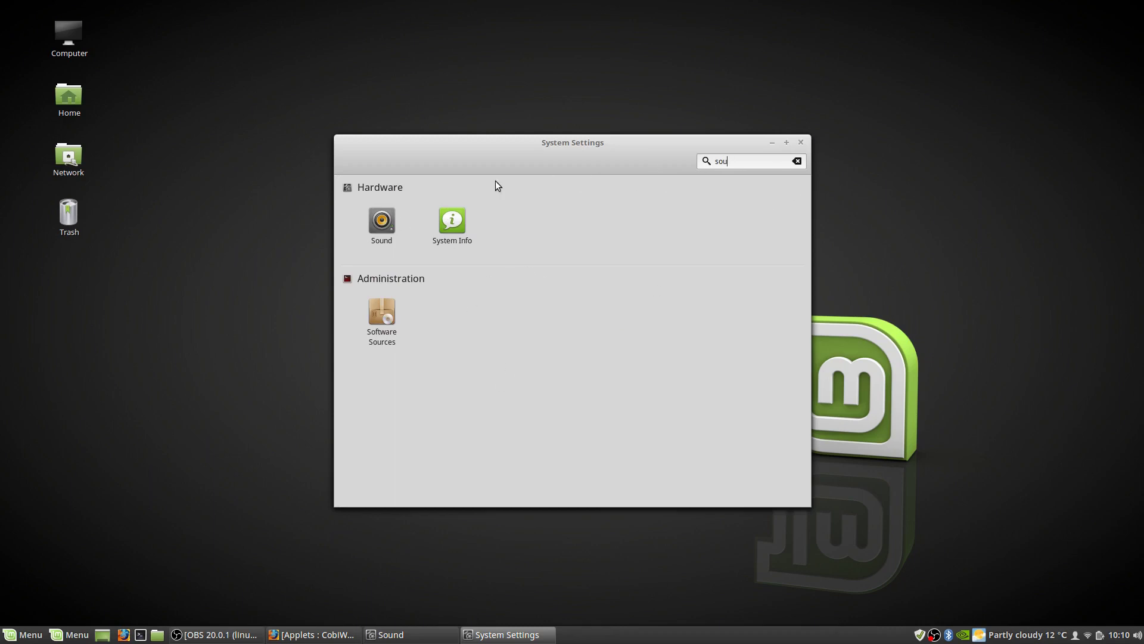
pyautogui.press('Return')
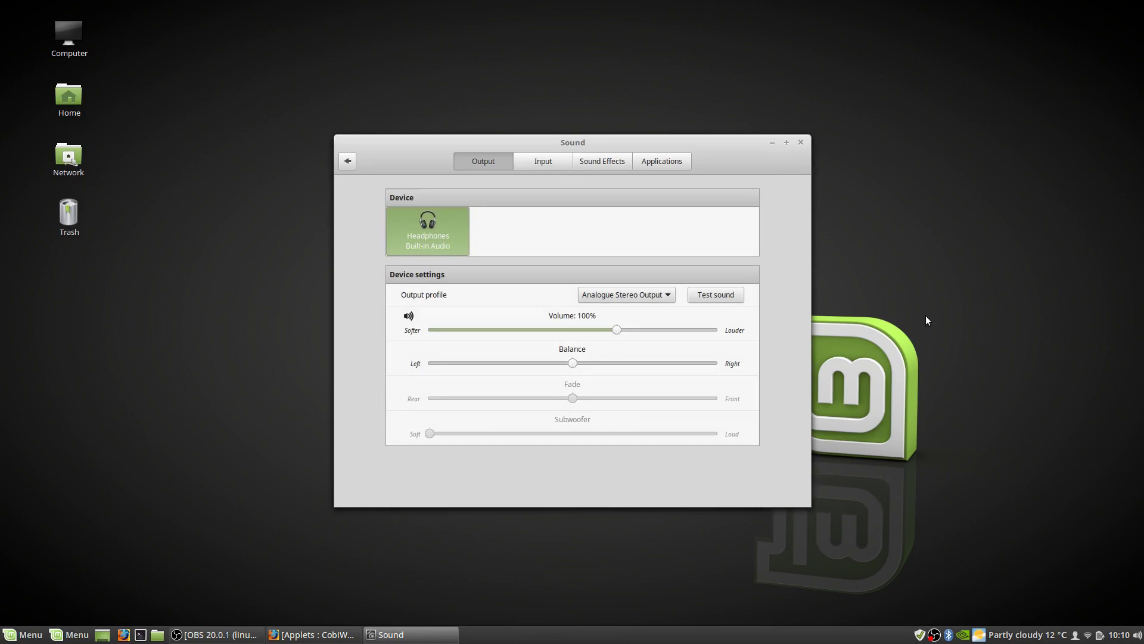
pyautogui.click(801, 142)
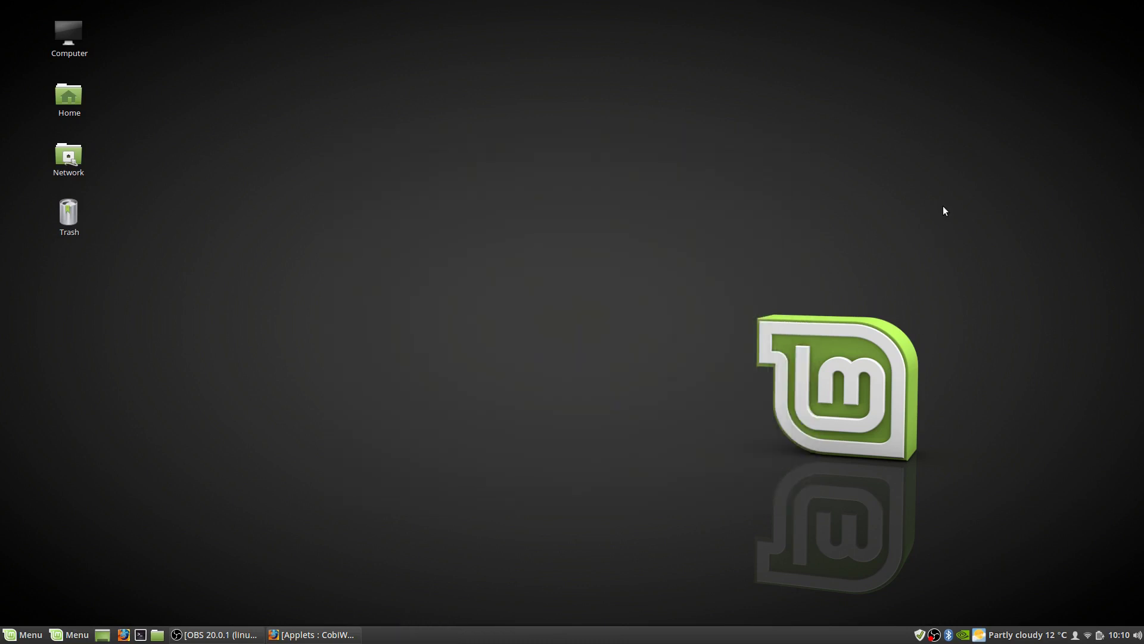
# - View the panel's calendar, and the network applet's list of wired and wireless connections, closing each popup
pyautogui.click(1118, 635)
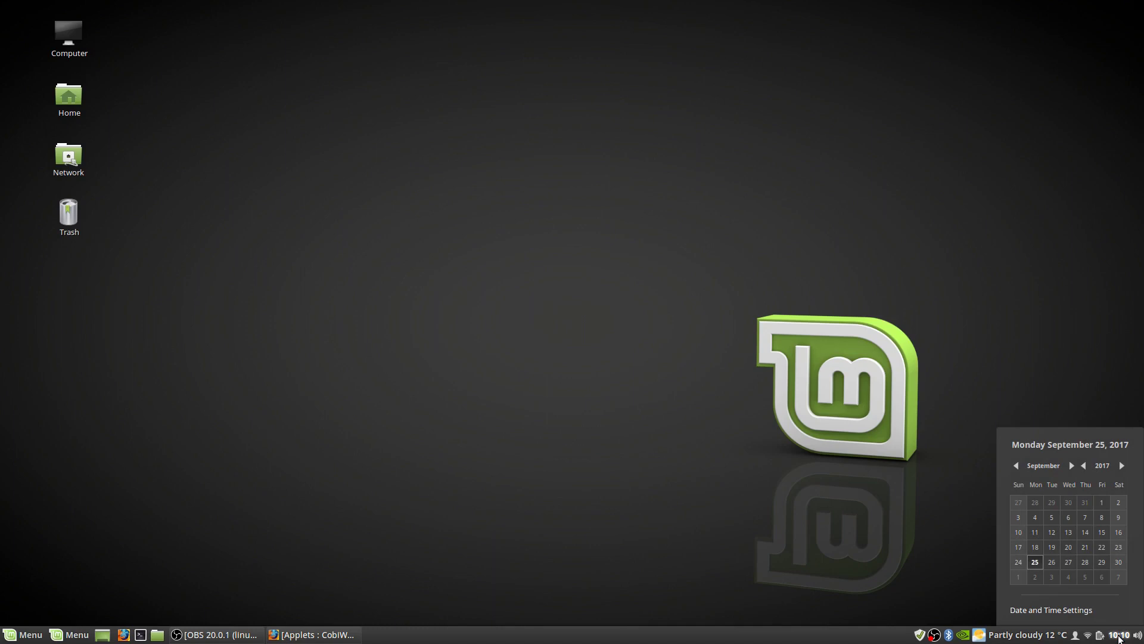
pyautogui.click(1119, 637)
pyautogui.click(1093, 637)
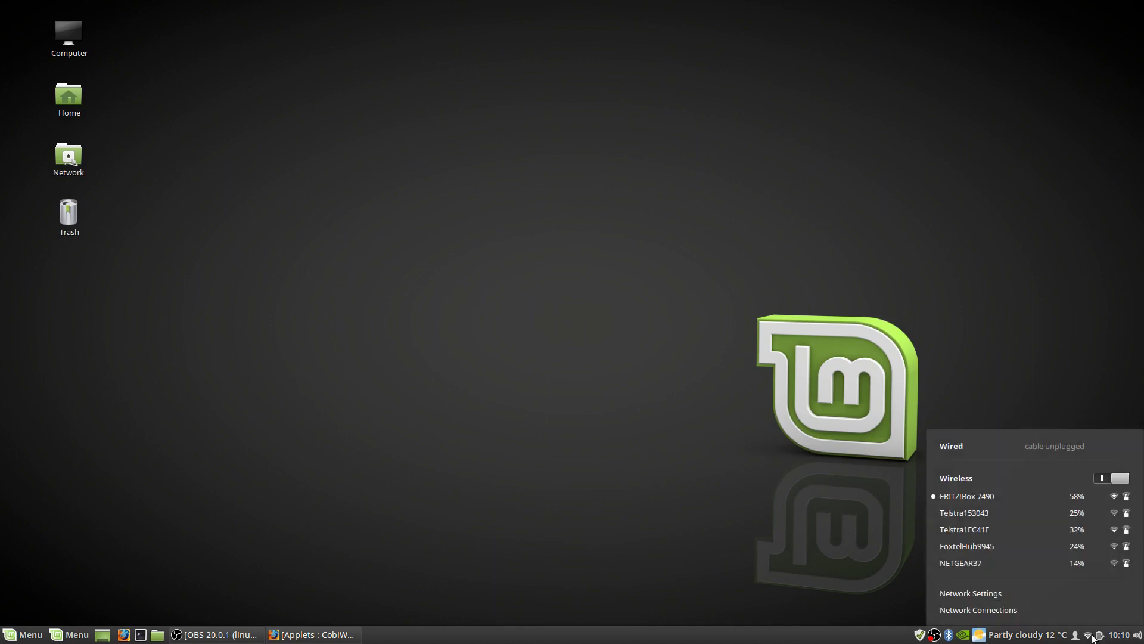
pyautogui.click(1093, 636)
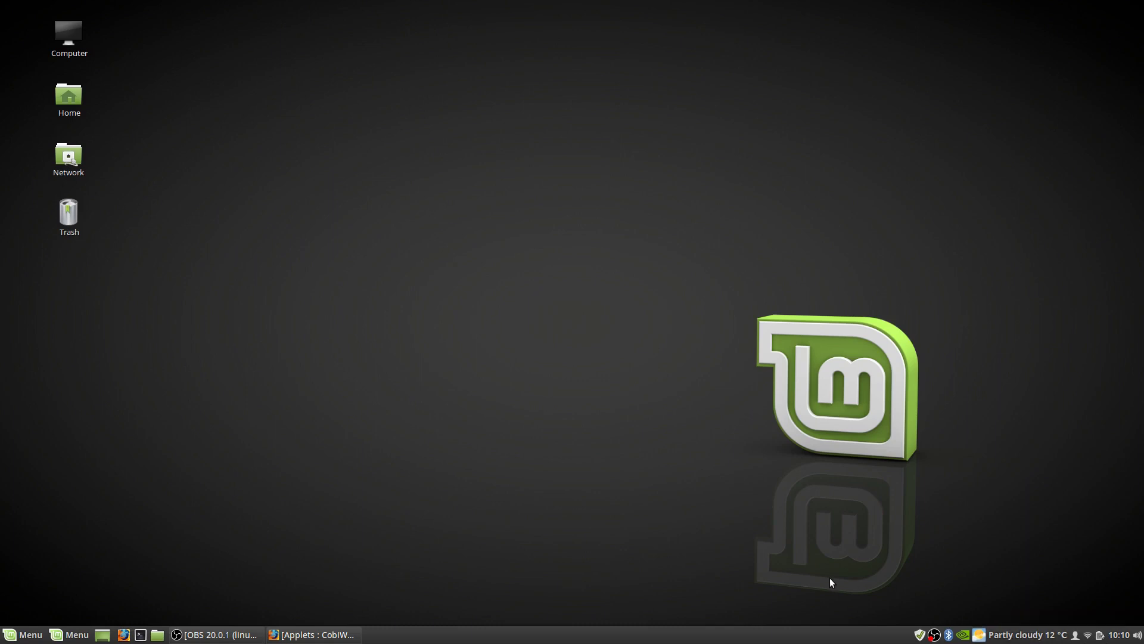
# - View the Bluetooth devices window and the Update Manager from the system tray, closing each one
pyautogui.click(948, 634)
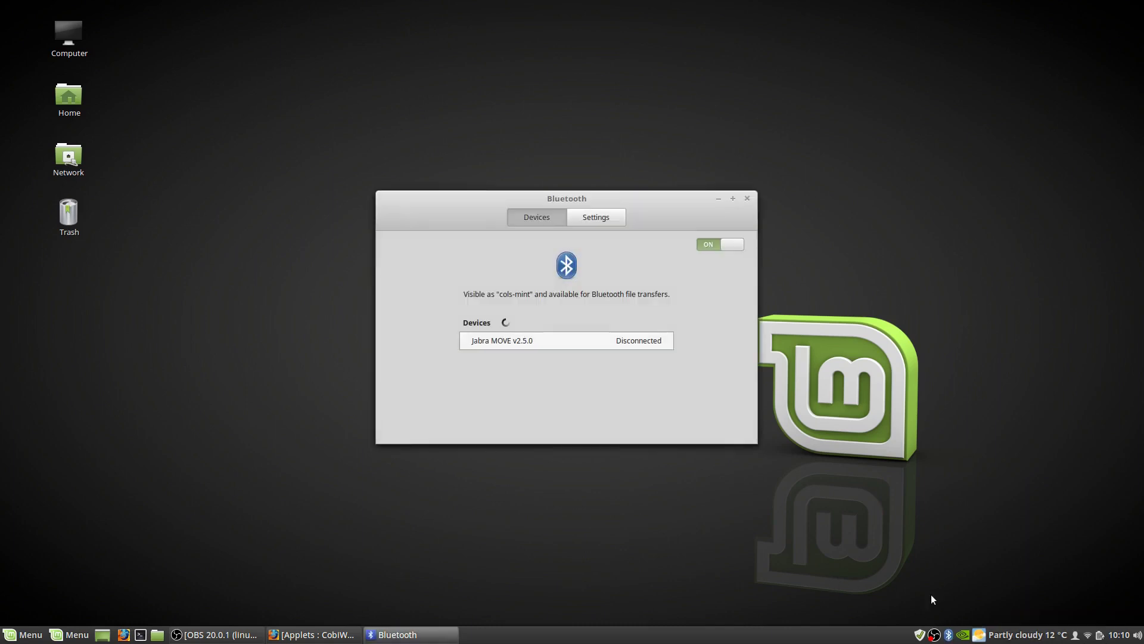
pyautogui.click(746, 198)
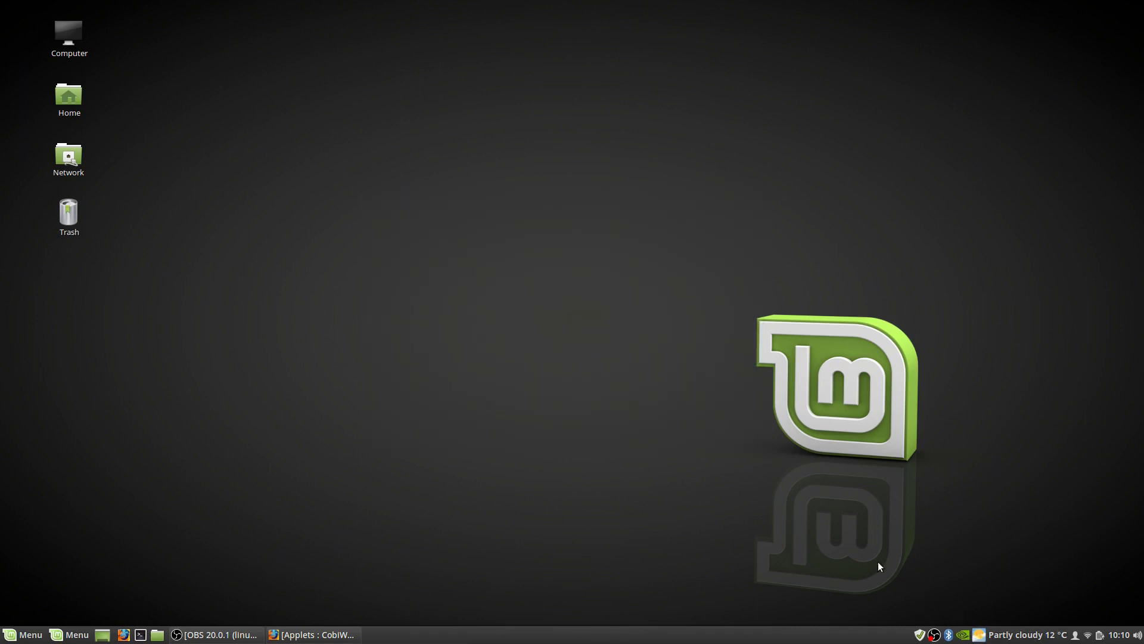
pyautogui.click(923, 636)
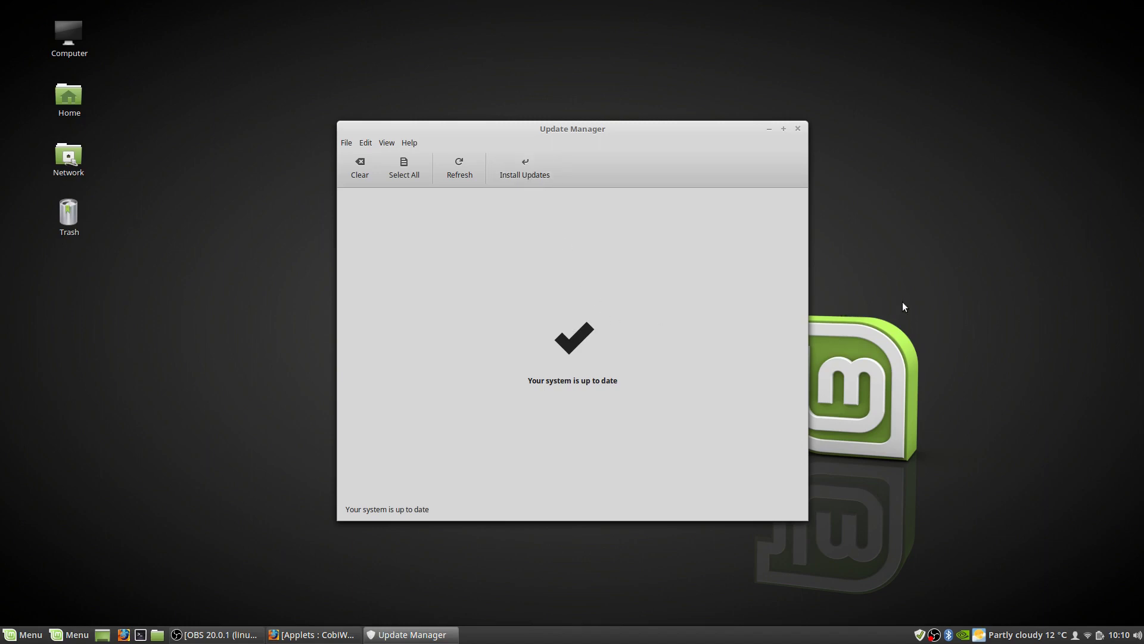
pyautogui.click(797, 130)
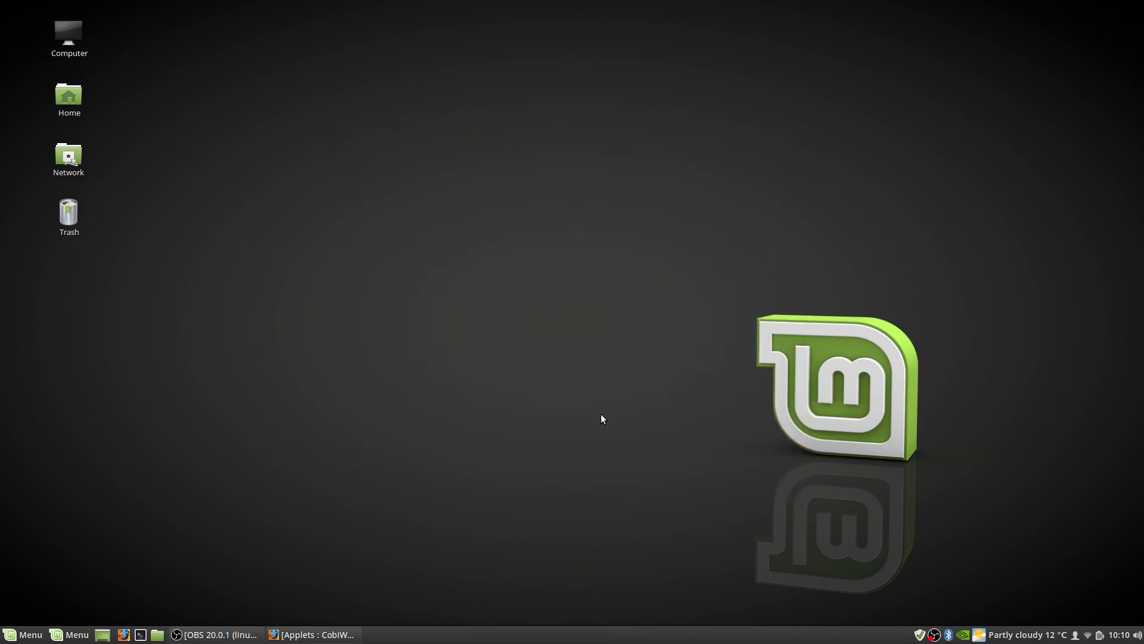
# - View the Terminal launcher's options, then examine the Panel launchers and Window list entries among the installed applets and close the Applets window
pyautogui.rightClick(141, 636)
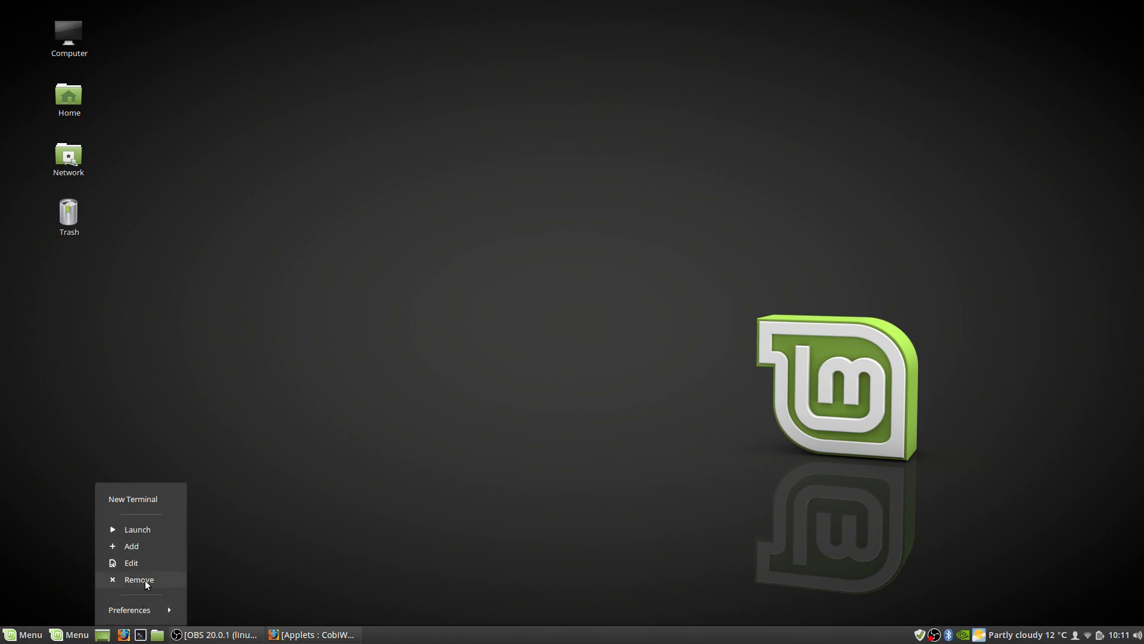
pyautogui.click(263, 571)
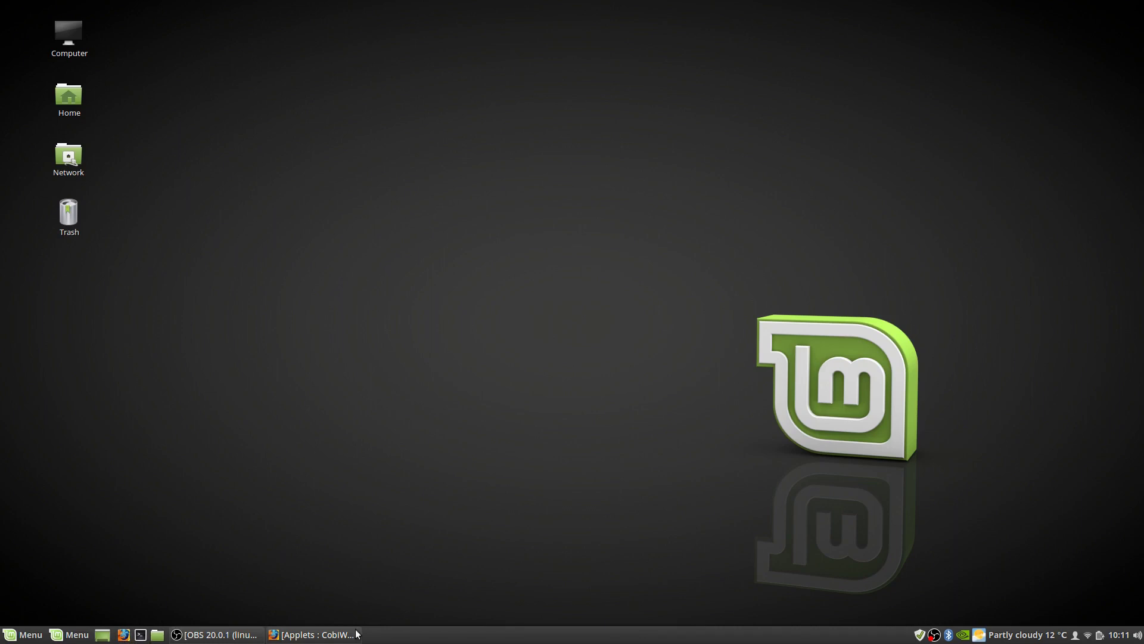
pyautogui.rightClick(431, 633)
pyautogui.click(432, 480)
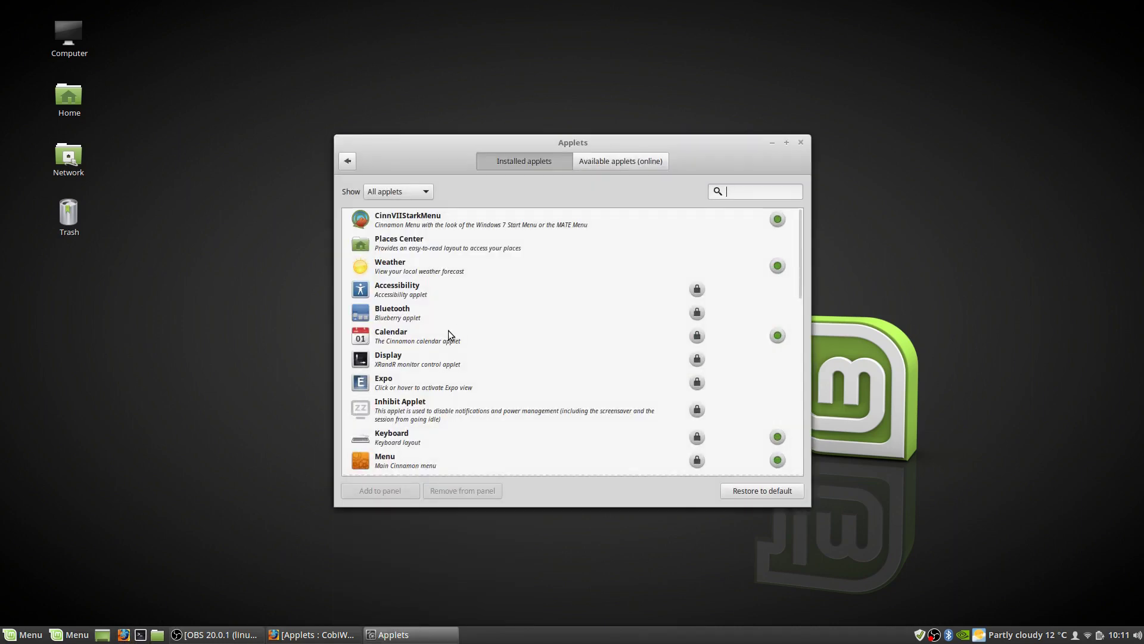
pyautogui.scroll(-5, 449, 330)
pyautogui.click(538, 409)
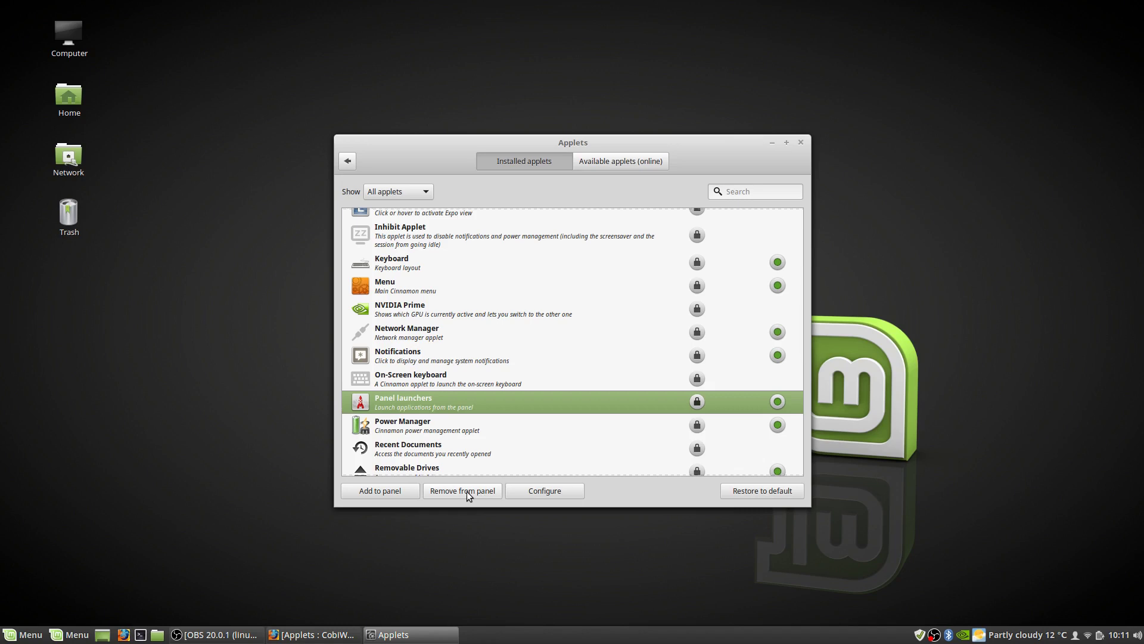
pyautogui.scroll(-10, 503, 405)
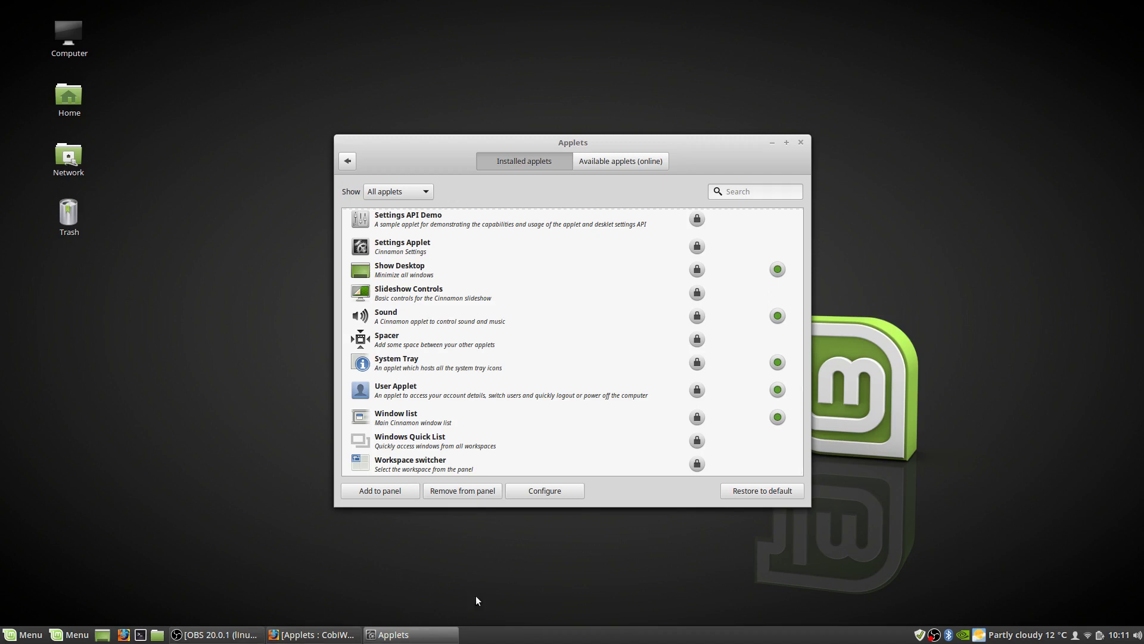
pyautogui.click(409, 417)
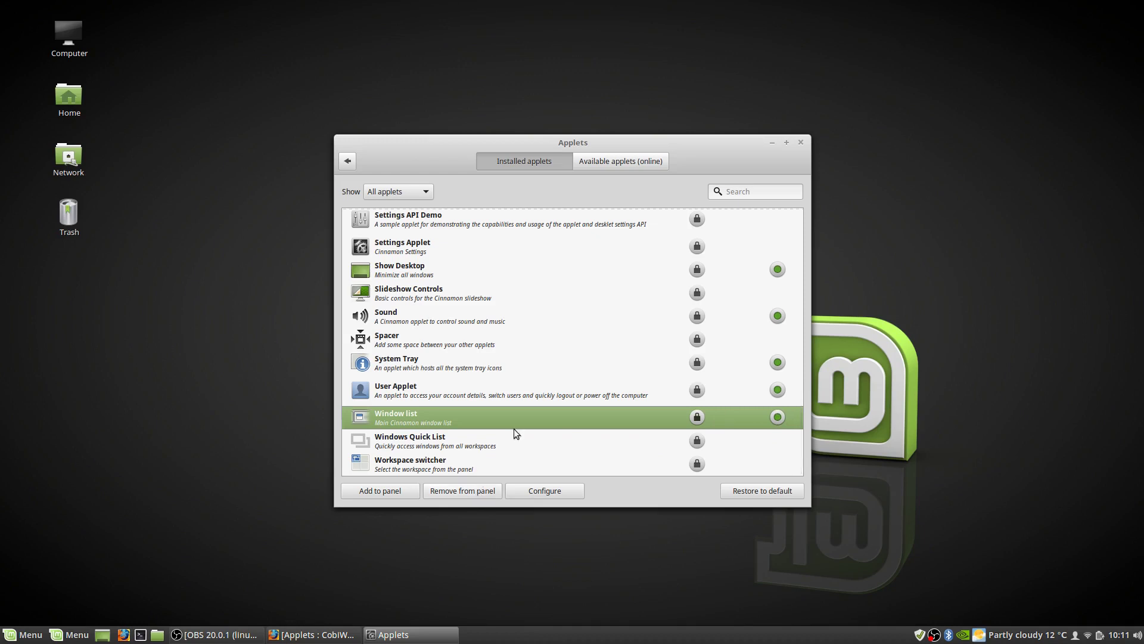
pyautogui.click(801, 141)
# - Open the Backgrounds page in System Settings and display the Linux Mint image collection
pyautogui.press('super')
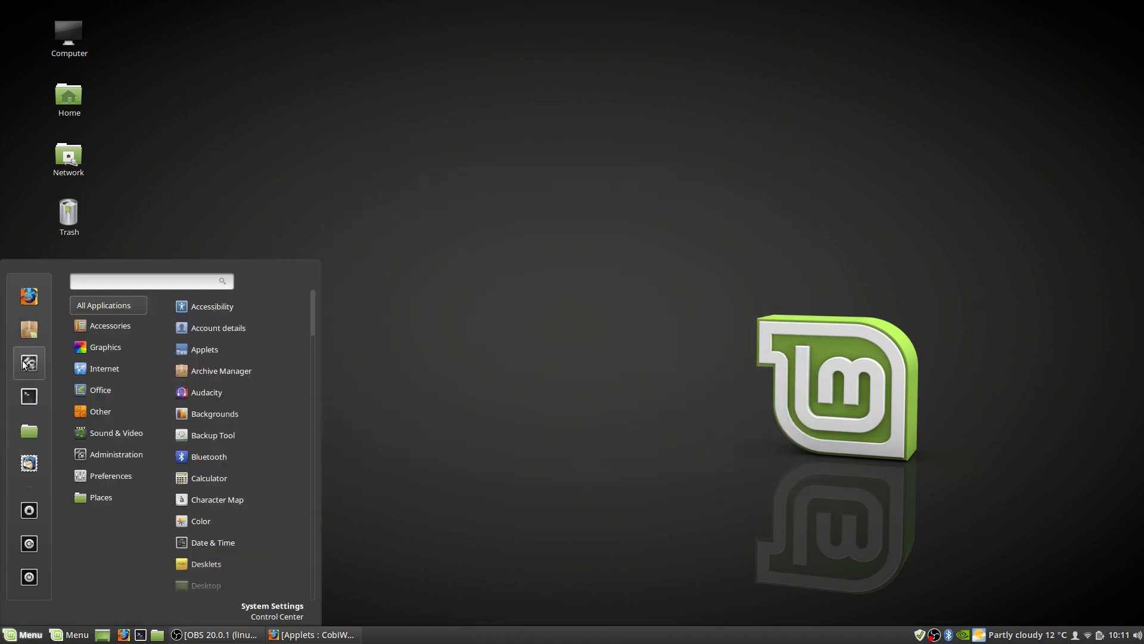
pyautogui.click(25, 364)
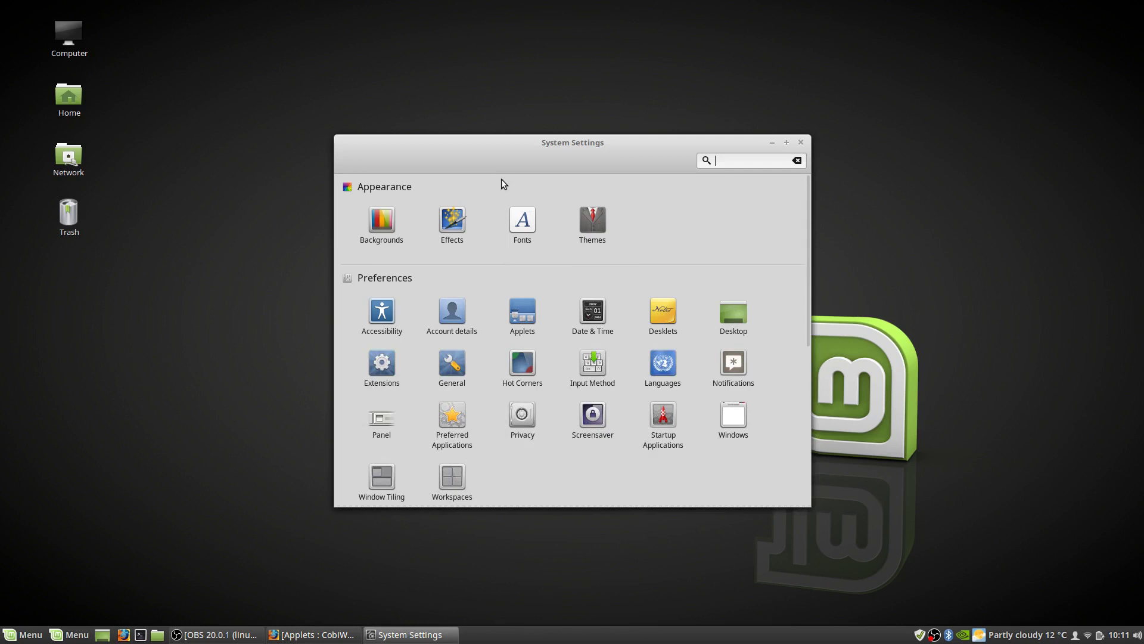
pyautogui.click(384, 216)
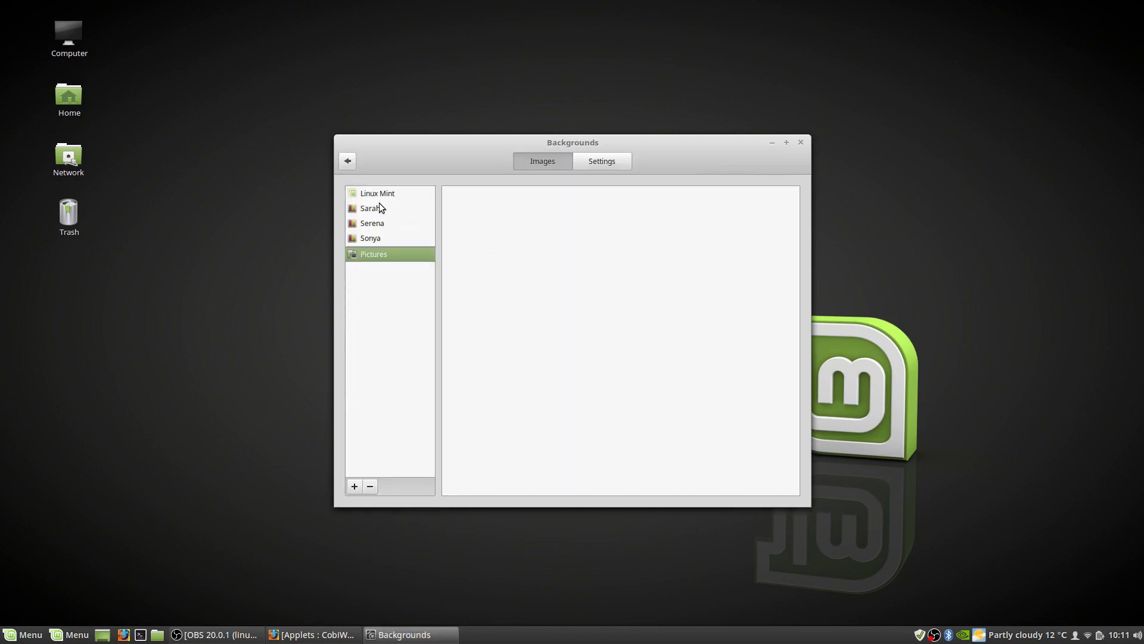
pyautogui.click(374, 197)
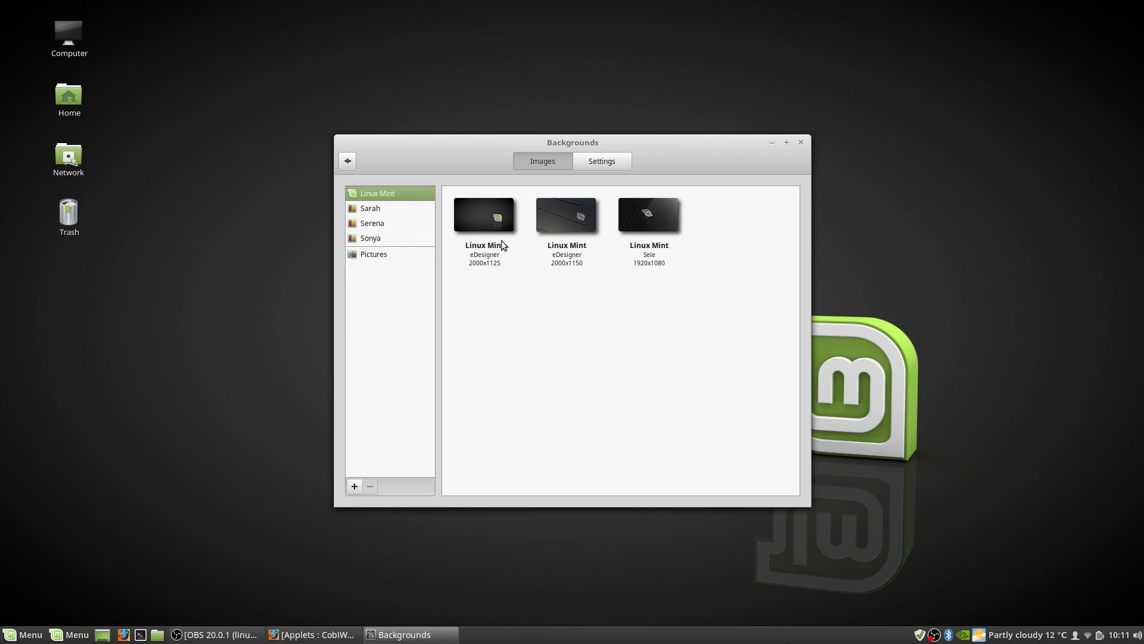
# - Browse the Sarah, Serena and Sonya background collections, ending on the Pictures folder
pyautogui.click(382, 213)
pyautogui.click(381, 224)
pyautogui.click(367, 208)
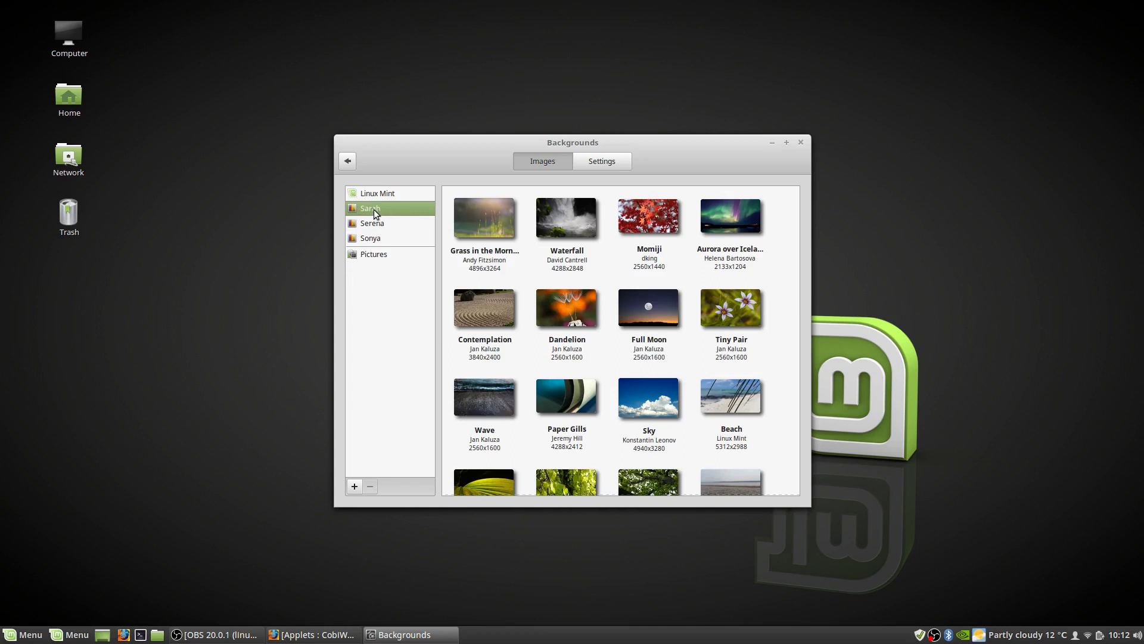
pyautogui.click(377, 223)
pyautogui.click(375, 238)
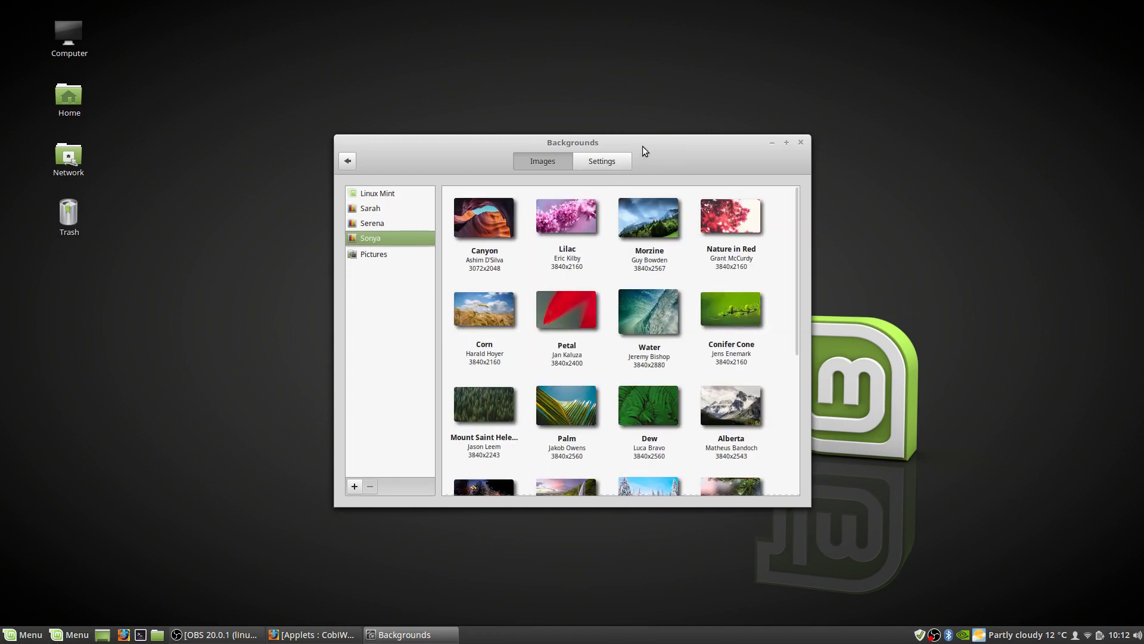
pyautogui.click(368, 255)
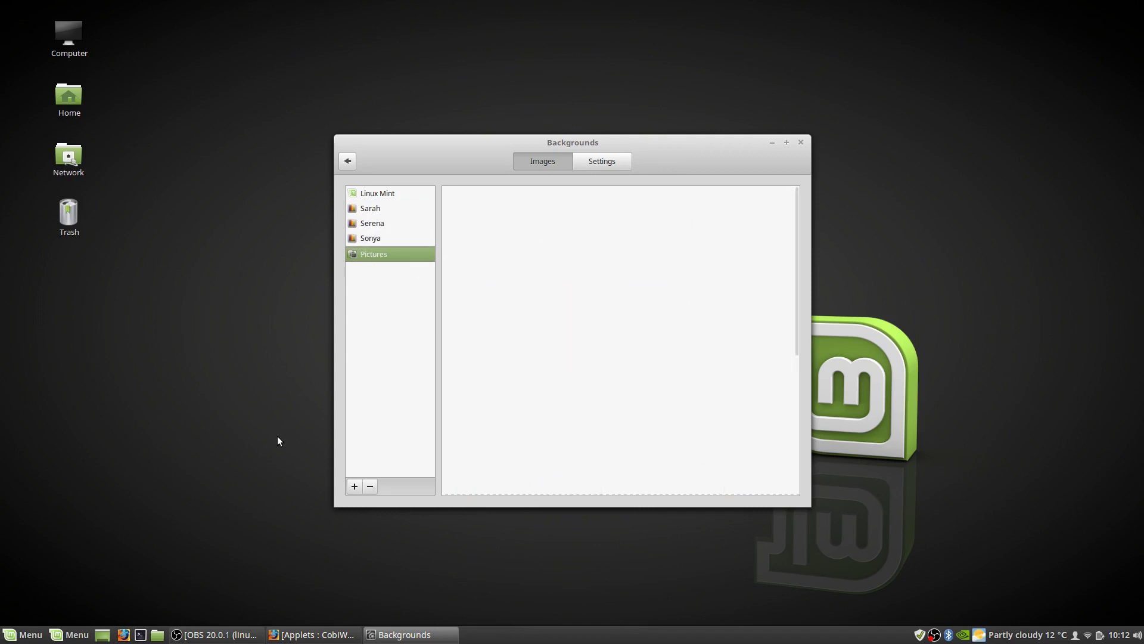
# - Open the Pictures folder in the file manager and move its window partly clear of the Backgrounds window
pyautogui.click(158, 634)
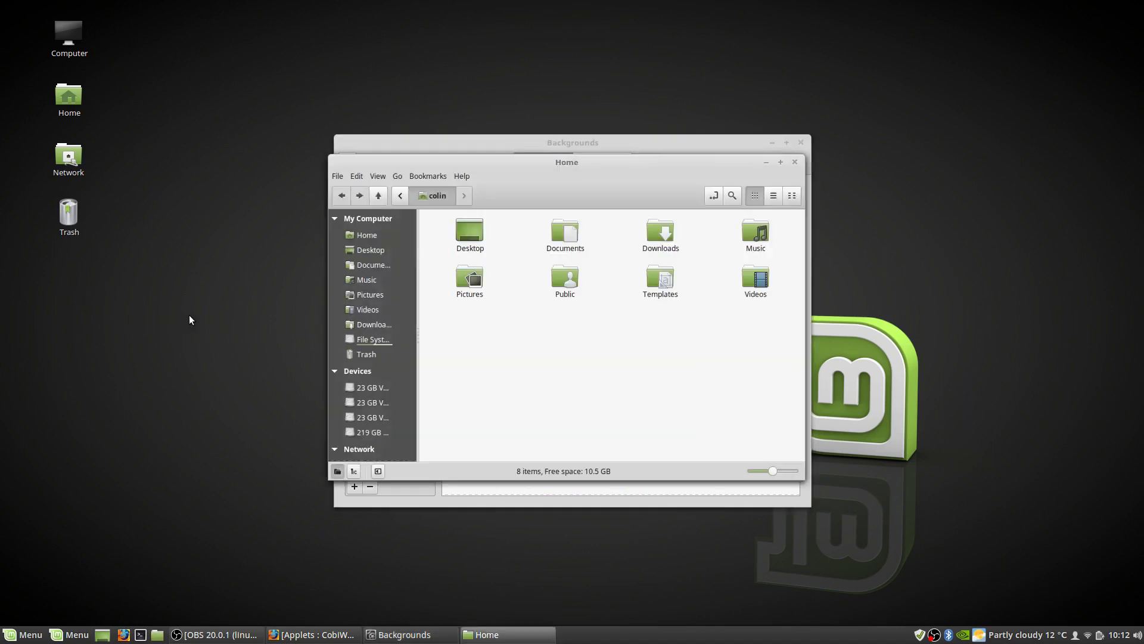
pyautogui.doubleClick(464, 284)
pyautogui.moveTo(561, 164); pyautogui.dragTo(446, 231)
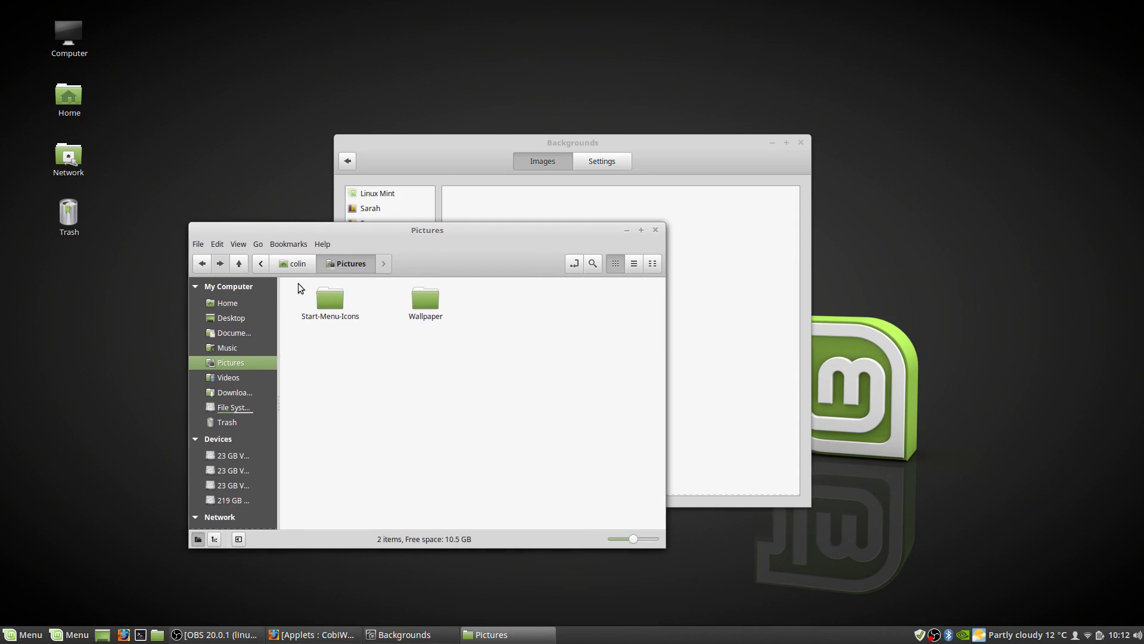
pyautogui.moveTo(458, 237); pyautogui.dragTo(394, 202)
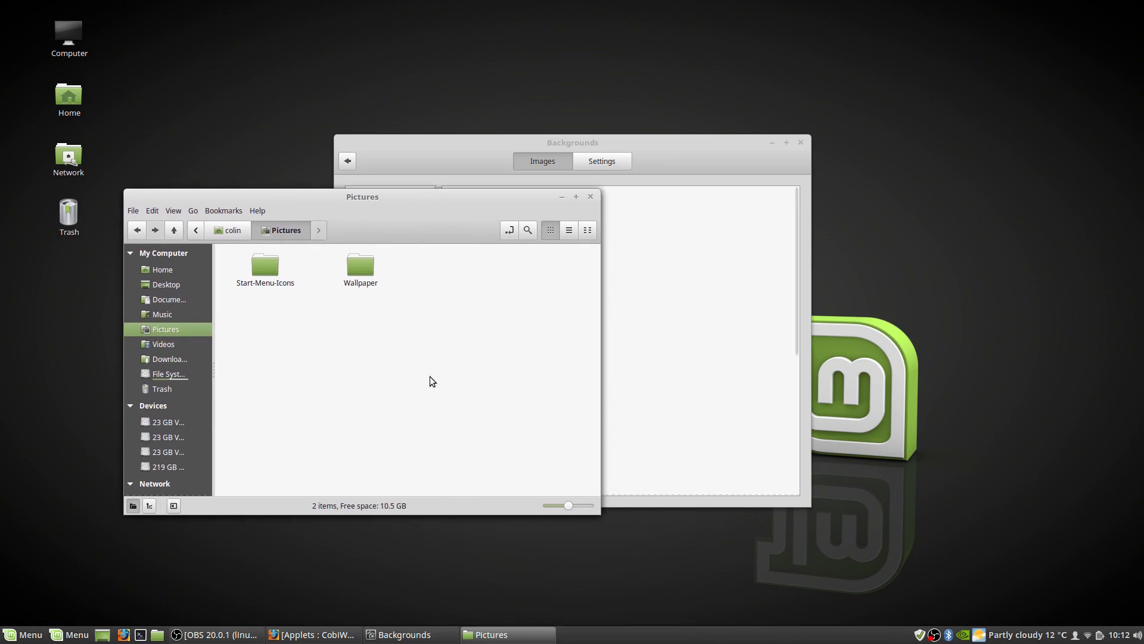
# - Show hidden files in the Home folder and look through the hidden folders and files
pyautogui.click(162, 269)
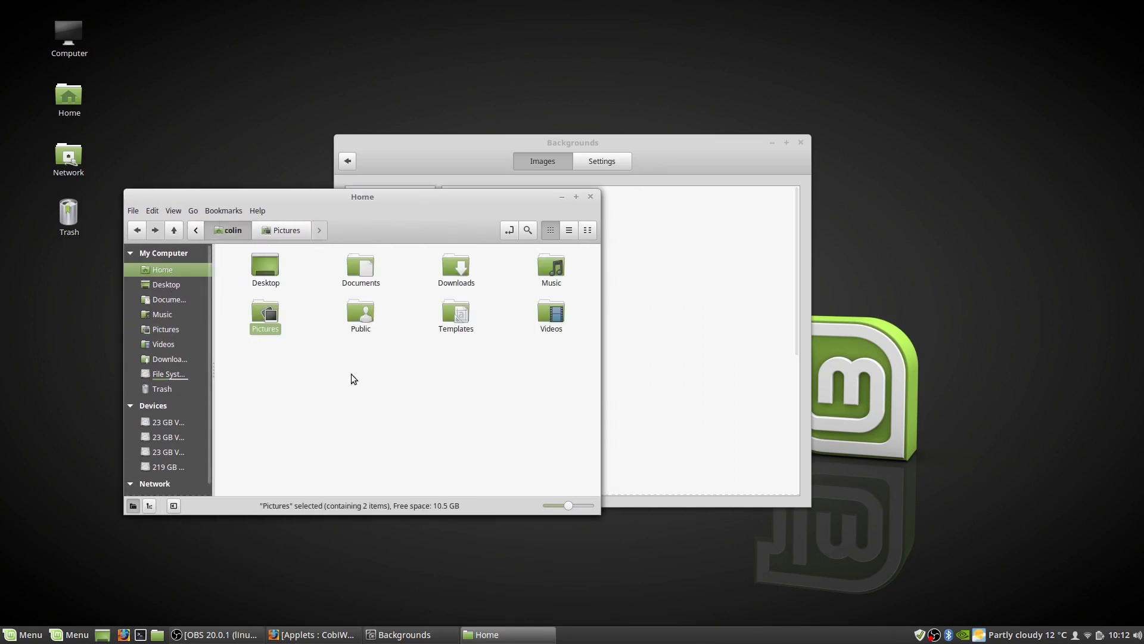
pyautogui.rightClick(382, 394)
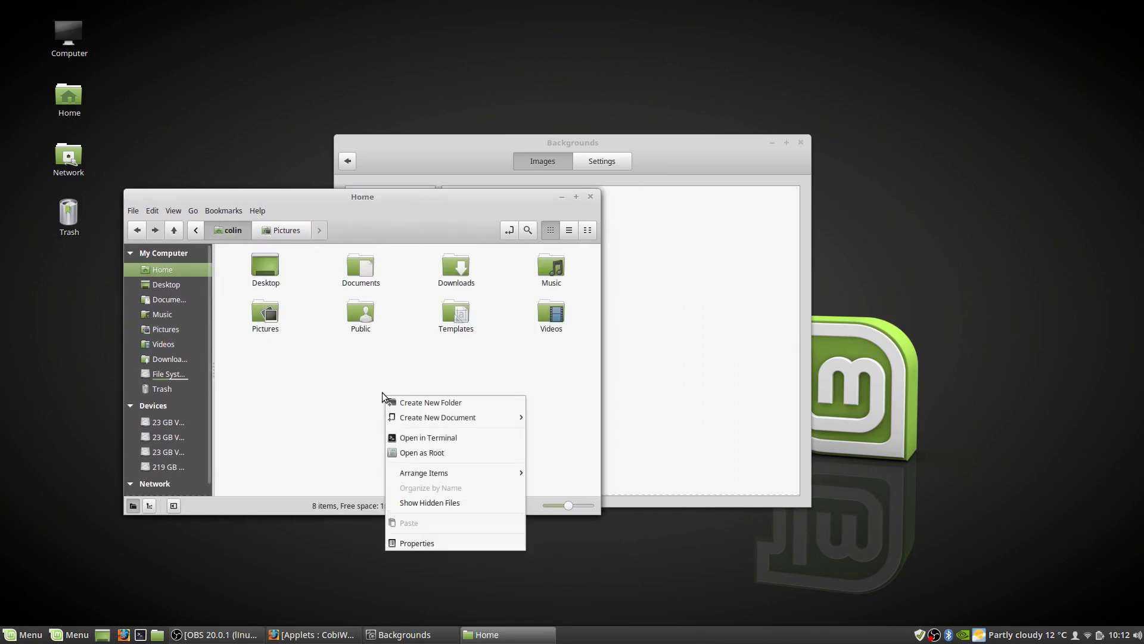
pyautogui.click(466, 504)
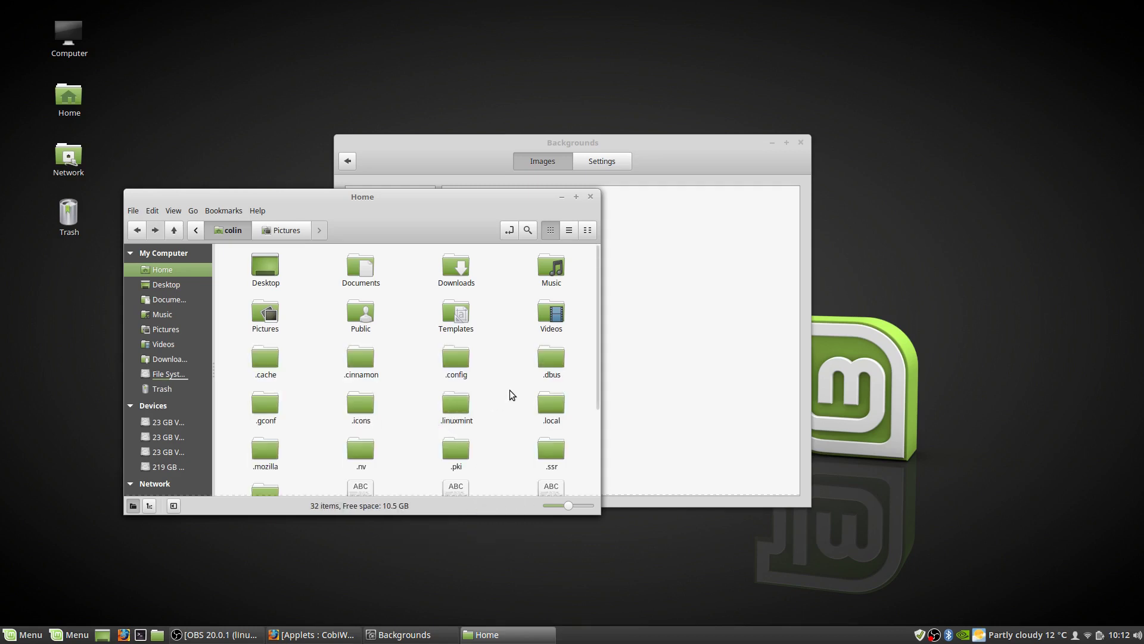
pyautogui.scroll(-3, 510, 393)
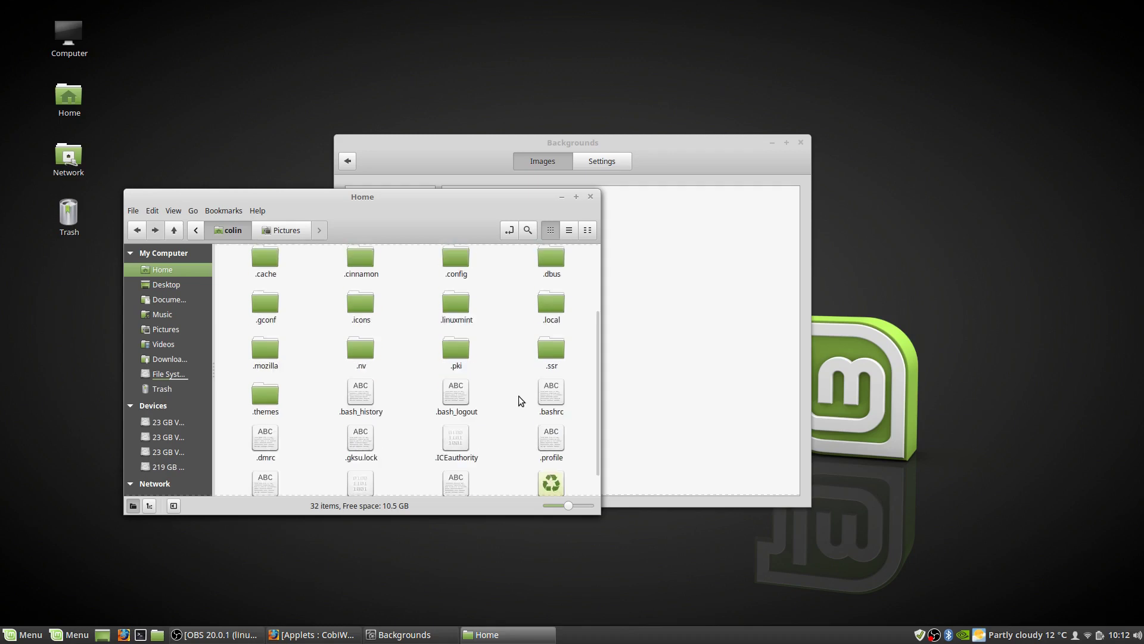
pyautogui.scroll(-1, 490, 333)
pyautogui.scroll(2, 489, 333)
pyautogui.scroll(-2, 489, 333)
pyautogui.scroll(2, 490, 334)
pyautogui.scroll(-2, 490, 334)
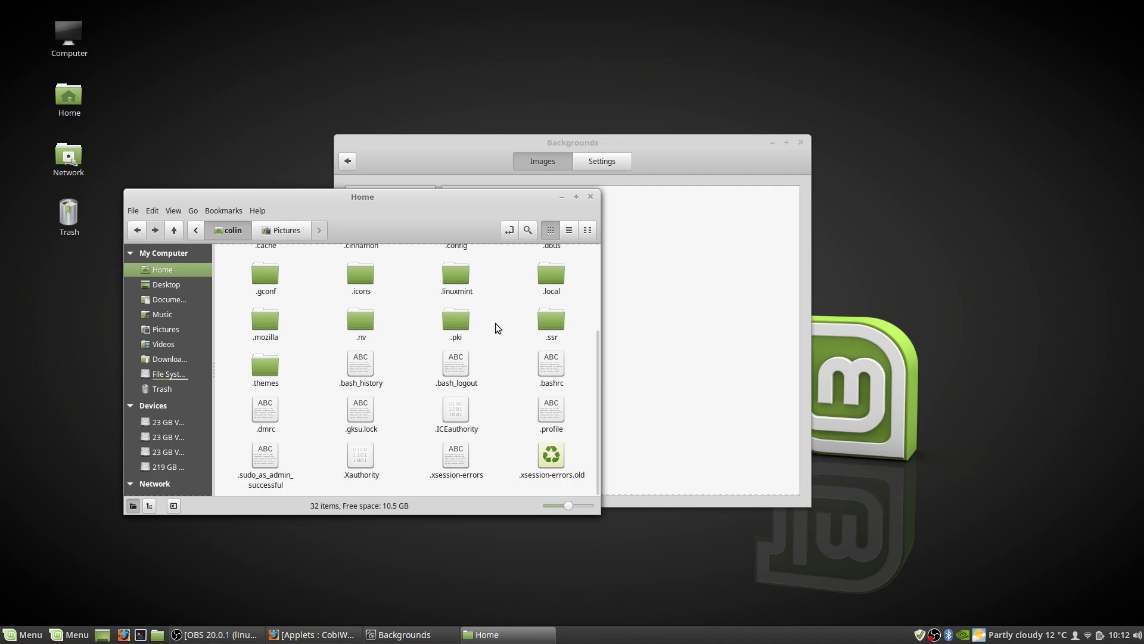
# - Create a hidden folder named .wallpaper in the Home folder
pyautogui.rightClick(496, 323)
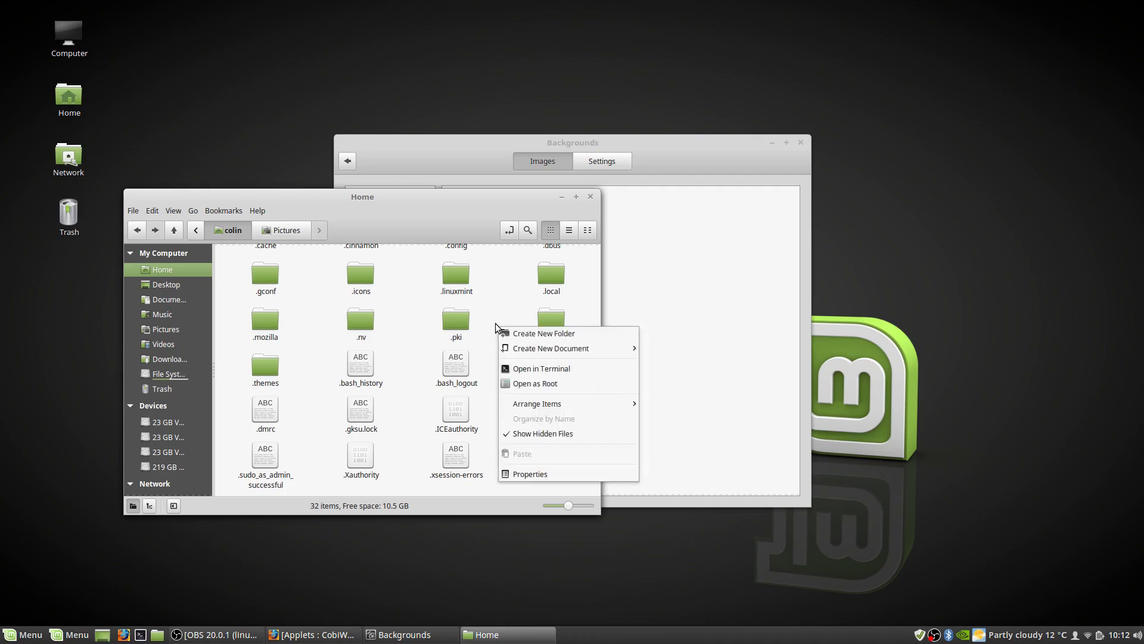
pyautogui.click(521, 332)
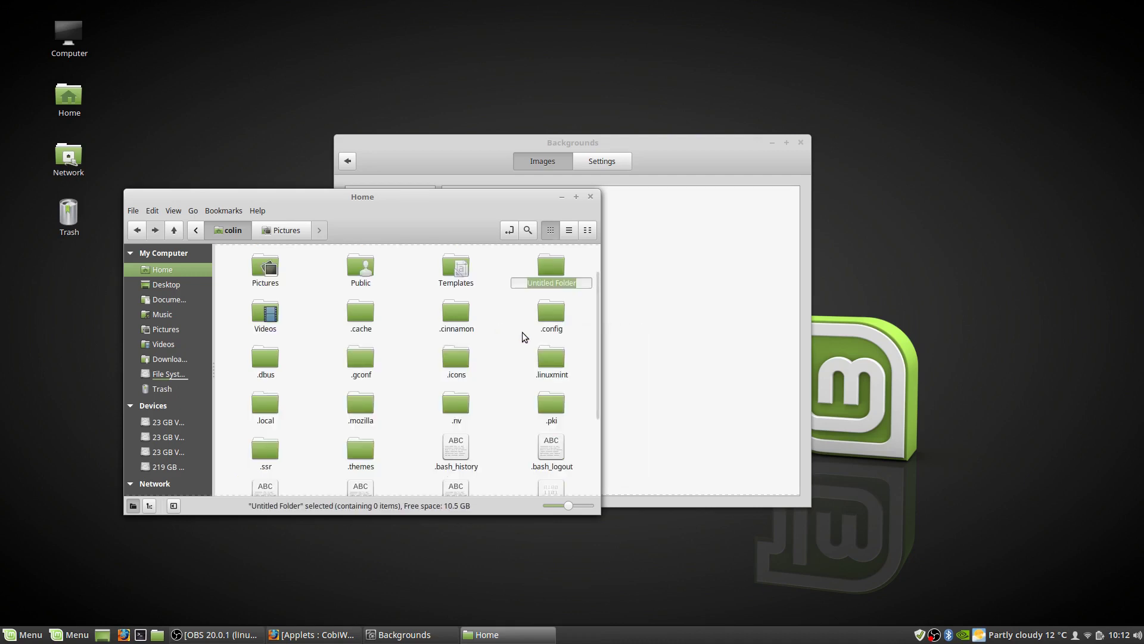
pyautogui.write('.wallpaper')
pyautogui.press('Return')
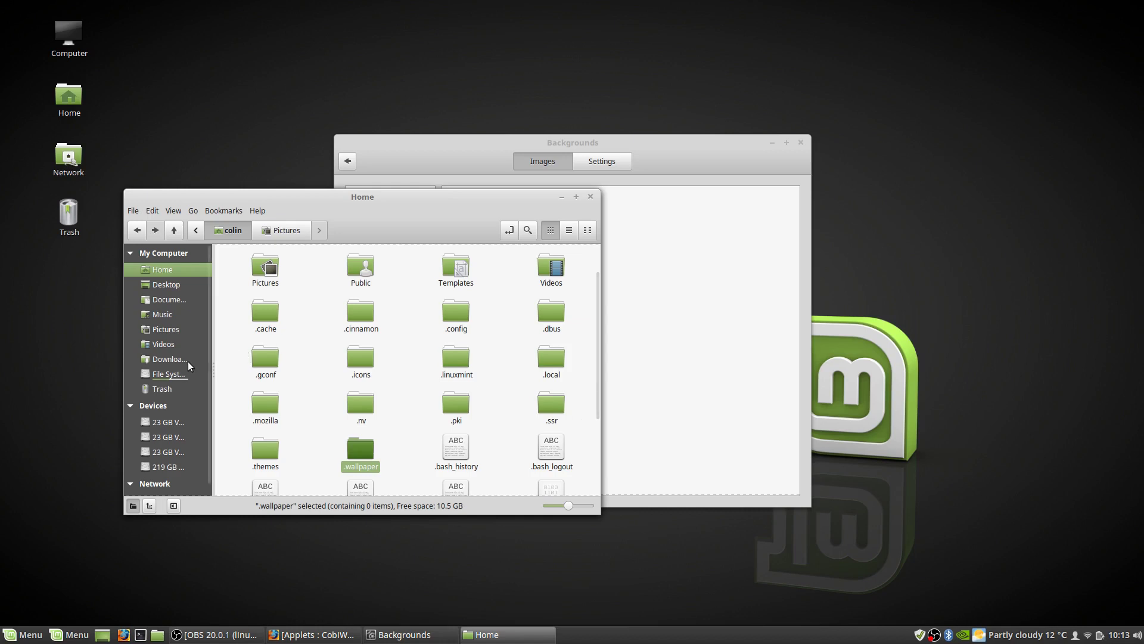
# - Copy all the images in the Wallpaper folder inside Pictures
pyautogui.click(160, 329)
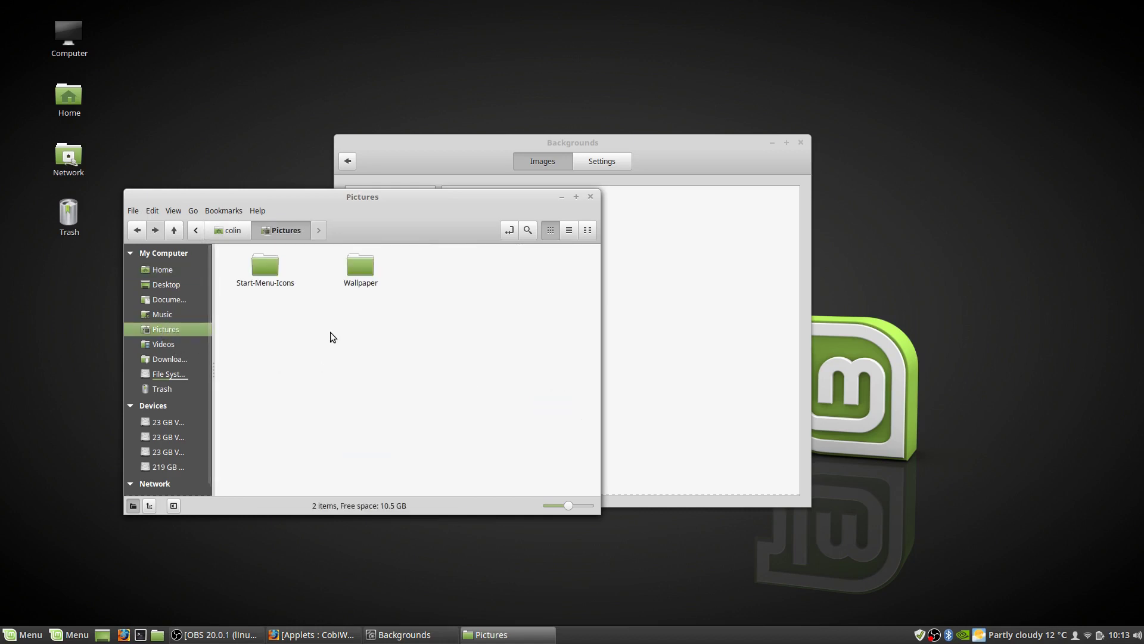
pyautogui.doubleClick(363, 271)
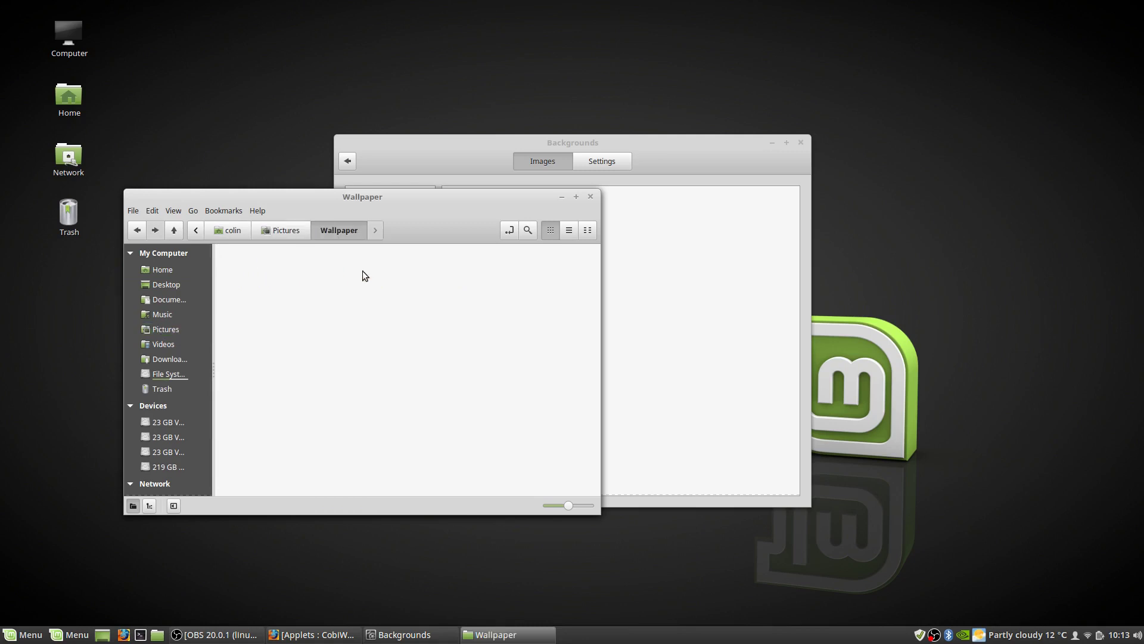
pyautogui.moveTo(235, 441); pyautogui.dragTo(550, 267)
pyautogui.rightClick(549, 266)
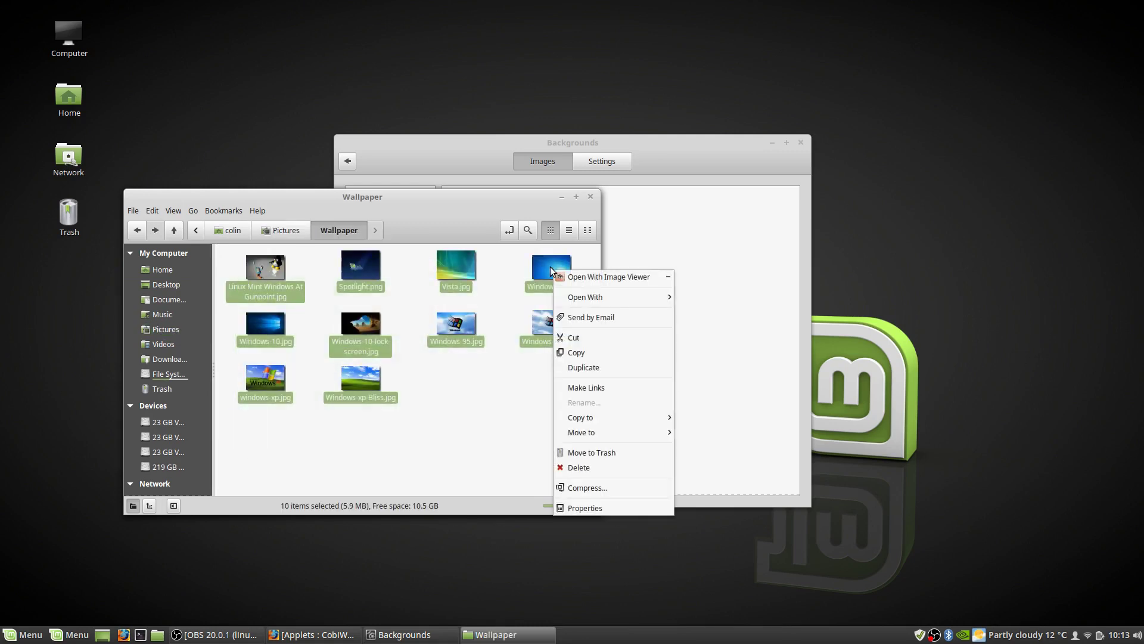
pyautogui.click(582, 345)
# - Paste the copied images into the hidden .wallpaper folder in the Home folder
pyautogui.click(163, 271)
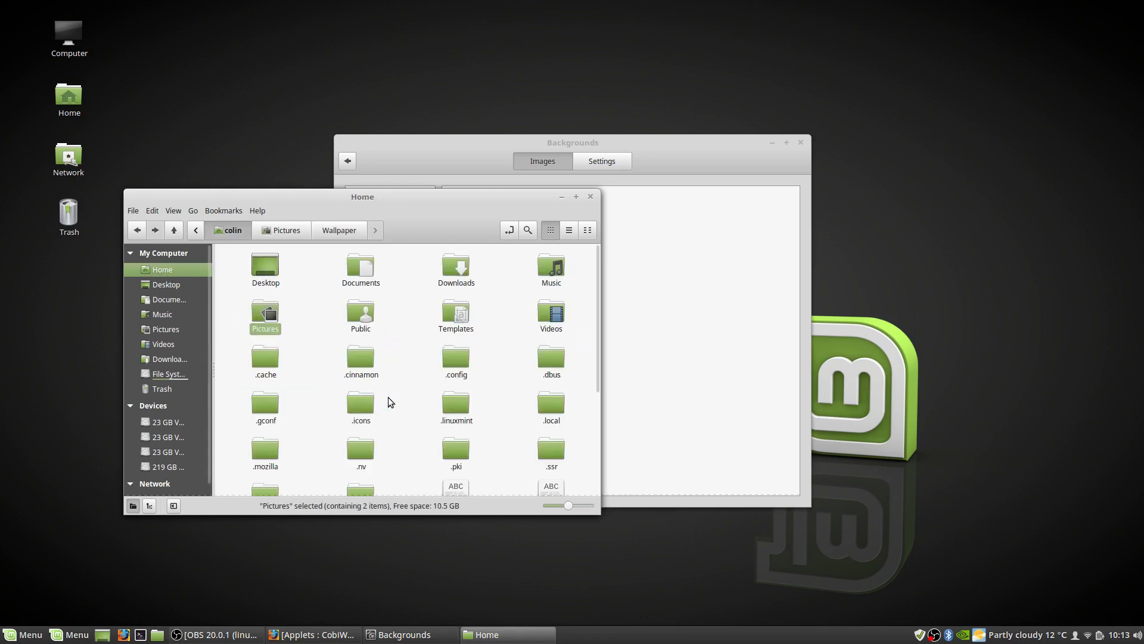
pyautogui.scroll(-3, 408, 400)
pyautogui.doubleClick(369, 395)
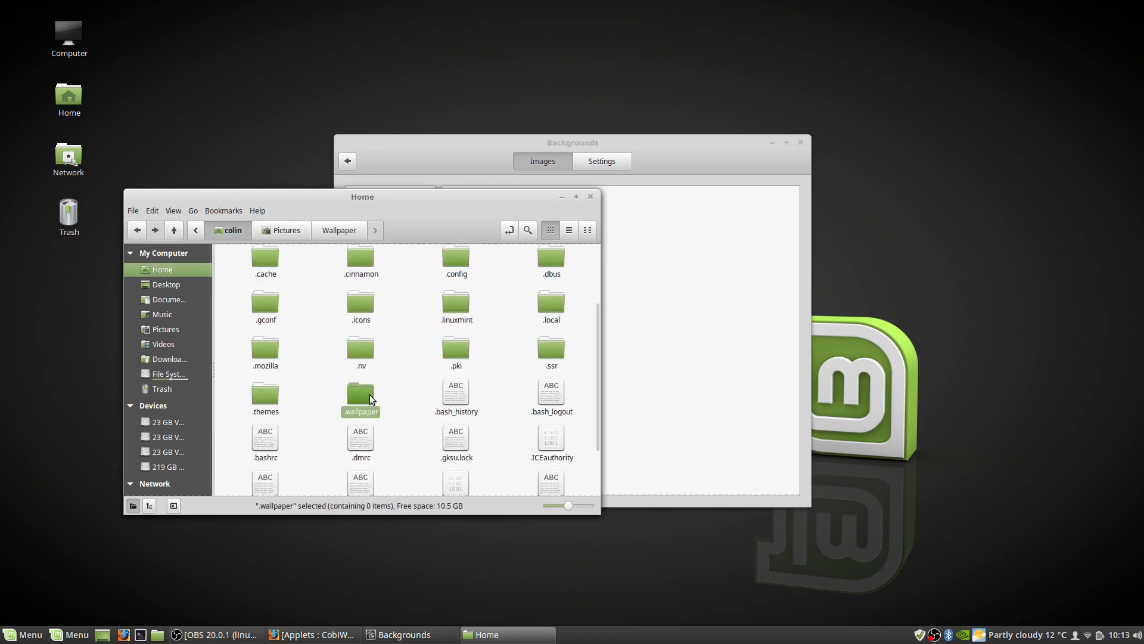
pyautogui.rightClick(348, 321)
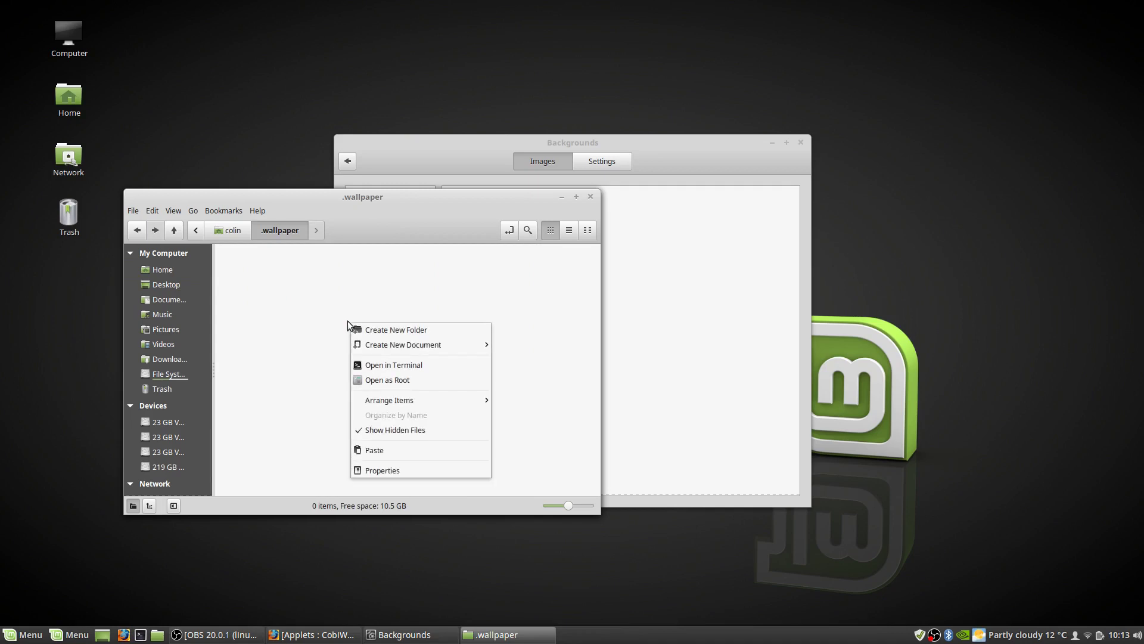
pyautogui.click(387, 448)
pyautogui.click(424, 416)
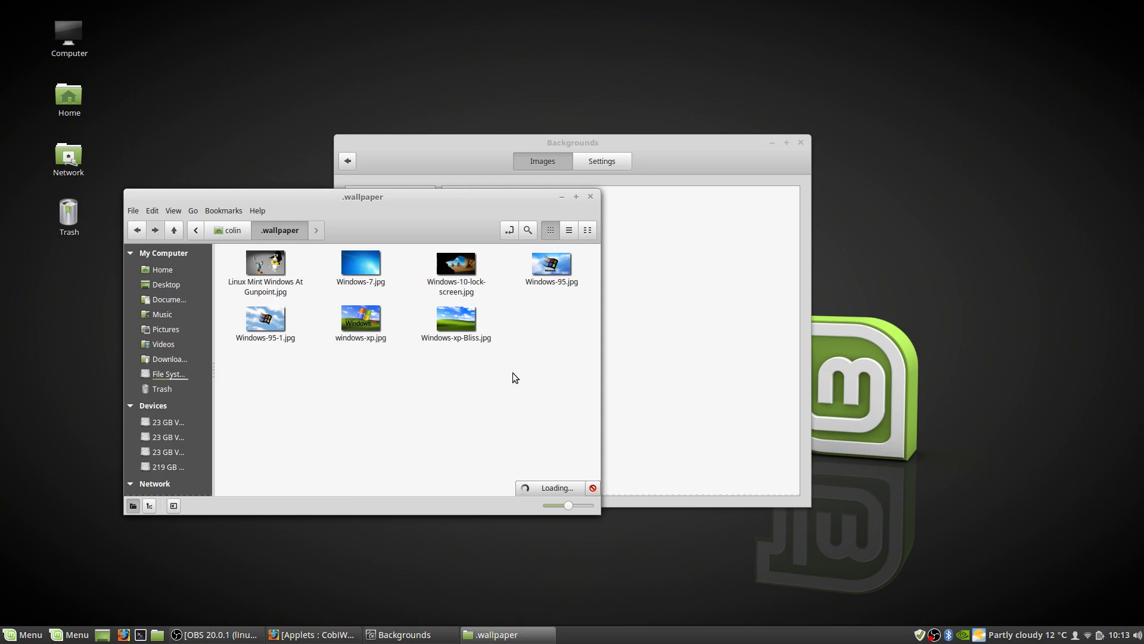
# - Move the file manager window slightly down and start adding a folder to the Backgrounds image sources
pyautogui.moveTo(436, 195); pyautogui.dragTo(438, 222)
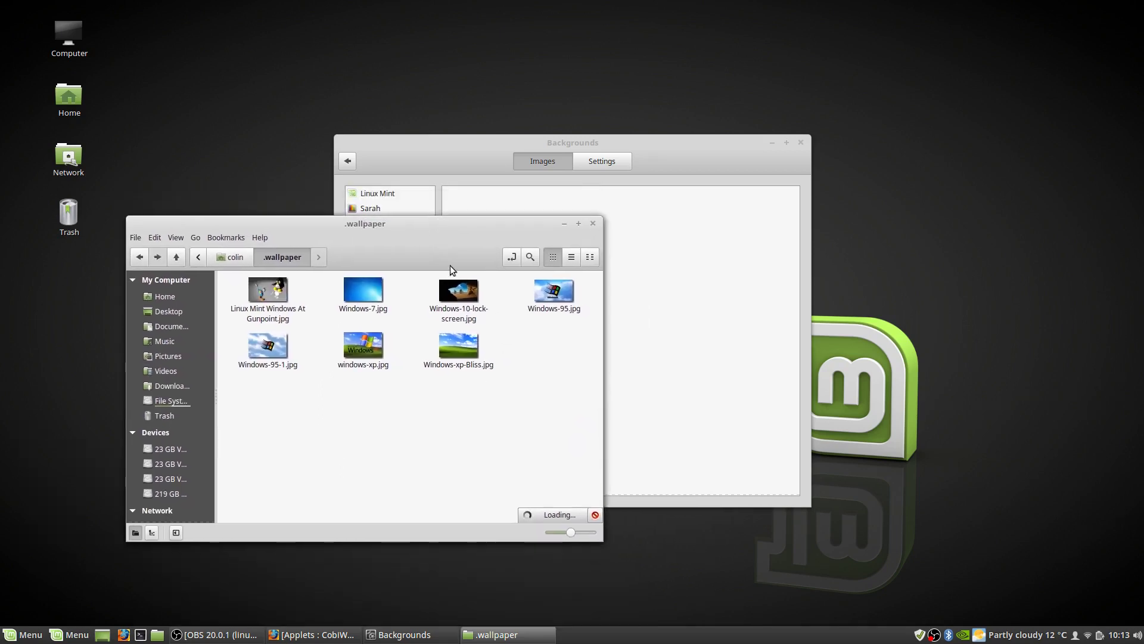
pyautogui.click(703, 358)
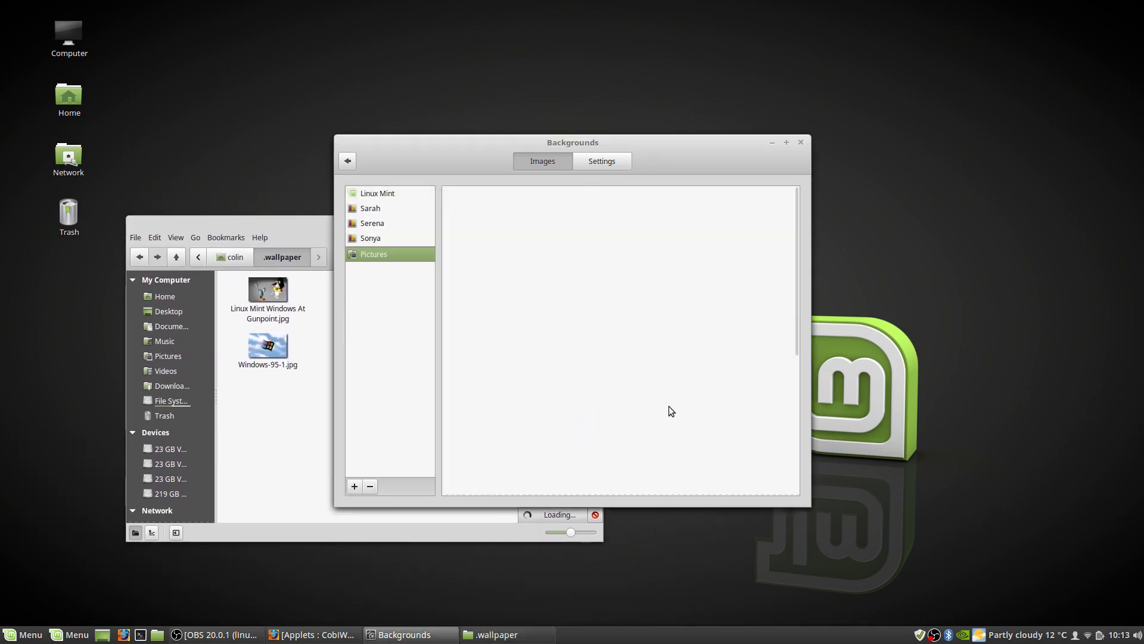
pyautogui.click(354, 486)
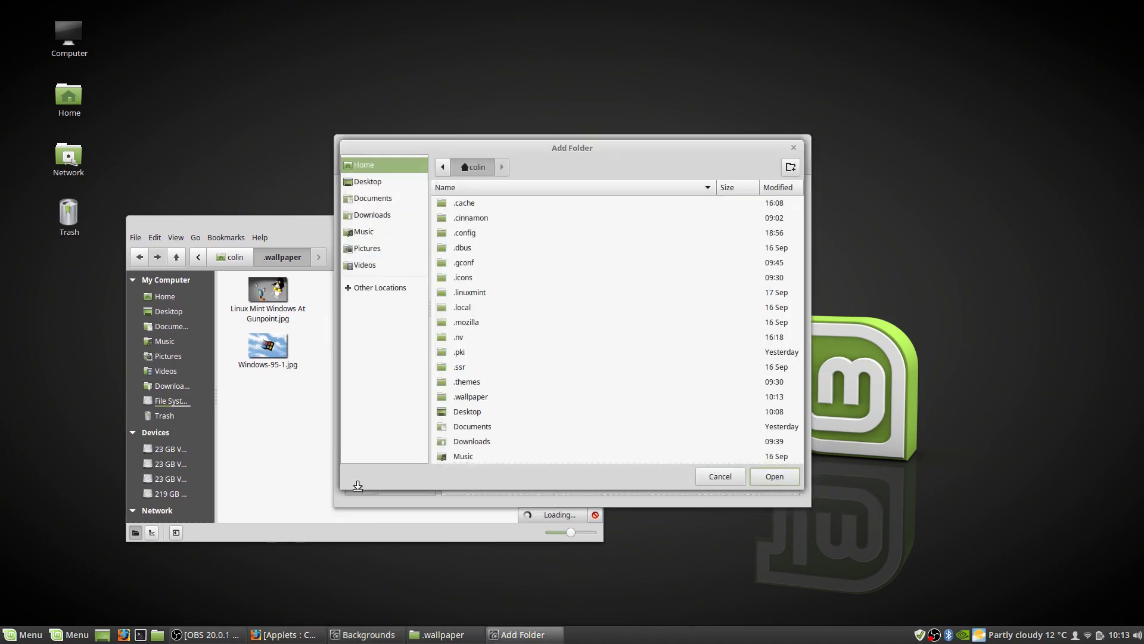
# - Turn the display of hidden files off and back on in the Add Folder dialog
pyautogui.rightClick(530, 277)
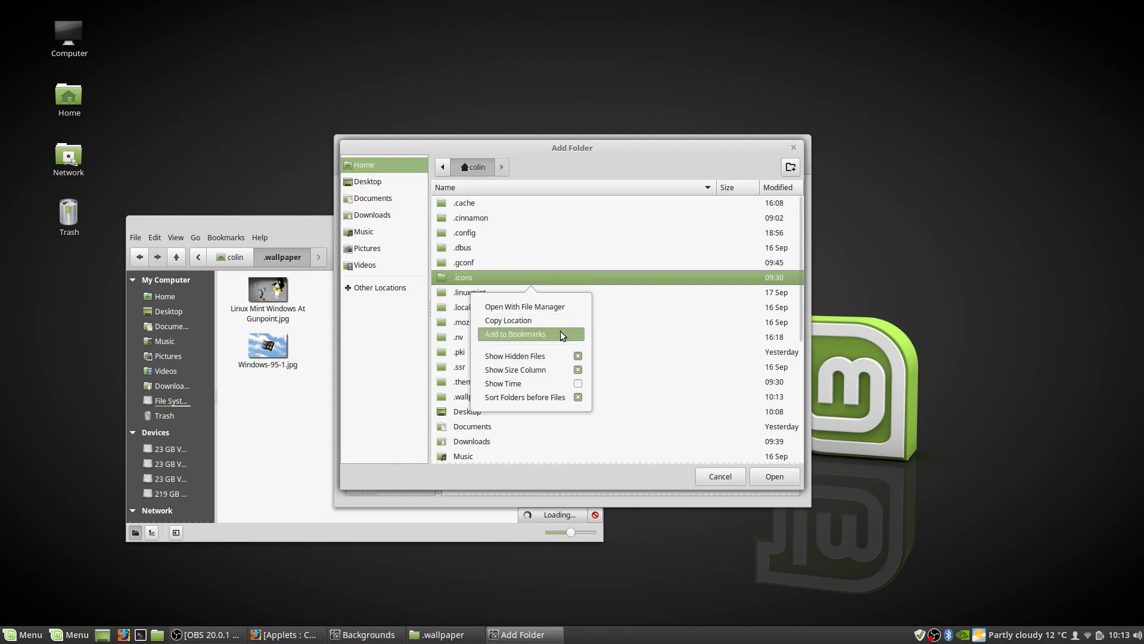
pyautogui.click(578, 356)
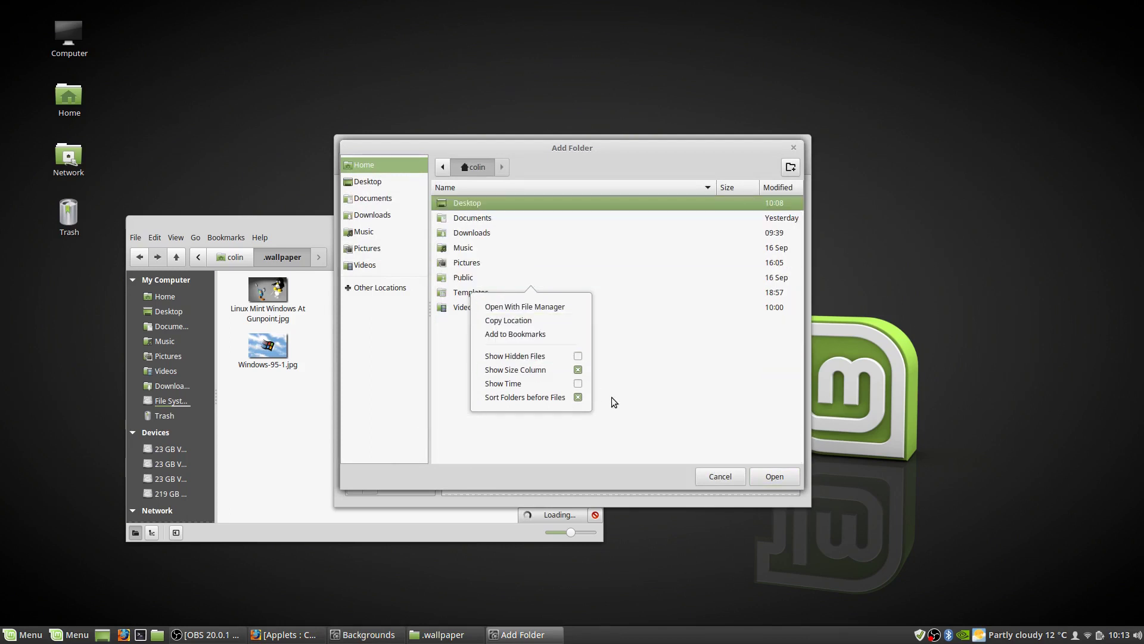
pyautogui.click(642, 388)
pyautogui.rightClick(522, 335)
pyautogui.click(463, 391)
pyautogui.rightClick(524, 354)
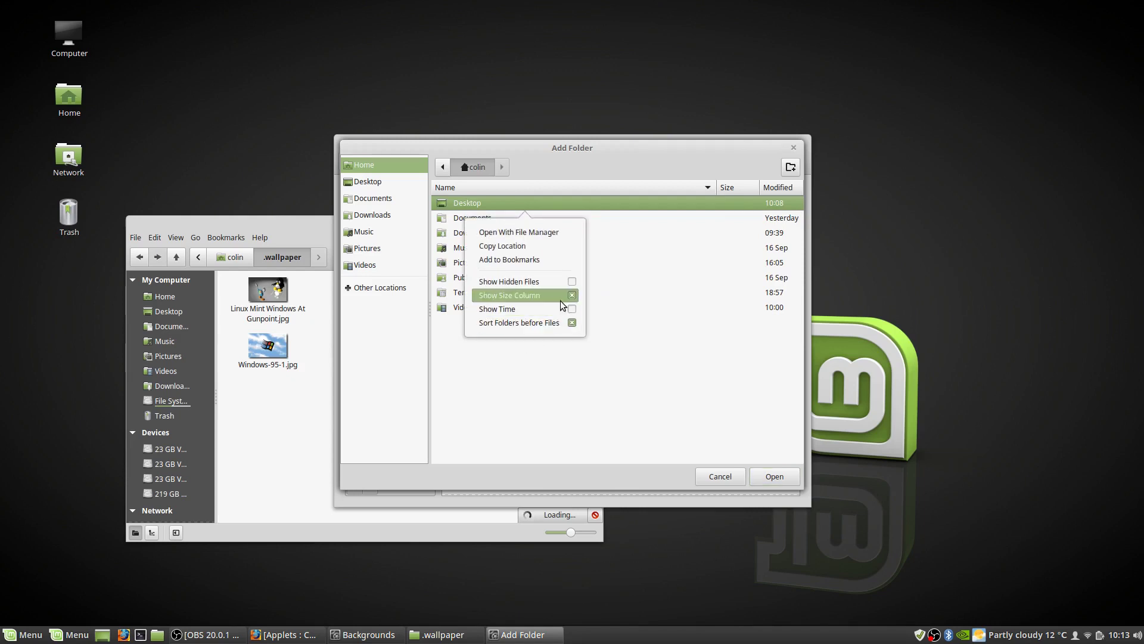
pyautogui.click(573, 282)
pyautogui.click(547, 374)
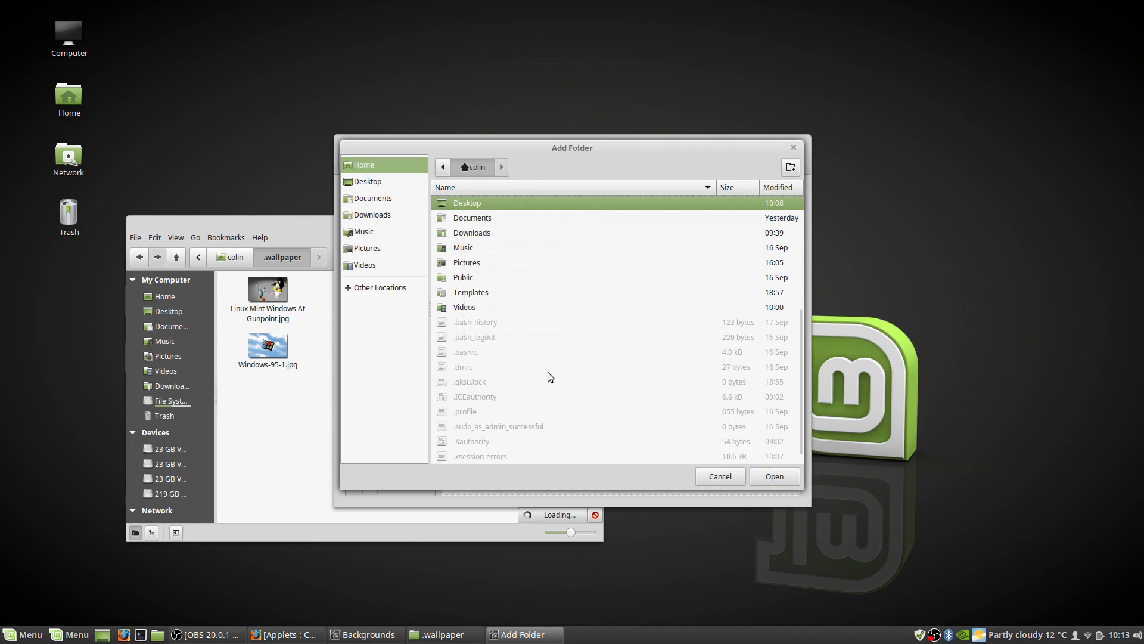
# - Add the .wallpaper folder as a background source and set its Spotlight.png as the desktop background
pyautogui.scroll(-1, 549, 364)
pyautogui.click(549, 366)
pyautogui.click(472, 383)
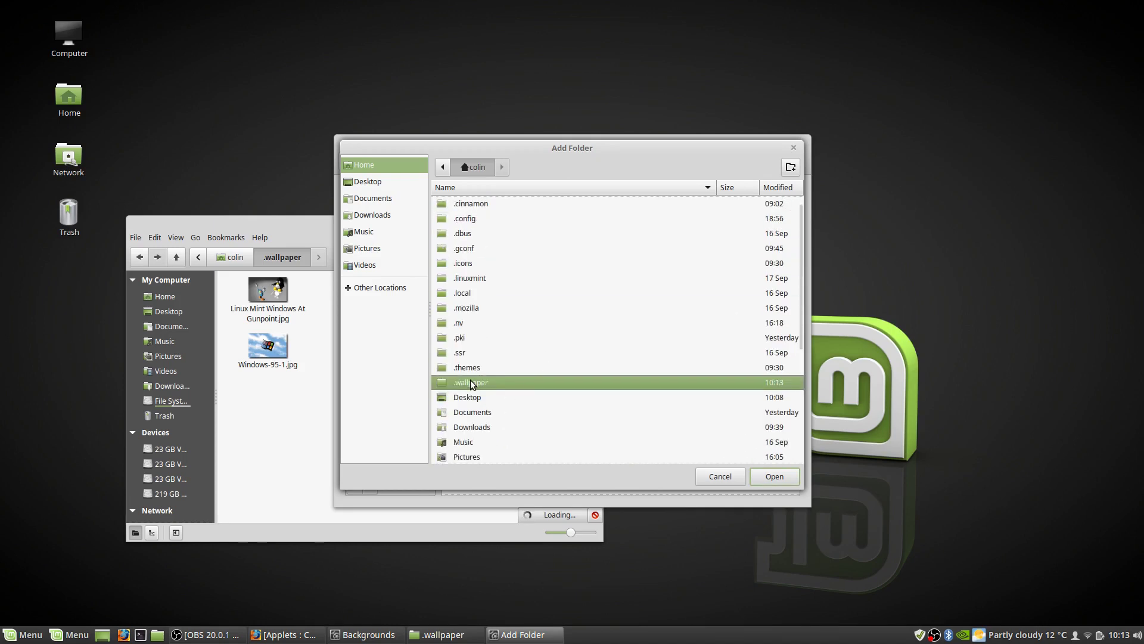
pyautogui.click(759, 478)
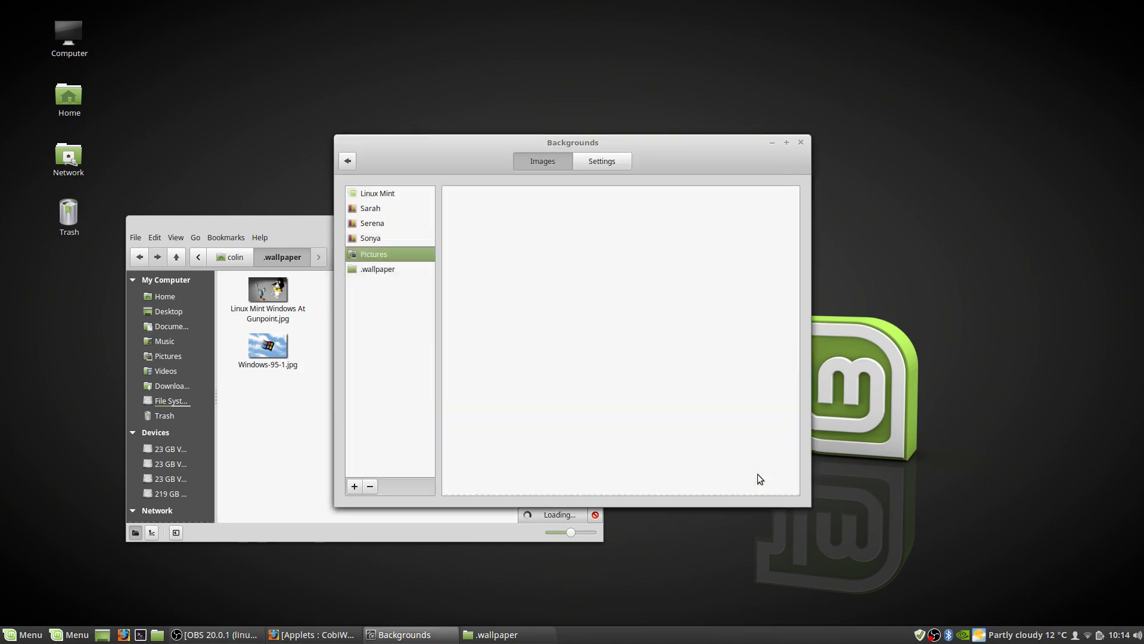
pyautogui.click(376, 273)
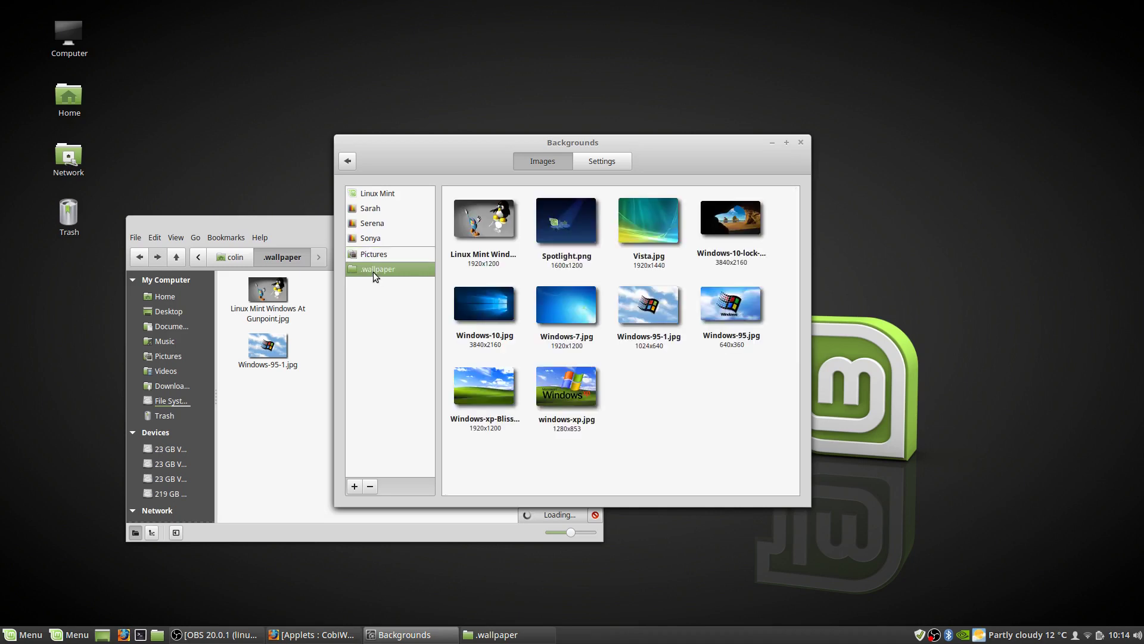
pyautogui.click(571, 230)
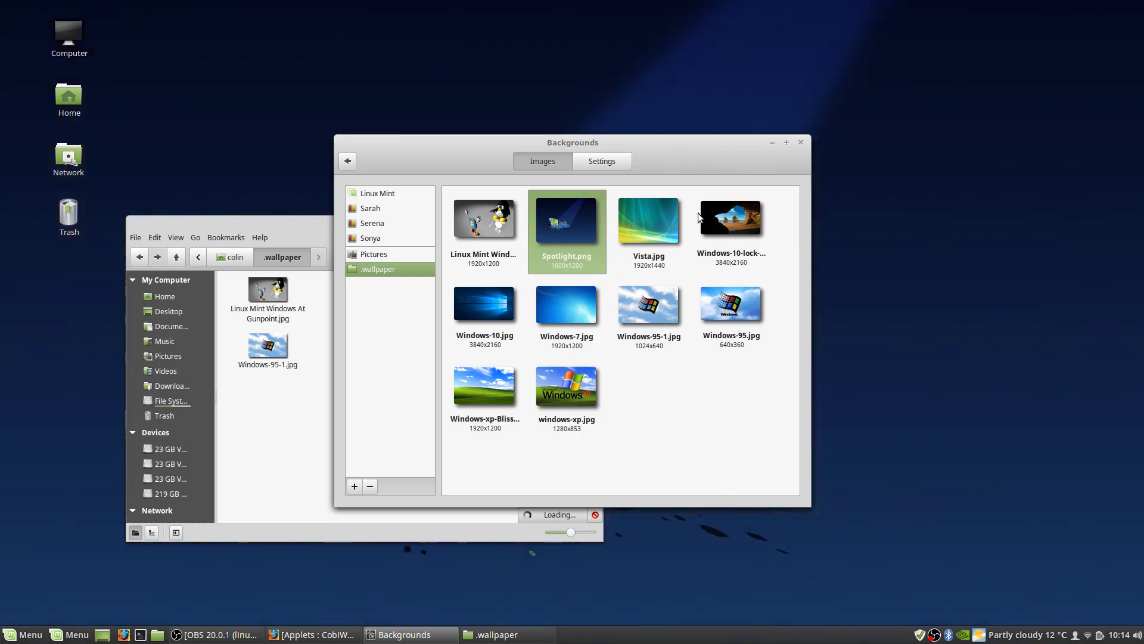
# - Return to the Home folder in the file manager and stop showing hidden files
pyautogui.click(323, 366)
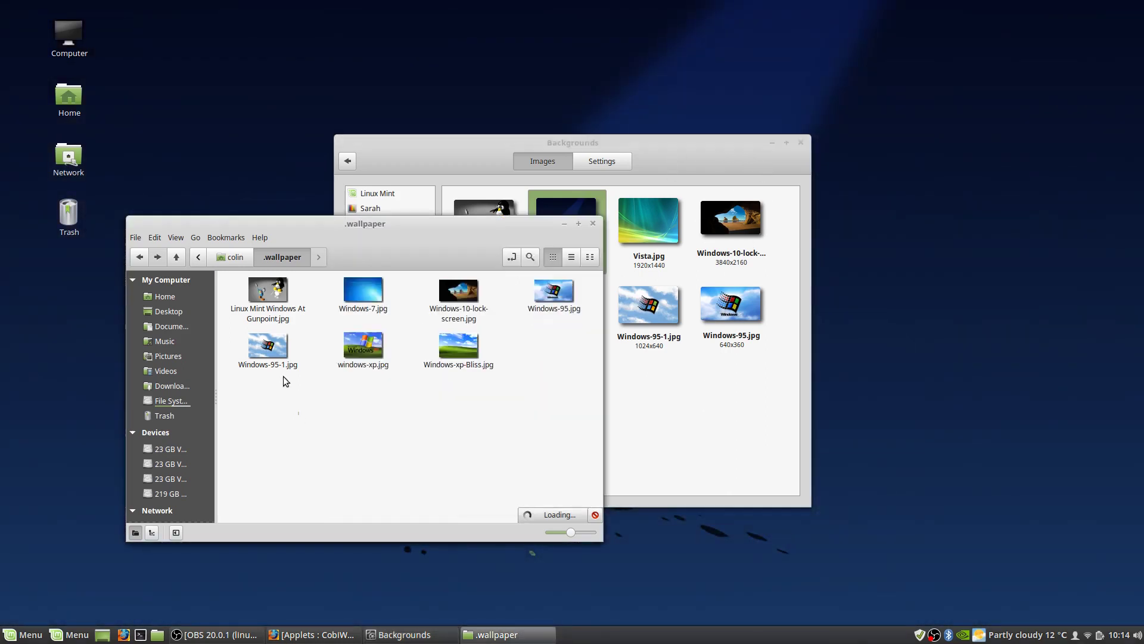
pyautogui.click(232, 256)
pyautogui.scroll(3, 416, 392)
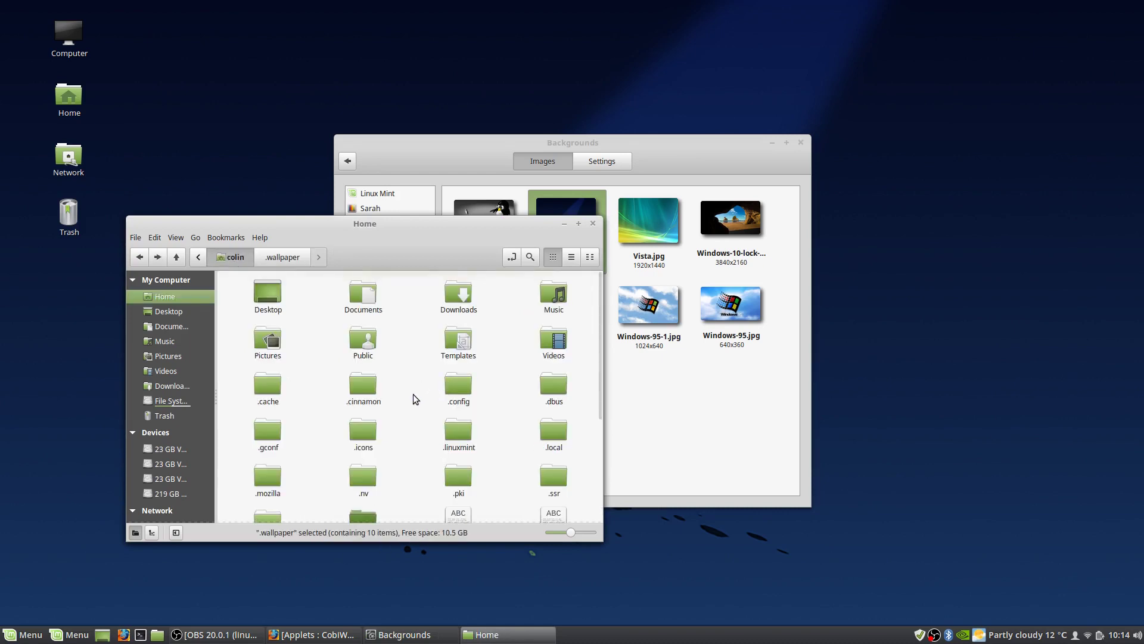
pyautogui.rightClick(408, 355)
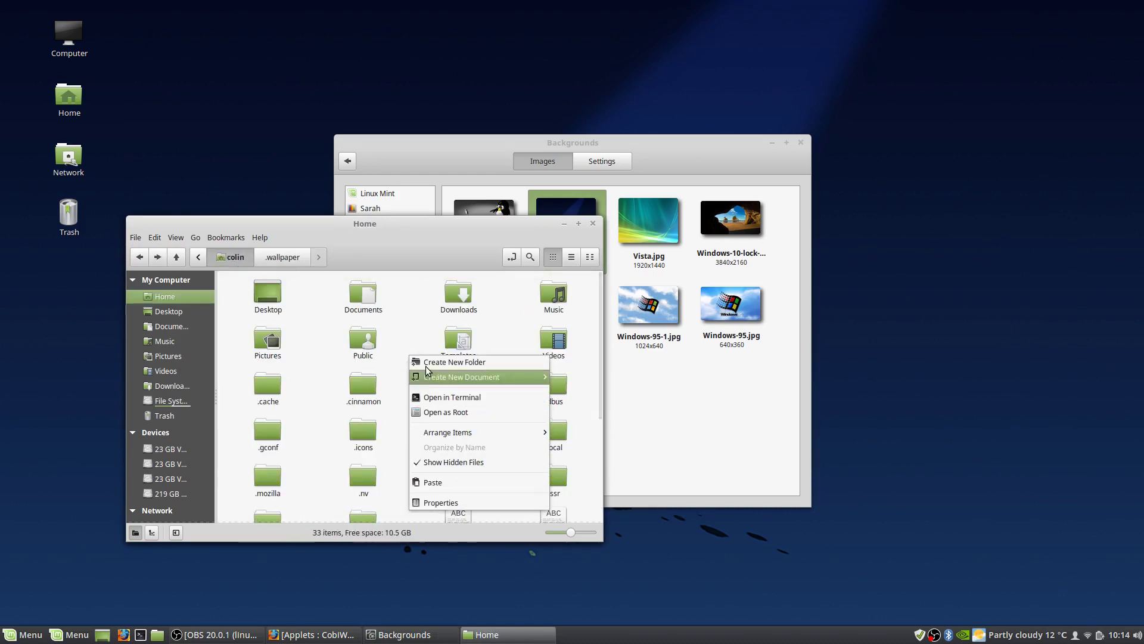
pyautogui.click(407, 313)
pyautogui.rightClick(413, 373)
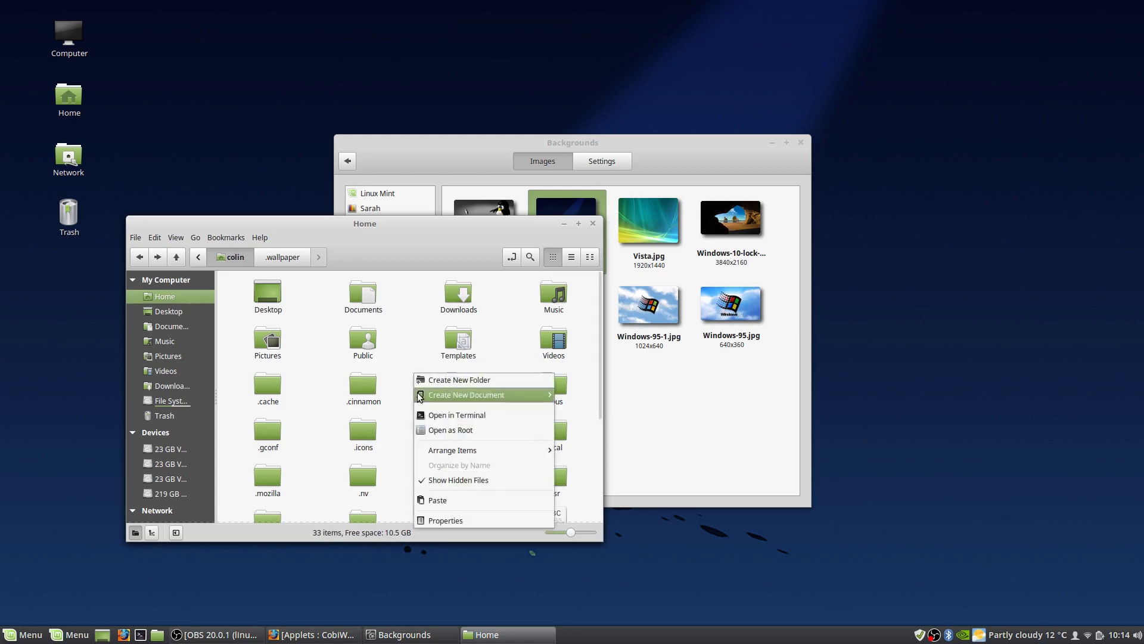
pyautogui.click(459, 481)
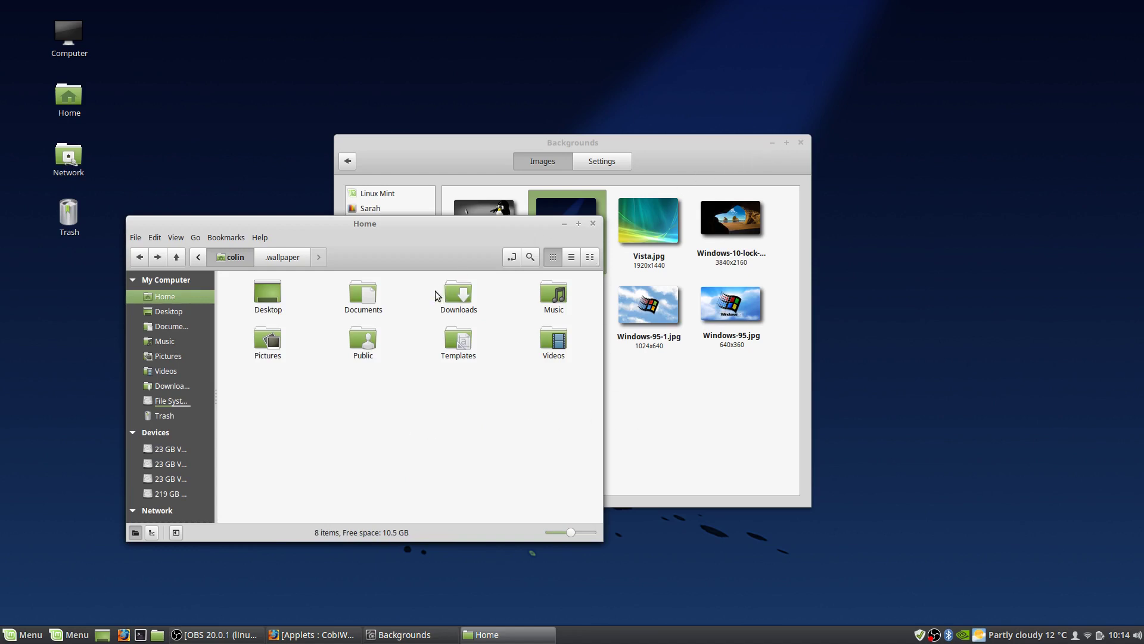
# - Open the Pictures folder and compare it with the .wallpaper collection in the Backgrounds window
pyautogui.doubleClick(270, 337)
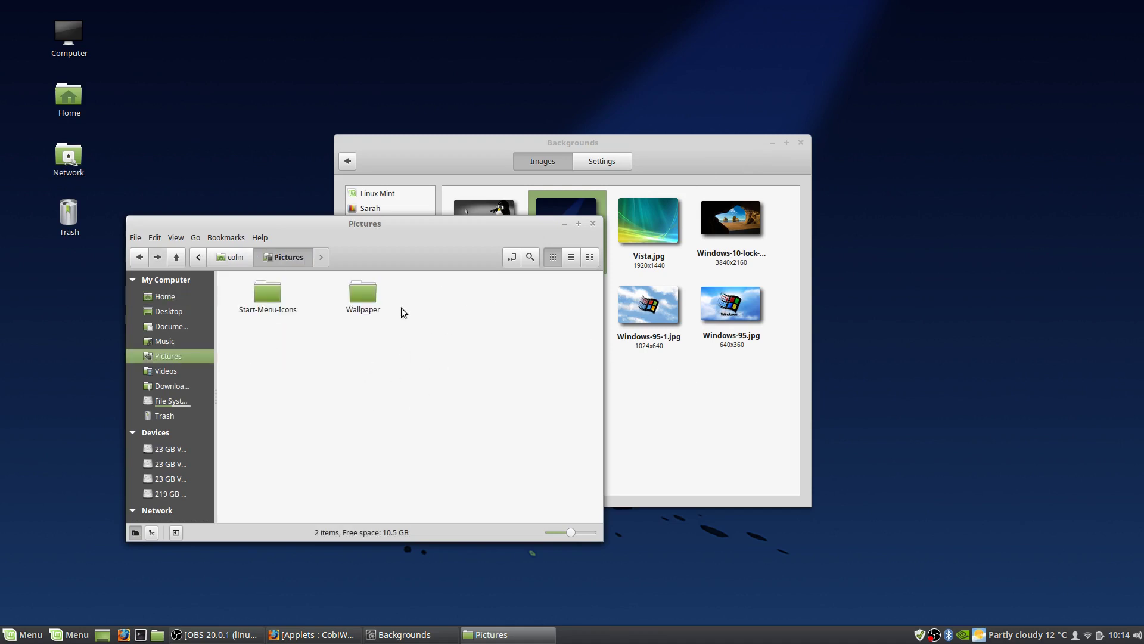
pyautogui.click(638, 388)
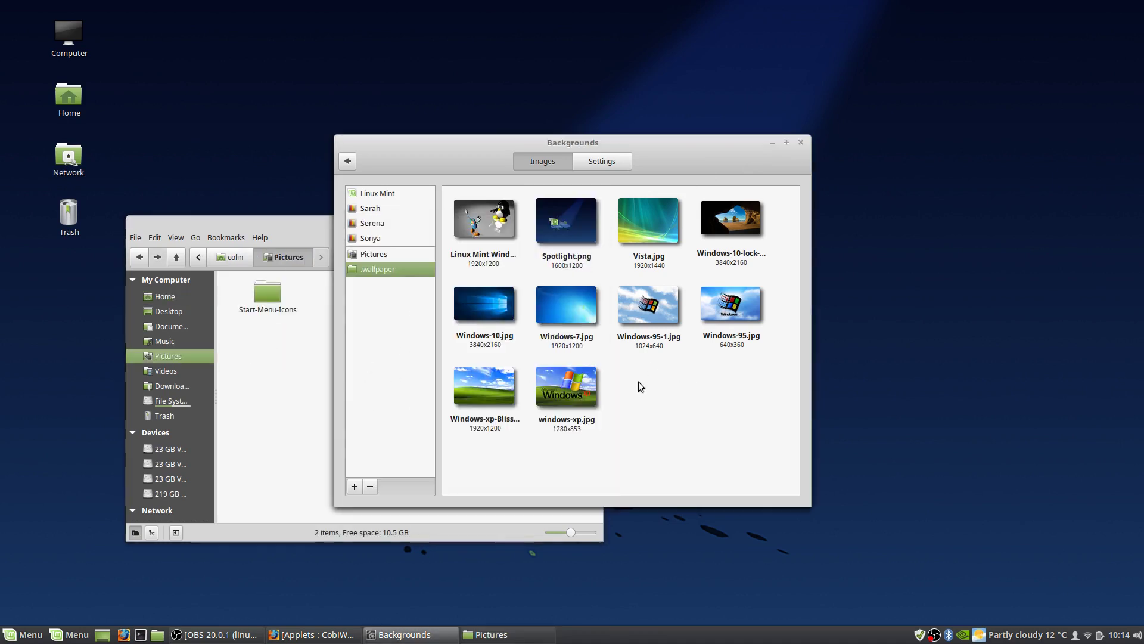
pyautogui.click(276, 369)
pyautogui.rightClick(435, 368)
pyautogui.click(231, 258)
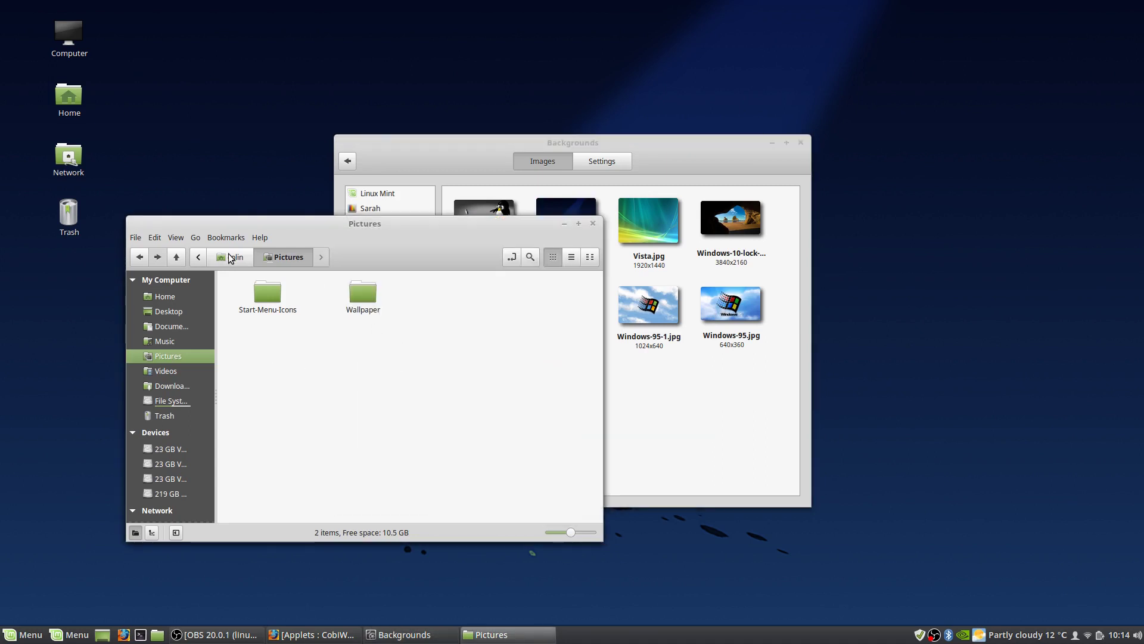
# - Go back to the Home folder and show its hidden files, bringing the .wallpaper folder into view
pyautogui.click(230, 257)
pyautogui.rightClick(392, 371)
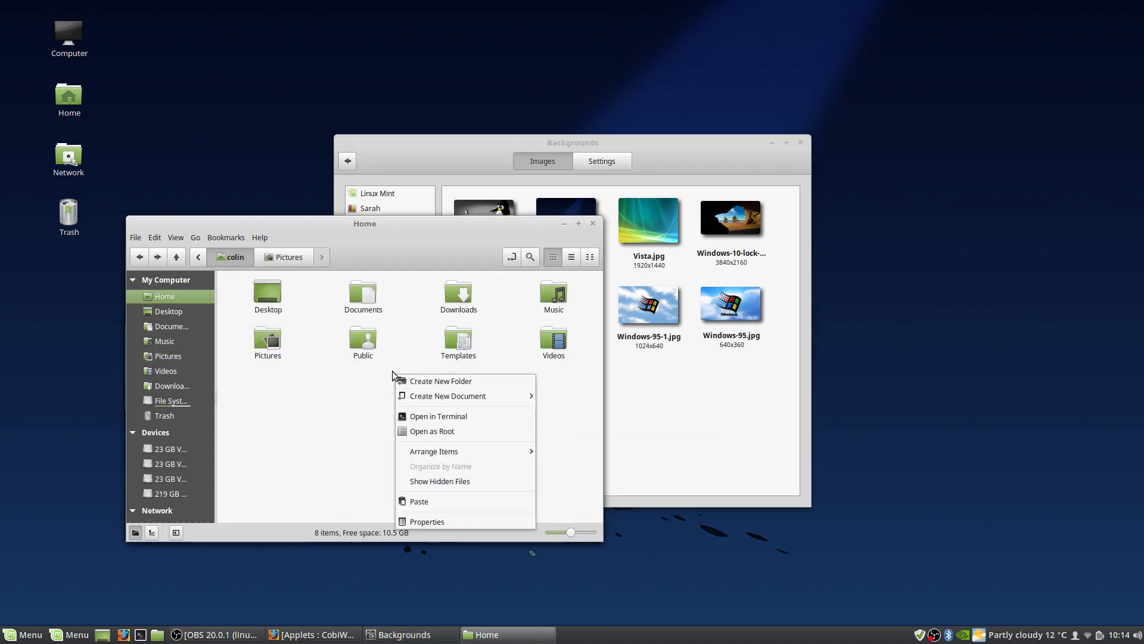
pyautogui.click(446, 477)
pyautogui.scroll(-5, 390, 414)
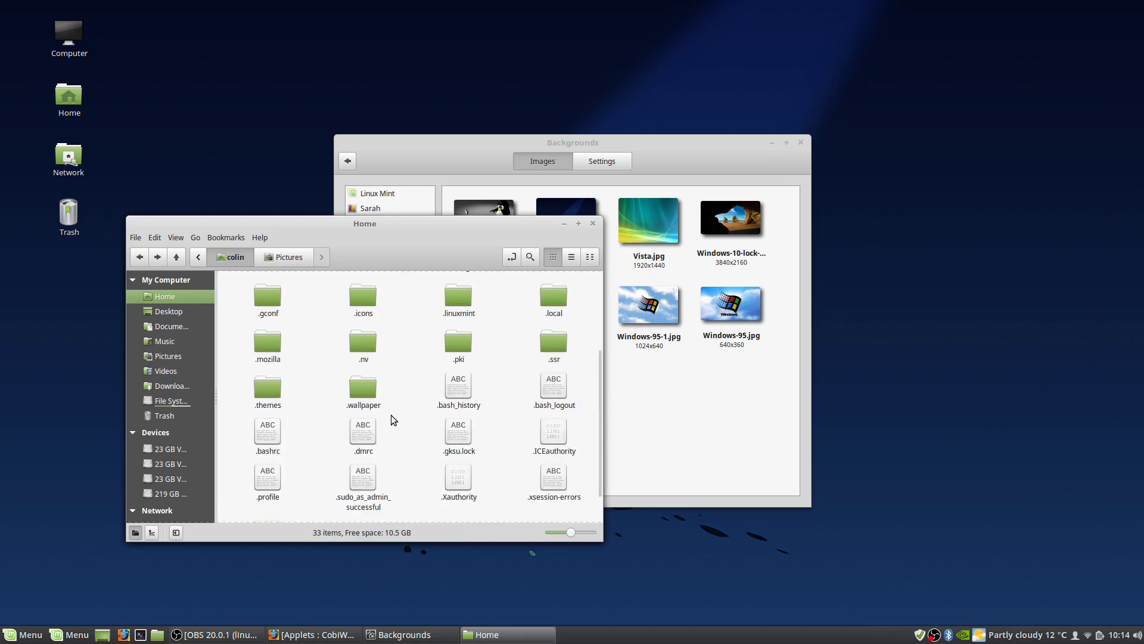
# - Move the Home window further away from the Backgrounds window so its source list is partly uncovered
pyautogui.moveTo(352, 376); pyautogui.dragTo(670, 409)
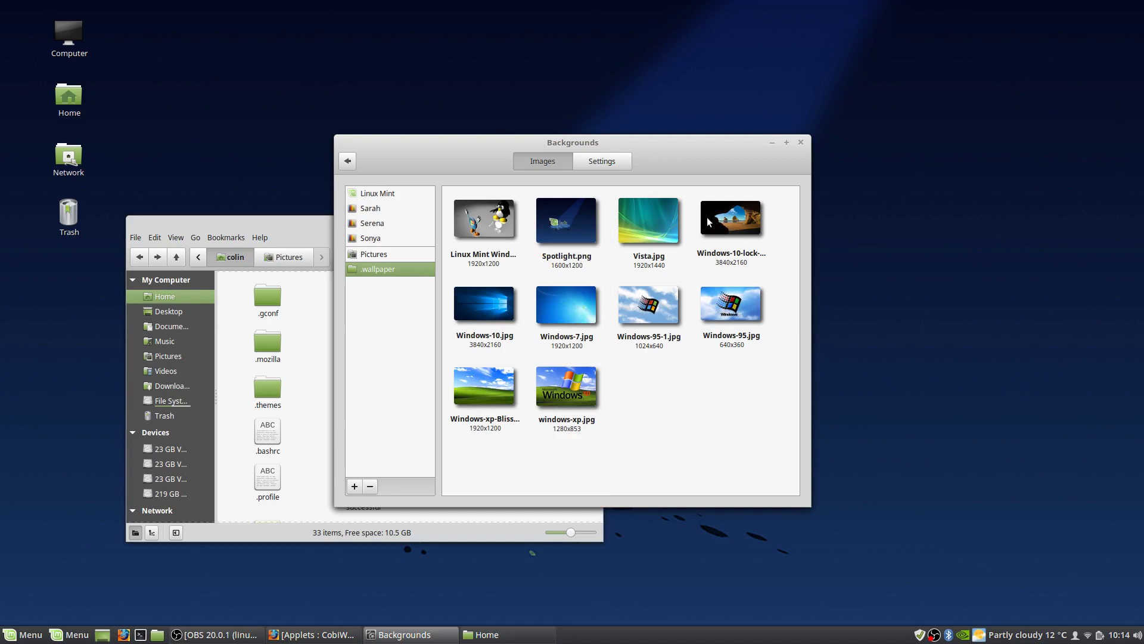
pyautogui.moveTo(306, 233); pyautogui.dragTo(274, 263)
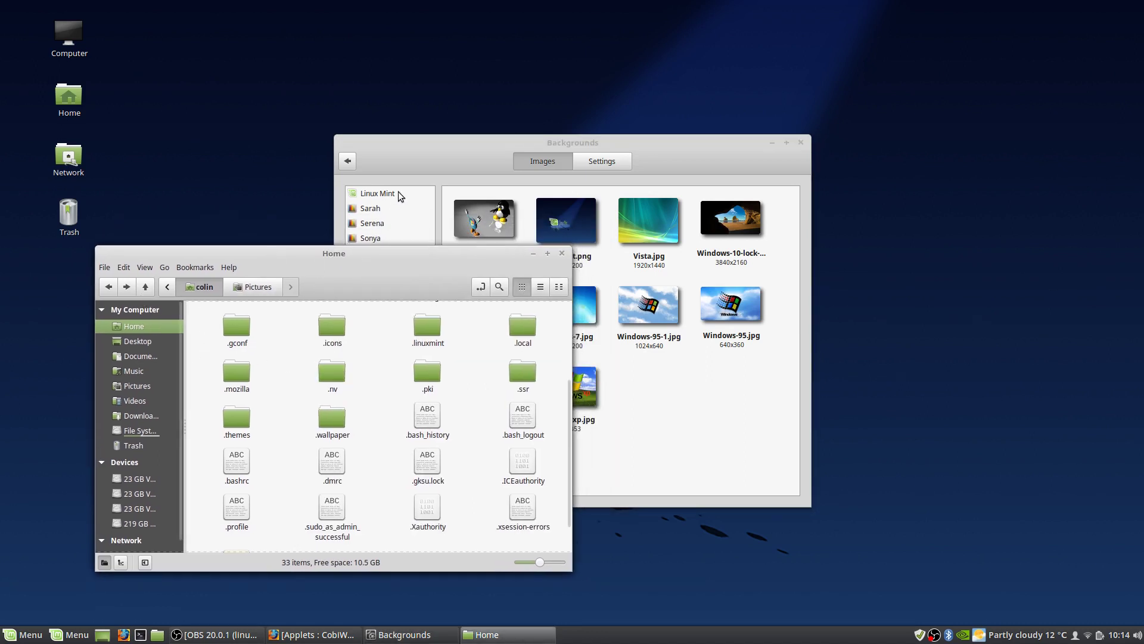
# - Open the Effects settings, move their window clear of the Home window, and set the effects style to Fly up, down
pyautogui.click(348, 163)
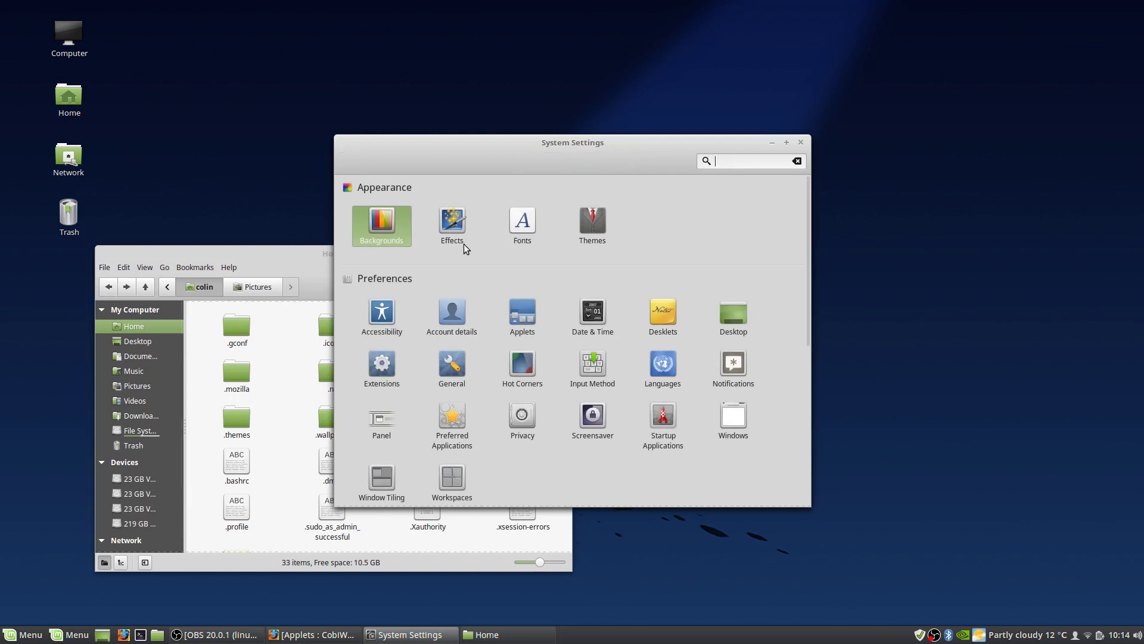
pyautogui.click(450, 224)
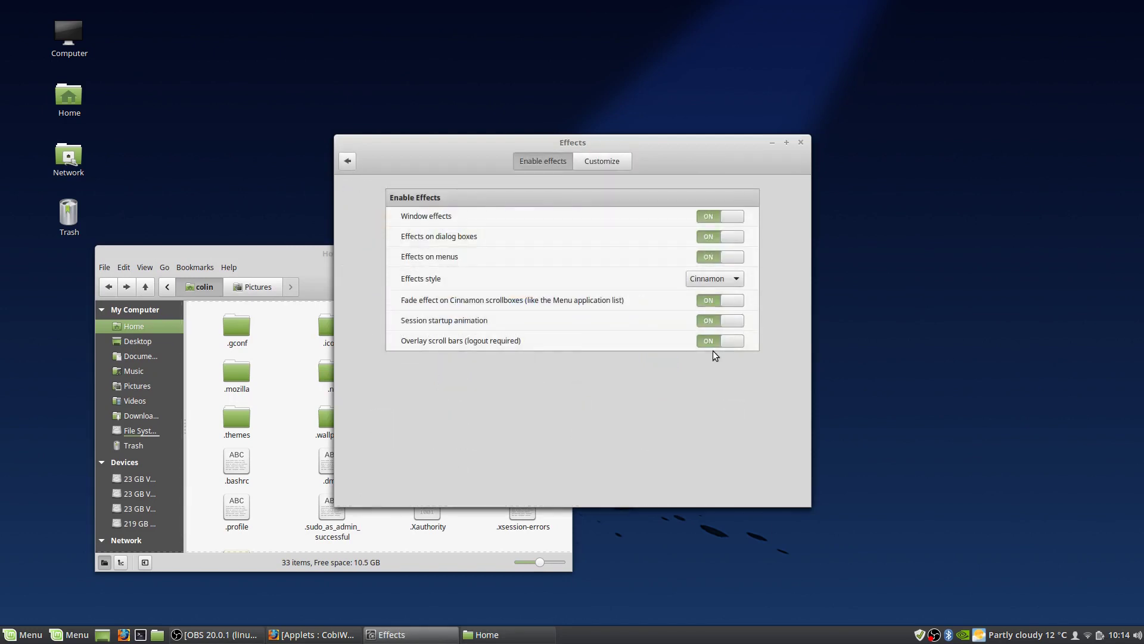
pyautogui.moveTo(631, 146); pyautogui.dragTo(714, 136)
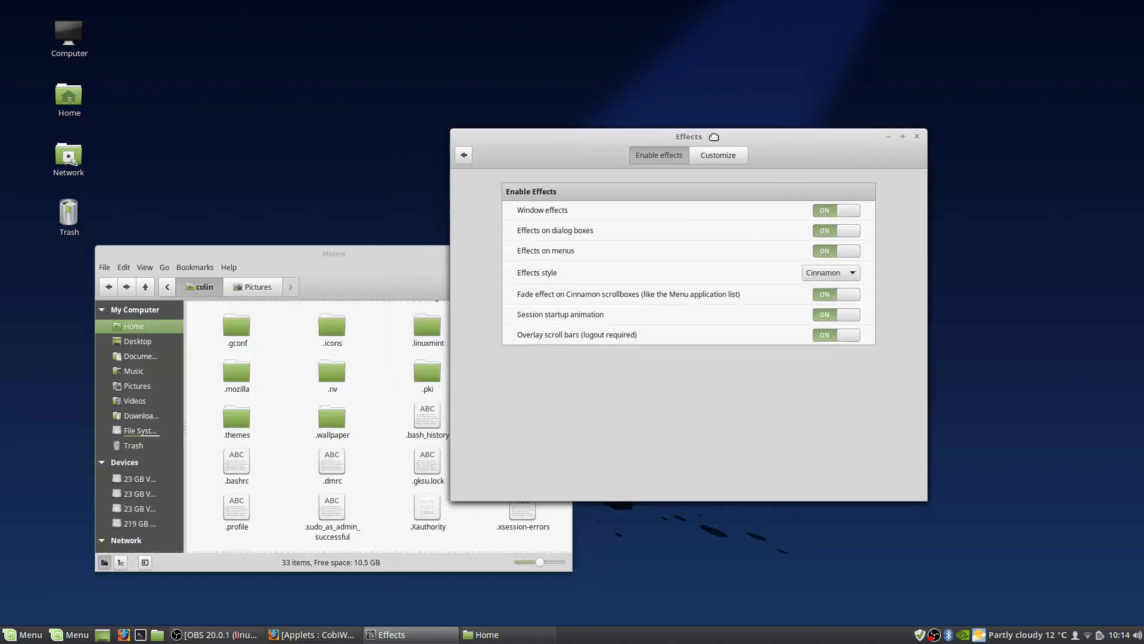
pyautogui.click(831, 273)
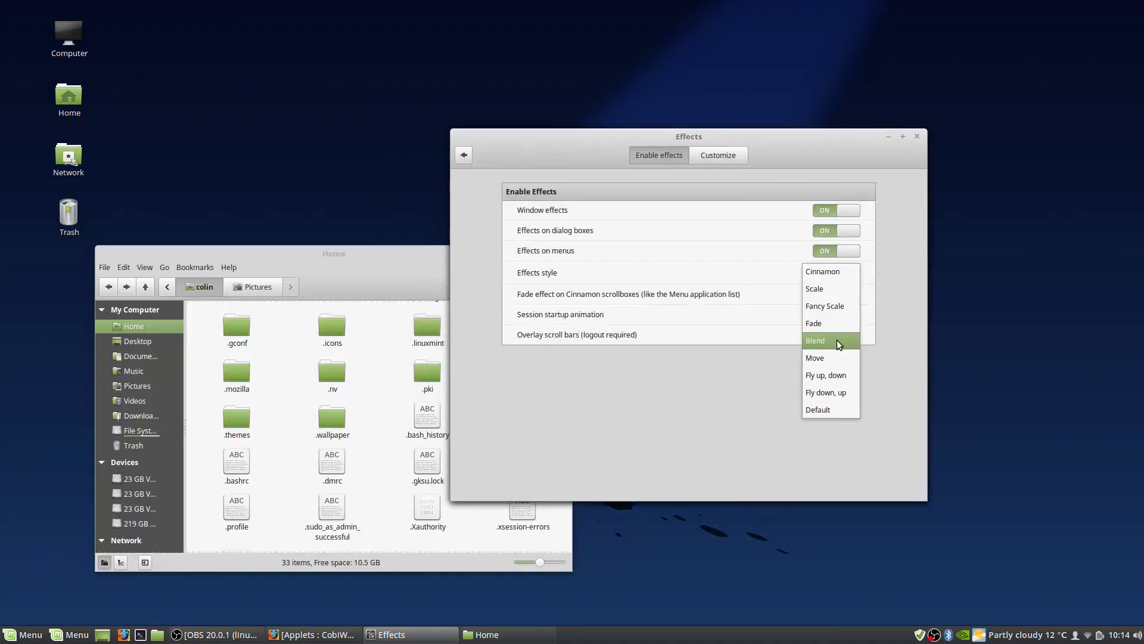
pyautogui.click(828, 380)
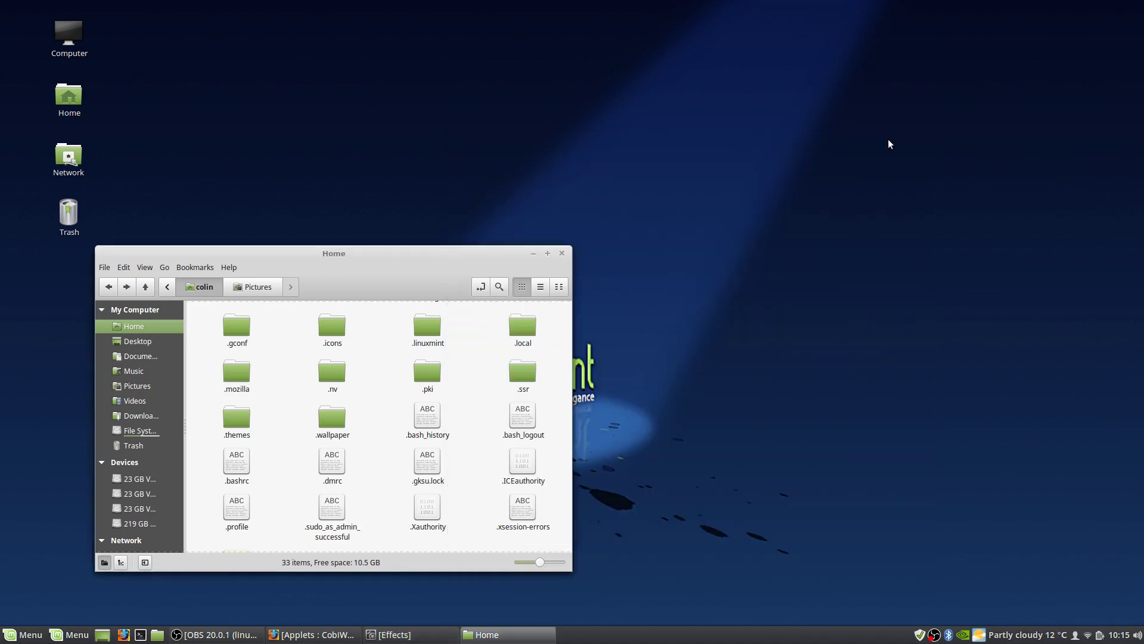
# - Minimize and restore the Home window repeatedly to preview the Fly up, down effect
pyautogui.click(513, 635)
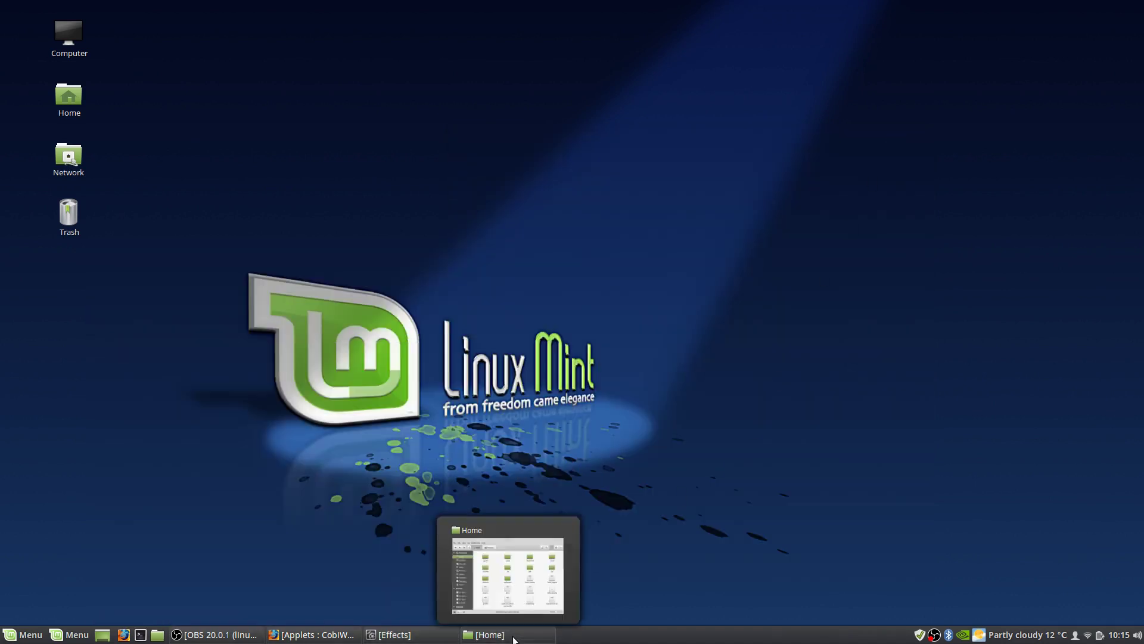
pyautogui.click(513, 635)
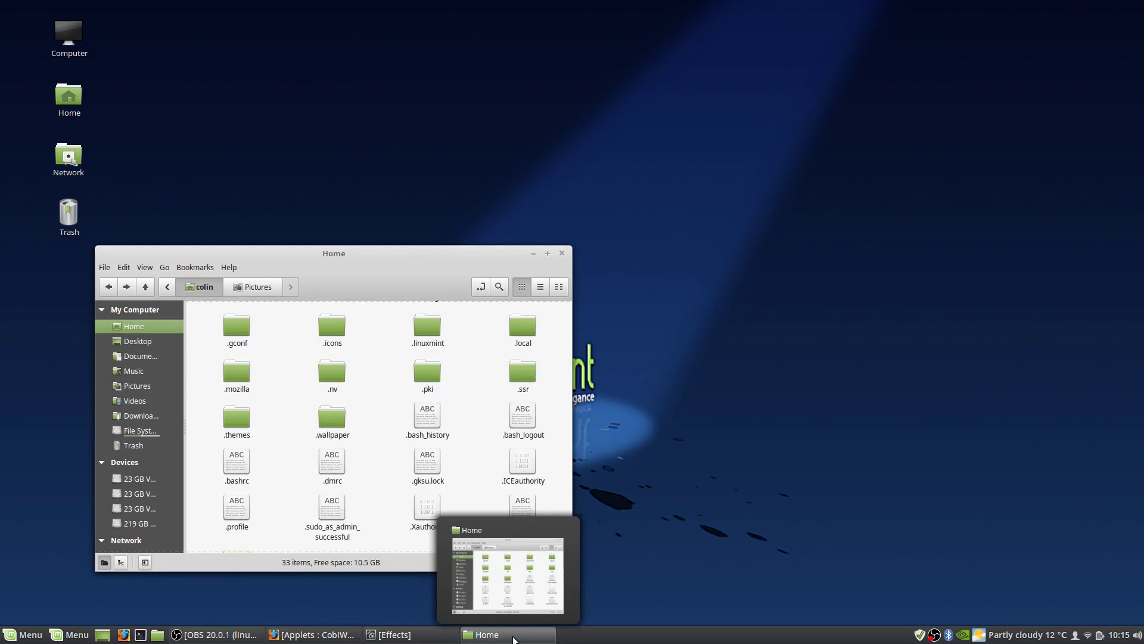
pyautogui.click(513, 636)
pyautogui.click(513, 635)
# - Bring back the Effects settings window and set the effects style to Fly down, up
pyautogui.click(394, 634)
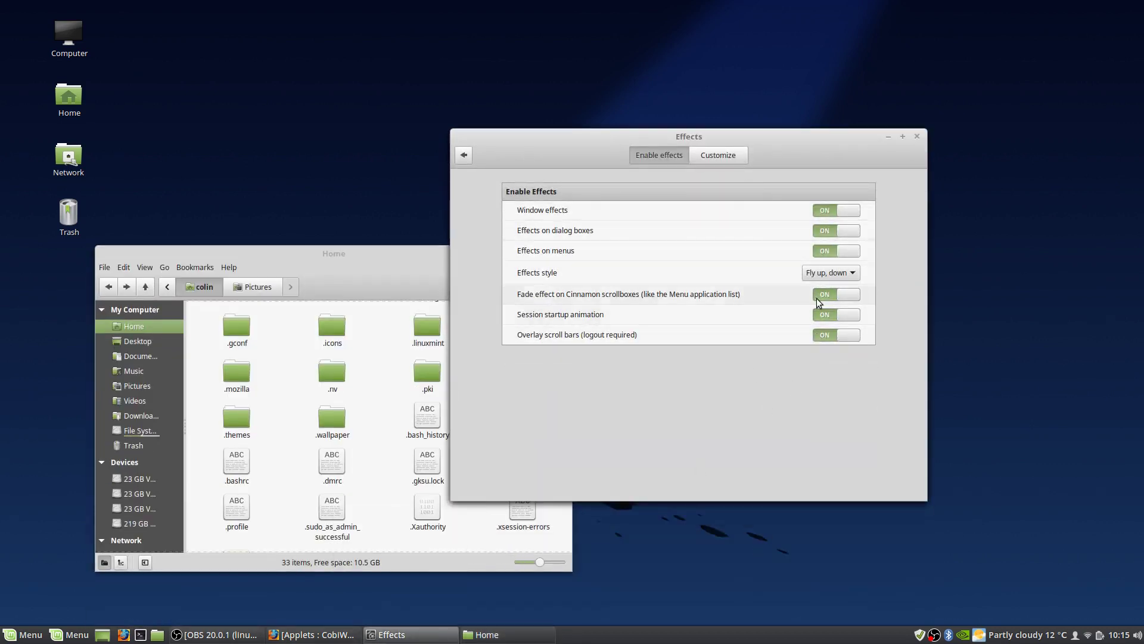
pyautogui.click(832, 272)
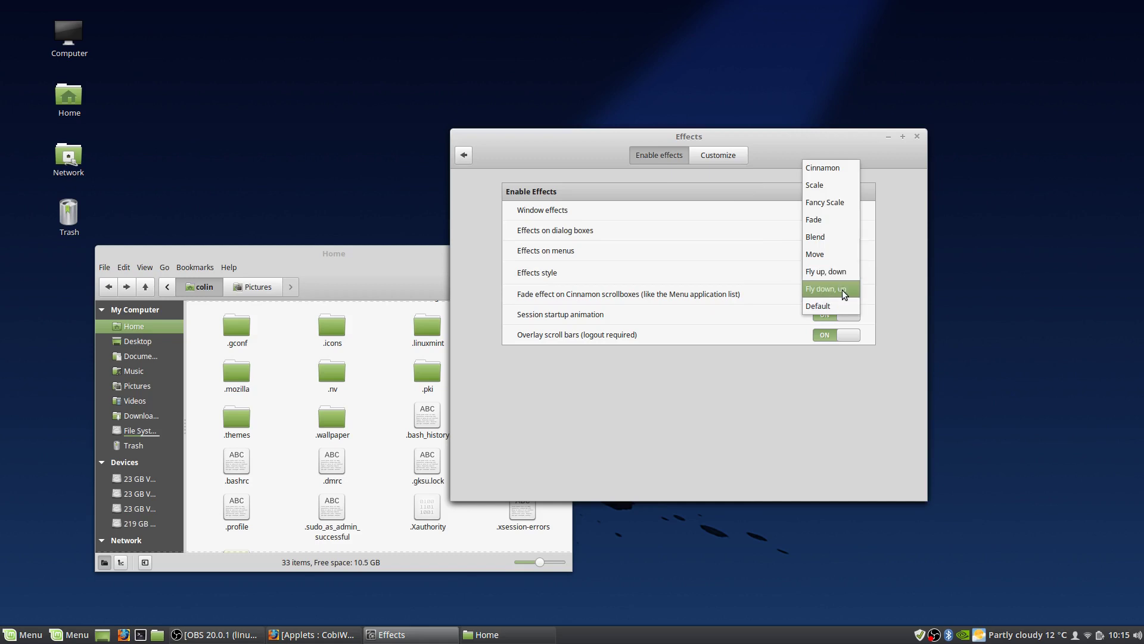
pyautogui.click(845, 292)
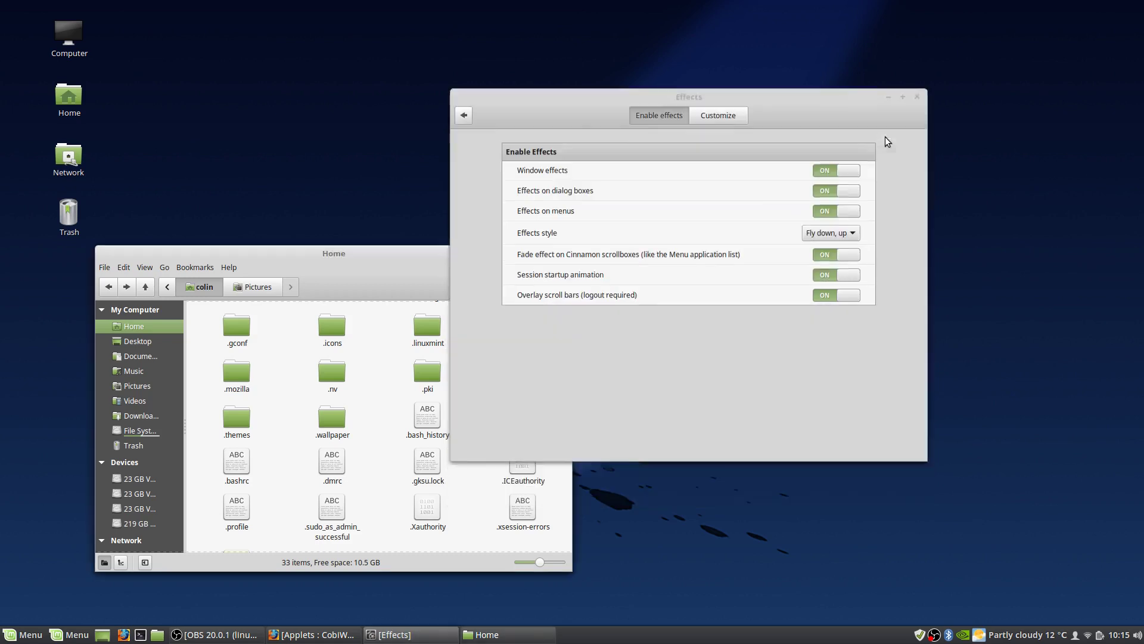
# - Minimize and restore the Effects and Home windows to preview the Fly down, up effect
pyautogui.click(885, 136)
pyautogui.click(533, 255)
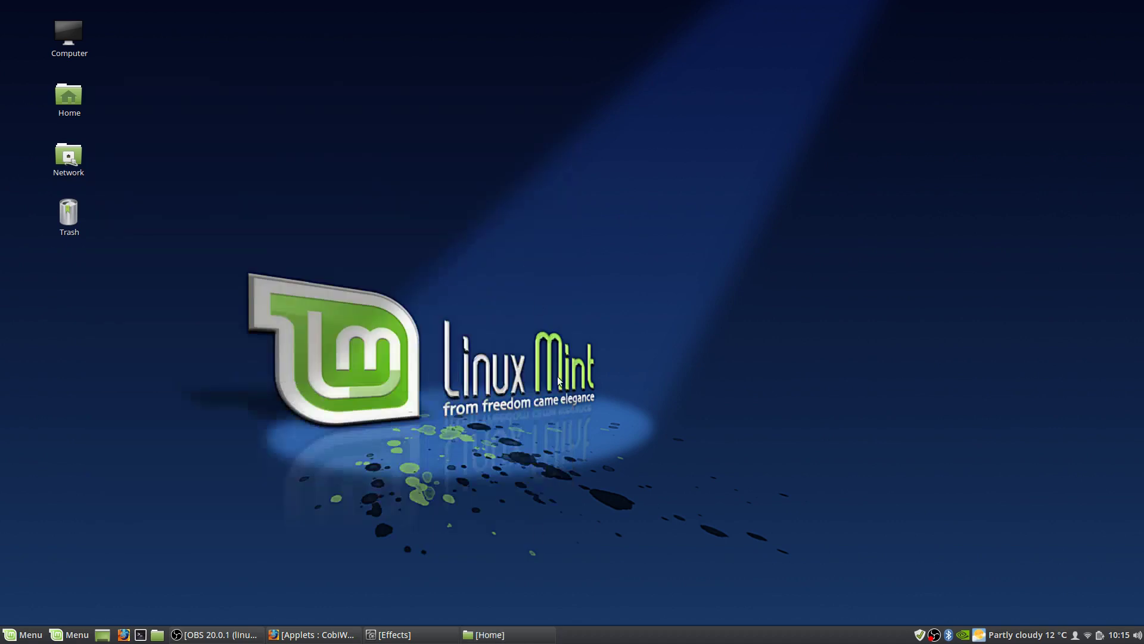
pyautogui.click(404, 636)
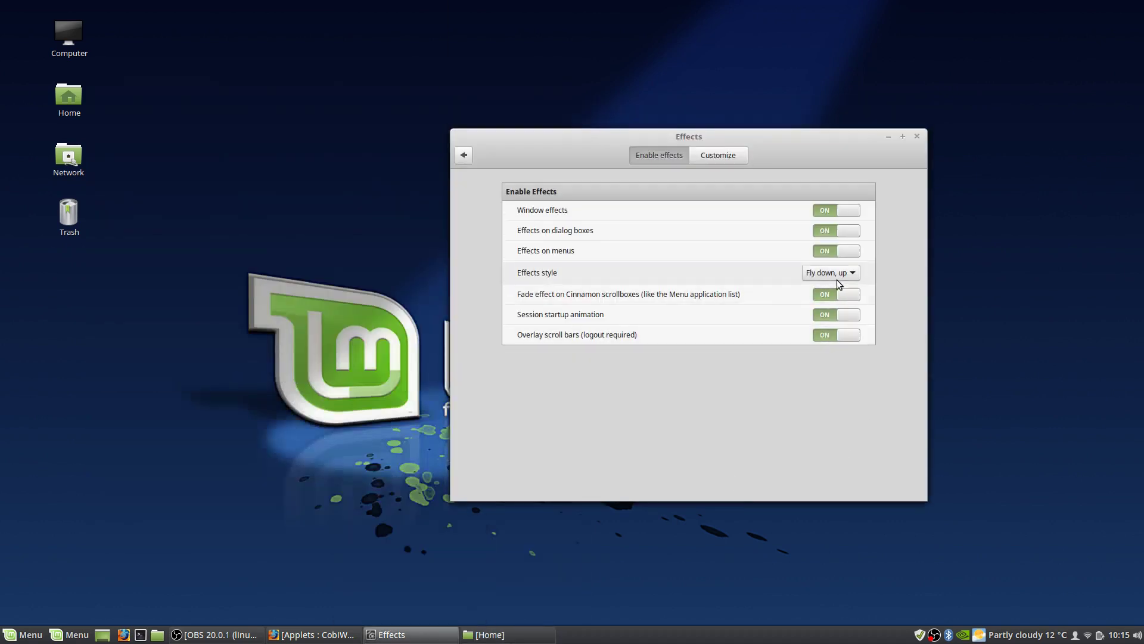
pyautogui.click(889, 137)
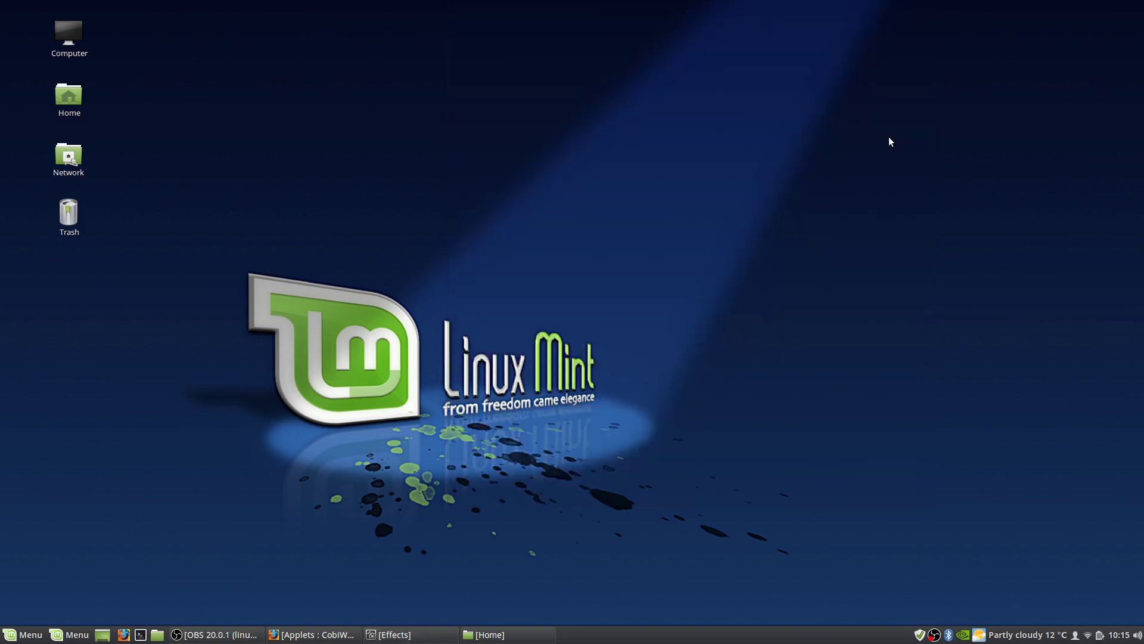
pyautogui.click(485, 635)
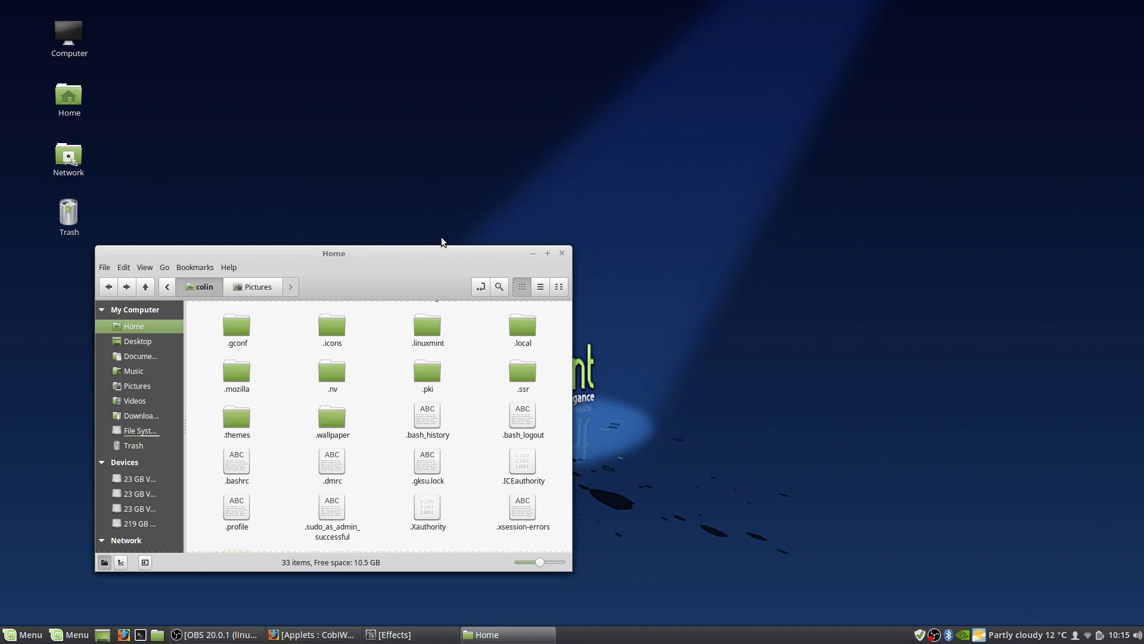
# - Move the Home window up so it overlaps the Effects settings, and open its menus to preview the Fly down, up animation
pyautogui.moveTo(413, 251); pyautogui.dragTo(648, 159)
pyautogui.click(420, 635)
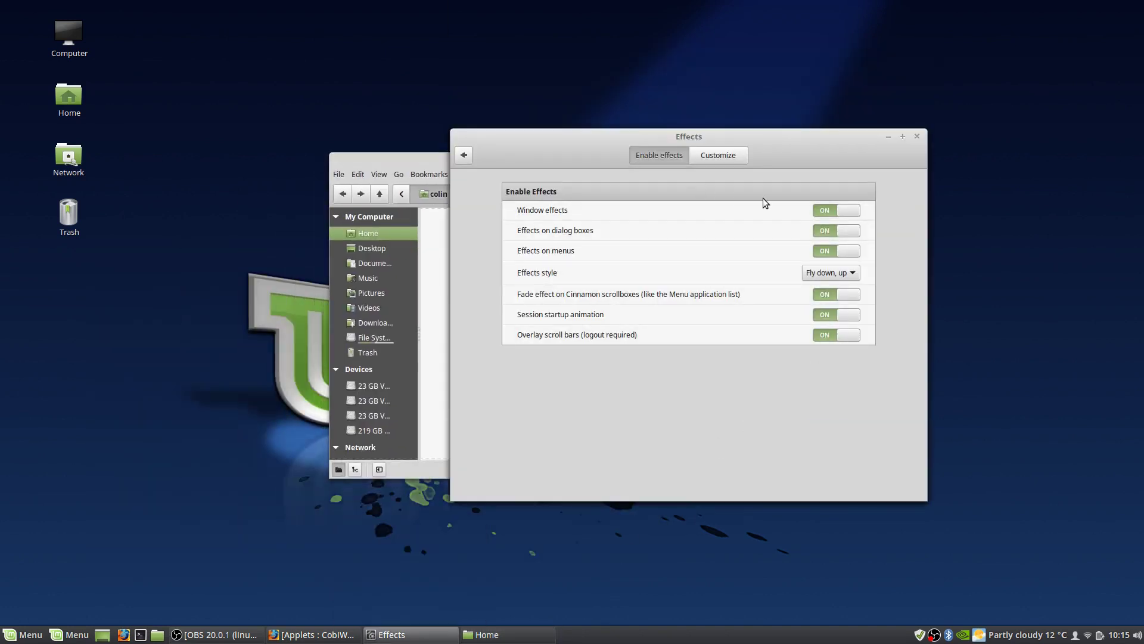
pyautogui.click(338, 174)
pyautogui.moveTo(419, 179)
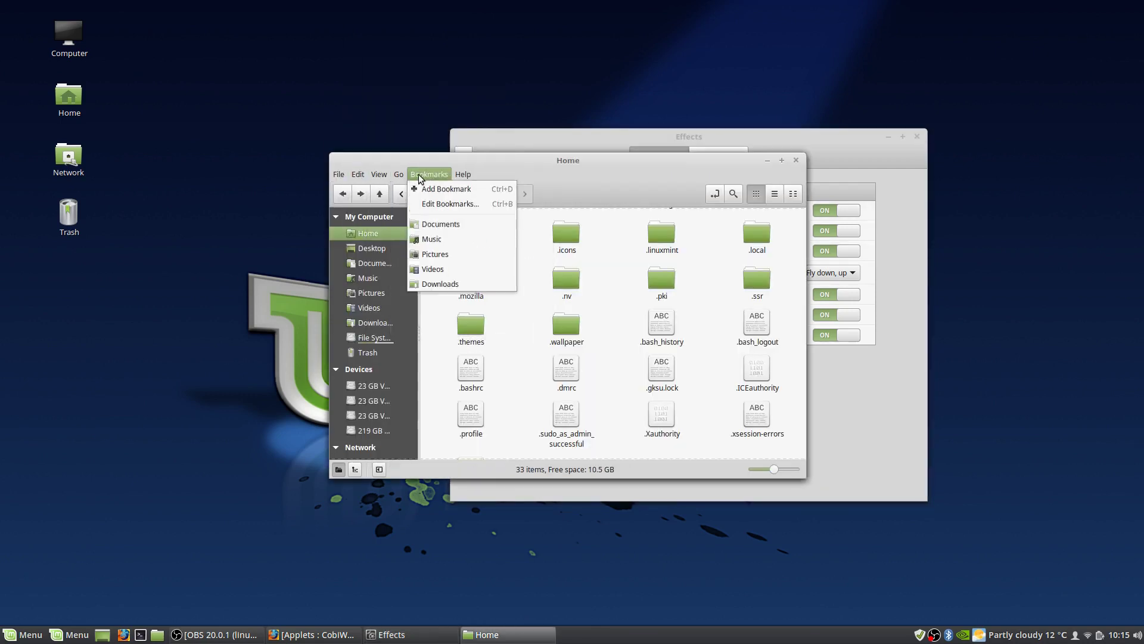
pyautogui.moveTo(463, 174)
pyautogui.click(831, 392)
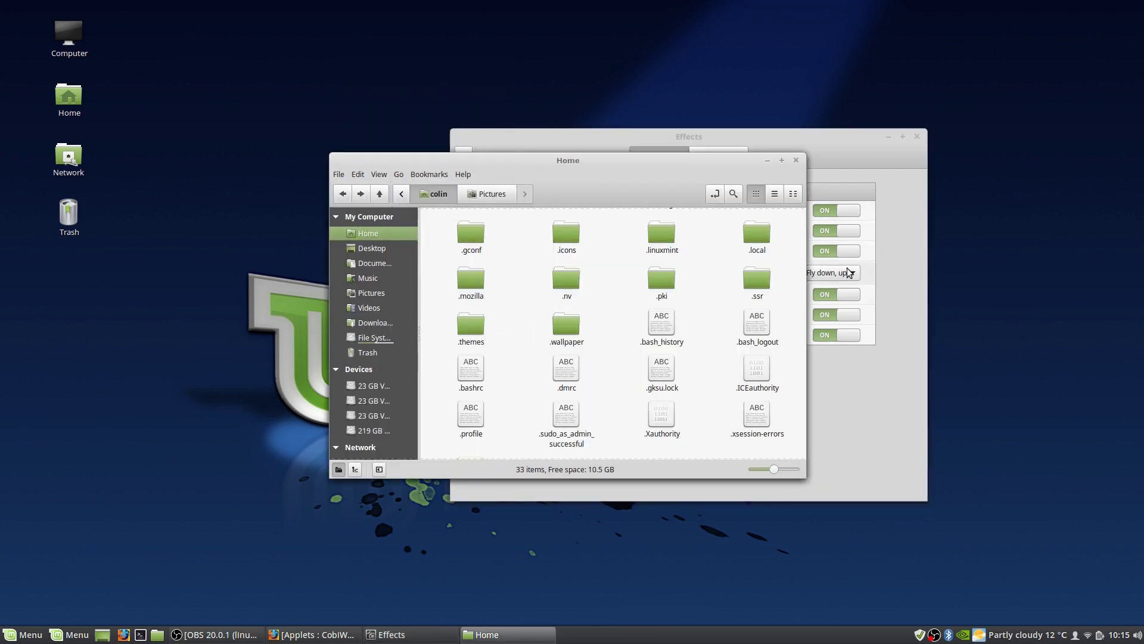
# - Set the effects style to Fly up, down and preview its animation on the Home window's menus
pyautogui.click(848, 271)
pyautogui.click(841, 257)
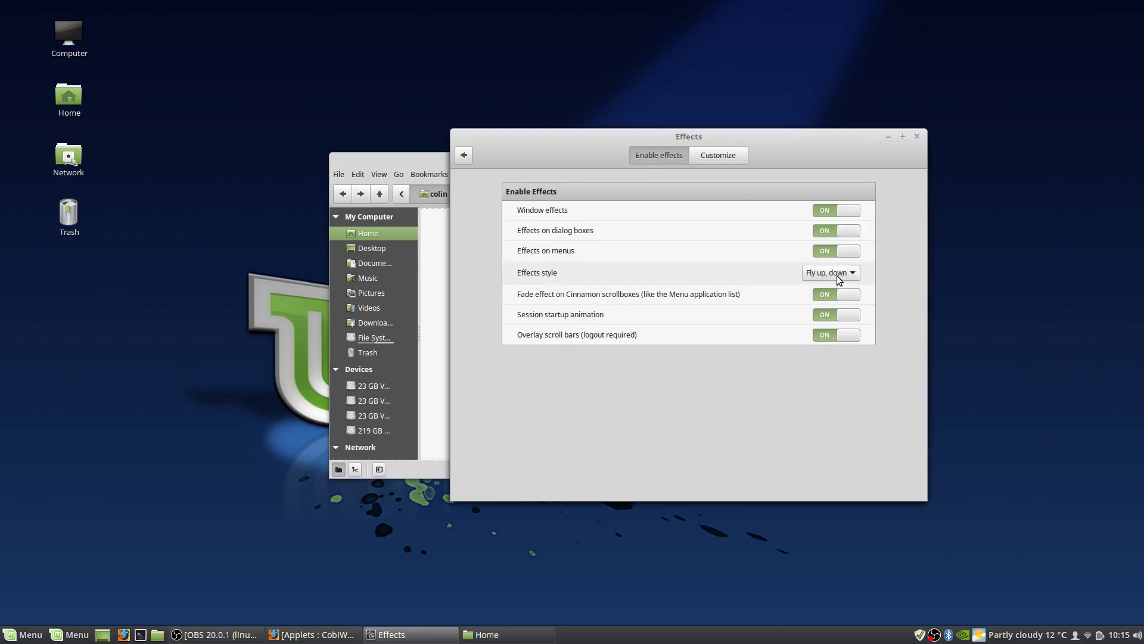
pyautogui.click(404, 162)
pyautogui.click(426, 177)
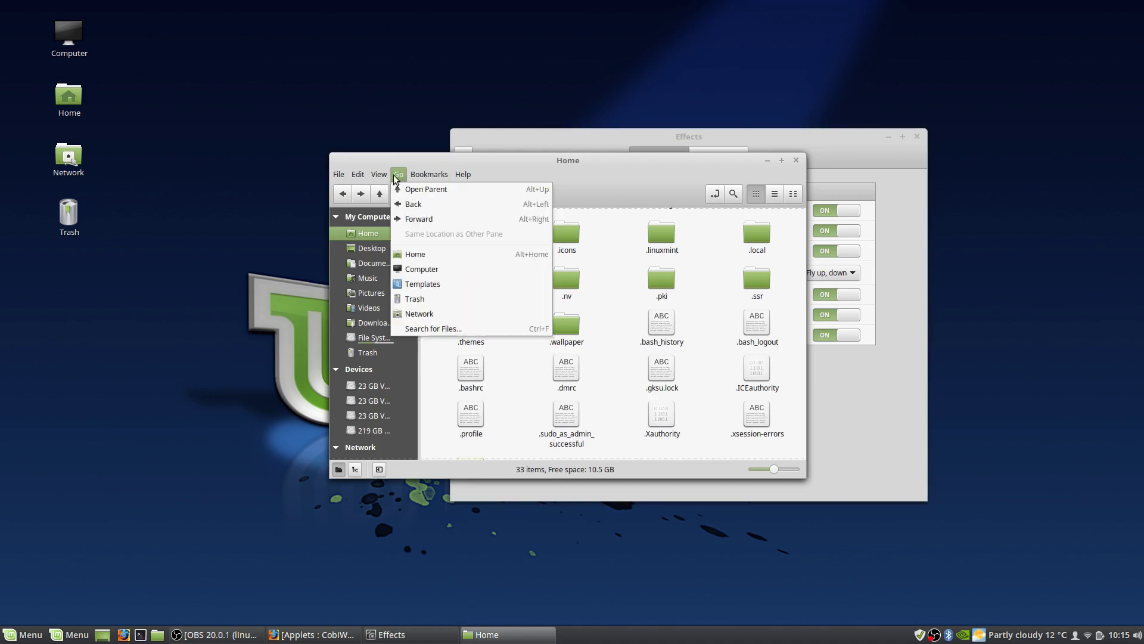
pyautogui.moveTo(456, 178)
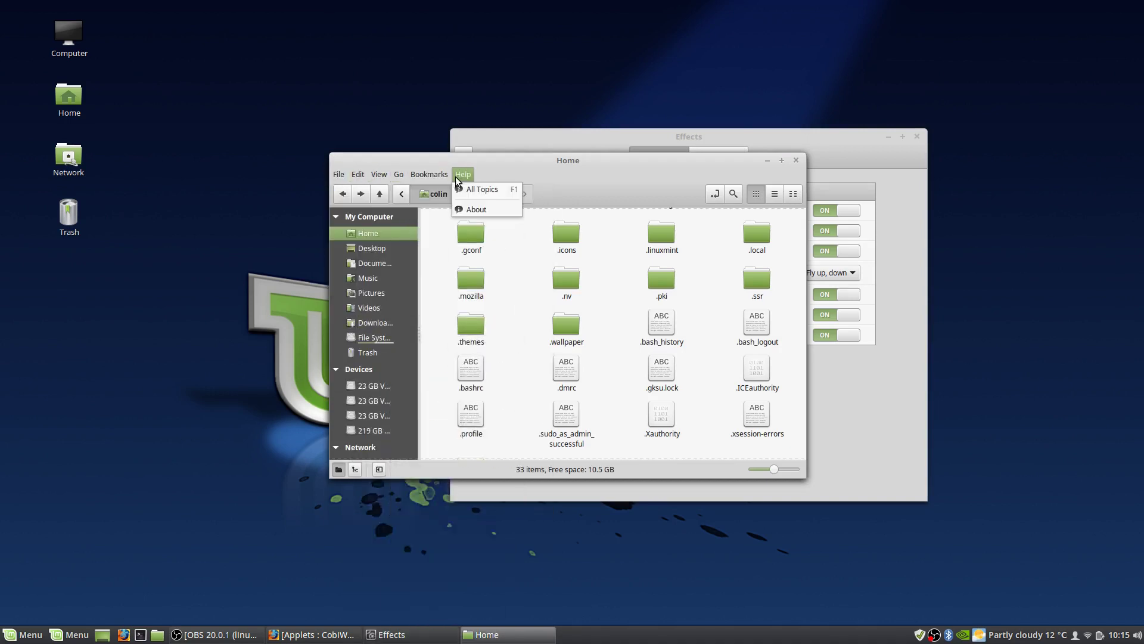
pyautogui.click(860, 398)
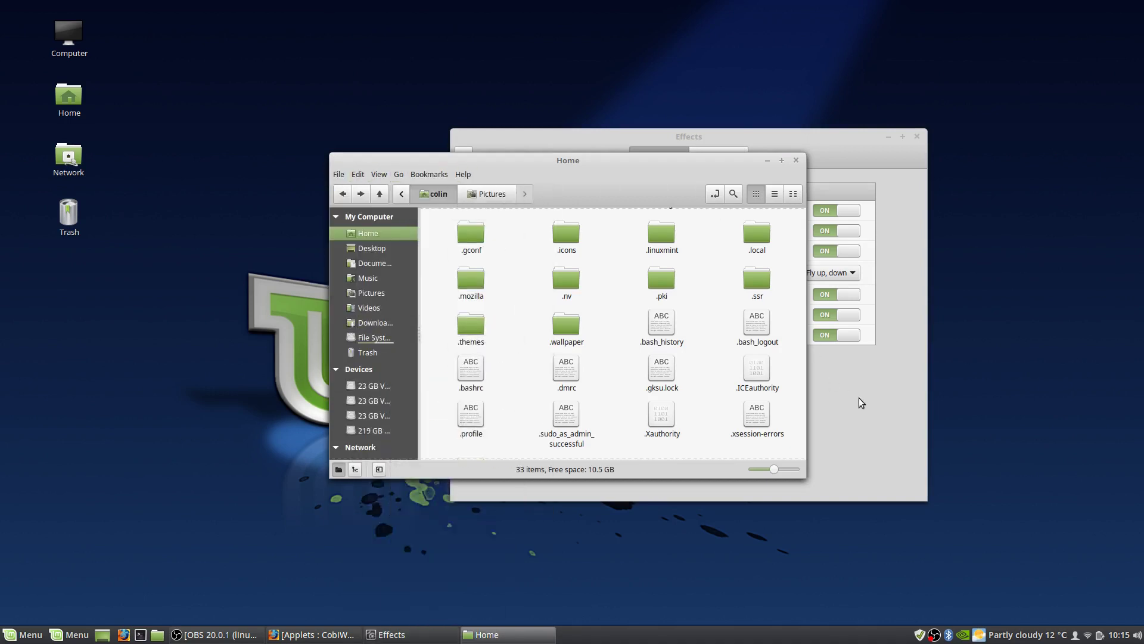
# - Return to the Effects settings and set the effects style to Cinnamon
pyautogui.click(835, 156)
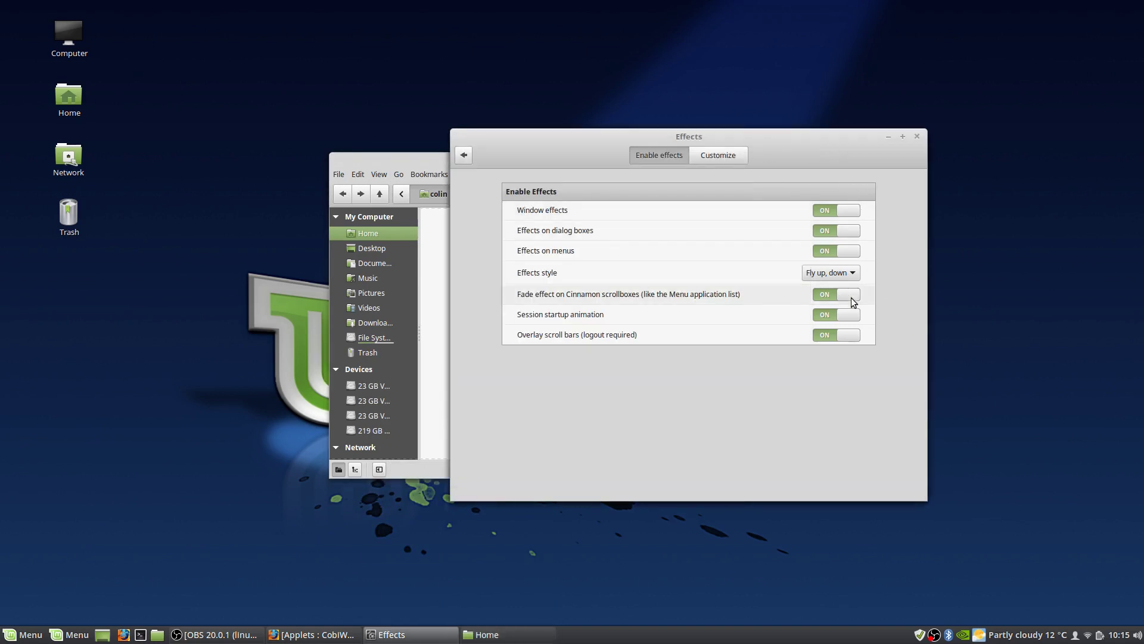
pyautogui.click(838, 273)
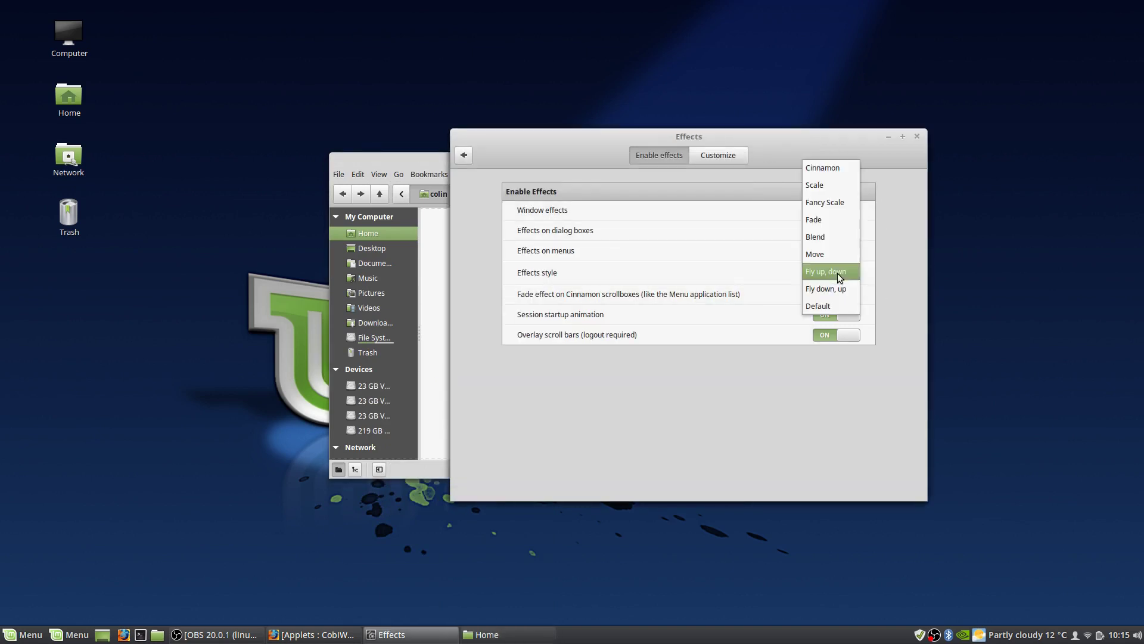
pyautogui.click(820, 172)
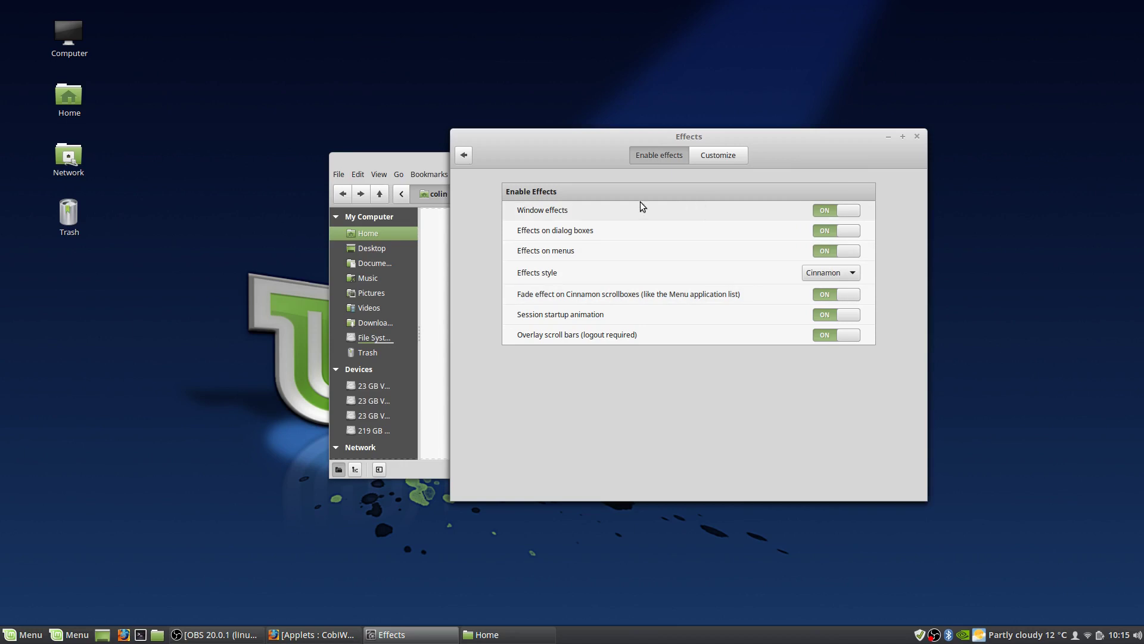
# - Open the Themes settings and view the theme choices for window borders, icons and controls
pyautogui.click(466, 155)
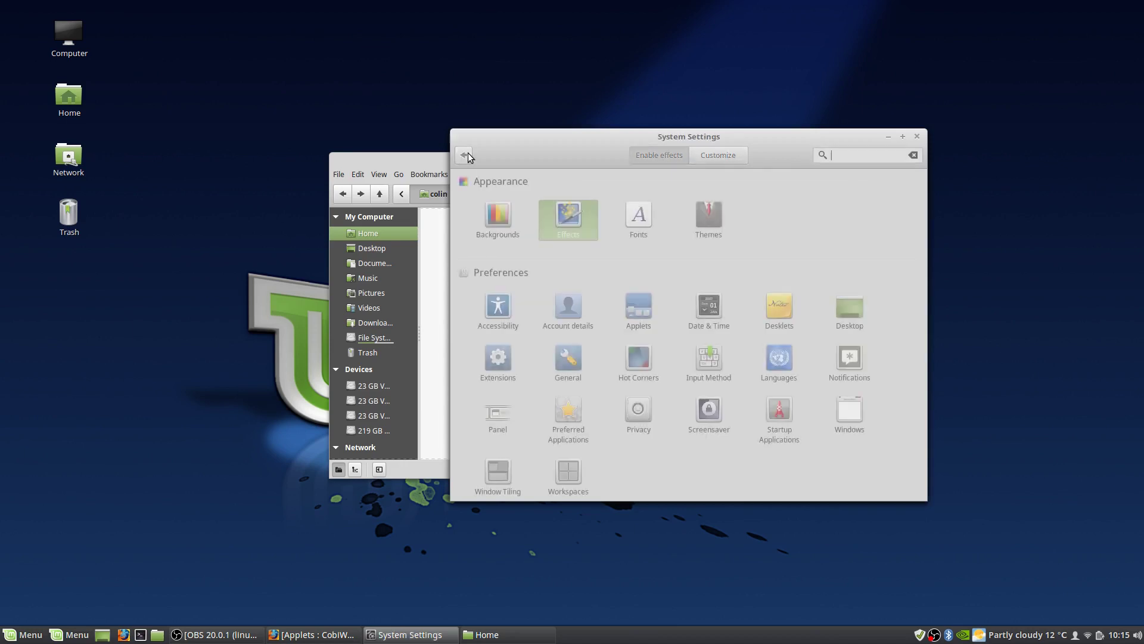
pyautogui.click(714, 219)
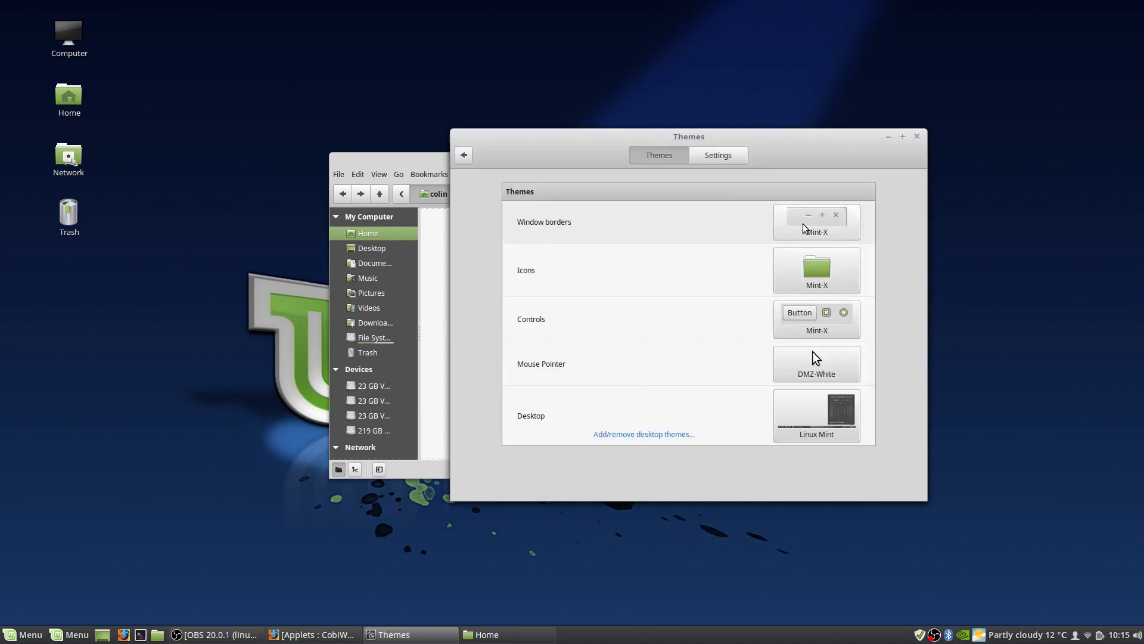
pyautogui.click(803, 228)
pyautogui.click(814, 270)
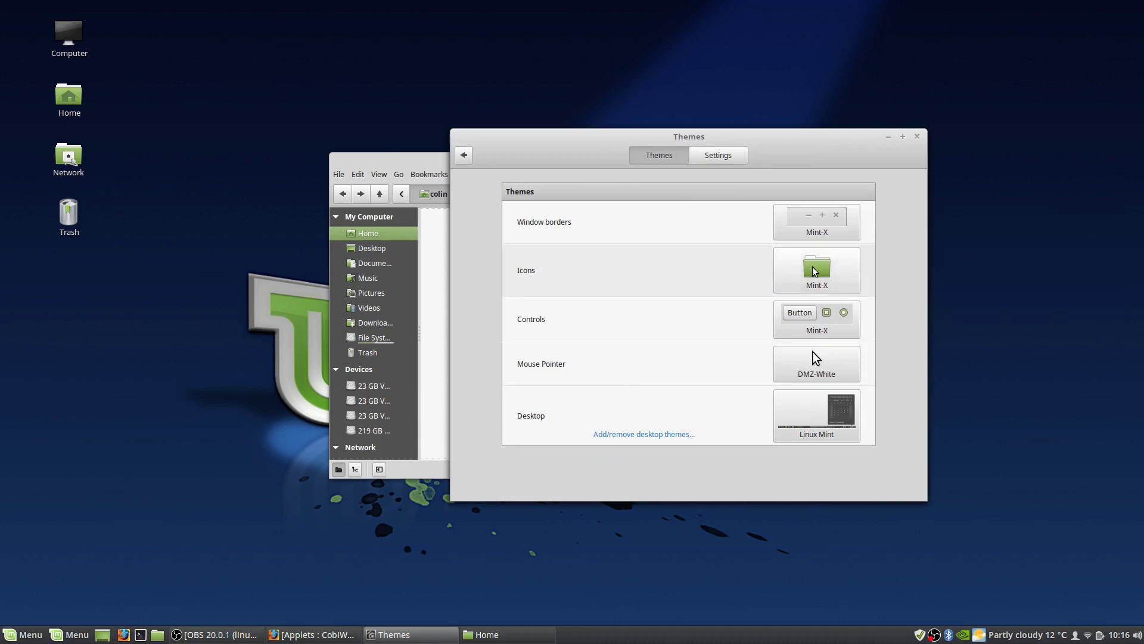
pyautogui.click(815, 271)
pyautogui.click(827, 327)
pyautogui.click(828, 327)
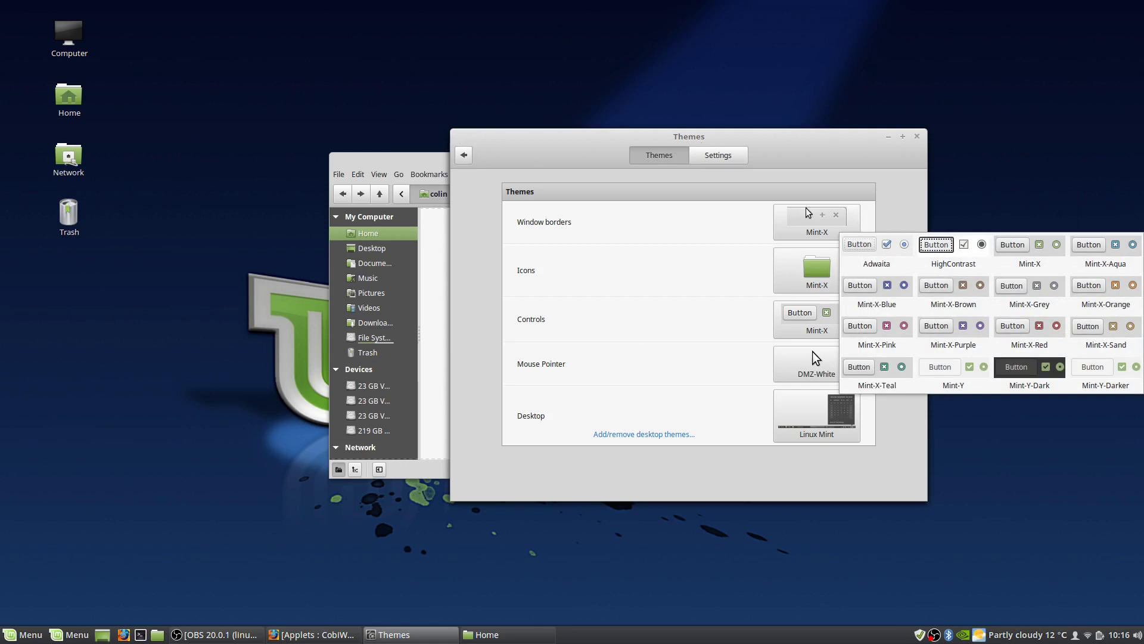
# - View the theme choices for the mouse pointer and the desktop
pyautogui.click(813, 369)
pyautogui.click(813, 368)
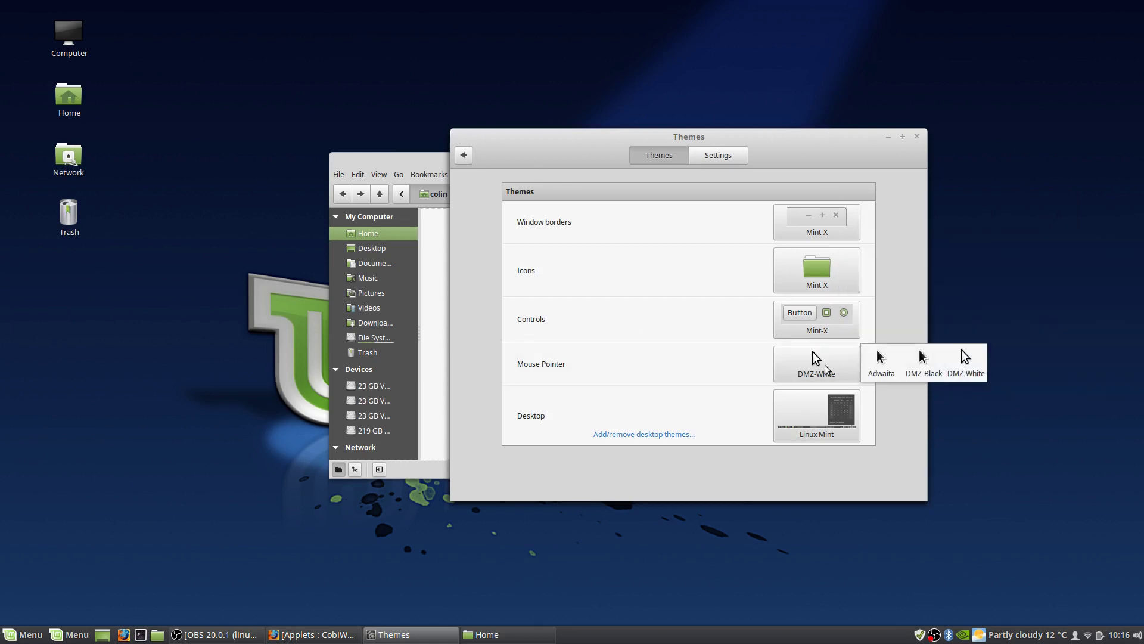
pyautogui.click(739, 362)
pyautogui.click(778, 439)
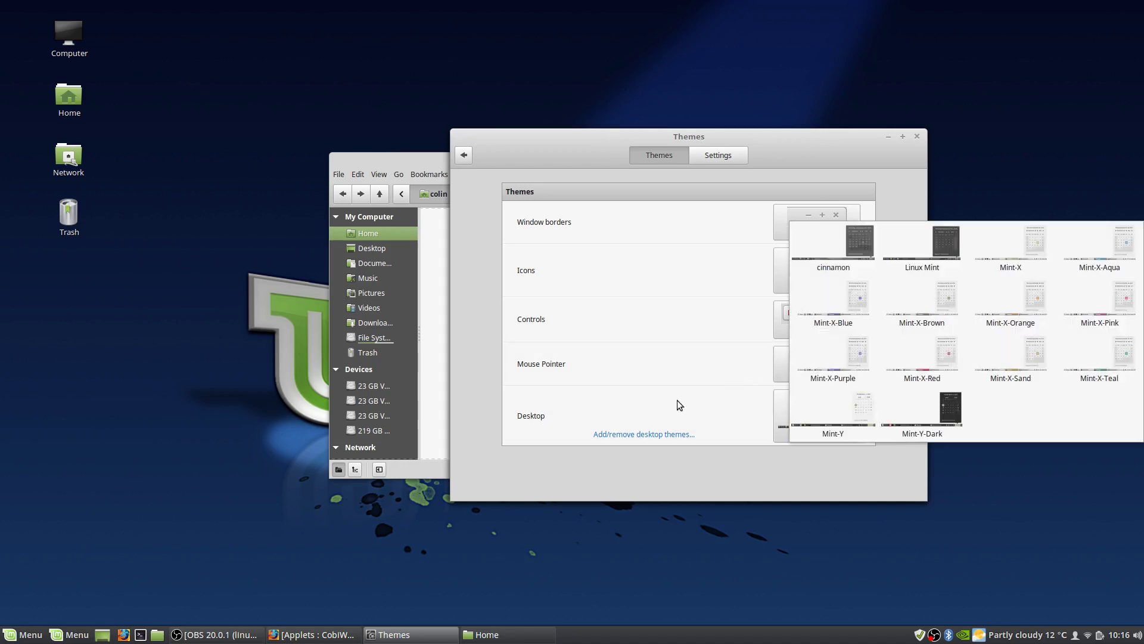
# - Open the applications menu to see how the Linux Mint desktop theme styles it, and close it again
pyautogui.click(26, 640)
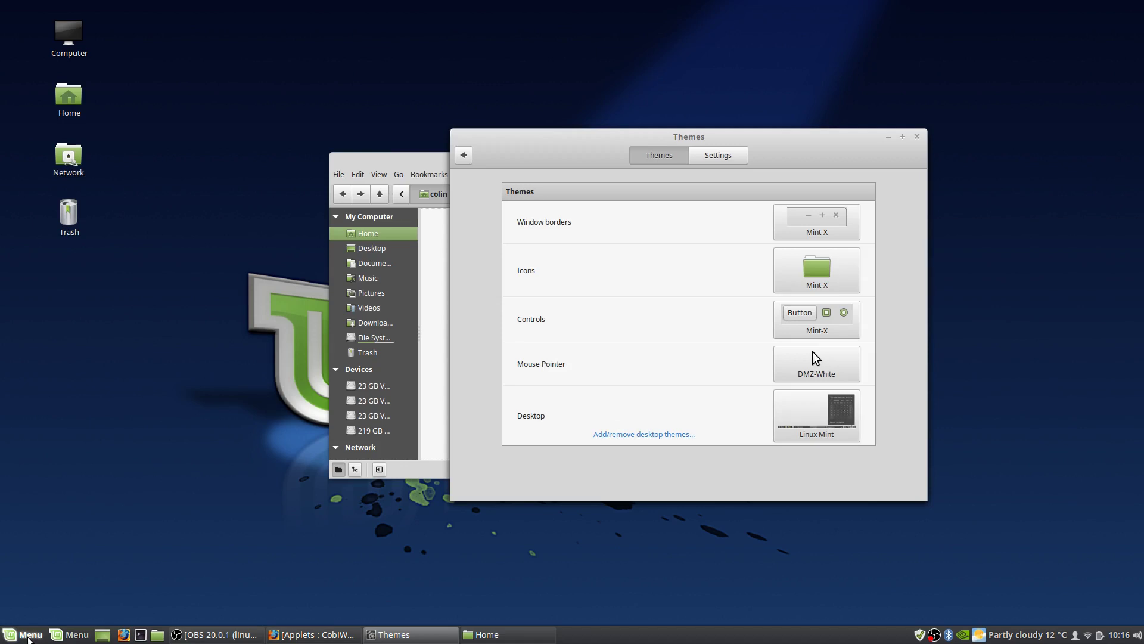
pyautogui.click(28, 639)
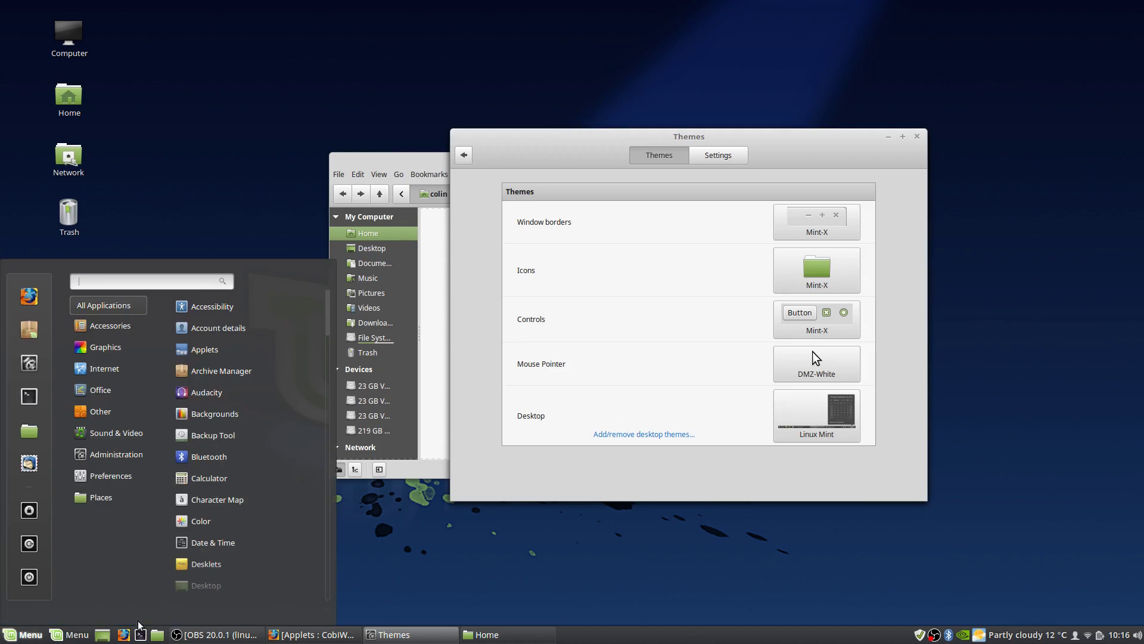
pyautogui.click(12, 631)
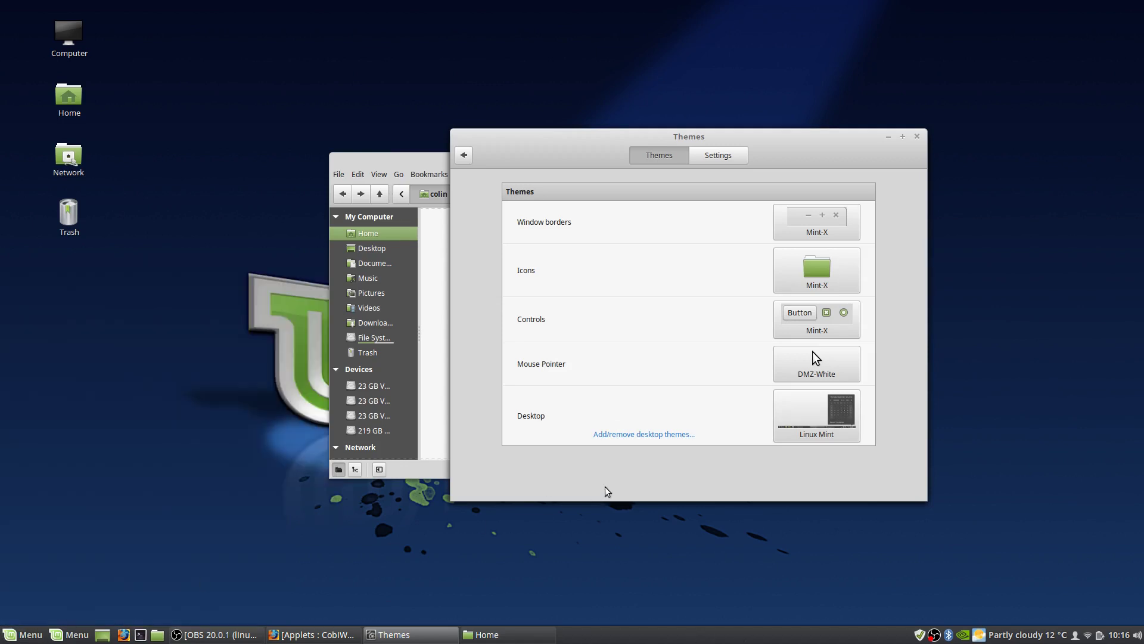
# - Open the add/remove window for desktop themes and display the themes available online
pyautogui.click(778, 424)
pyautogui.click(666, 435)
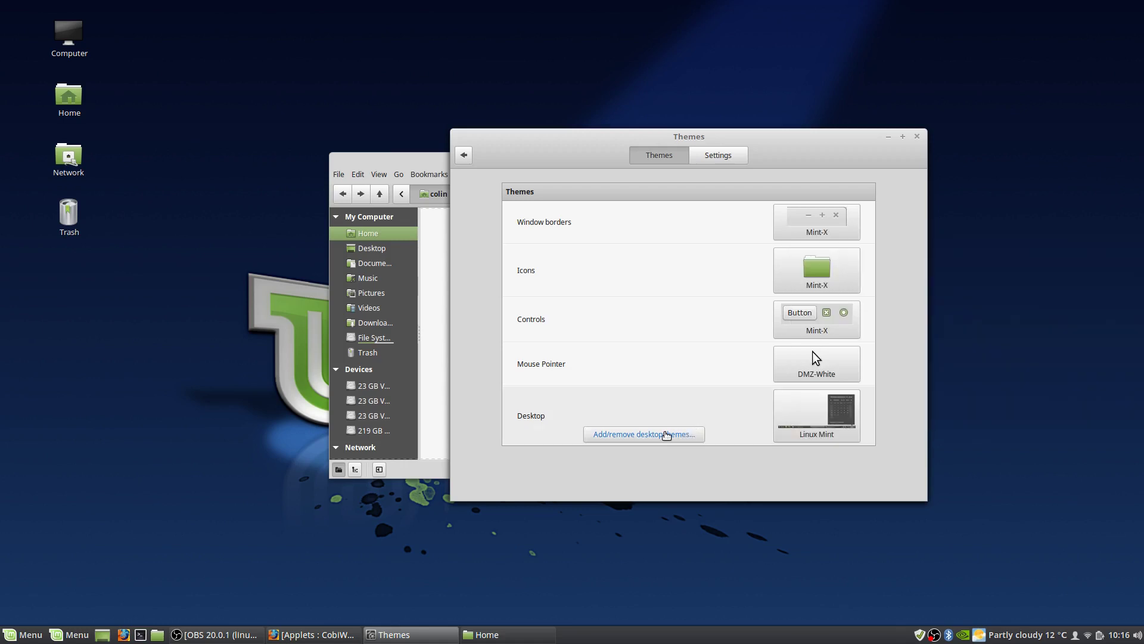
pyautogui.click(642, 439)
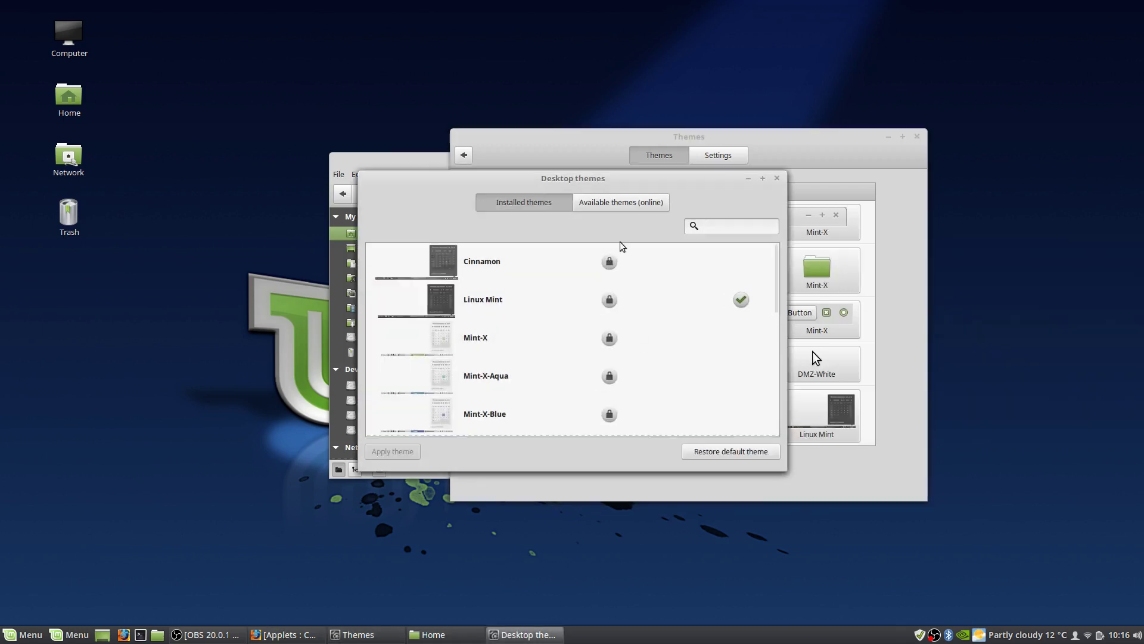
pyautogui.click(620, 204)
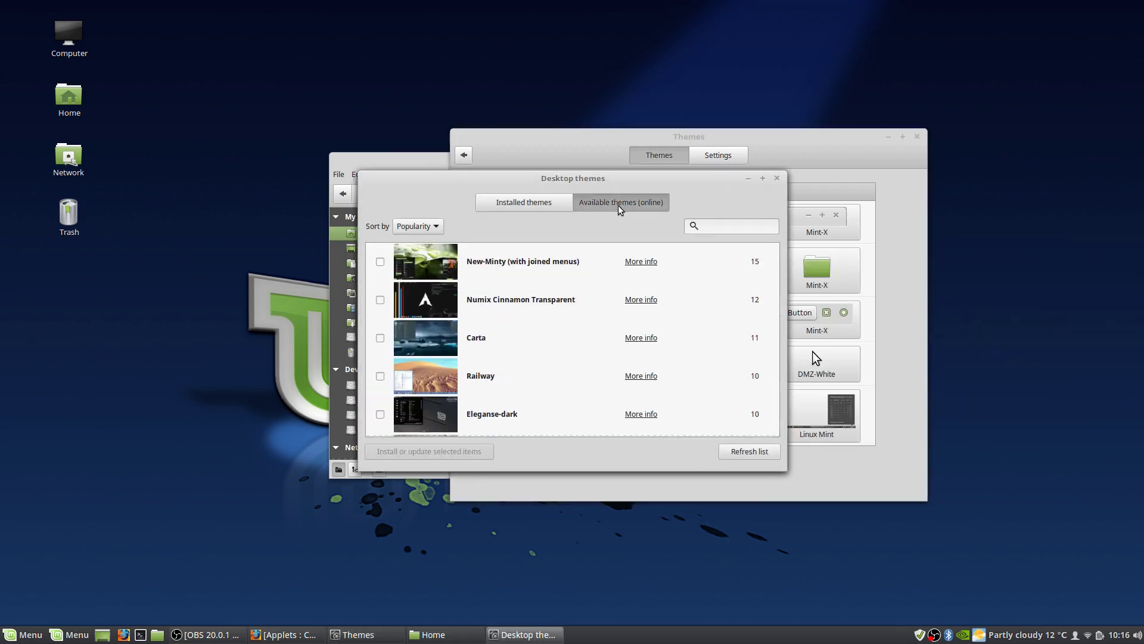
# - Examine the online desktop themes in order of popularity, and close the Desktop themes window
pyautogui.scroll(-8, 488, 312)
pyautogui.scroll(-15, 488, 314)
pyautogui.scroll(-15, 488, 338)
pyautogui.scroll(-9, 492, 345)
pyautogui.scroll(9, 512, 328)
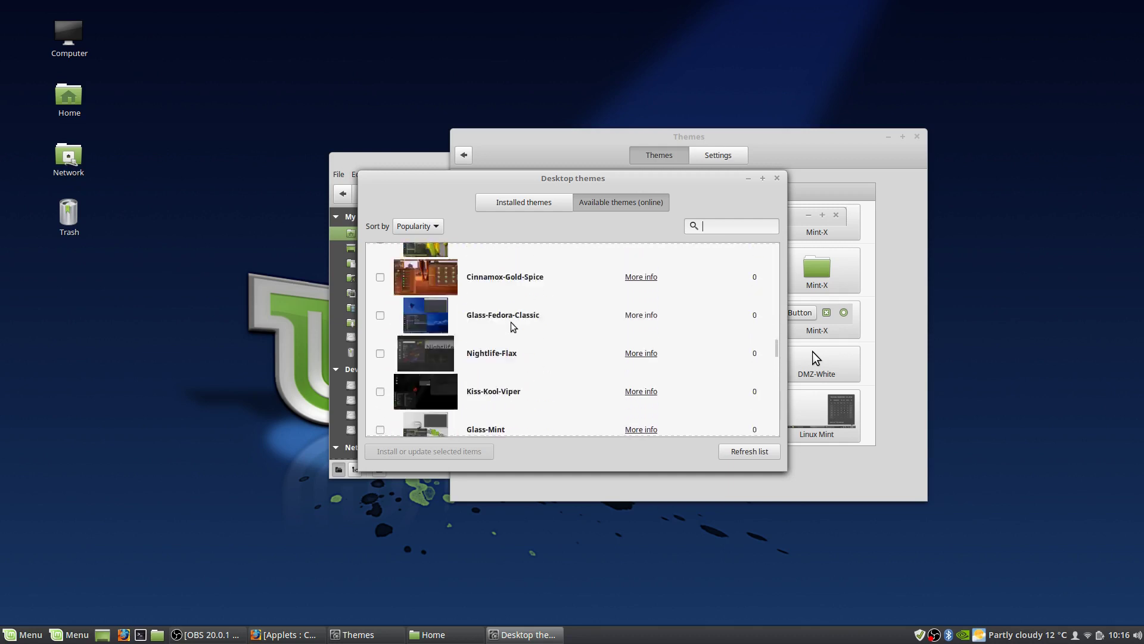
pyautogui.scroll(3, 512, 327)
pyautogui.scroll(10, 534, 340)
pyautogui.scroll(1, 535, 340)
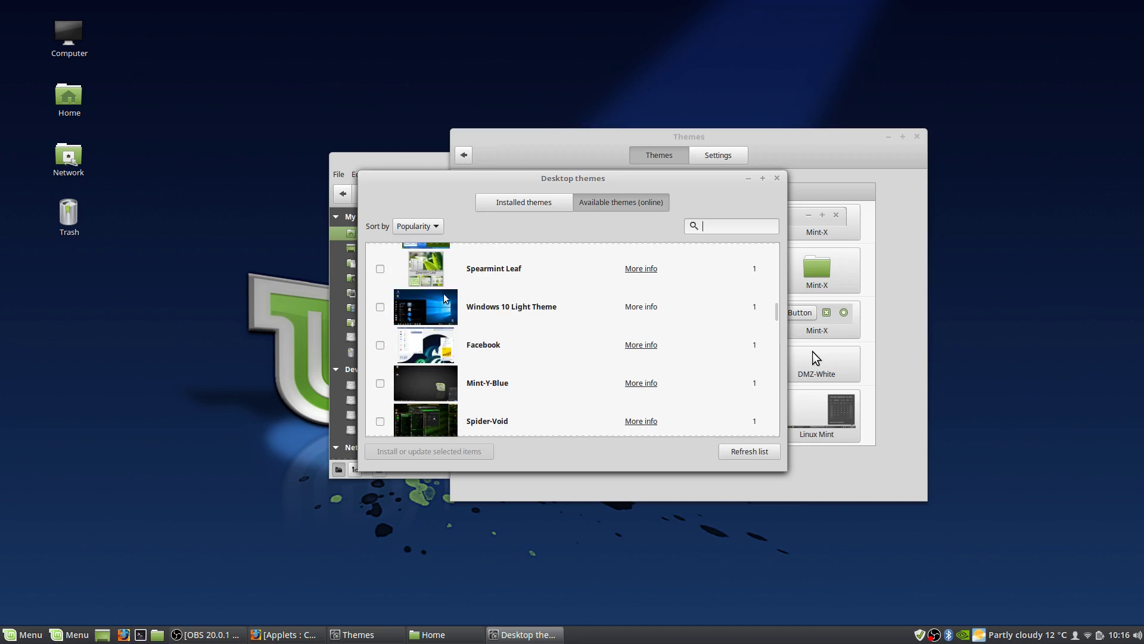
pyautogui.scroll(6, 549, 358)
pyautogui.scroll(-4, 549, 357)
pyautogui.scroll(-8, 549, 357)
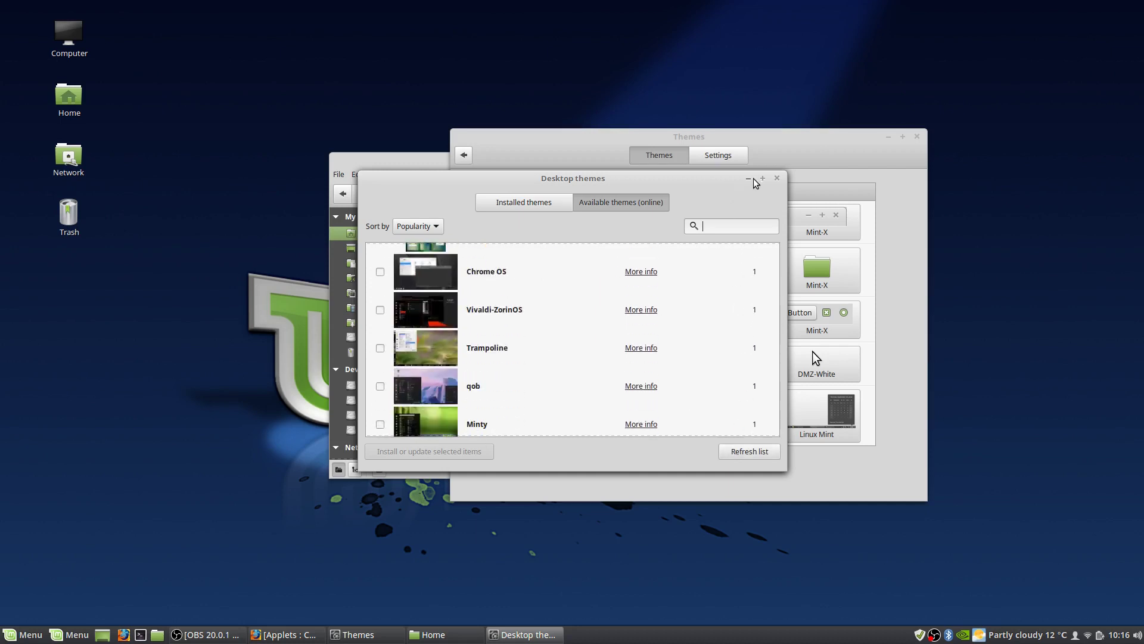
pyautogui.click(777, 179)
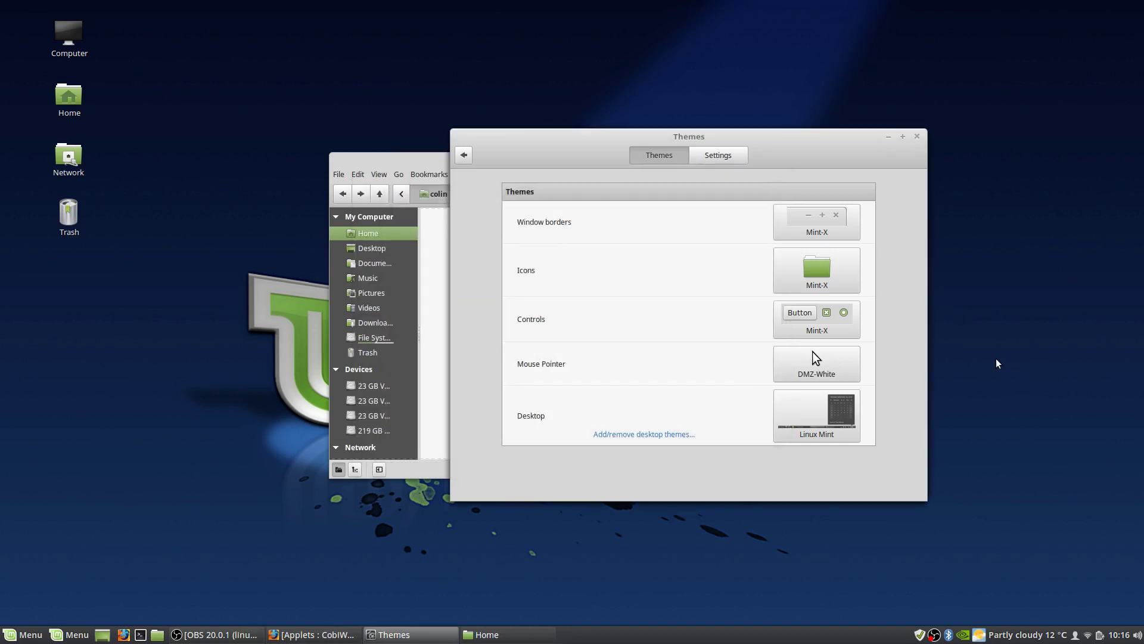
# - Install the Windows 10 Light Theme from the desktop themes available online
pyautogui.click(804, 431)
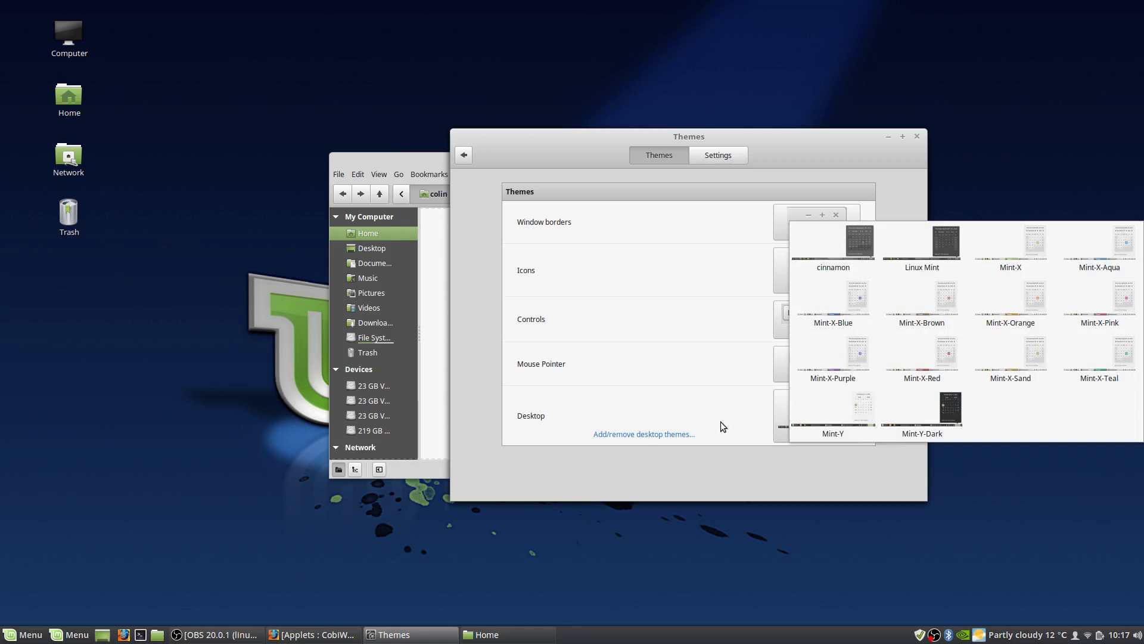
pyautogui.click(646, 434)
pyautogui.click(642, 436)
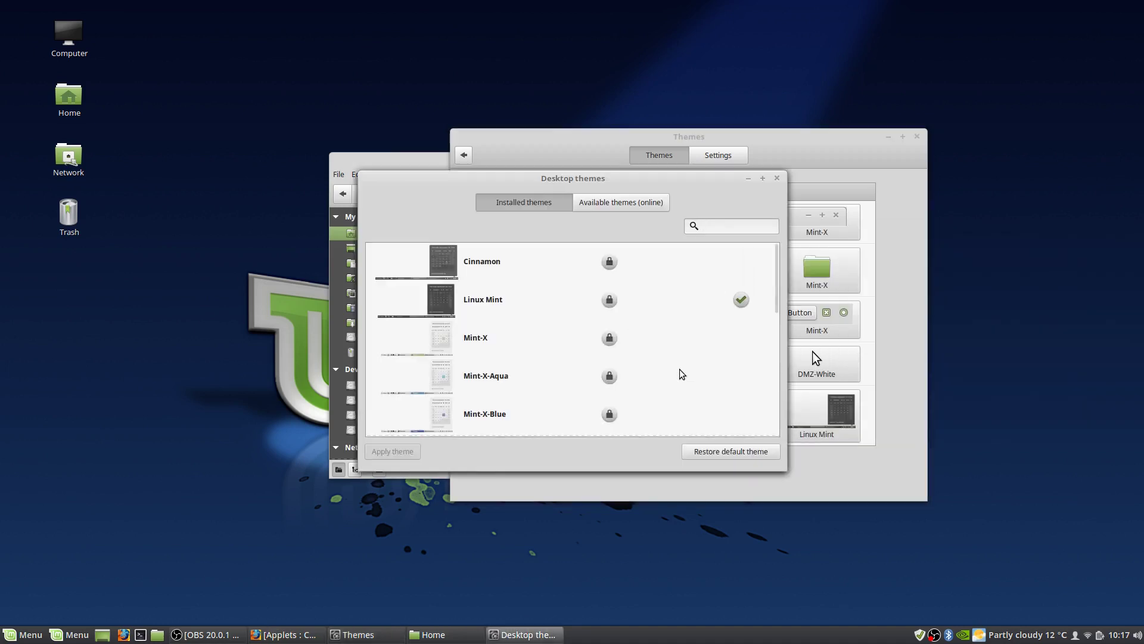
pyautogui.click(606, 208)
pyautogui.scroll(-3, 535, 337)
pyautogui.scroll(-15, 536, 340)
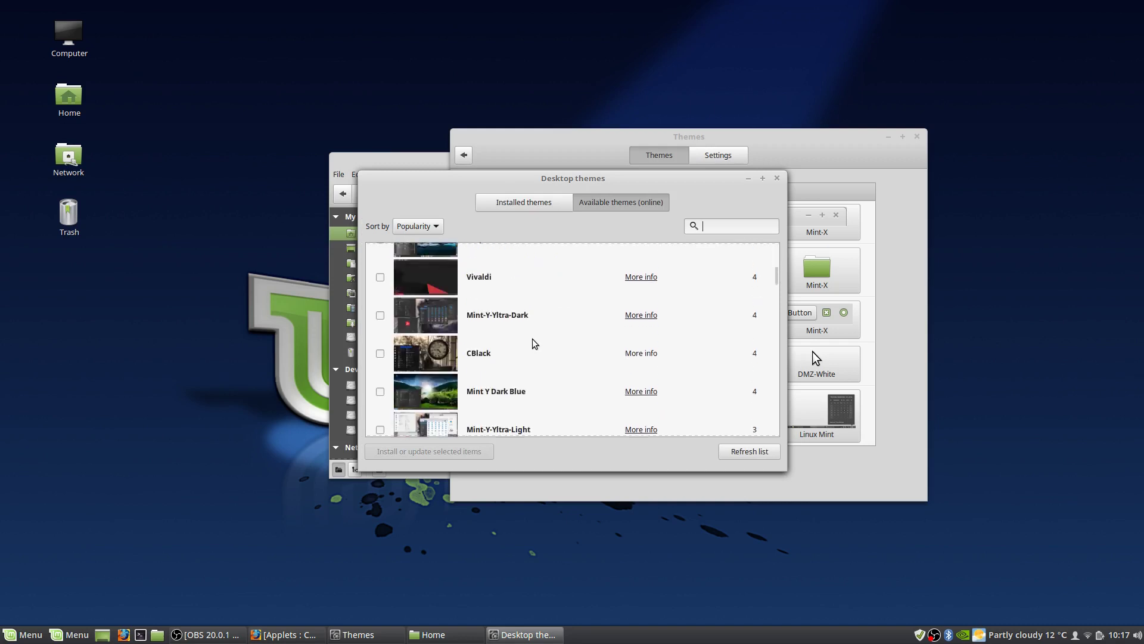
pyautogui.scroll(-5, 535, 342)
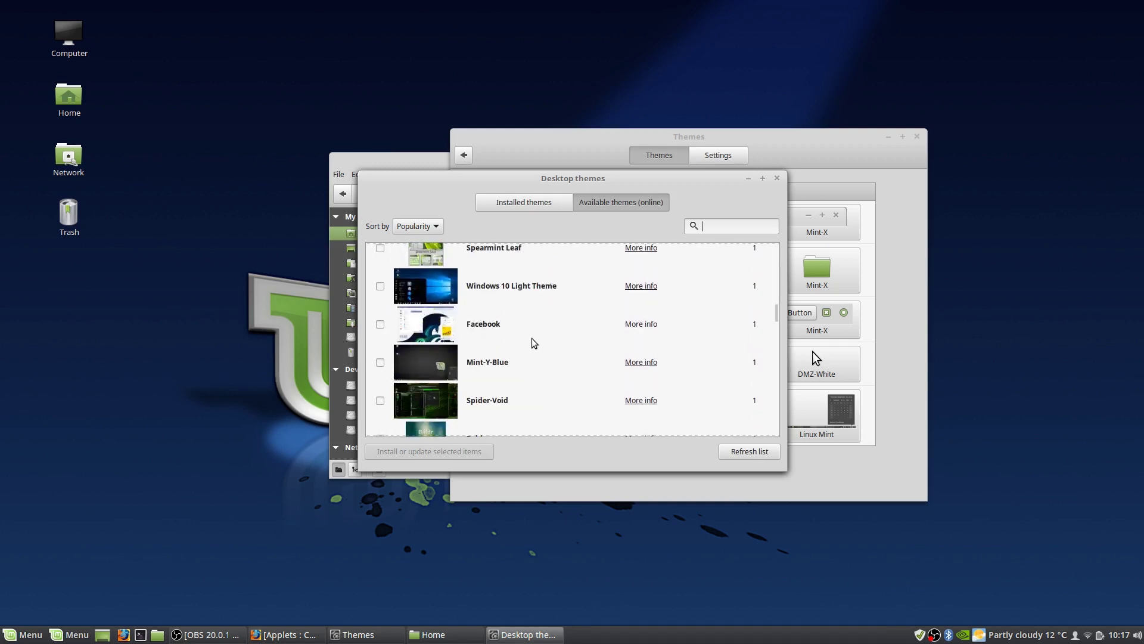
pyautogui.click(380, 285)
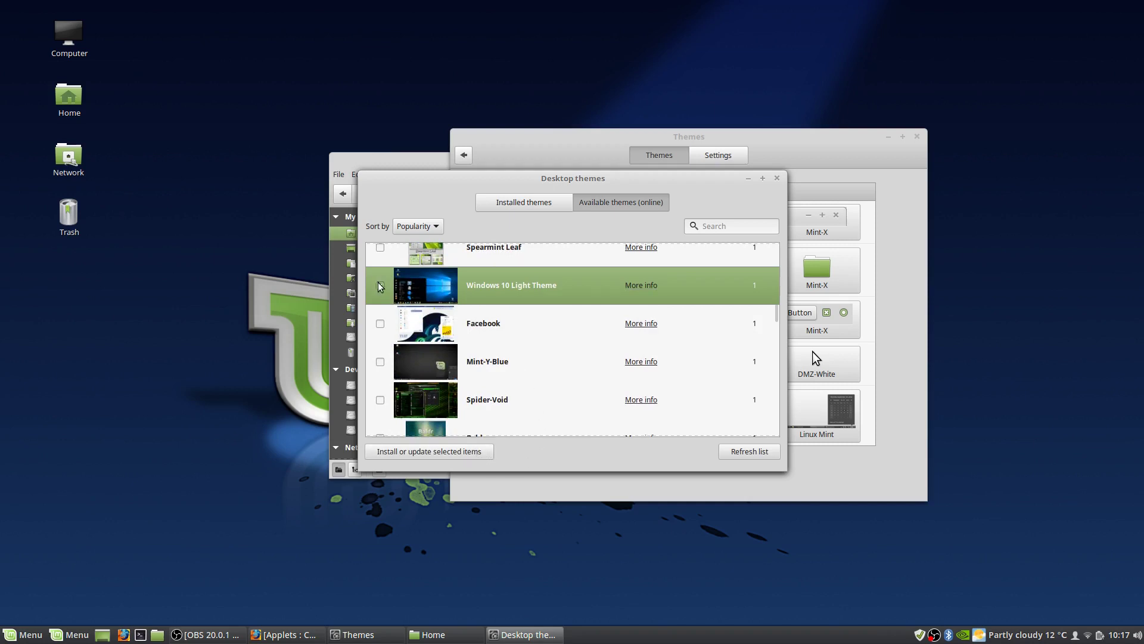
pyautogui.click(476, 444)
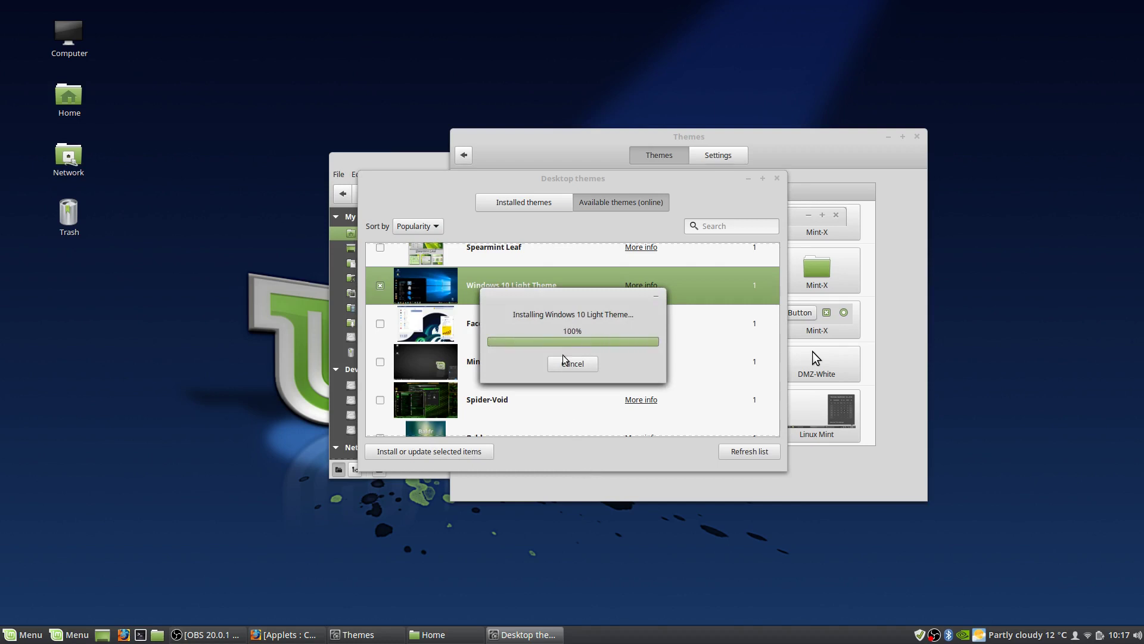
# - Apply the installed Windows 10 desktop theme
pyautogui.click(530, 203)
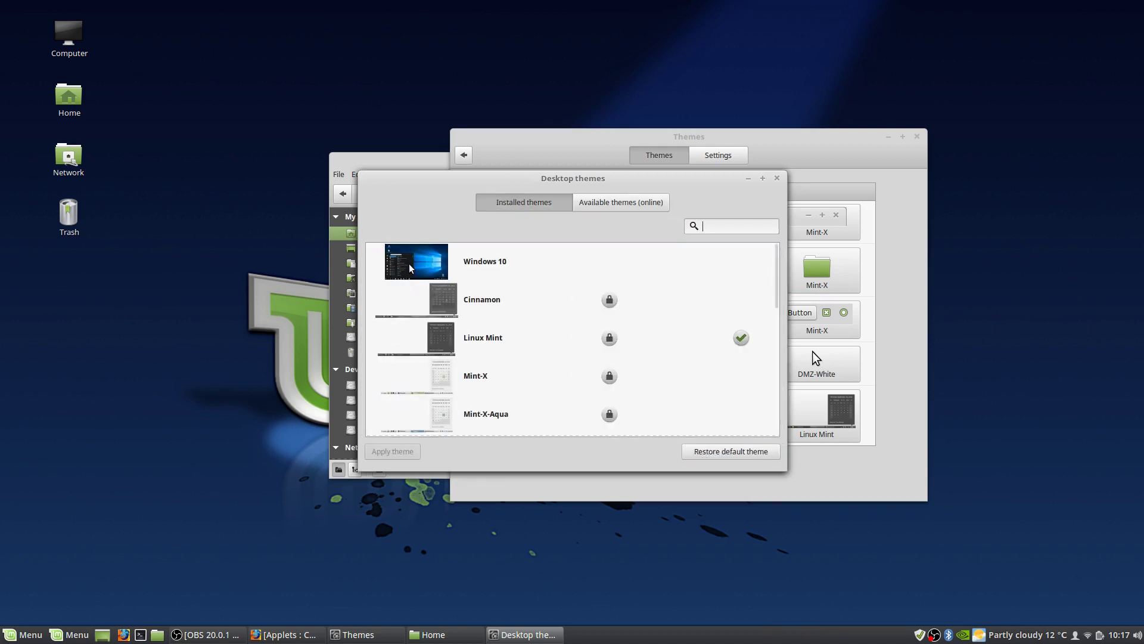
pyautogui.click(411, 268)
pyautogui.click(409, 454)
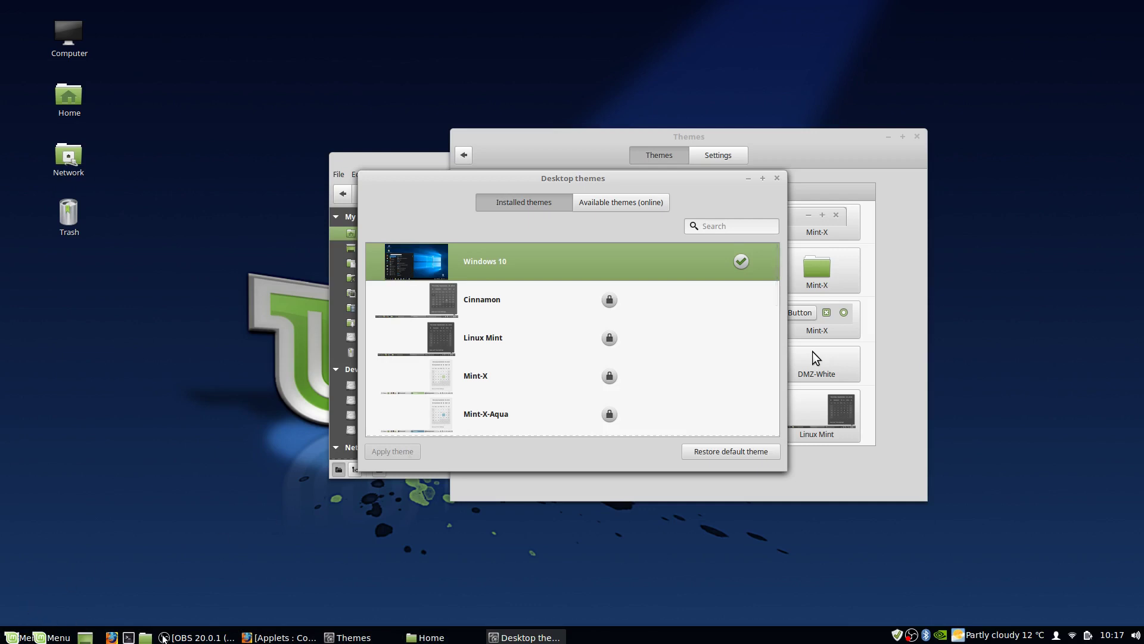
# - View the applications menu in the Windows 10 theme, and close the menu and the Desktop themes window
pyautogui.click(14, 636)
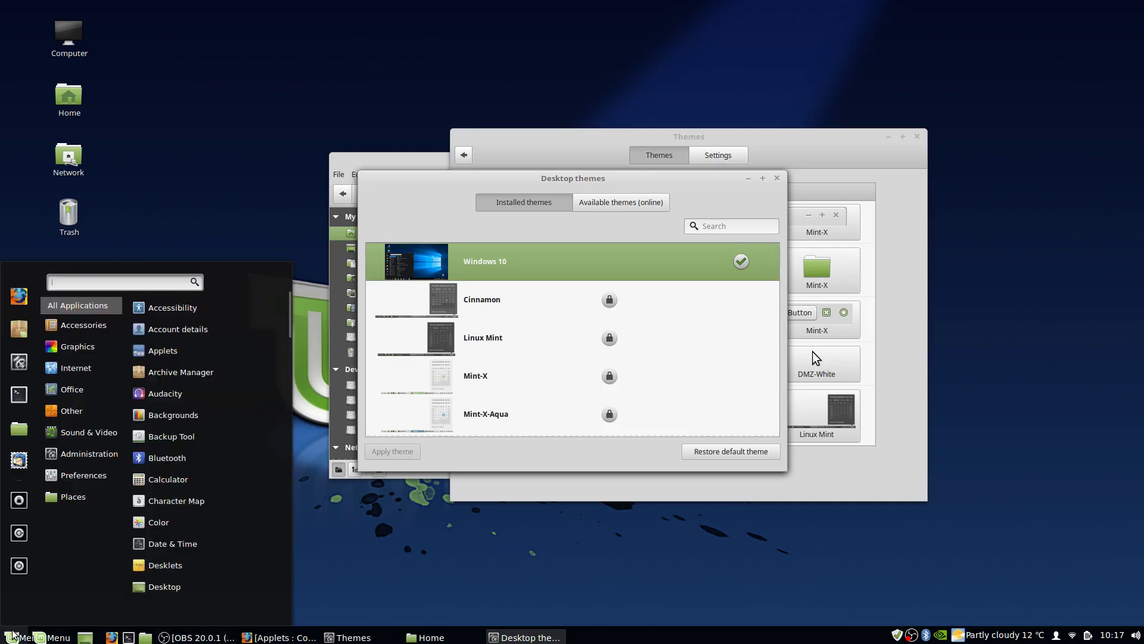
pyautogui.click(13, 637)
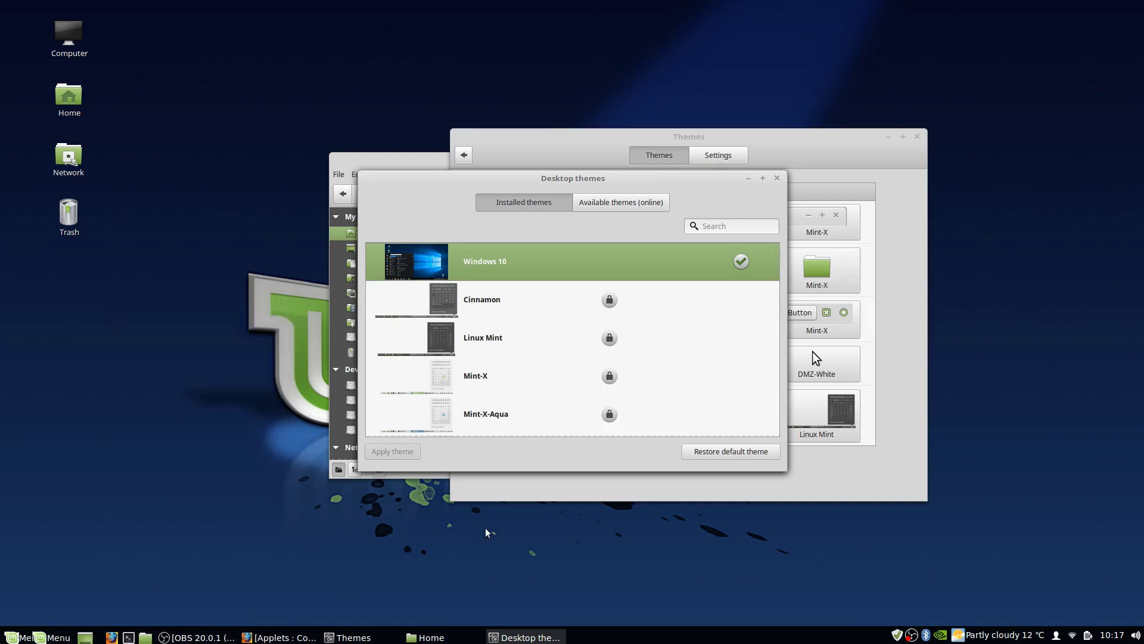
pyautogui.click(776, 178)
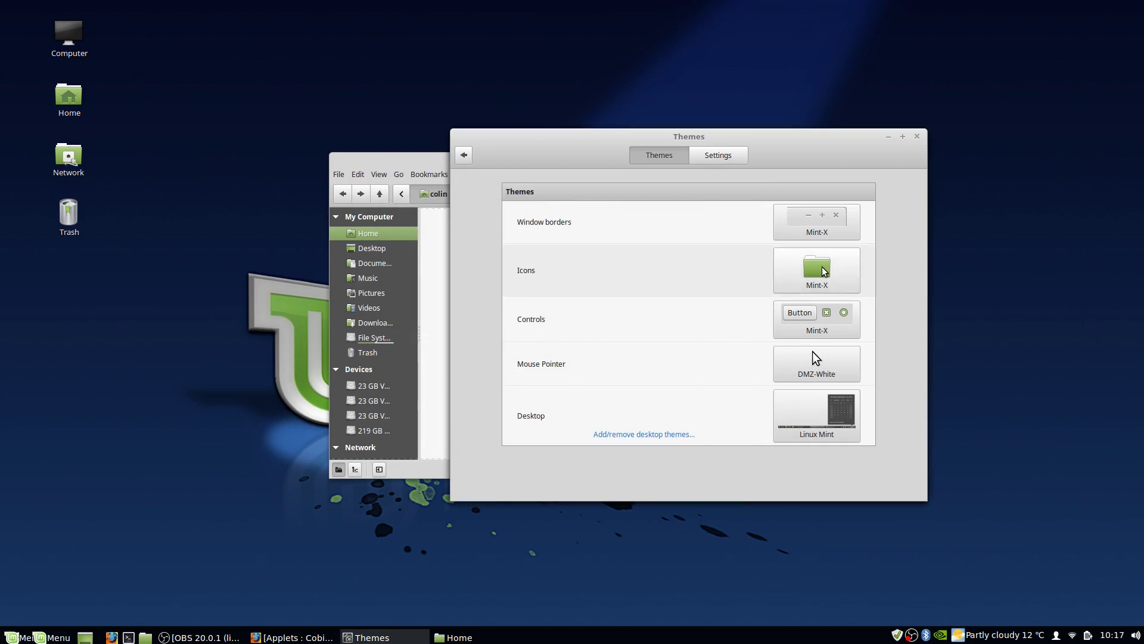
# - Set the window borders to Windows 10 and view the border choices once more
pyautogui.click(820, 214)
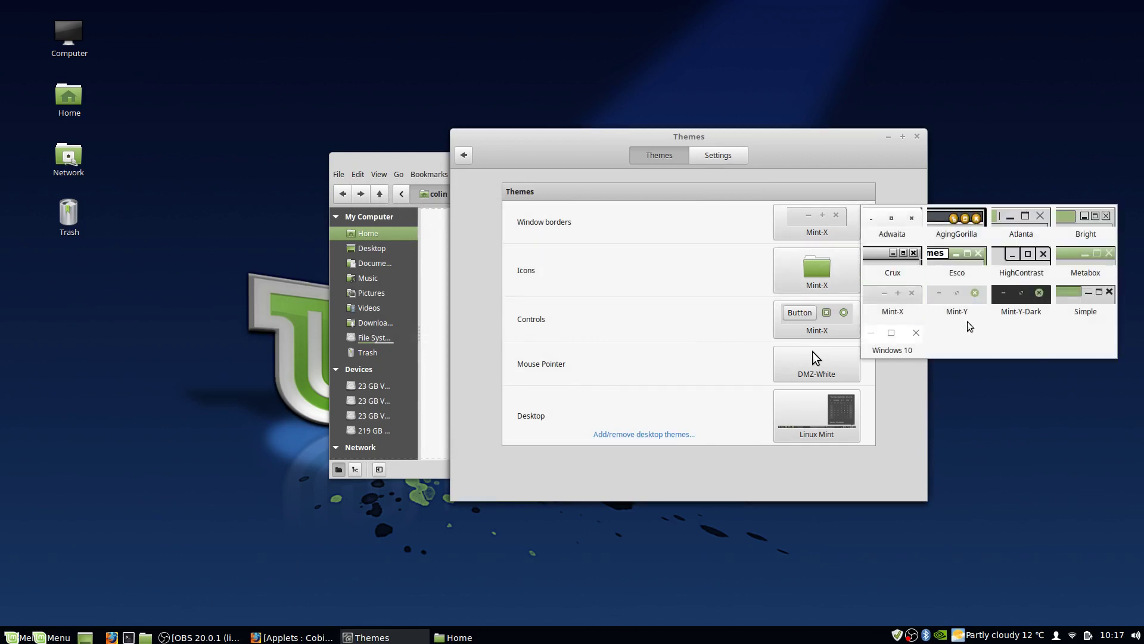
pyautogui.click(928, 341)
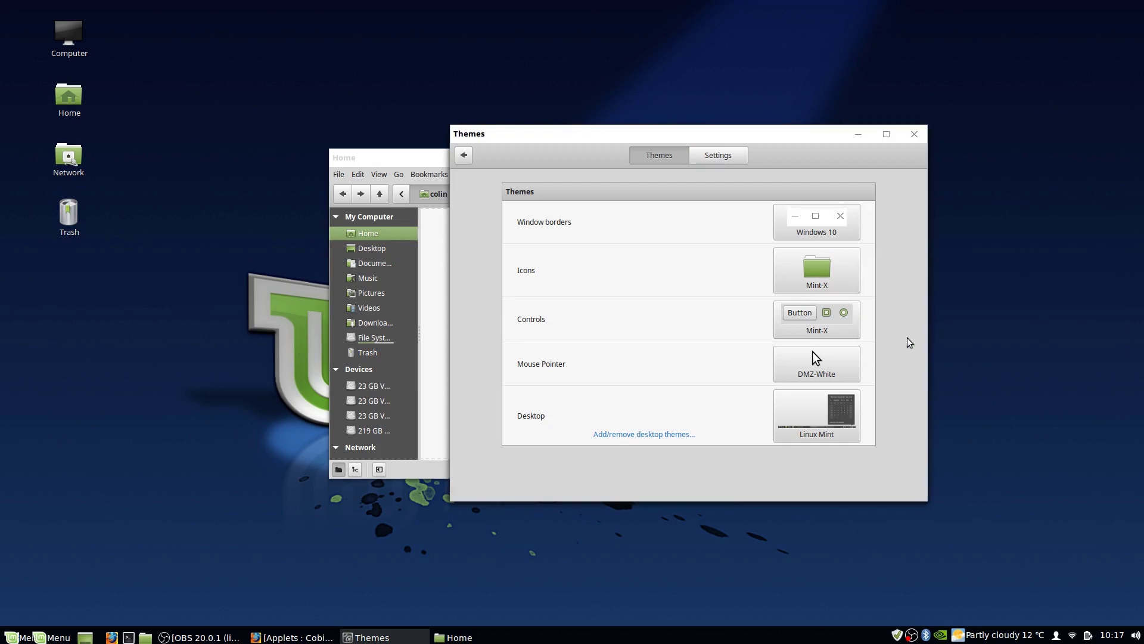
pyautogui.click(834, 223)
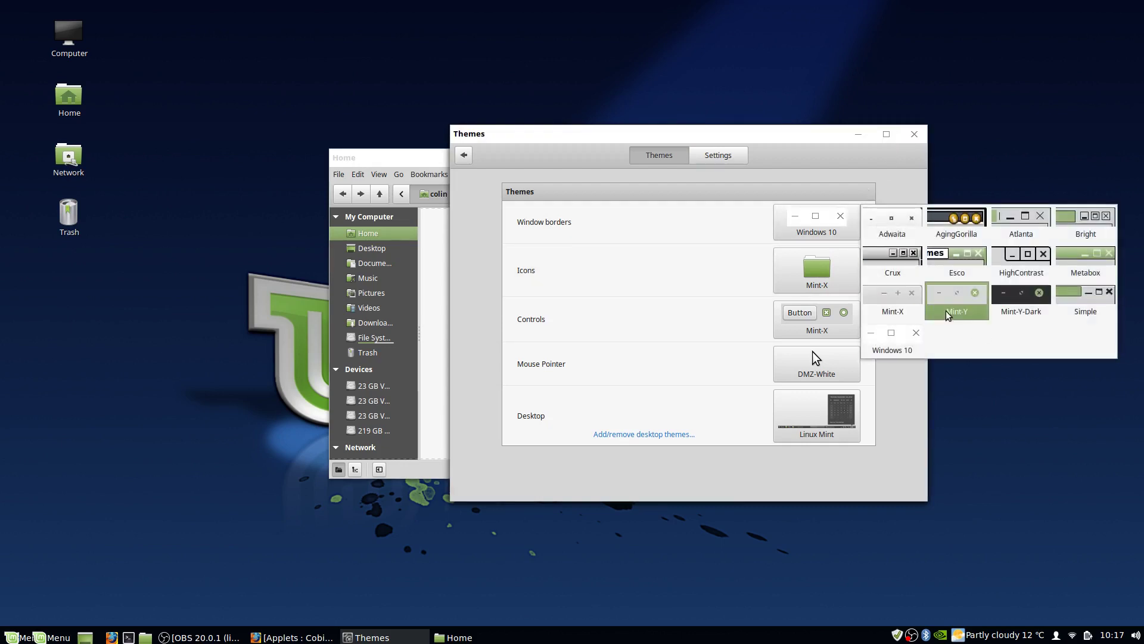
pyautogui.click(1015, 145)
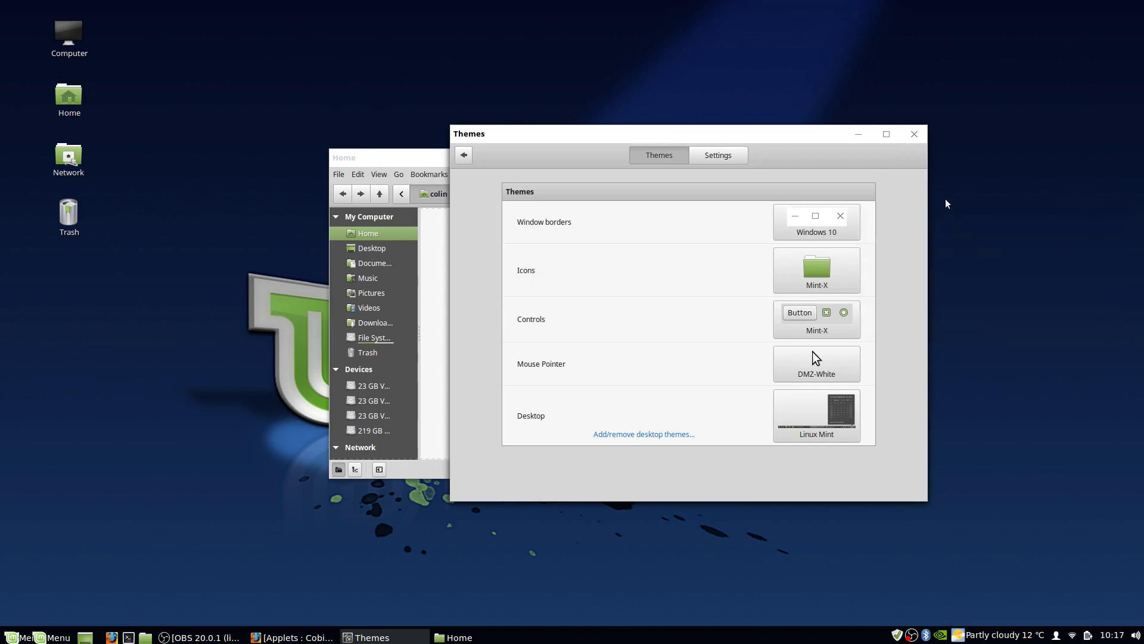
# - View the icon theme choices without changing them, and close the Themes window
pyautogui.click(801, 279)
pyautogui.click(737, 277)
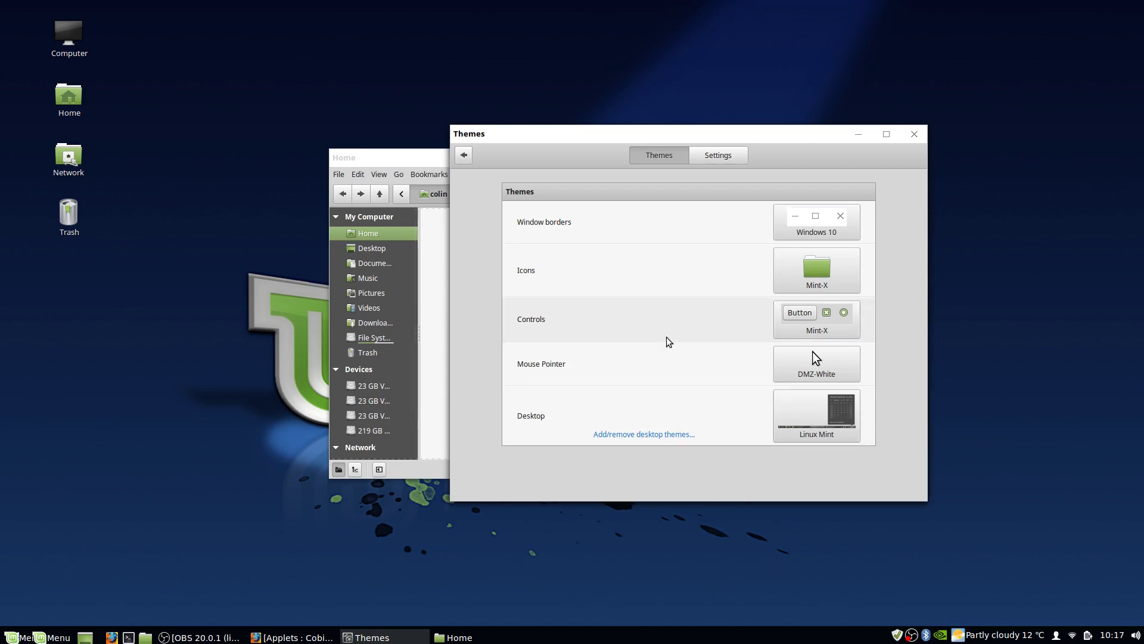
pyautogui.click(914, 133)
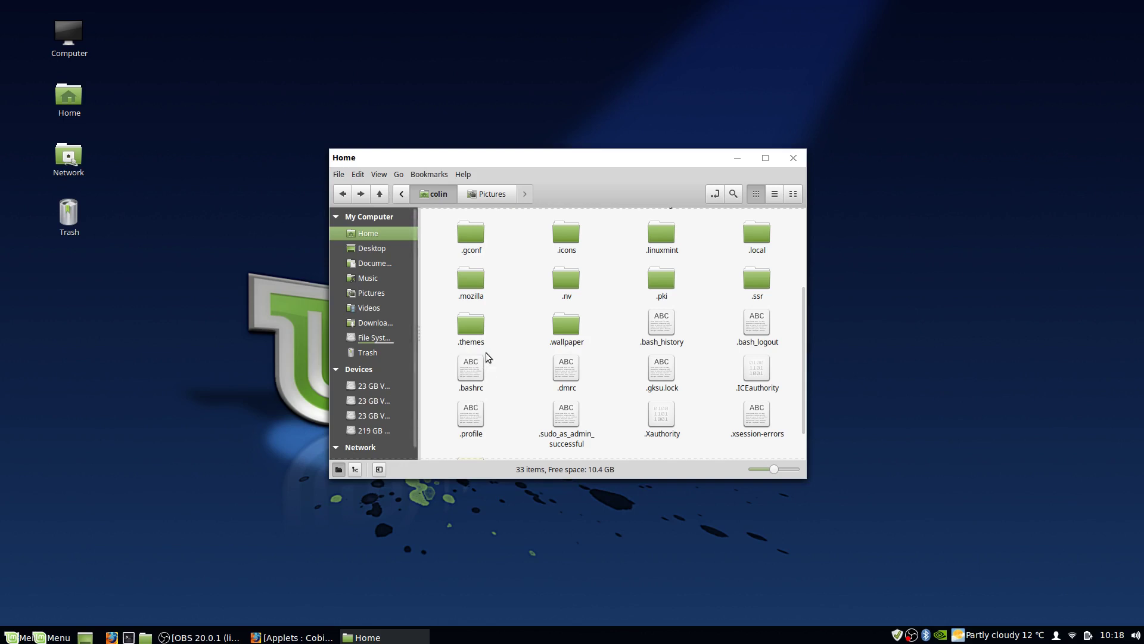
# - Open System Settings and look through the Accessibility keyboard and typing assistance options and the Date & Time page
pyautogui.click(11, 637)
pyautogui.click(19, 374)
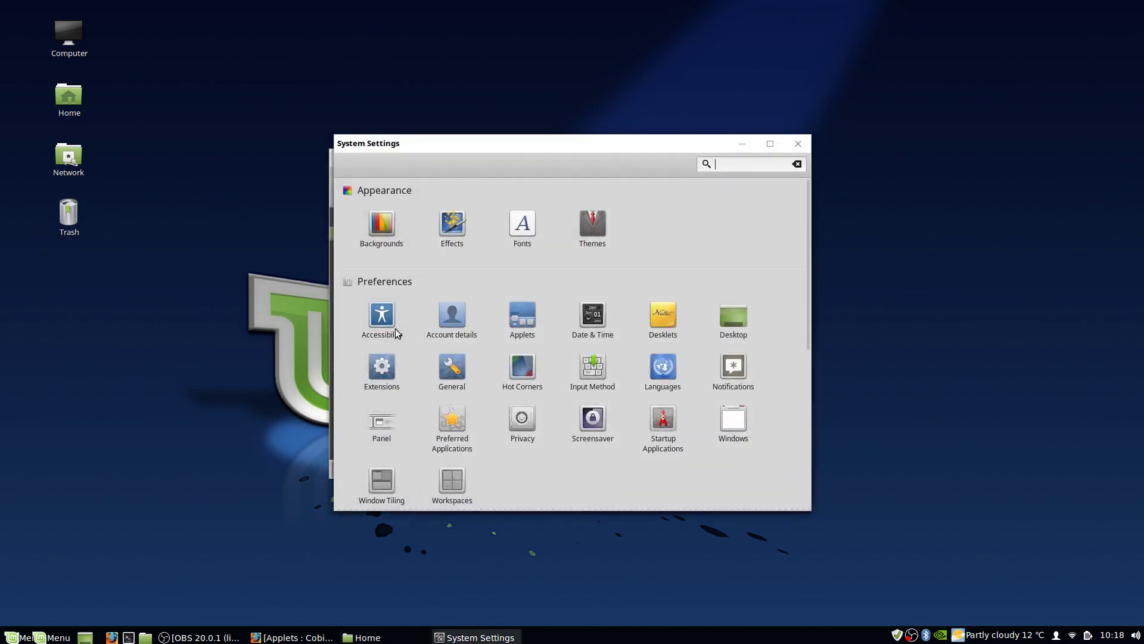
pyautogui.click(377, 323)
pyautogui.click(537, 169)
pyautogui.click(600, 167)
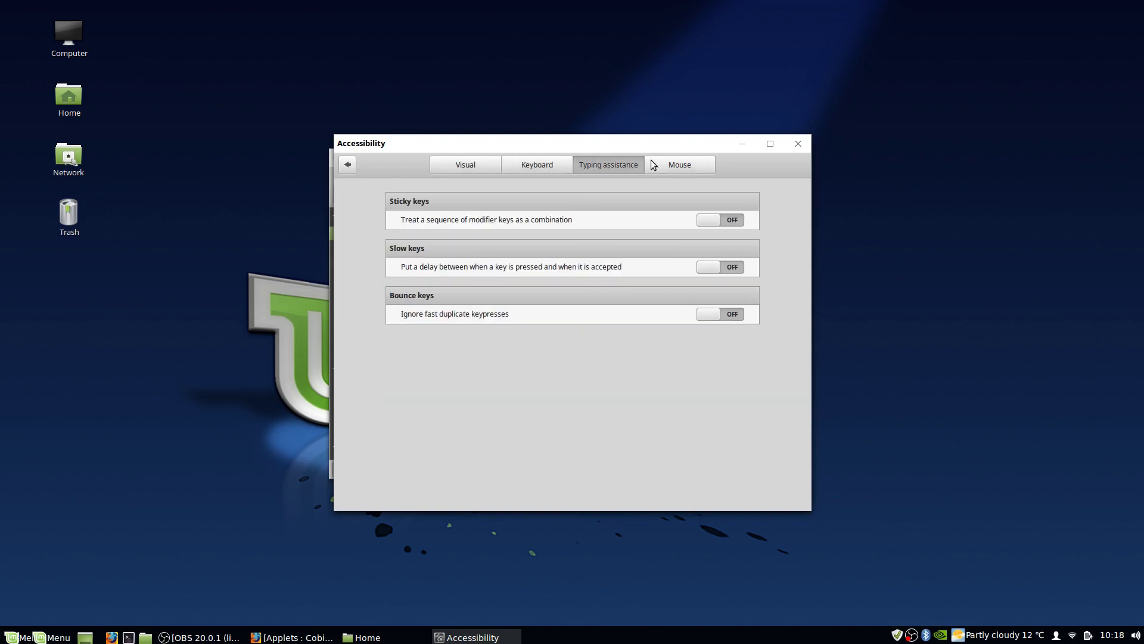
pyautogui.click(349, 167)
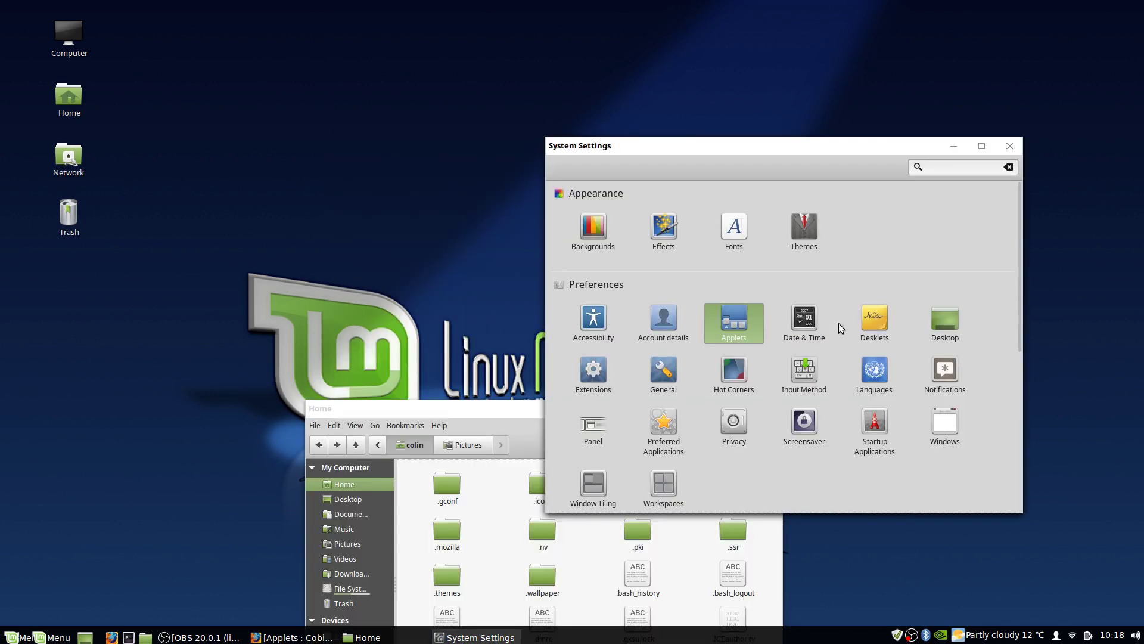
pyautogui.click(806, 319)
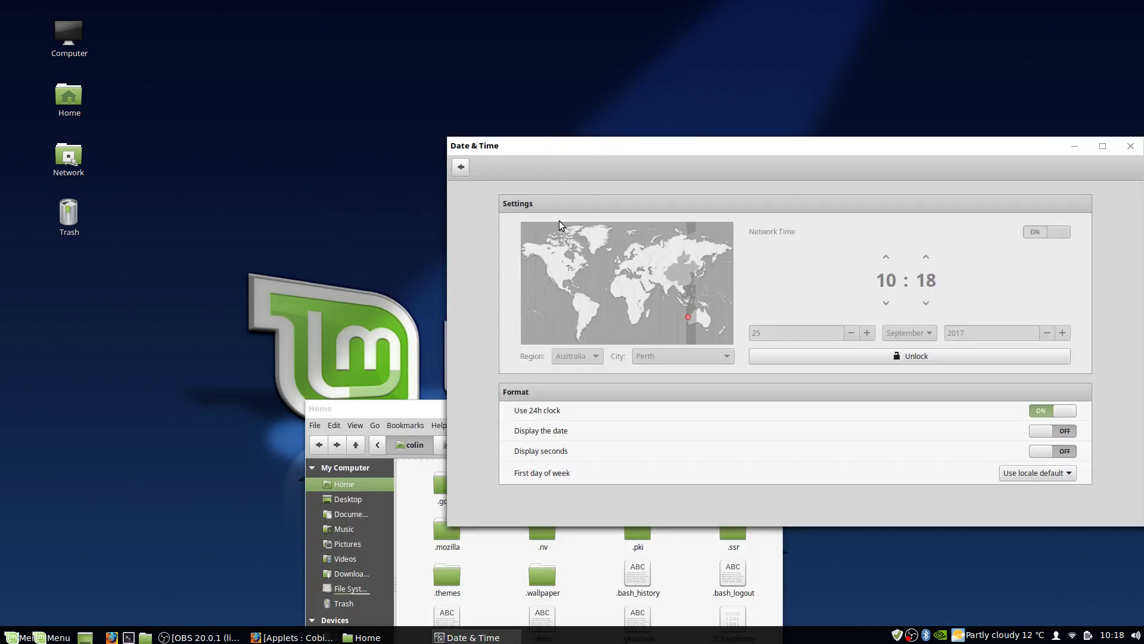
pyautogui.click(461, 168)
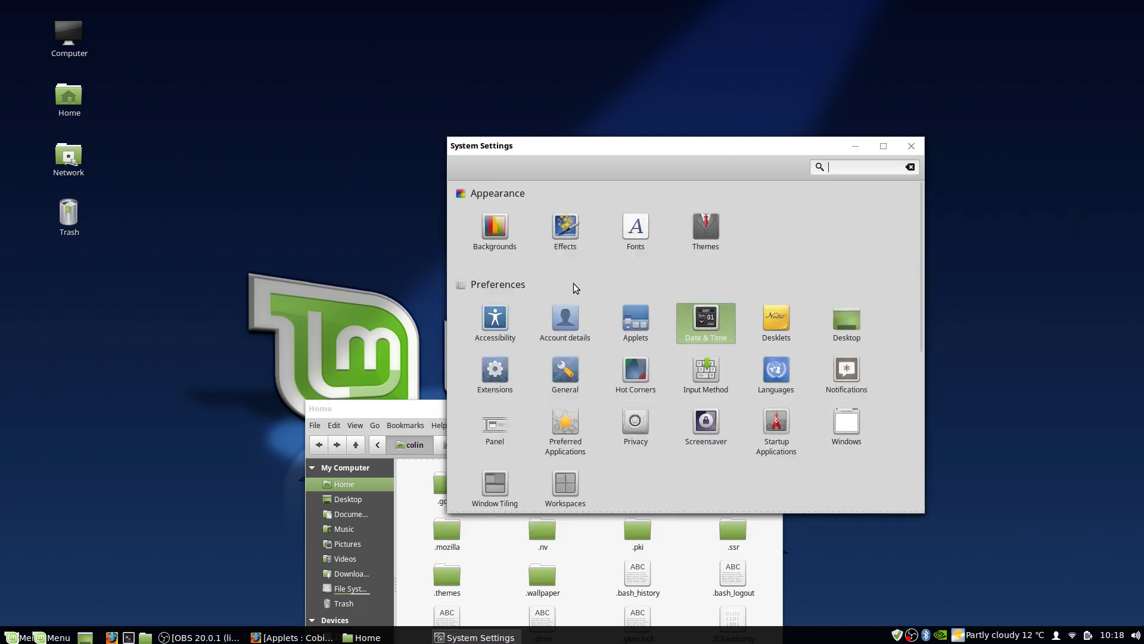
# - Open the Desklets settings and add the Digital photo frame desklet to the desktop
pyautogui.click(772, 325)
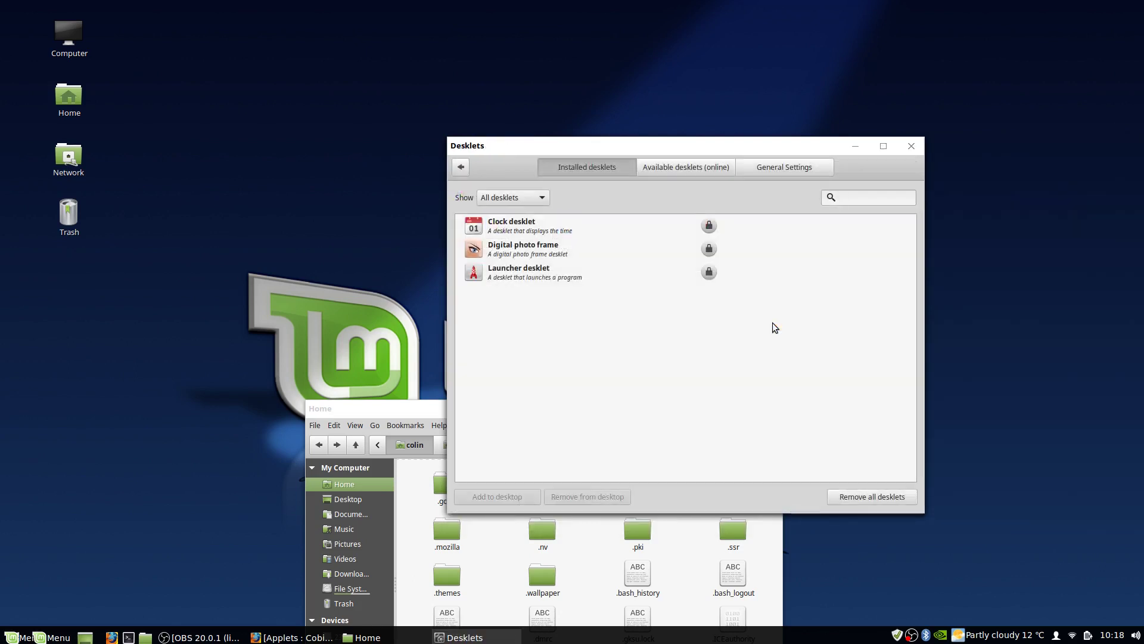
pyautogui.click(516, 258)
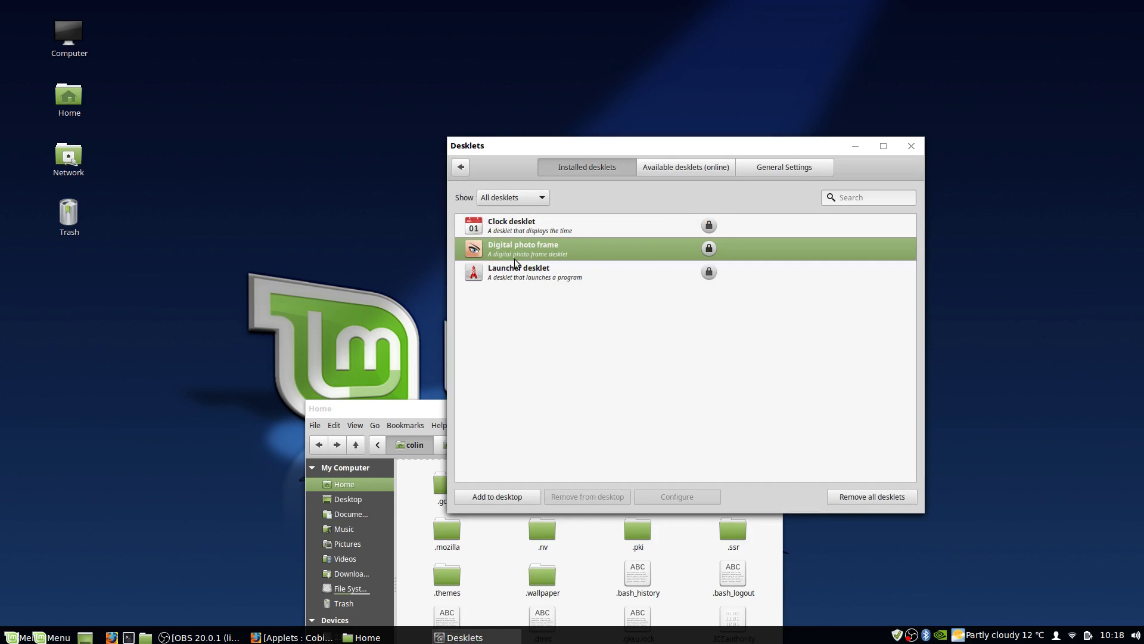
pyautogui.click(513, 496)
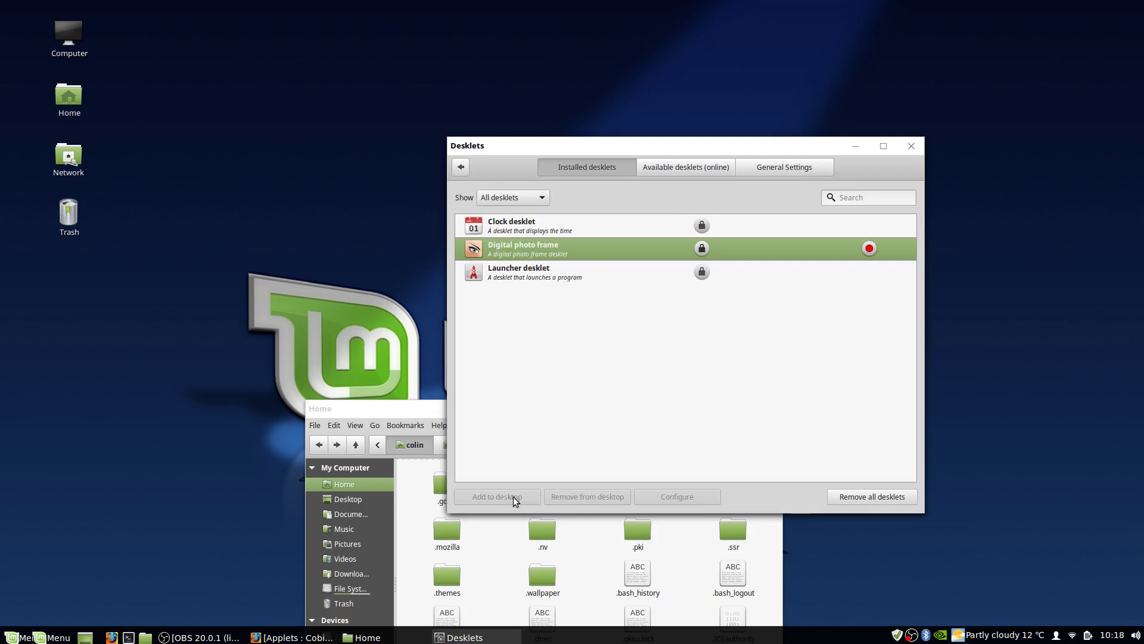
# - Add the Clock desklet and place it in the upper-right corner of the desktop
pyautogui.click(508, 228)
pyautogui.click(499, 496)
pyautogui.moveTo(176, 106); pyautogui.dragTo(1036, 70)
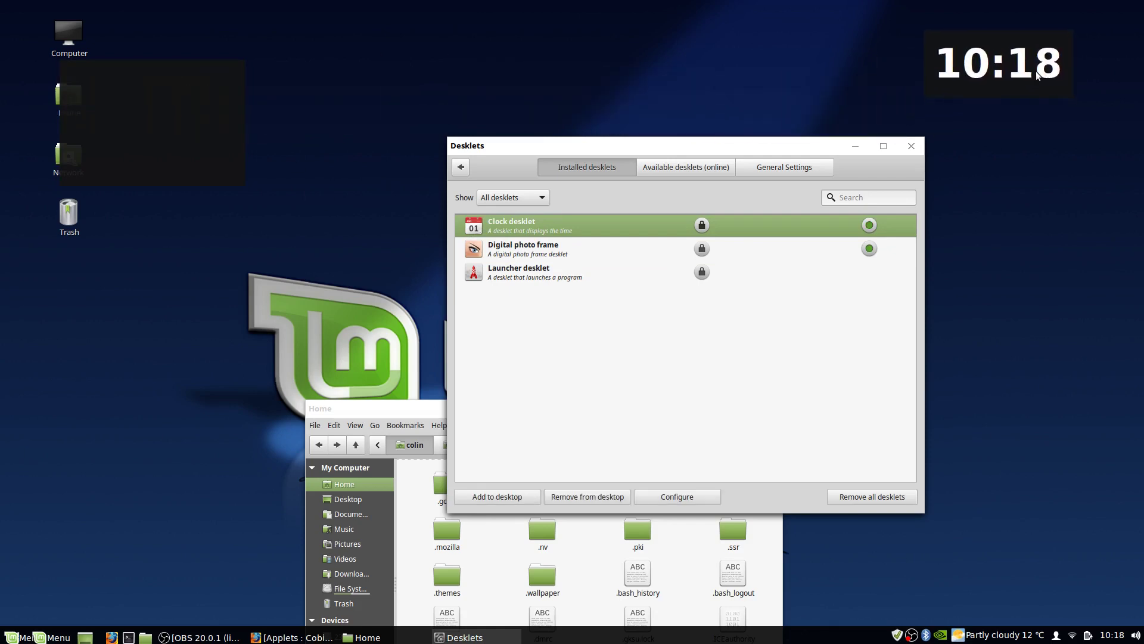
# - View the Clock desklet's configuration options and close them unchanged
pyautogui.rightClick(998, 61)
pyautogui.click(844, 81)
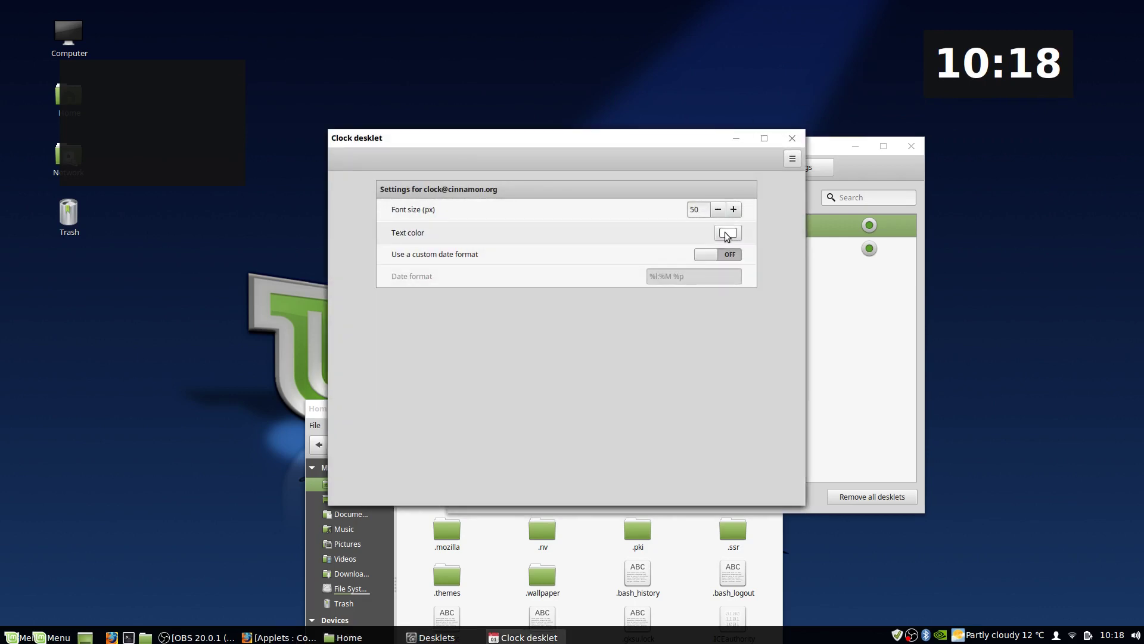
pyautogui.click(791, 139)
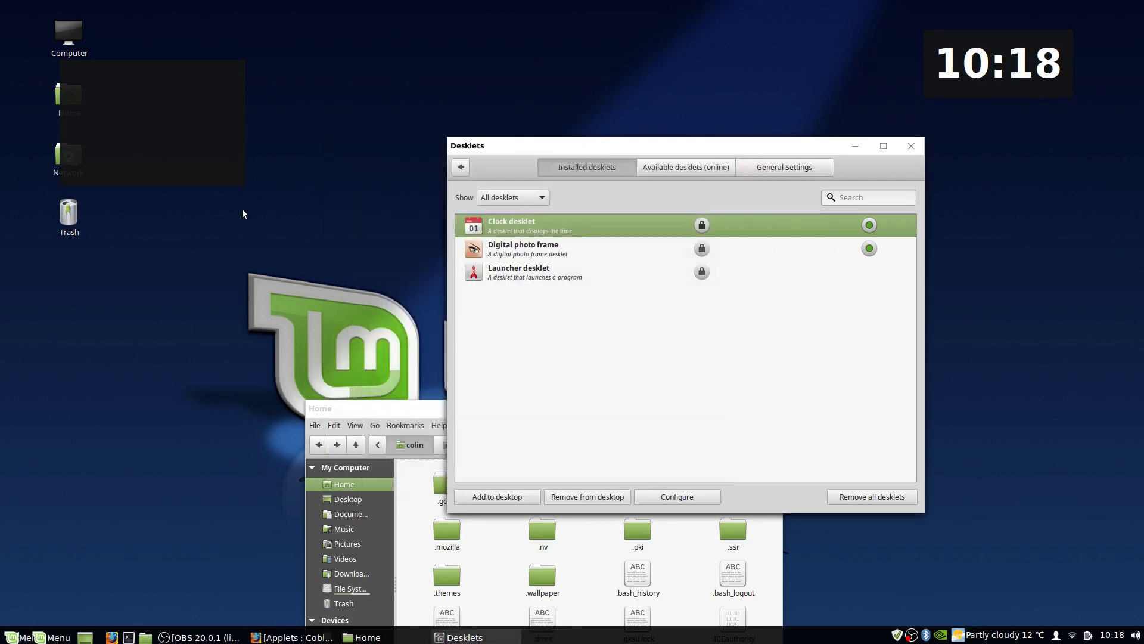
# - Configure the Digital photo frame desklet to show images from the Pictures folder
pyautogui.rightClick(166, 112)
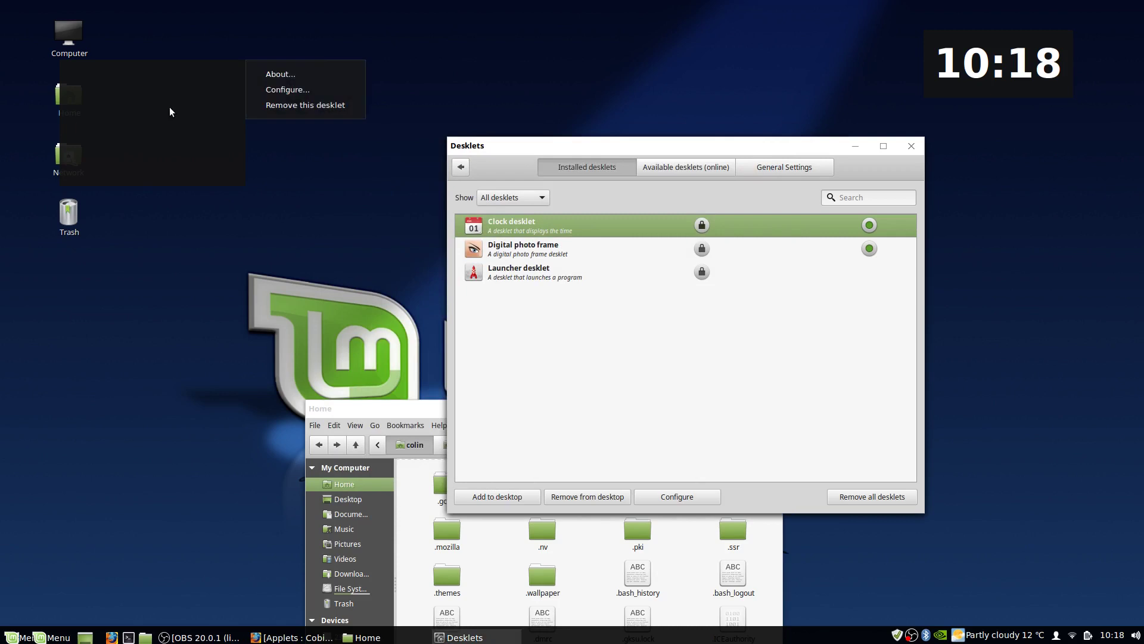
pyautogui.click(283, 90)
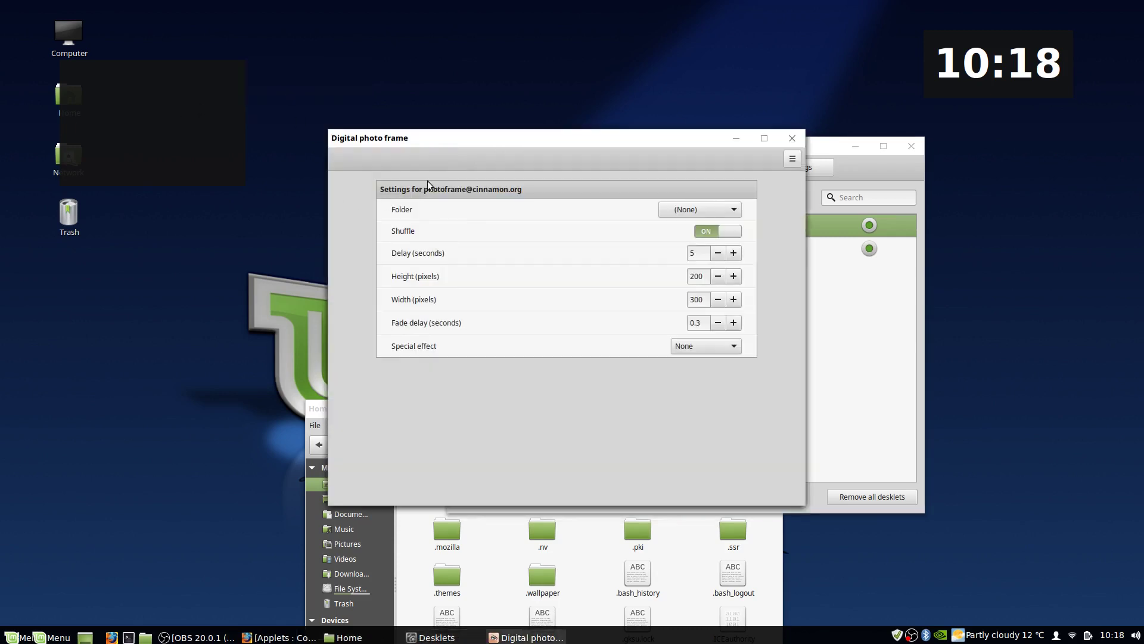
pyautogui.moveTo(499, 142); pyautogui.dragTo(464, 113)
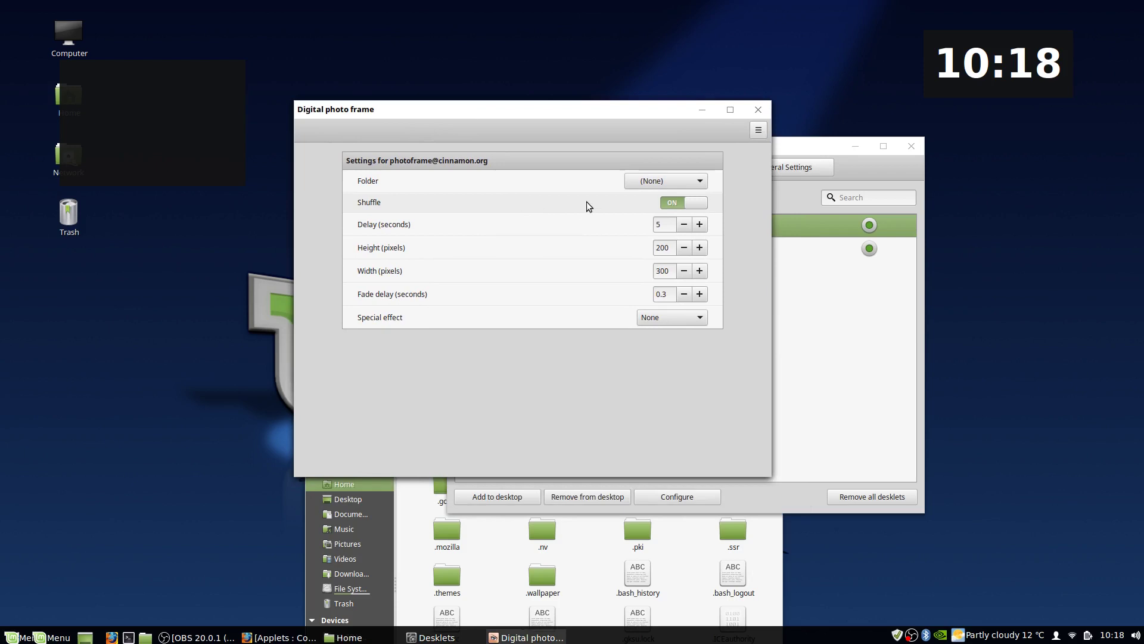
pyautogui.click(645, 181)
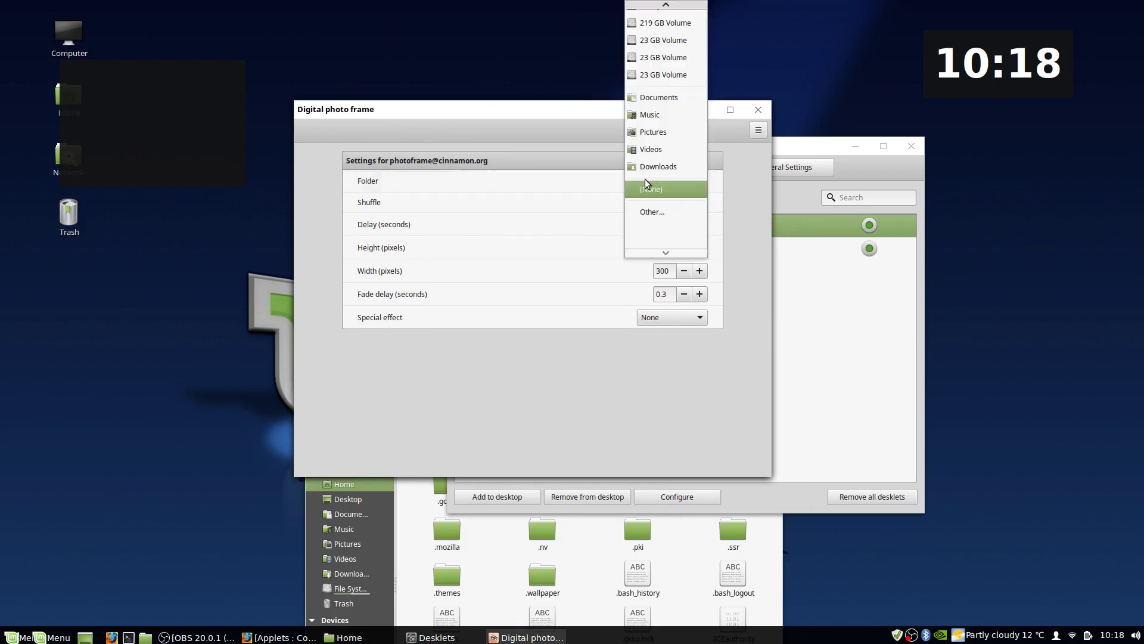
pyautogui.click(661, 133)
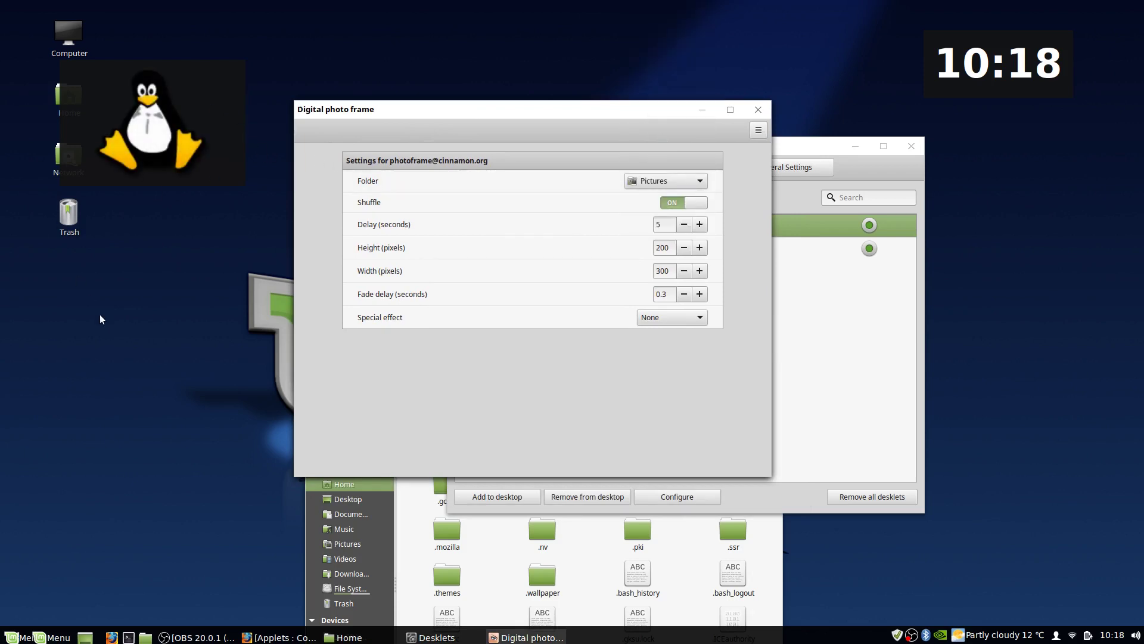
# - Set the Digital photo frame desklet's image folder to (None) and close its configuration
pyautogui.moveTo(430, 127); pyautogui.dragTo(466, 160)
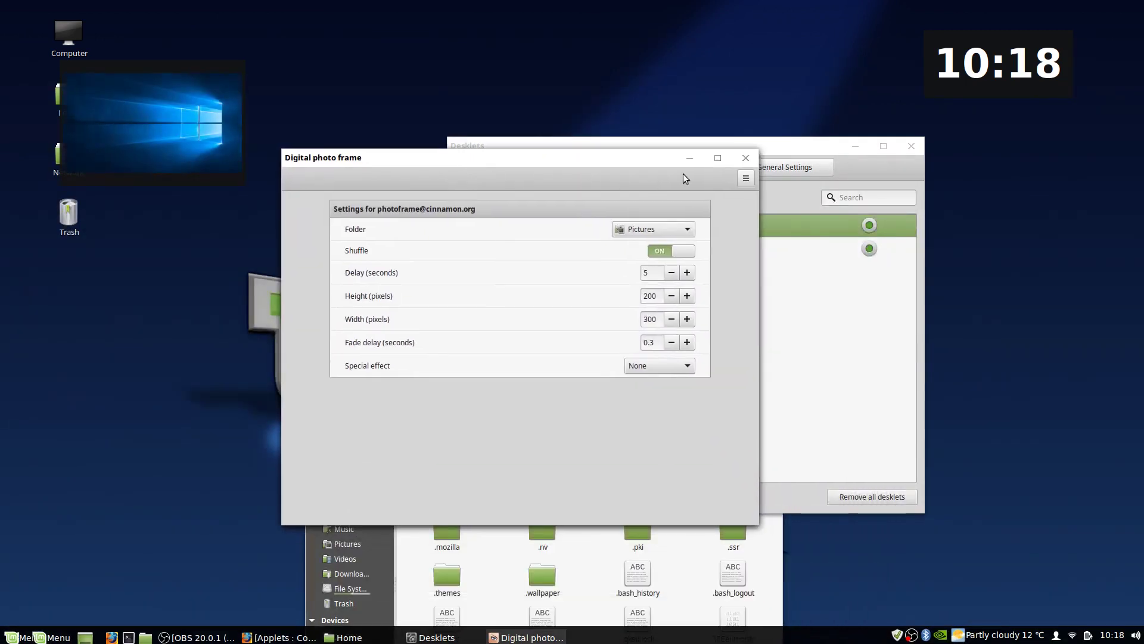
pyautogui.rightClick(163, 114)
pyautogui.click(288, 89)
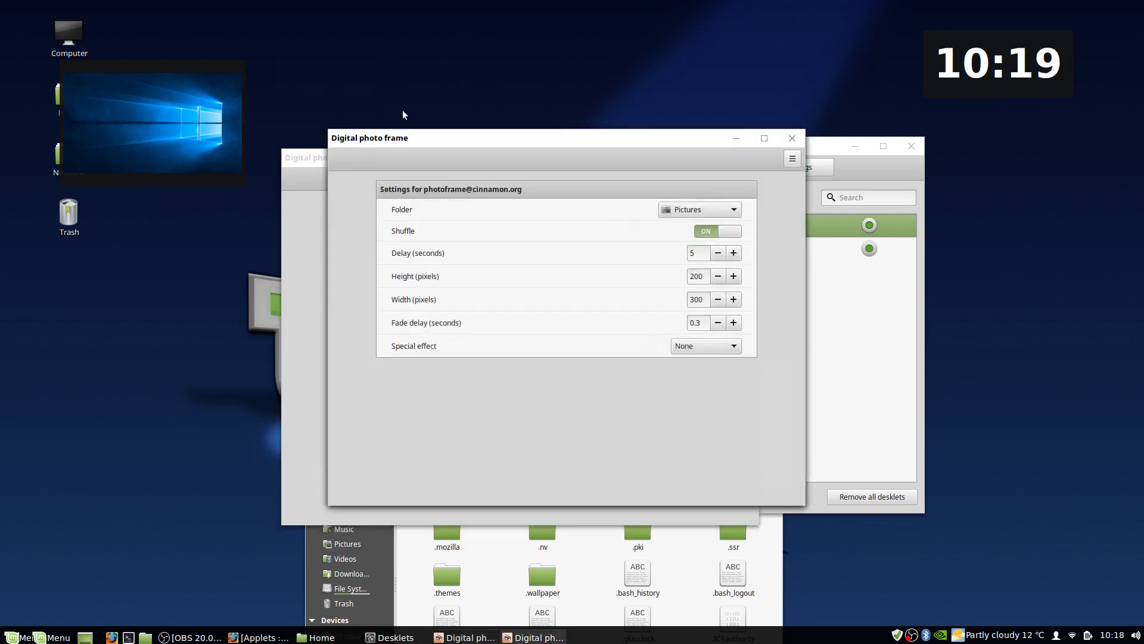
pyautogui.click(790, 141)
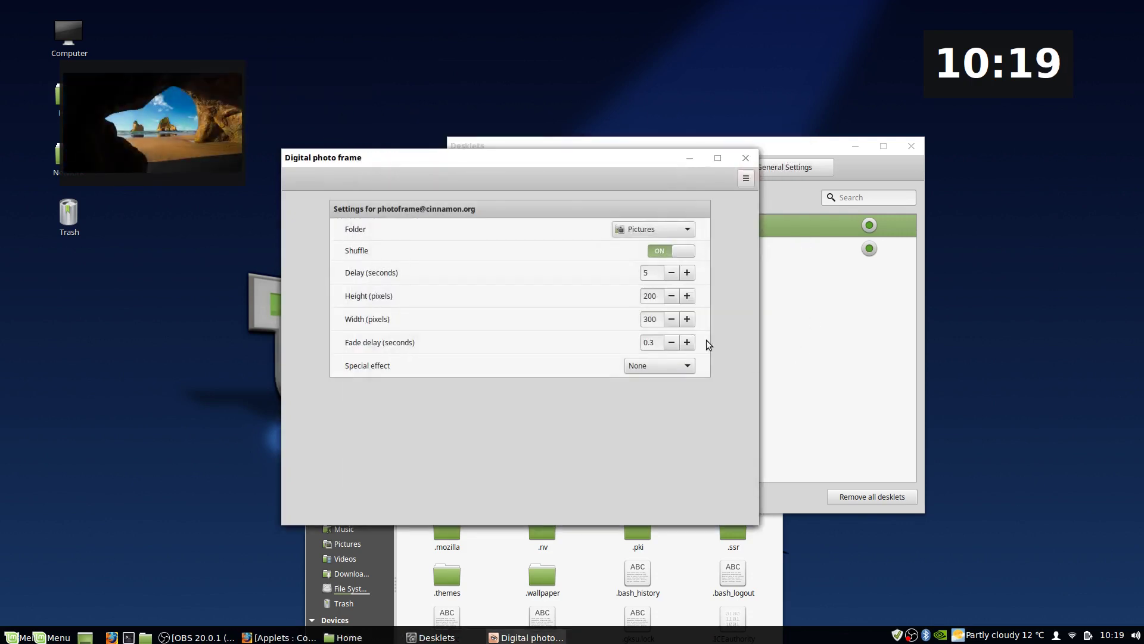
pyautogui.click(661, 233)
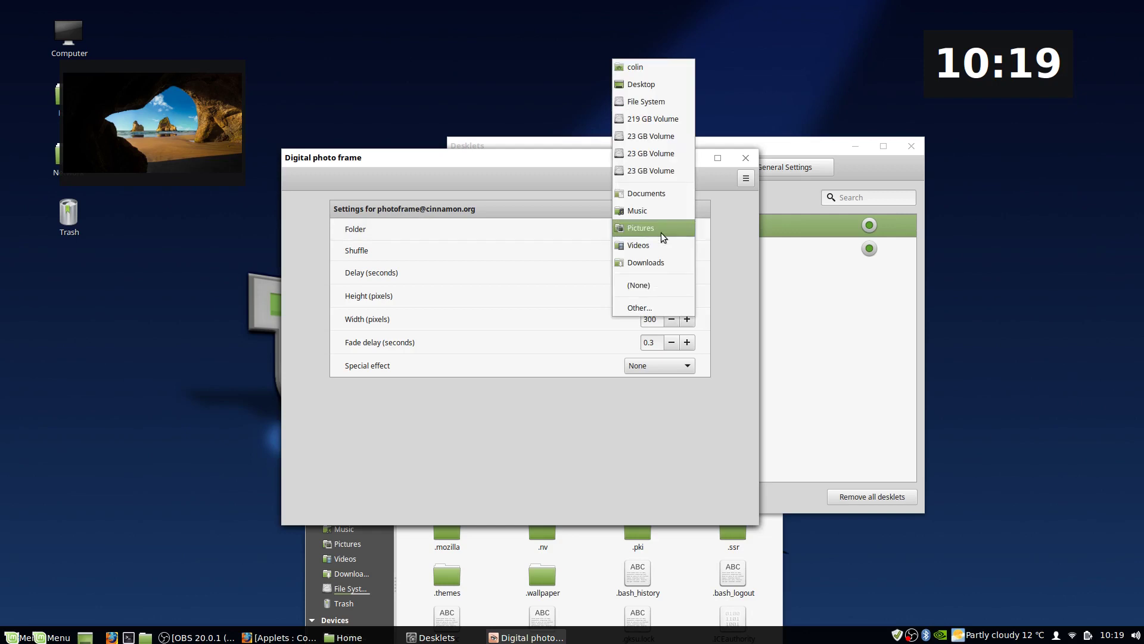
pyautogui.click(653, 281)
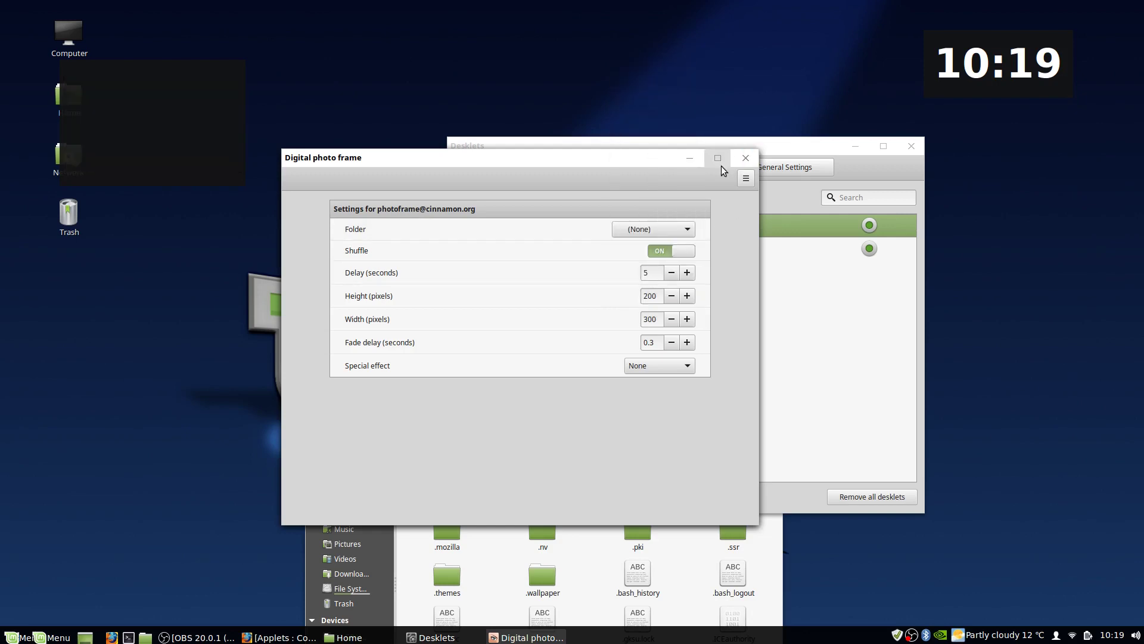
pyautogui.click(746, 157)
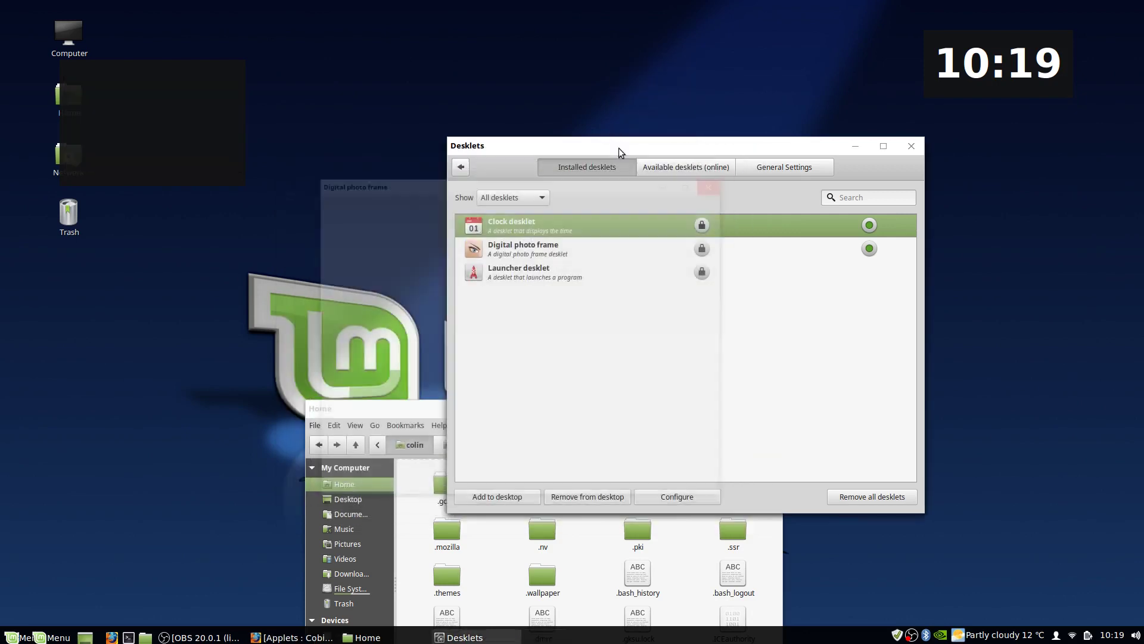
# - Remove the Digital photo frame and Clock desklets from the desktop
pyautogui.rightClick(172, 109)
pyautogui.click(281, 108)
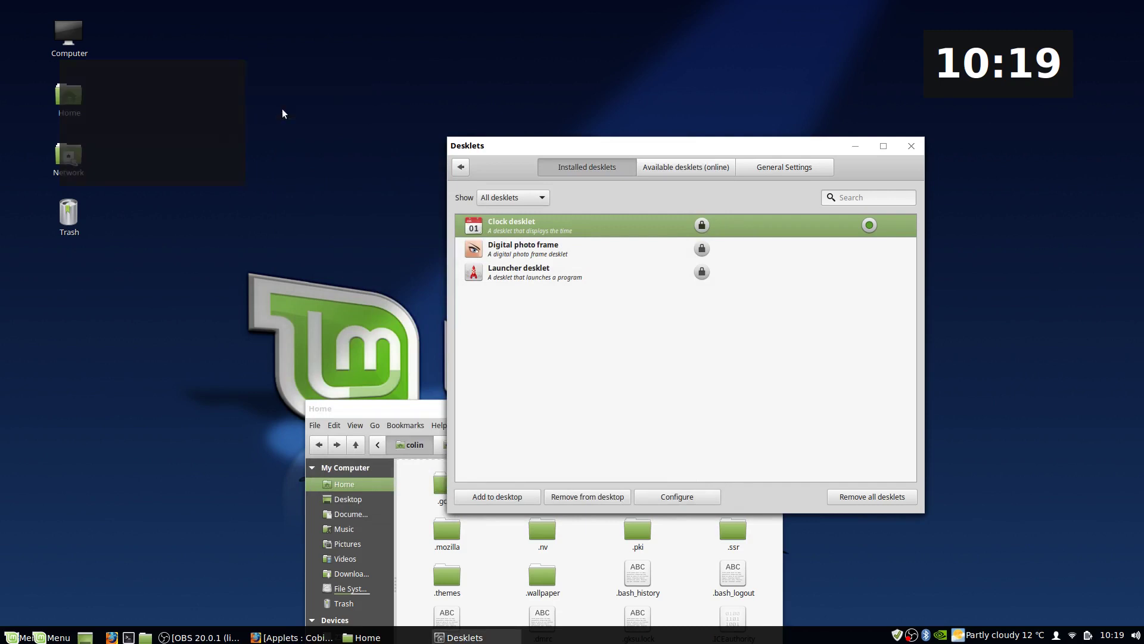
pyautogui.rightClick(893, 78)
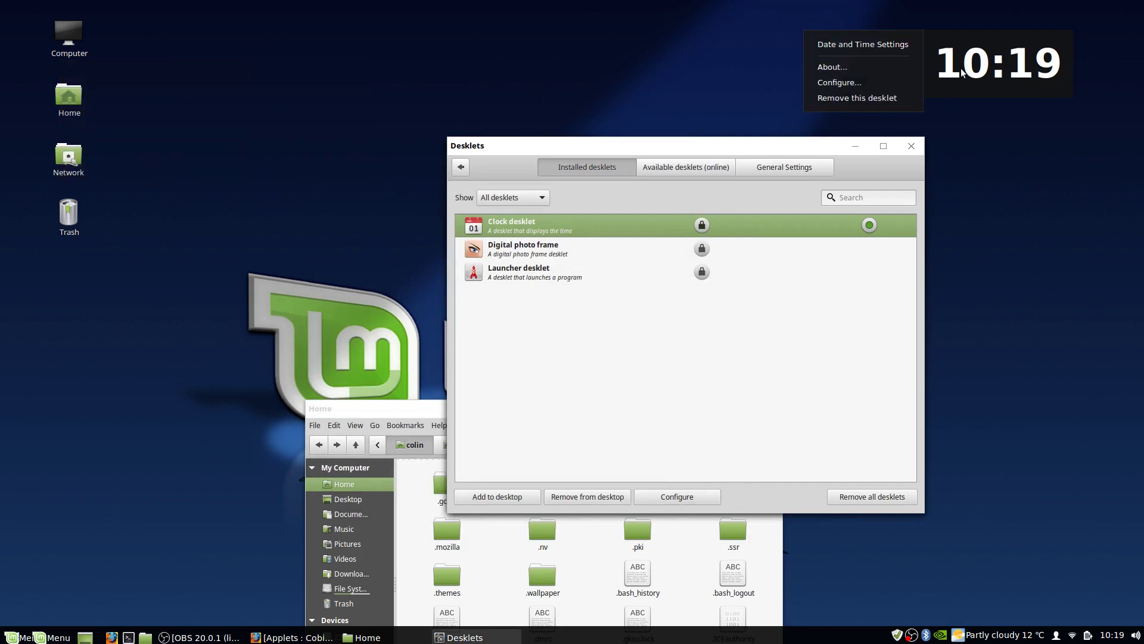
pyautogui.click(895, 98)
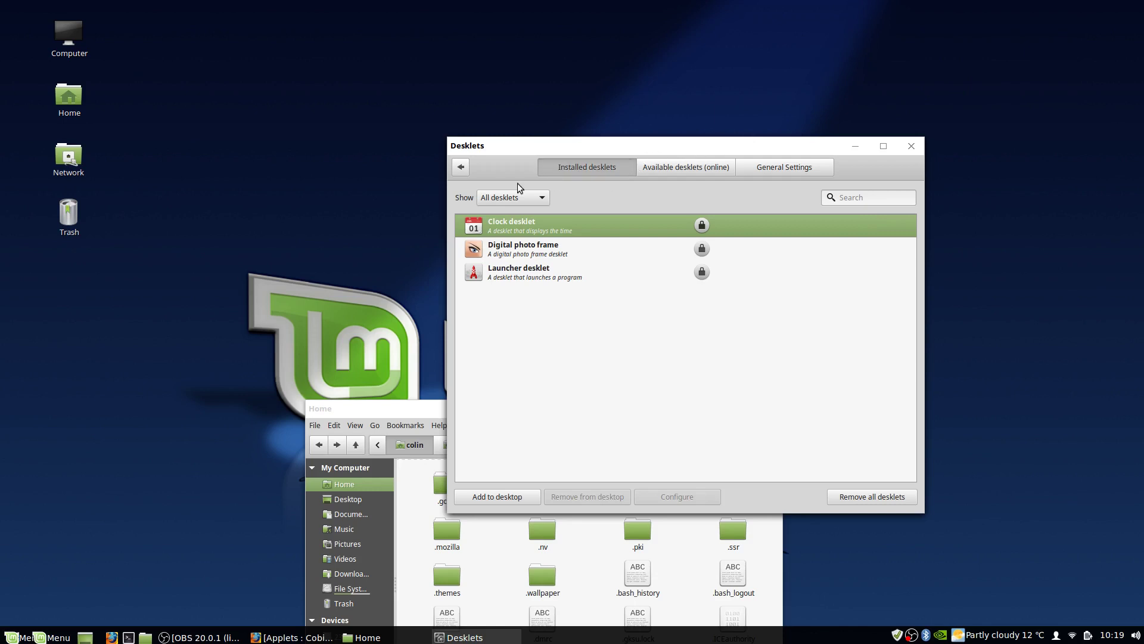
# - Open the Desktop settings and turn off the Computer, Home, Rubbish Bin, Mounted volumes and Network icons
pyautogui.click(462, 167)
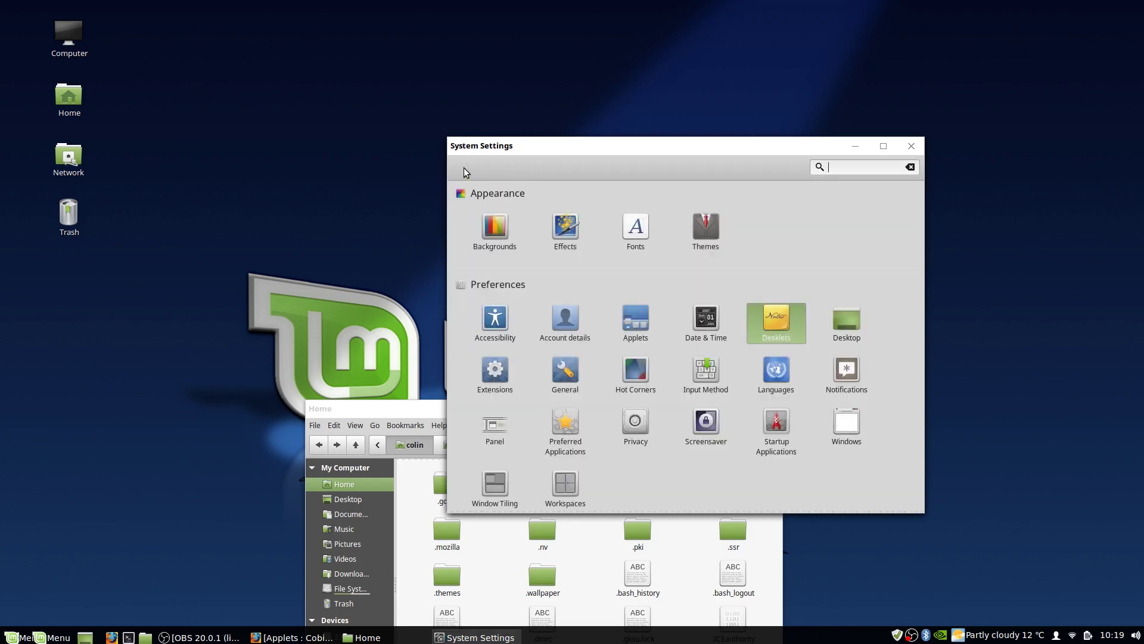
pyautogui.click(837, 317)
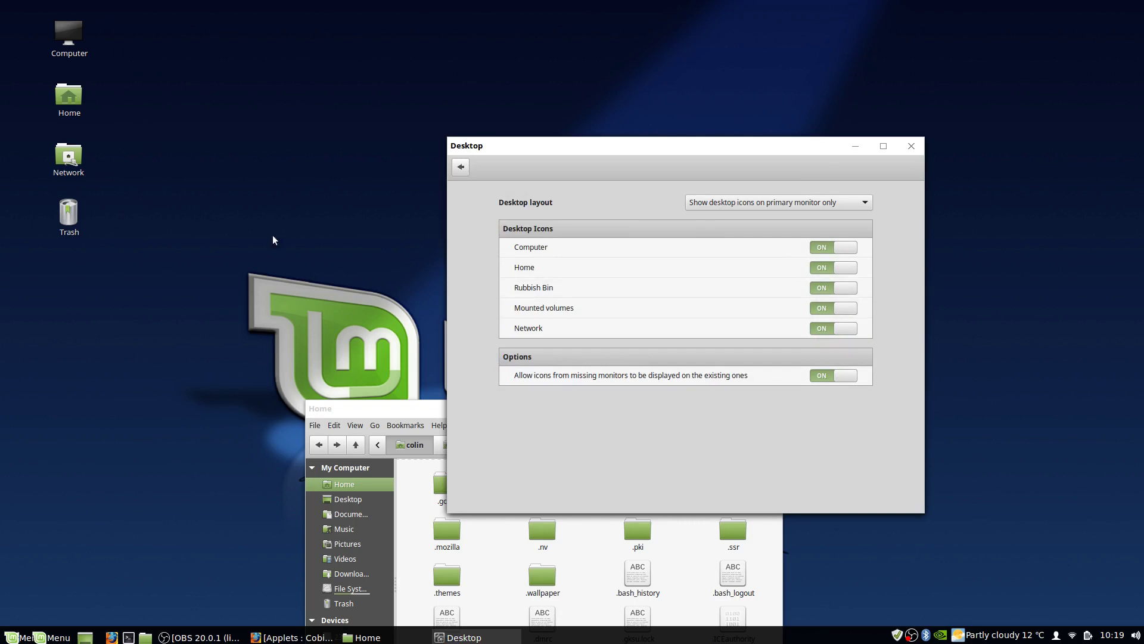
pyautogui.click(828, 248)
pyautogui.click(826, 266)
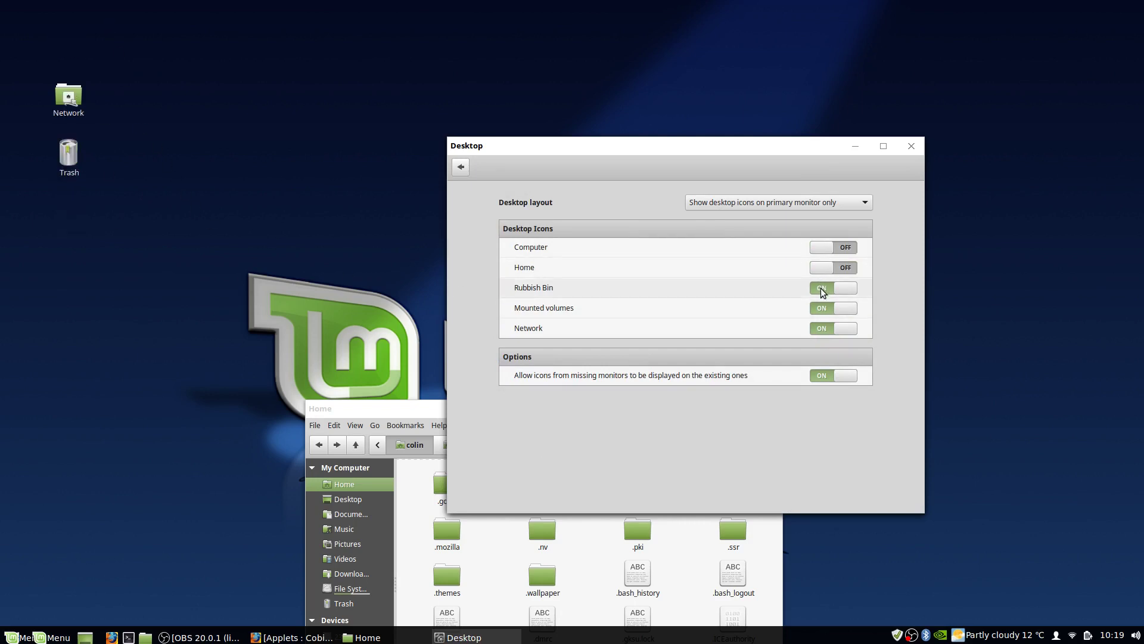
pyautogui.click(822, 289)
pyautogui.click(822, 309)
pyautogui.click(820, 328)
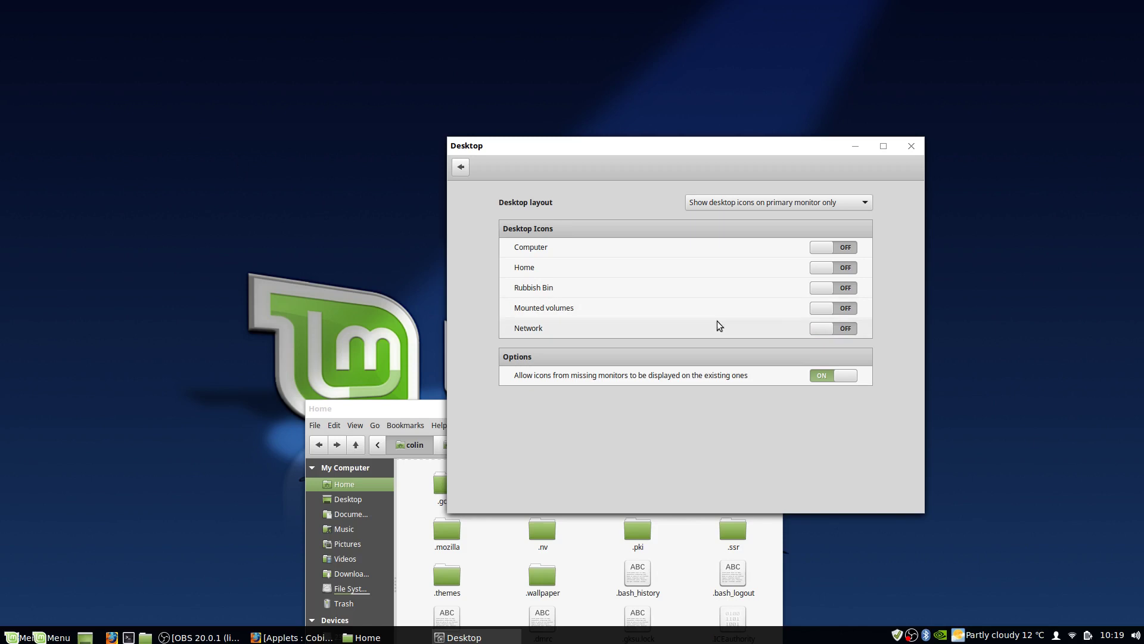
# - Turn the Network, Mounted volumes, Rubbish Bin, Home and Computer desktop icons back on
pyautogui.click(850, 330)
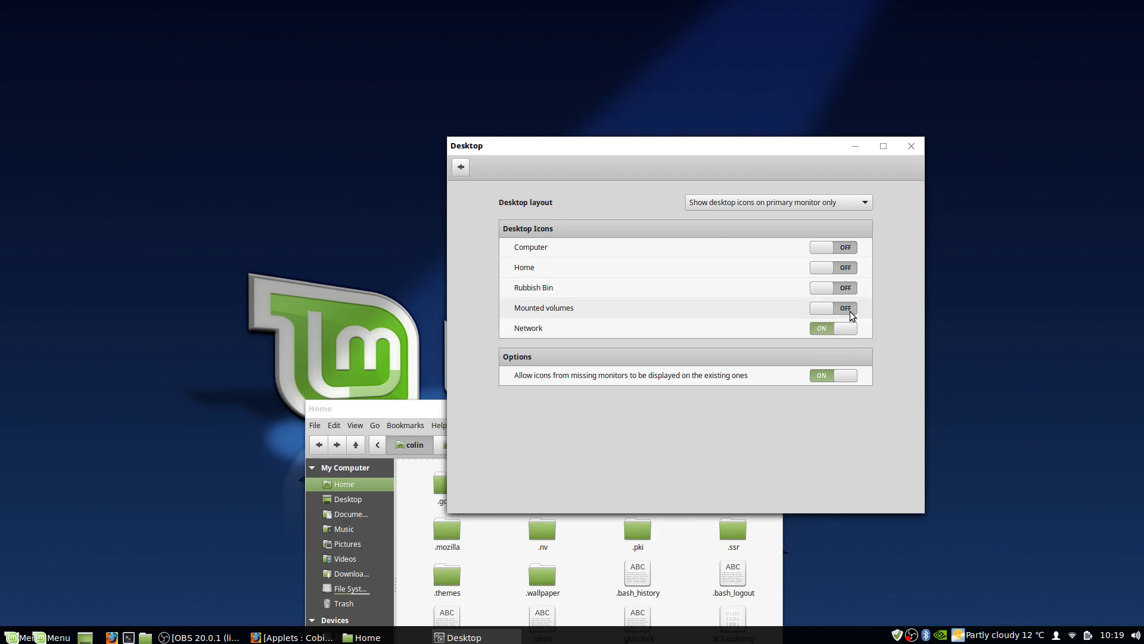
pyautogui.click(845, 308)
pyautogui.click(845, 289)
pyautogui.click(846, 247)
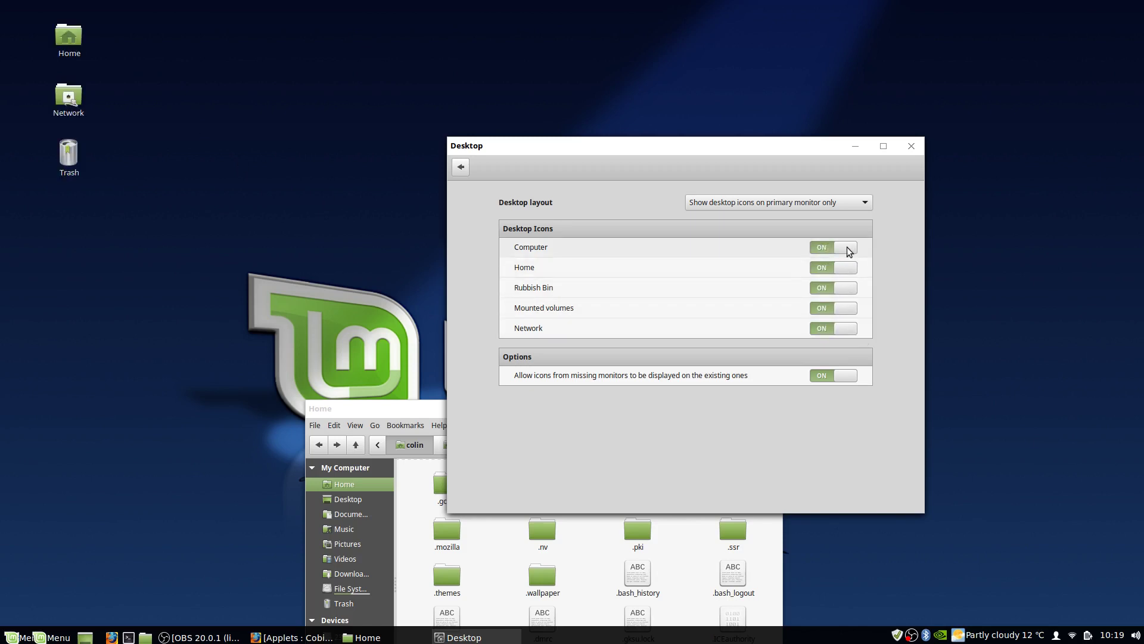
pyautogui.click(837, 268)
# - Hide the Home and Rubbish Bin desktop icons, show them again, and leave the Desktop settings
pyautogui.click(831, 266)
pyautogui.click(833, 288)
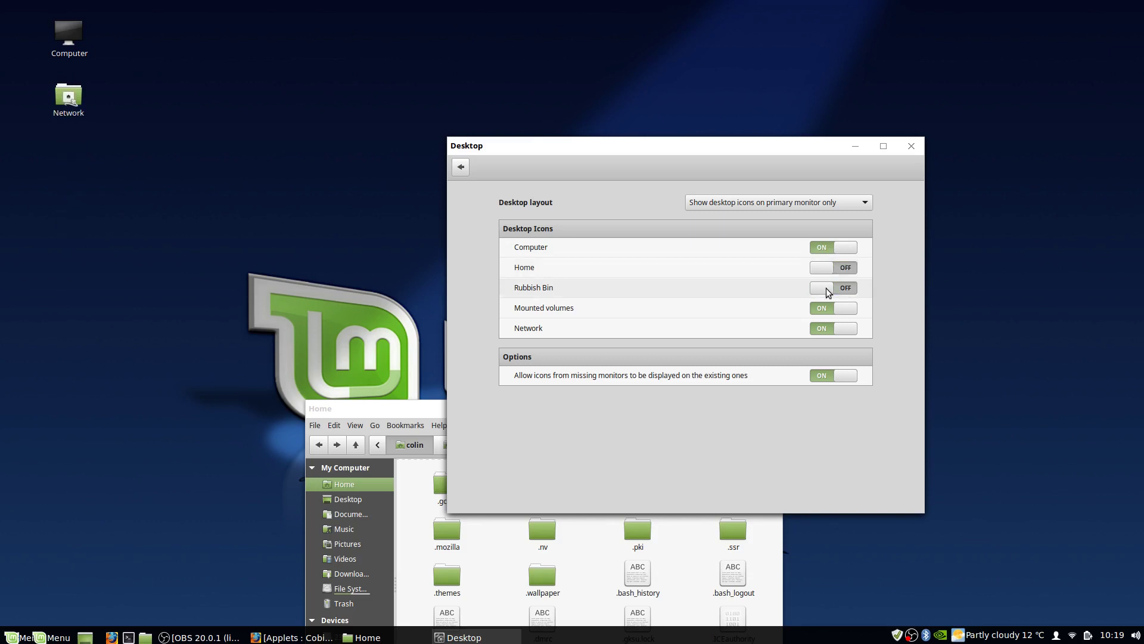
pyautogui.click(853, 289)
pyautogui.click(850, 269)
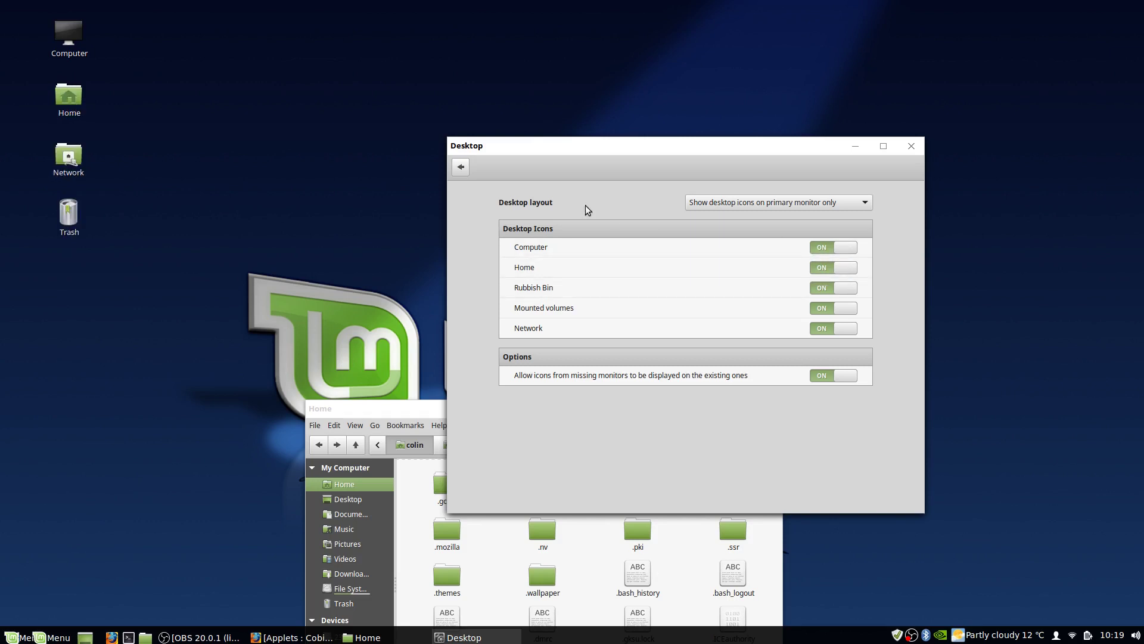
pyautogui.click(461, 166)
# - Look through the installed and online extensions in the Extensions settings, then briefly view the General settings
pyautogui.click(493, 373)
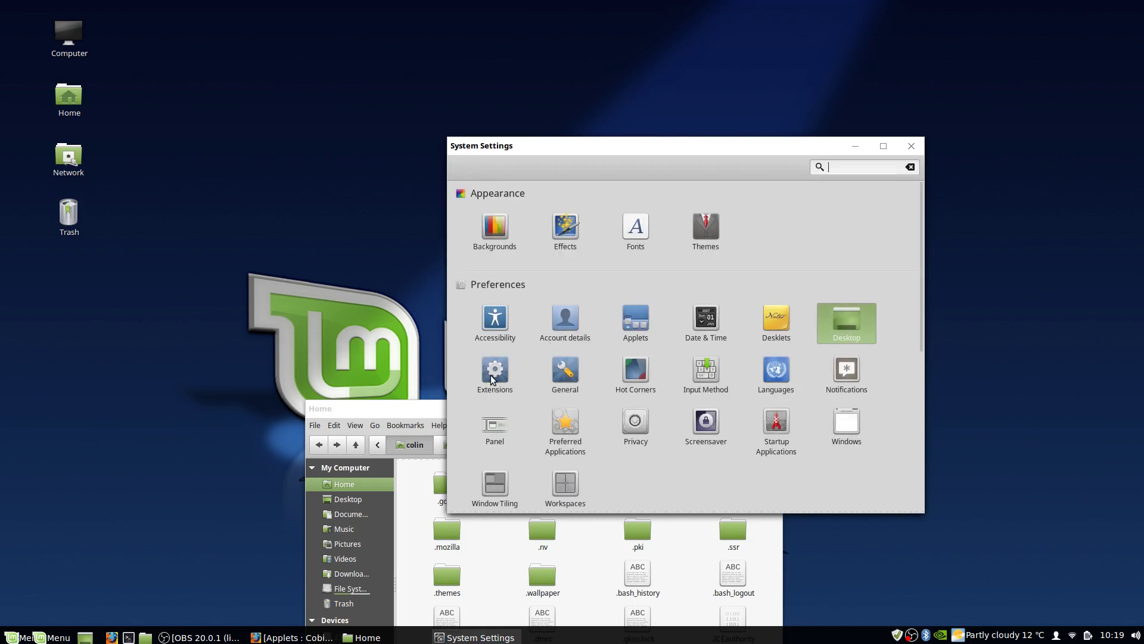
pyautogui.click(737, 168)
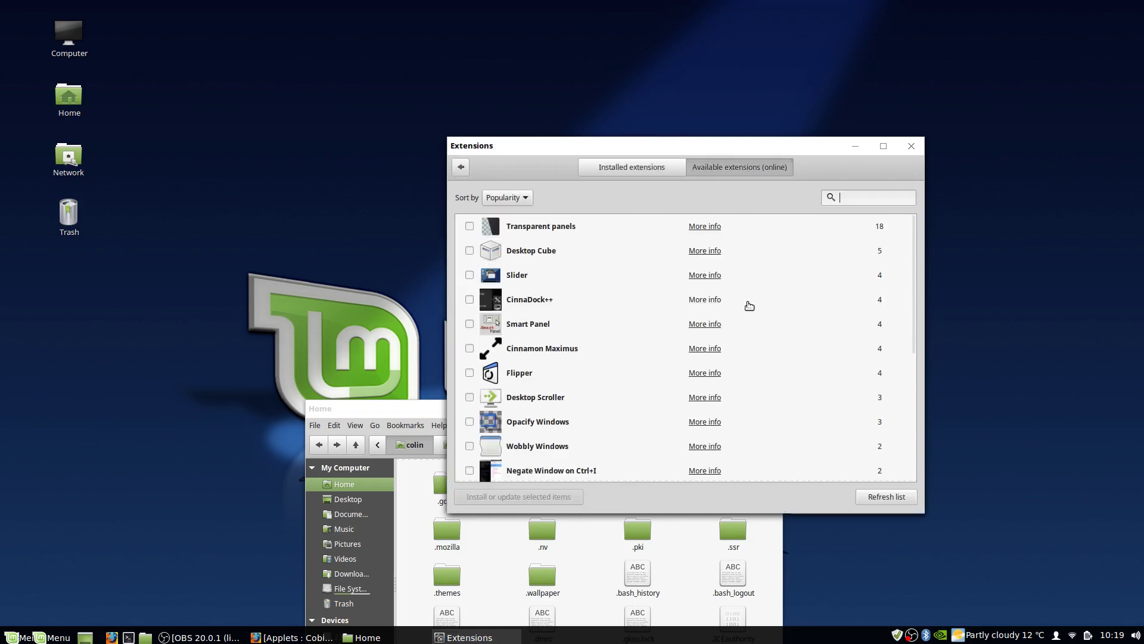
pyautogui.scroll(-3, 558, 322)
pyautogui.scroll(-5, 559, 327)
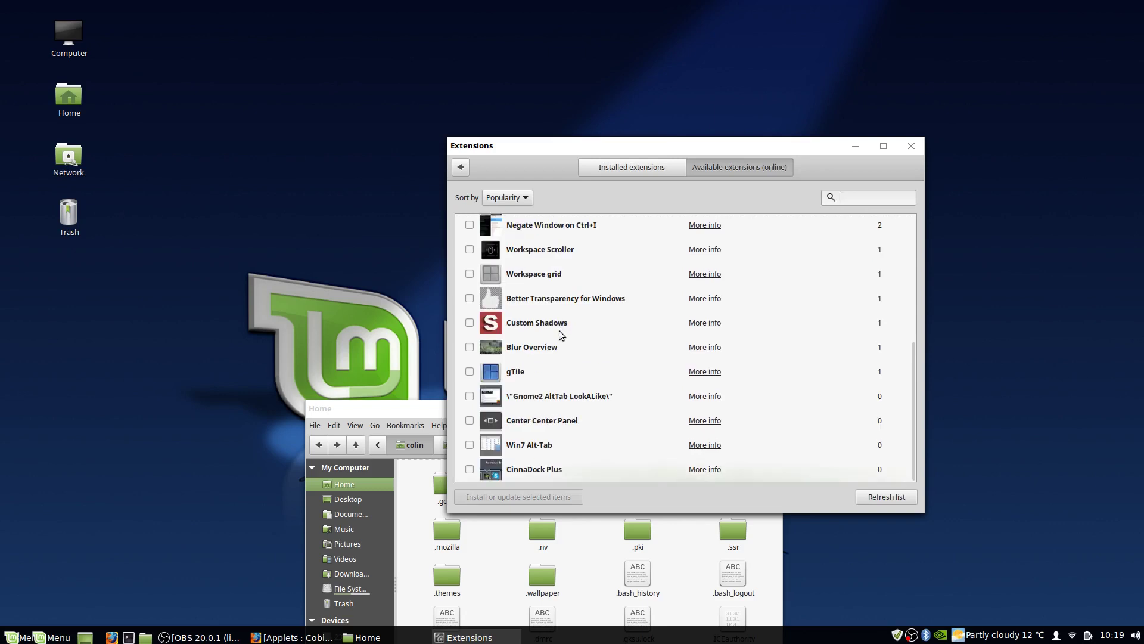
pyautogui.scroll(8, 544, 403)
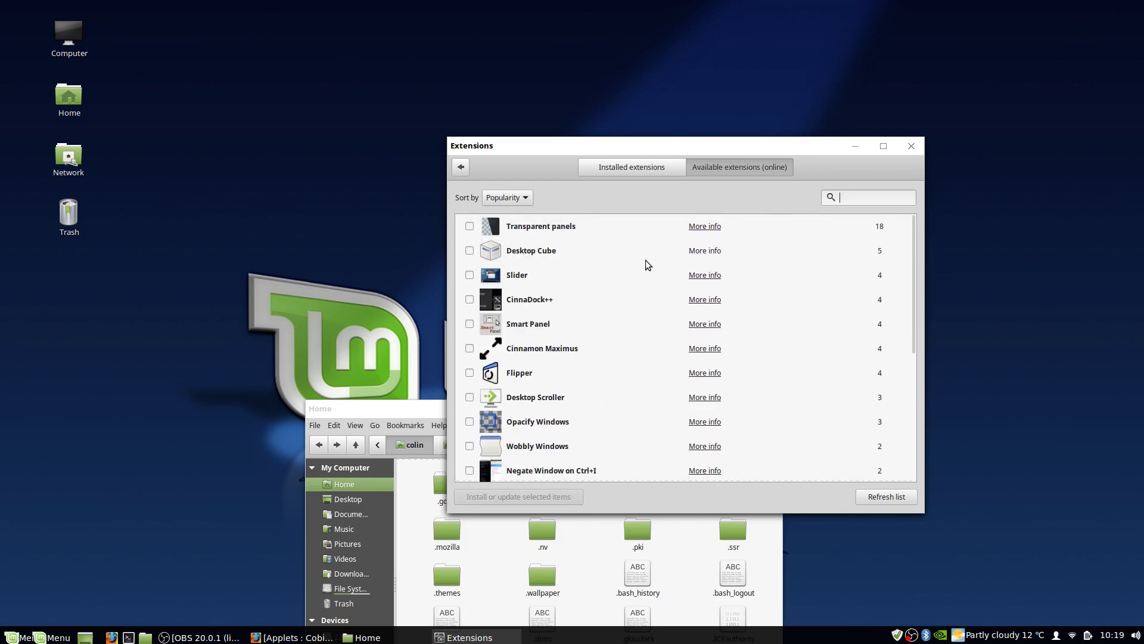
pyautogui.click(461, 168)
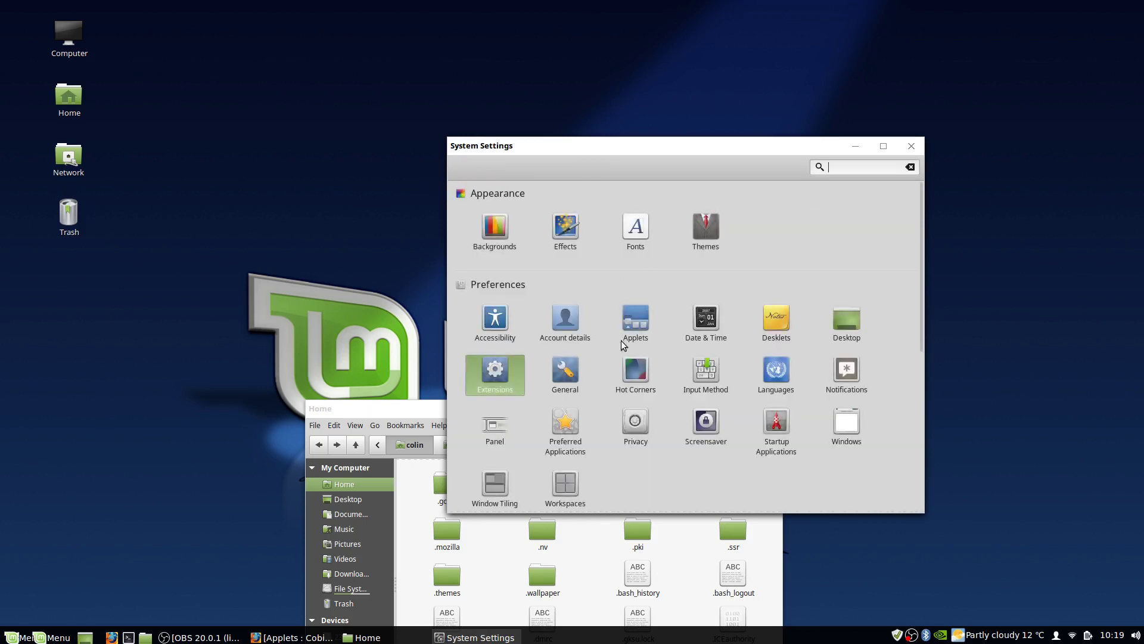
pyautogui.click(496, 373)
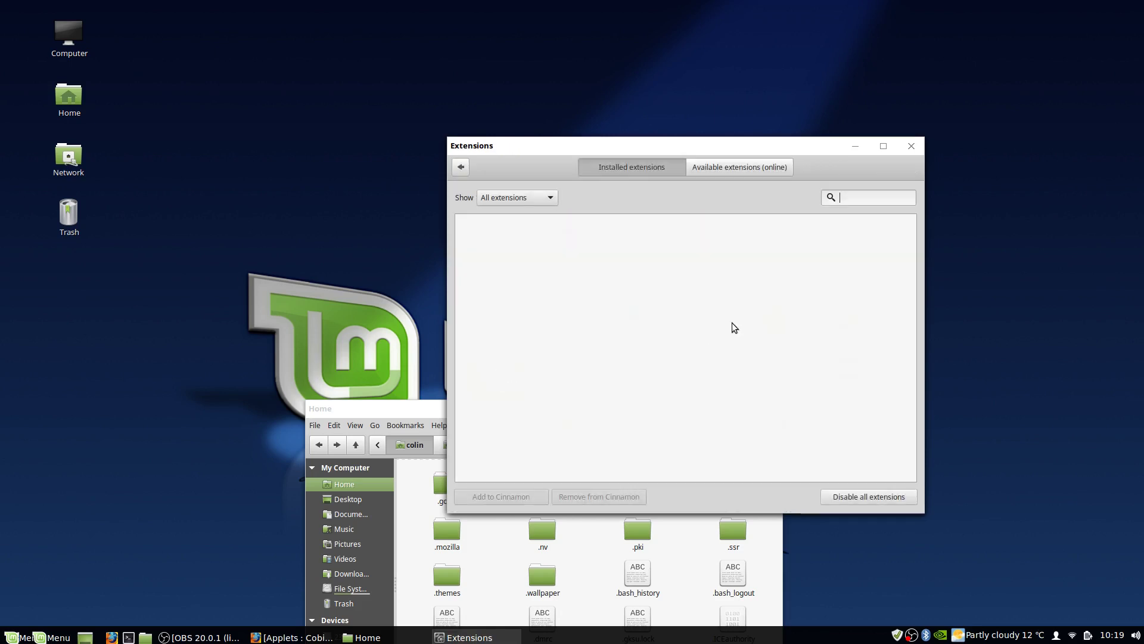
pyautogui.click(725, 174)
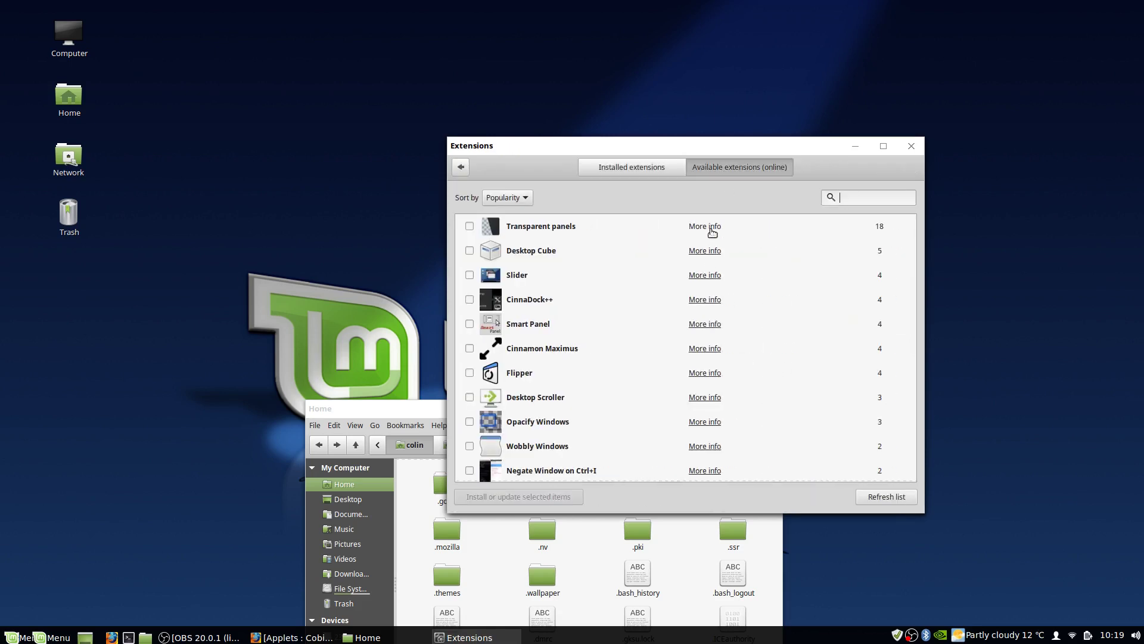
pyautogui.click(462, 168)
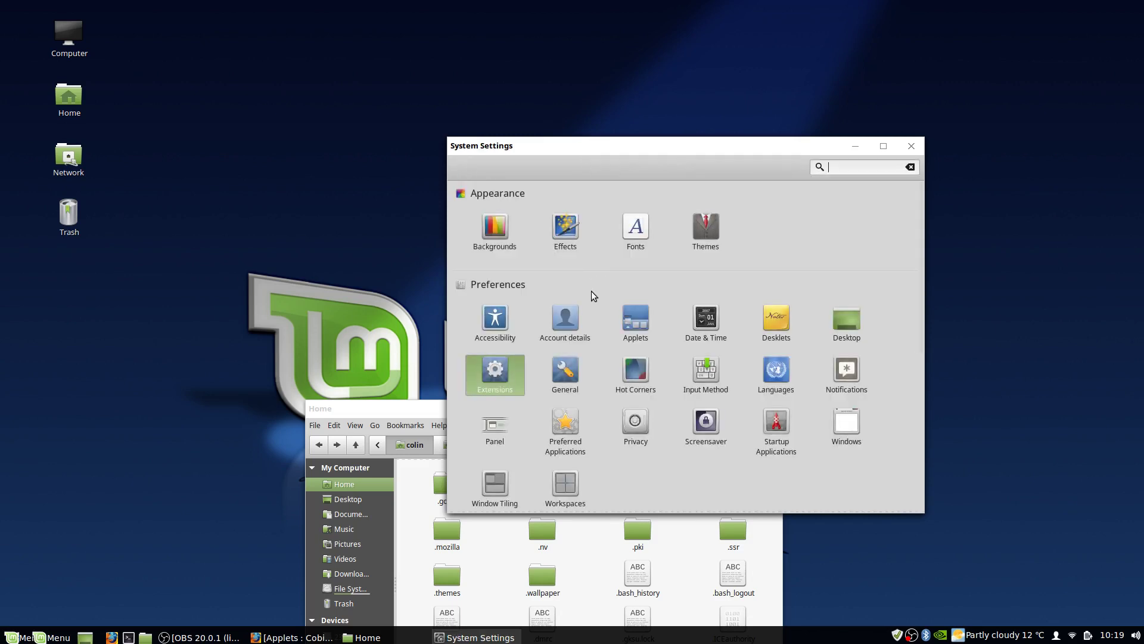
pyautogui.click(566, 370)
pyautogui.click(461, 168)
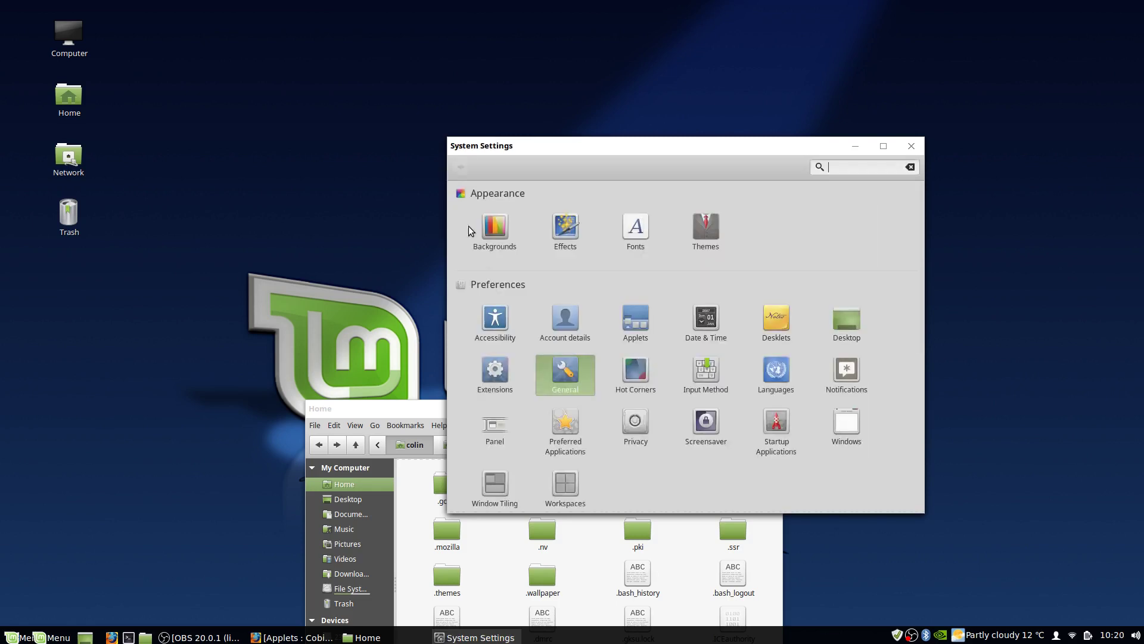
# - In the Hot Corners settings, enable hover for the upper-left corner, set its action to Show all windows, and test it
pyautogui.click(624, 374)
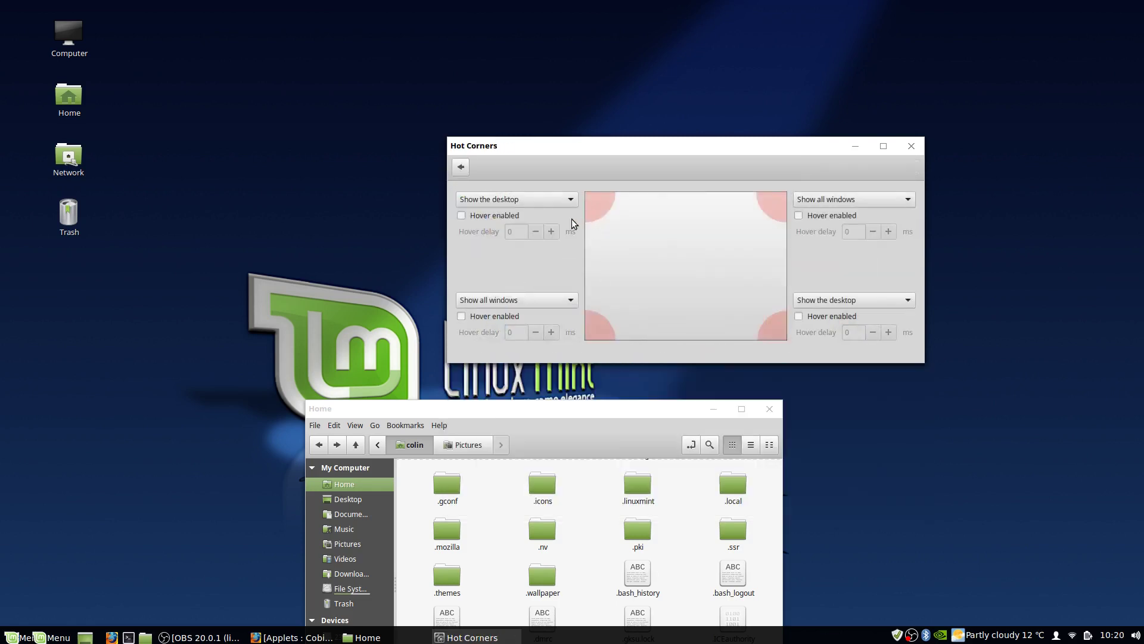
pyautogui.click(462, 215)
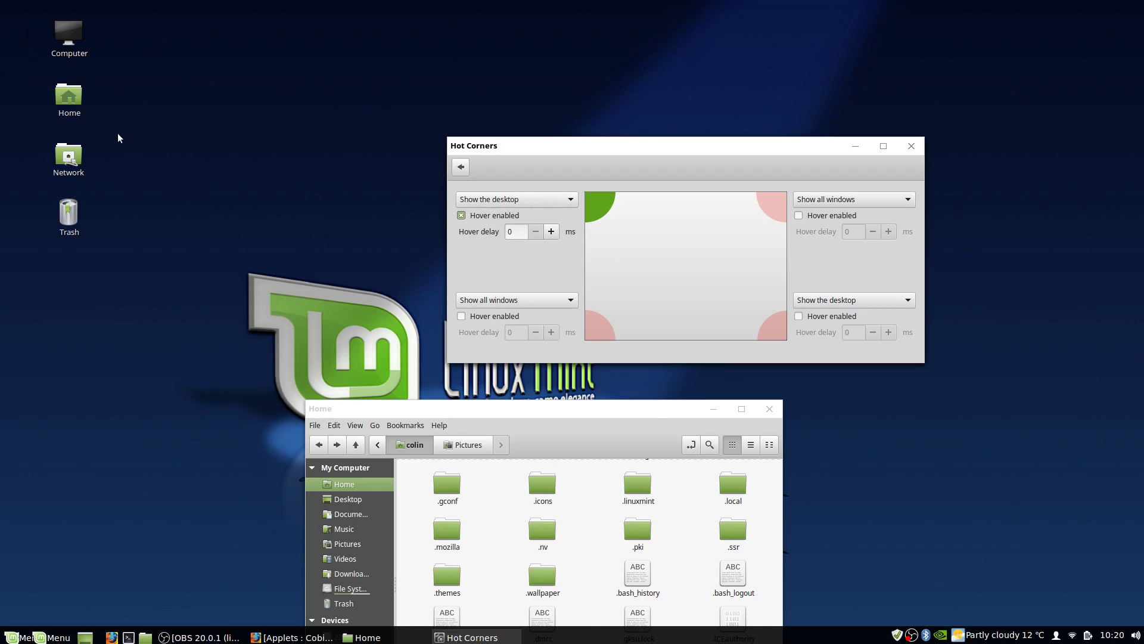
pyautogui.moveTo(0, 2)
pyautogui.click(521, 199)
pyautogui.click(508, 181)
pyautogui.moveTo(1, 2)
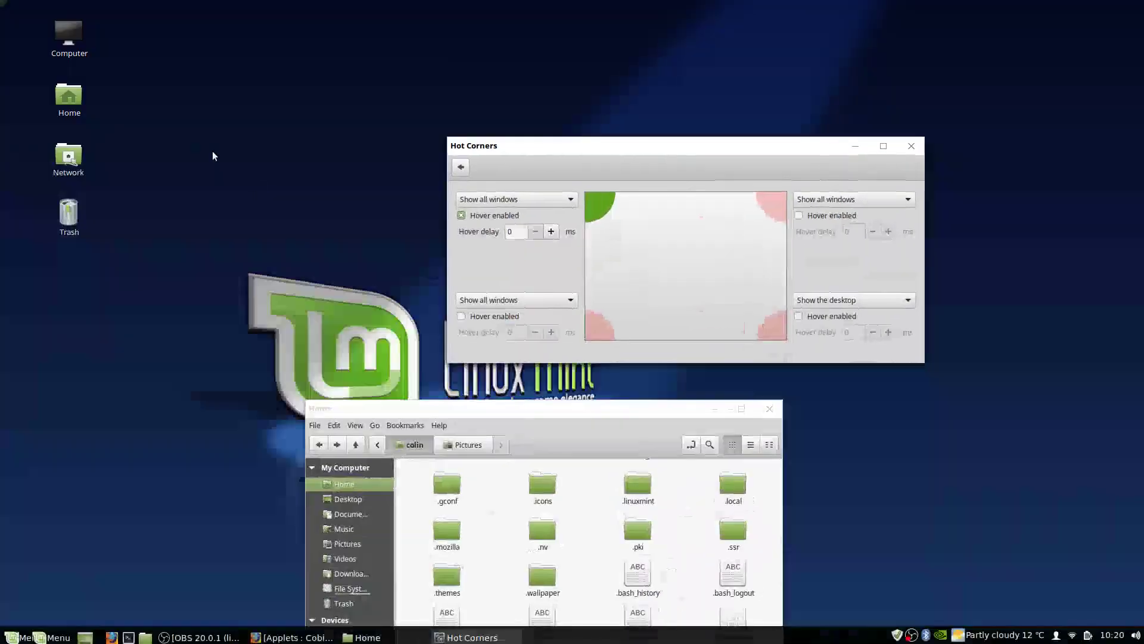
# - Set the upper-left hot corner to Show all workspaces and test it by moving the Home window to Workspace 2 and back
pyautogui.click(510, 202)
pyautogui.click(508, 181)
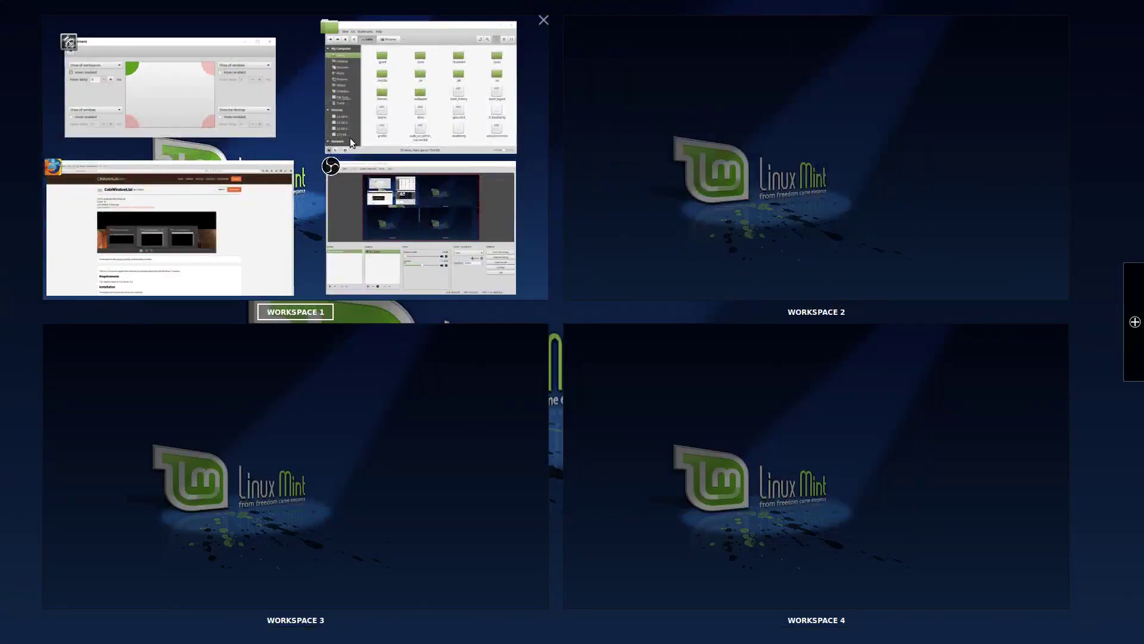
pyautogui.moveTo(349, 138); pyautogui.dragTo(807, 203)
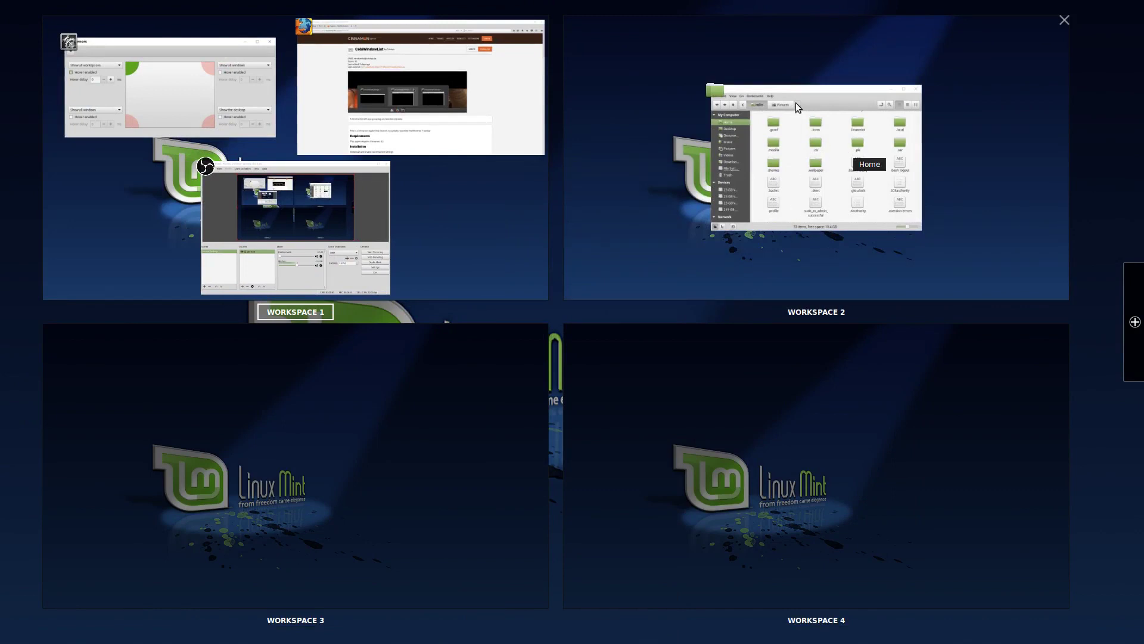
pyautogui.moveTo(827, 92); pyautogui.dragTo(437, 145)
pyautogui.click(57, 66)
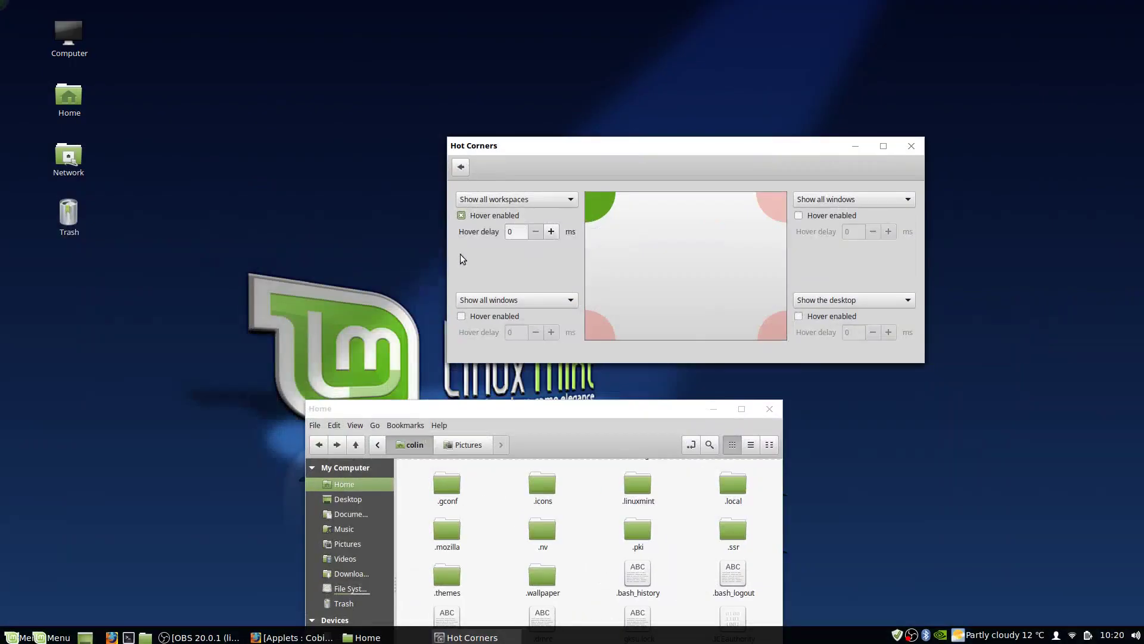
# - Disable hover for the upper-left hot corner and return to the System Settings overview
pyautogui.click(461, 216)
pyautogui.click(461, 216)
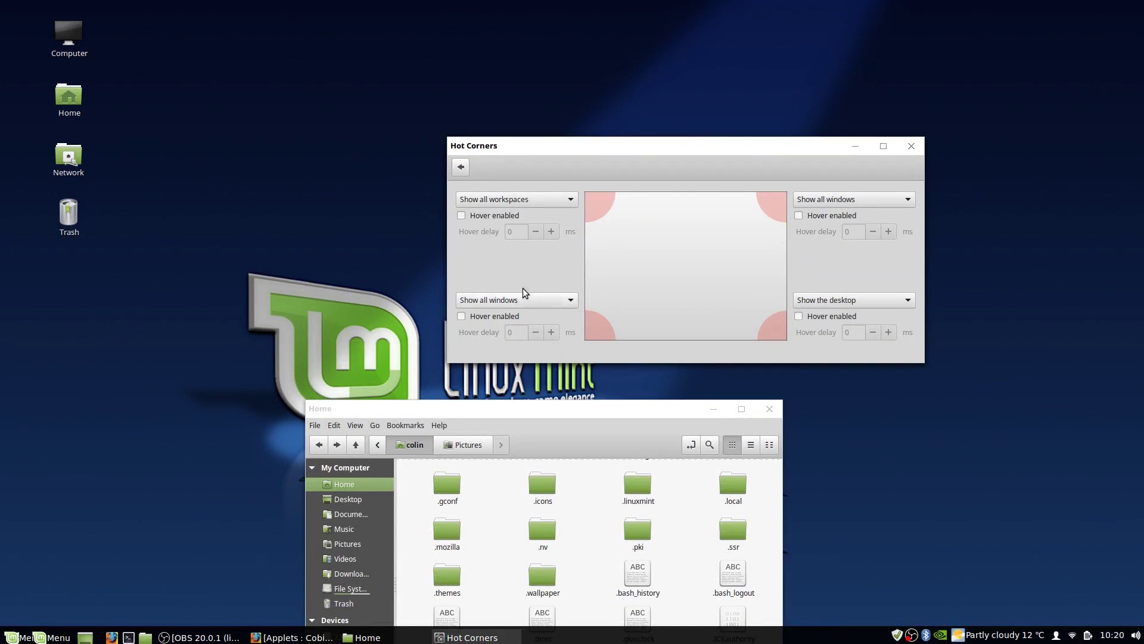
pyautogui.click(460, 169)
# - View the Input Method settings and close them unchanged
pyautogui.click(724, 369)
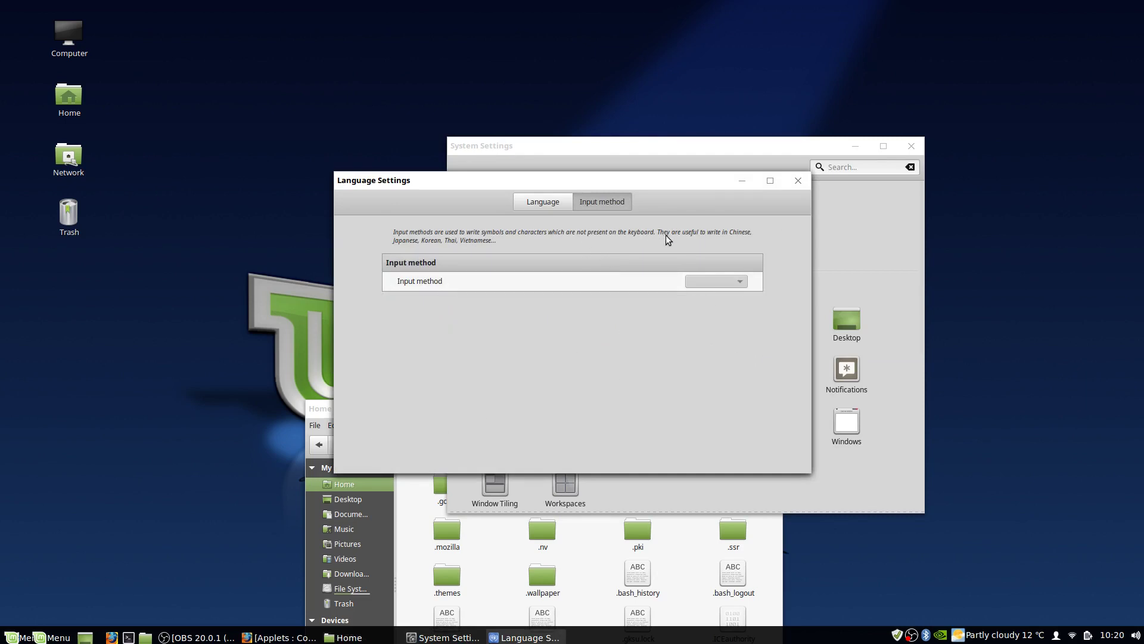
pyautogui.click(797, 178)
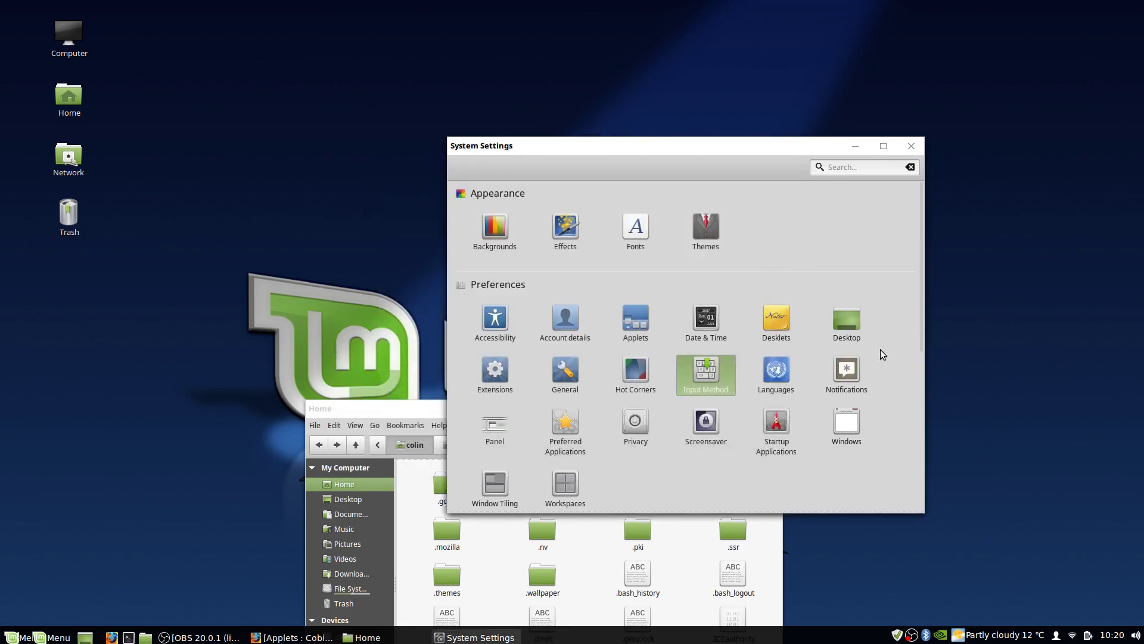
# - Review the notification settings and make the panel slightly taller in the Panel settings
pyautogui.click(852, 372)
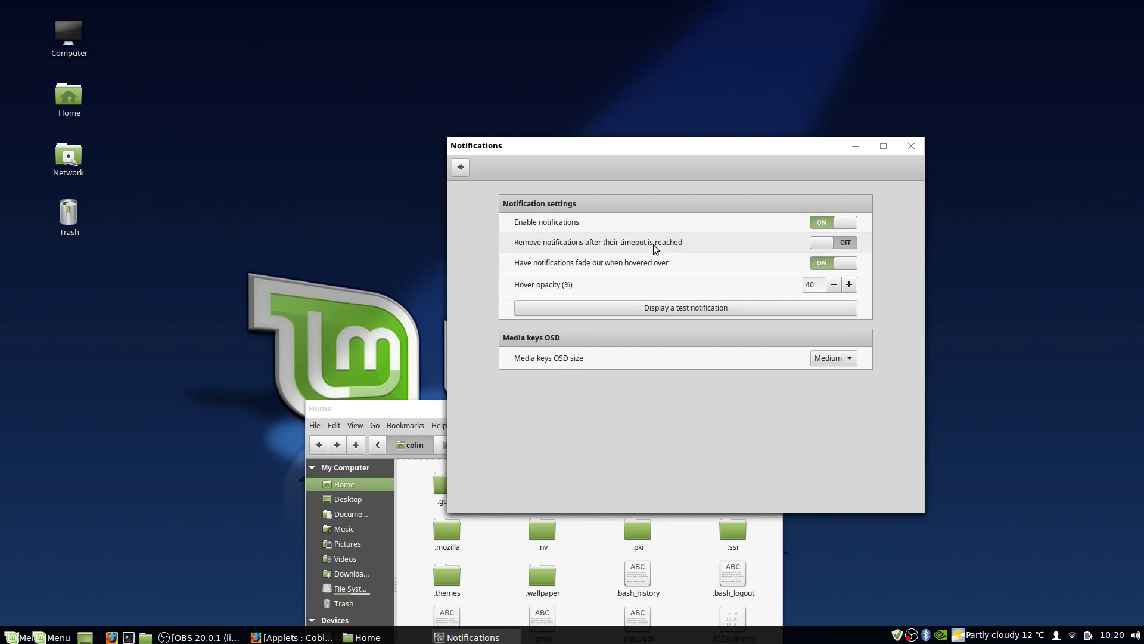
pyautogui.click(460, 168)
pyautogui.click(493, 427)
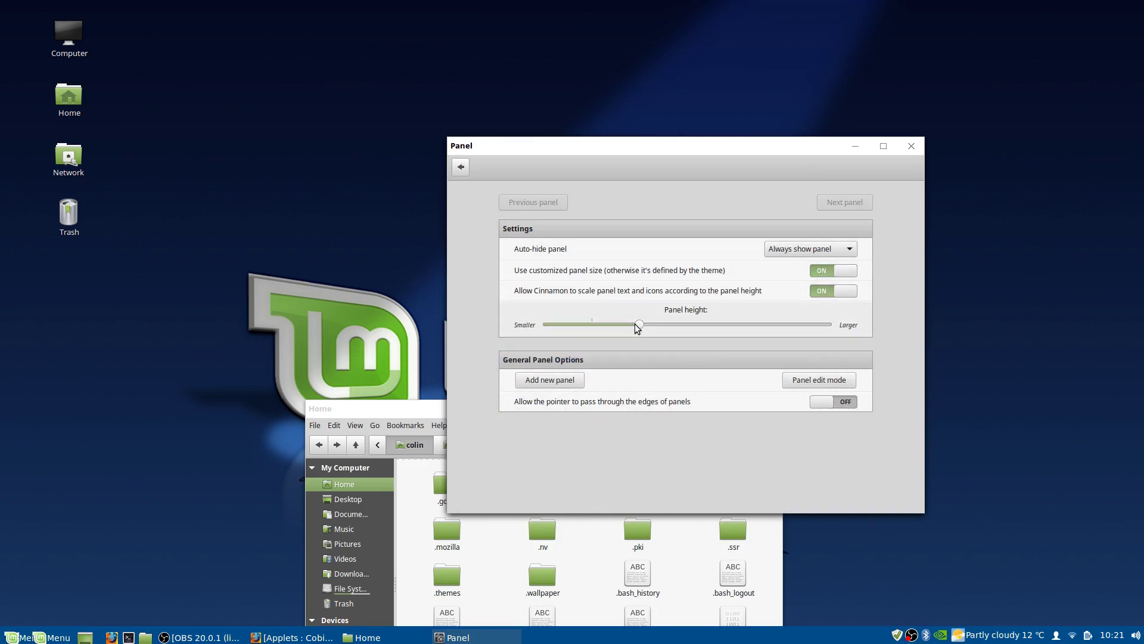
pyautogui.moveTo(641, 324)
pyautogui.mouseDown()
pyautogui.moveTo(595, 323)
pyautogui.moveTo(663, 325)
pyautogui.mouseUp()
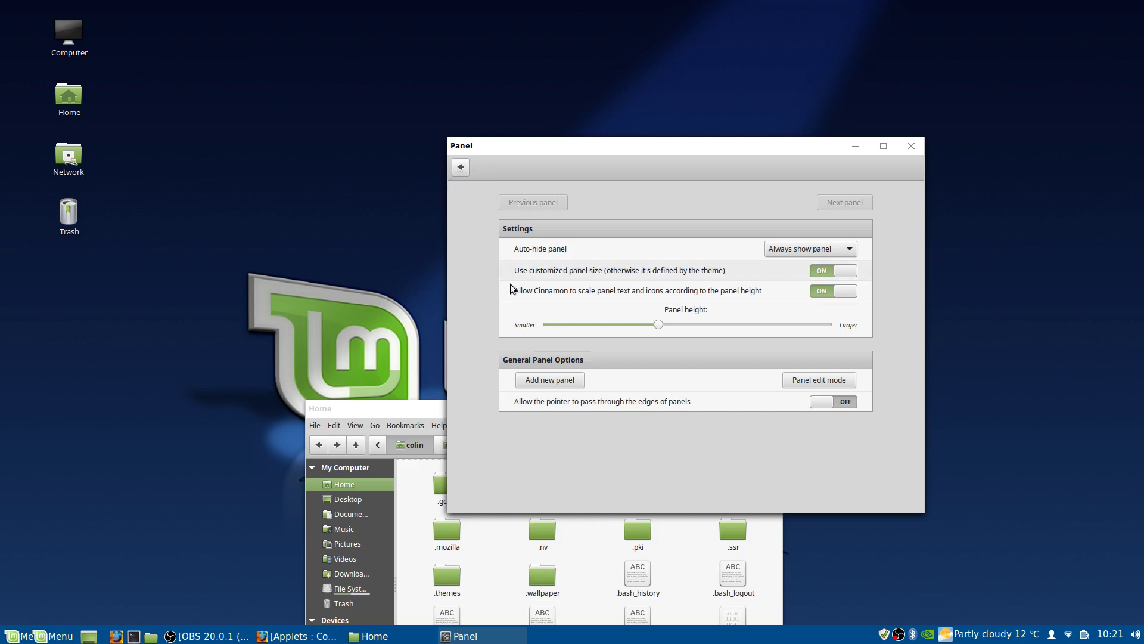
pyautogui.click(459, 171)
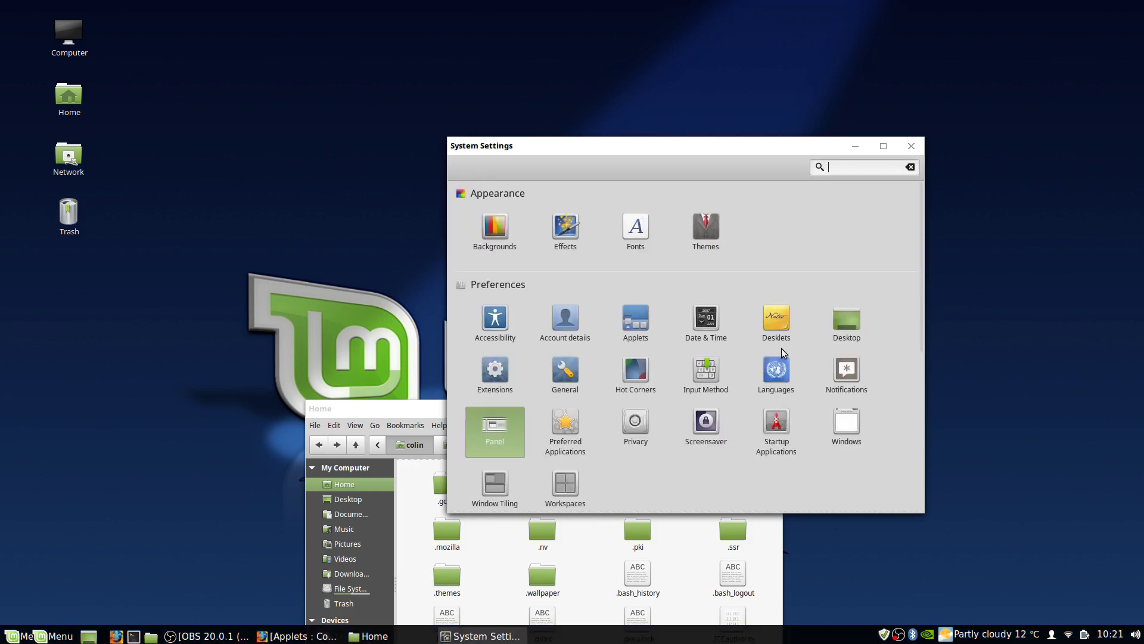
# - Review the preferred applications and examine the alternatives offered for mail and music, keeping the current choices
pyautogui.click(566, 428)
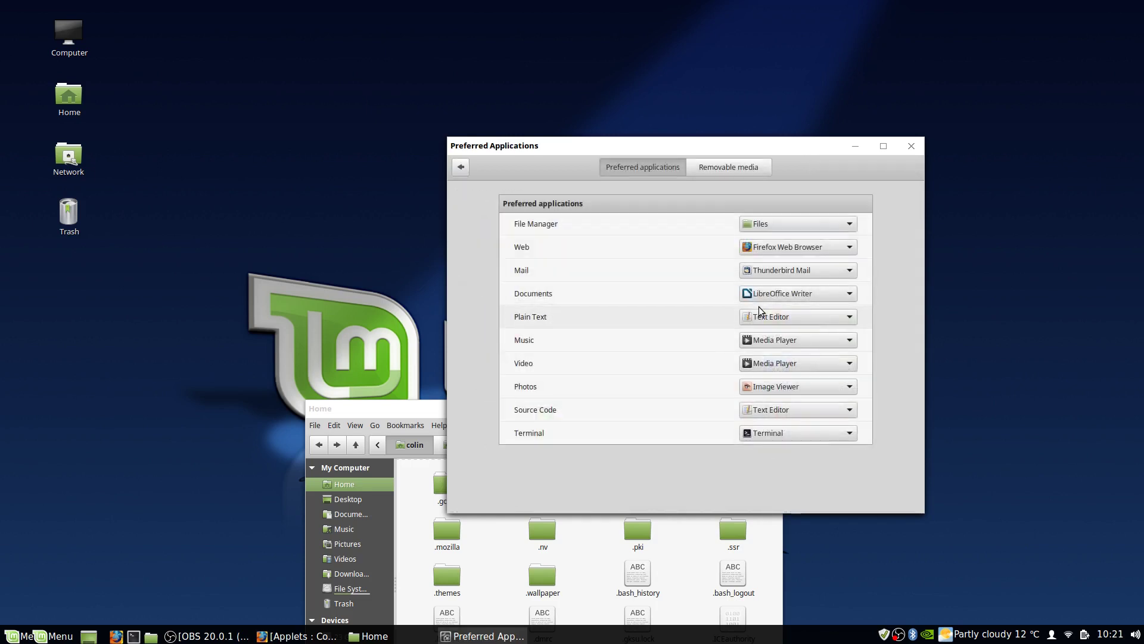
pyautogui.click(824, 270)
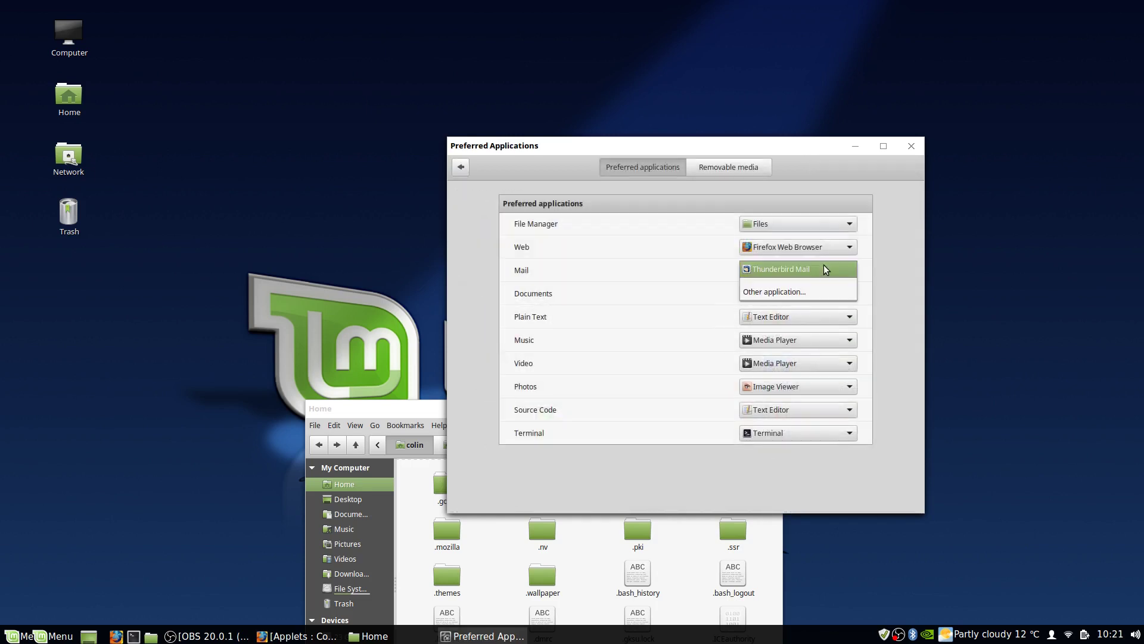
pyautogui.click(823, 265)
pyautogui.click(818, 341)
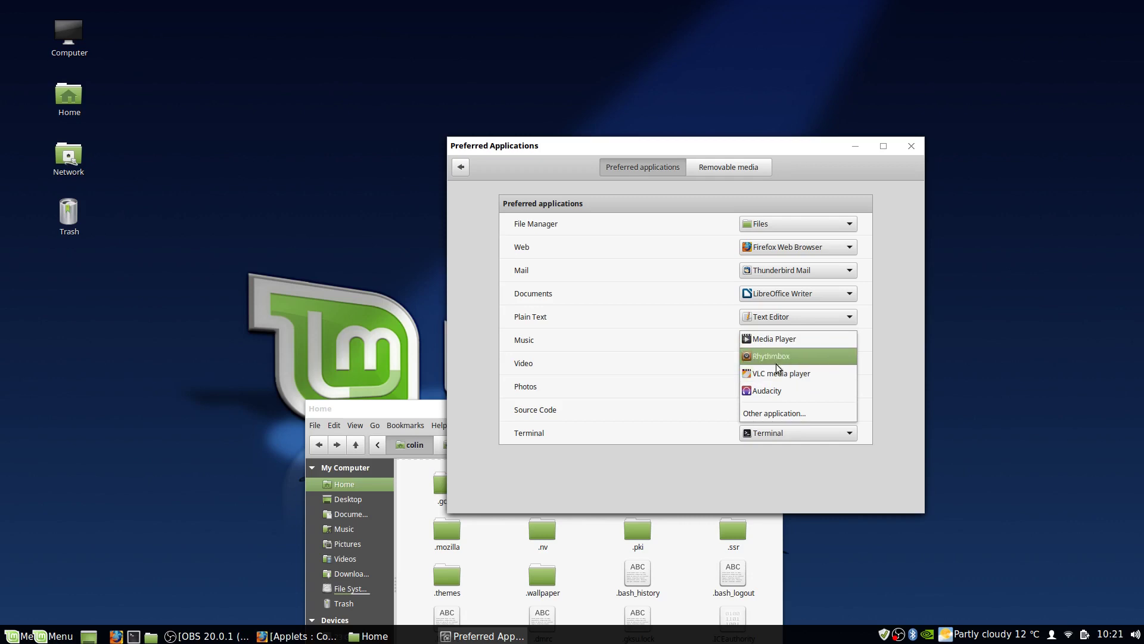
pyautogui.click(718, 344)
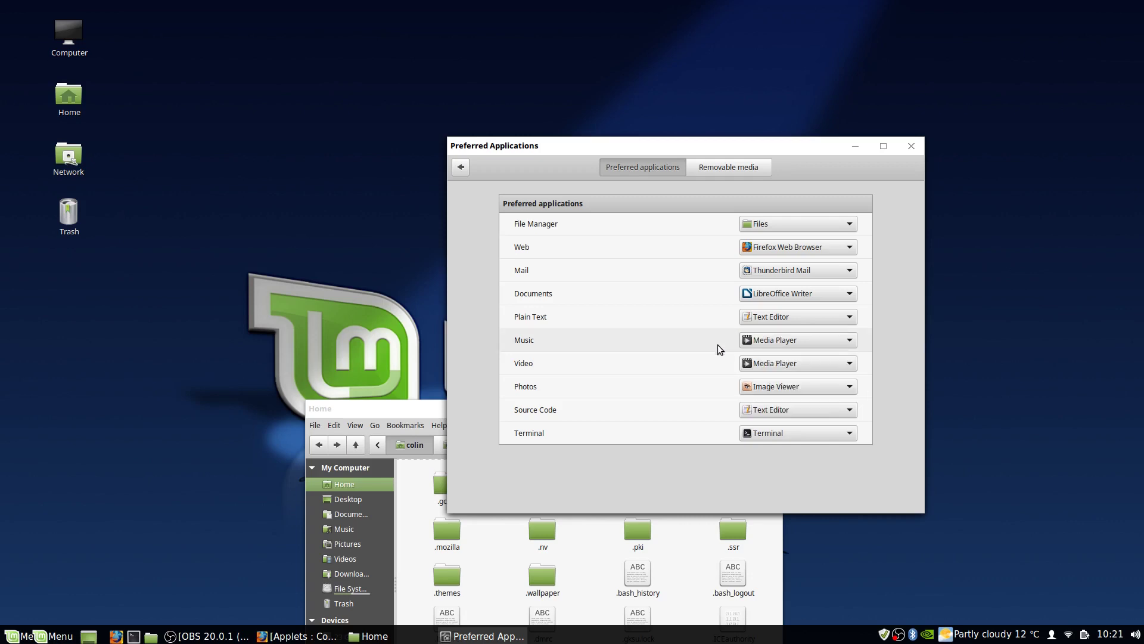
pyautogui.click(801, 340)
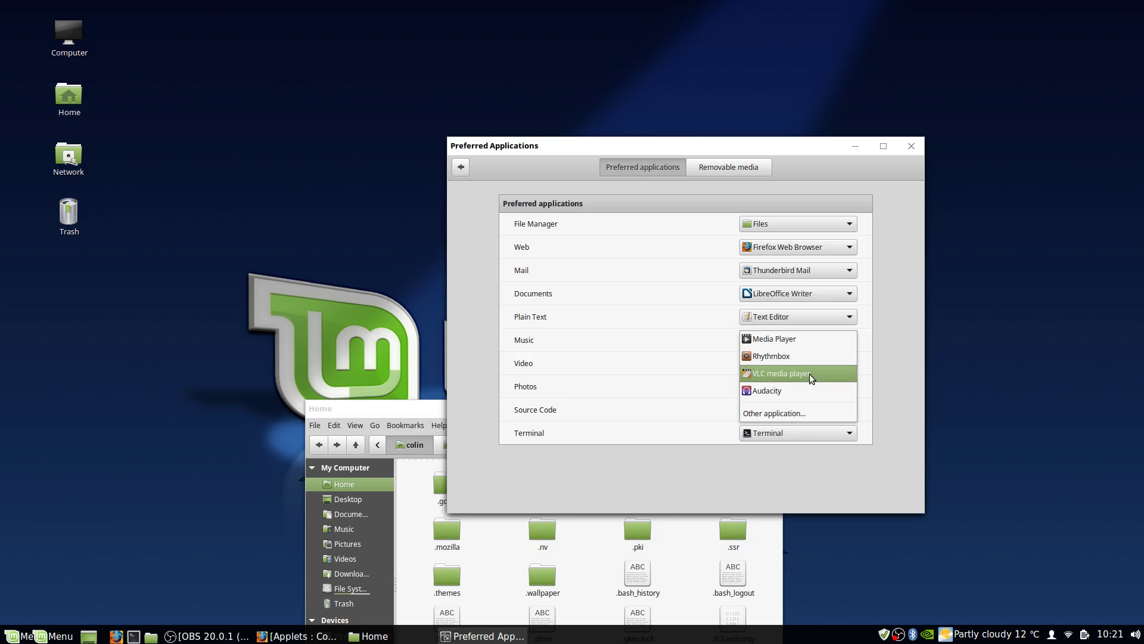
pyautogui.click(675, 370)
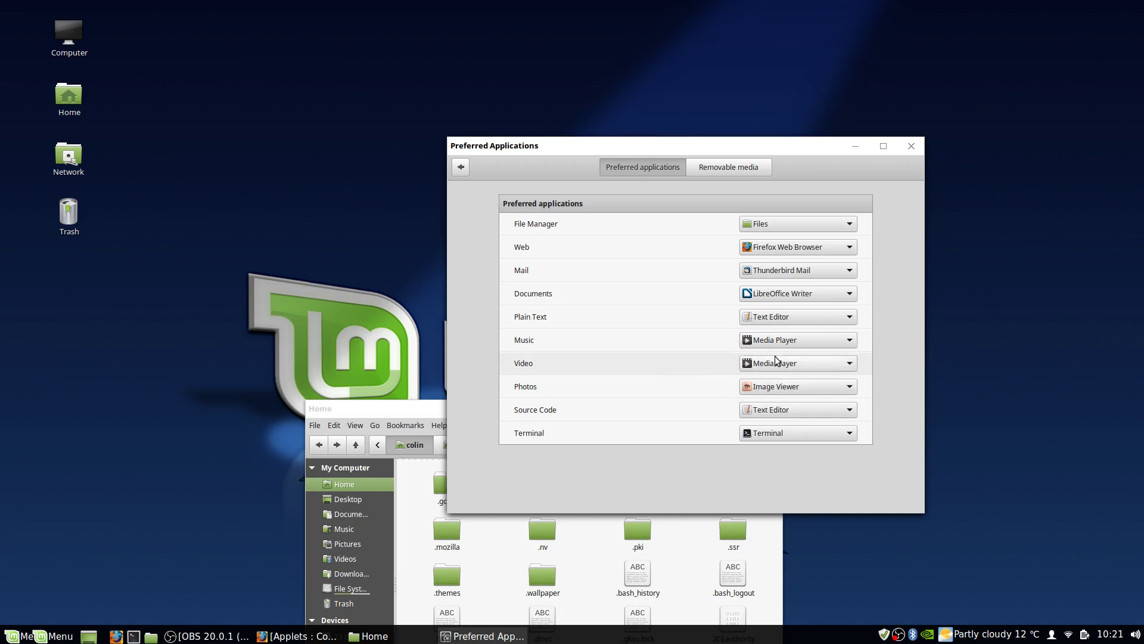
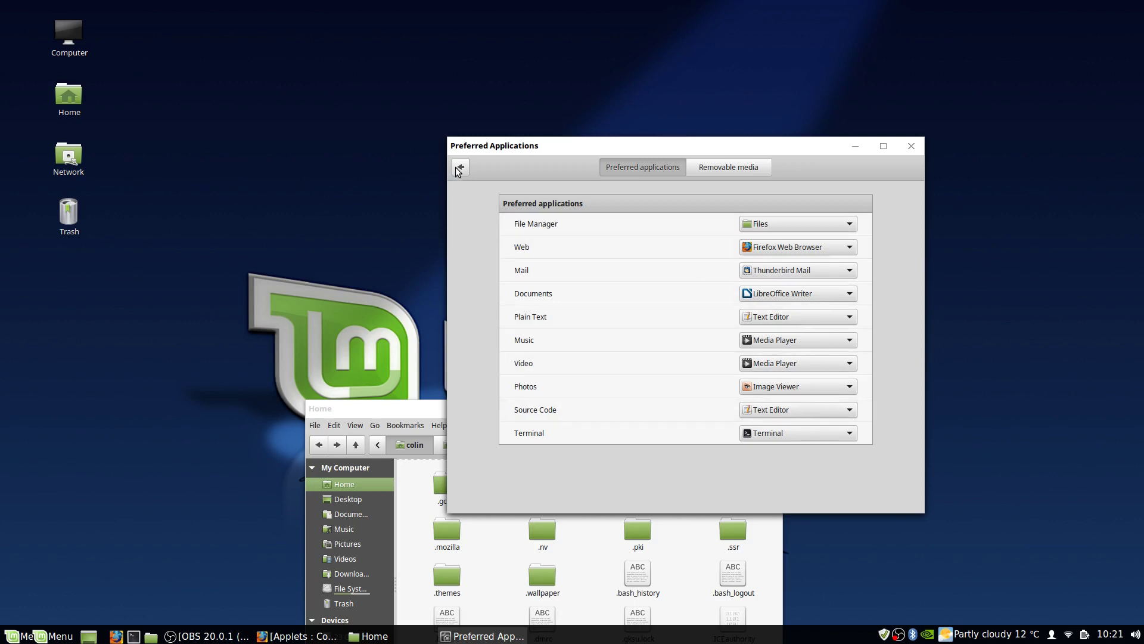
pyautogui.click(811, 266)
pyautogui.click(645, 280)
pyautogui.click(461, 167)
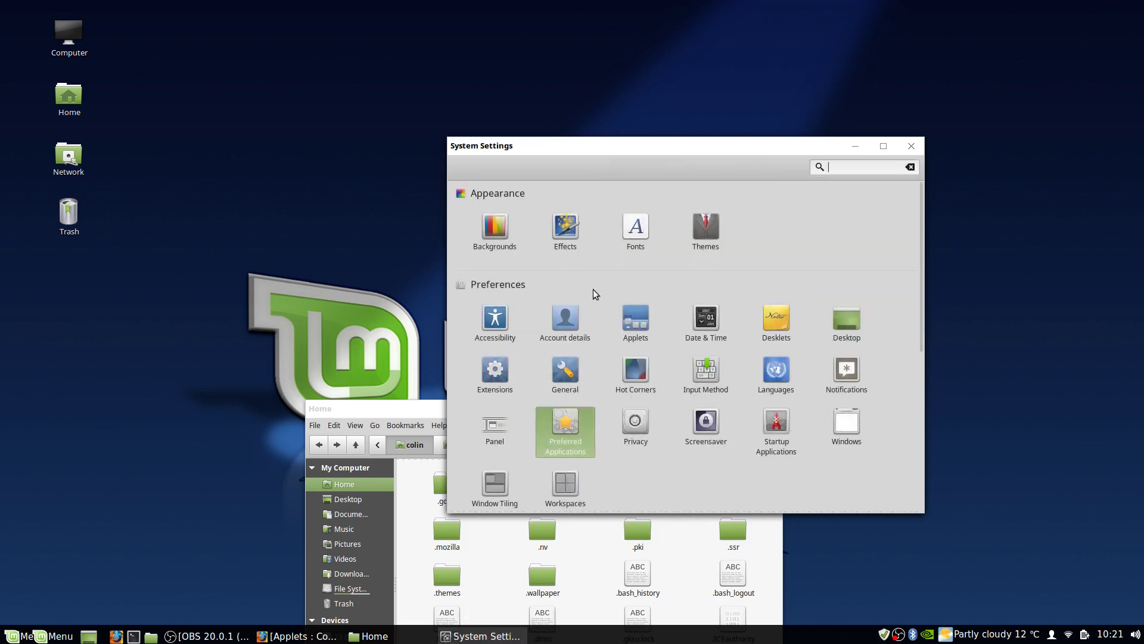
# - Review the privacy setting for recently accessed files and the list of available screensavers
pyautogui.click(641, 425)
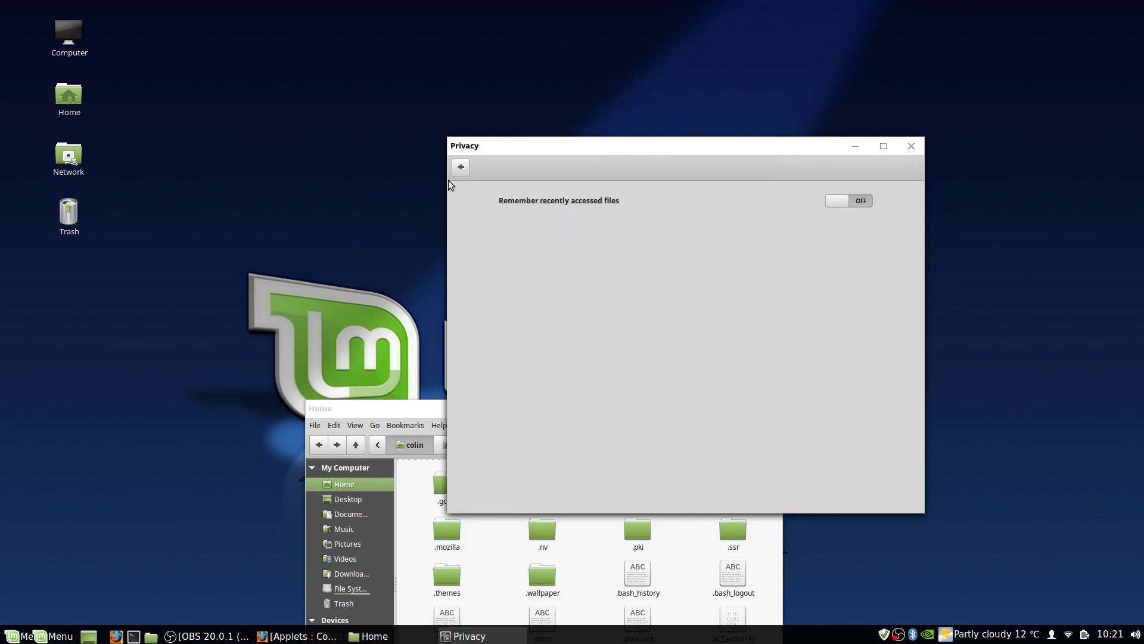
pyautogui.click(460, 166)
pyautogui.click(712, 421)
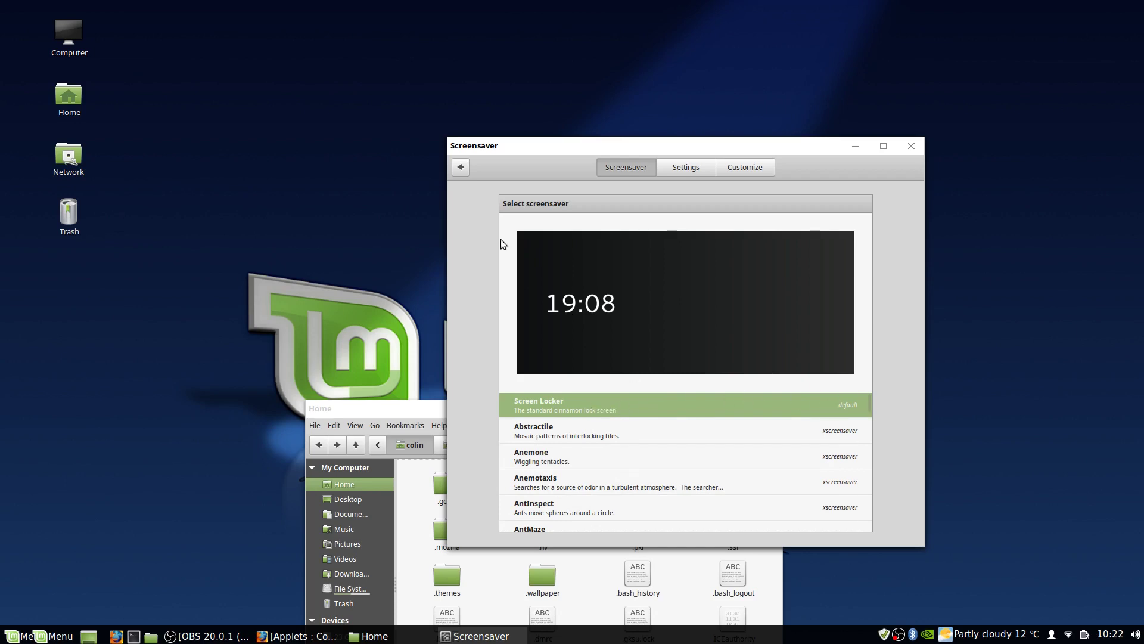
pyautogui.click(461, 167)
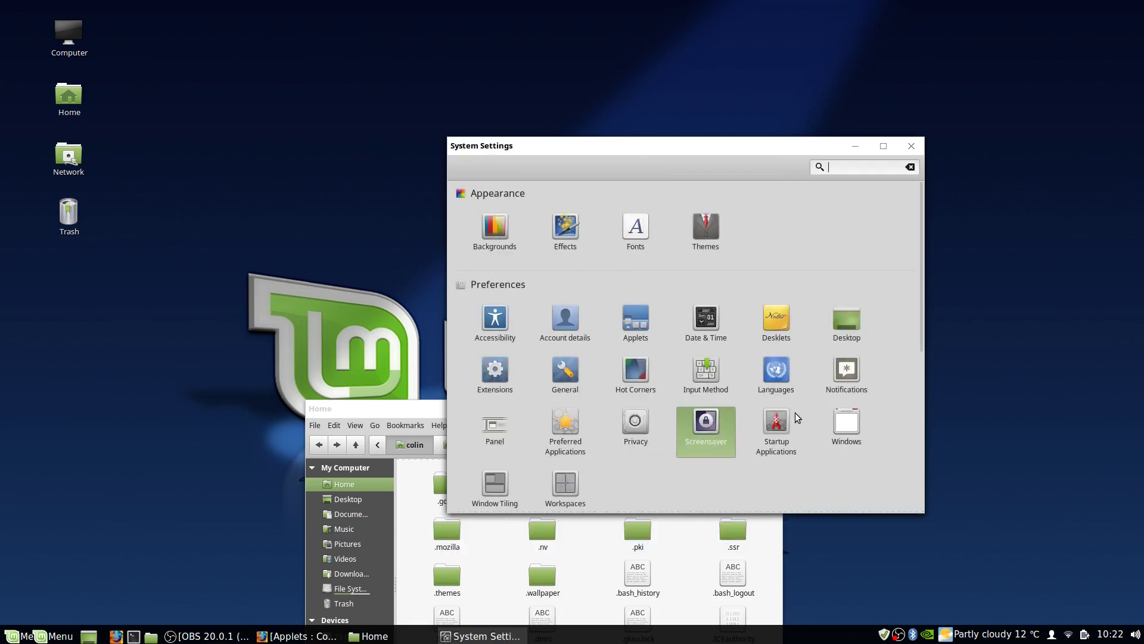
# - Review the startup applications and browse the applications that can be added, without adding any
pyautogui.click(774, 423)
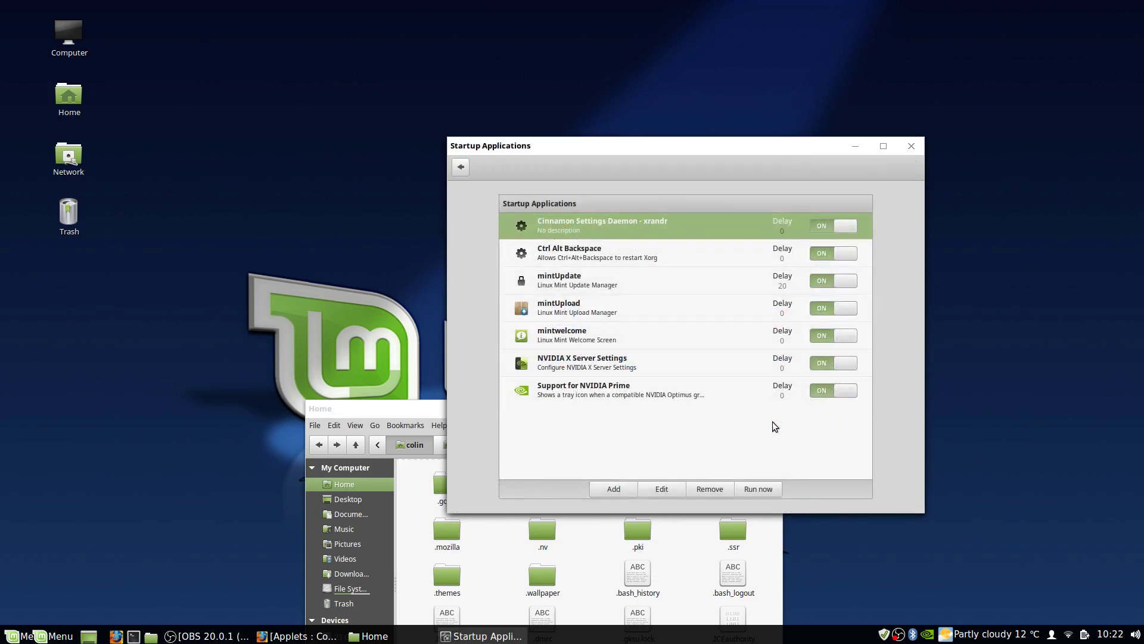
pyautogui.click(613, 489)
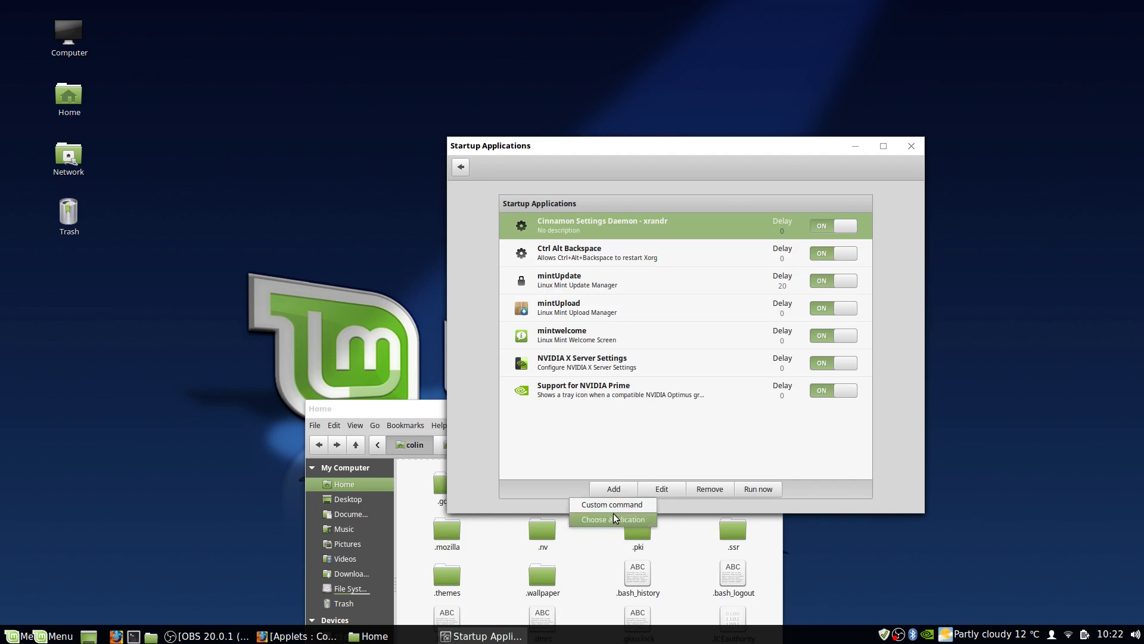
pyautogui.click(614, 505)
pyautogui.scroll(-3, 680, 345)
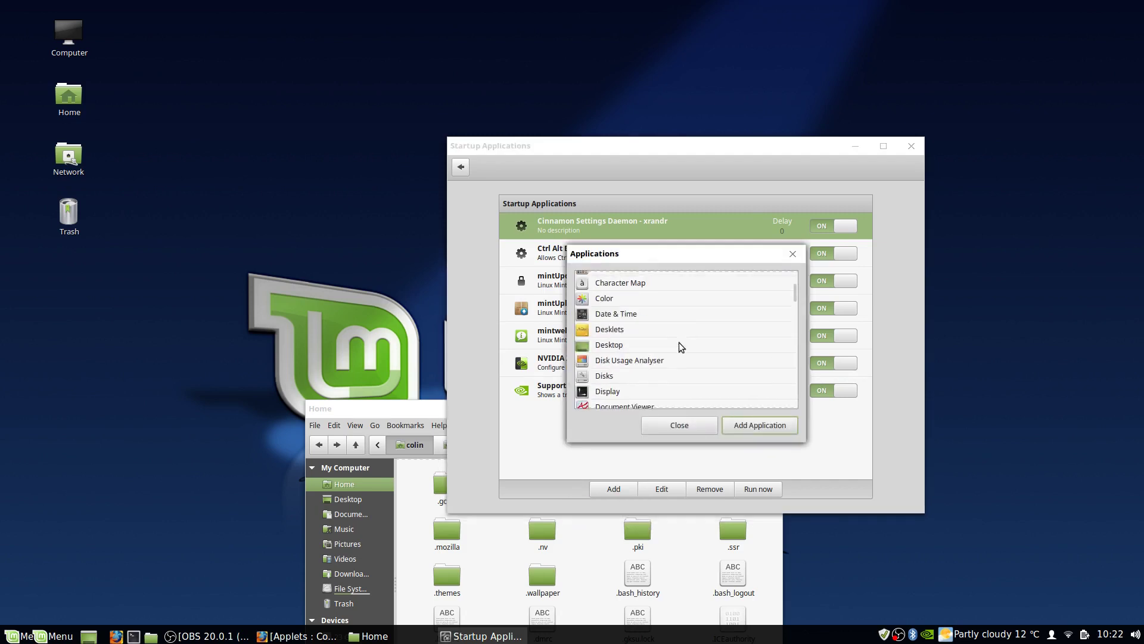
pyautogui.click(679, 425)
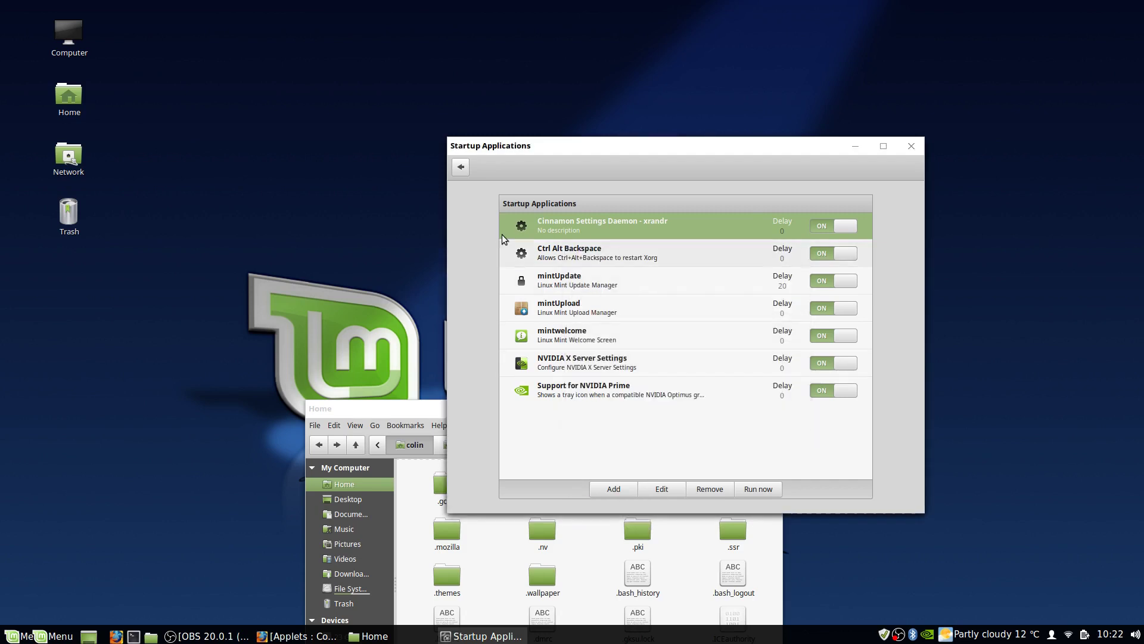
pyautogui.click(461, 167)
# - Review the title bar and behavior options in the Windows settings, ending on the Alt-Tab options
pyautogui.click(846, 424)
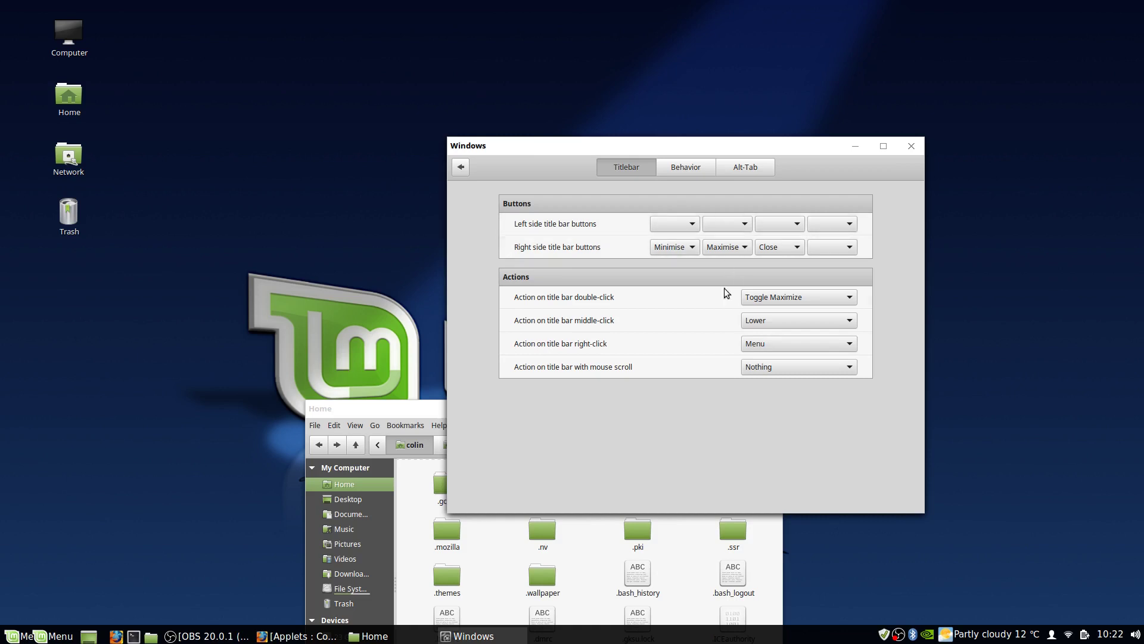
pyautogui.click(685, 166)
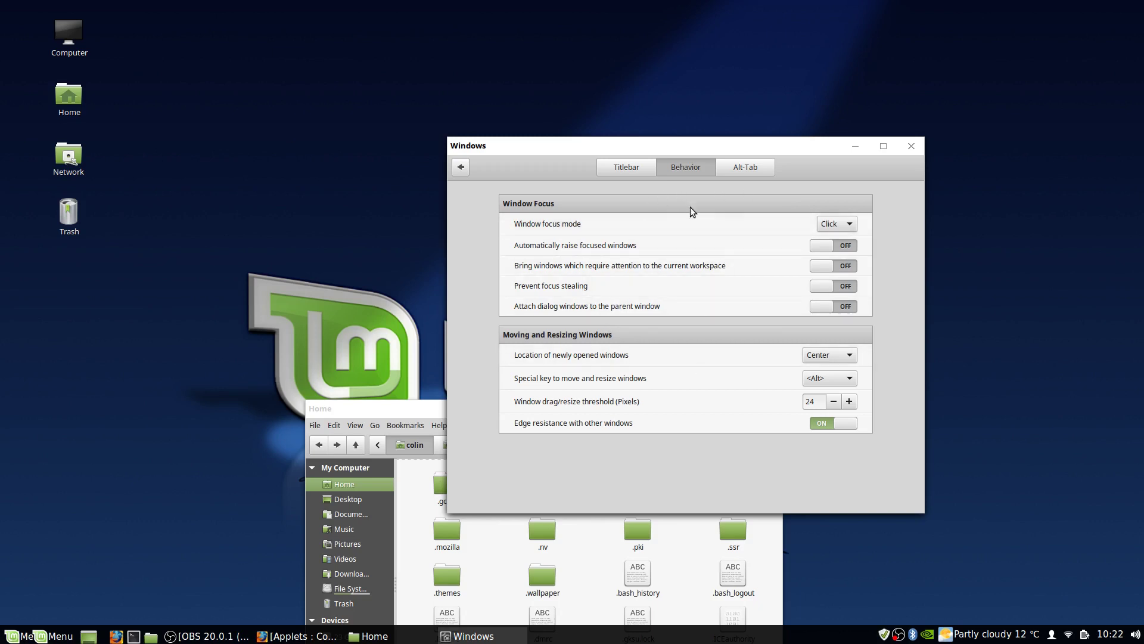
pyautogui.click(739, 170)
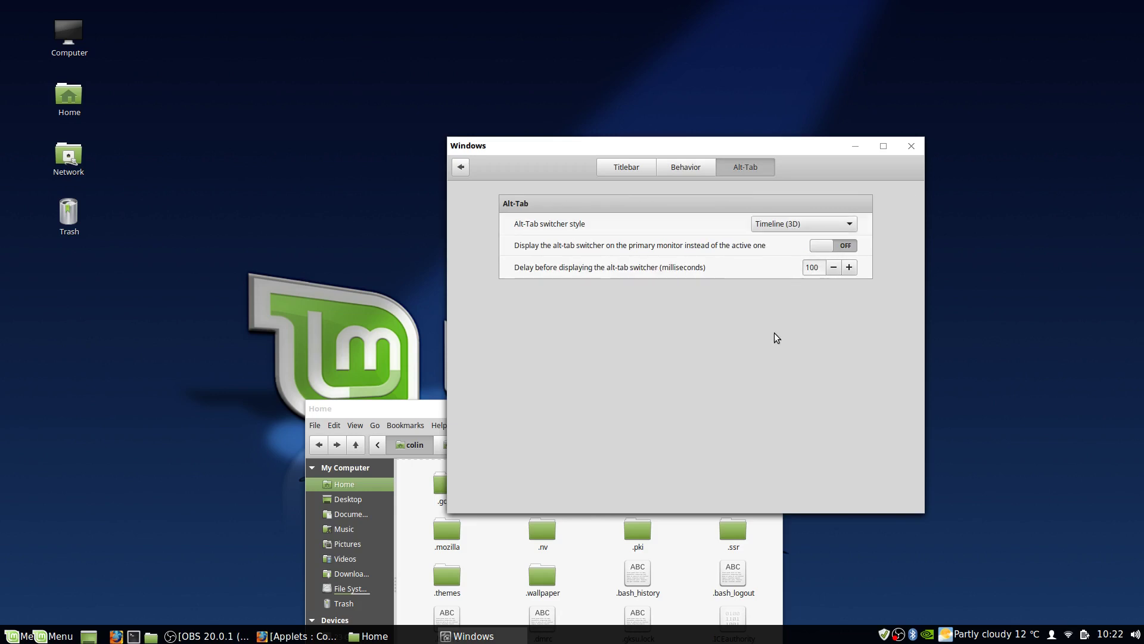
# - Set the Alt-Tab switcher style to Icons only and try it by cycling through the open windows
pyautogui.click(795, 224)
pyautogui.click(777, 123)
pyautogui.hotkey('alt', 'Tab')
pyautogui.hotkey('alt', 'Tab')
pyautogui.hotkey('alt', 'Tab')
pyautogui.hotkey('alt', 'Tab')
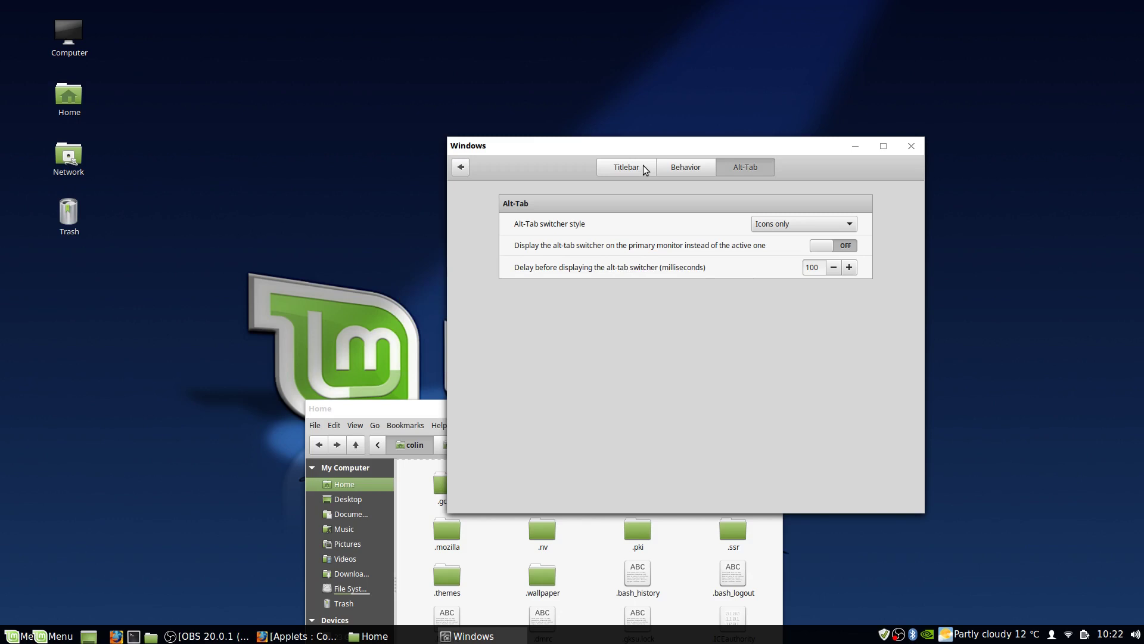
# - Set the Alt-Tab switcher style to Thumbnails only and try it by cycling through the open windows
pyautogui.click(786, 222)
pyautogui.click(787, 238)
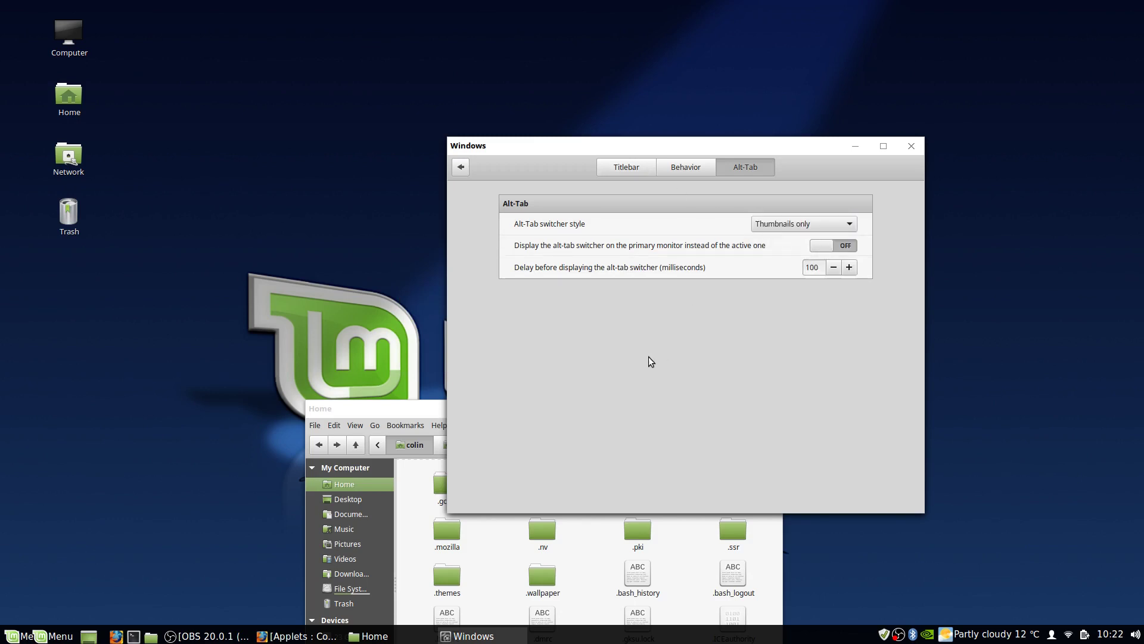
pyautogui.hotkey('alt', 'Tab')
pyautogui.hotkey('alt', 'Tab')
pyautogui.hotkey('alt', 'Tab')
pyautogui.hotkey('alt', 'Tab')
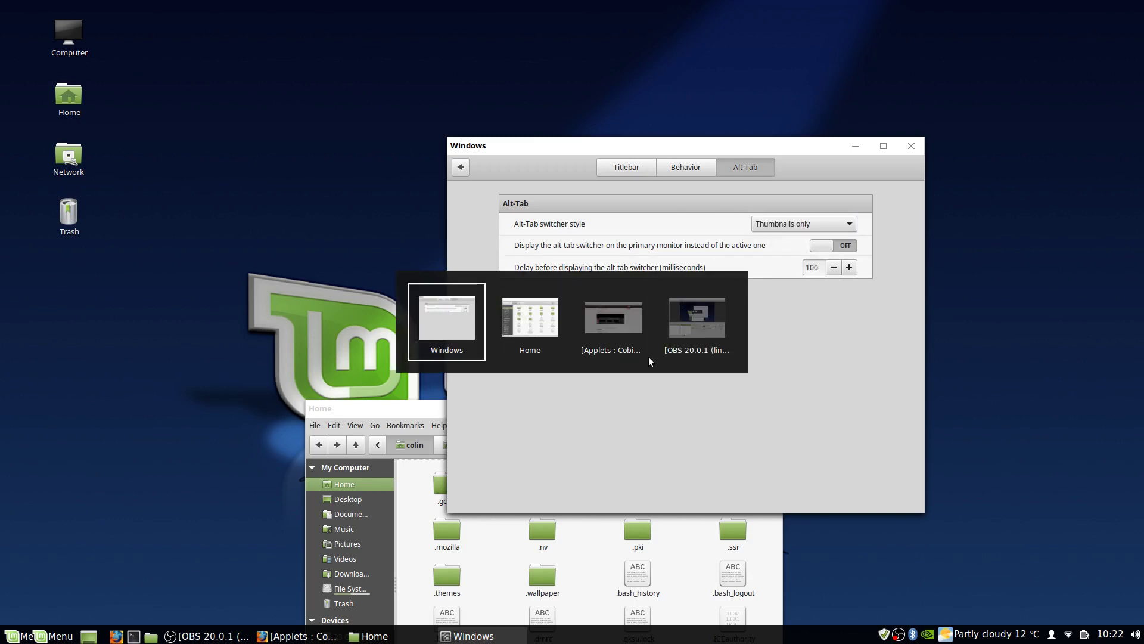
# - Set the Alt-Tab switcher style to Icons and thumbnails and try it by cycling through the open windows
pyautogui.click(784, 226)
pyautogui.click(785, 245)
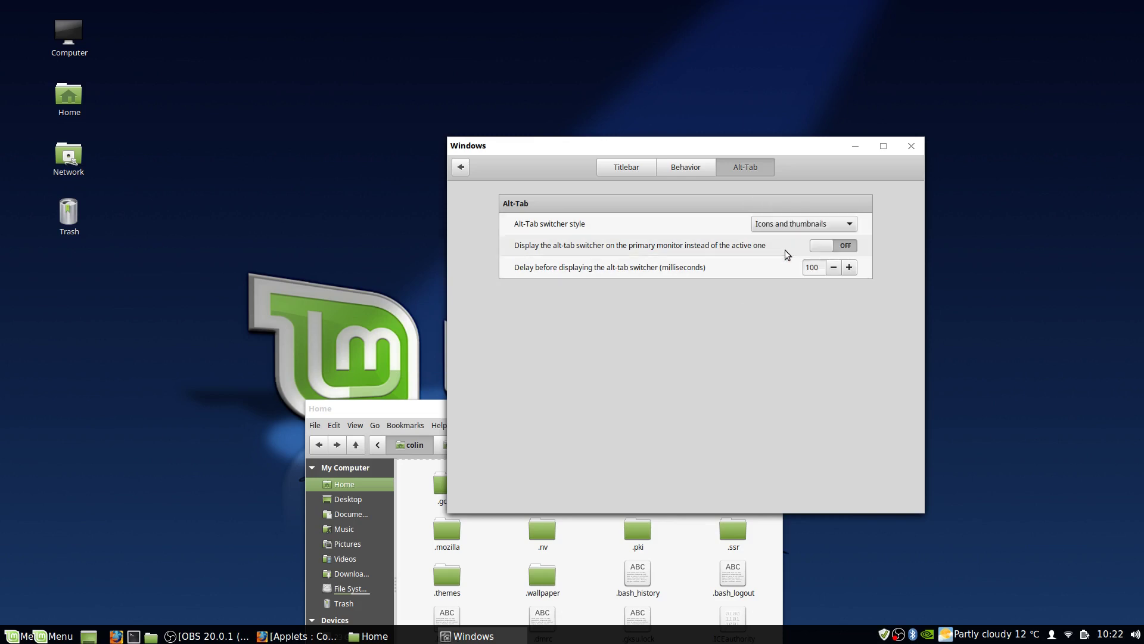
pyautogui.hotkey('alt', 'Tab')
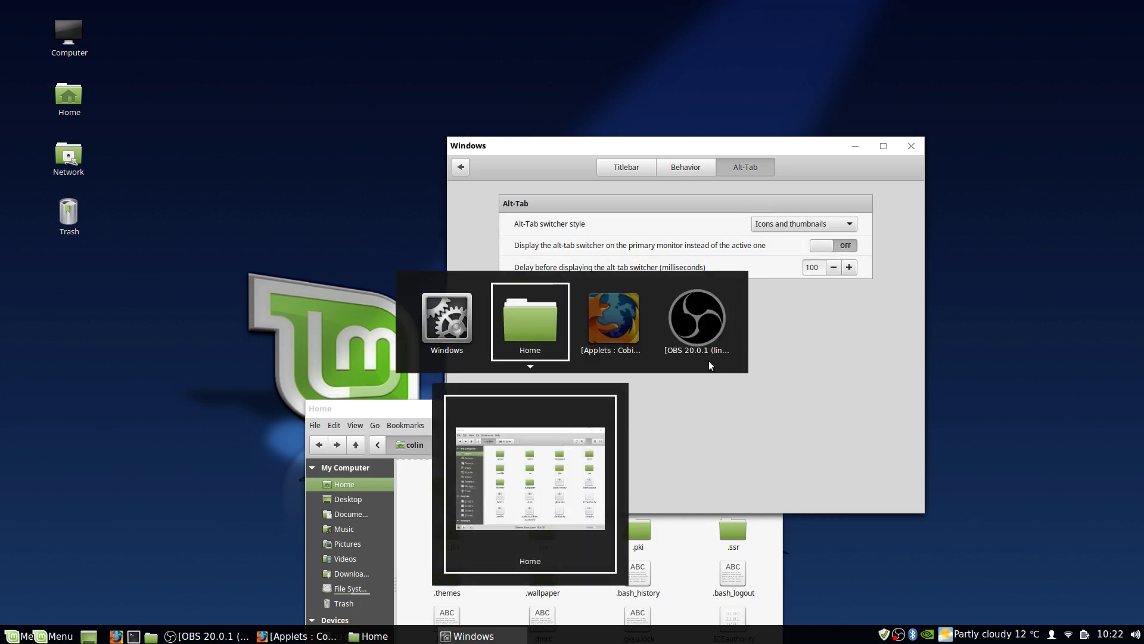
pyautogui.hotkey('alt', 'Tab')
pyautogui.hotkey('alt', 'Tab')
pyautogui.hotkey('alt', 'Tab')
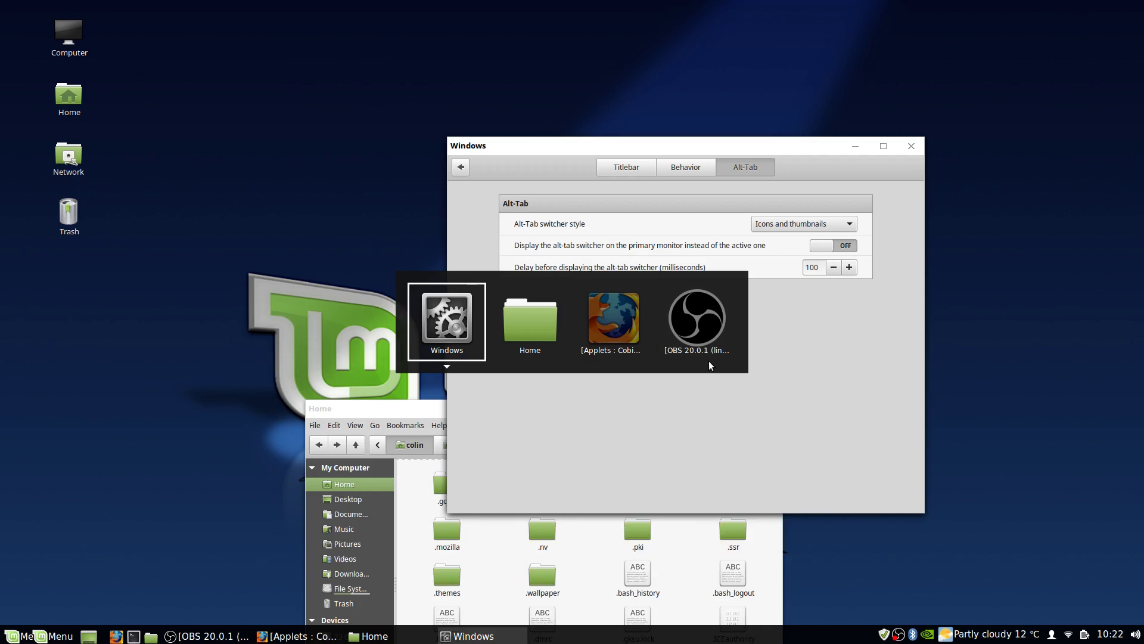
# - Set the Alt-Tab switcher style to Icons and window preview and try it by cycling through the open windows
pyautogui.click(808, 220)
pyautogui.click(801, 238)
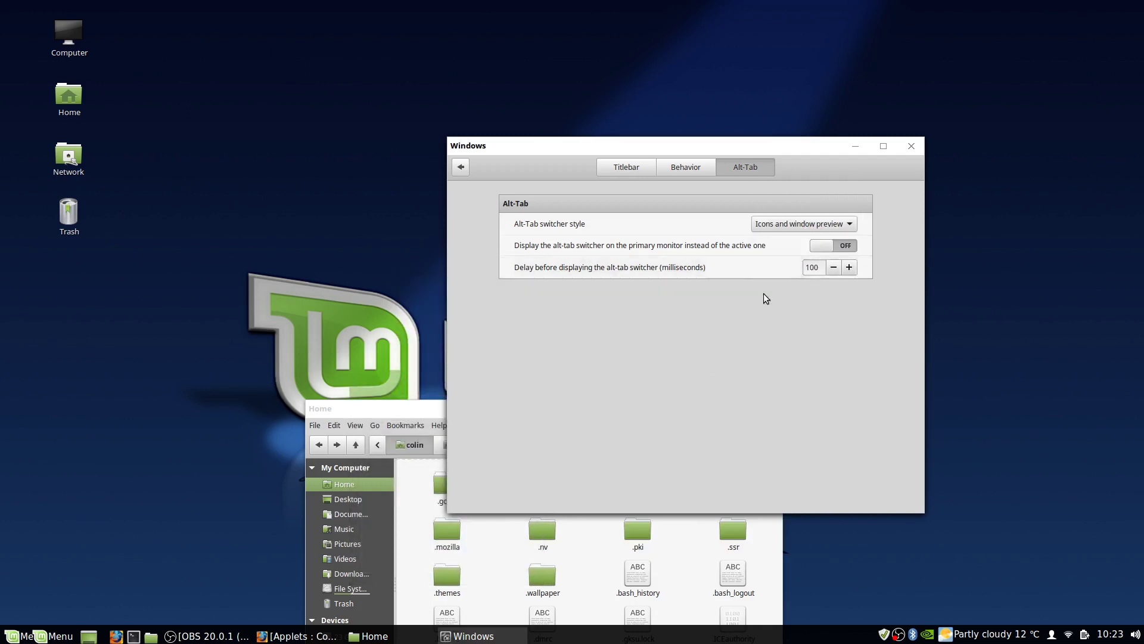
pyautogui.hotkey('alt', 'Tab')
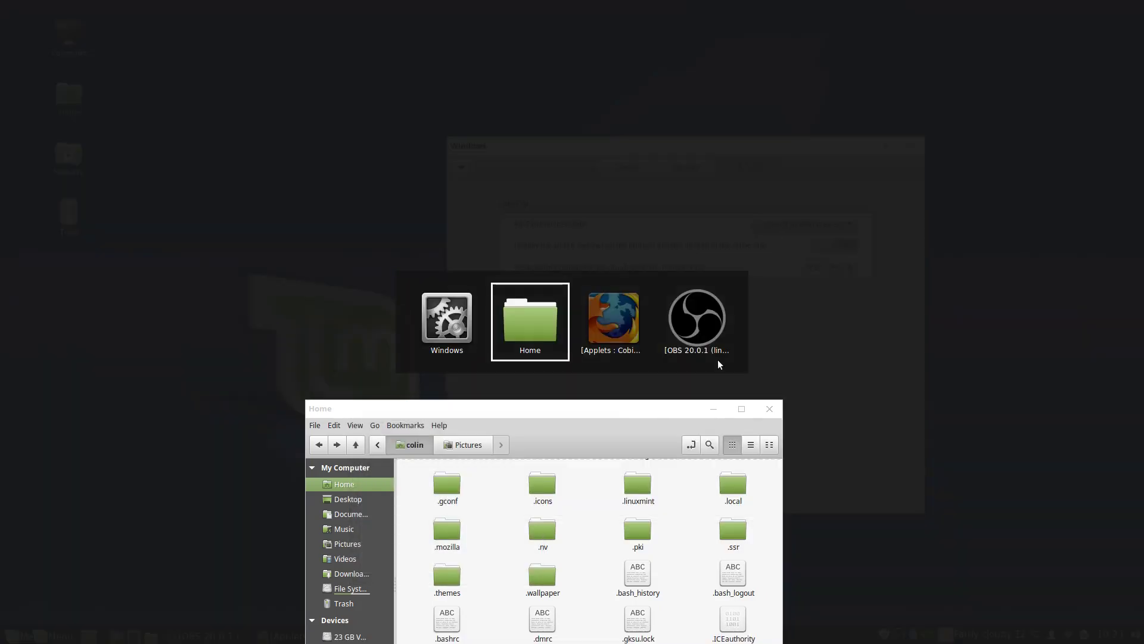
pyautogui.hotkey('alt', 'Tab')
pyautogui.hotkey('alt', 'Tab')
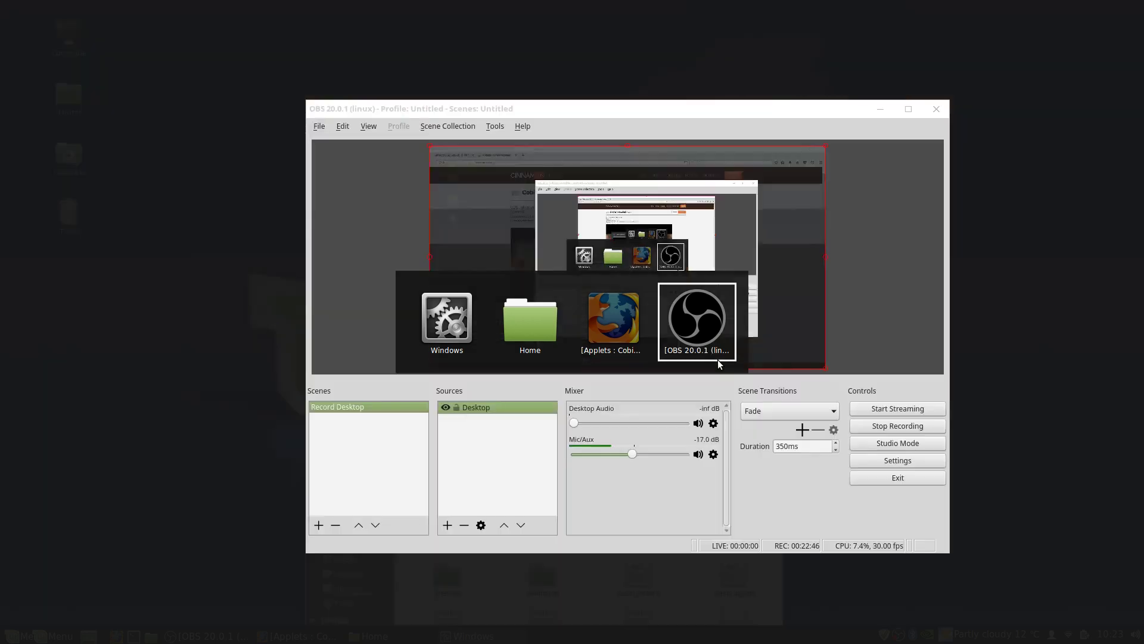
pyautogui.hotkey('alt', 'Tab')
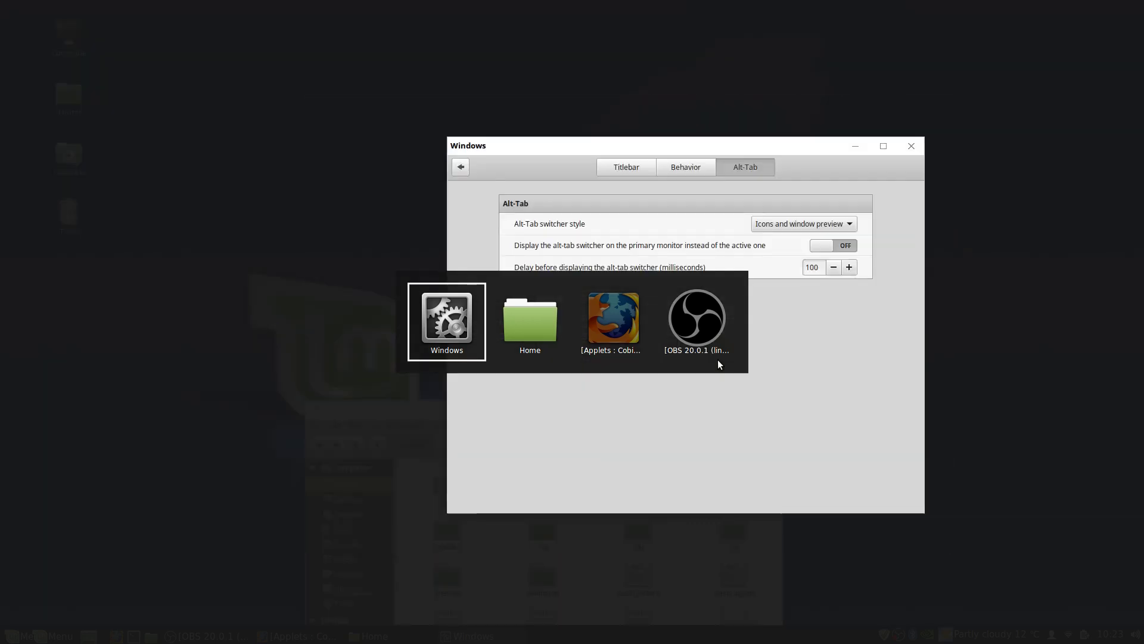
# - Set the Alt-Tab switcher style to Window preview (no icons) and try it by cycling through the open windows
pyautogui.click(801, 224)
pyautogui.click(802, 239)
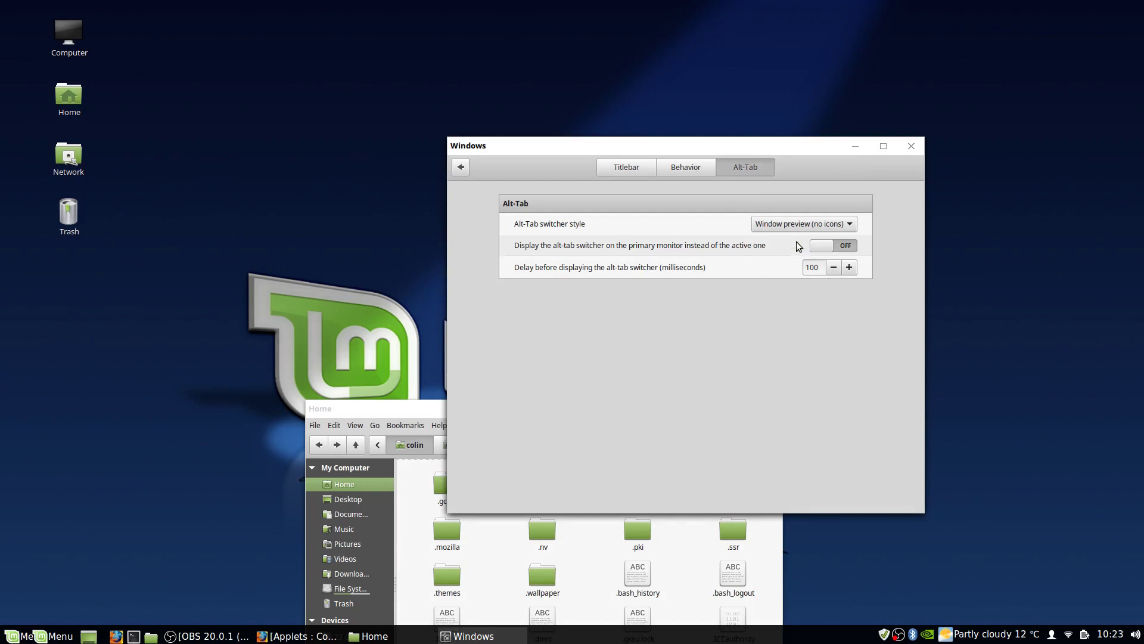
pyautogui.hotkey('alt', 'Tab')
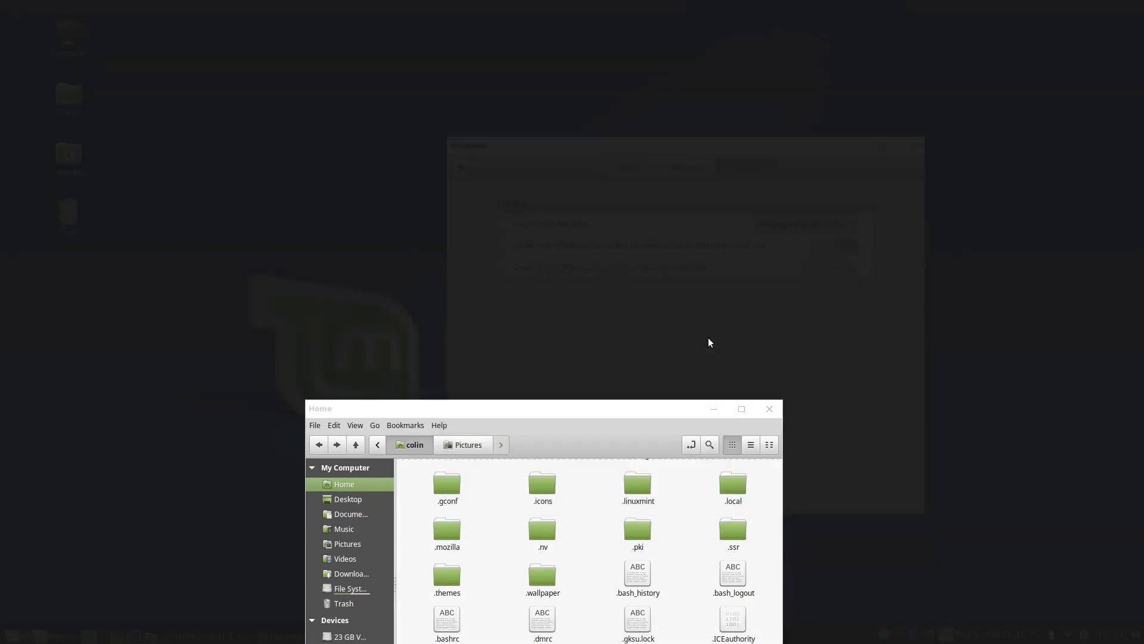
pyautogui.hotkey('alt', 'Tab')
pyautogui.hotkey('alt', 'Tab')
pyautogui.press('Escape')
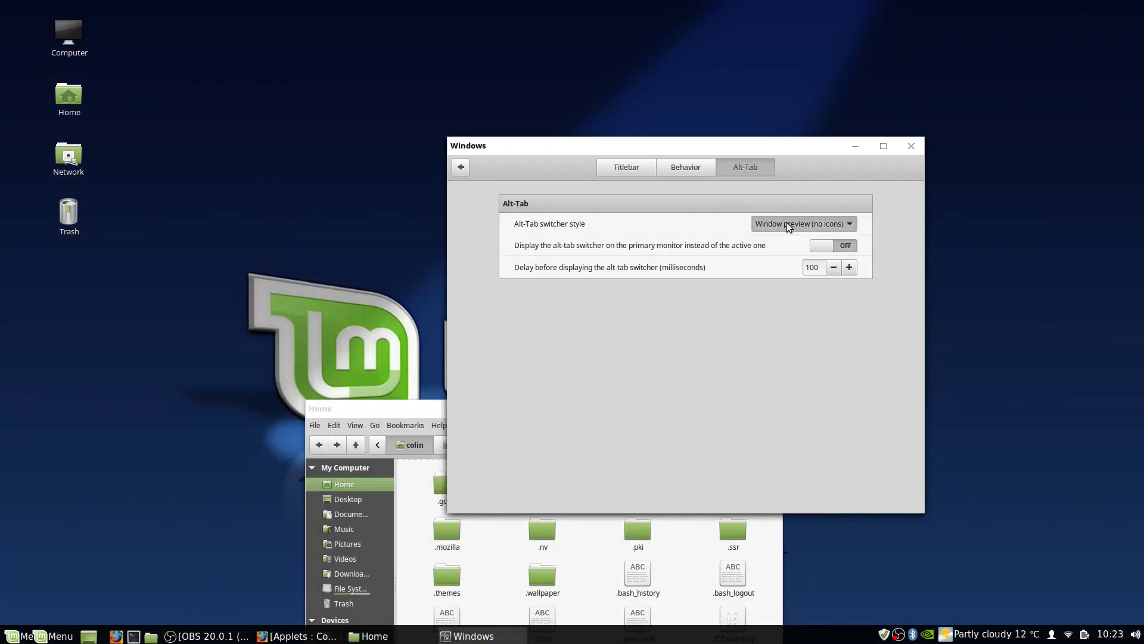
# - Set the Alt-Tab switcher style to Coverflow (3D) and try it by cycling through the open windows
pyautogui.click(787, 223)
pyautogui.click(786, 238)
pyautogui.hotkey('alt', 'Tab')
pyautogui.hotkey('alt', 'Tab')
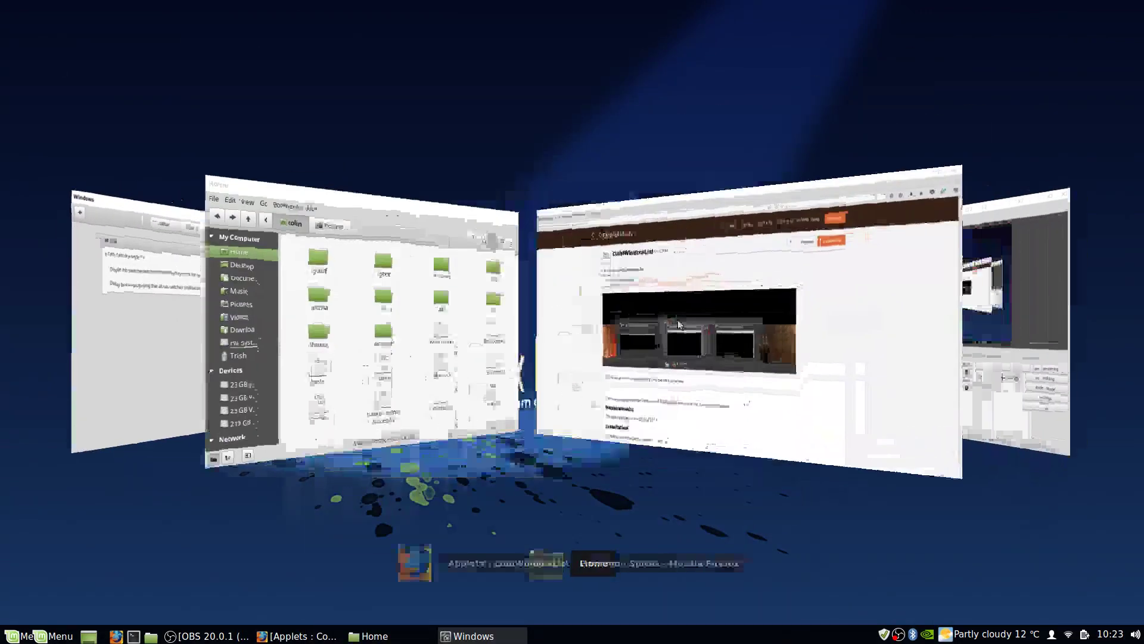
pyautogui.hotkey('alt', 'Tab')
pyautogui.hotkey('alt', 'Tab')
pyautogui.hotkey('alt', 'Tab')
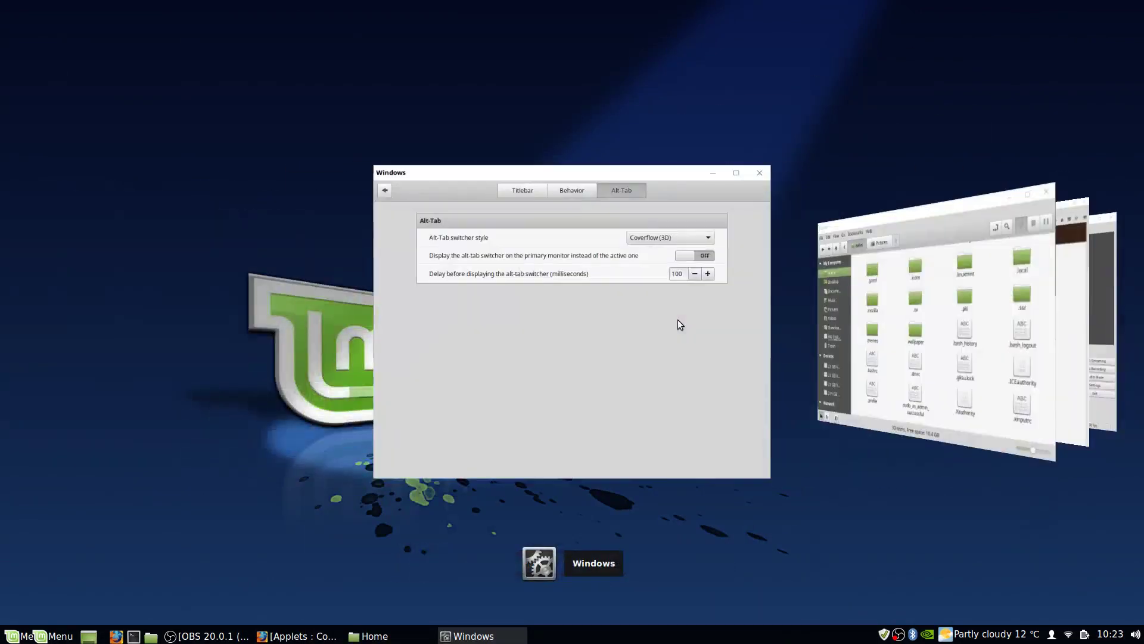
# - Set the Alt-Tab switcher style to Timeline (3D) and try it by cycling through the open windows
pyautogui.click(806, 231)
pyautogui.click(799, 239)
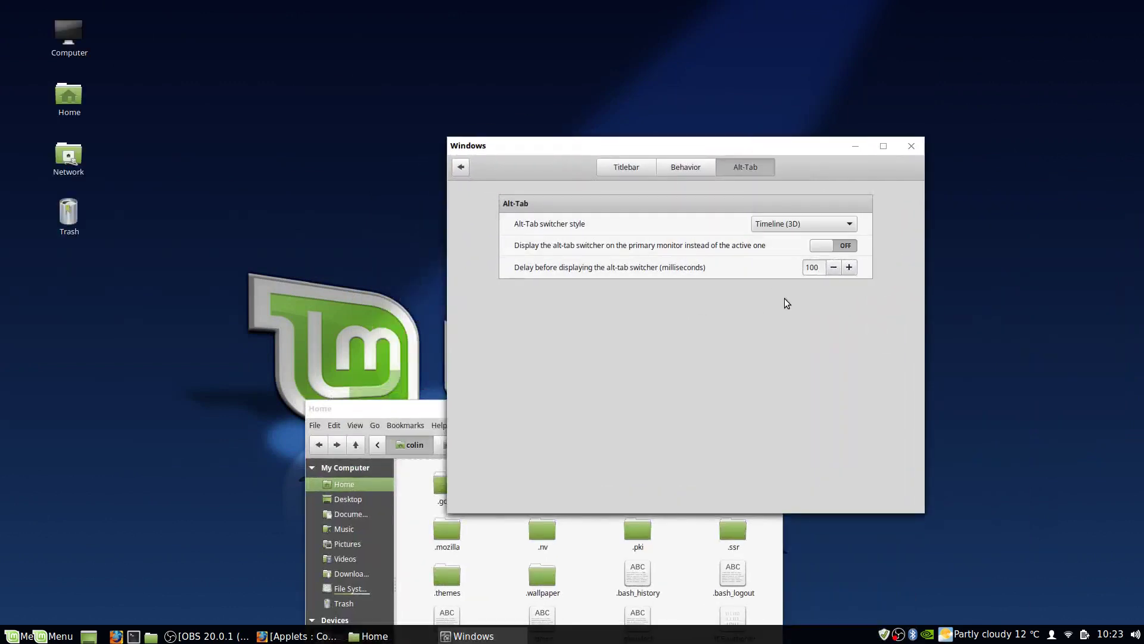
pyautogui.hotkey('alt', 'Tab')
pyautogui.hotkey('alt', 'Tab')
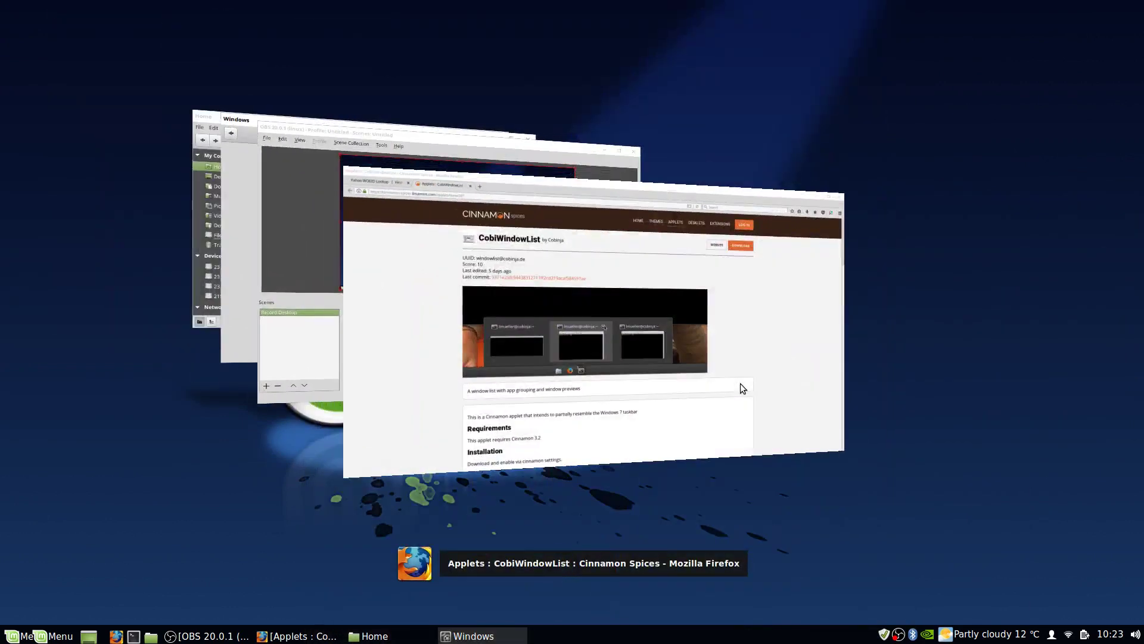
pyautogui.hotkey('alt', 'Tab')
pyautogui.hotkey('alt', 'Tab')
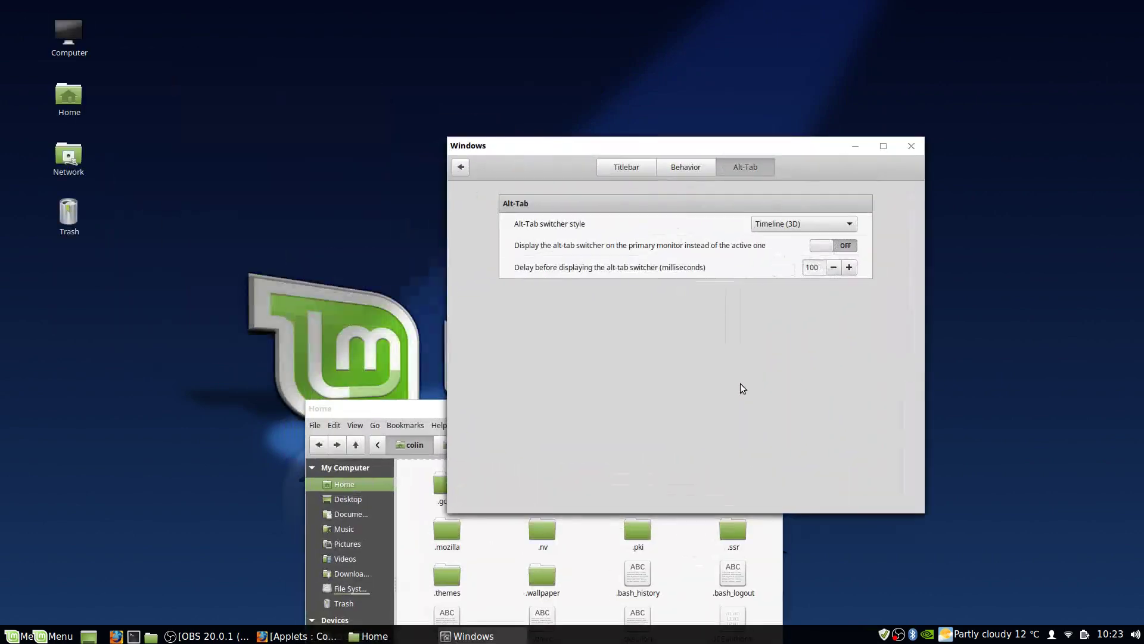
# - Open the Window Tiling settings and try moving the settings window around the desktop with tiling and snapping enabled
pyautogui.click(460, 167)
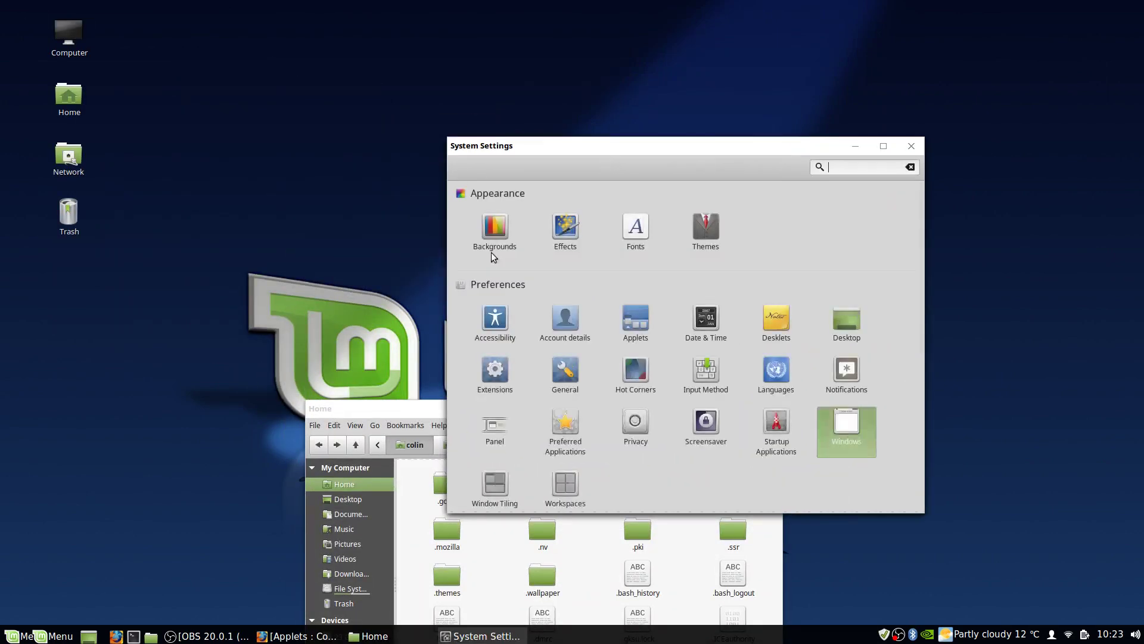
pyautogui.scroll(-3, 699, 411)
pyautogui.click(504, 408)
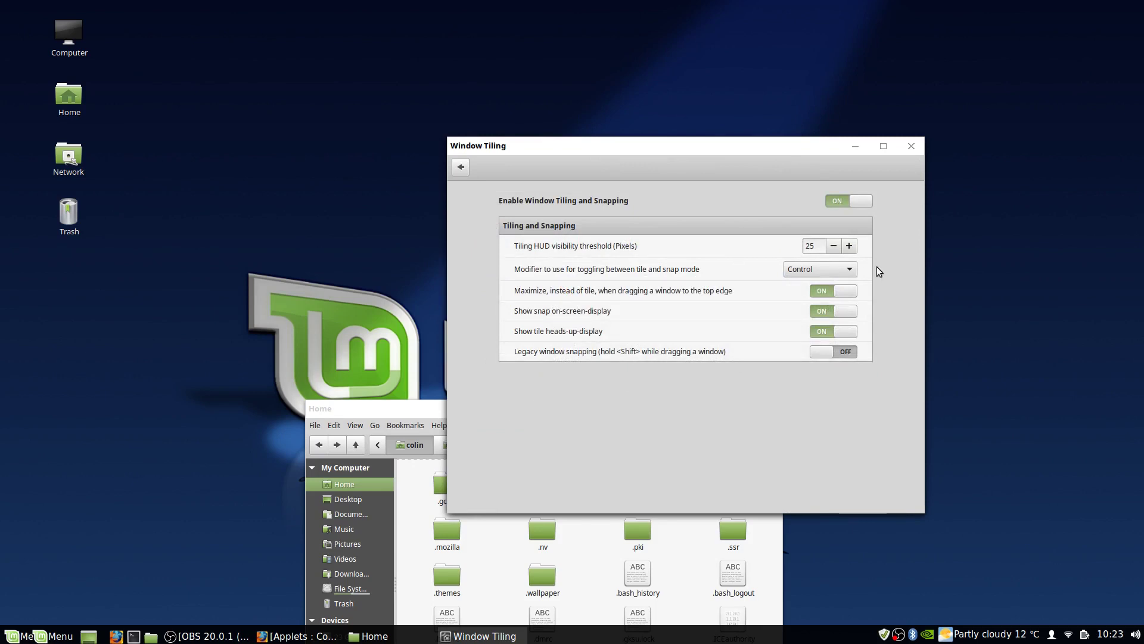
pyautogui.moveTo(721, 147); pyautogui.dragTo(545, 102)
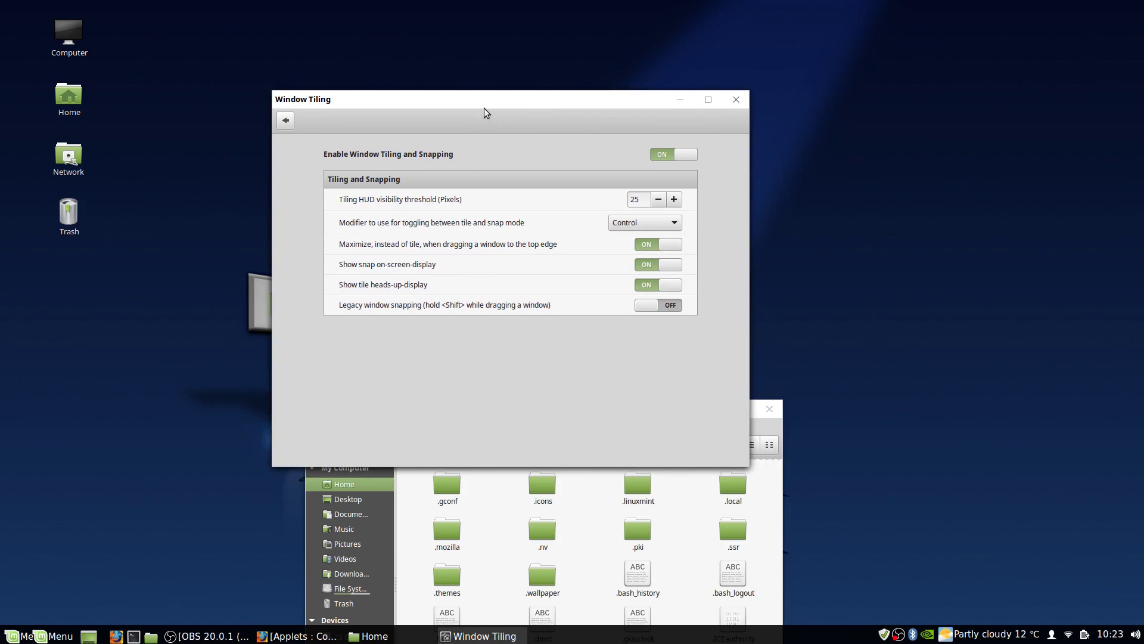
pyautogui.moveTo(510, 95); pyautogui.dragTo(579, 89)
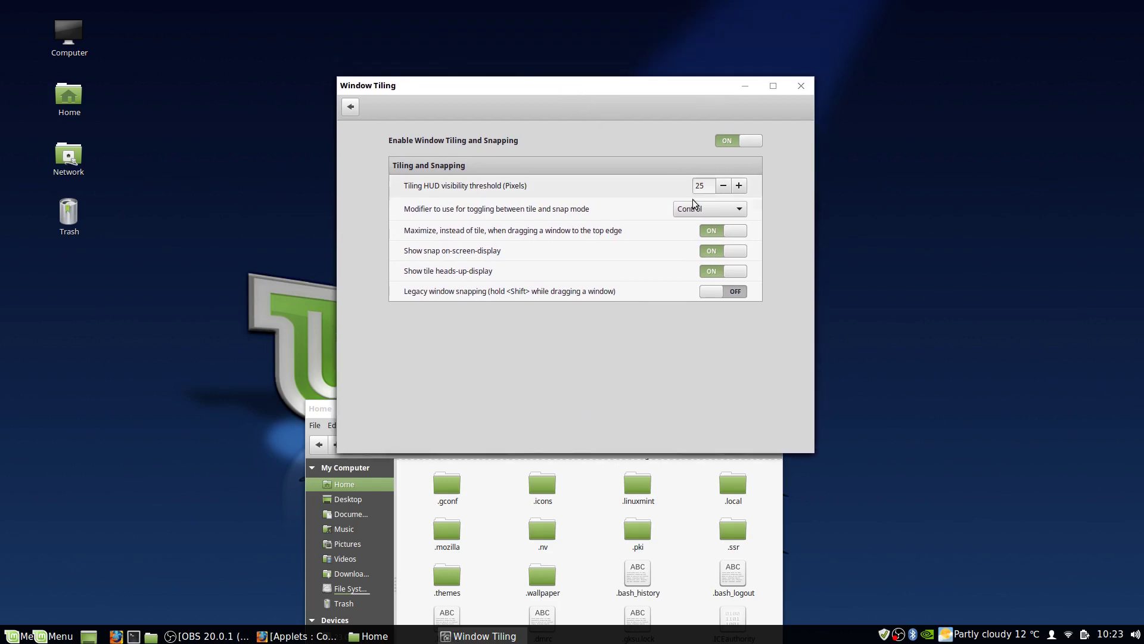
# - Disable maximizing instead of tiling at the top edge, test it by moving the window, and enable the option again
pyautogui.click(715, 230)
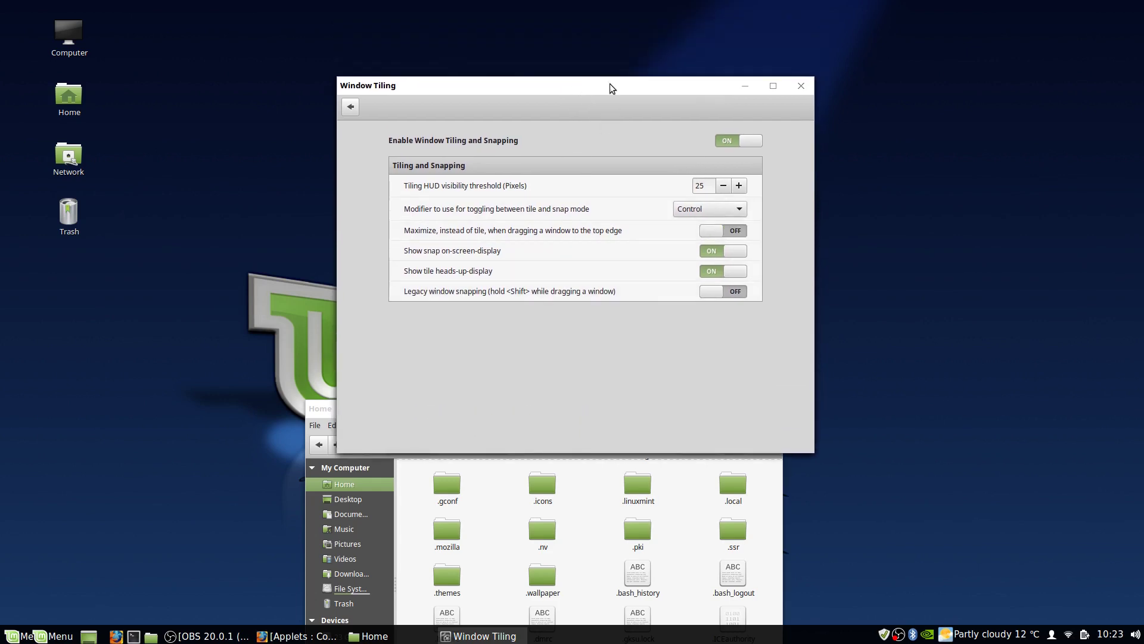
pyautogui.moveTo(607, 84); pyautogui.dragTo(643, 140)
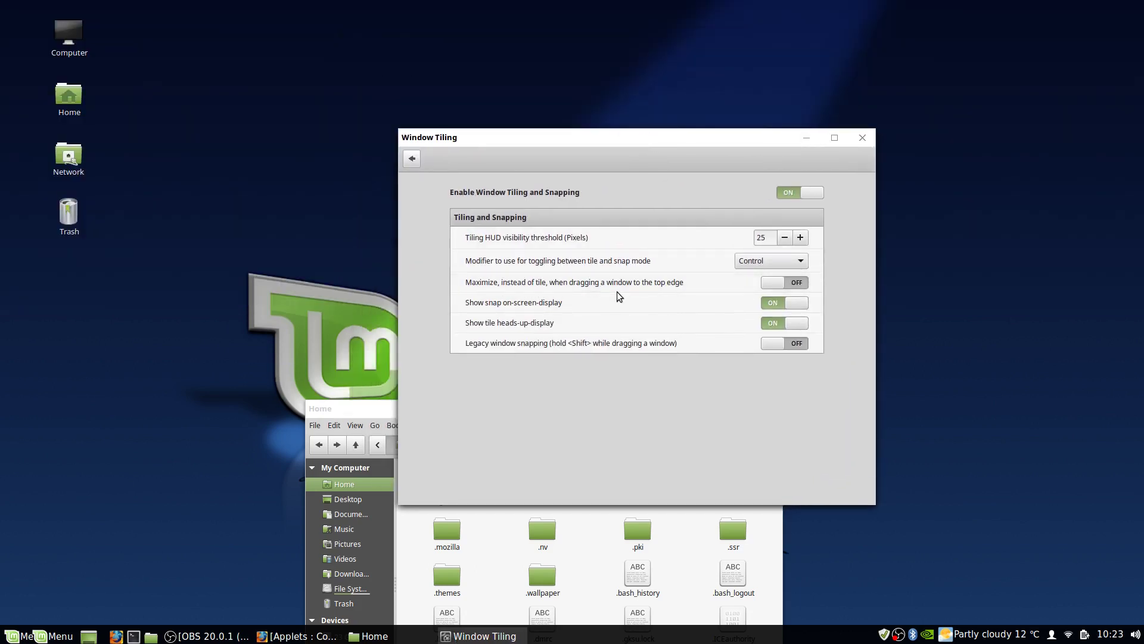
pyautogui.click(798, 284)
pyautogui.moveTo(644, 134); pyautogui.dragTo(609, 187)
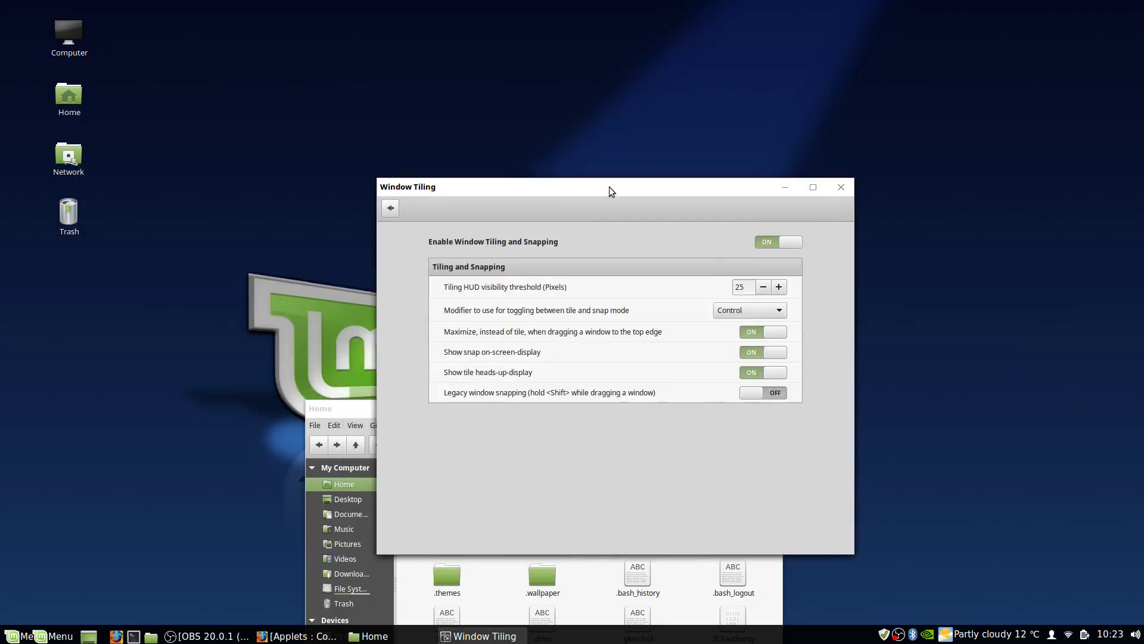
# - Look at the Workspaces settings and return to the System Settings overview
pyautogui.click(391, 208)
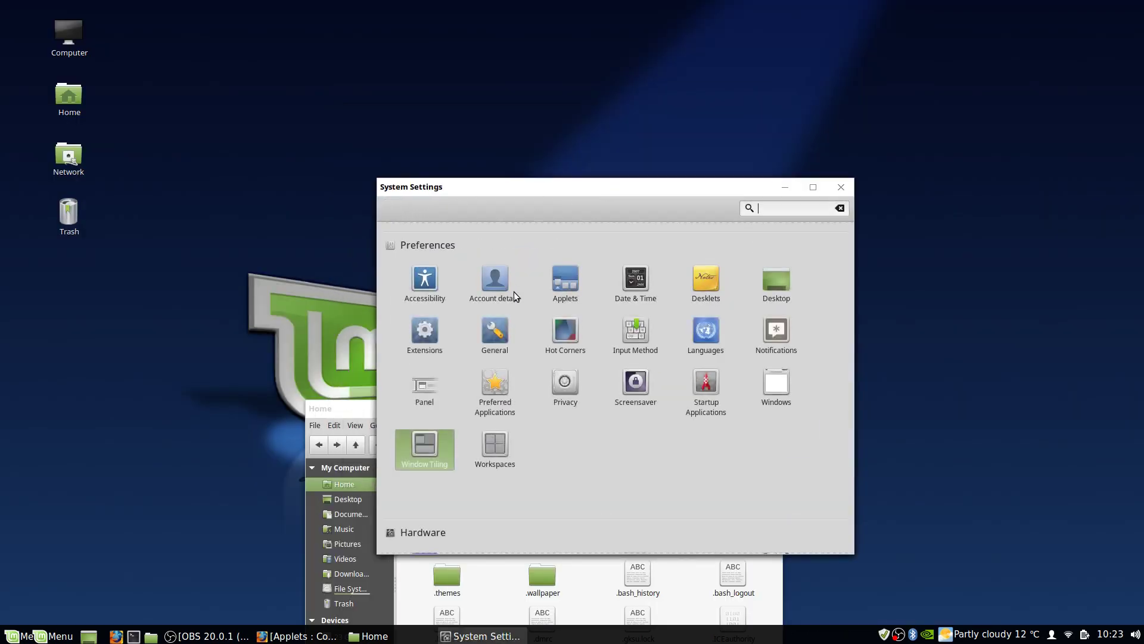
pyautogui.click(498, 454)
pyautogui.click(391, 208)
# - Open the Keyboard shortcuts and view the bindings of Center window in screen under the Windows Positioning category
pyautogui.scroll(-5, 546, 317)
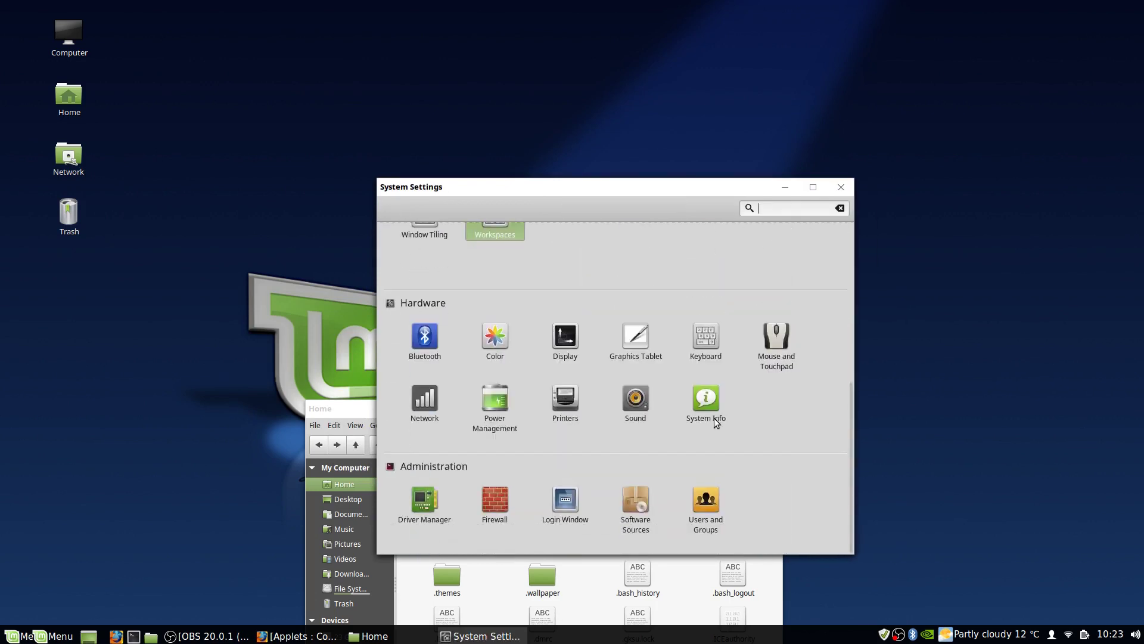
pyautogui.click(710, 332)
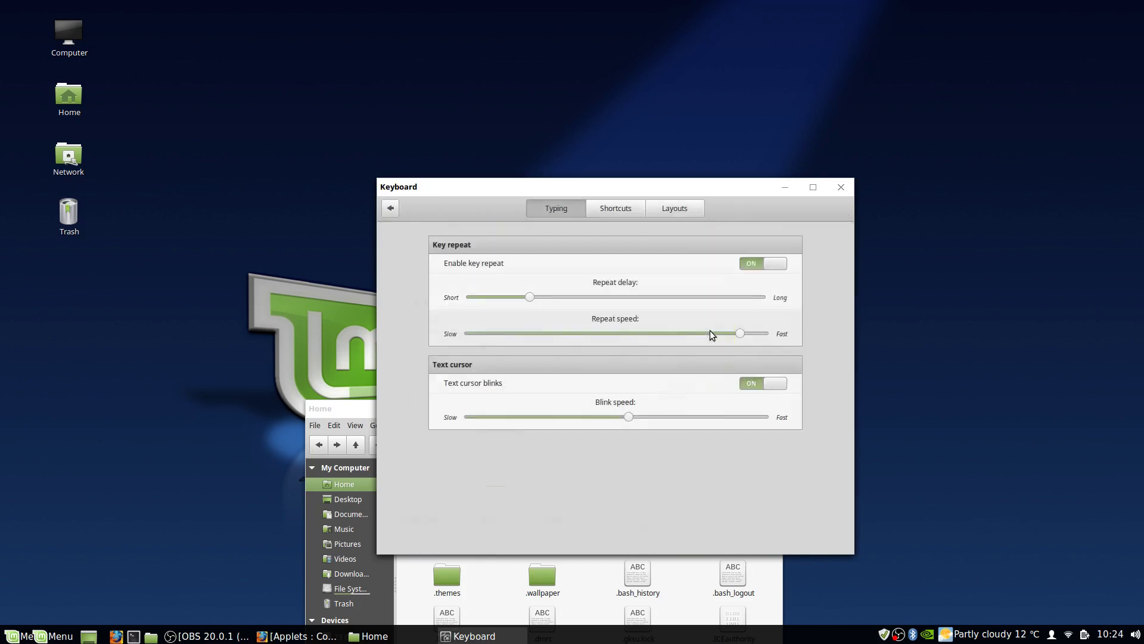
pyautogui.click(615, 209)
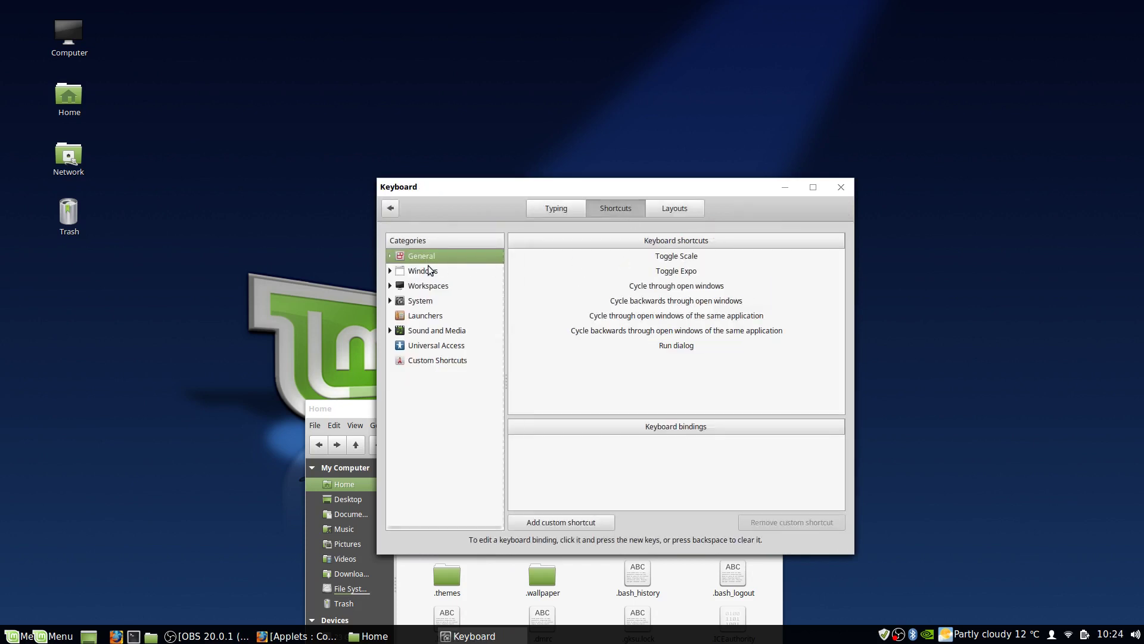
pyautogui.click(391, 270)
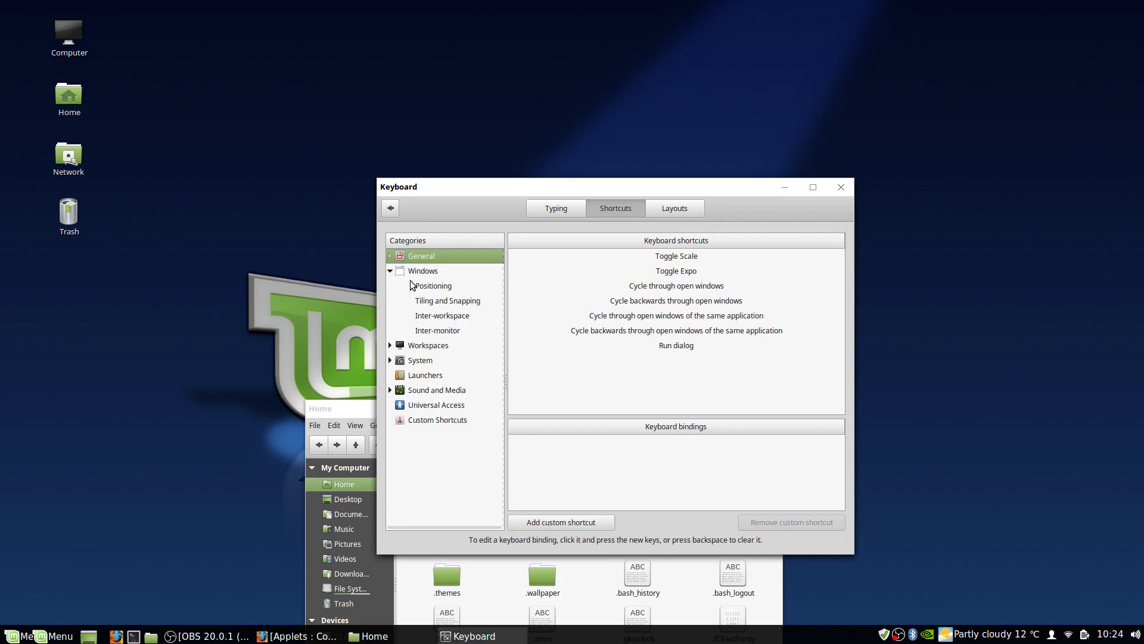
pyautogui.click(430, 286)
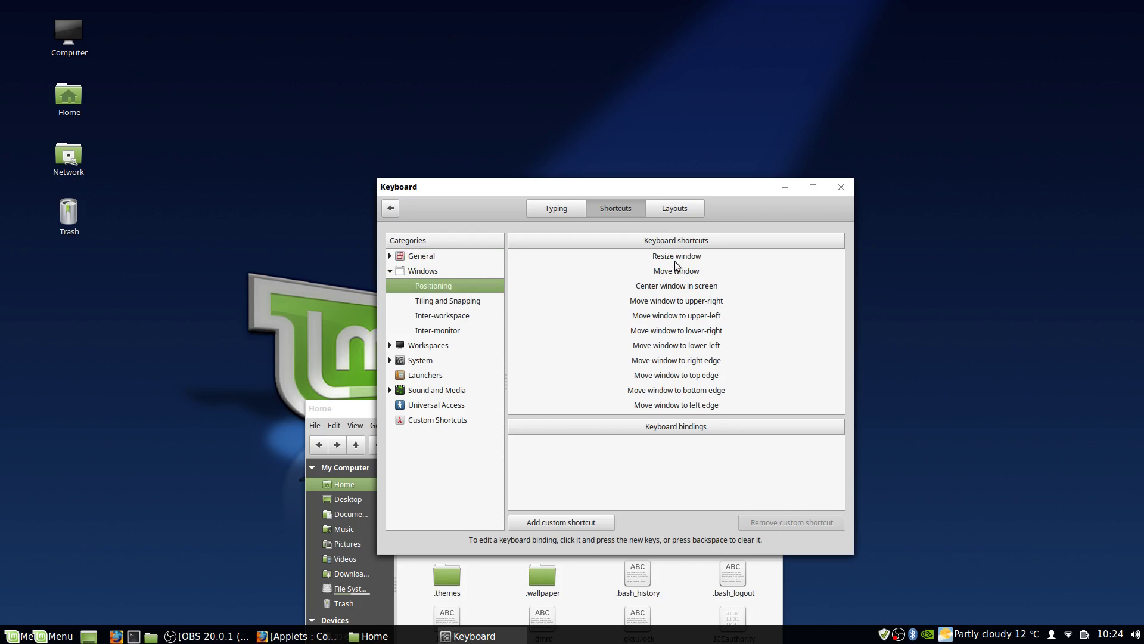
pyautogui.click(679, 285)
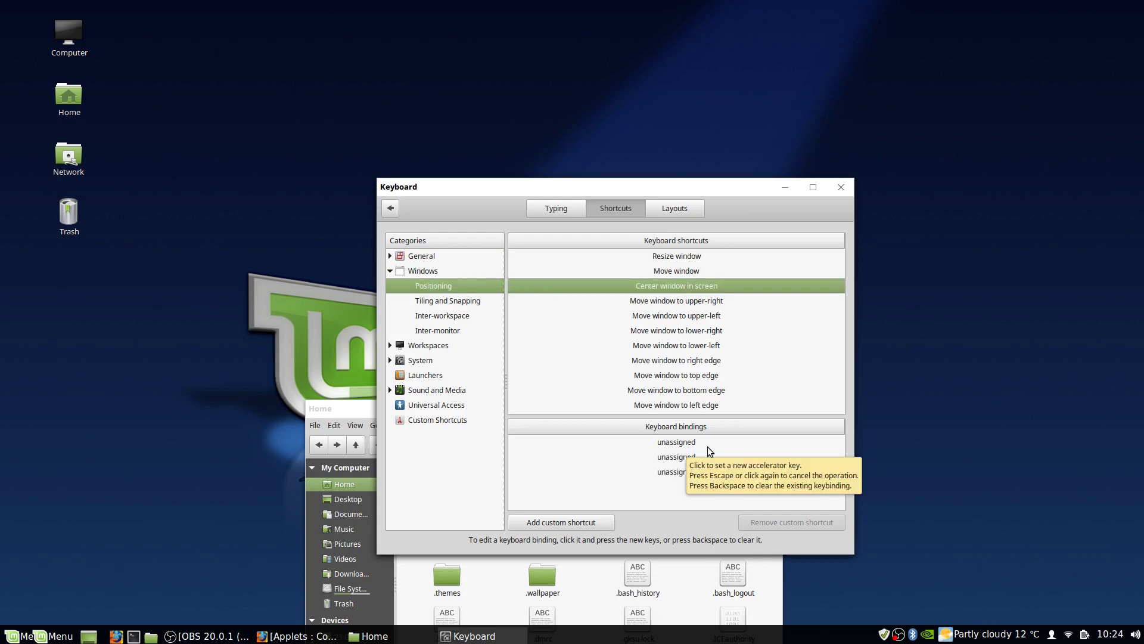
# - View the Push snap left binding under Tiling and Snapping, try it on the Keyboard window, and restore the window to the middle of the desktop
pyautogui.click(448, 302)
pyautogui.click(678, 315)
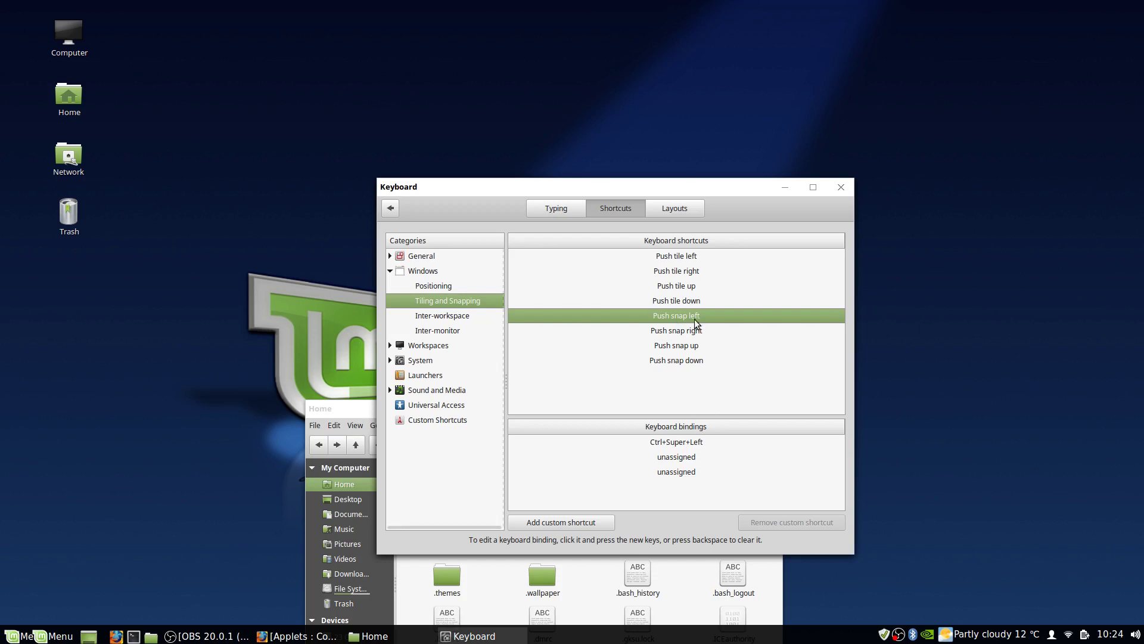
pyautogui.press('ctrl+super+Left')
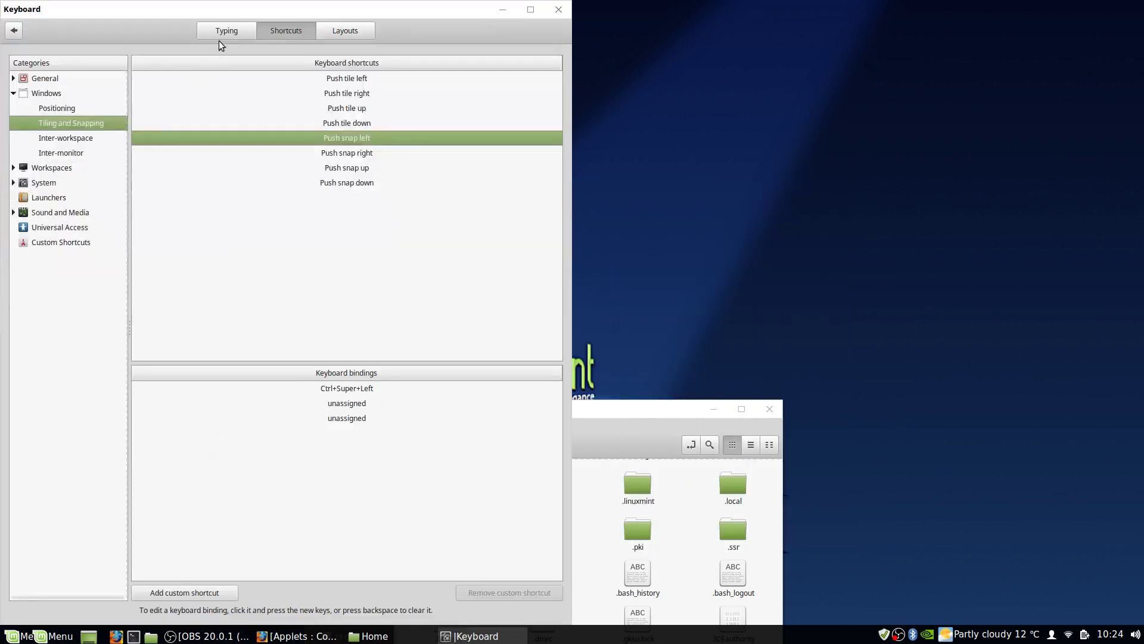
pyautogui.moveTo(220, 9); pyautogui.dragTo(634, 136)
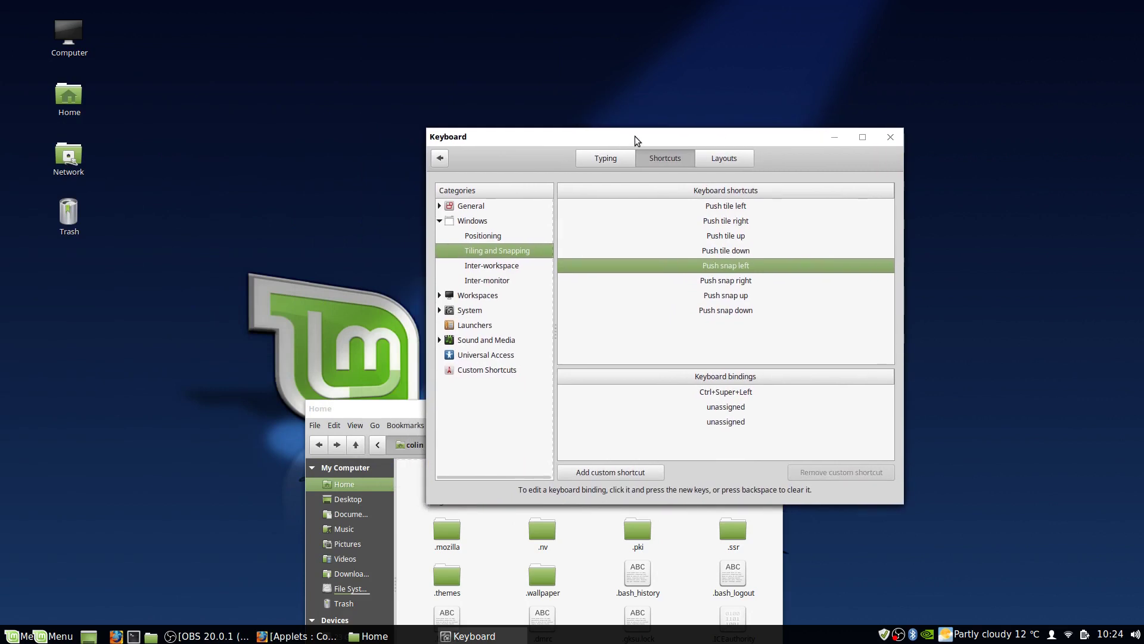
# - Check the keyboard Layouts page and return to the System Settings overview
pyautogui.click(724, 163)
pyautogui.click(653, 161)
pyautogui.click(442, 159)
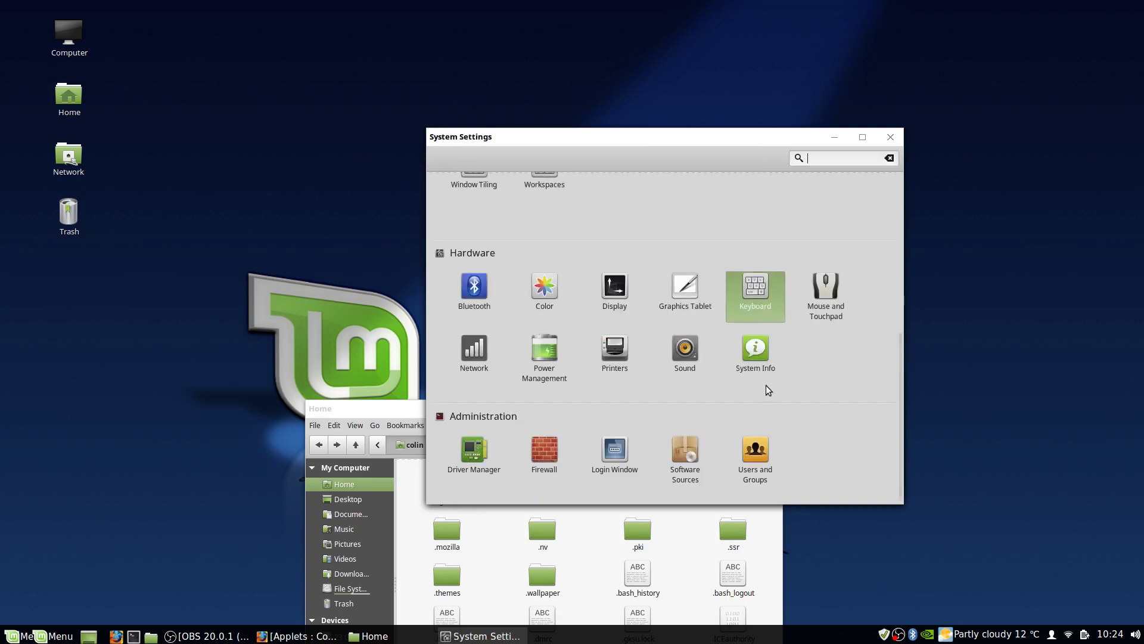
# - Review the Mouse and Touchpad settings for both devices and return to the System Settings overview
pyautogui.click(824, 305)
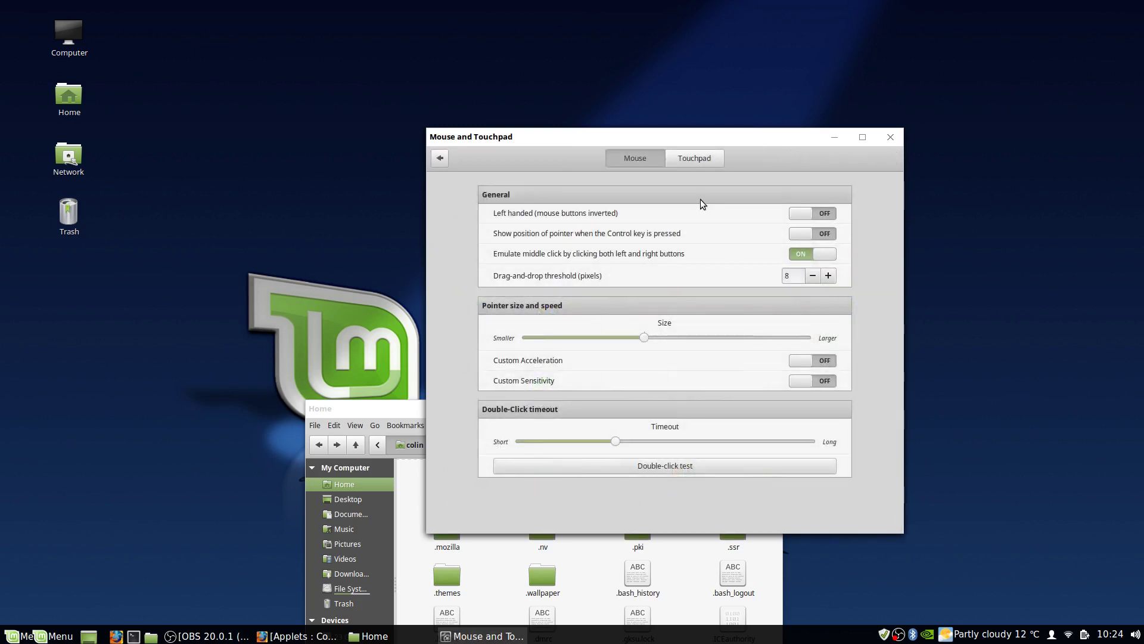
pyautogui.click(708, 160)
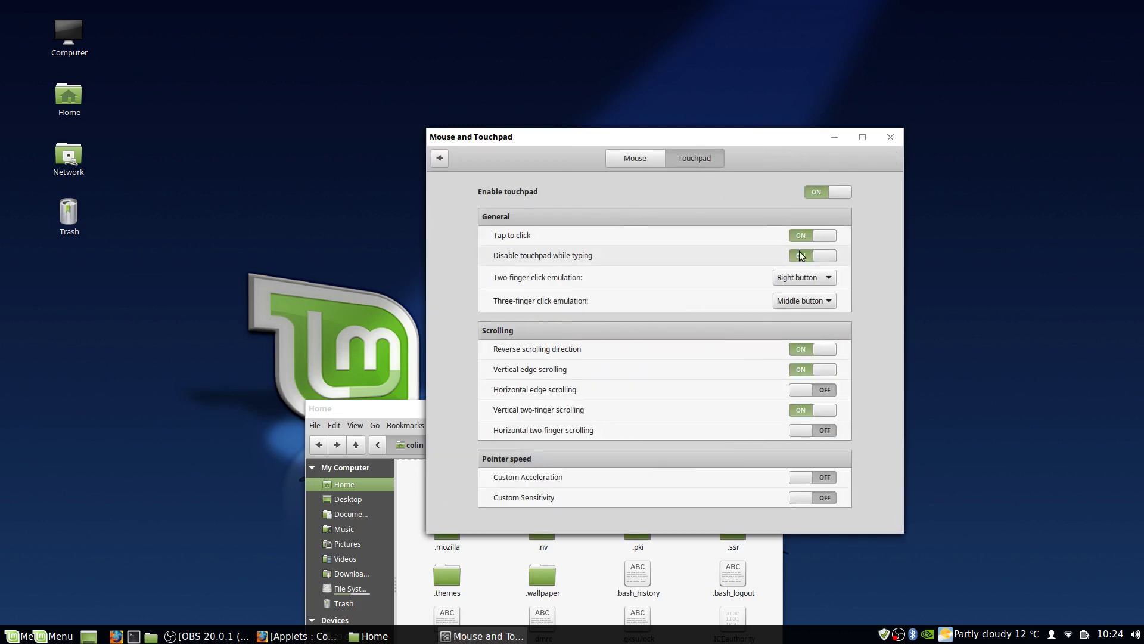
pyautogui.click(440, 159)
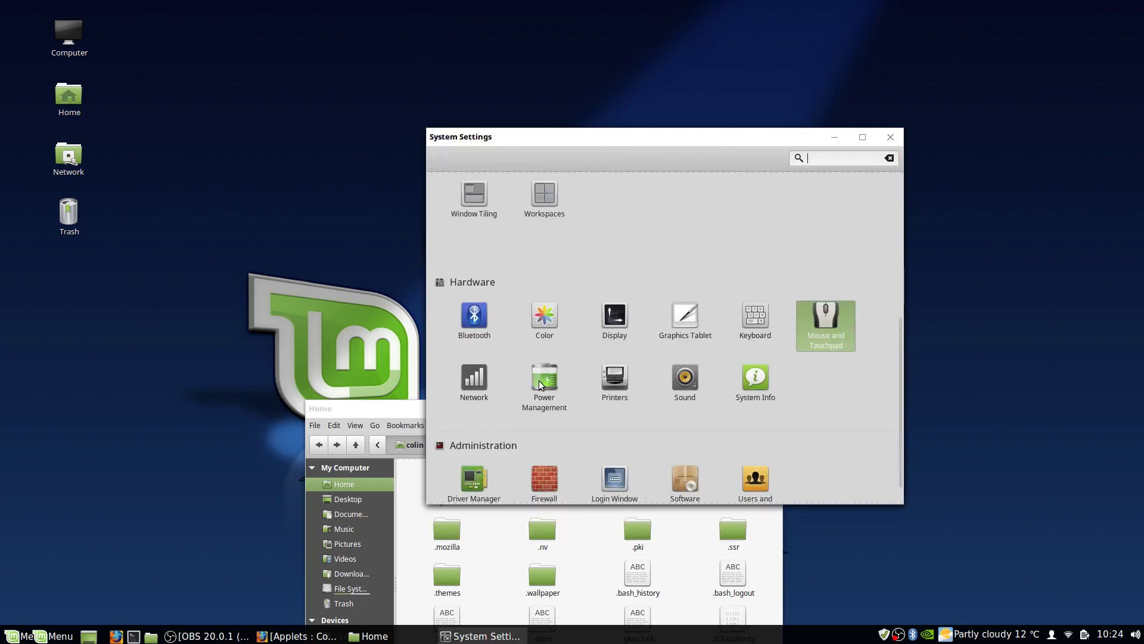
# - Open the Printers configuration window to look at it, and close it again
pyautogui.click(611, 383)
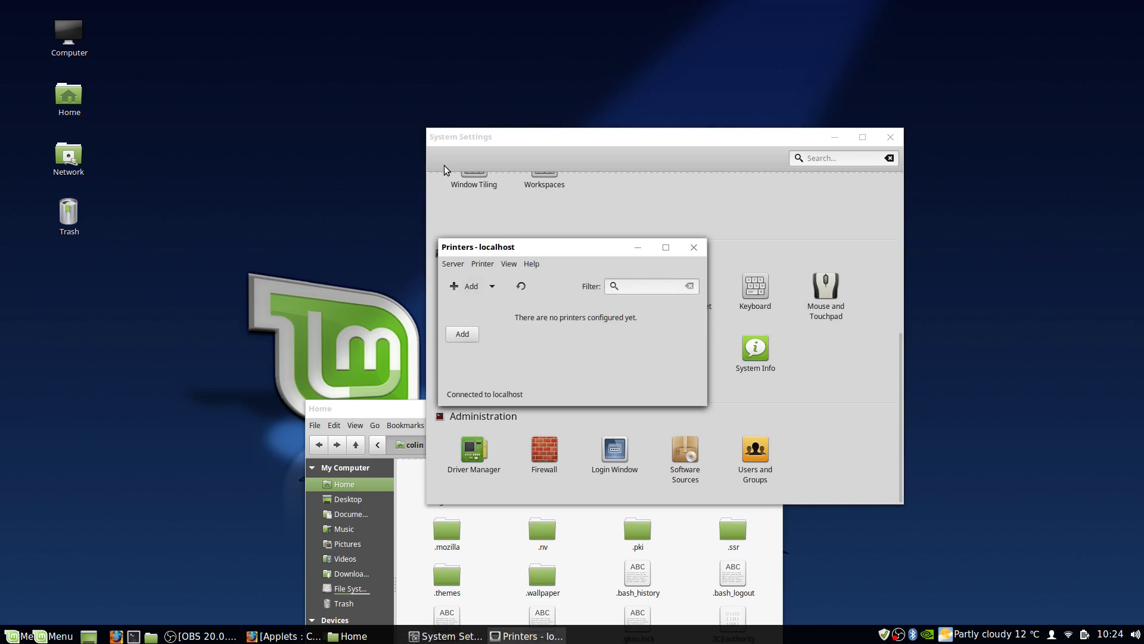
pyautogui.click(694, 246)
pyautogui.scroll(5, 543, 188)
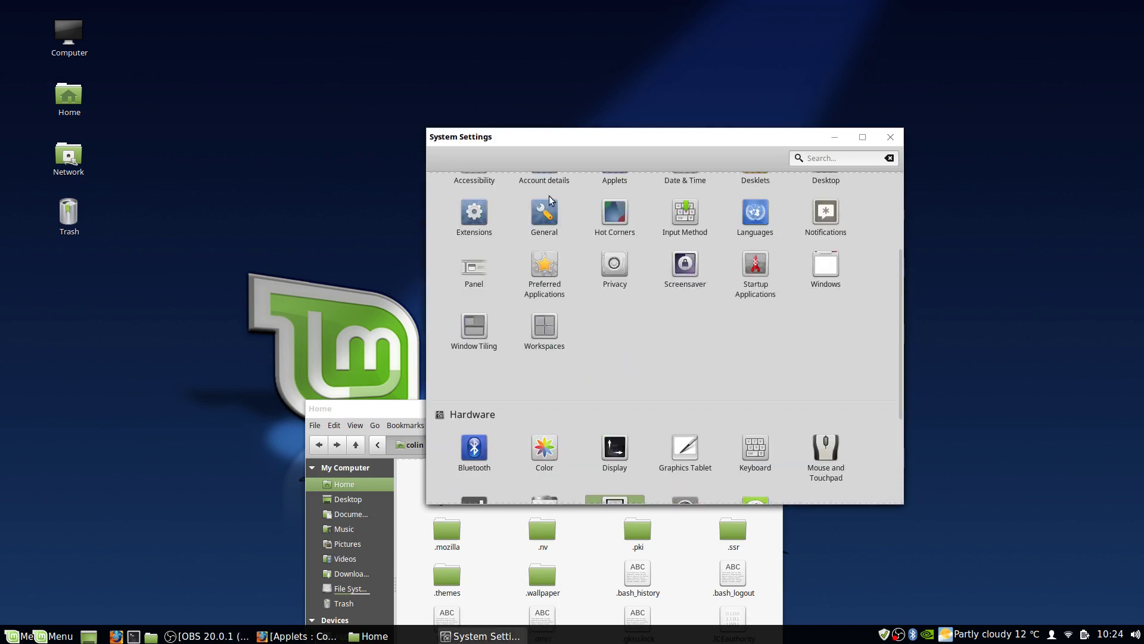
# - Open the Sound settings from System Settings and a second time through the system tray's volume control
pyautogui.scroll(-4, 675, 280)
pyautogui.click(685, 352)
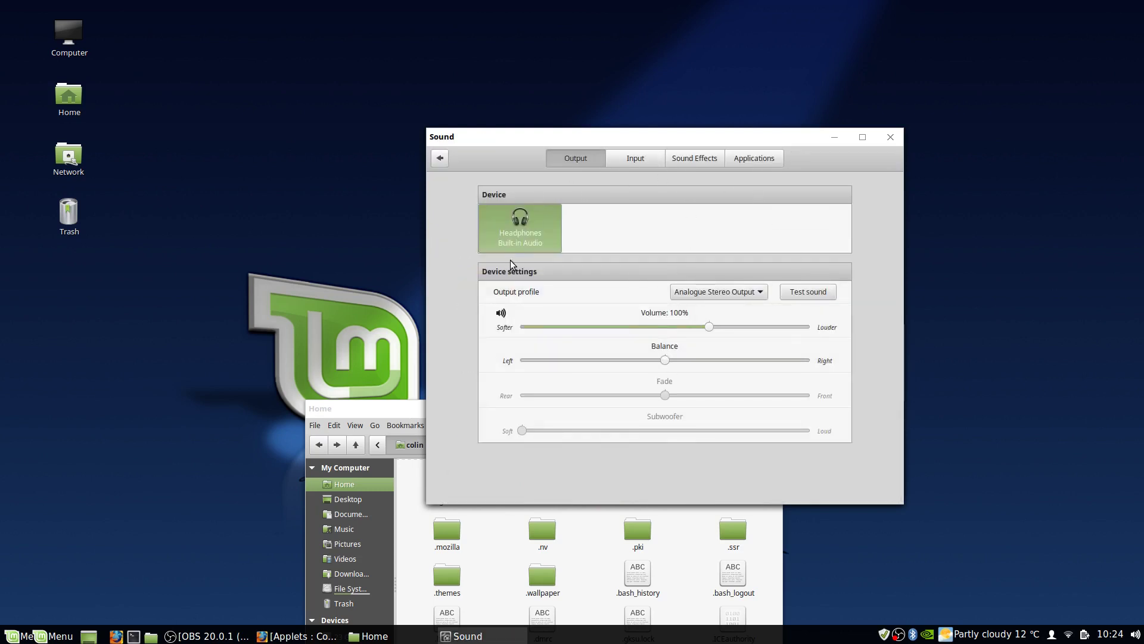
pyautogui.click(1135, 636)
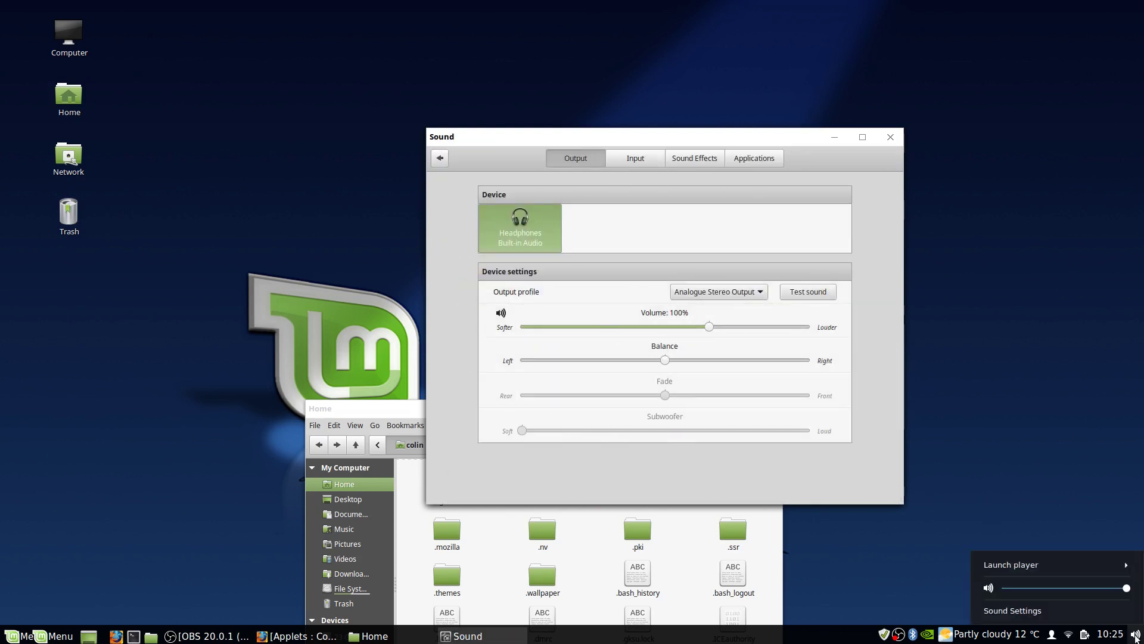
pyautogui.click(1057, 612)
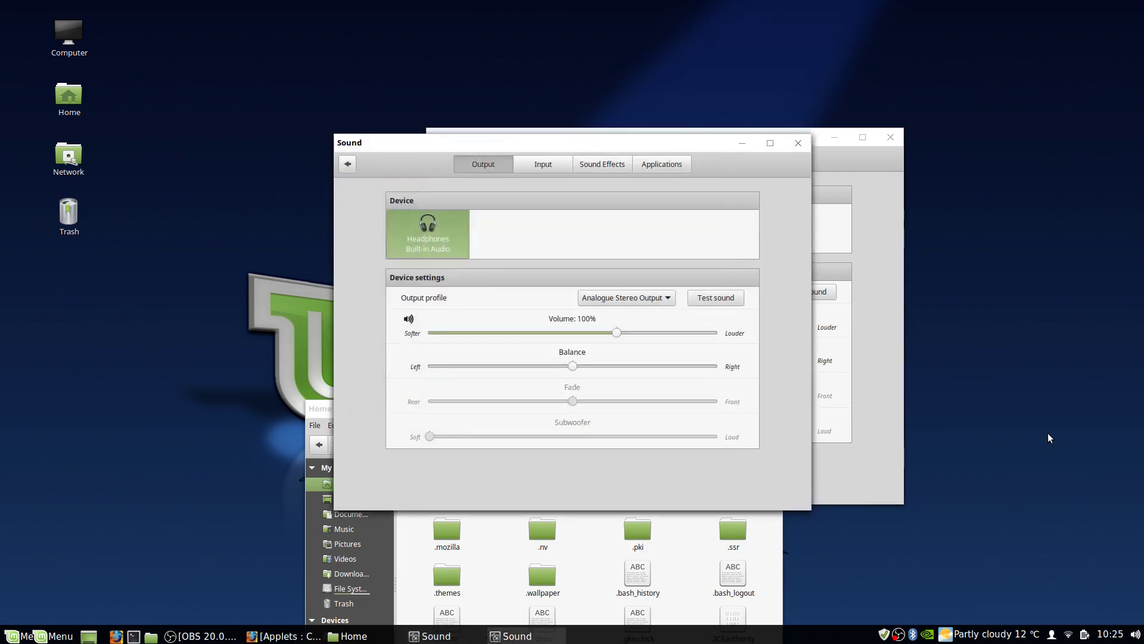
# - Review the sound Input and Sound Effects settings, briefly unmuting the effects volume before muting it again
pyautogui.click(542, 164)
pyautogui.click(602, 164)
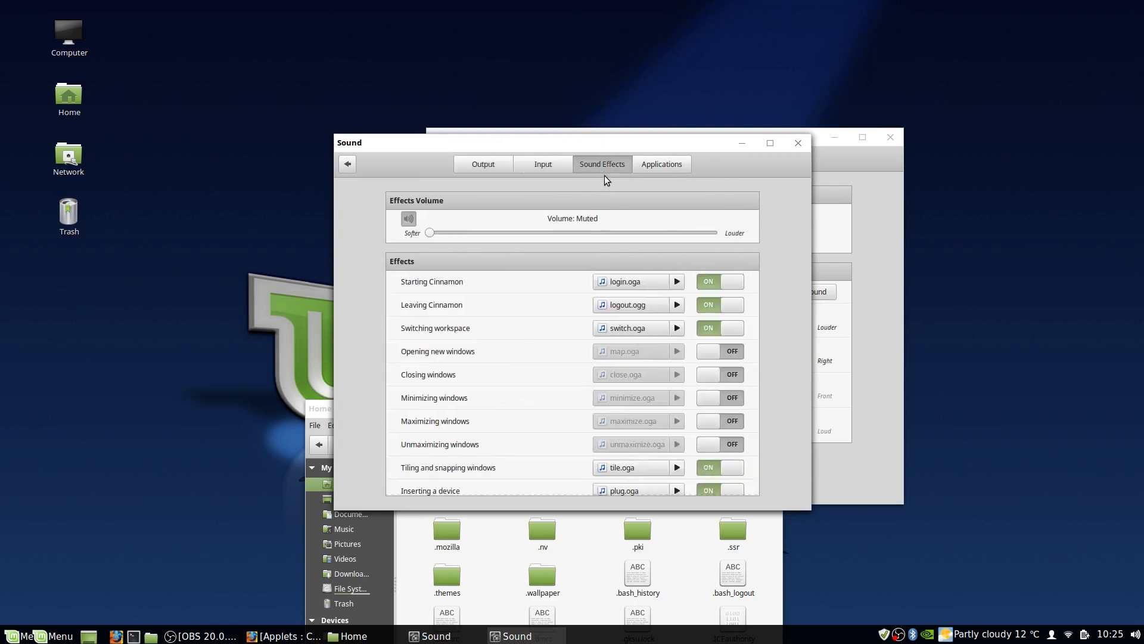
pyautogui.click(408, 219)
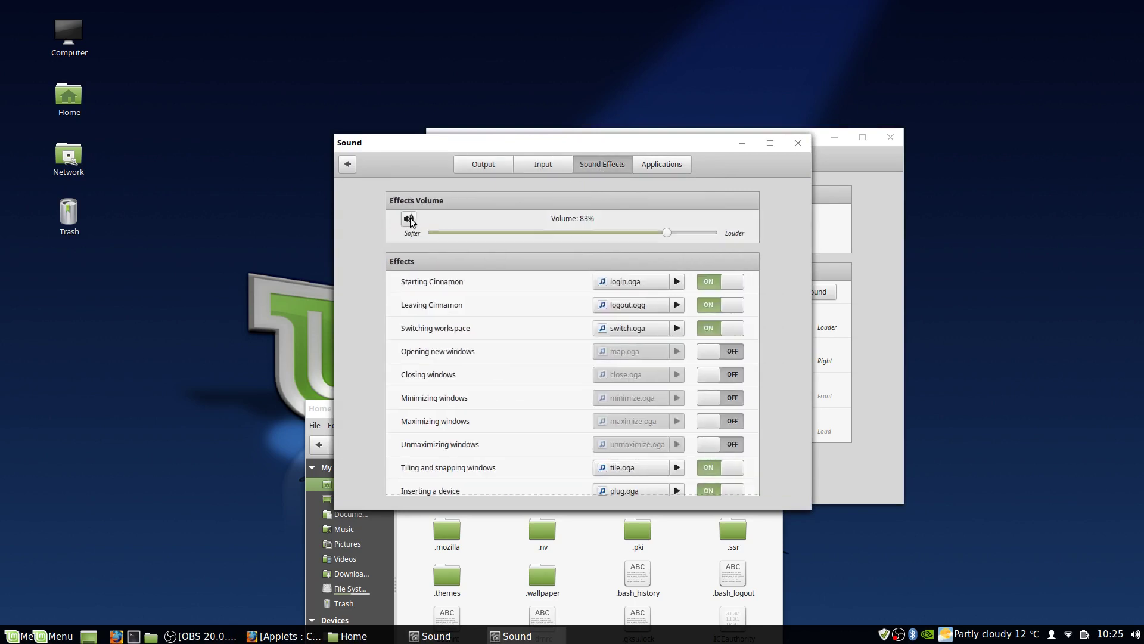
pyautogui.click(409, 218)
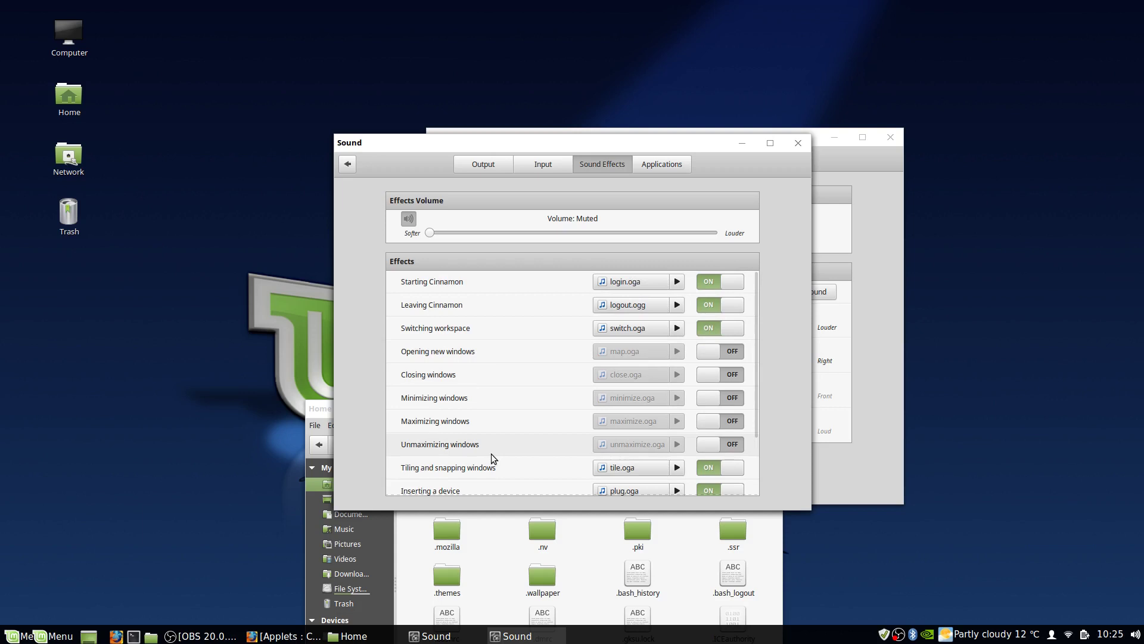
pyautogui.scroll(-3, 492, 456)
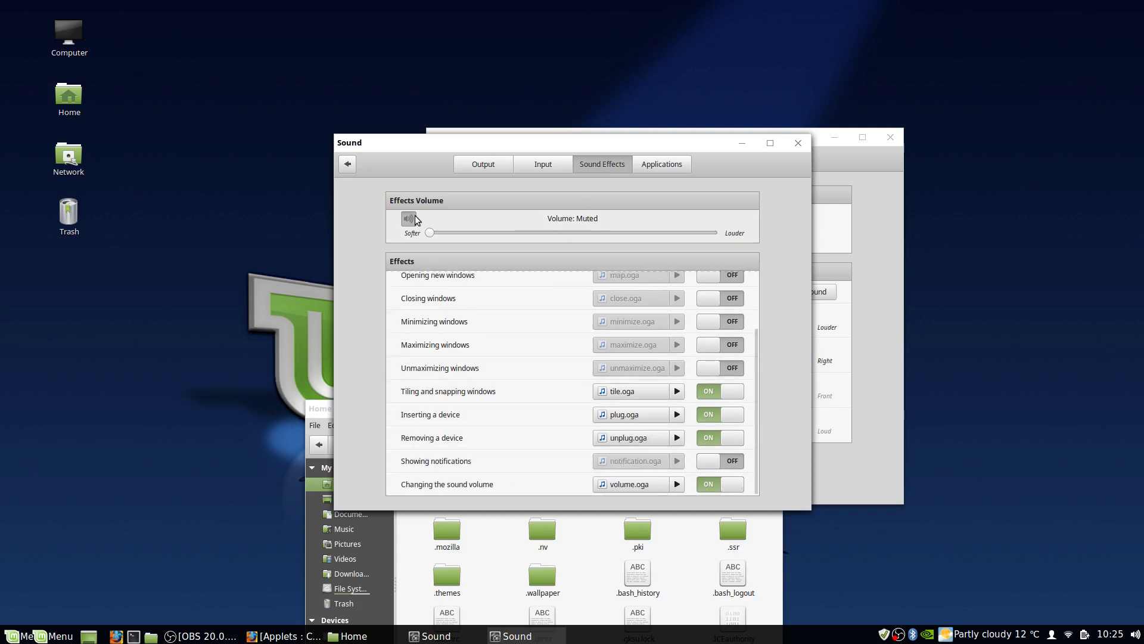
# - View the sound settings for applications and the System Info page, returning to the System Settings overview
pyautogui.click(652, 167)
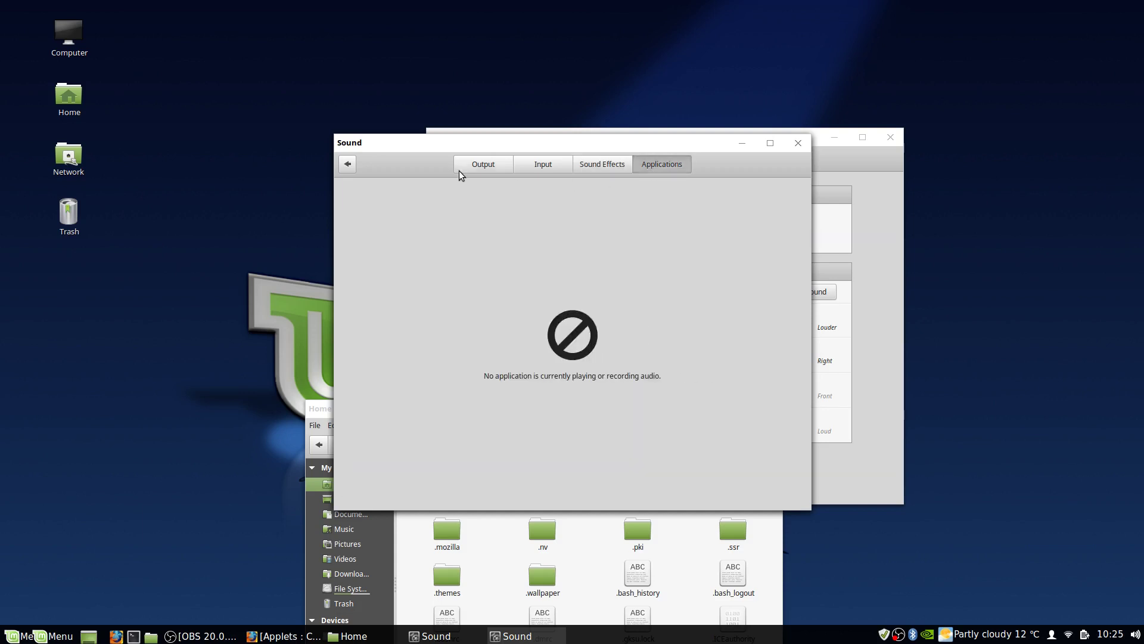
pyautogui.click(355, 163)
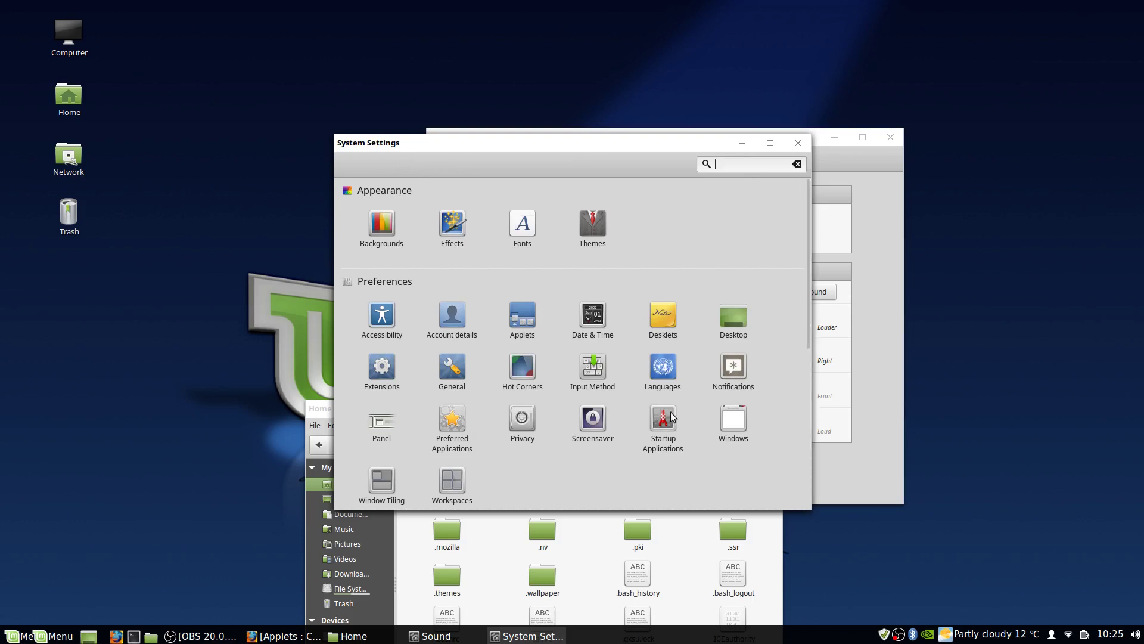
pyautogui.scroll(-5, 672, 415)
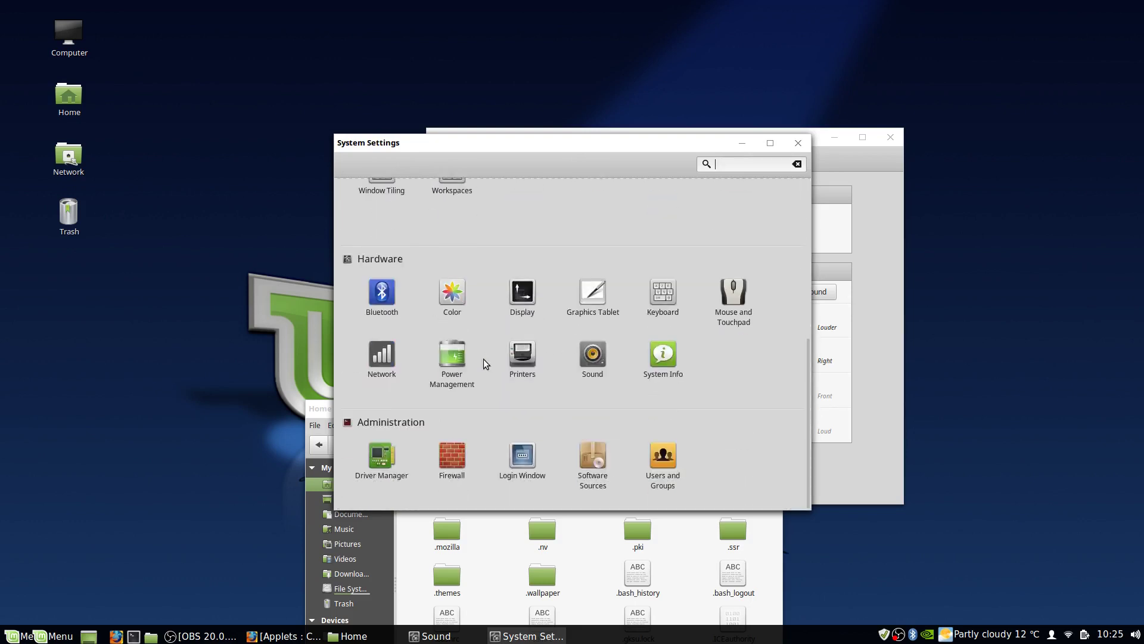
pyautogui.click(668, 356)
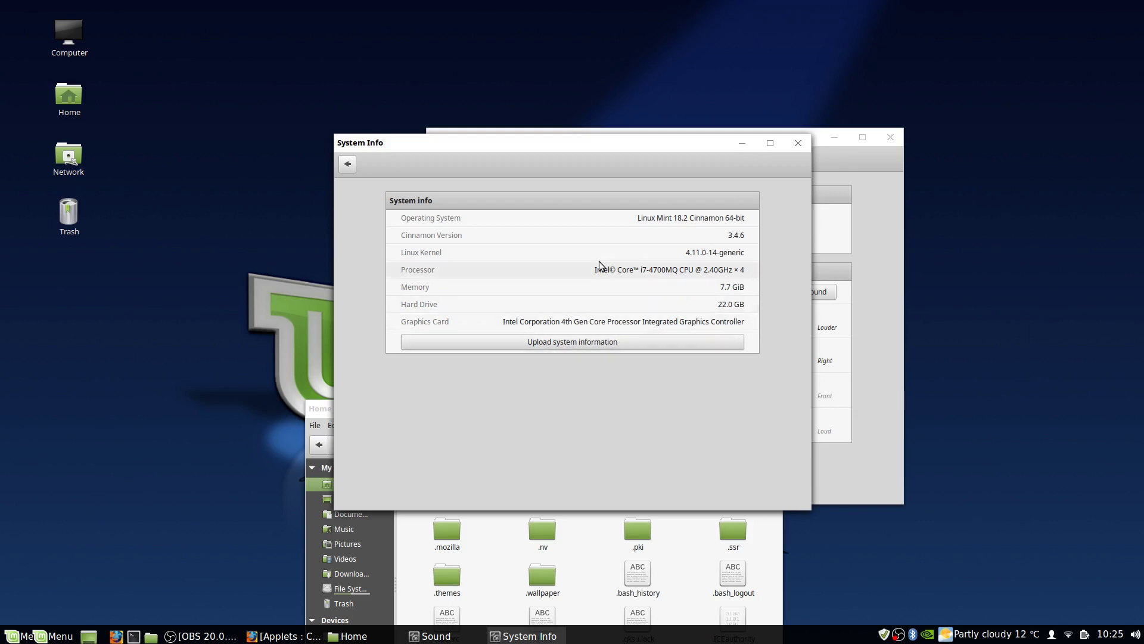
pyautogui.click(347, 165)
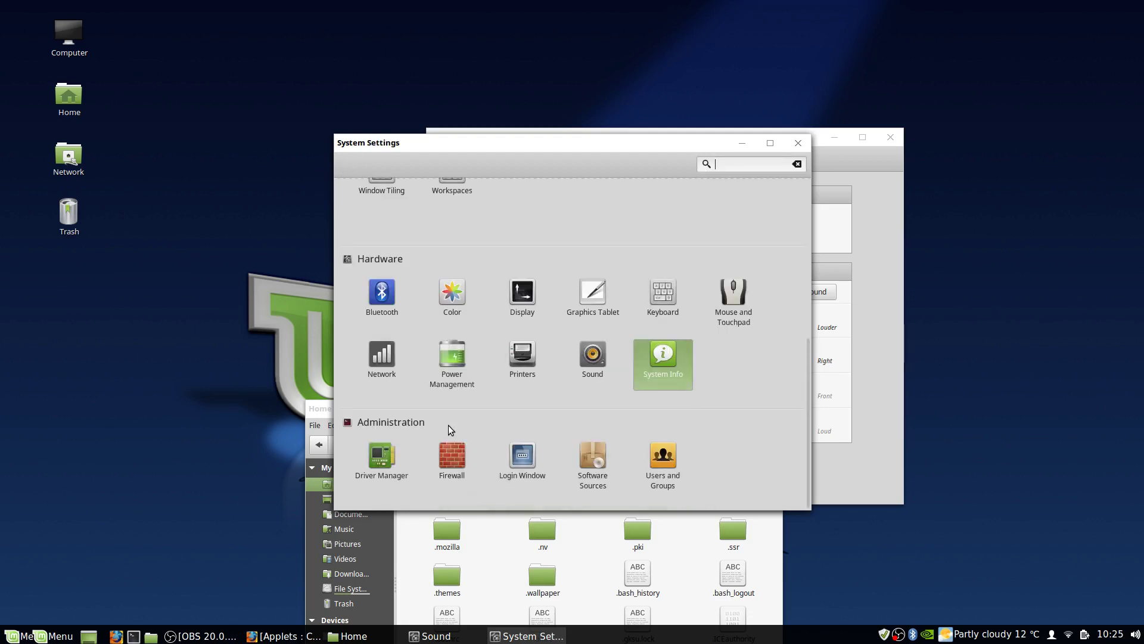
# - Launch the Driver Manager from System Settings, authenticating with the account password
pyautogui.click(381, 459)
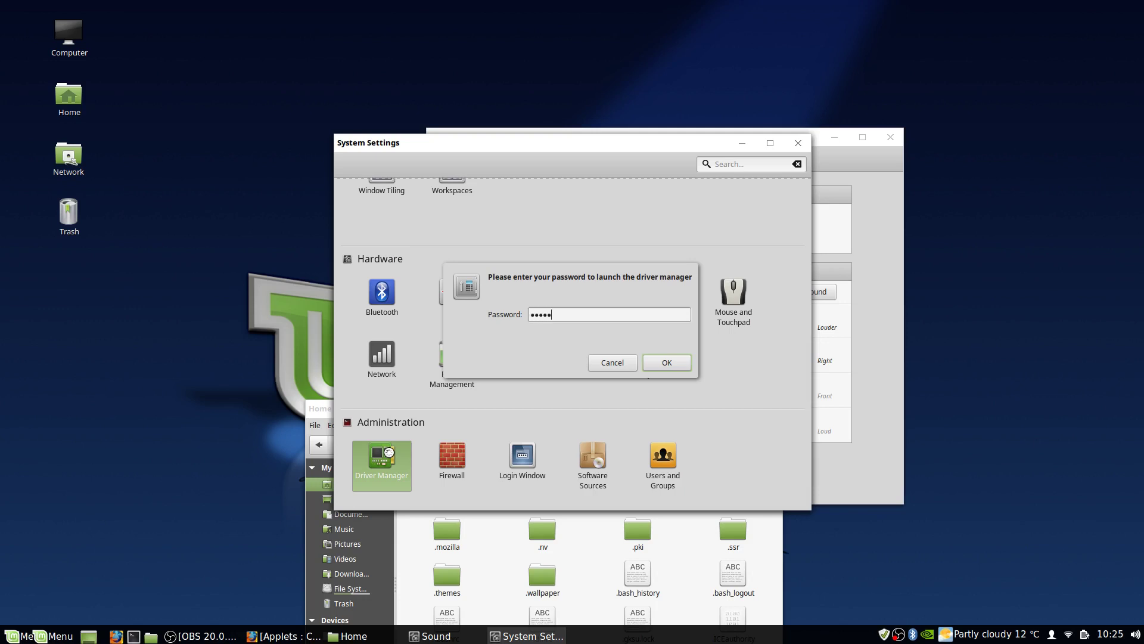
pyautogui.press('Return')
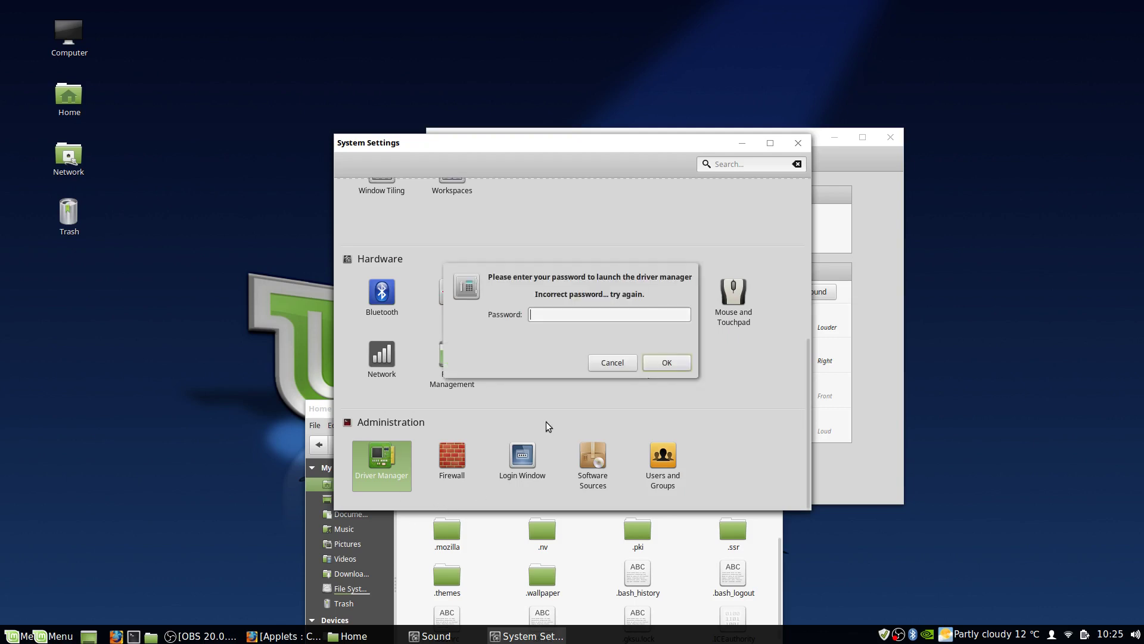
pyautogui.write('****')
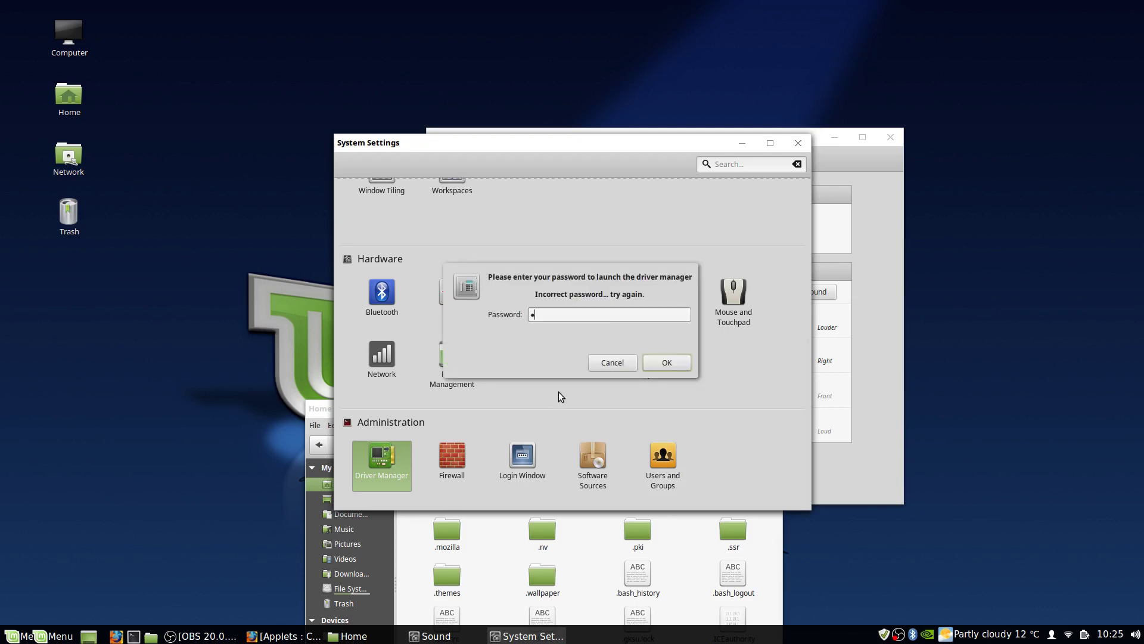
pyautogui.write('****')
pyautogui.press('Return')
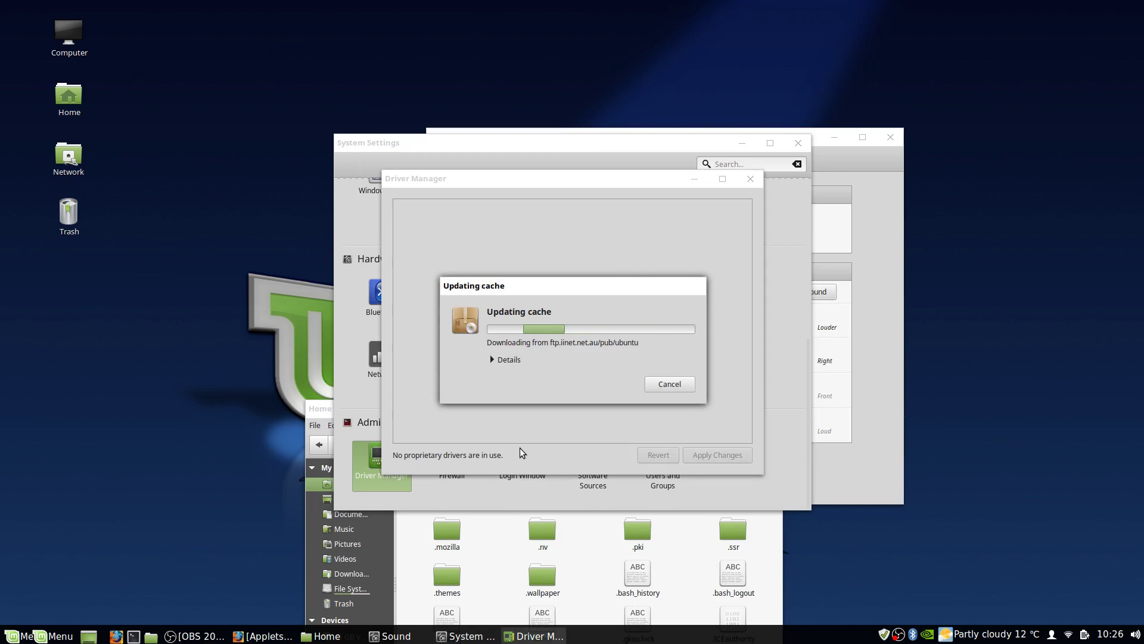
# - Dismiss the Login Window password prompt, open the Firewall configuration with the account password, and close it after viewing
pyautogui.click(494, 485)
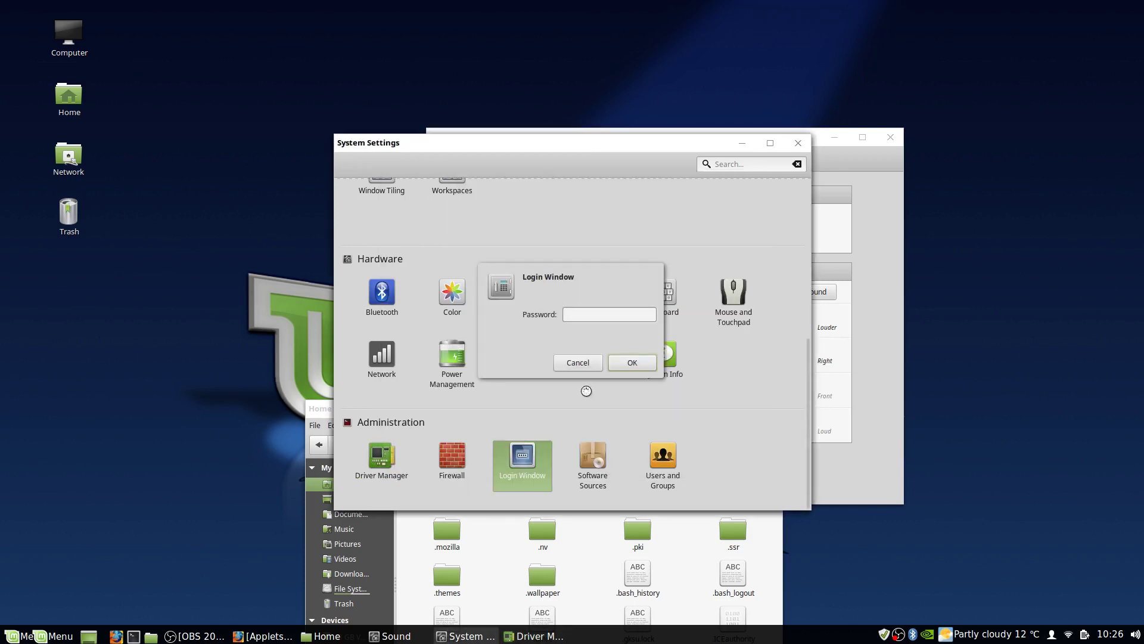
pyautogui.click(571, 363)
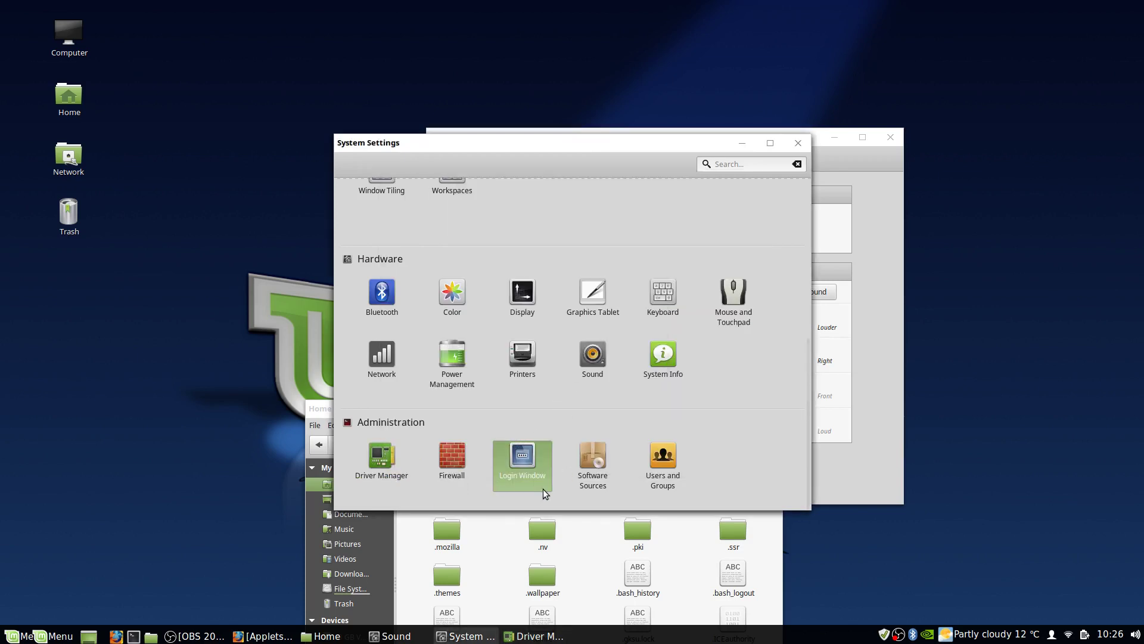
pyautogui.click(460, 462)
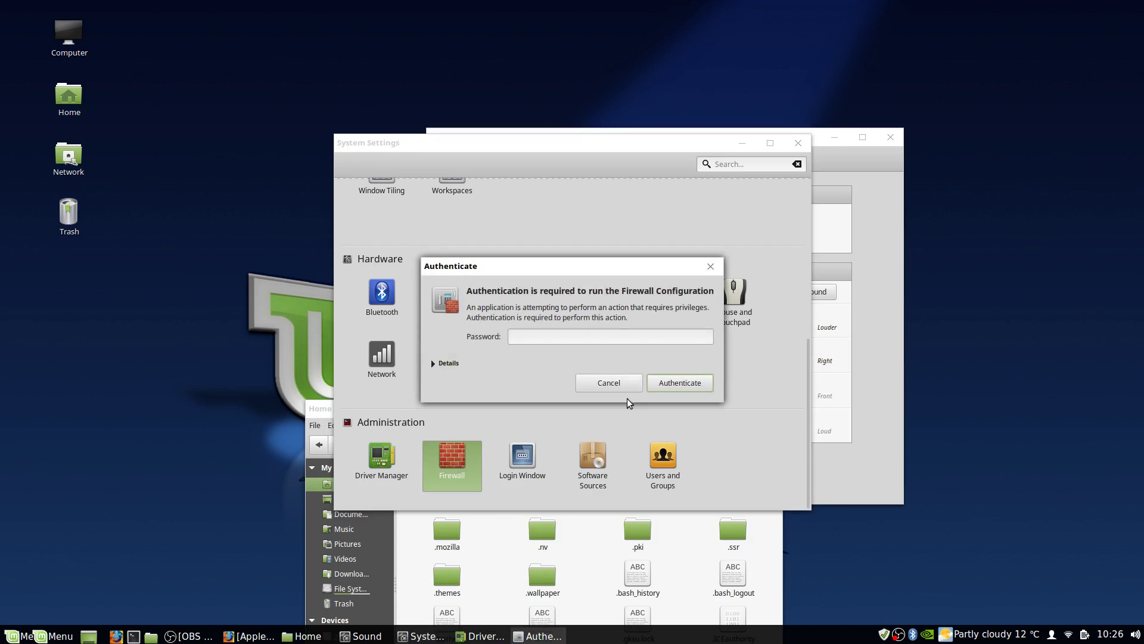
pyautogui.write('********')
pyautogui.press('Return')
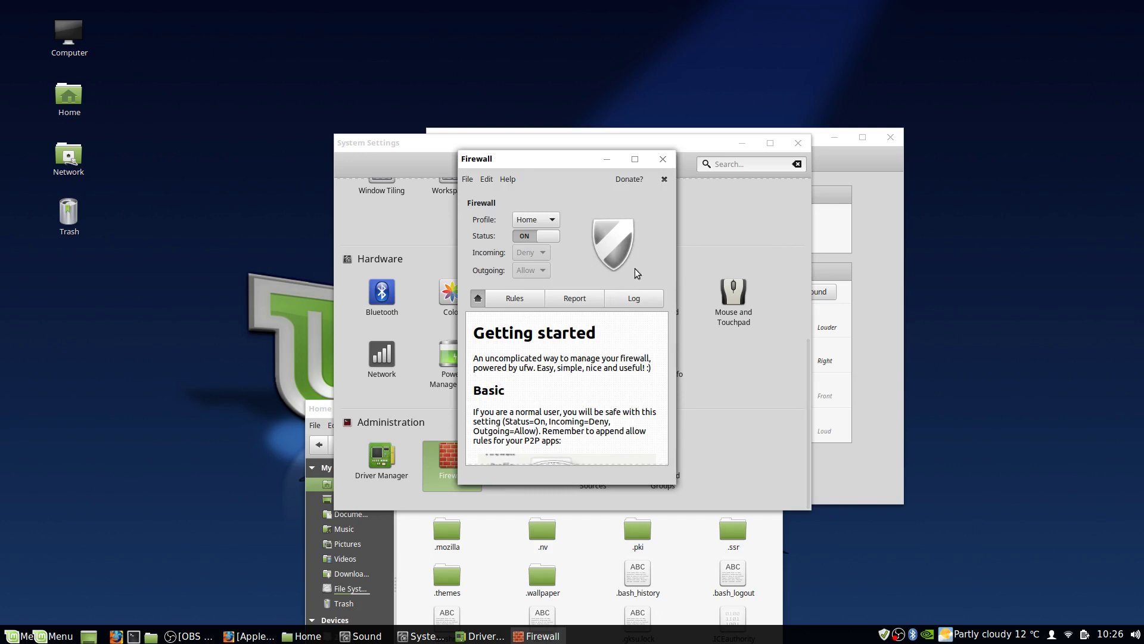
pyautogui.click(662, 159)
# - Move System Settings aside to review the available drivers in Driver Manager, close it, and move System Settings back
pyautogui.moveTo(627, 146); pyautogui.dragTo(699, 278)
pyautogui.moveTo(613, 183); pyautogui.dragTo(468, 165)
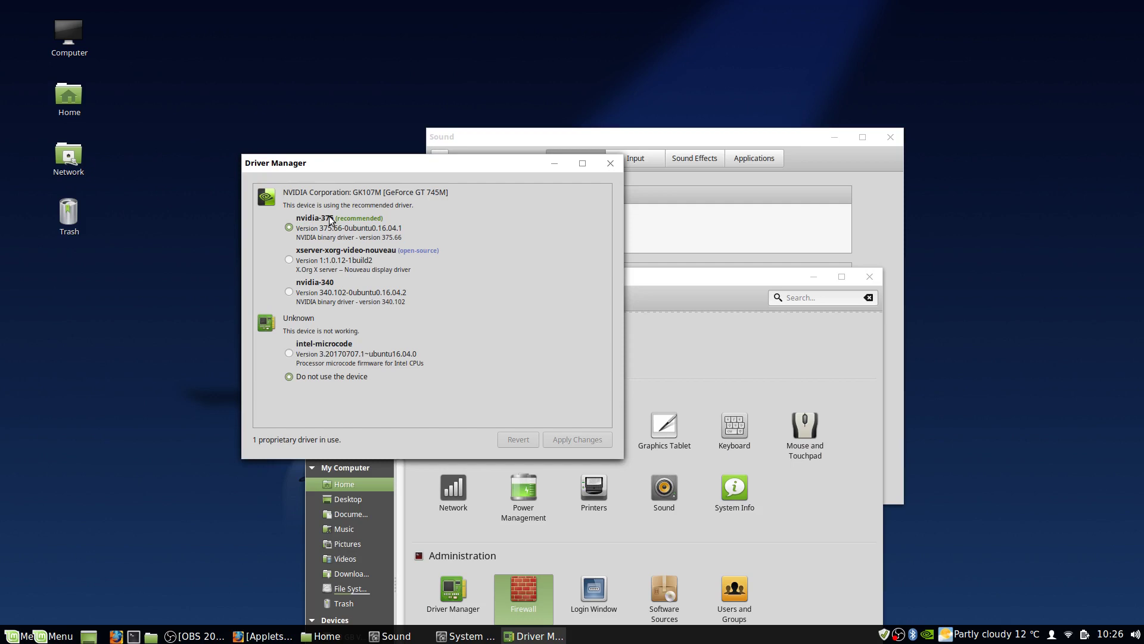
pyautogui.click(610, 162)
pyautogui.moveTo(704, 275); pyautogui.dragTo(628, 118)
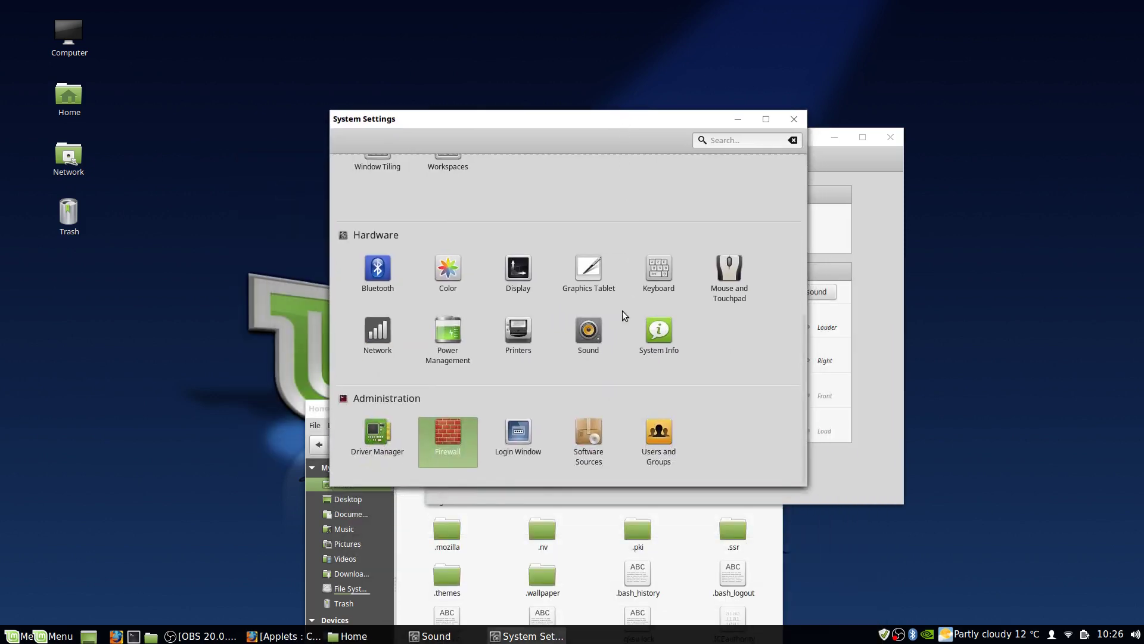
# - Open the Login Window settings with the account password, look at the background image choices without changing them, and close the window
pyautogui.click(518, 438)
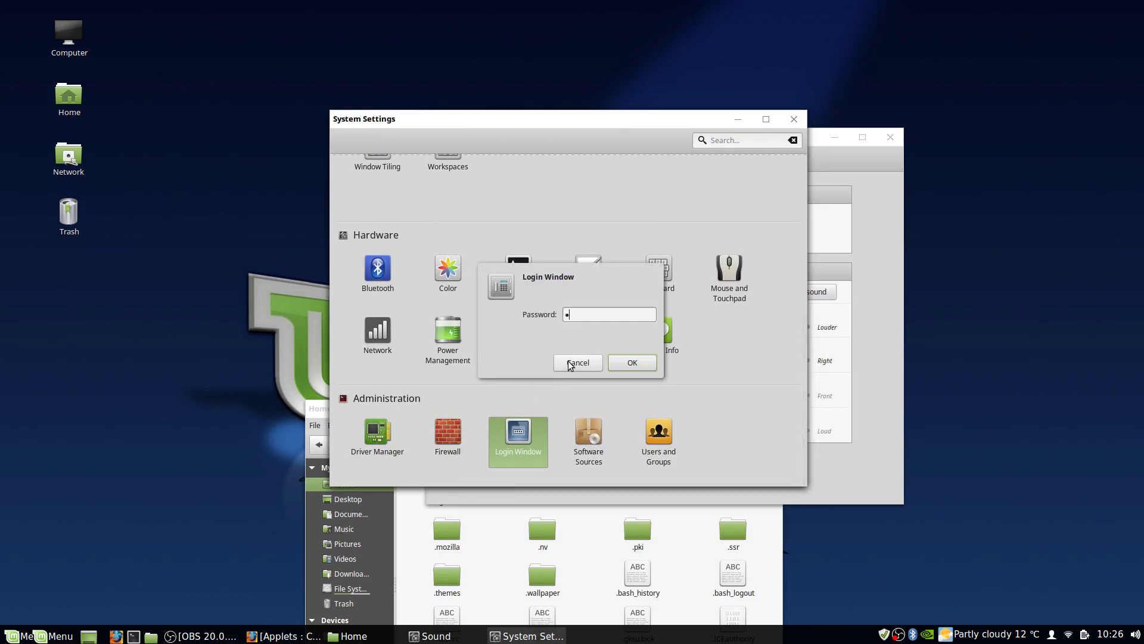
pyautogui.press('Return')
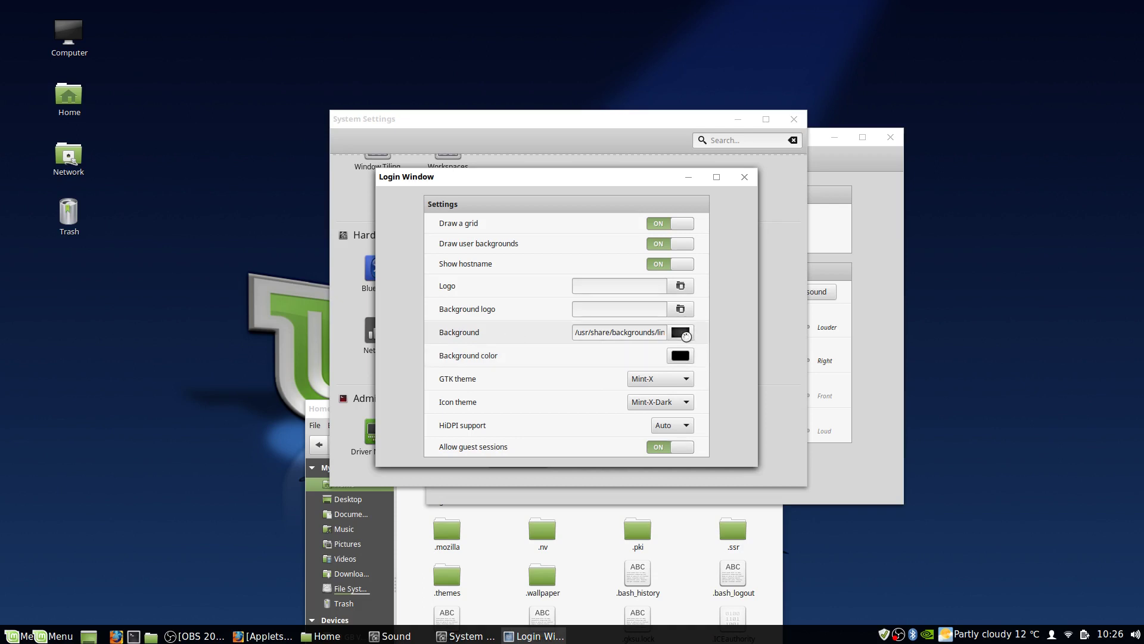
pyautogui.click(680, 332)
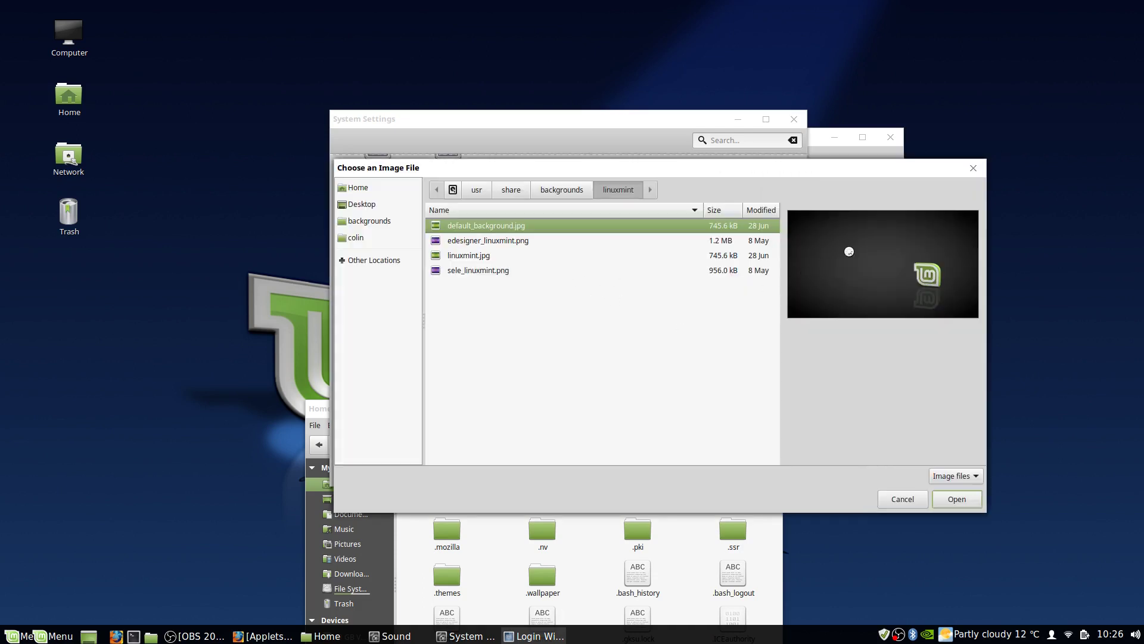
pyautogui.click(902, 499)
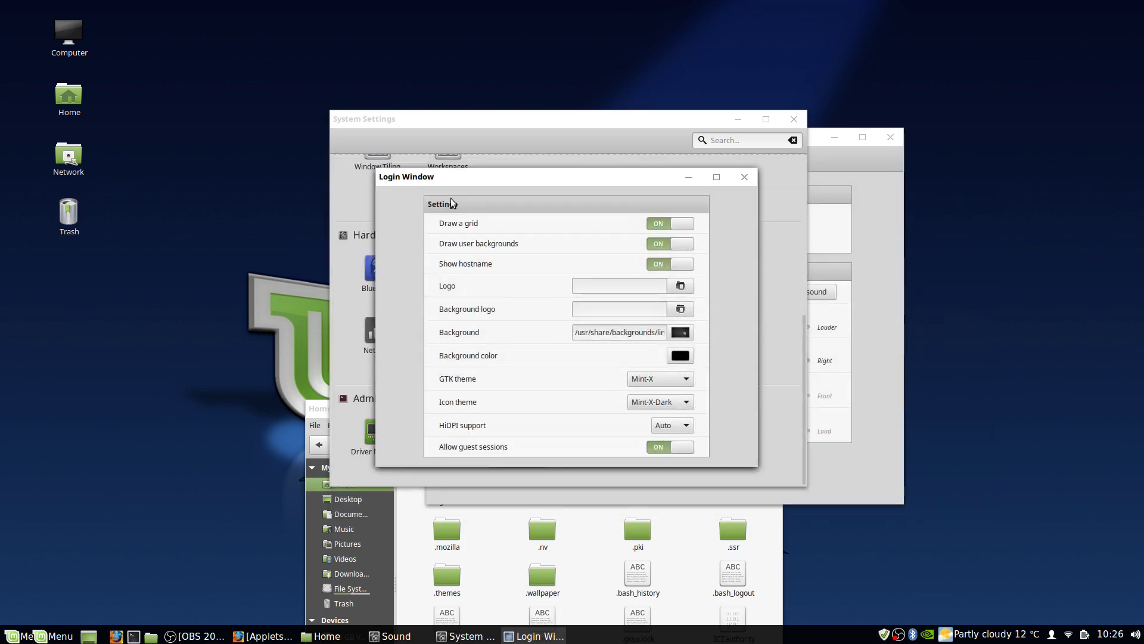
pyautogui.click(740, 179)
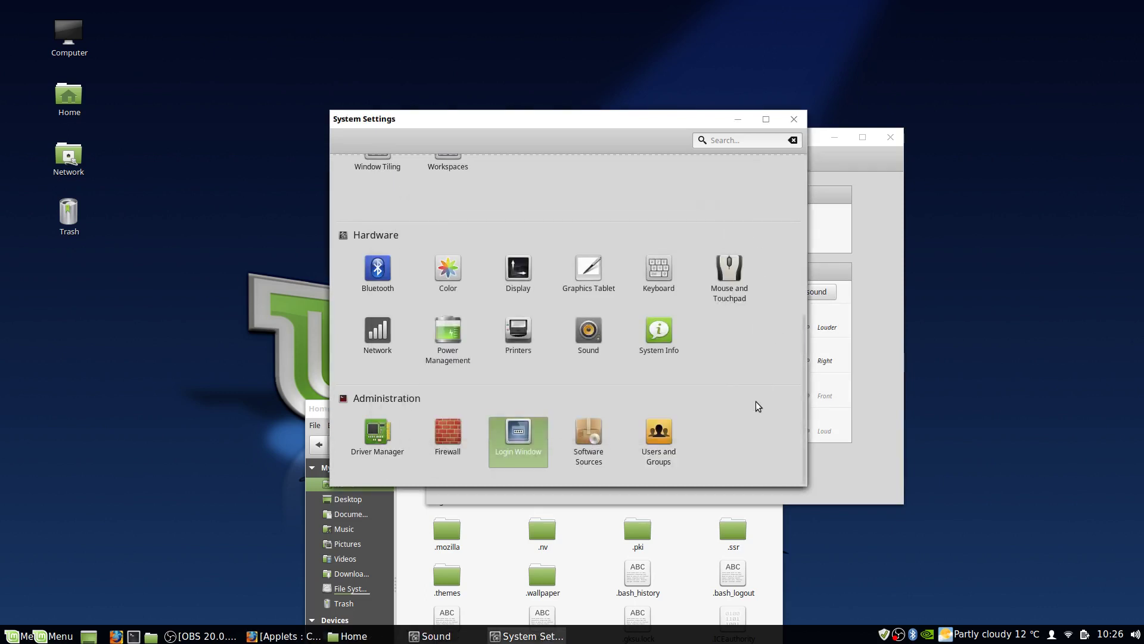
# - Open Users and Groups with the account password, view the existing user's details and picture choices, and close it unchanged
pyautogui.click(665, 435)
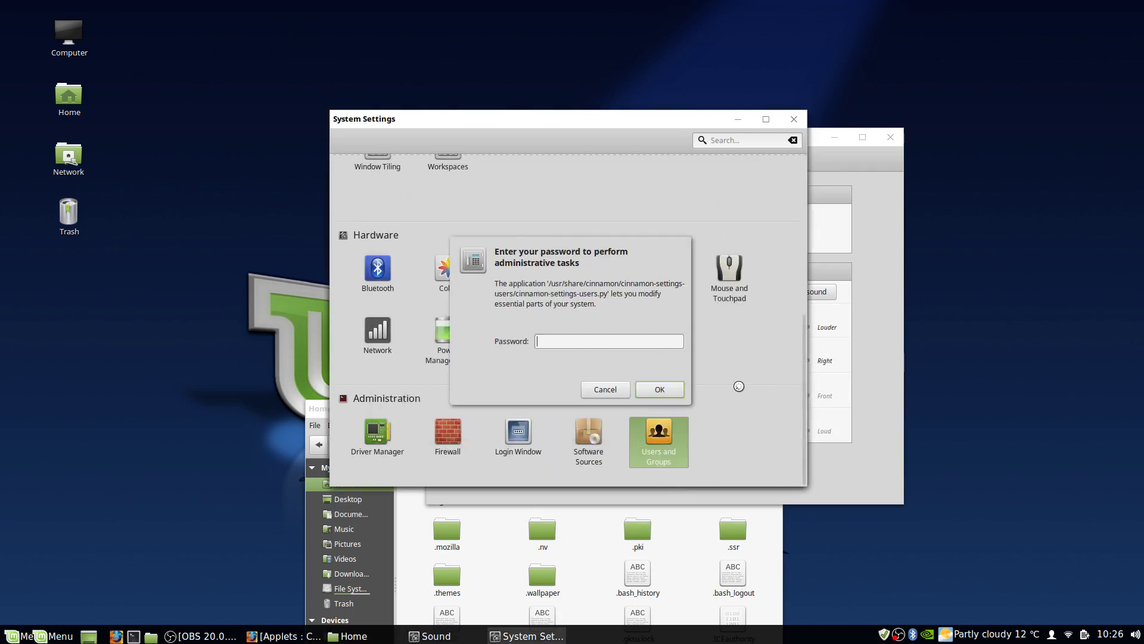
pyautogui.press('Return')
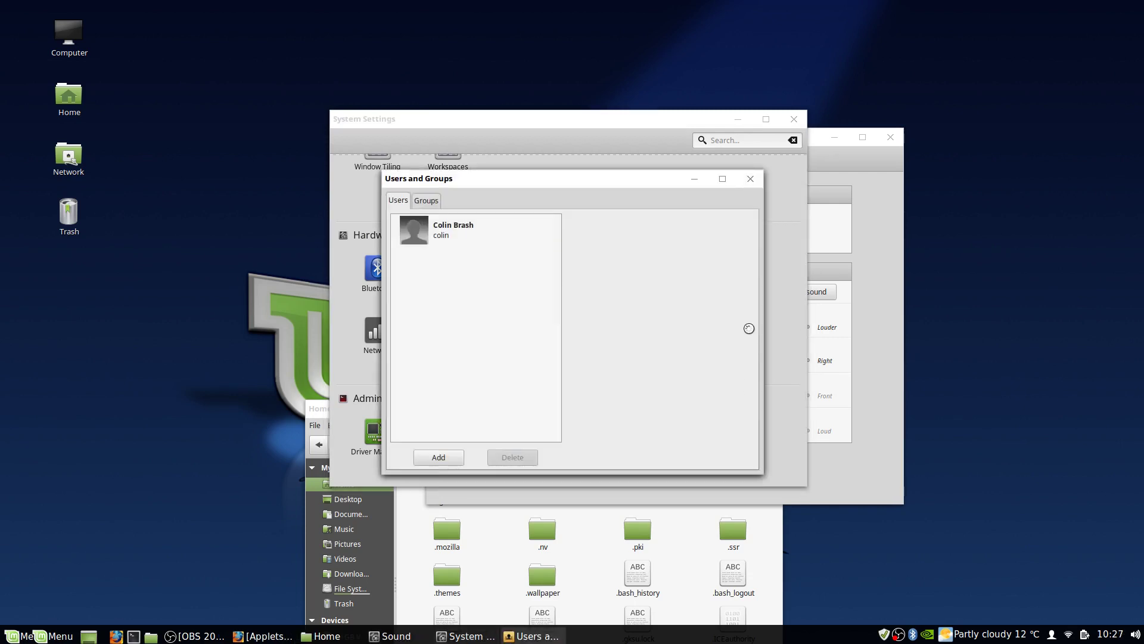
pyautogui.click(423, 234)
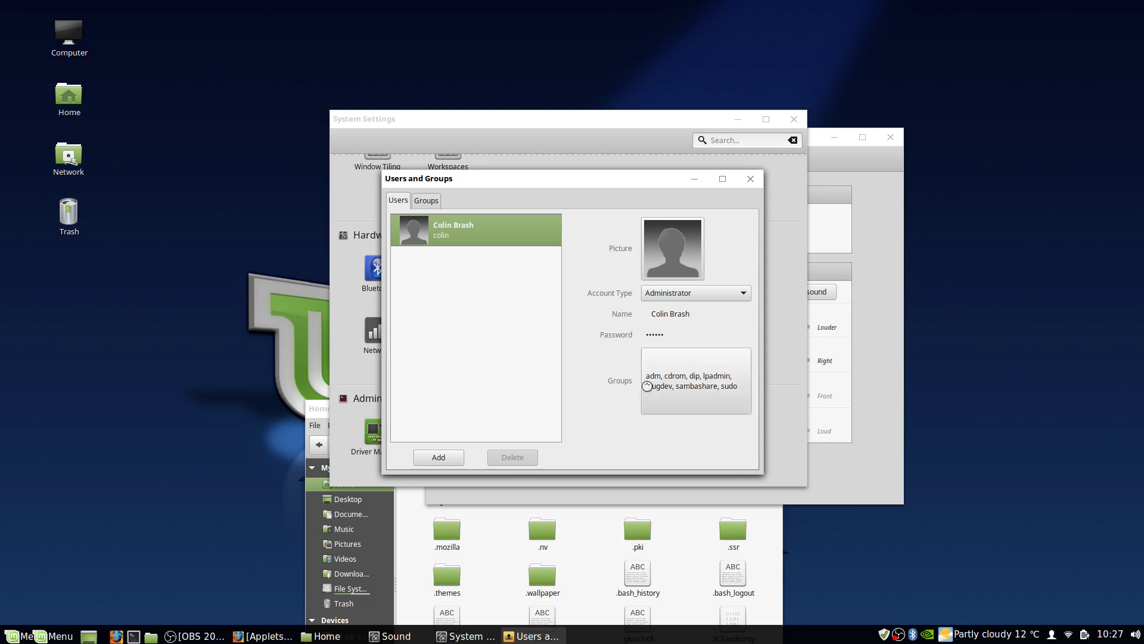
pyautogui.click(665, 257)
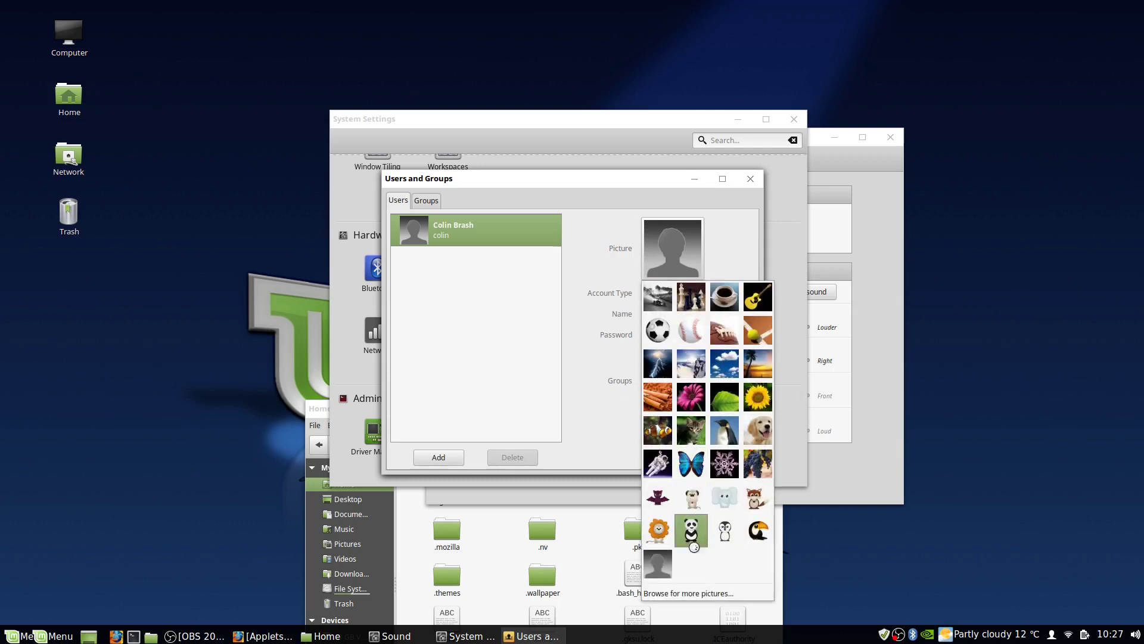
pyautogui.click(599, 439)
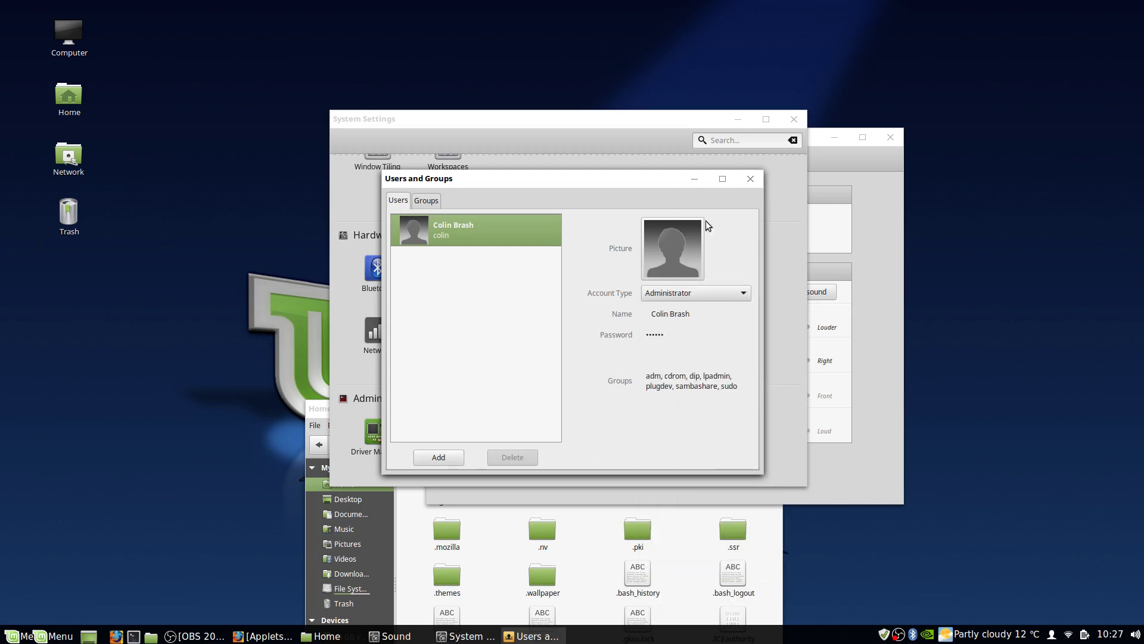
pyautogui.click(745, 180)
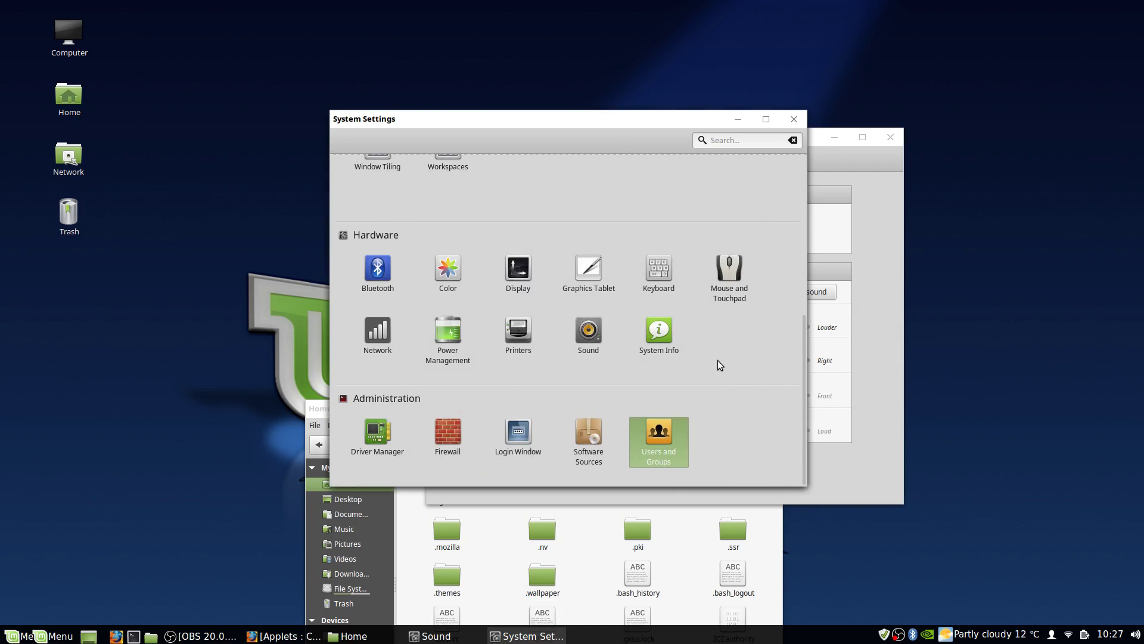
# - Close the System Settings, Sound and Home folder windows to clear the desktop
pyautogui.click(793, 120)
pyautogui.click(891, 139)
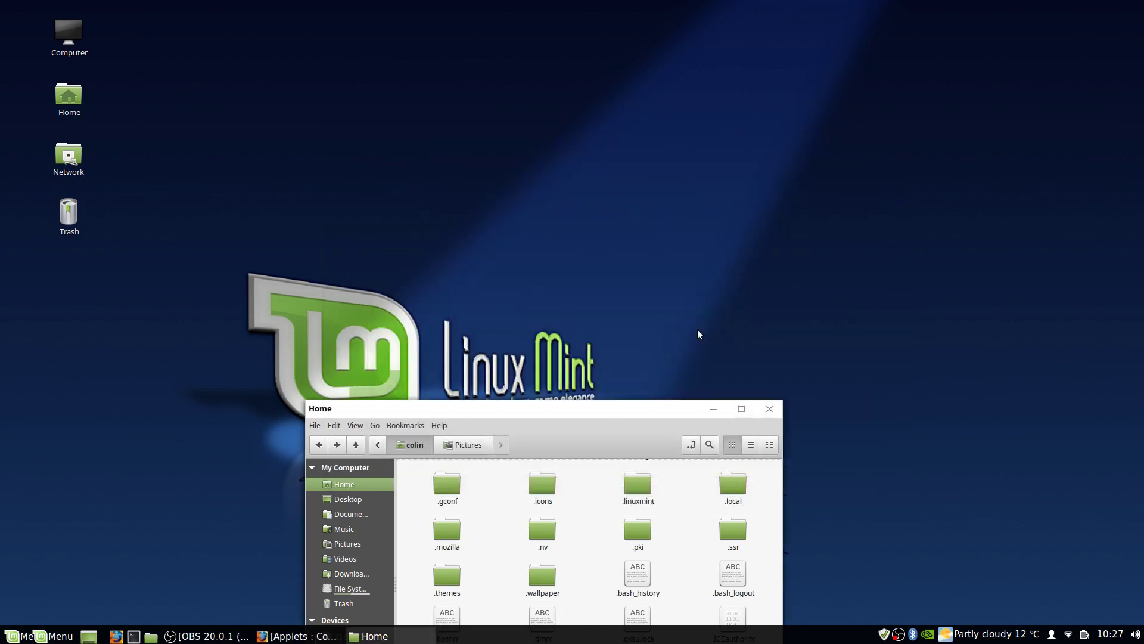
pyautogui.moveTo(603, 408); pyautogui.dragTo(627, 99)
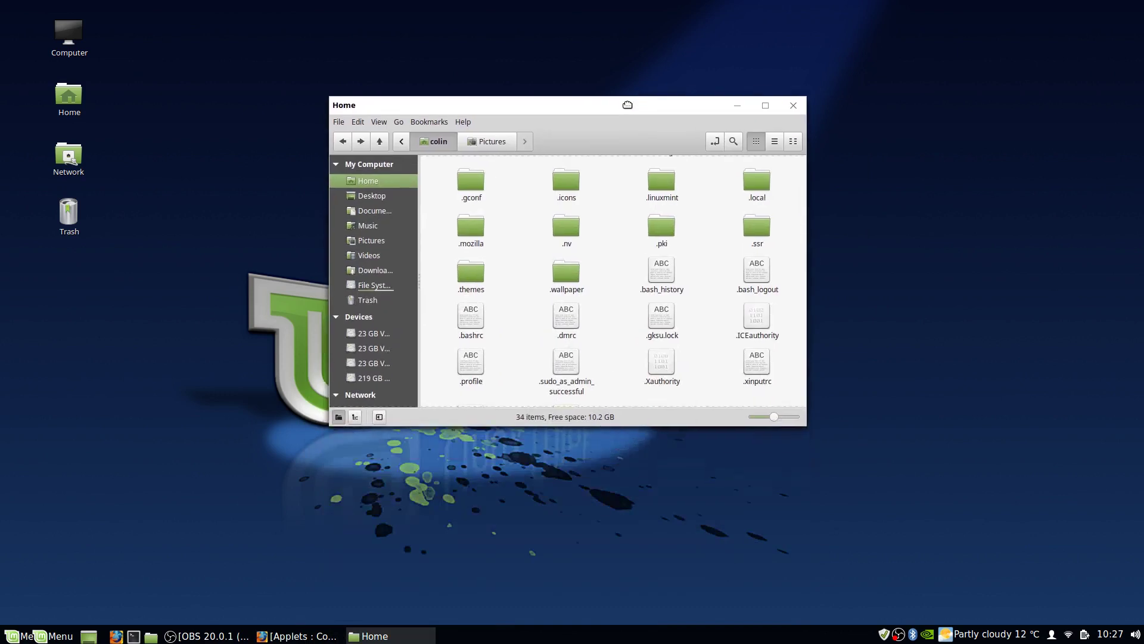
pyautogui.click(792, 104)
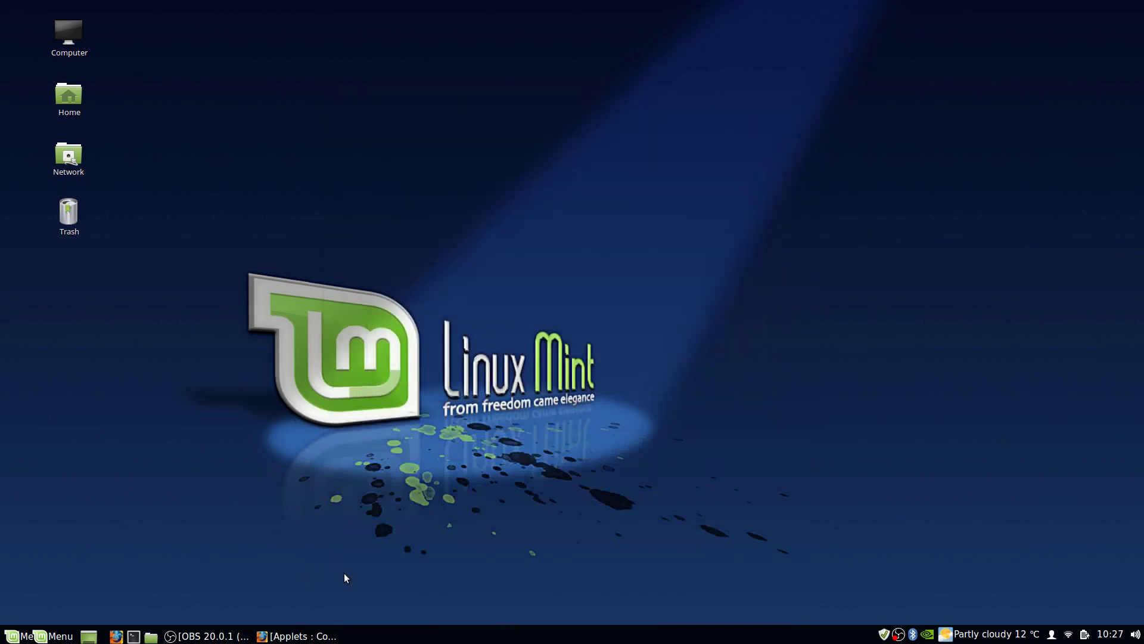
# - Open a new home folder window, look into Downloads and its Themes folder, and return to browse the home folder's hidden folders
pyautogui.click(12, 636)
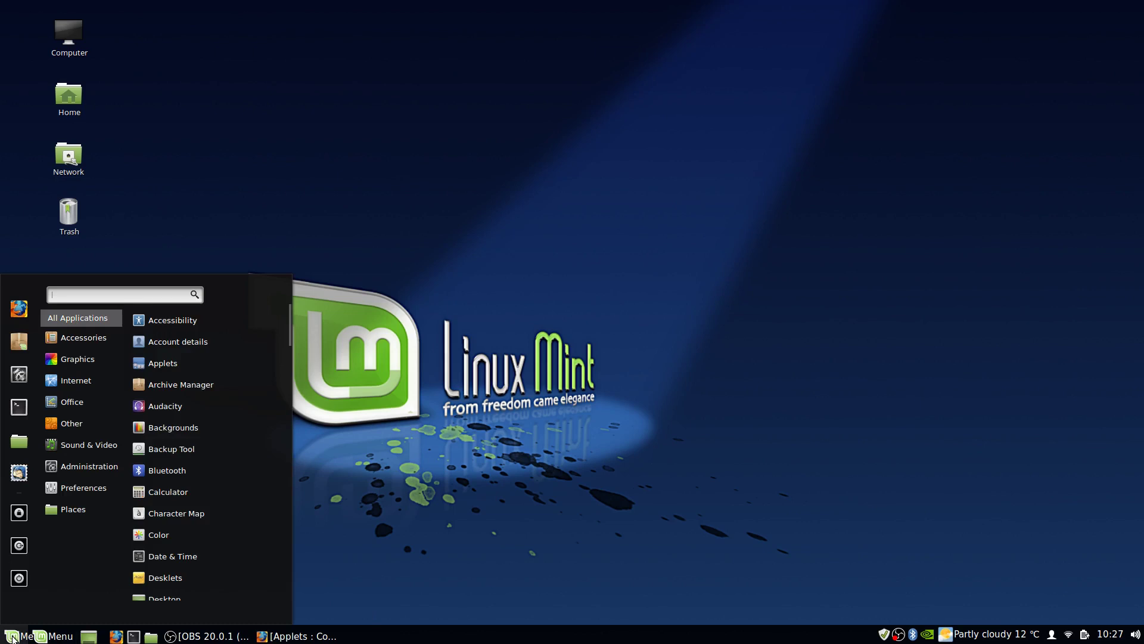
pyautogui.click(19, 441)
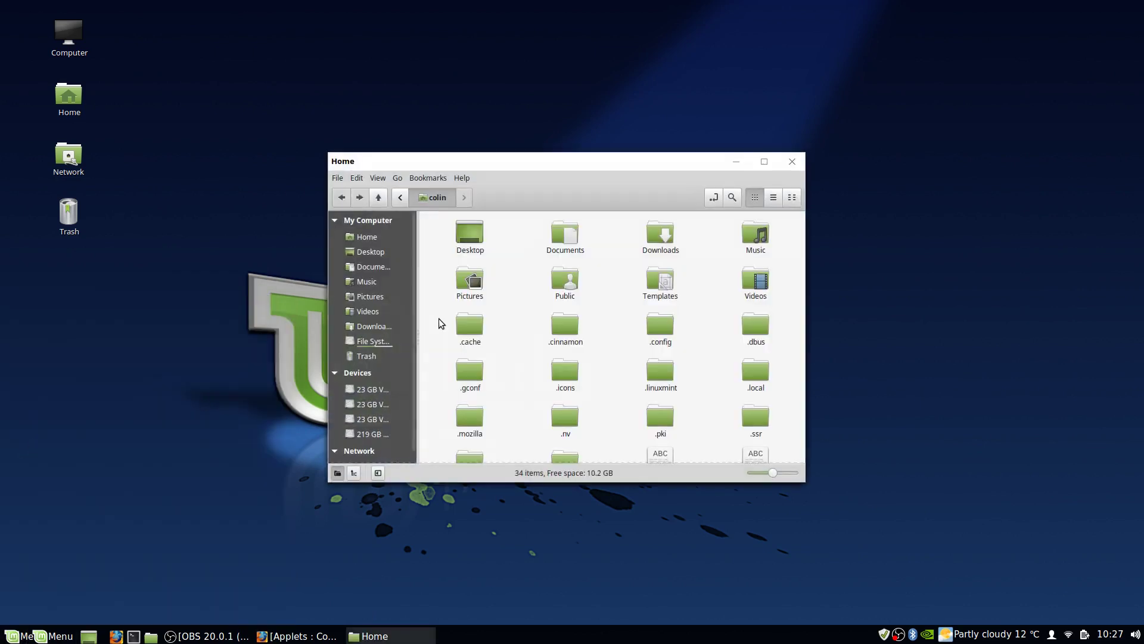
pyautogui.click(366, 328)
pyautogui.click(471, 236)
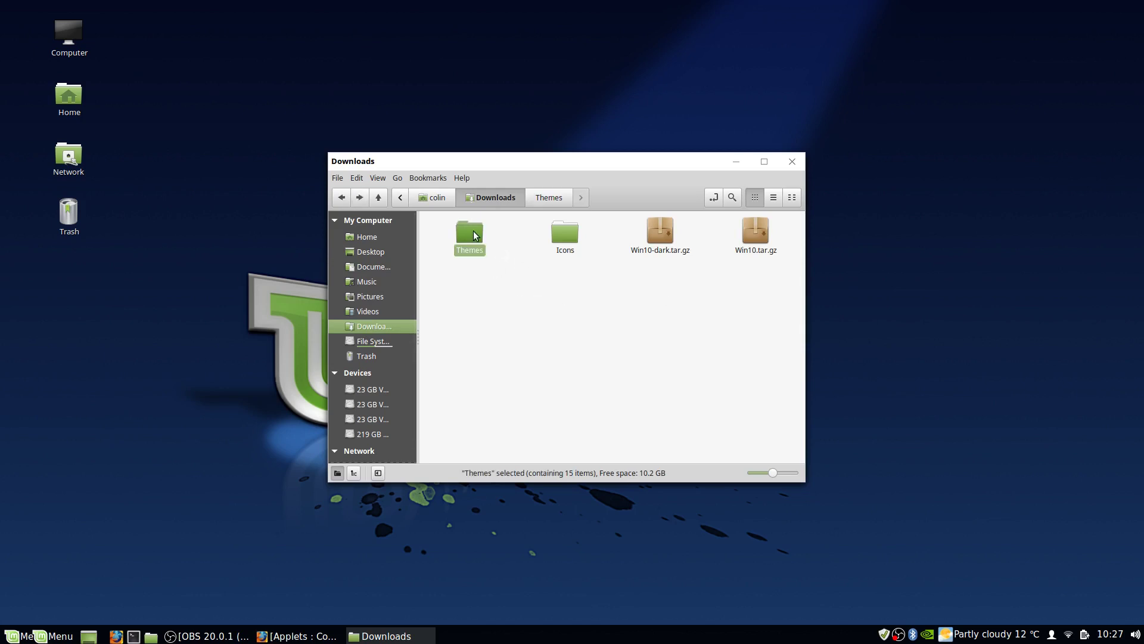
pyautogui.click(397, 240)
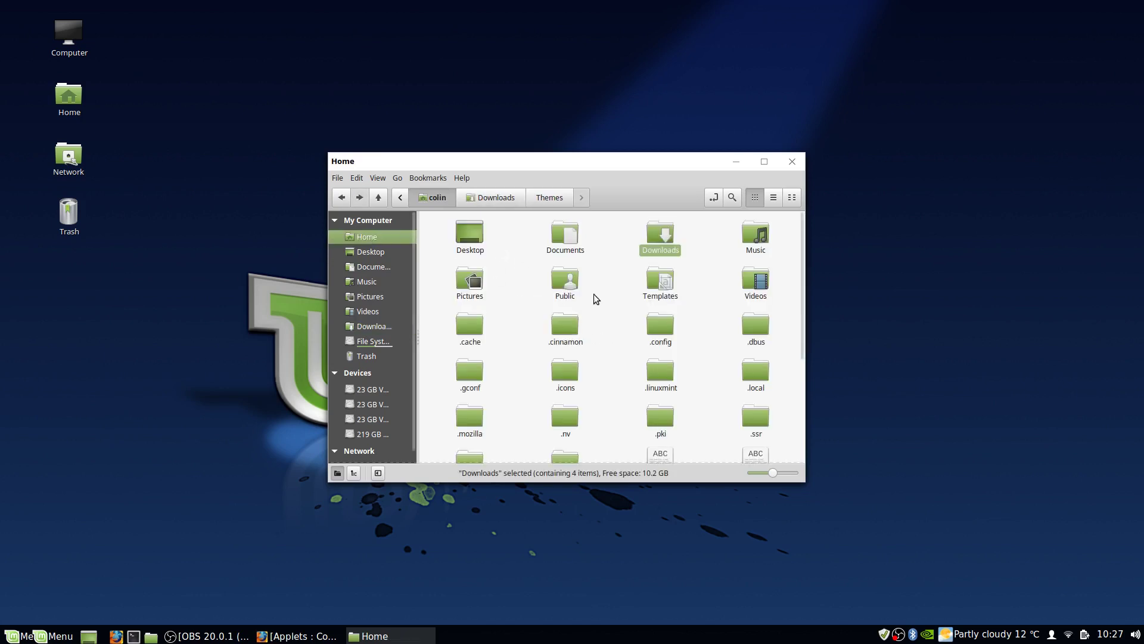
pyautogui.scroll(-3, 650, 385)
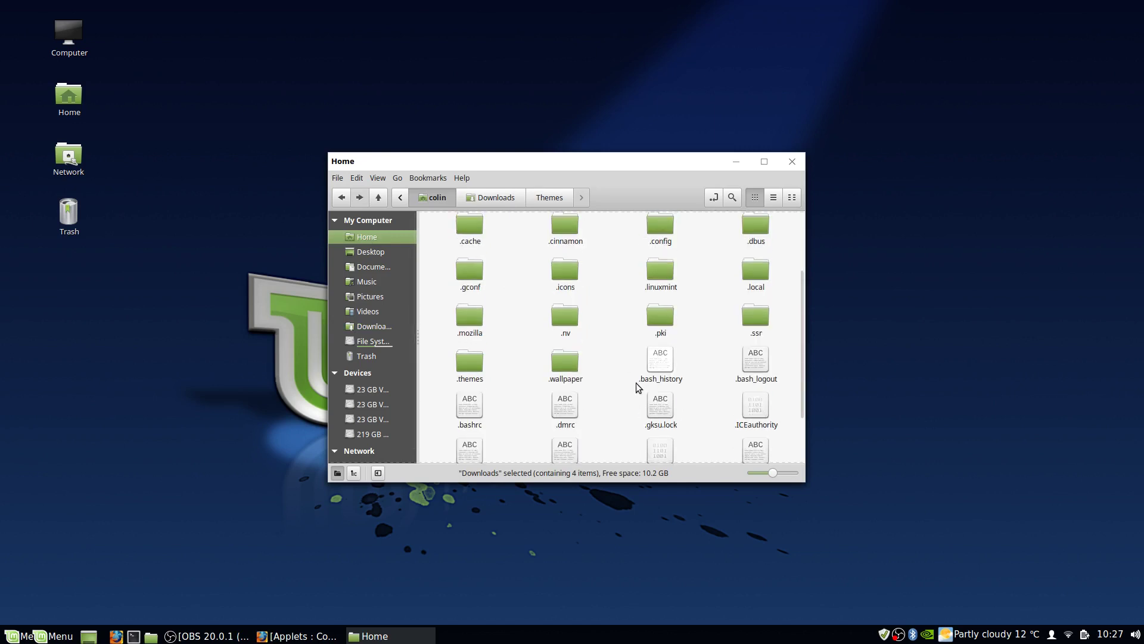
pyautogui.scroll(1, 612, 345)
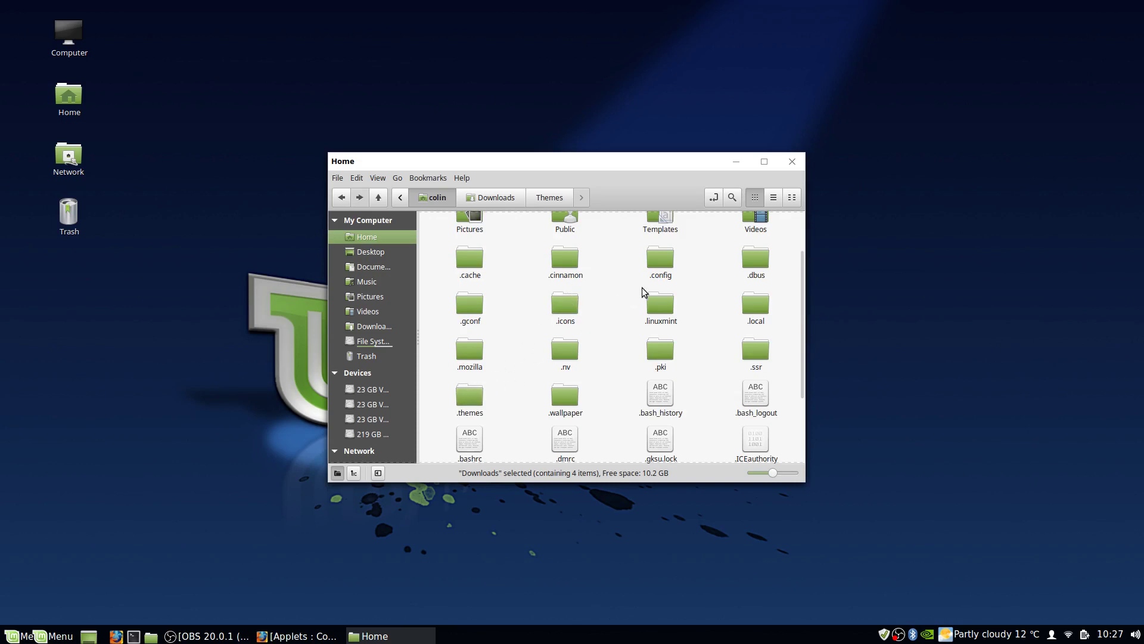
# - Open the hidden .themes folder to check its contents, and return to the home folder
pyautogui.scroll(-2, 500, 343)
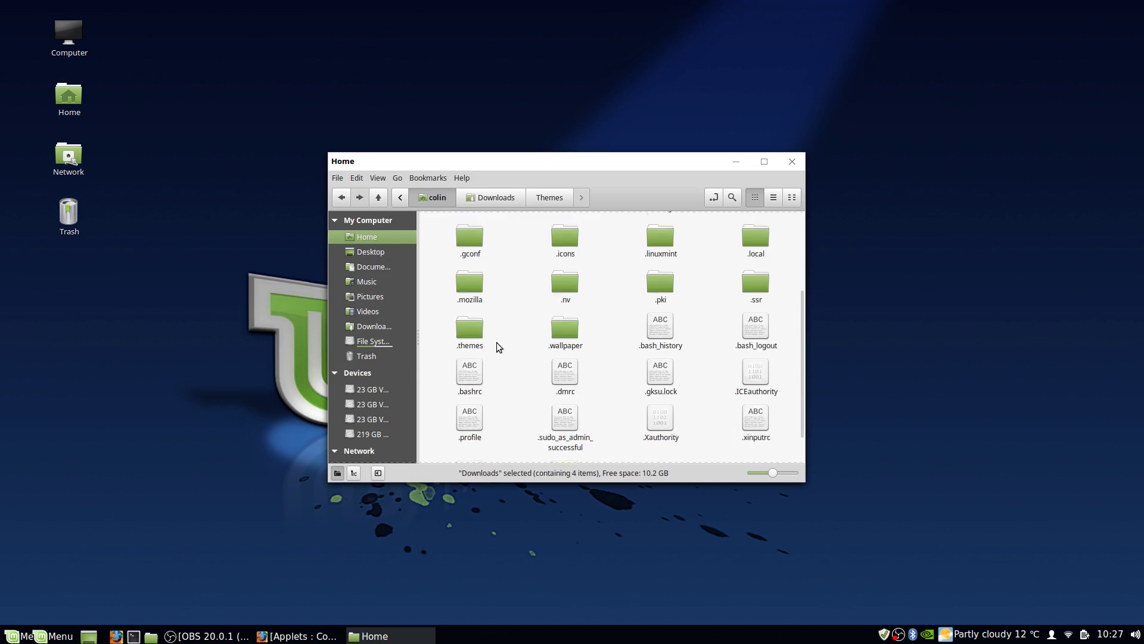
pyautogui.doubleClick(471, 330)
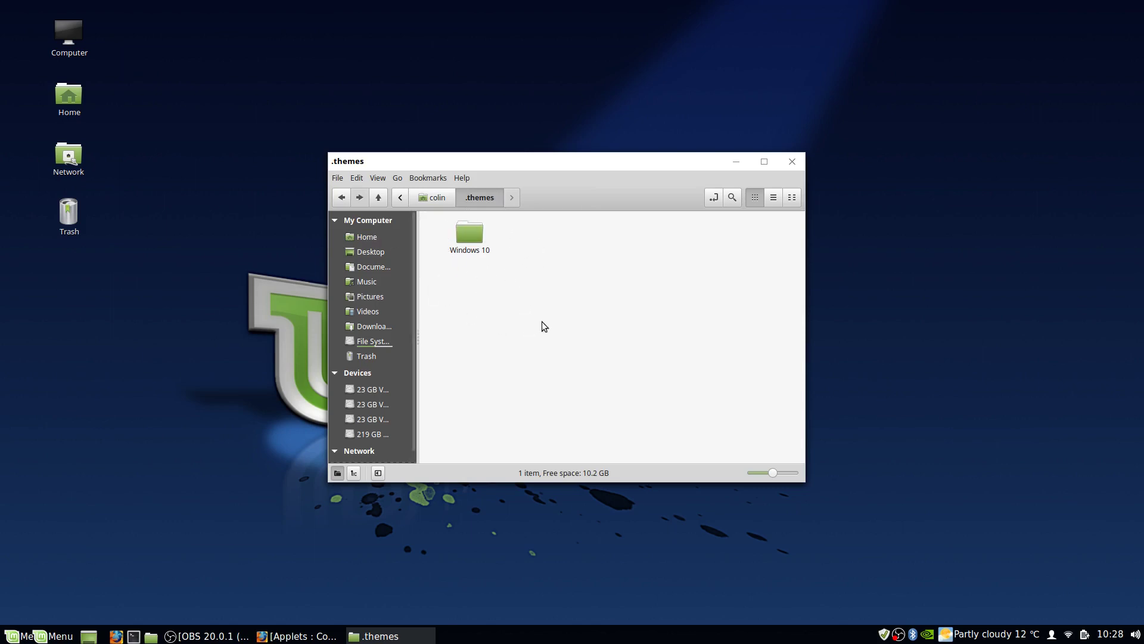
pyautogui.click(371, 239)
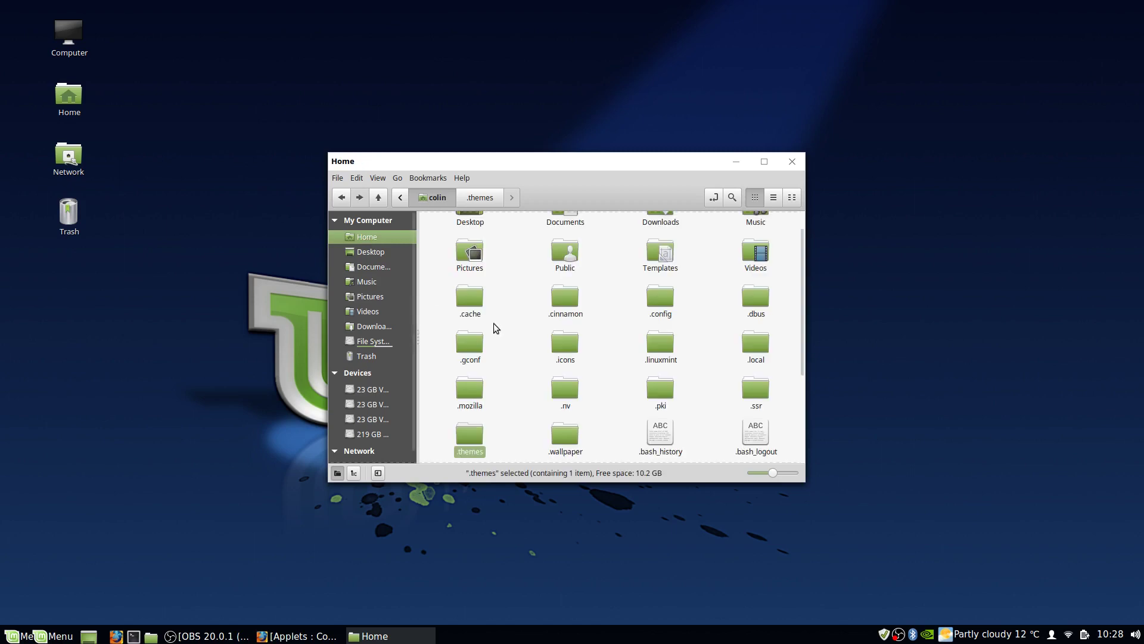
# - Copy all the theme archives from the Themes folder inside Downloads
pyautogui.click(375, 326)
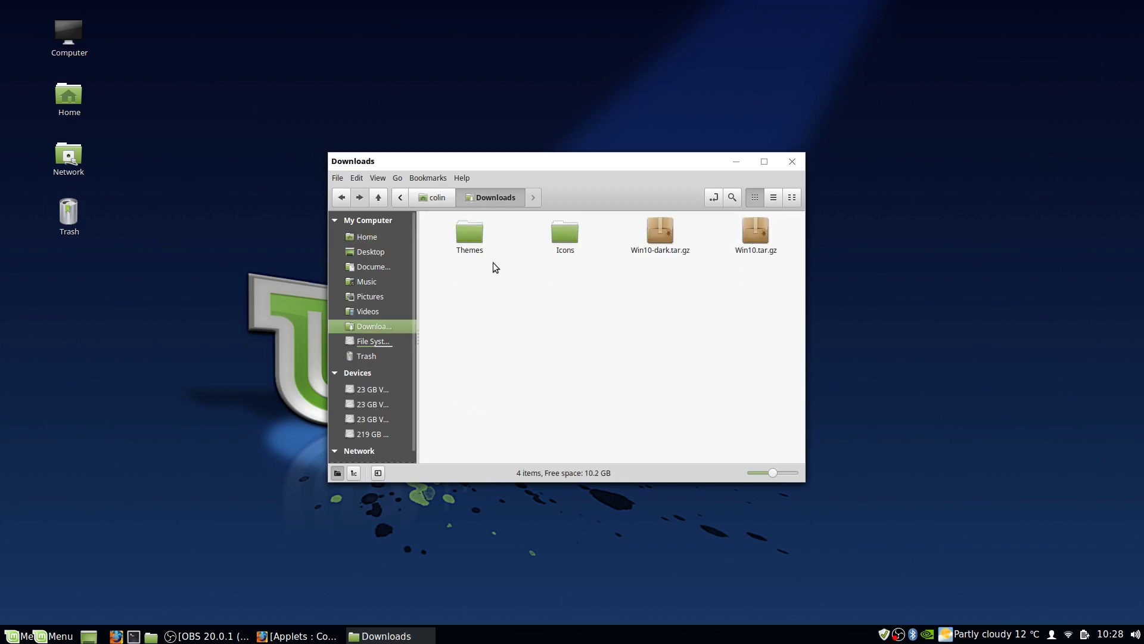
pyautogui.doubleClick(468, 243)
pyautogui.moveTo(449, 438); pyautogui.dragTo(757, 228)
pyautogui.rightClick(757, 228)
pyautogui.click(767, 327)
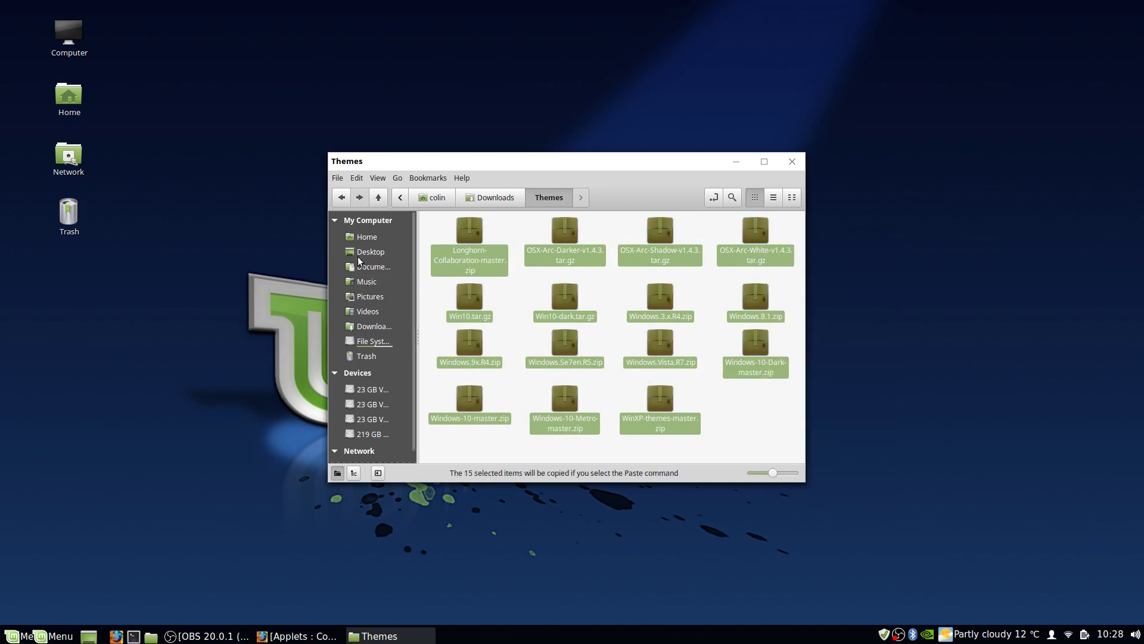
# - Paste the copied theme archives into the home folder's hidden .themes folder and extract them all there
pyautogui.click(361, 237)
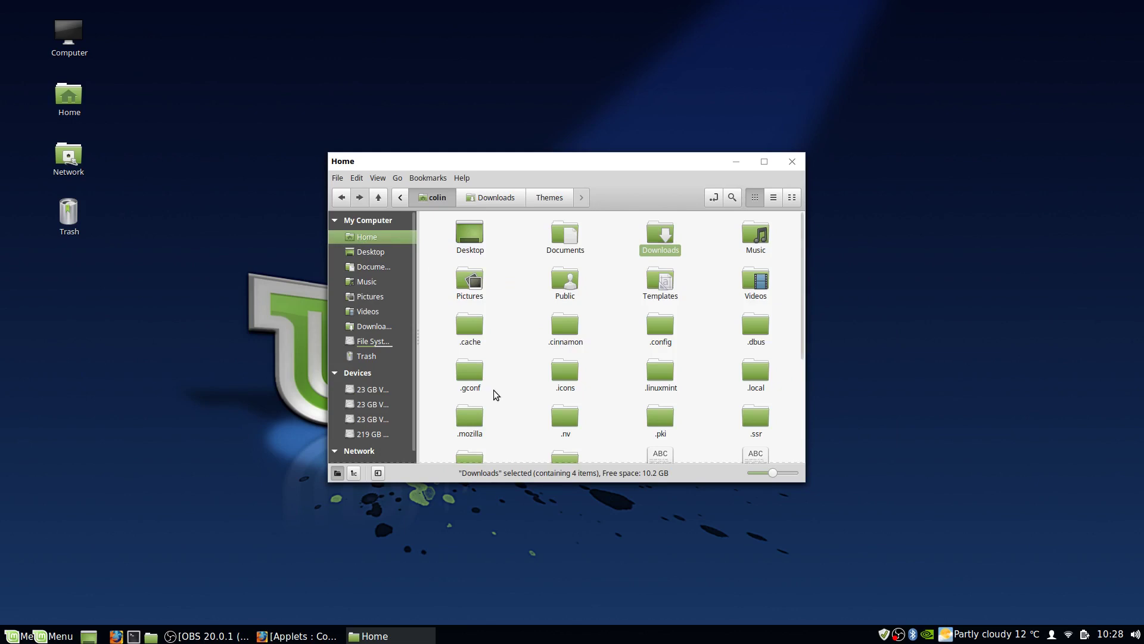
pyautogui.scroll(-3, 494, 390)
pyautogui.doubleClick(476, 395)
pyautogui.rightClick(555, 293)
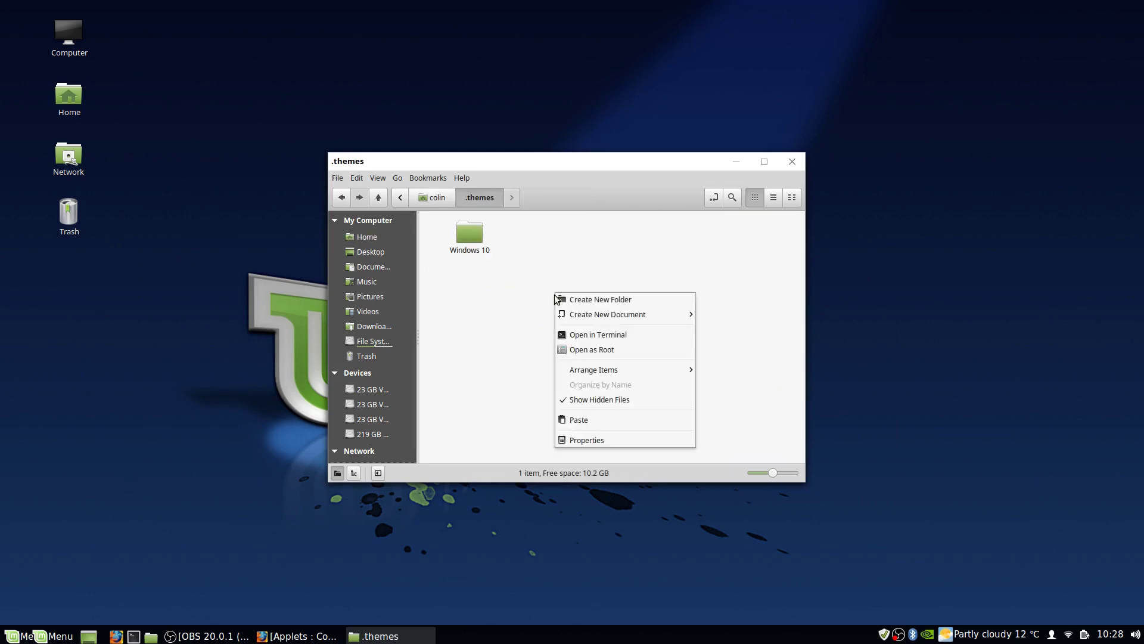
pyautogui.click(583, 418)
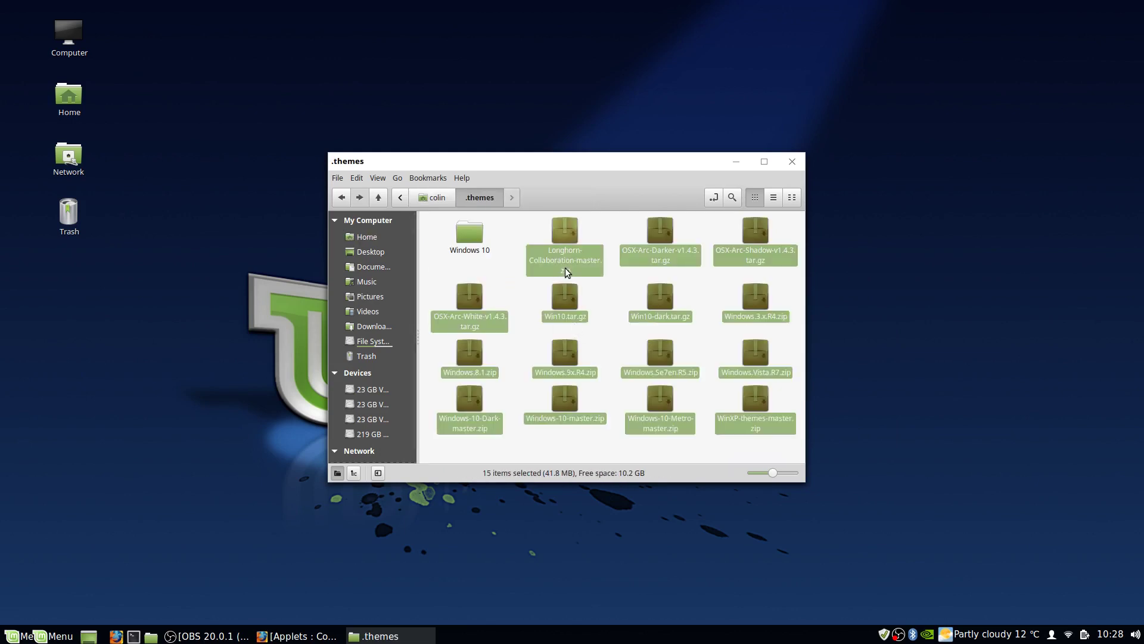
pyautogui.rightClick(563, 231)
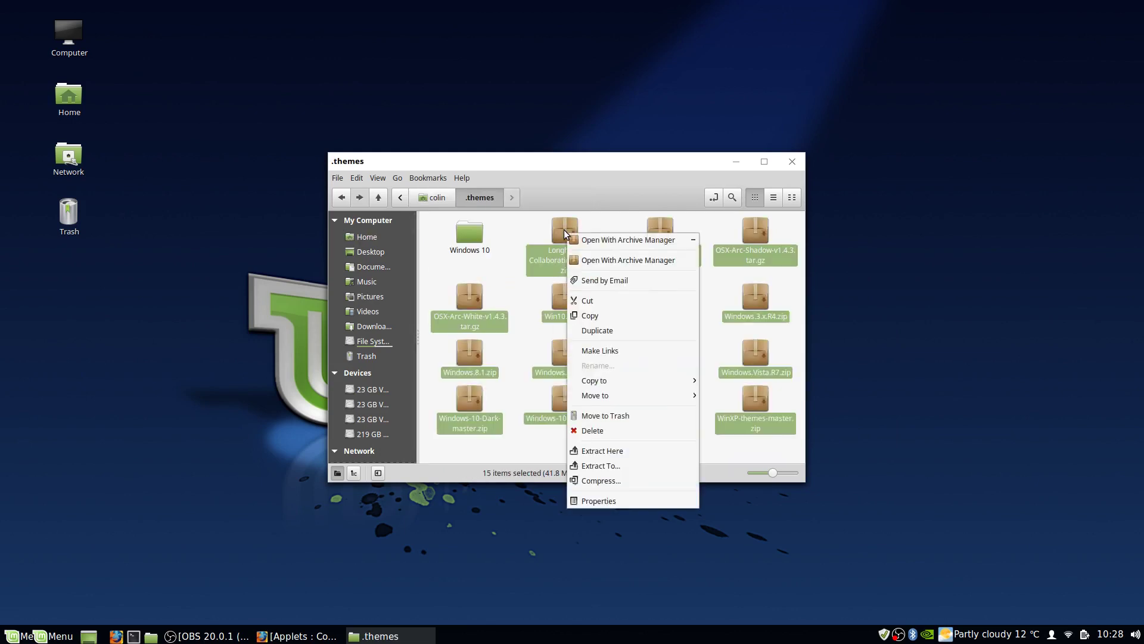
pyautogui.click(606, 452)
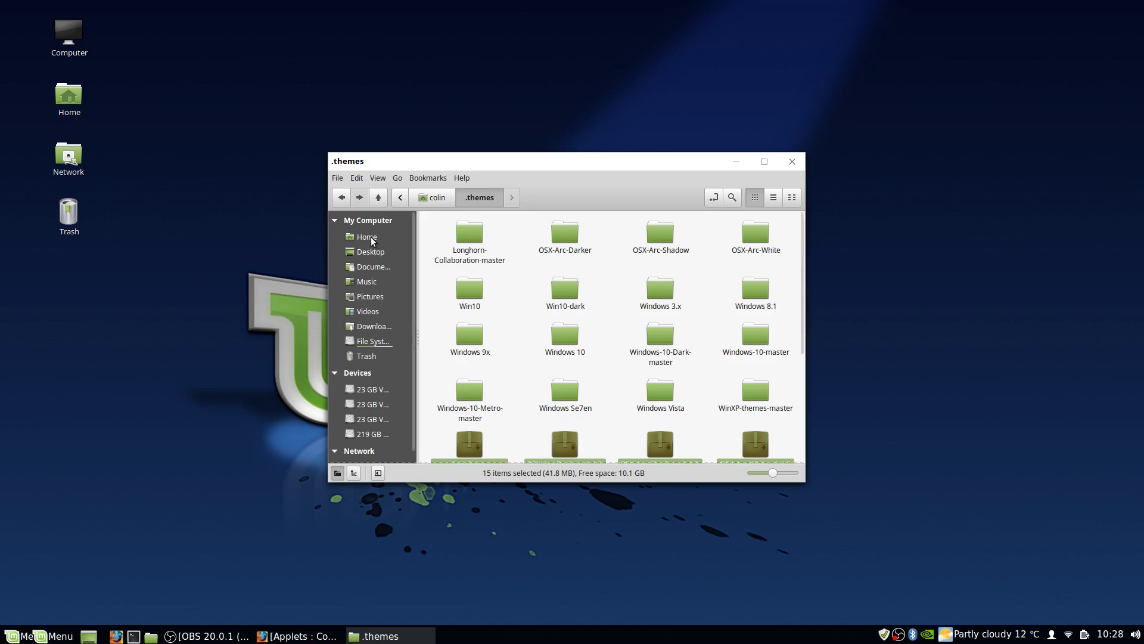
# - Copy all the icon archives from the Icons folder inside Downloads
pyautogui.click(383, 326)
pyautogui.doubleClick(556, 240)
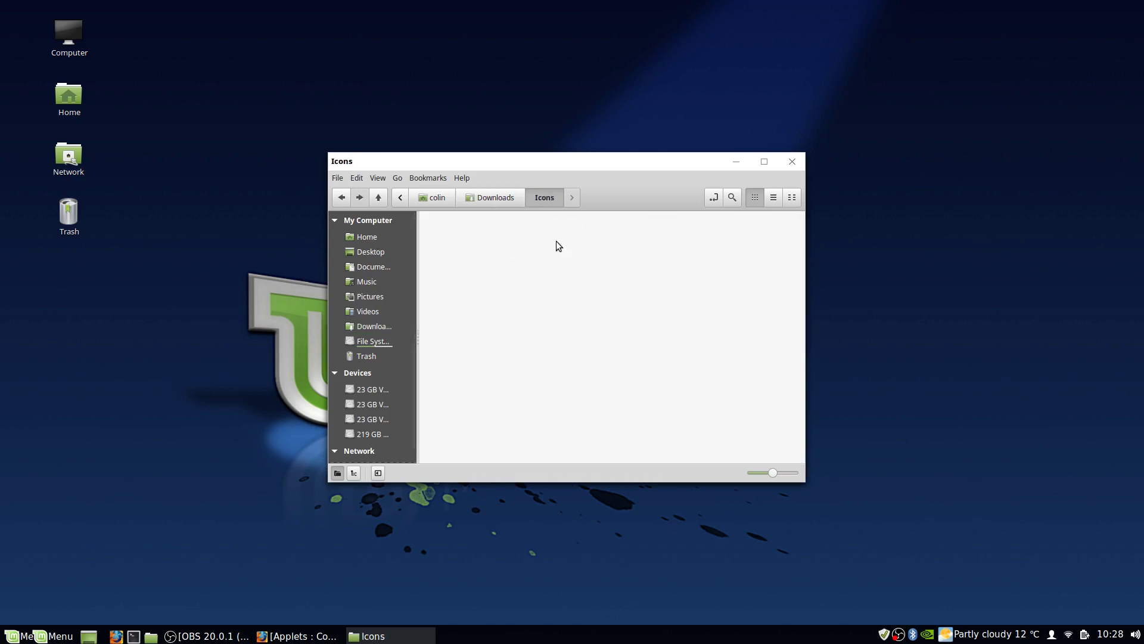
pyautogui.moveTo(434, 329); pyautogui.dragTo(752, 228)
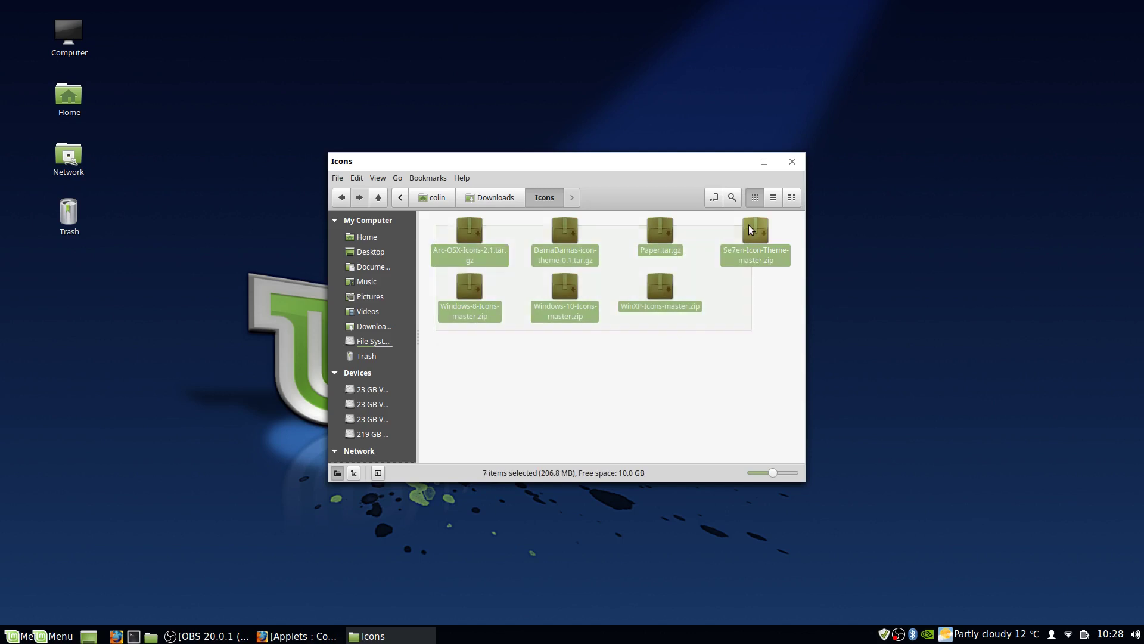
pyautogui.rightClick(750, 228)
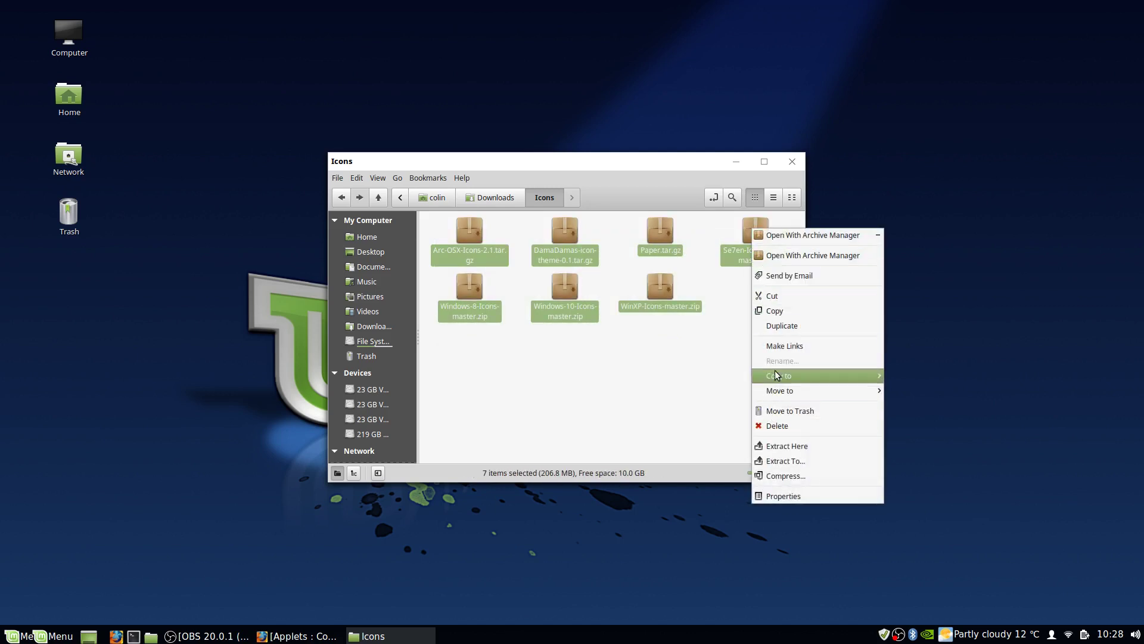
pyautogui.click(775, 319)
# - Paste the copied icon archives into the home folder's hidden .icons folder and extract them all there
pyautogui.click(366, 237)
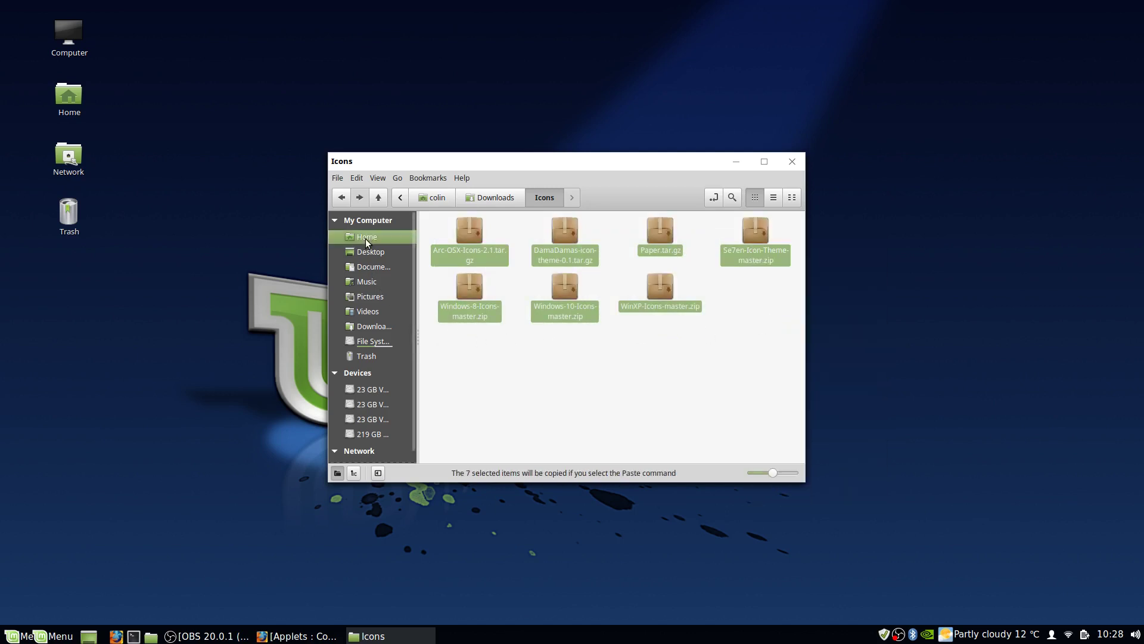
pyautogui.doubleClick(566, 372)
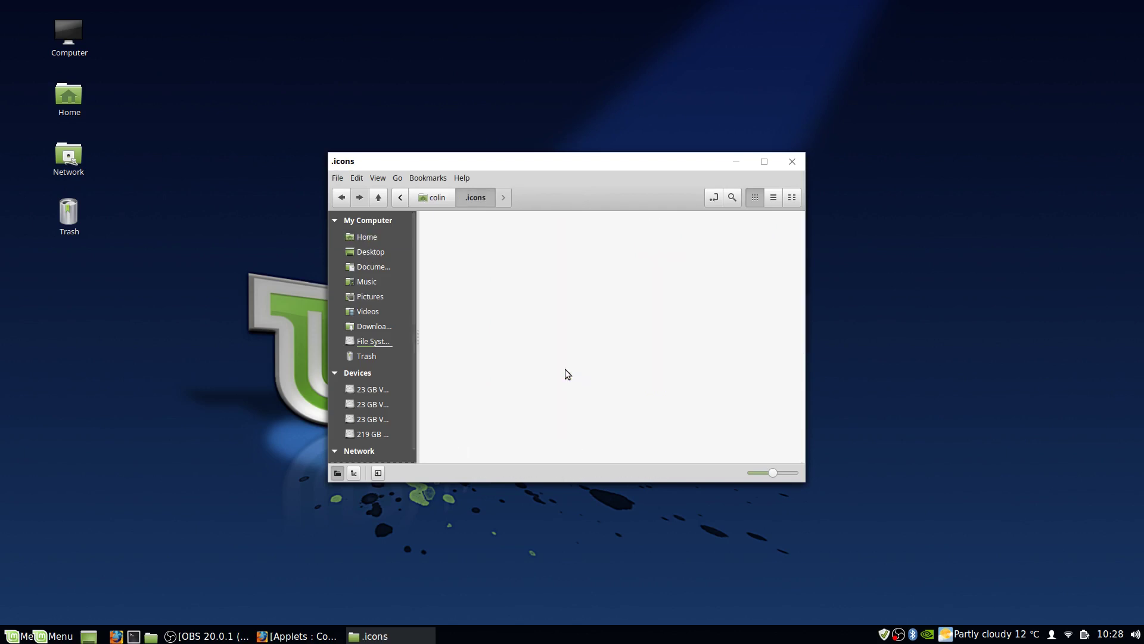
pyautogui.rightClick(574, 279)
pyautogui.click(603, 407)
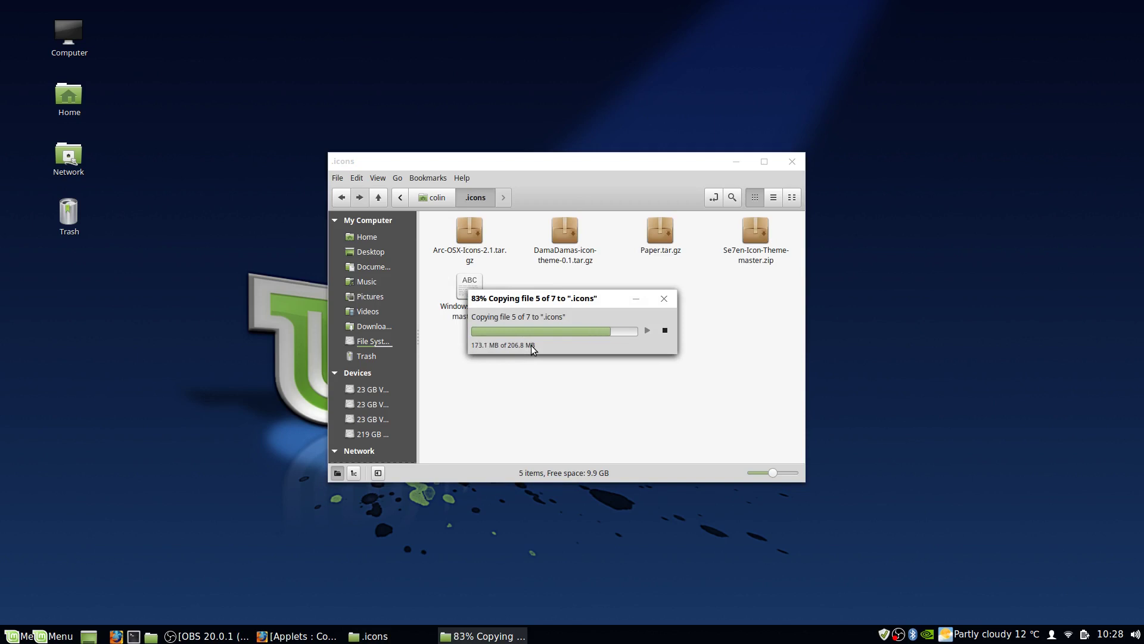
pyautogui.rightClick(560, 236)
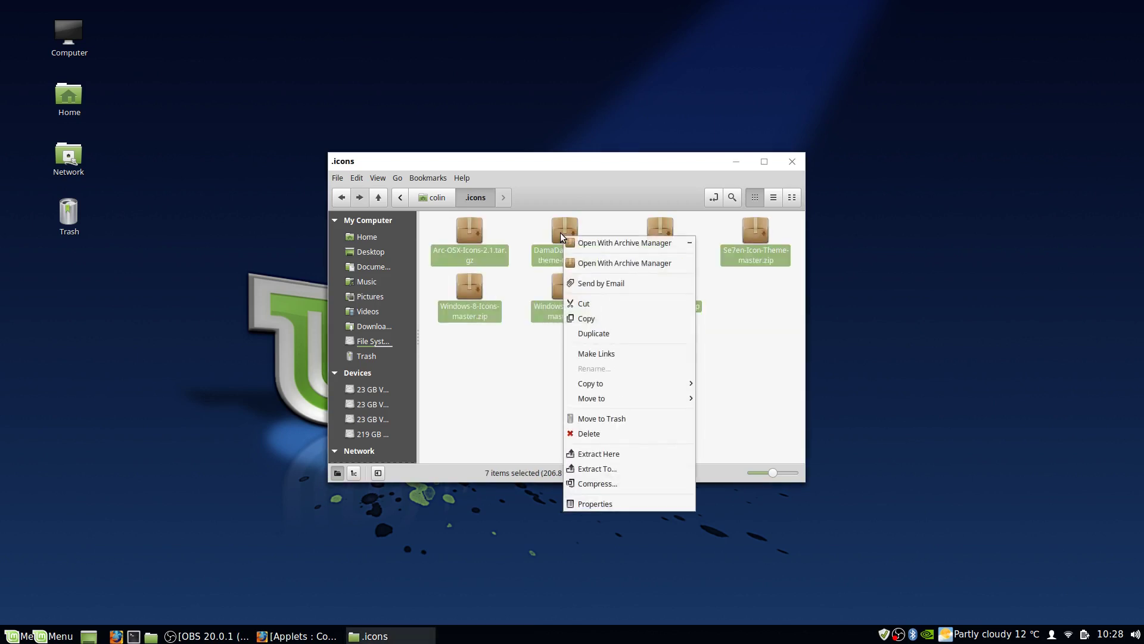
pyautogui.click(595, 454)
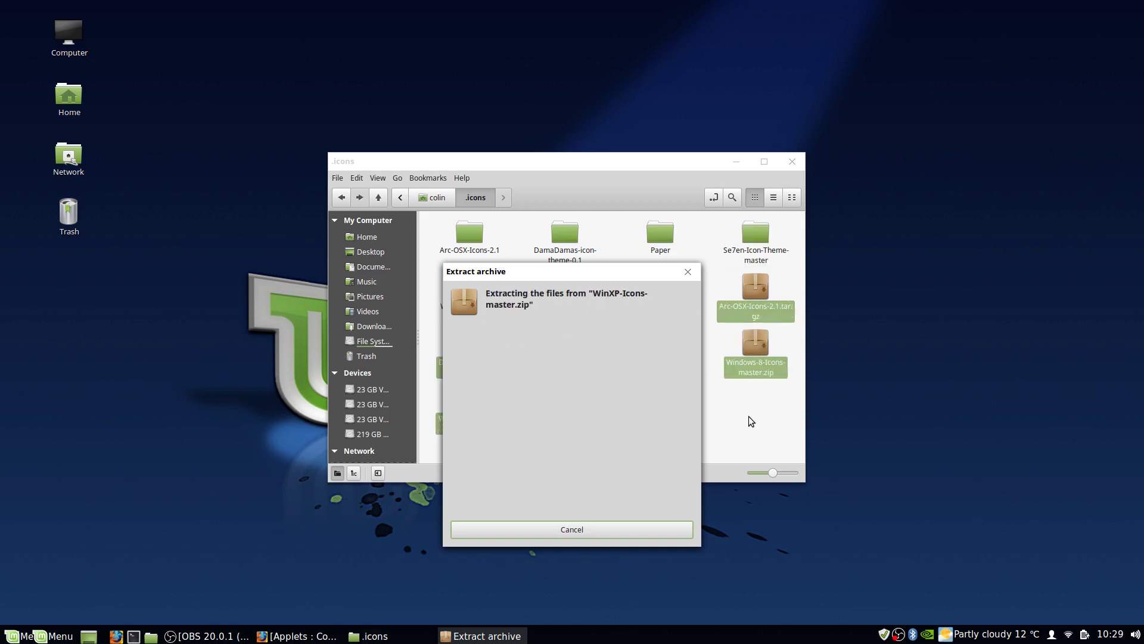
# - Open the src folder inside the extracted Arc-OSX-Icons-2.1 folder
pyautogui.doubleClick(470, 234)
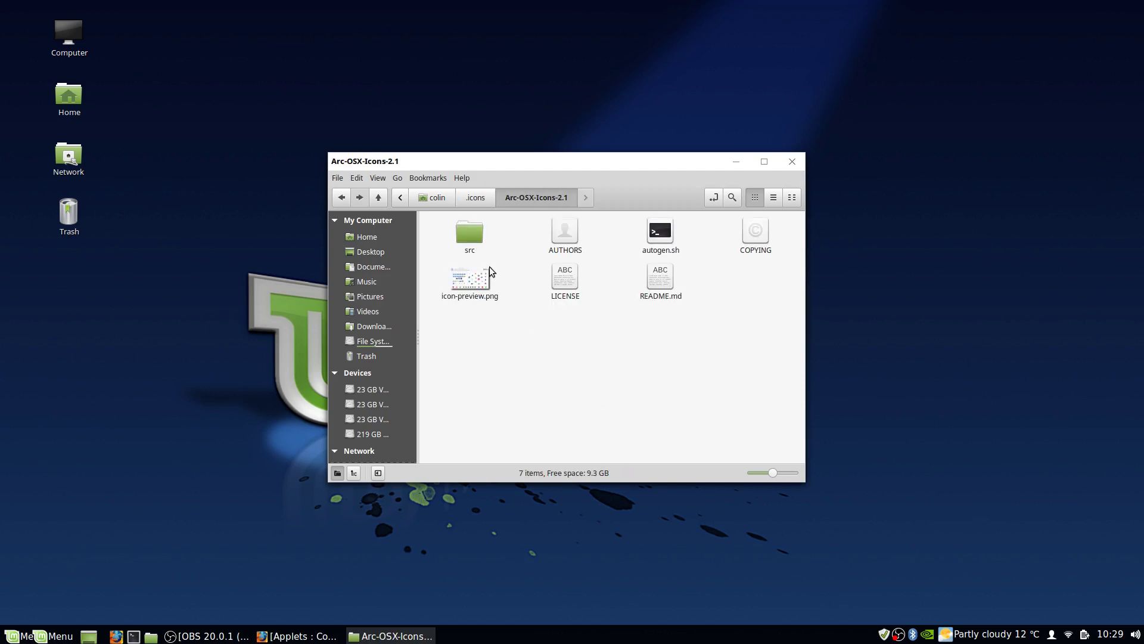
pyautogui.click(476, 197)
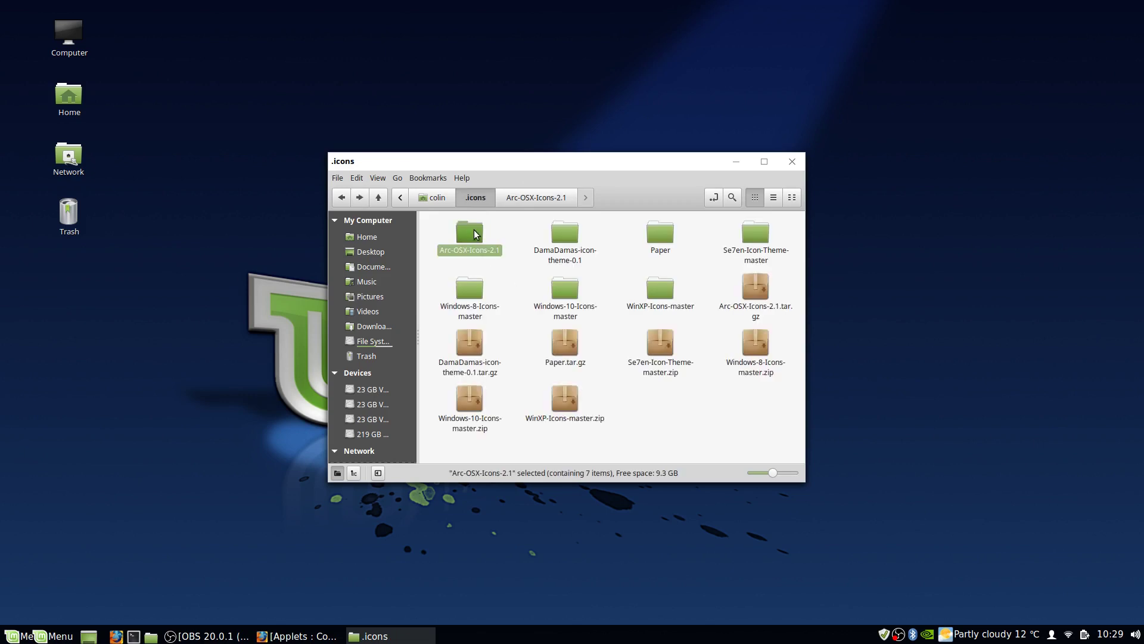
pyautogui.doubleClick(475, 233)
pyautogui.doubleClick(470, 237)
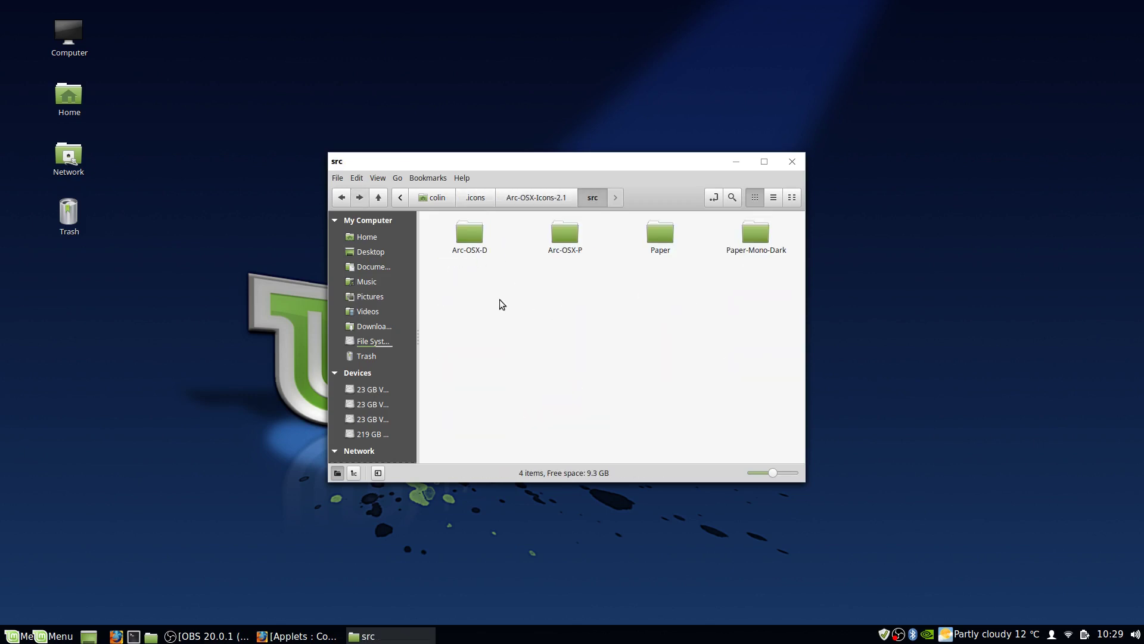
pyautogui.click(752, 233)
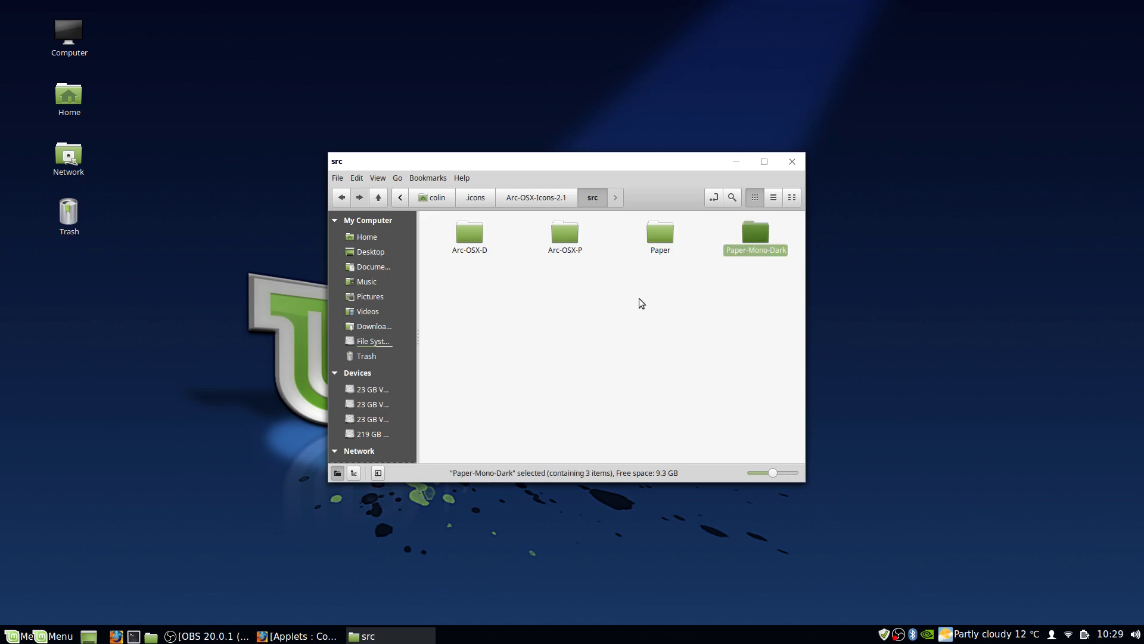
pyautogui.keyDown('ctrl'); pyautogui.click(562, 239); pyautogui.keyUp('ctrl')
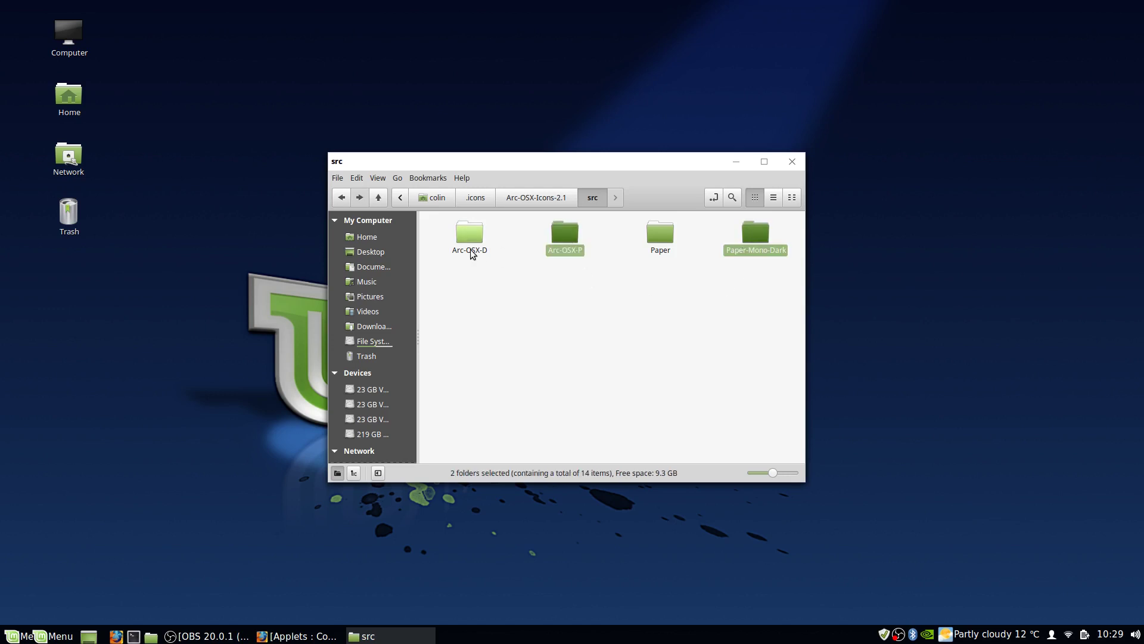
pyautogui.rightClick(467, 230)
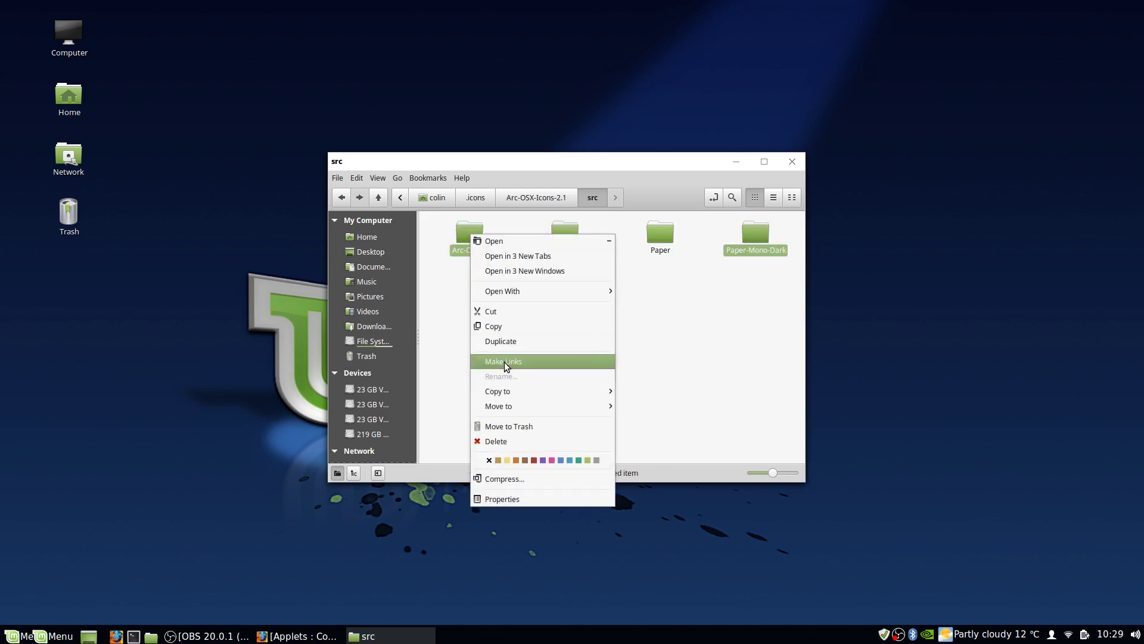
pyautogui.click(671, 333)
# - Look inside the Arc-OSX-D and Arc-OSX-P folders and return to src
pyautogui.doubleClick(469, 234)
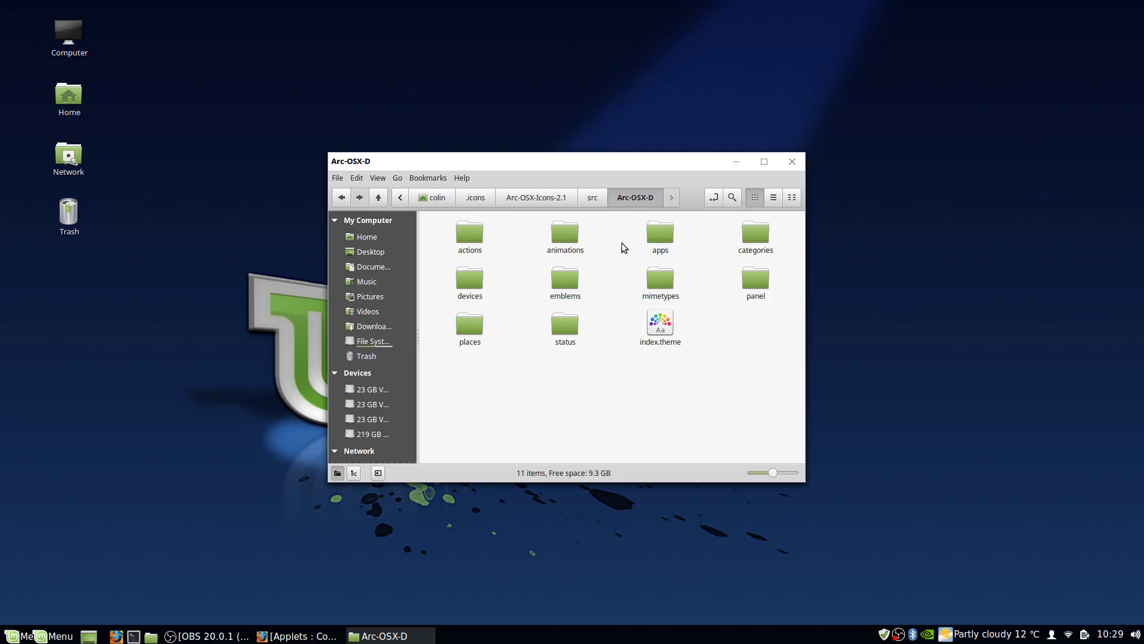
pyautogui.click(595, 198)
pyautogui.doubleClick(567, 238)
pyautogui.click(594, 198)
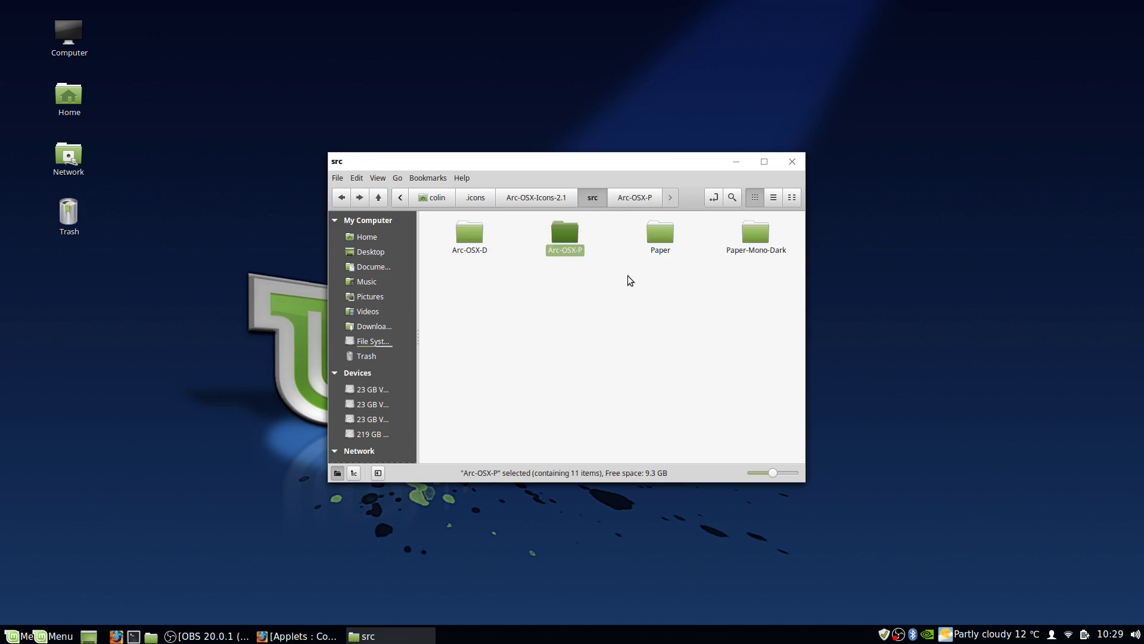
# - Copy the Arc-OSX-D, Arc-OSX-P and Paper-Mono-Dark folders from src into the .icons folder
pyautogui.click(754, 237)
pyautogui.keyDown('ctrl'); pyautogui.click(563, 238); pyautogui.keyUp('ctrl')
pyautogui.keyDown('ctrl'); pyautogui.click(465, 231); pyautogui.keyUp('ctrl')
pyautogui.rightClick(463, 229)
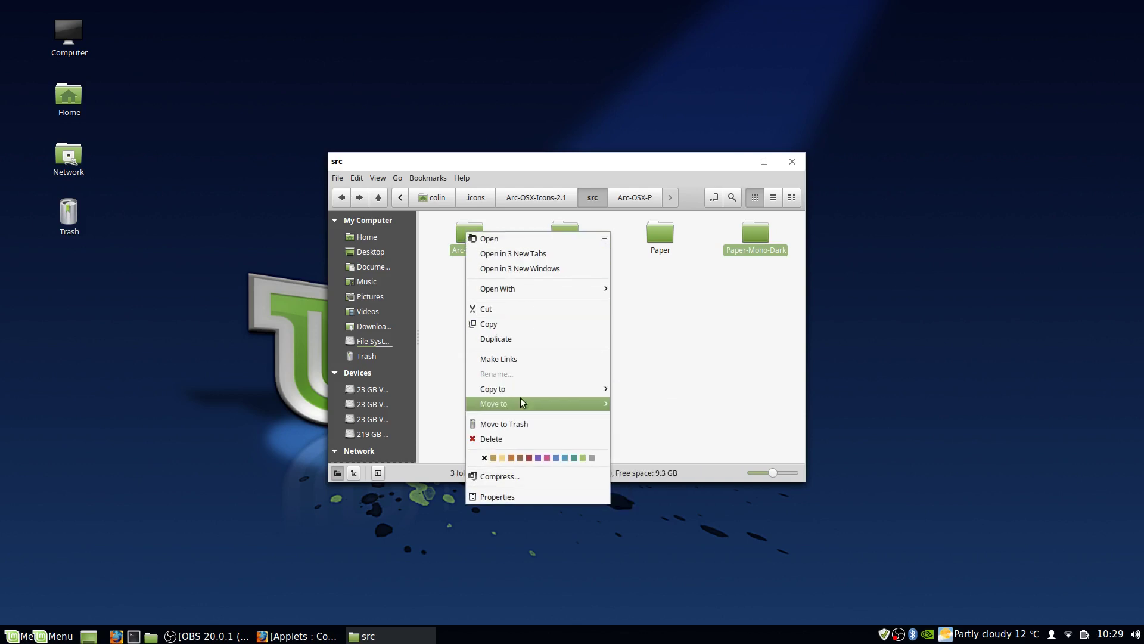
pyautogui.click(499, 325)
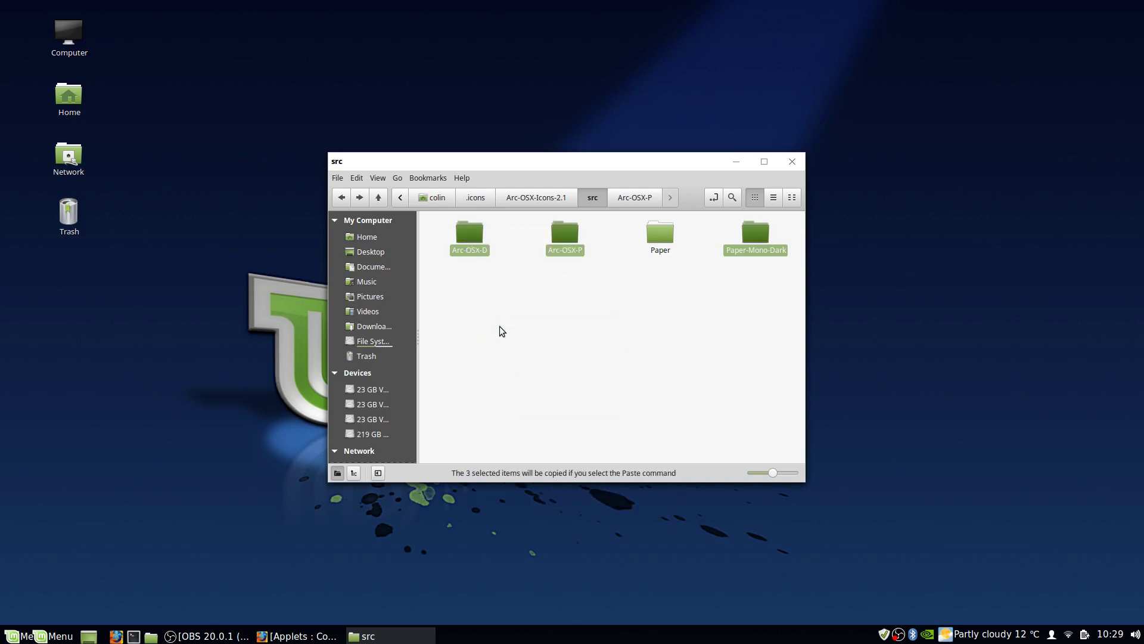
pyautogui.click(475, 202)
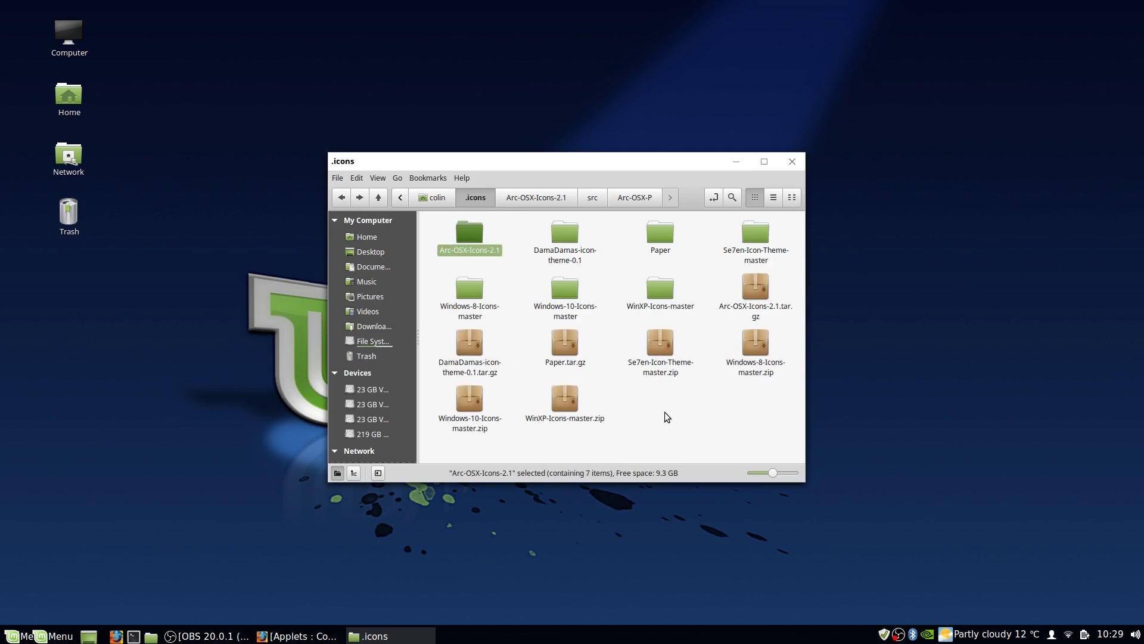
pyautogui.rightClick(664, 413)
pyautogui.click(712, 540)
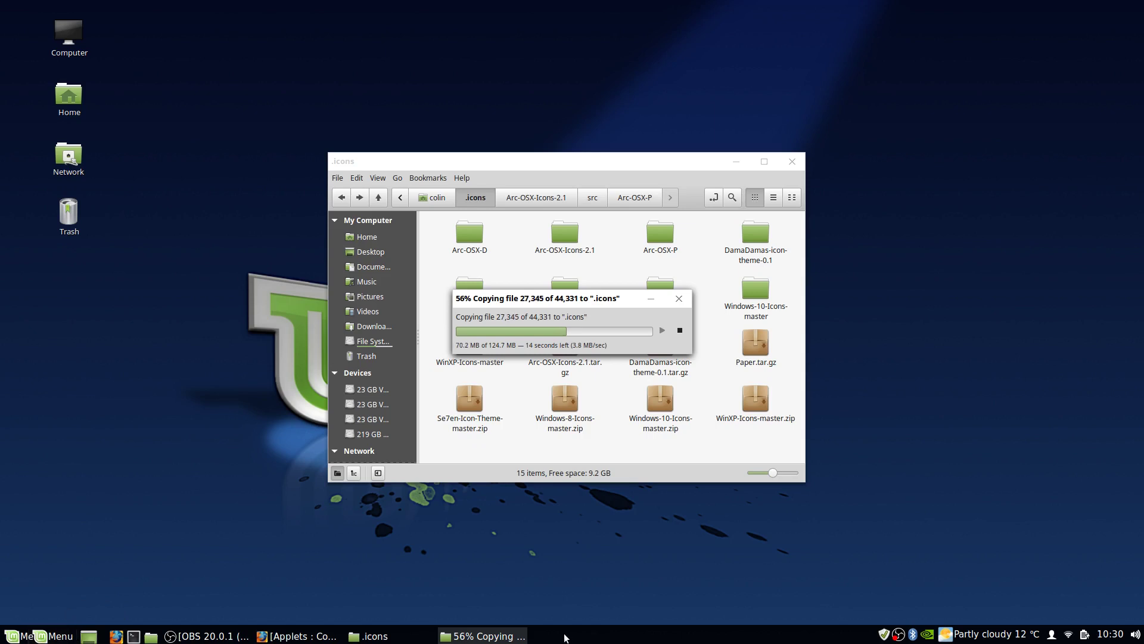
# - Open the panel's applet settings, search for "spa" and add the Spacer applet to the panel
pyautogui.rightClick(613, 637)
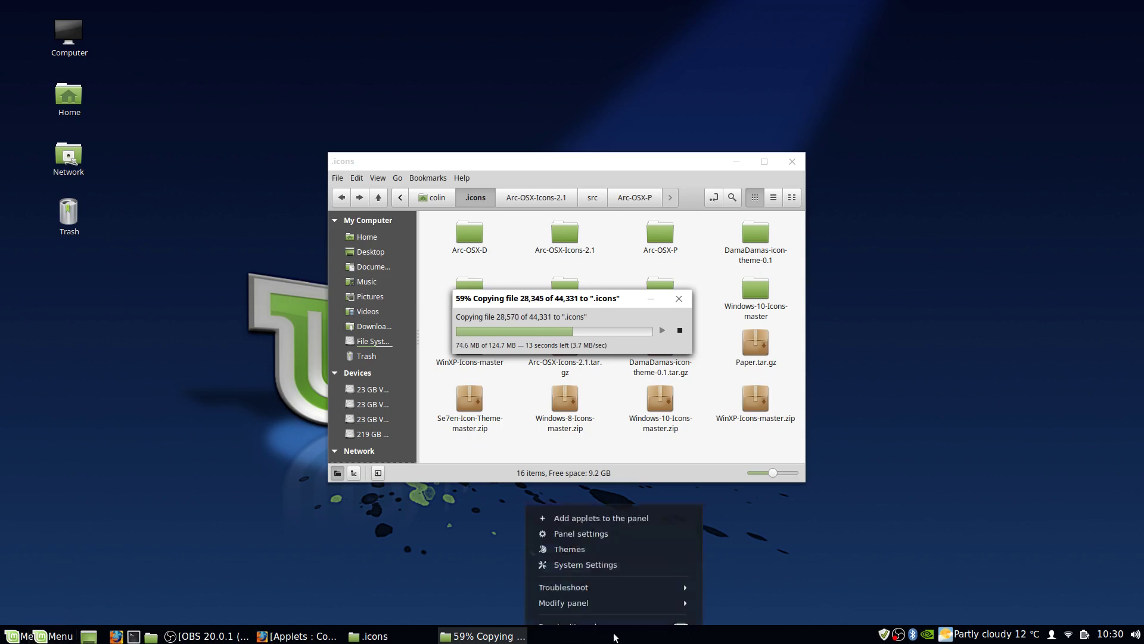
pyautogui.click(592, 499)
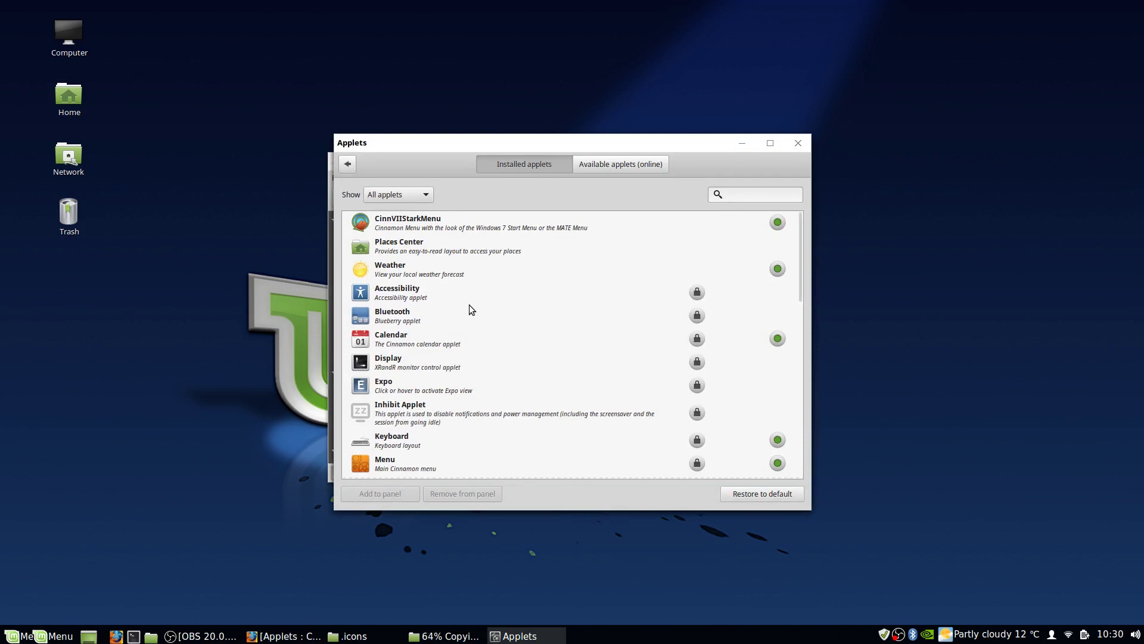
pyautogui.write('sp')
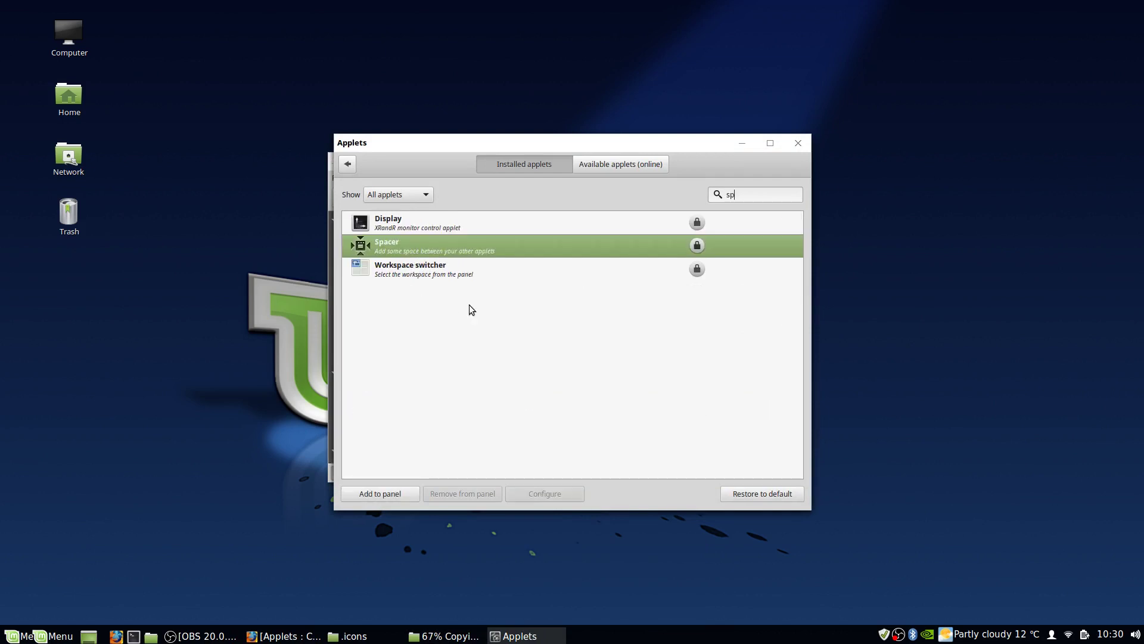
pyautogui.write('a')
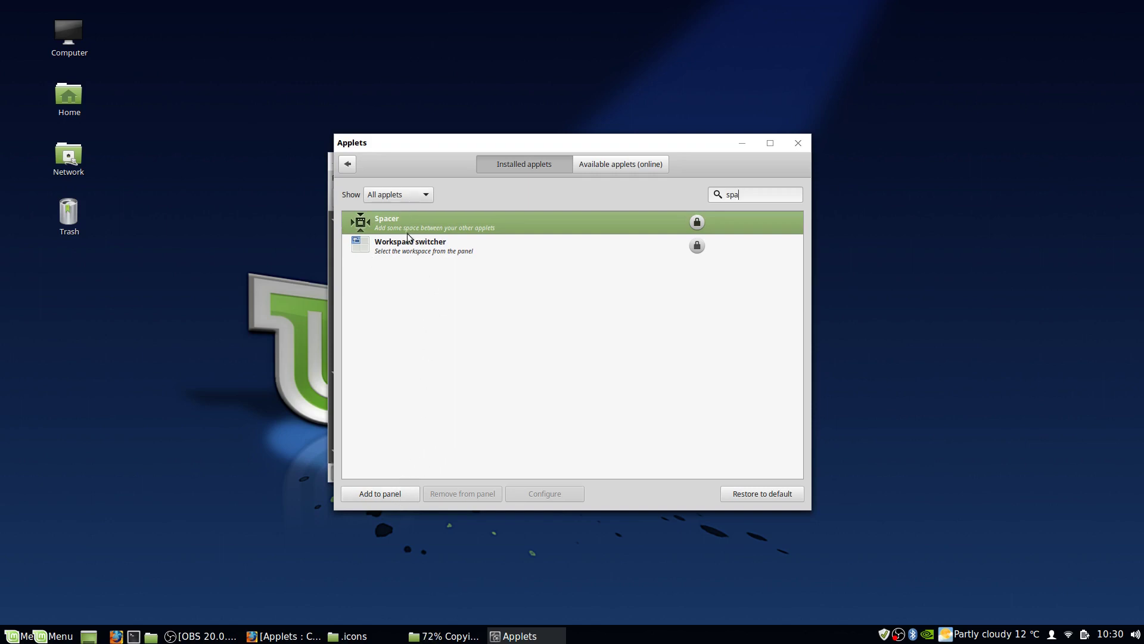
pyautogui.click(407, 494)
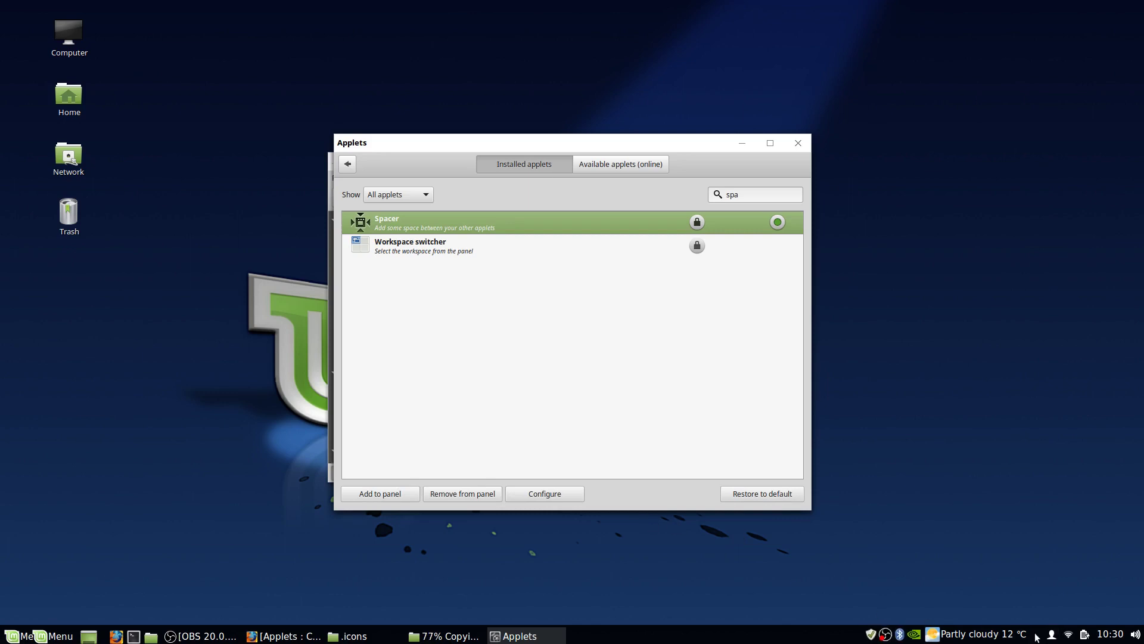
# - Turn on panel edit mode and move the Spacer applet between the two menu applets on the panel
pyautogui.rightClick(728, 632)
pyautogui.click(742, 614)
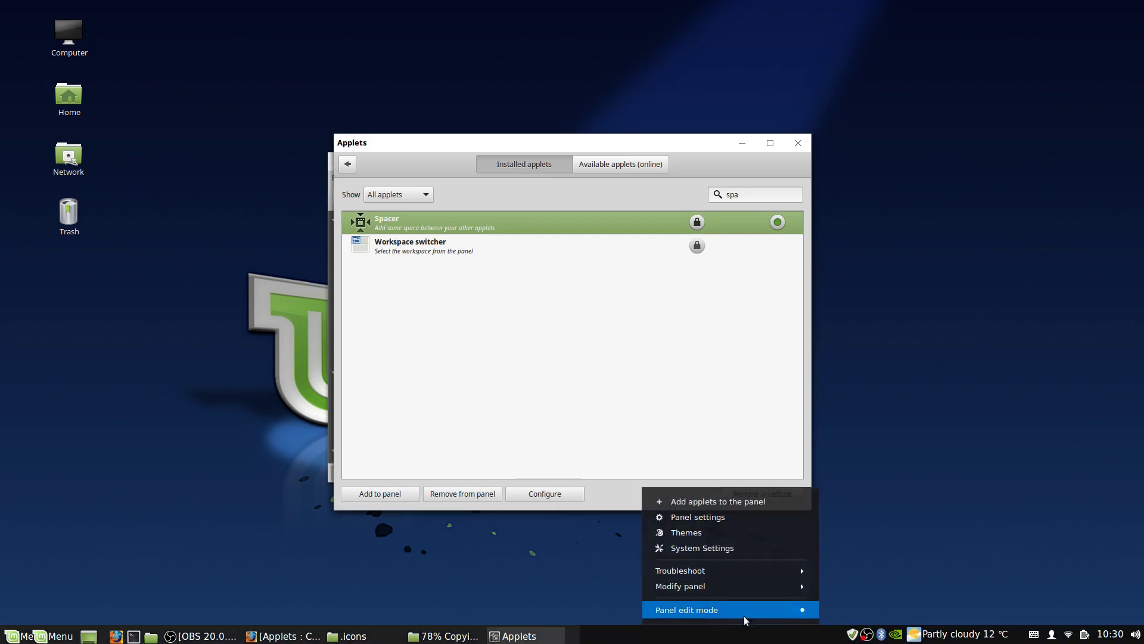
pyautogui.moveTo(1021, 637); pyautogui.dragTo(45, 638)
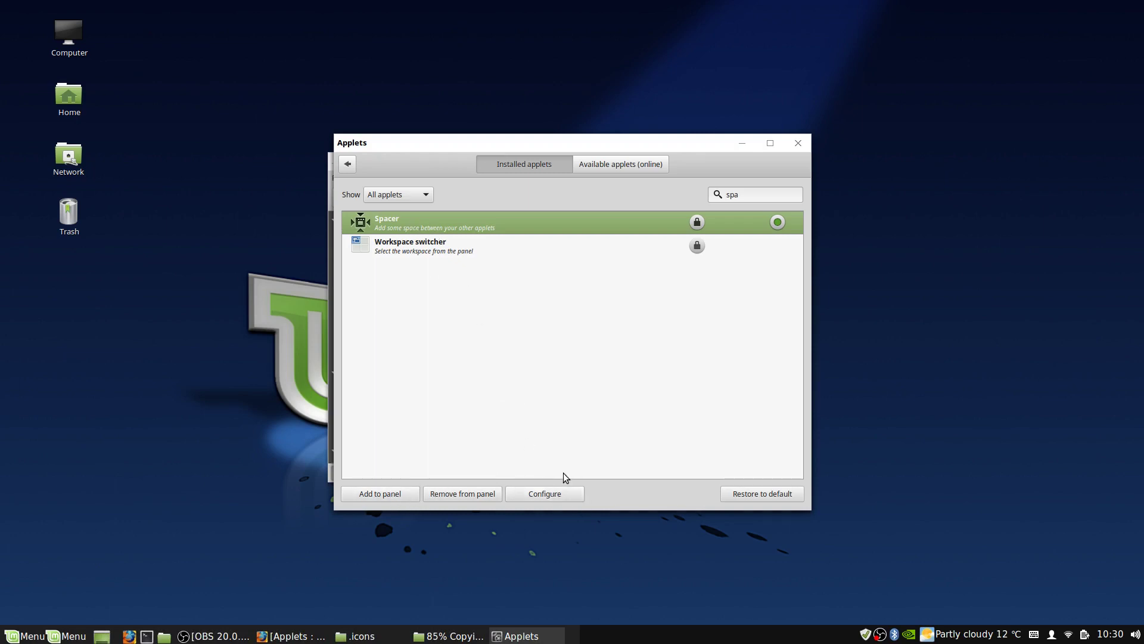
# - Set the Spacer applet's amount of space to 36 pixels and close the Spacer and Applets windows
pyautogui.click(563, 490)
pyautogui.moveTo(401, 232); pyautogui.dragTo(433, 238)
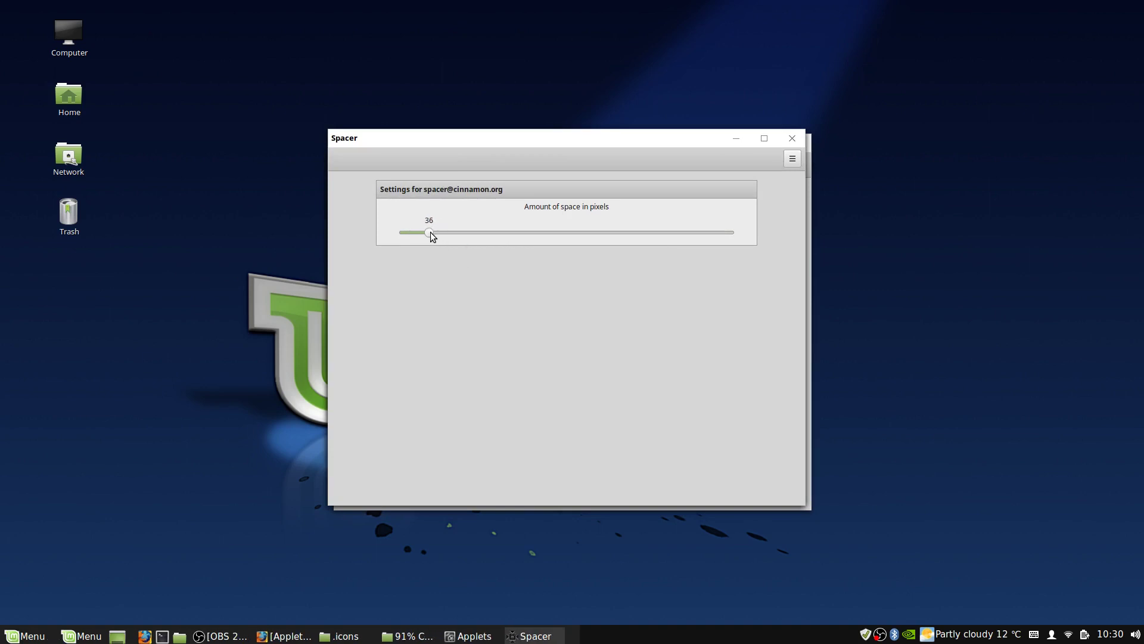
pyautogui.click(792, 141)
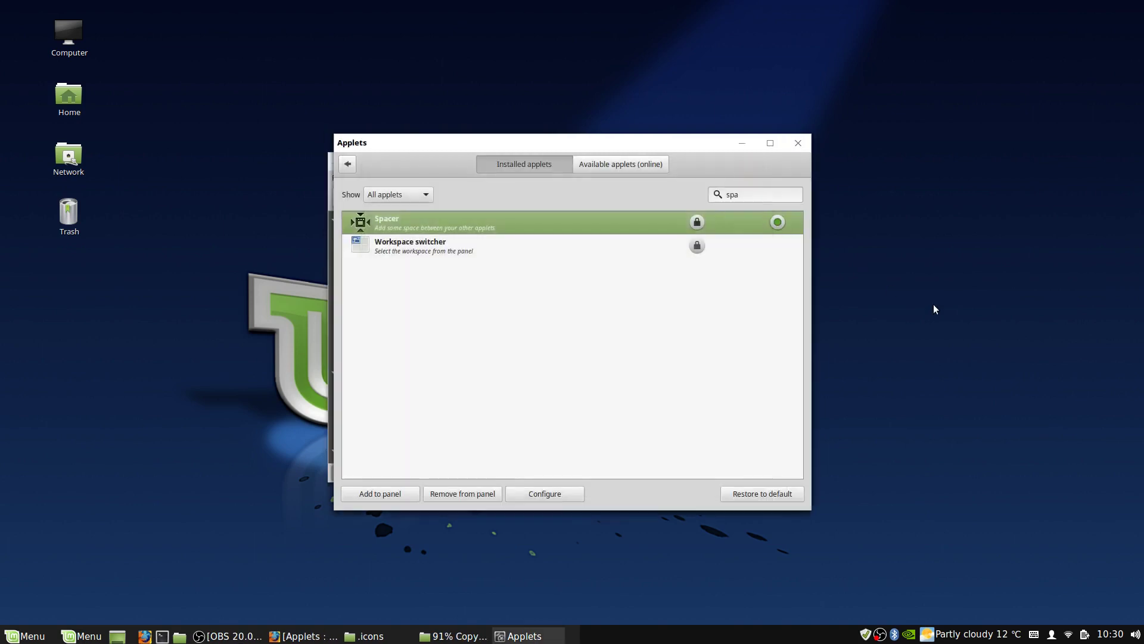
pyautogui.click(798, 144)
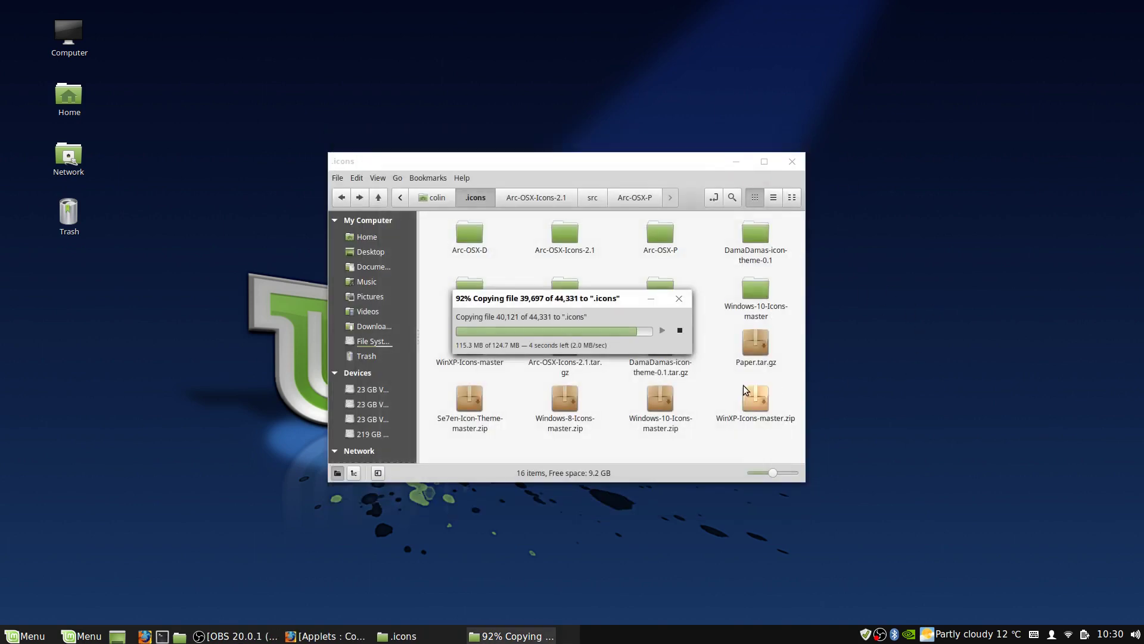
# - Change the panel text of the first Menu applet to "Cols Menu" and close its settings
pyautogui.rightClick(24, 636)
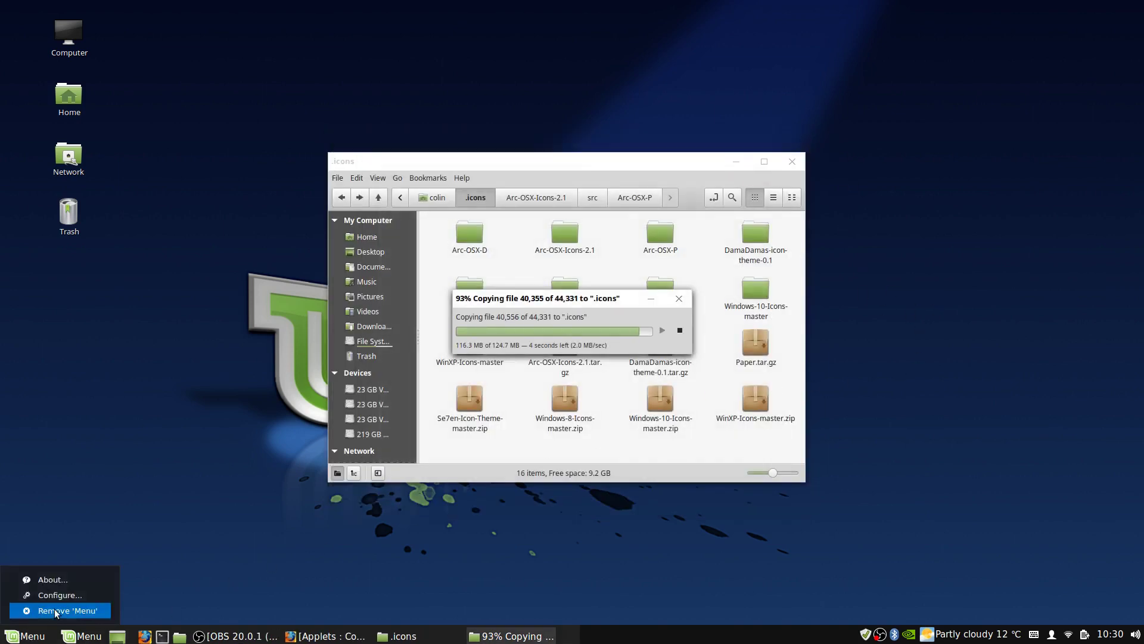
pyautogui.click(69, 596)
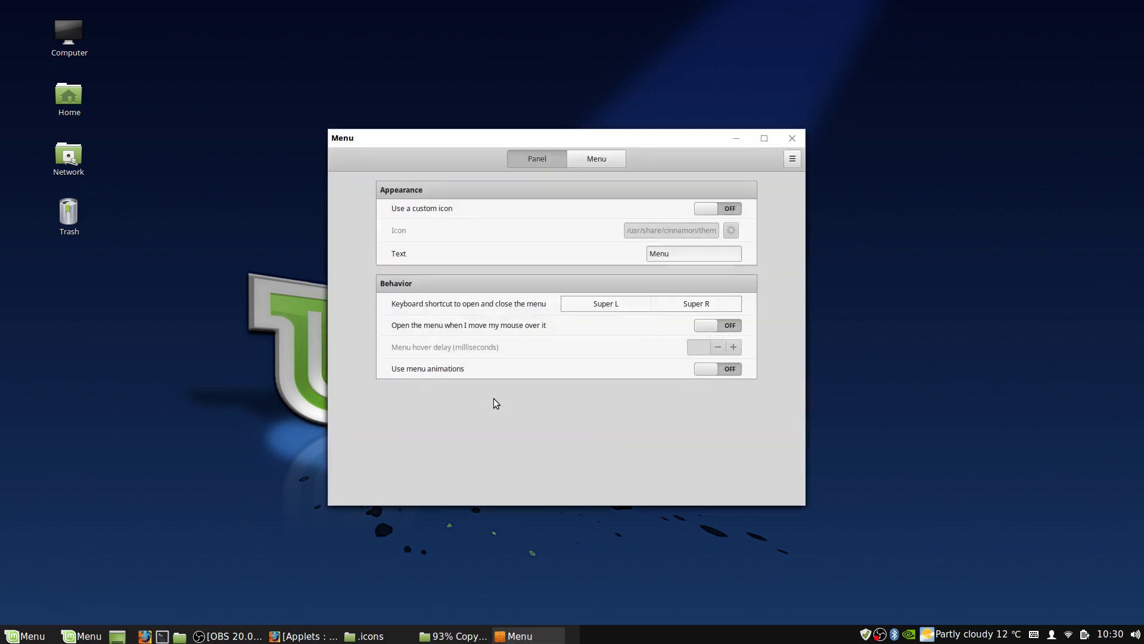
pyautogui.click(651, 254)
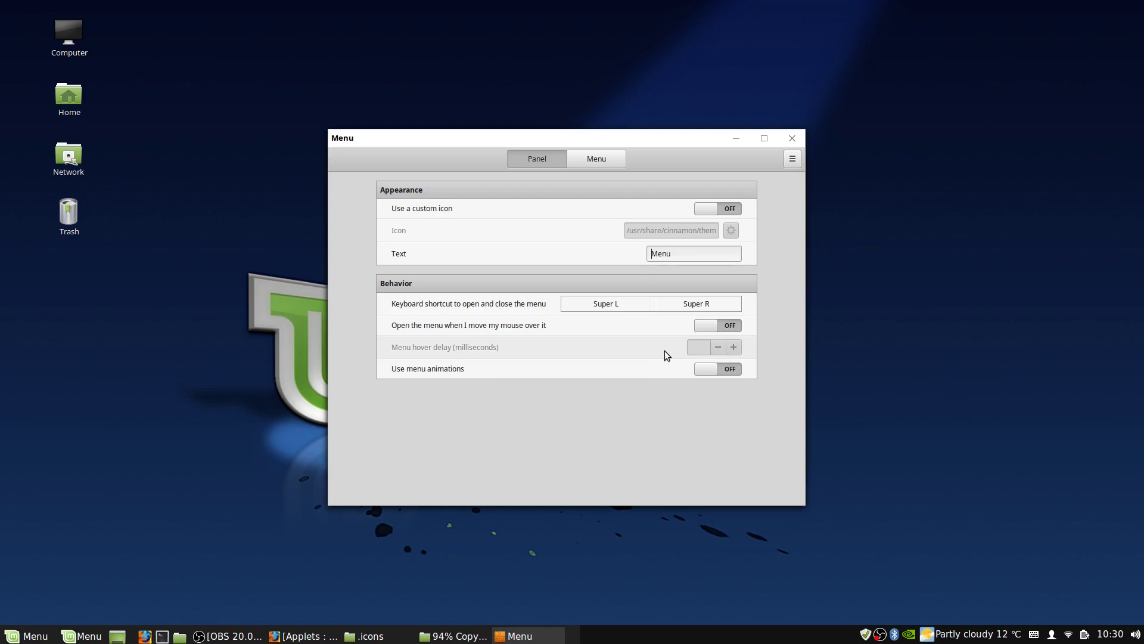
pyautogui.write('Cols')
pyautogui.click(790, 142)
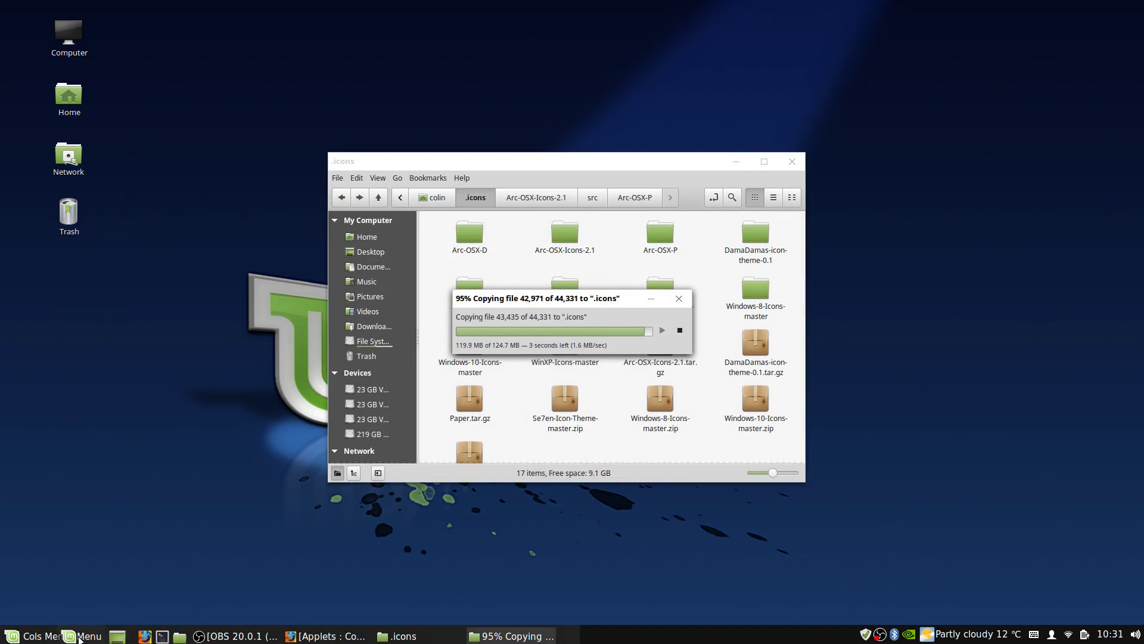
# - Set the Spacer applet's amount of space to 59 pixels and close the Spacer and Applets windows
pyautogui.rightClick(614, 640)
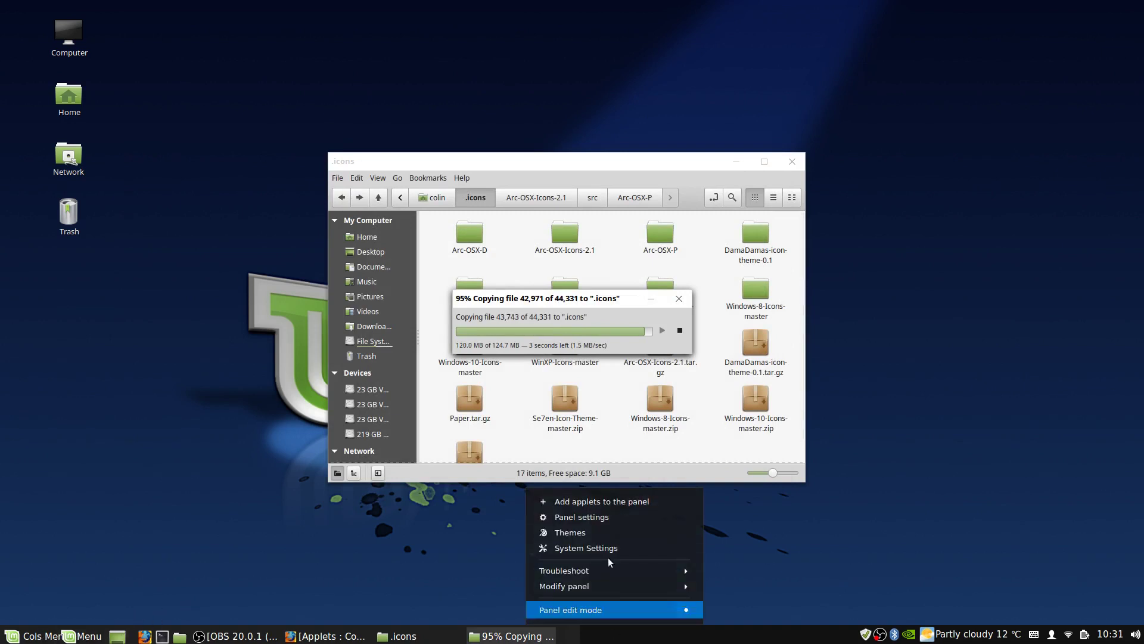
pyautogui.click(610, 501)
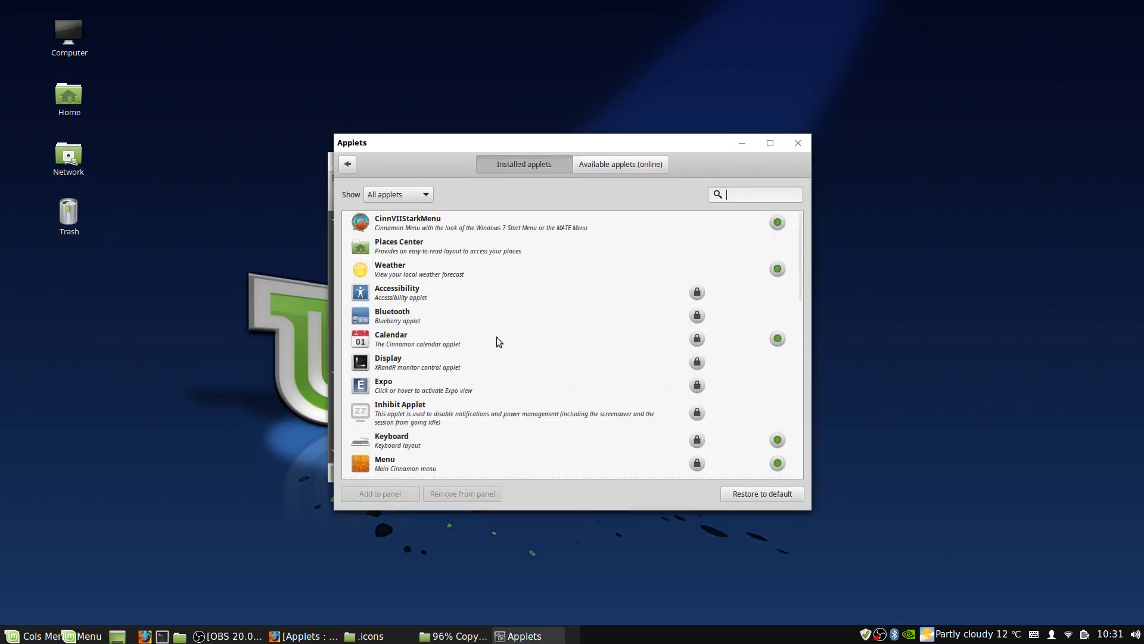
pyautogui.scroll(-3, 458, 345)
pyautogui.scroll(-6, 457, 346)
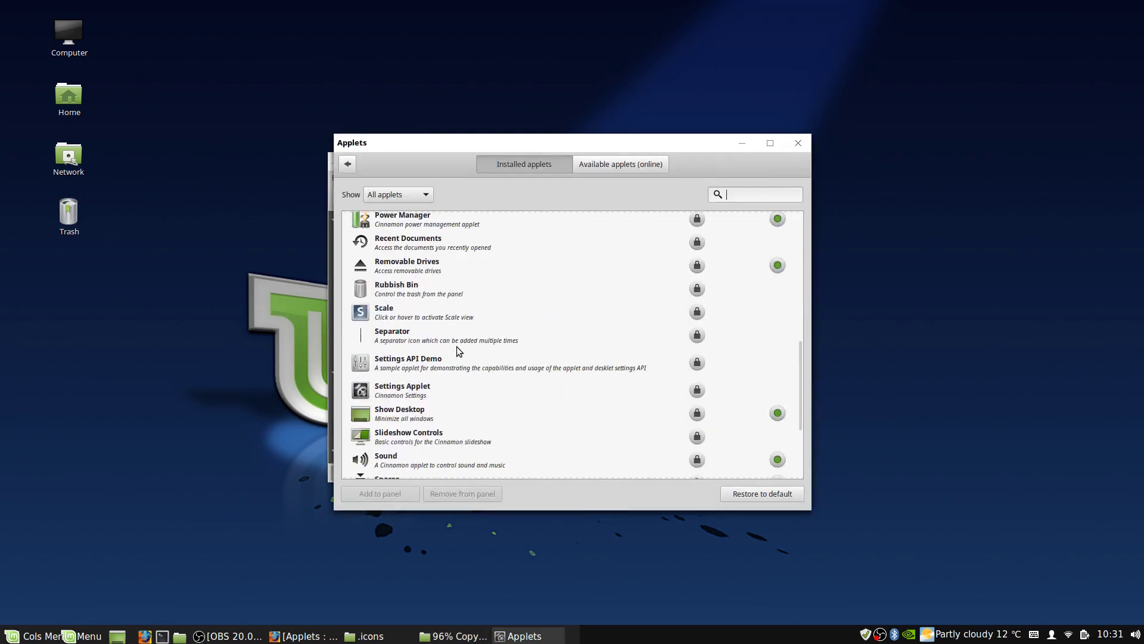
pyautogui.click(427, 346)
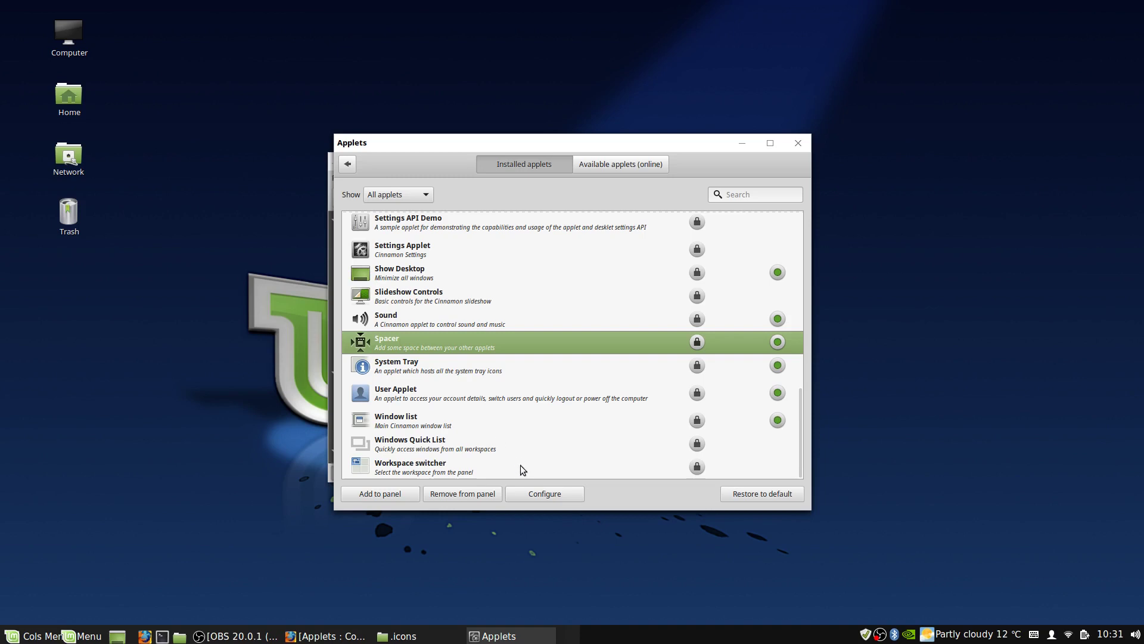
pyautogui.click(546, 493)
pyautogui.moveTo(432, 236); pyautogui.dragTo(450, 237)
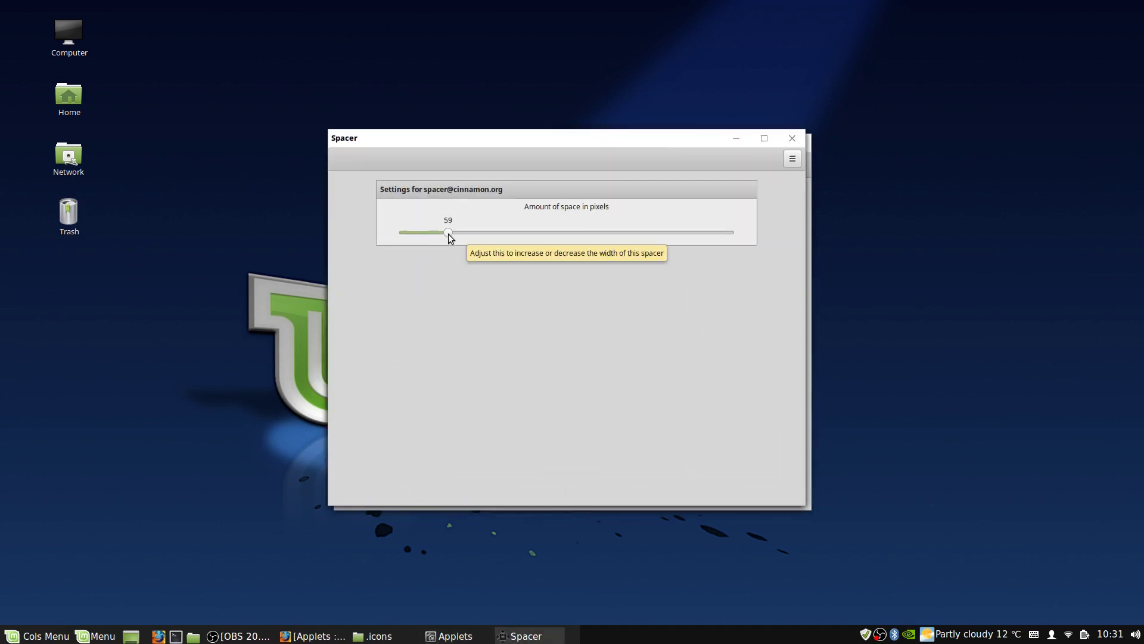
pyautogui.click(794, 139)
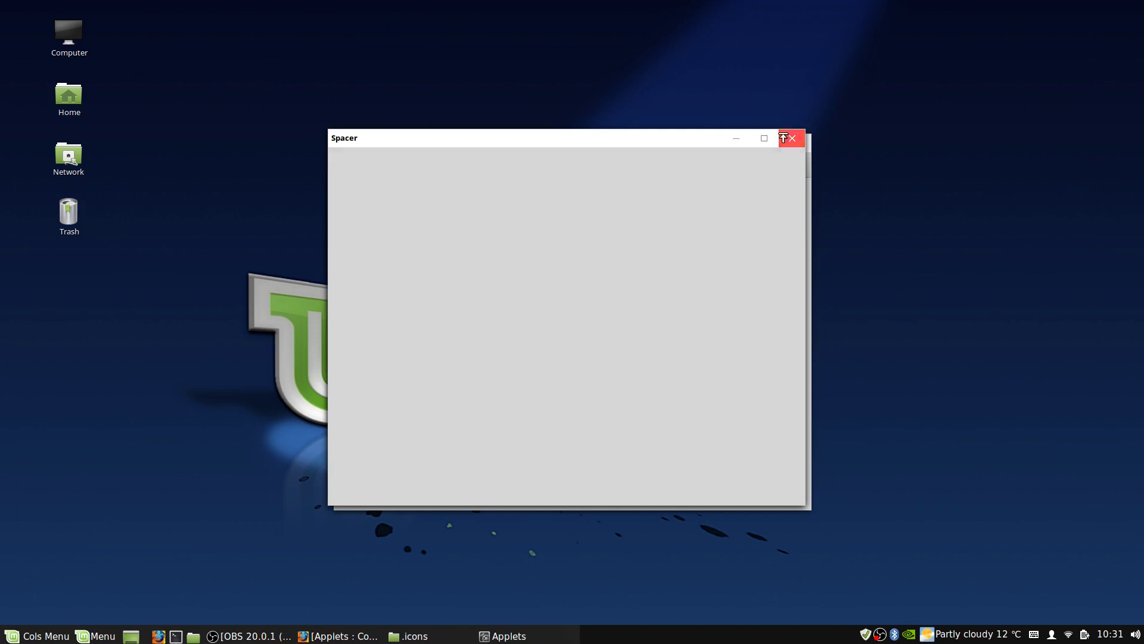
pyautogui.rightClick(32, 637)
pyautogui.click(76, 598)
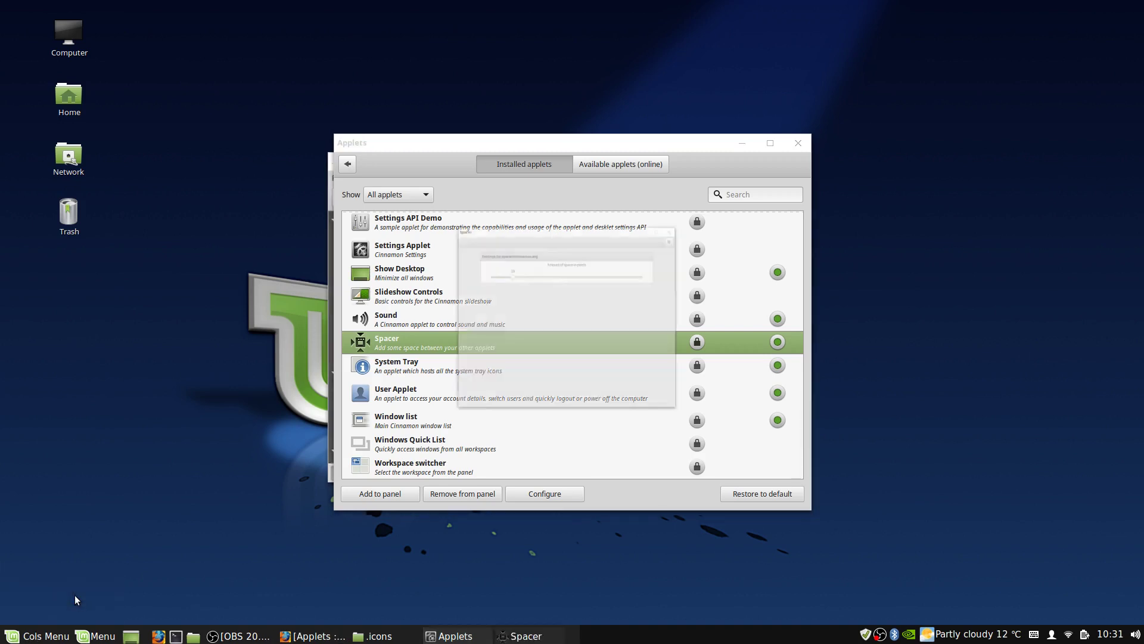
pyautogui.click(792, 138)
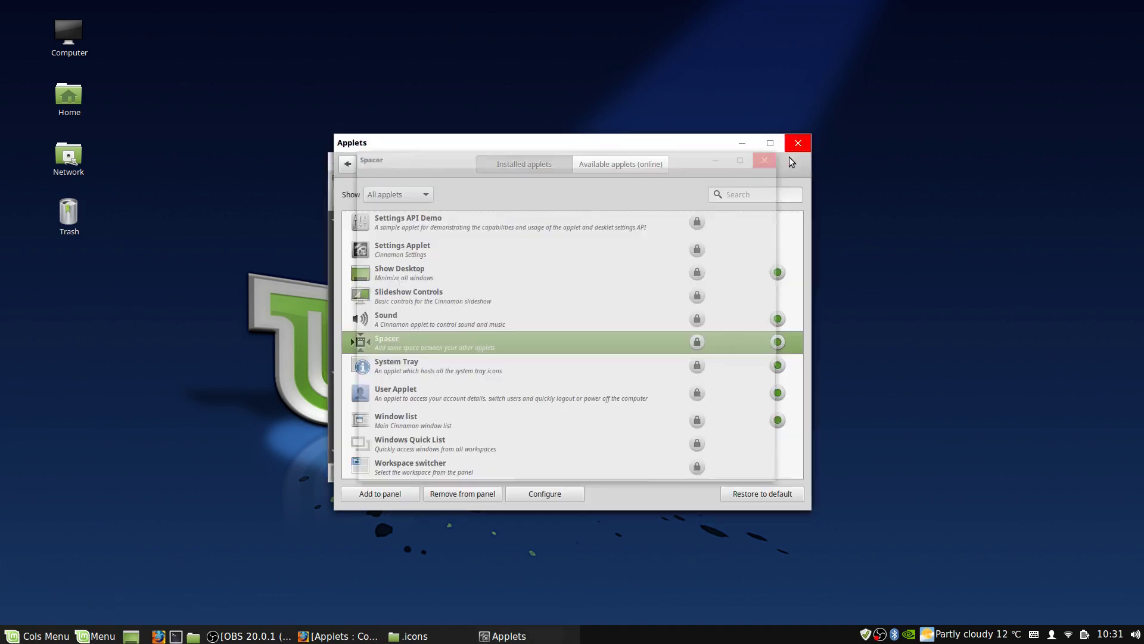
pyautogui.click(797, 139)
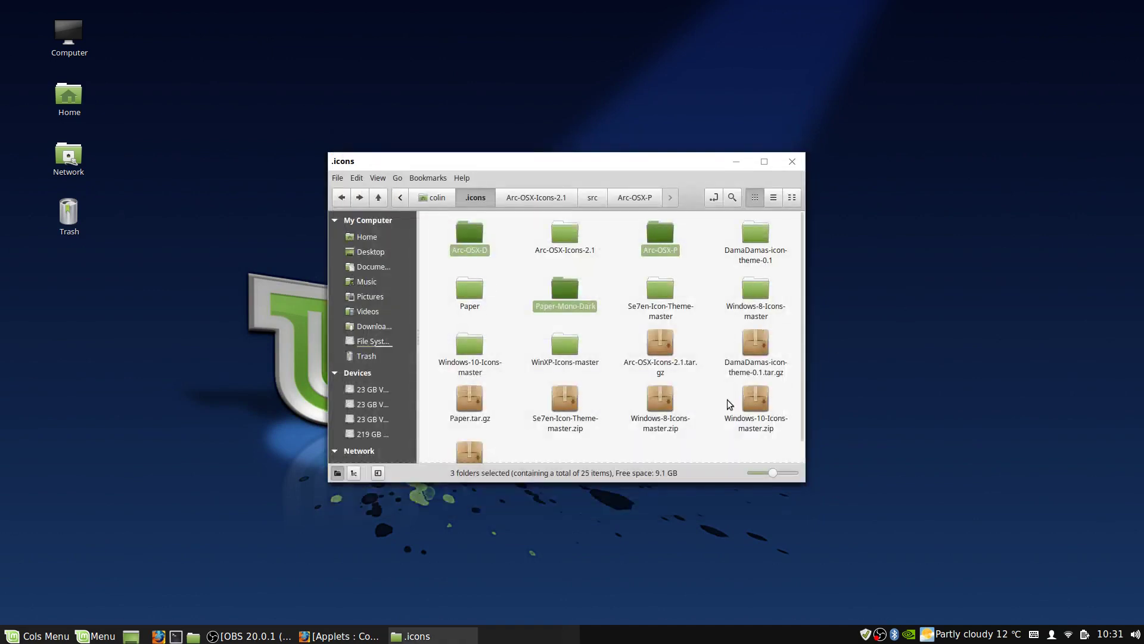
# - Enable the custom icon for the Cols Menu applet and close its settings
pyautogui.rightClick(20, 633)
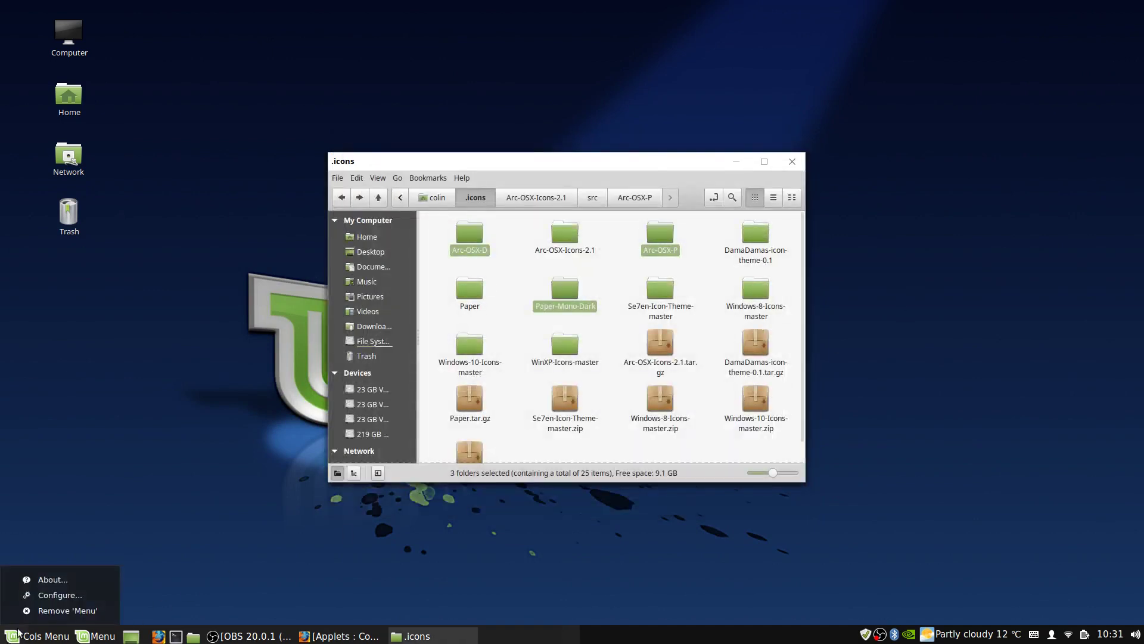
pyautogui.click(62, 595)
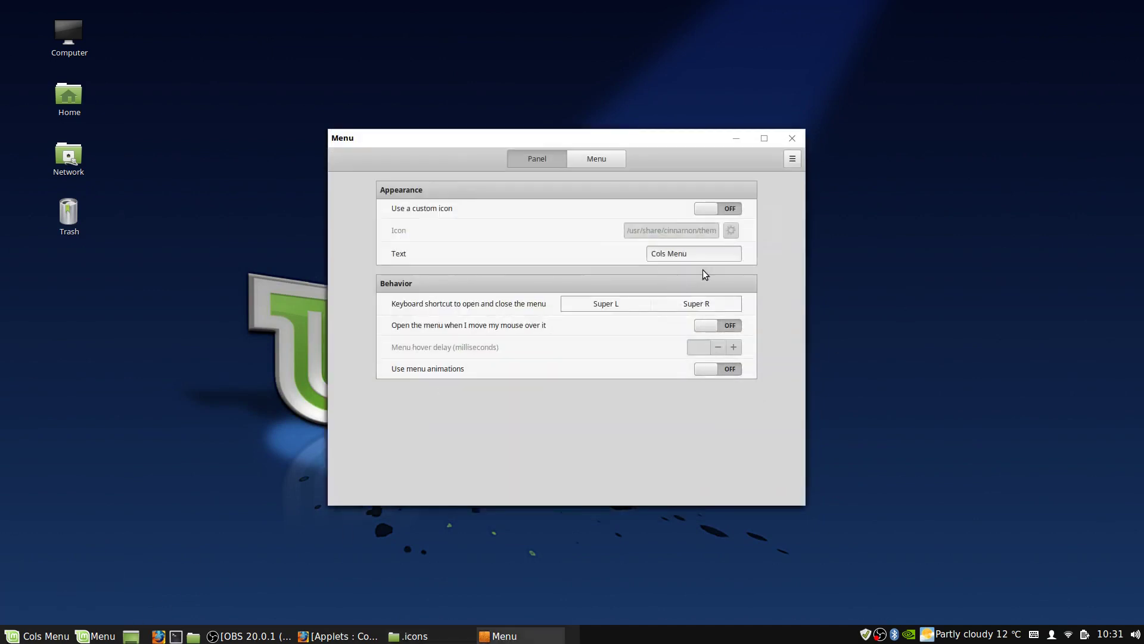
pyautogui.click(731, 209)
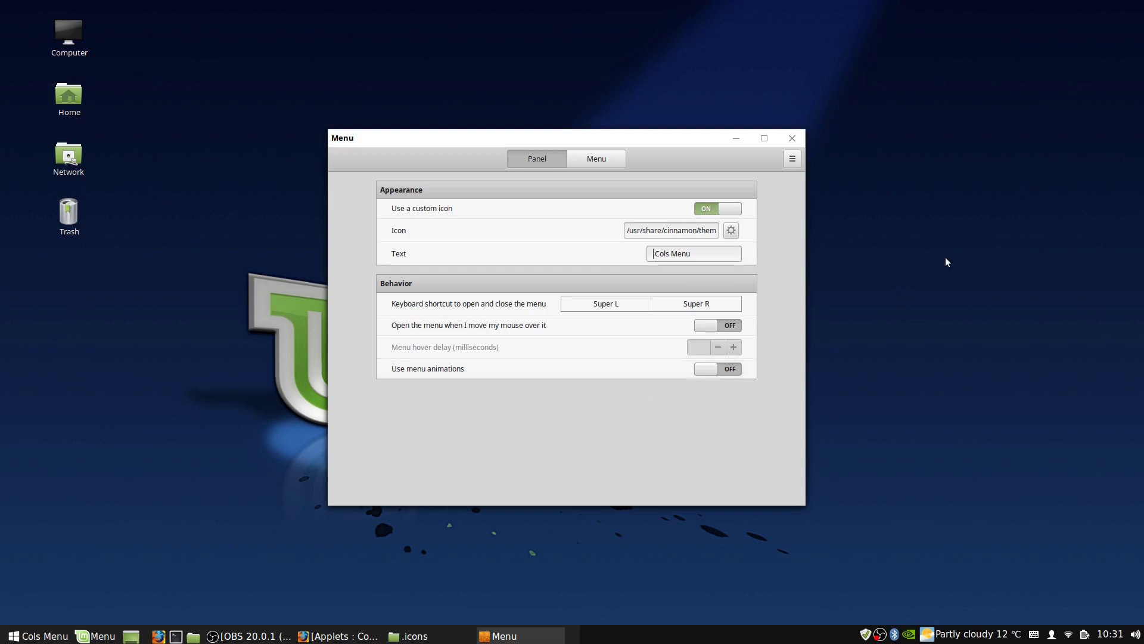
pyautogui.click(792, 138)
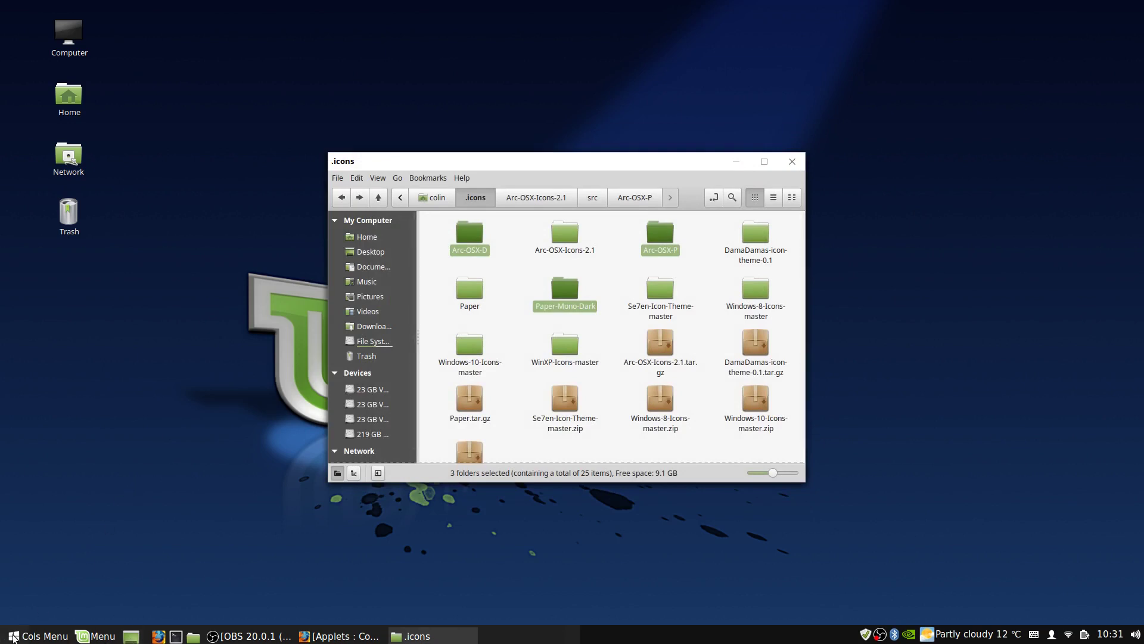
# - Turn off panel edit mode and close the .icons folder window
pyautogui.rightClick(573, 642)
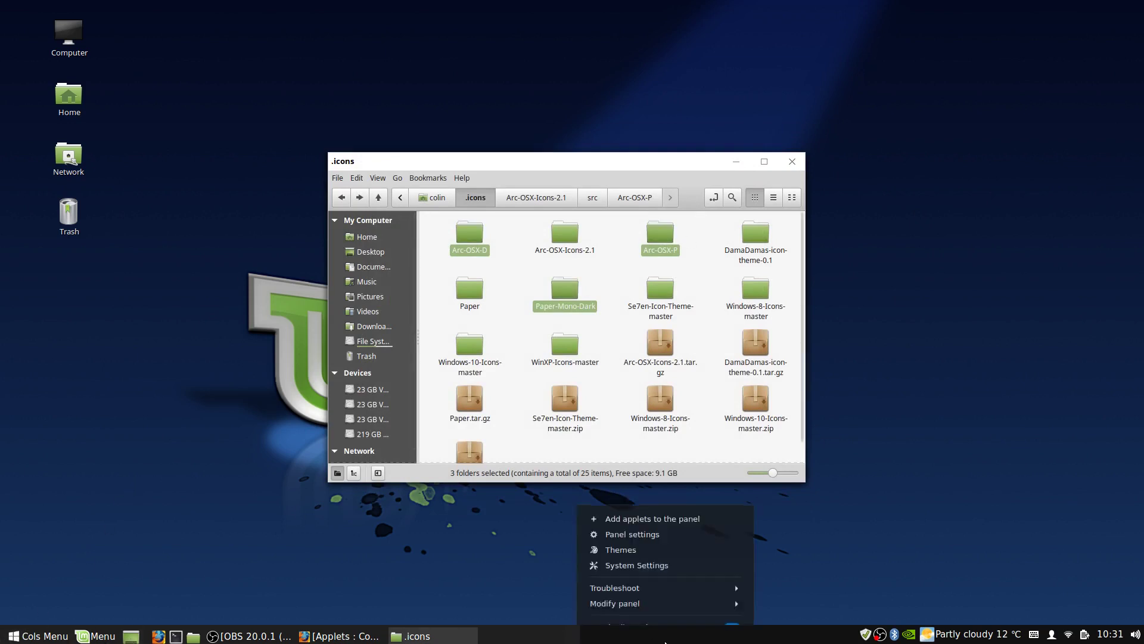
pyautogui.click(899, 399)
pyautogui.click(792, 162)
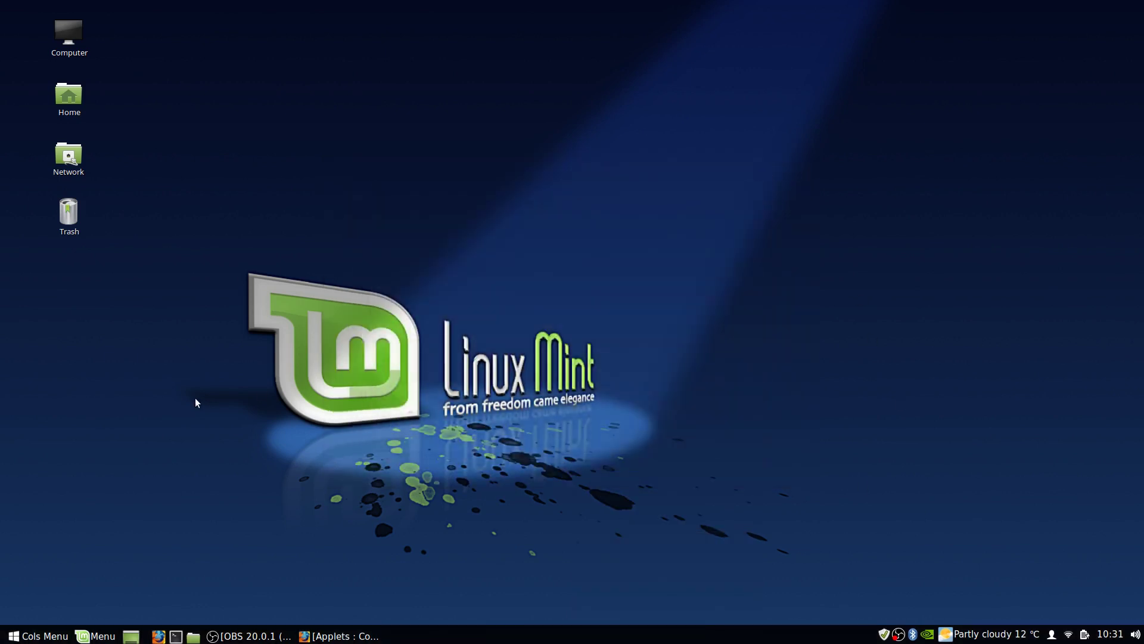
# - Check the application list of the Cols Menu and close it again
pyautogui.click(14, 635)
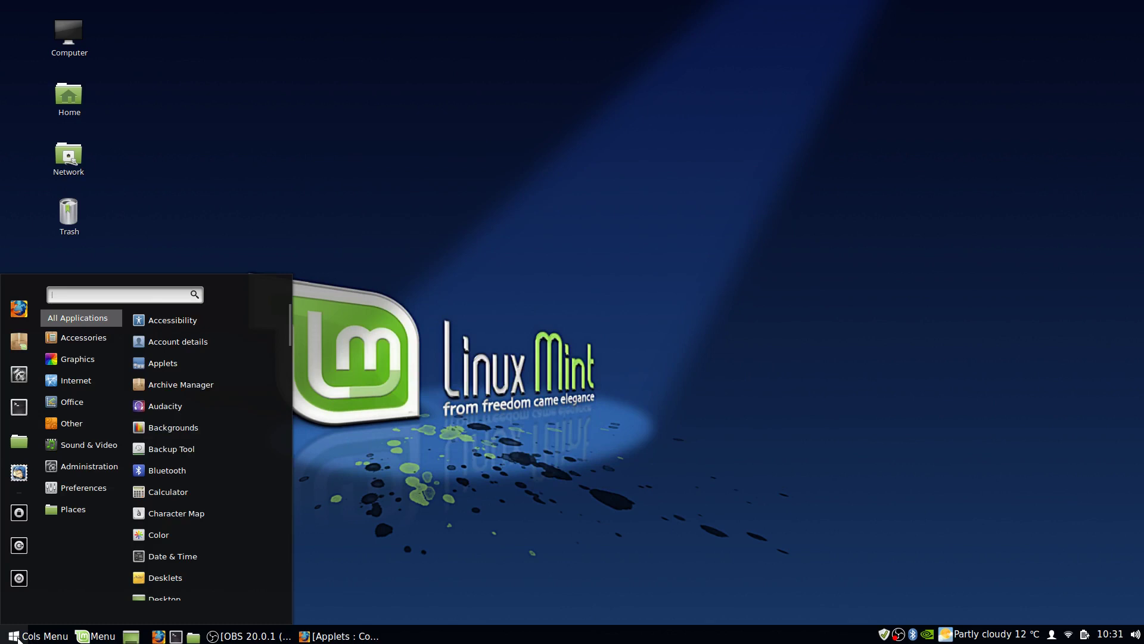
pyautogui.click(13, 637)
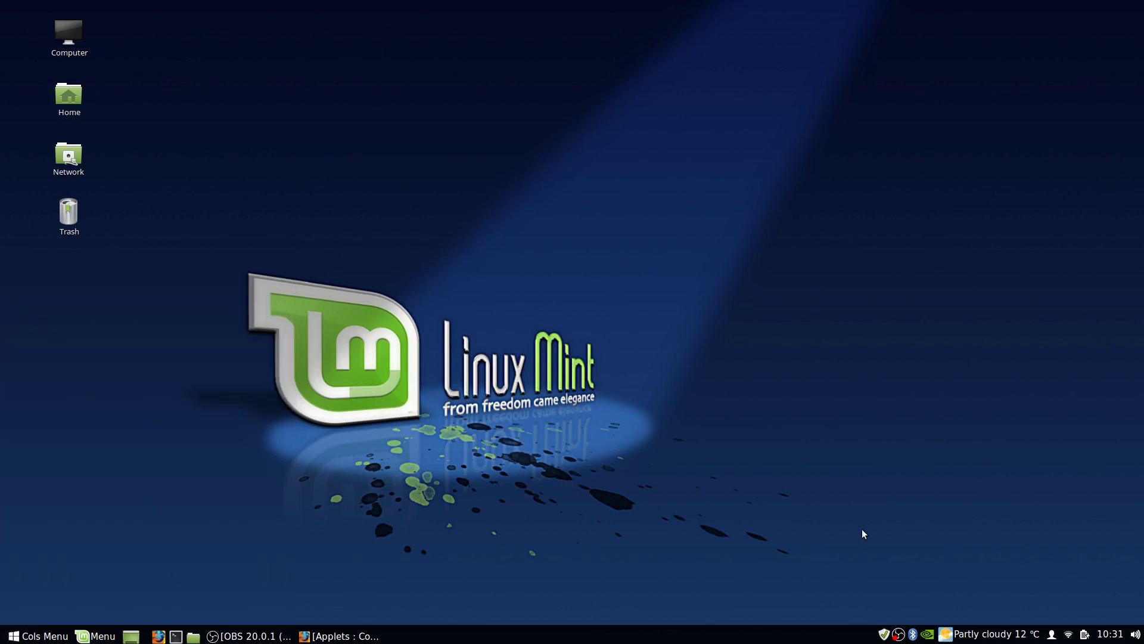
# - Open the Themes page of System Settings through the user applet
pyautogui.click(1052, 635)
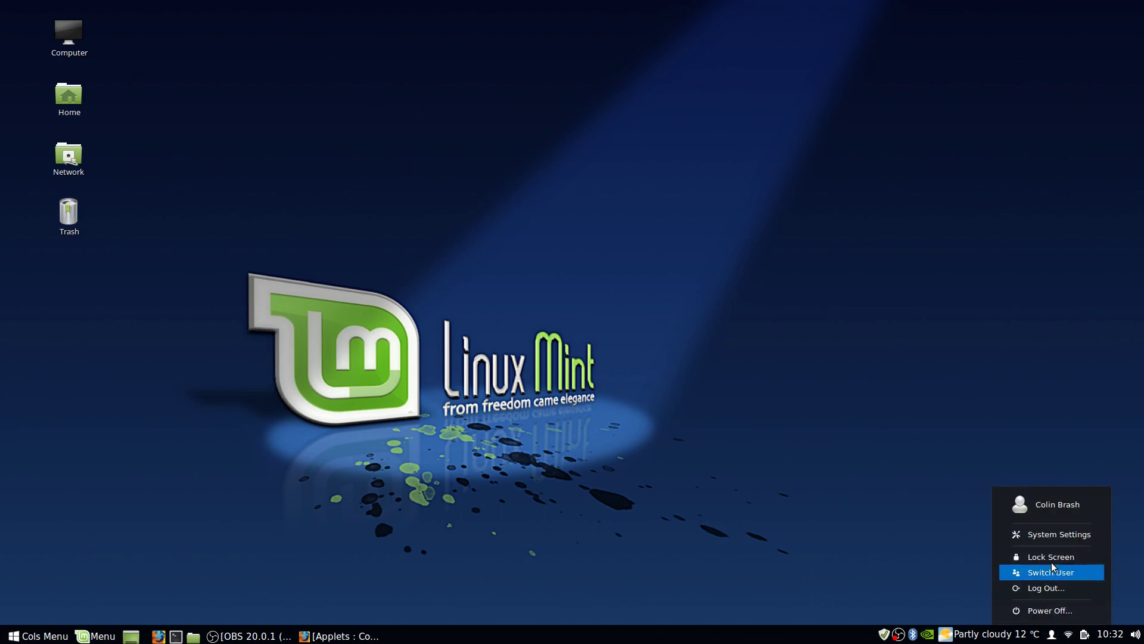
pyautogui.click(1050, 534)
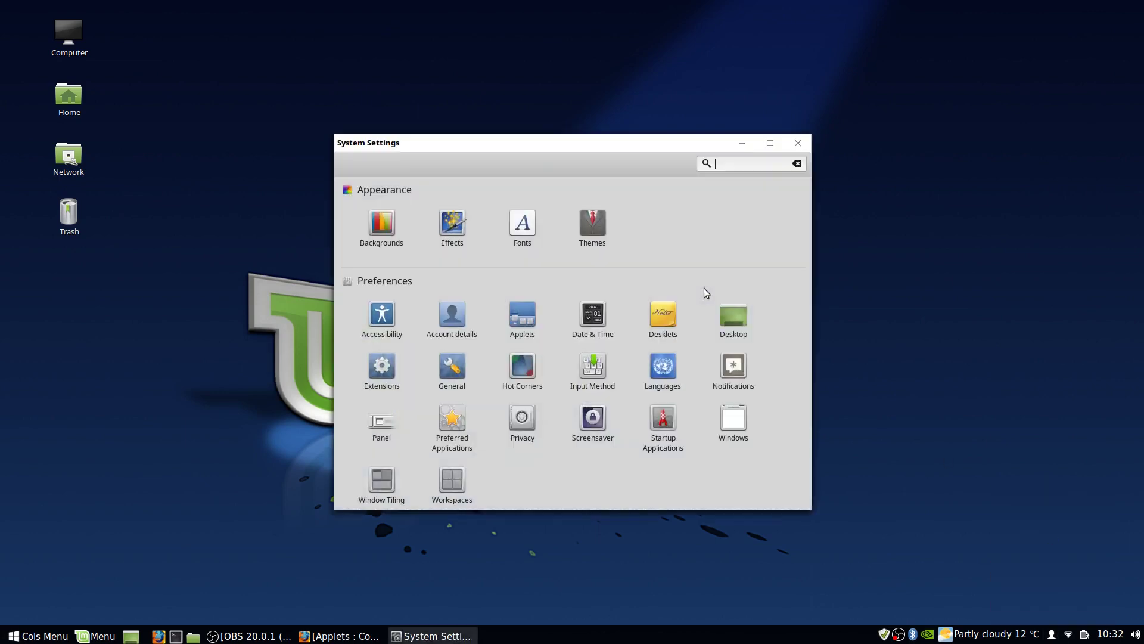
pyautogui.click(606, 222)
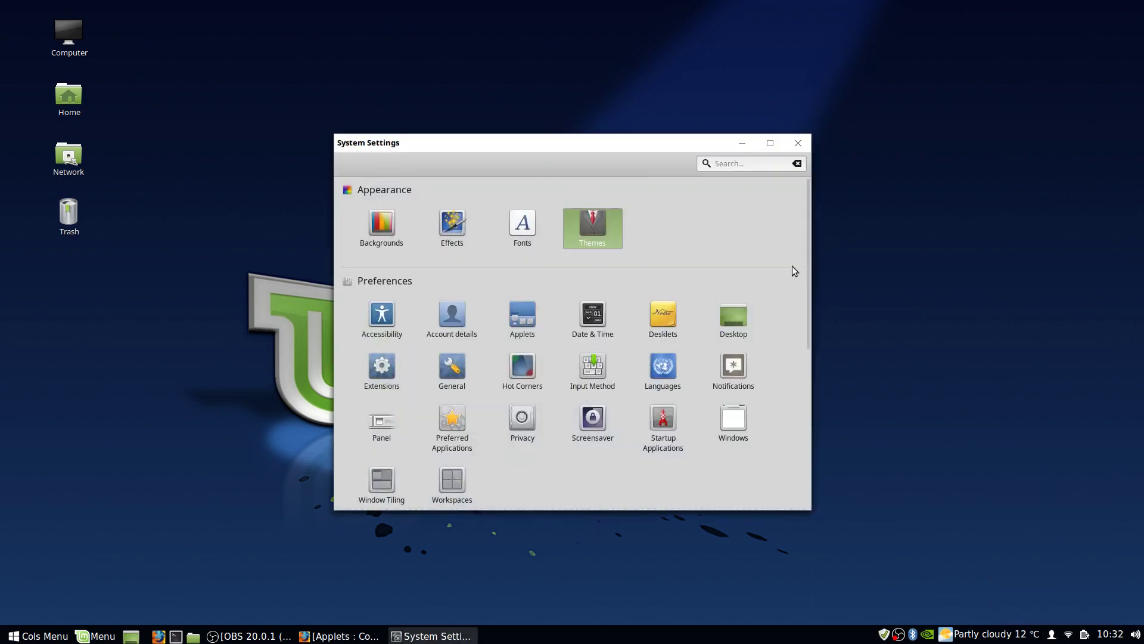
# - Open the Home folder in a file window and arrange it side by side with the Themes window
pyautogui.click(192, 637)
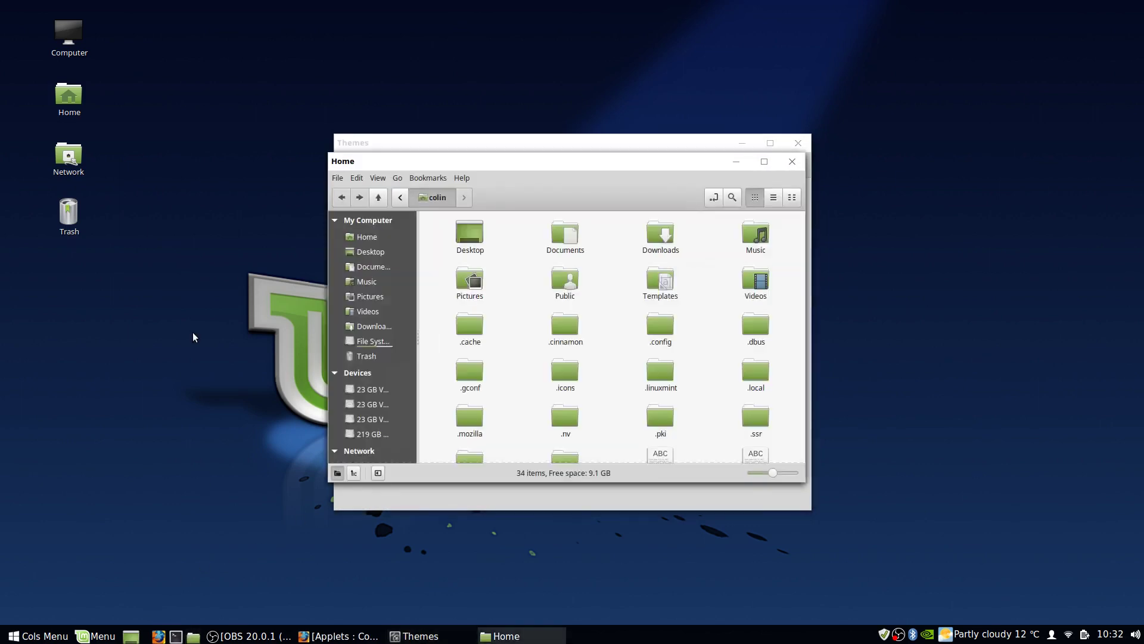
pyautogui.doubleClick(535, 156)
pyautogui.moveTo(648, 10); pyautogui.dragTo(349, 126)
pyautogui.moveTo(618, 136); pyautogui.dragTo(765, 73)
# - Try the Windows Vista and Windows 8.1 window borders and settle on Windows-10-Dark-master
pyautogui.click(849, 167)
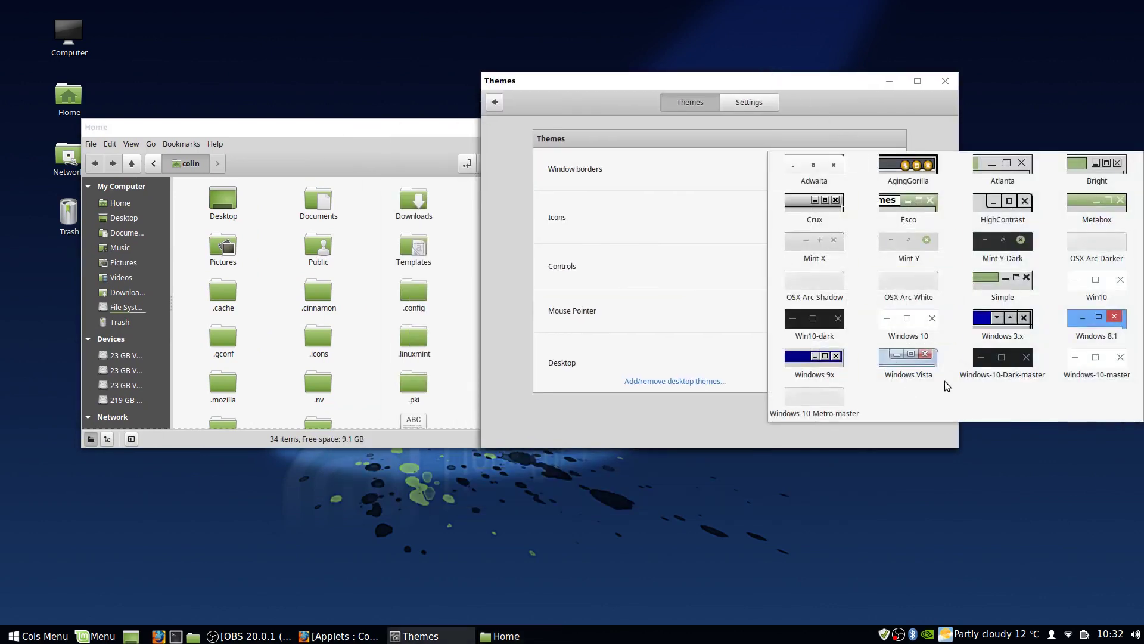
pyautogui.click(1002, 363)
pyautogui.click(849, 170)
pyautogui.click(902, 373)
pyautogui.click(867, 171)
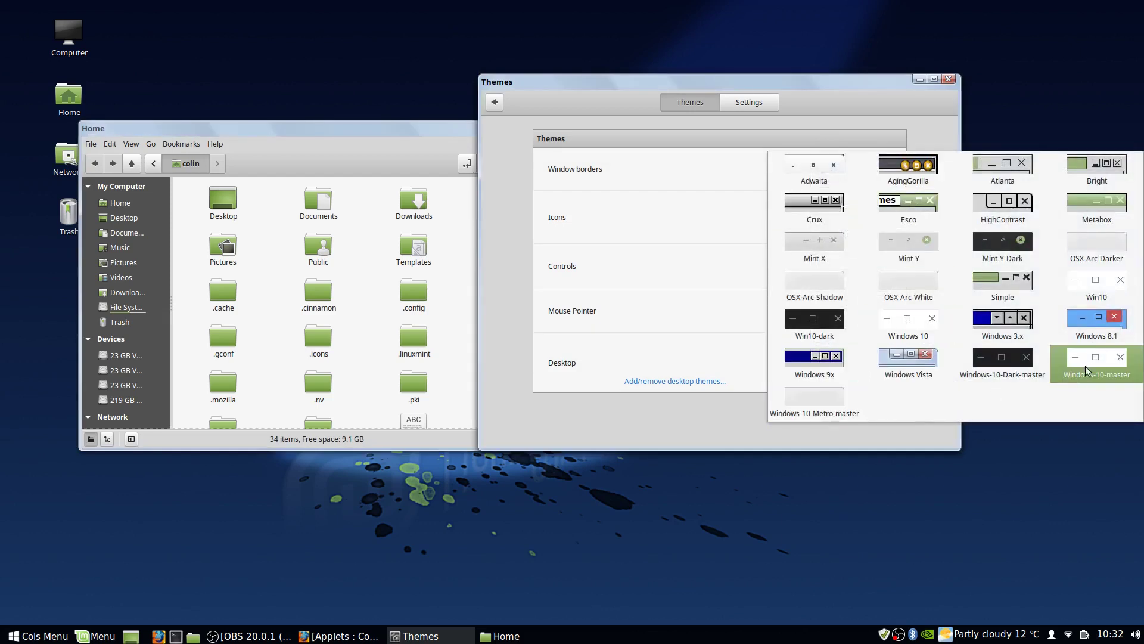
pyautogui.click(1085, 366)
pyautogui.click(871, 179)
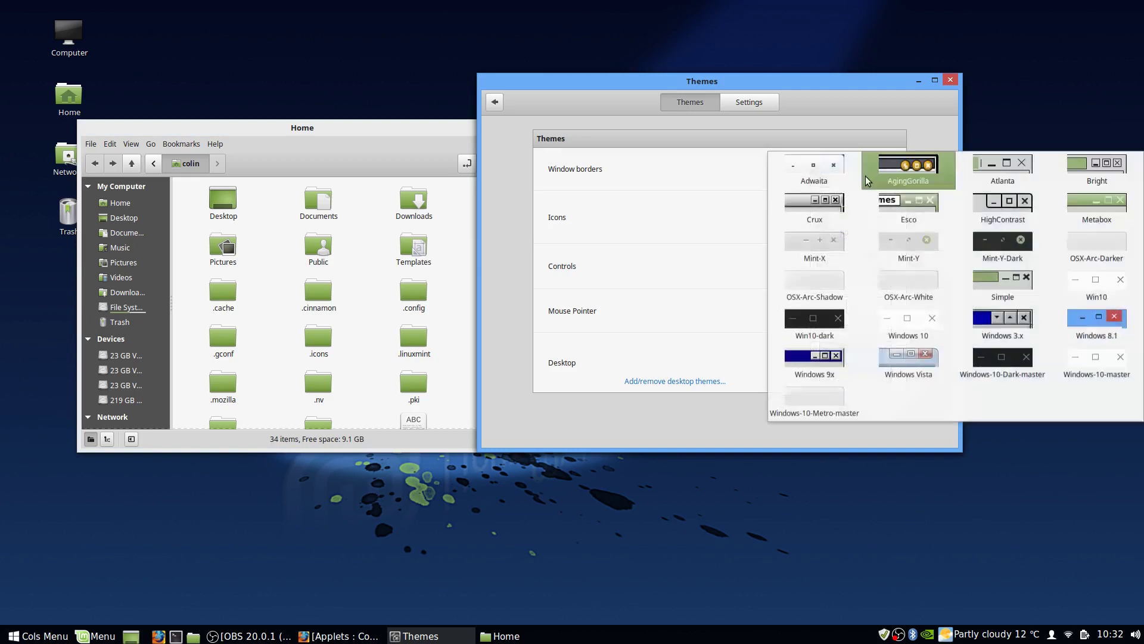
pyautogui.click(987, 376)
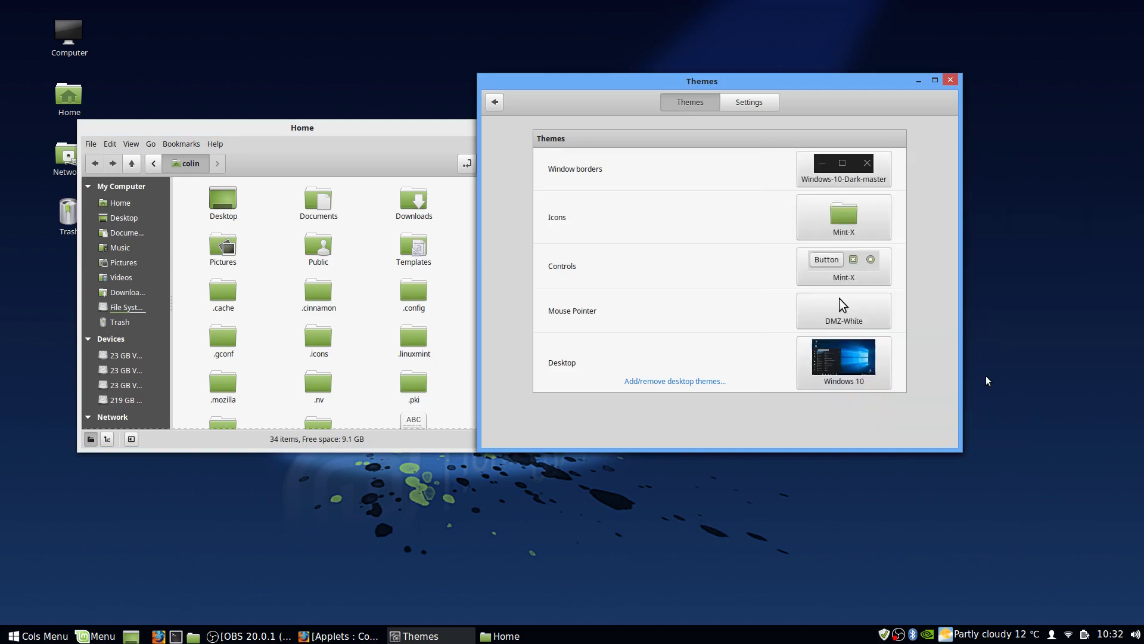
# - Set the icon theme to Windows-10-Icons-master and turn off the display of hidden files in the Home folder
pyautogui.click(844, 217)
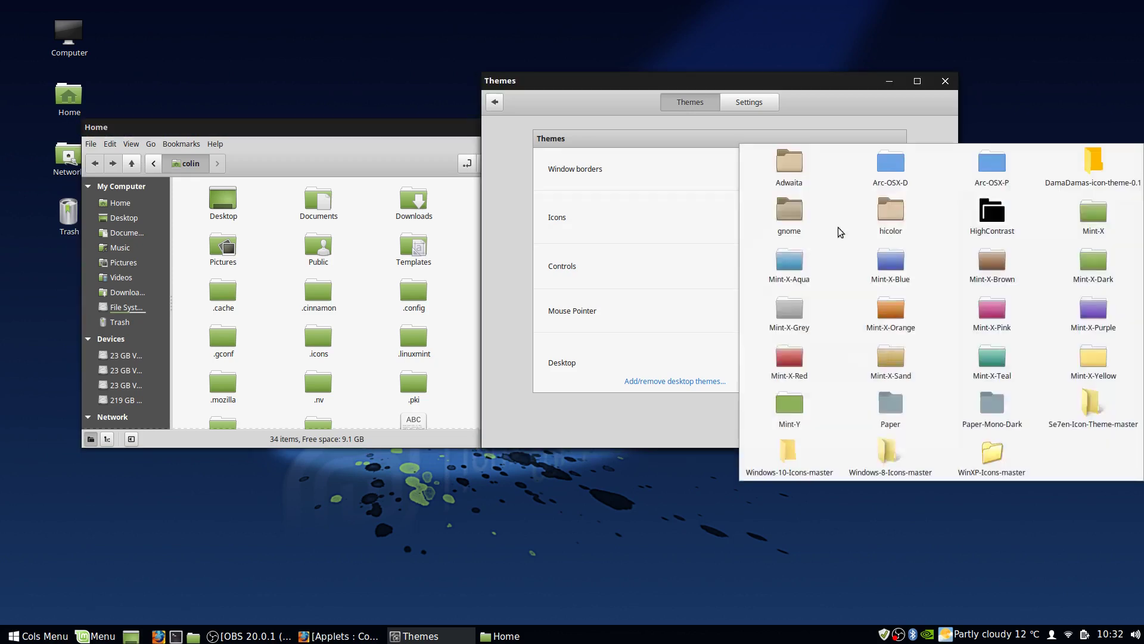
pyautogui.click(795, 459)
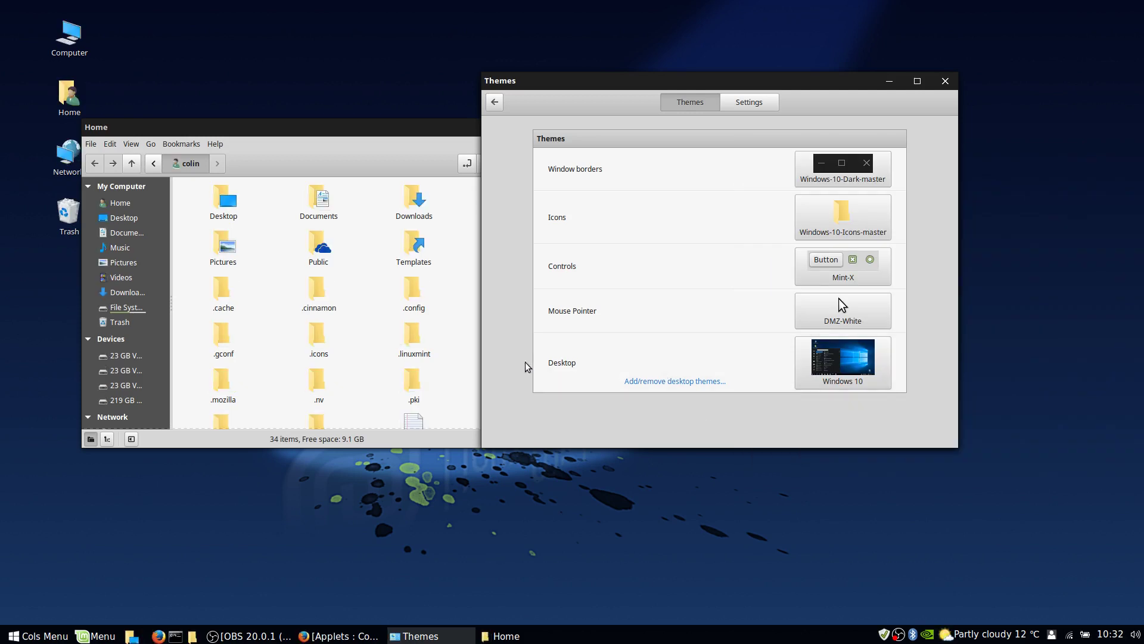
pyautogui.rightClick(370, 277)
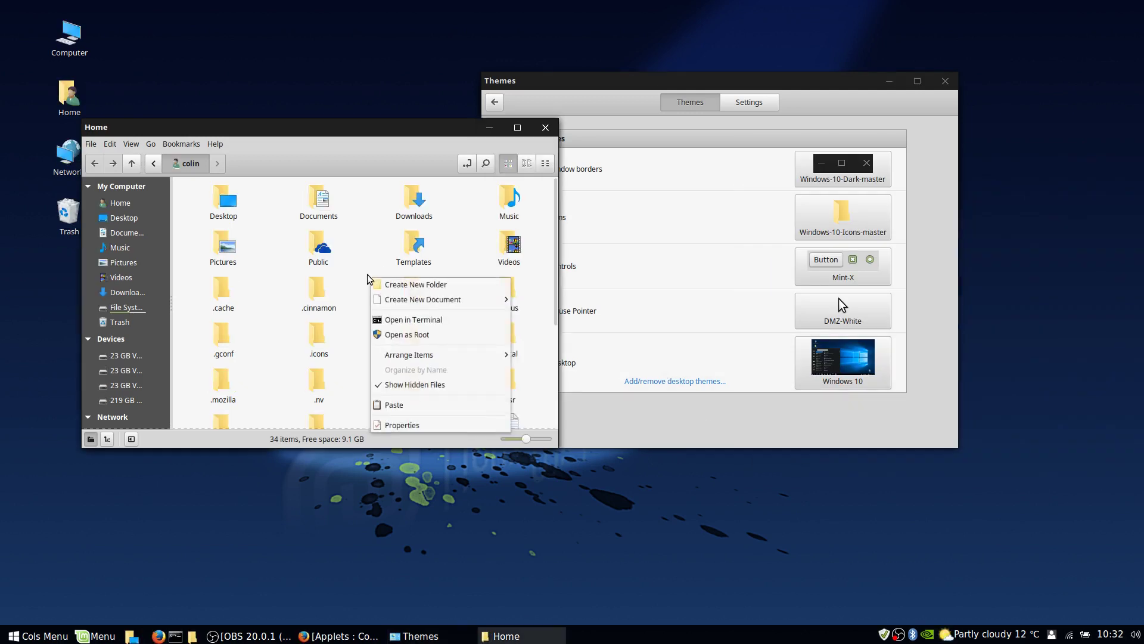
pyautogui.click(413, 385)
pyautogui.moveTo(352, 126); pyautogui.dragTo(293, 127)
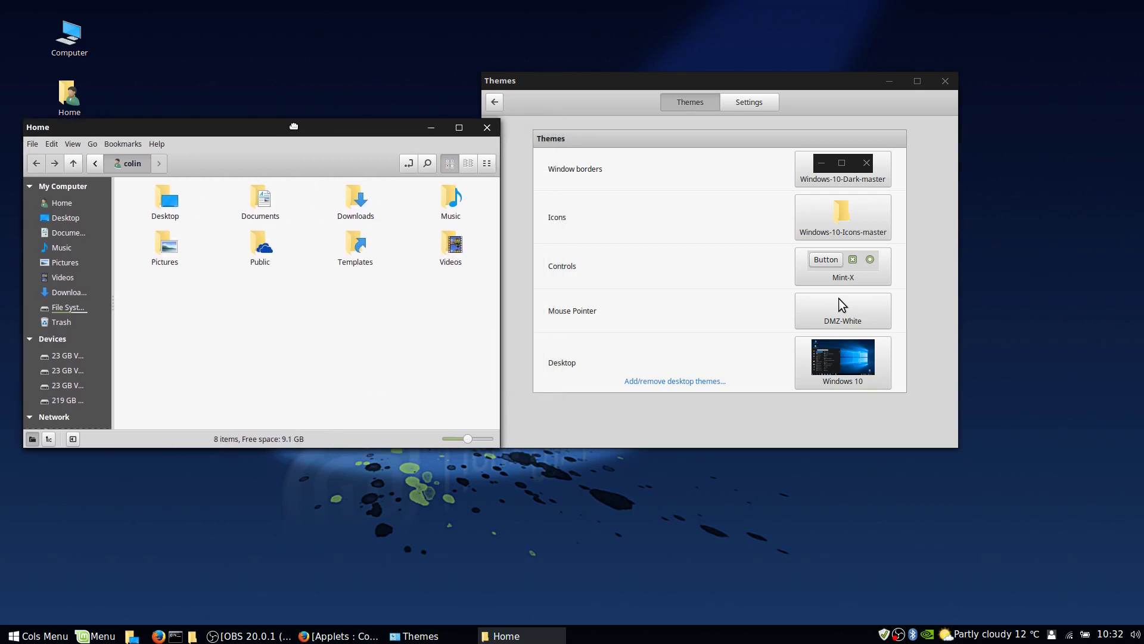
# - Set the controls theme to Windows 8.1 and briefly check how the Cols Menu looks
pyautogui.click(843, 265)
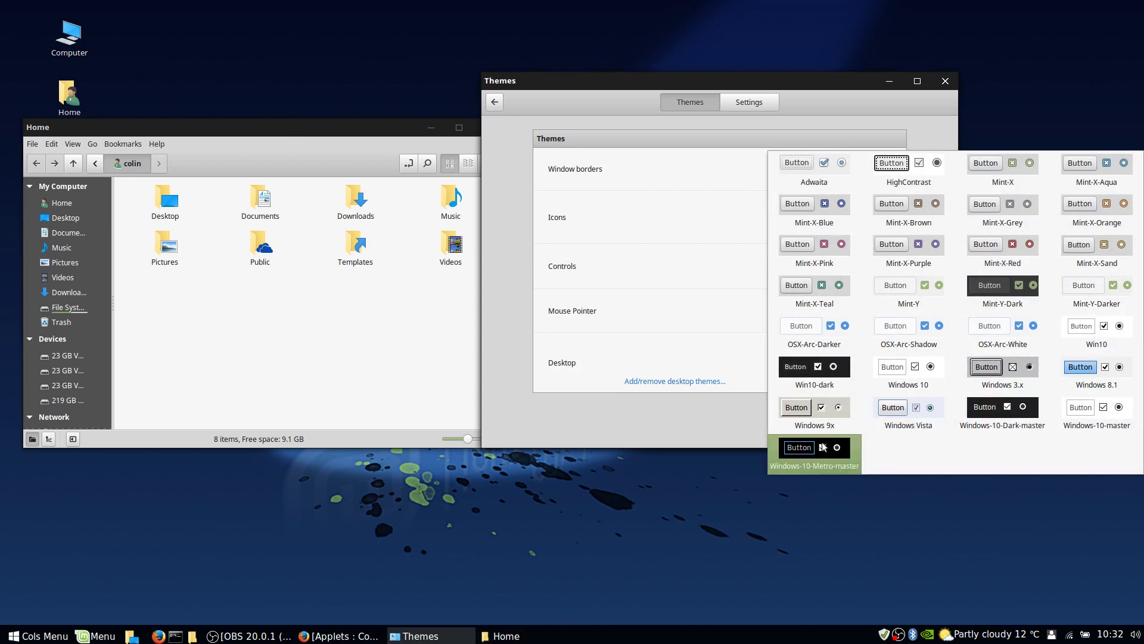
pyautogui.click(1102, 374)
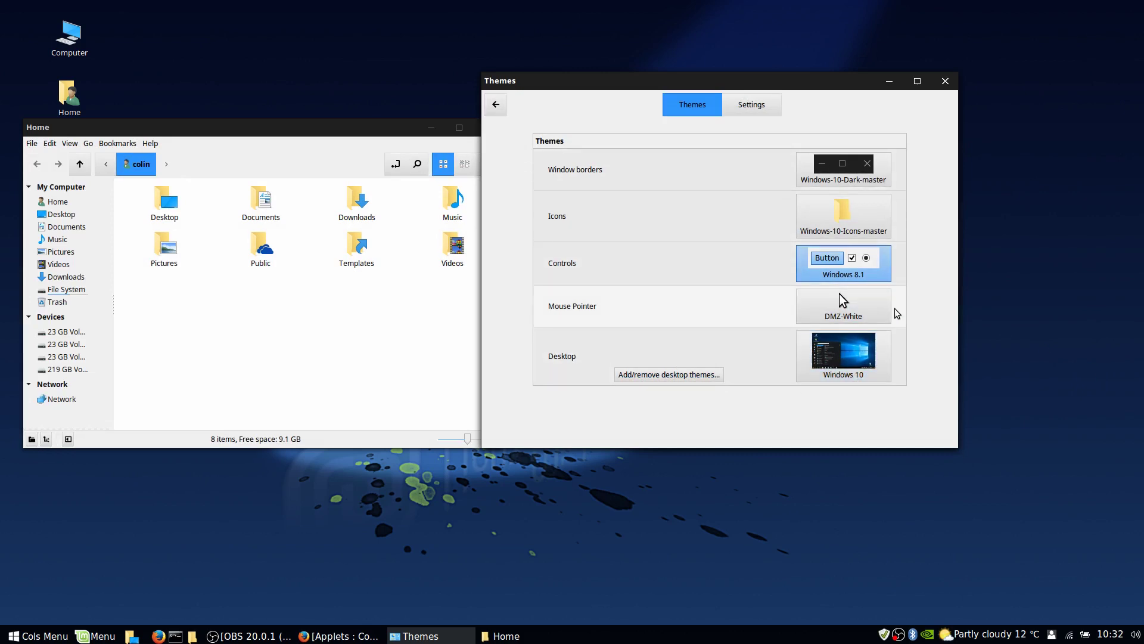
pyautogui.click(20, 636)
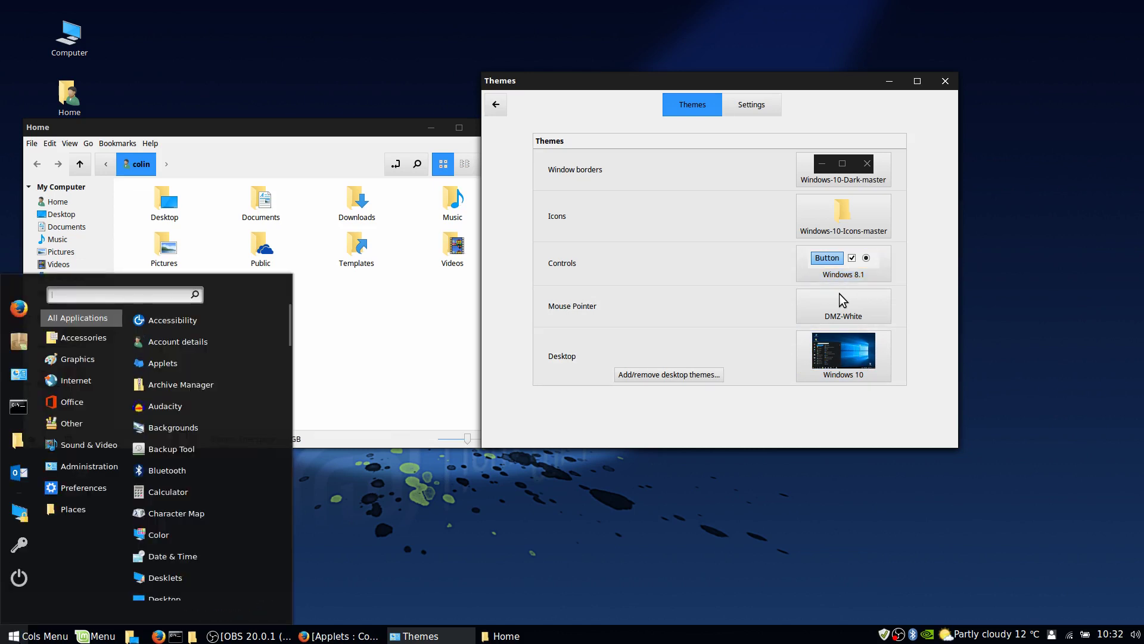
pyautogui.click(550, 462)
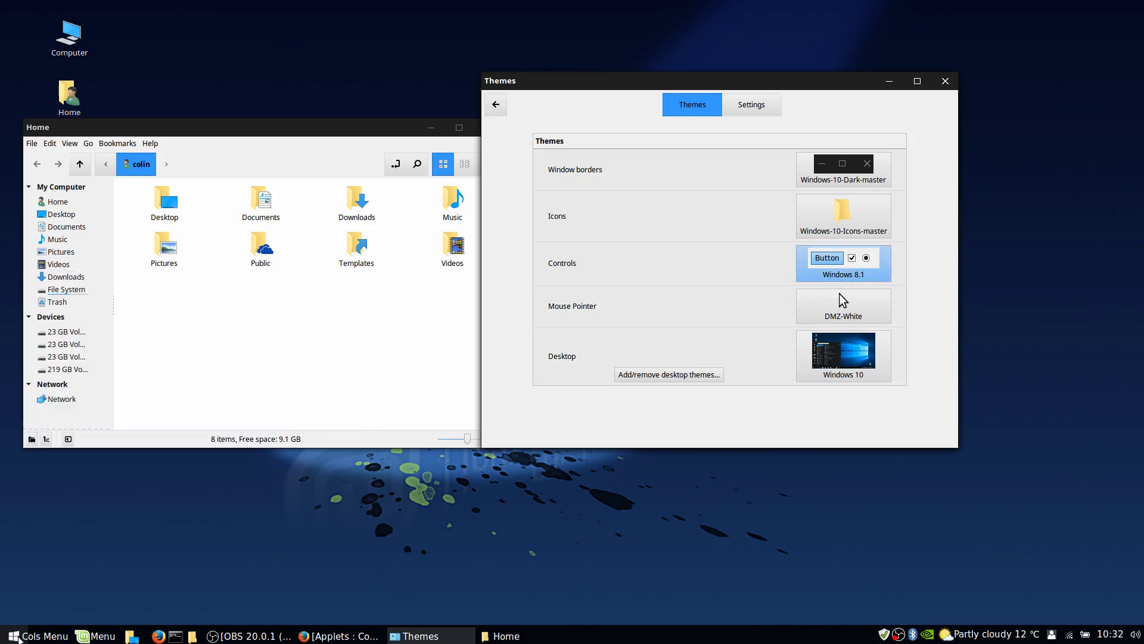
# - Close the Themes window and the Home folder window to clear the desktop
pyautogui.click(946, 81)
pyautogui.moveTo(335, 127); pyautogui.dragTo(714, 61)
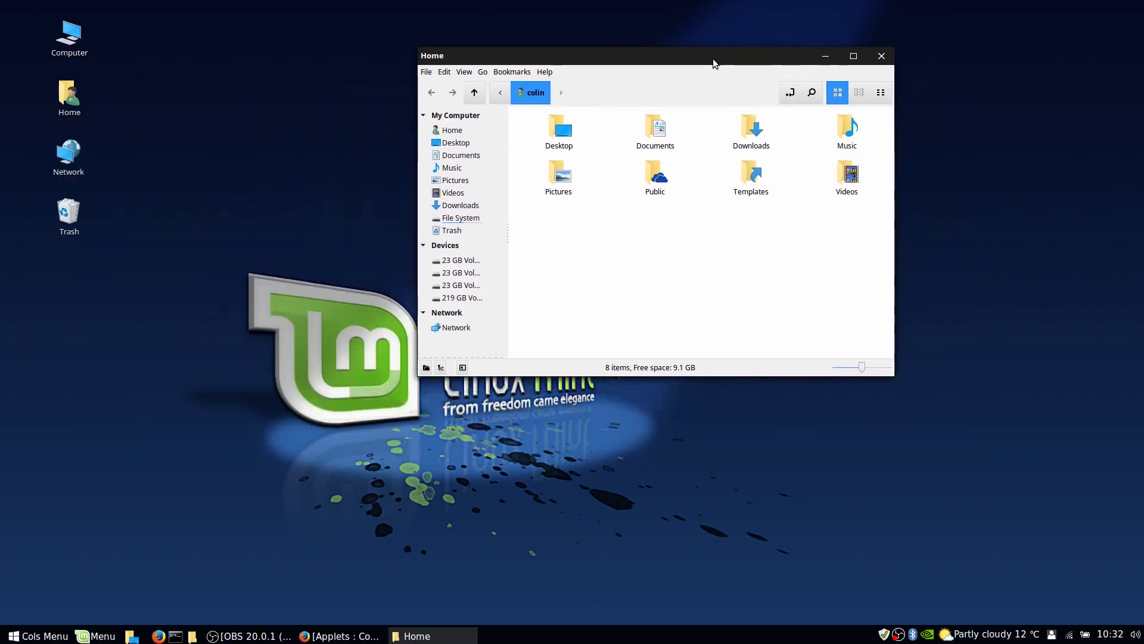
pyautogui.click(881, 57)
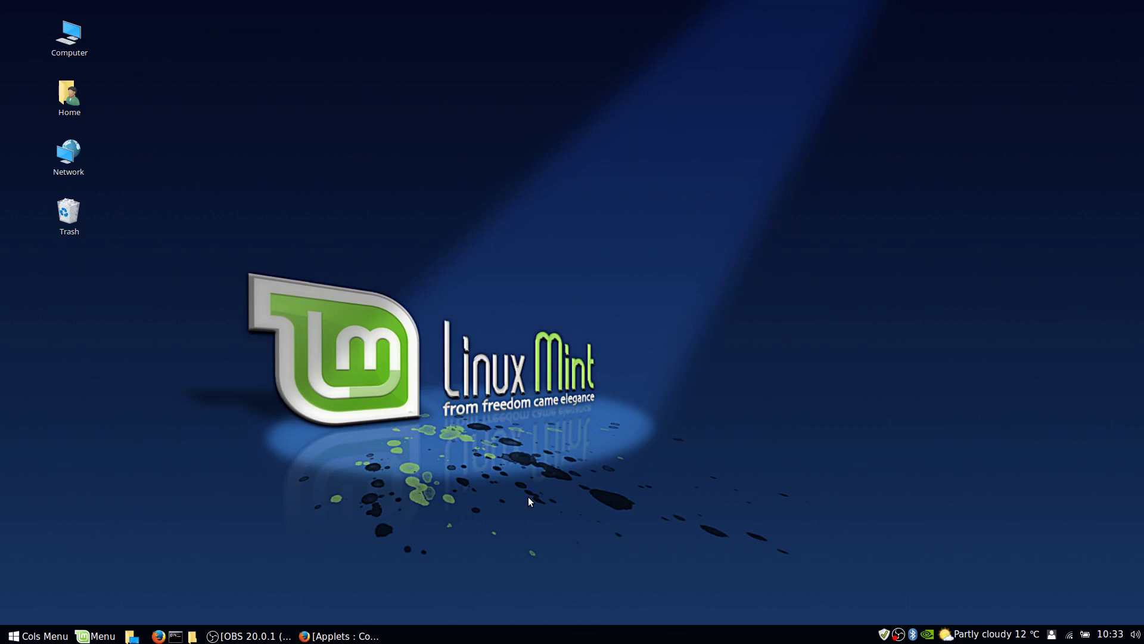
# - Move the Show Desktop applet to the far right end of the panel, using panel edit mode only for the move
pyautogui.rightClick(434, 636)
pyautogui.click(438, 614)
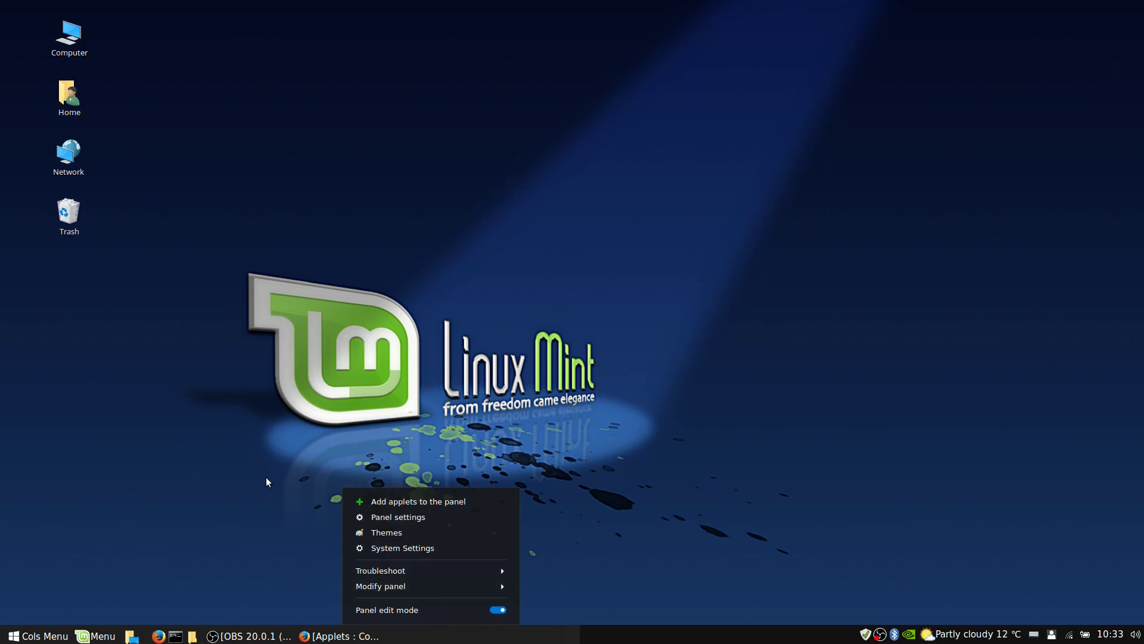
pyautogui.moveTo(132, 638); pyautogui.dragTo(1132, 635)
pyautogui.rightClick(494, 637)
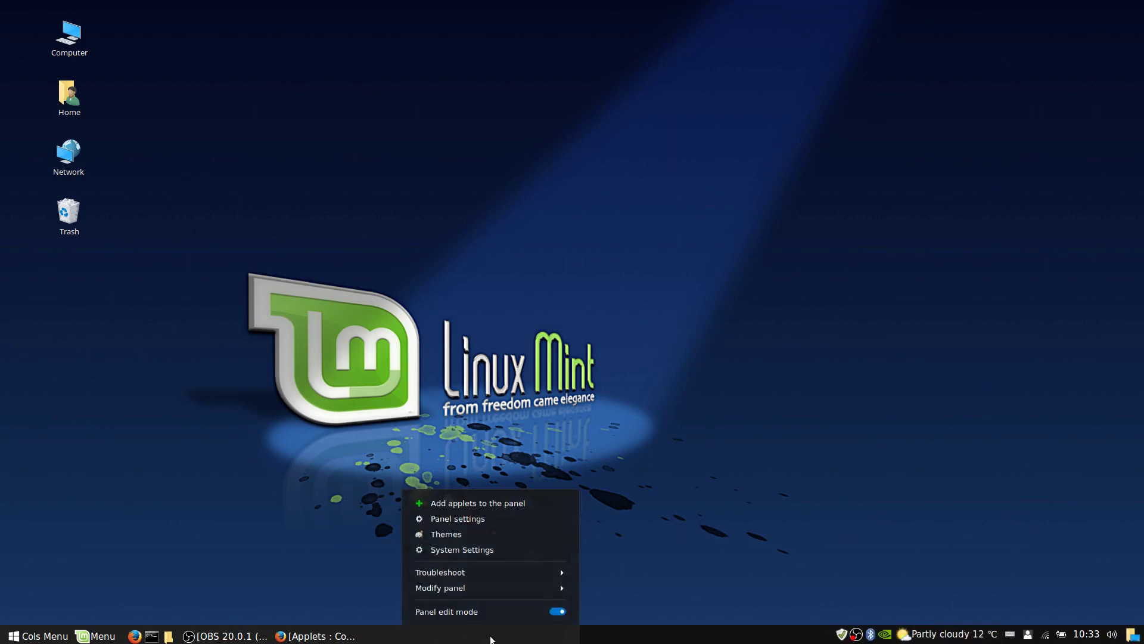
pyautogui.click(486, 611)
pyautogui.click(606, 455)
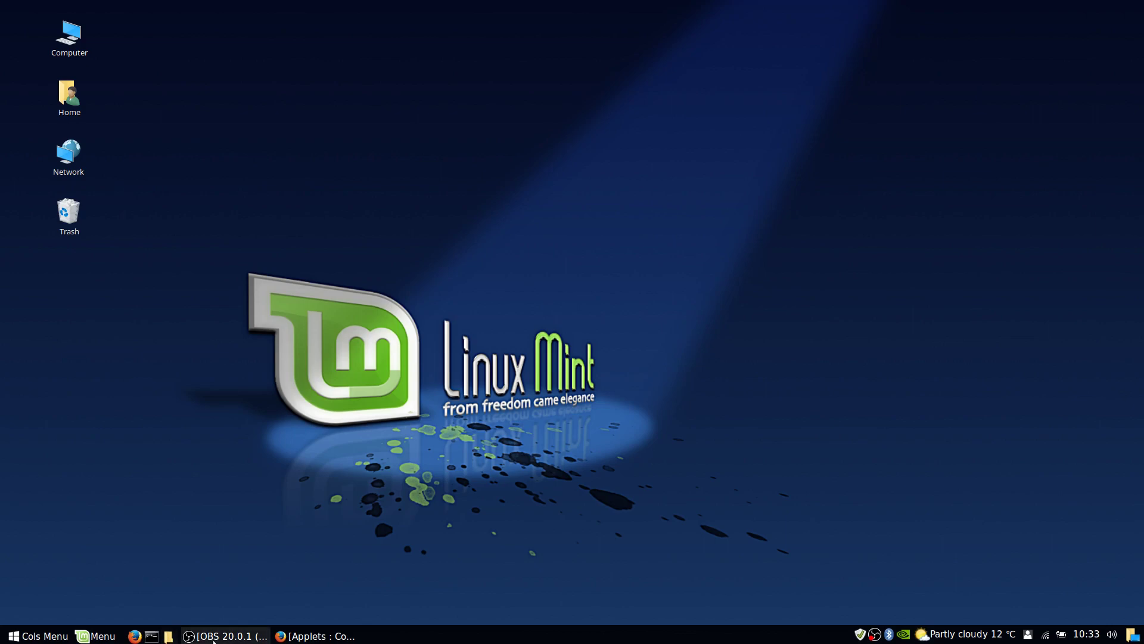
# - Bring up the Firefox and Home folder windows and try the Show Desktop applet on them
pyautogui.click(316, 636)
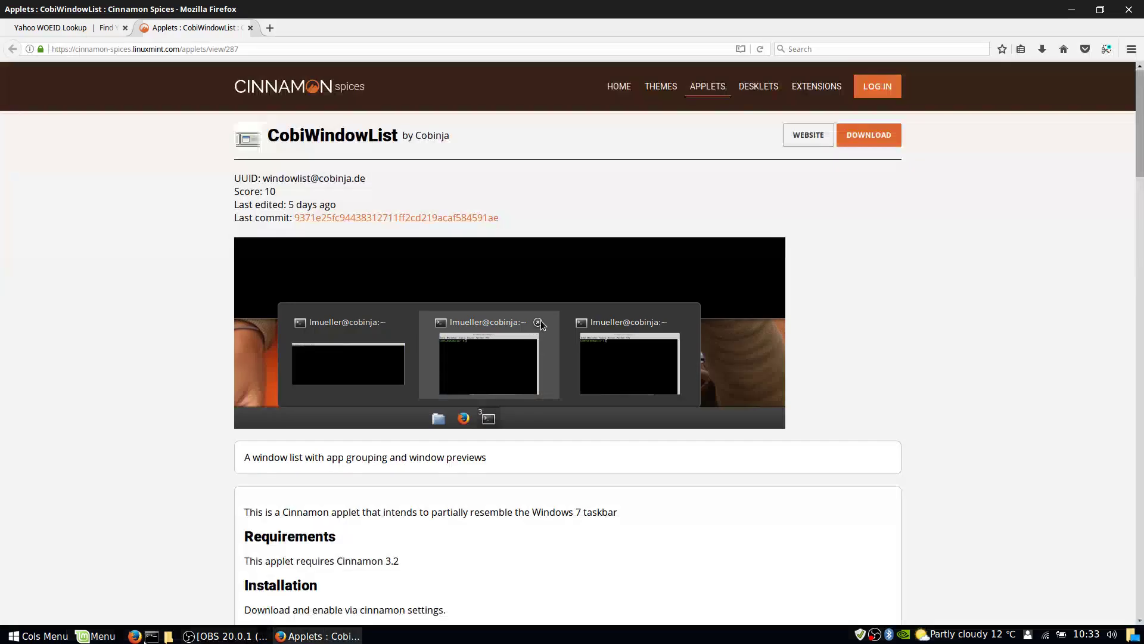
pyautogui.click(168, 636)
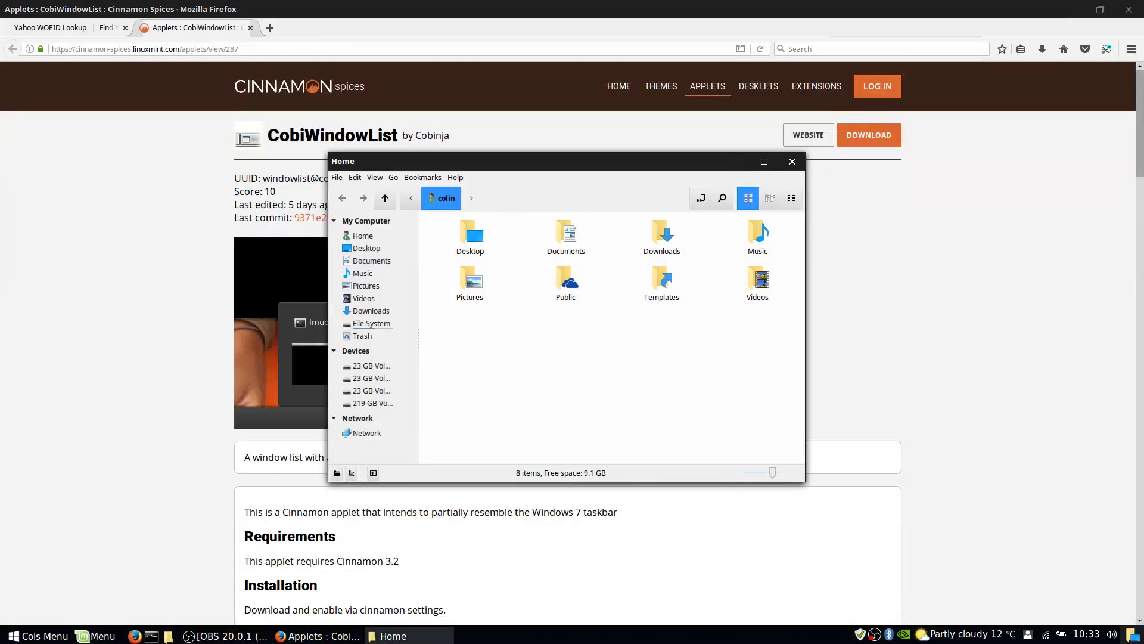
pyautogui.click(1133, 635)
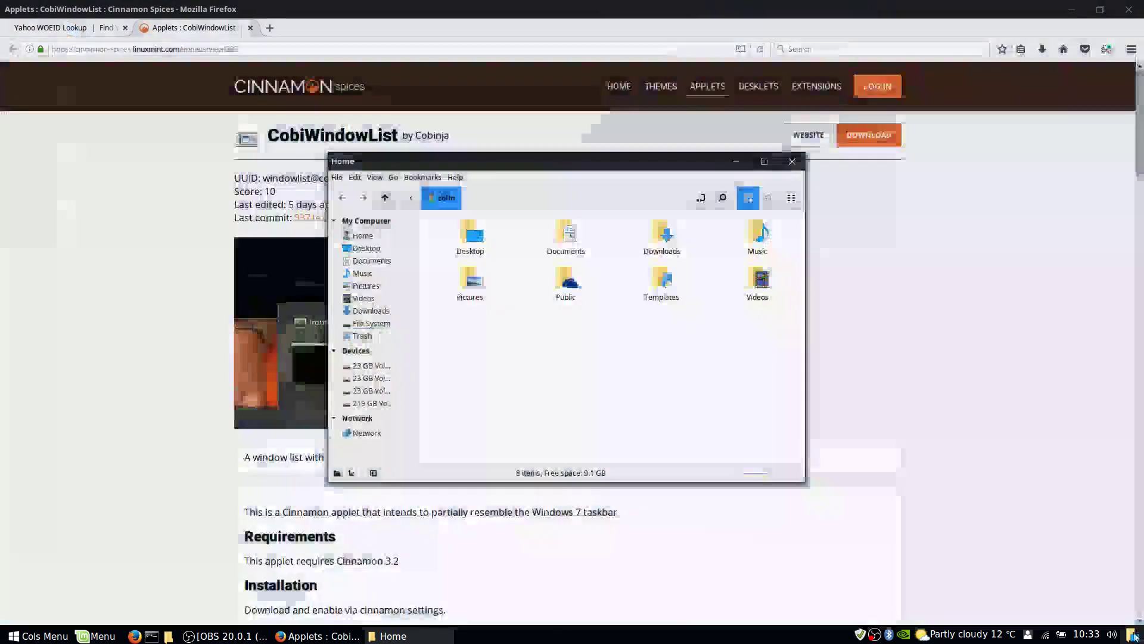
# - Set the window opacity of the Show Desktop applet to 11 and close its settings
pyautogui.rightClick(1133, 635)
pyautogui.click(1081, 597)
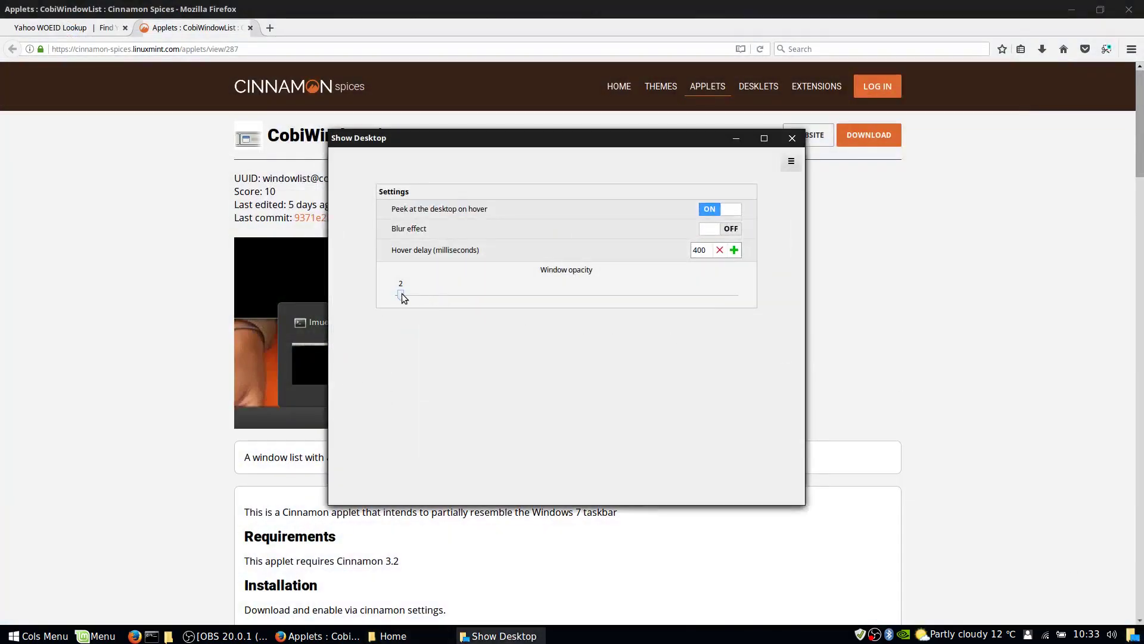
pyautogui.moveTo(410, 294); pyautogui.dragTo(414, 294)
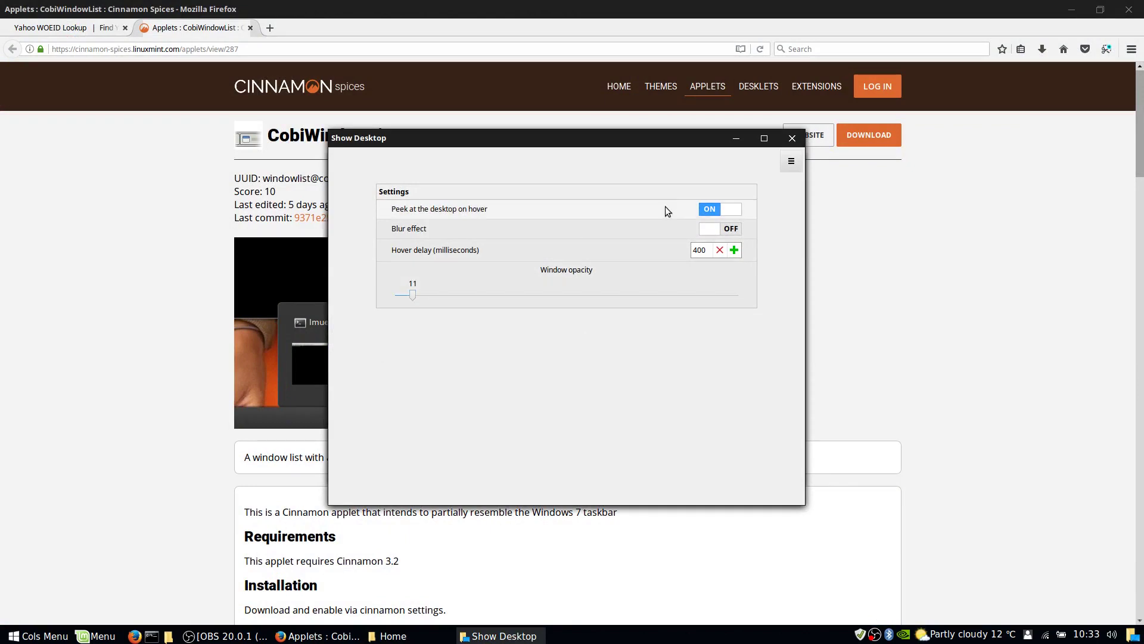
pyautogui.click(790, 140)
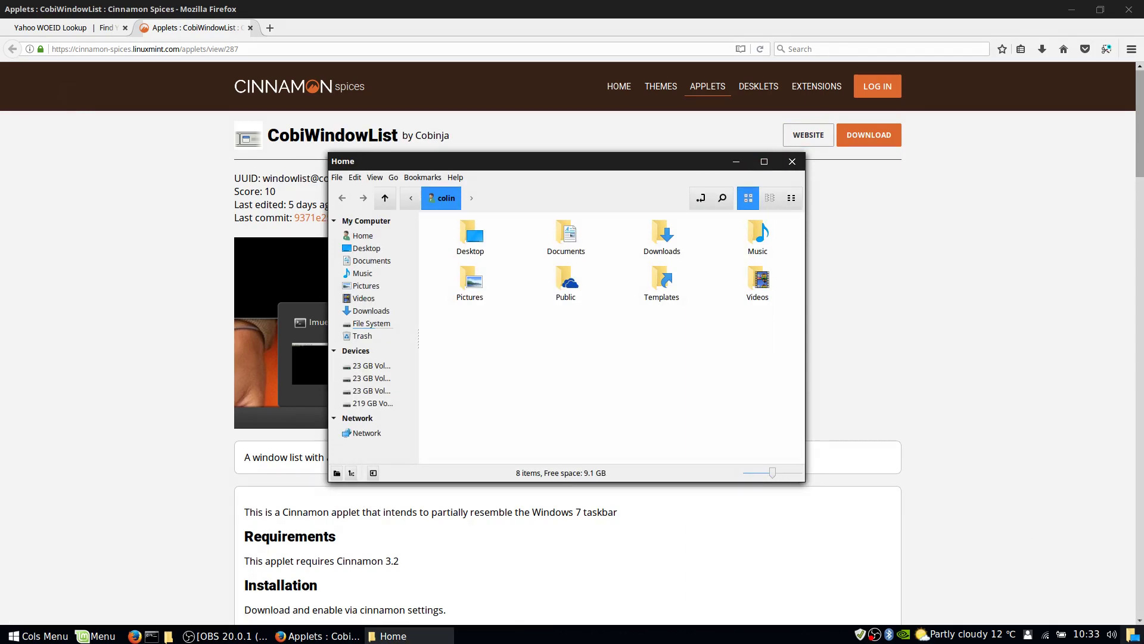
# - Test peeking at and showing the desktop, then restore the Home folder window and close it
pyautogui.moveTo(1133, 635)
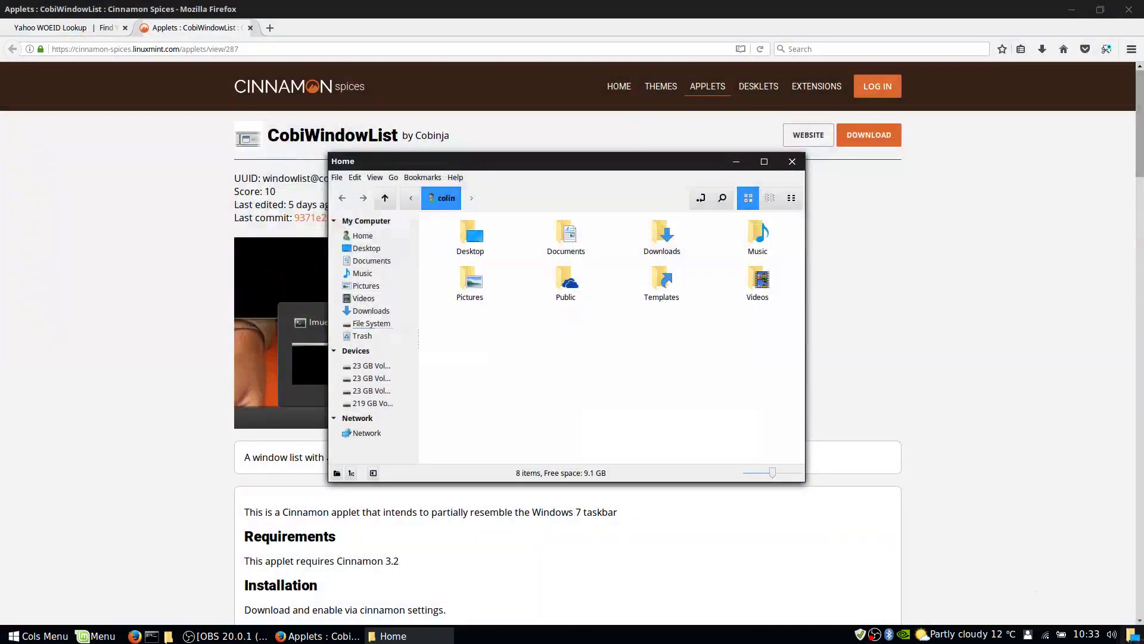
pyautogui.click(1132, 635)
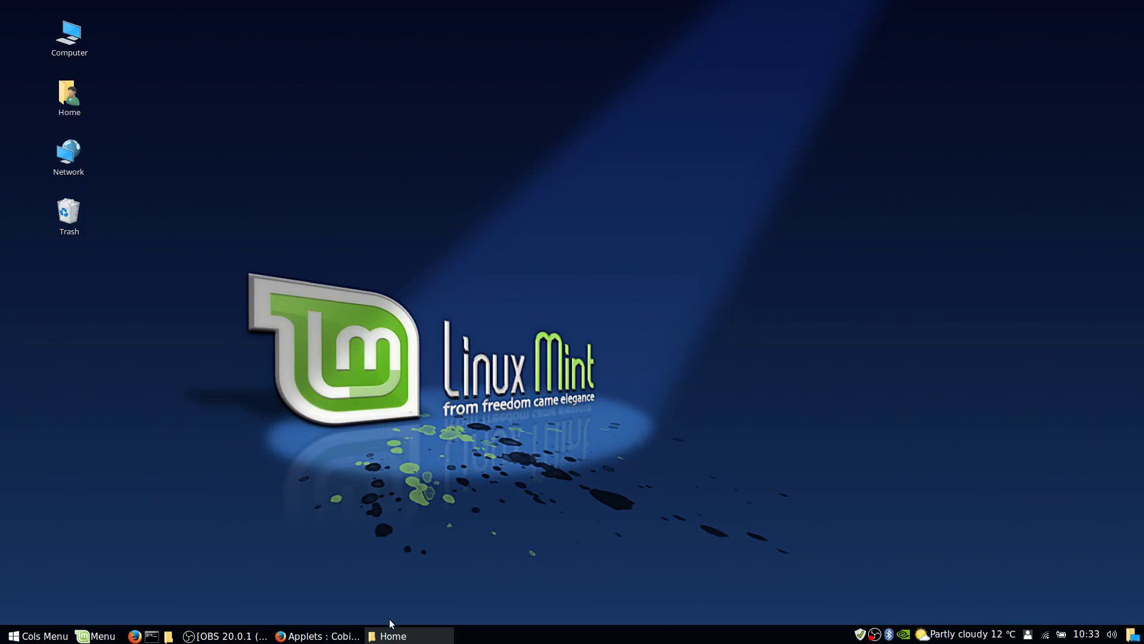
pyautogui.click(394, 635)
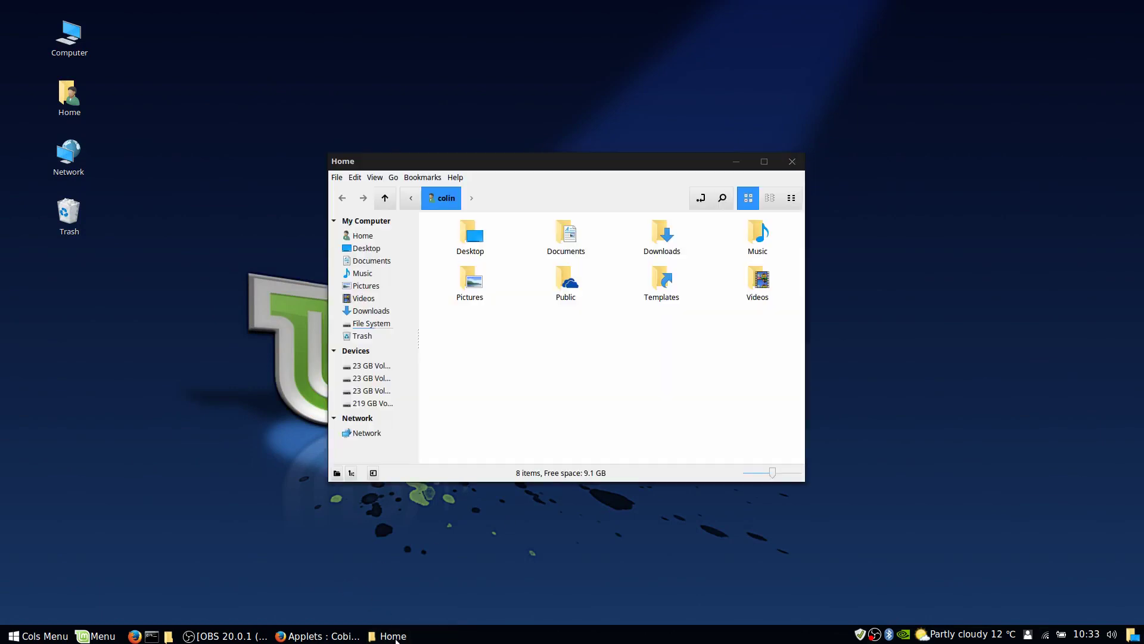
pyautogui.click(792, 162)
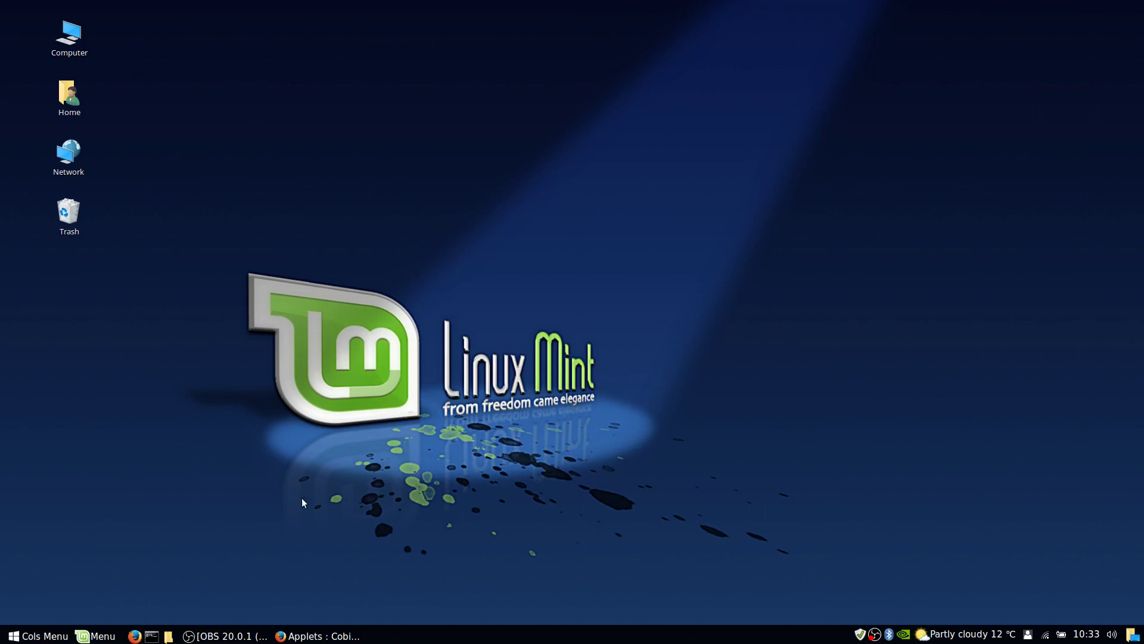
# - Add a new vertical panel along the left edge of the desktop
pyautogui.rightClick(604, 634)
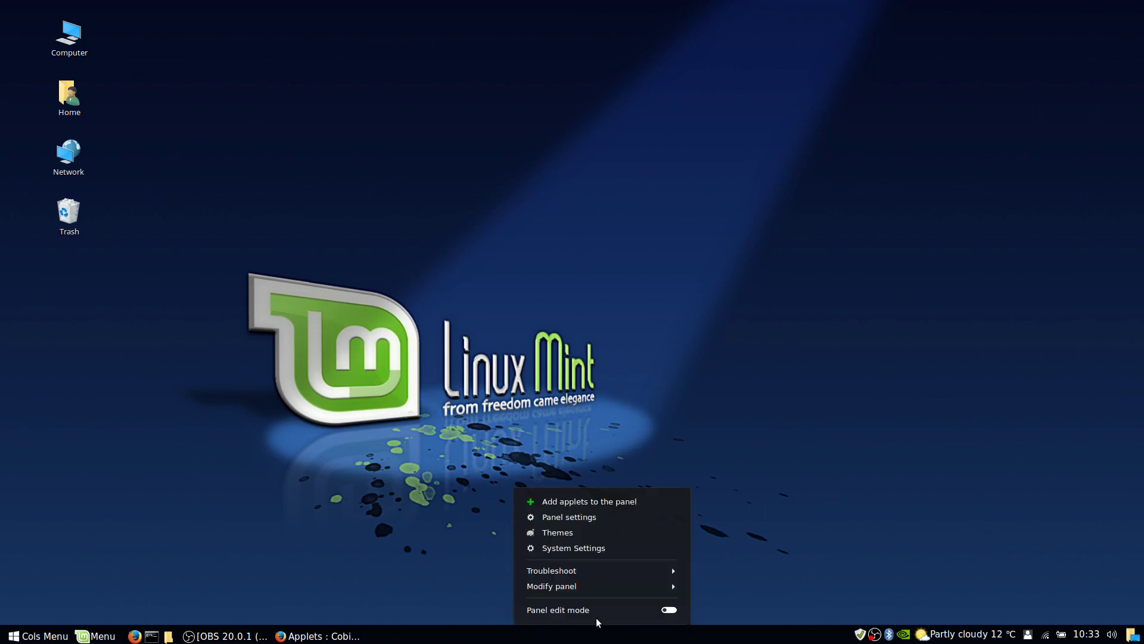
pyautogui.click(592, 585)
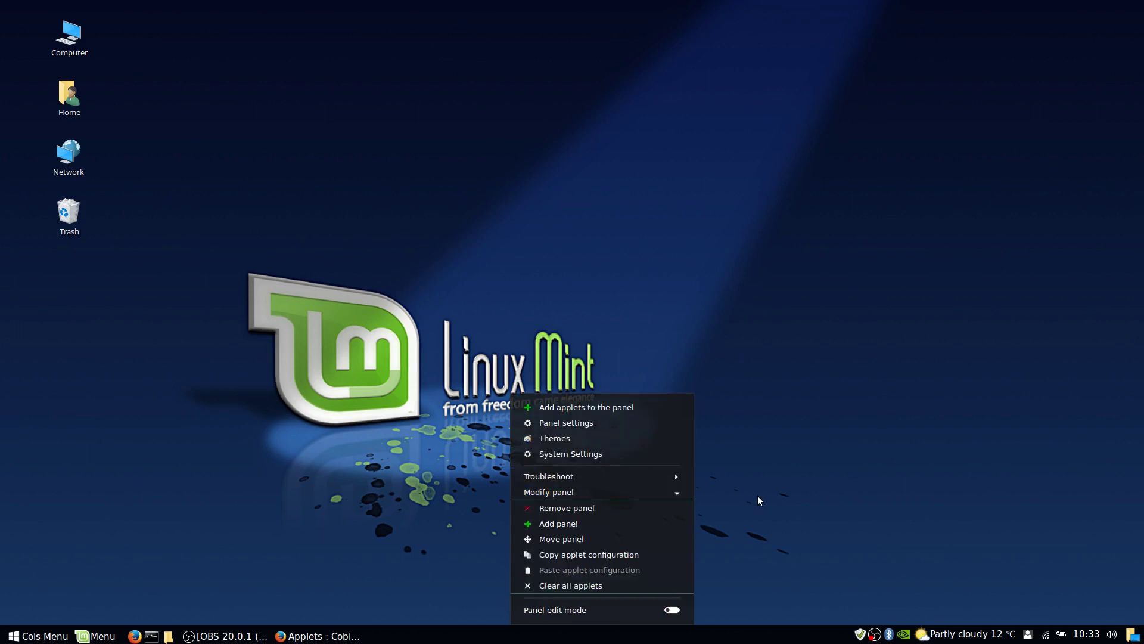
pyautogui.click(614, 523)
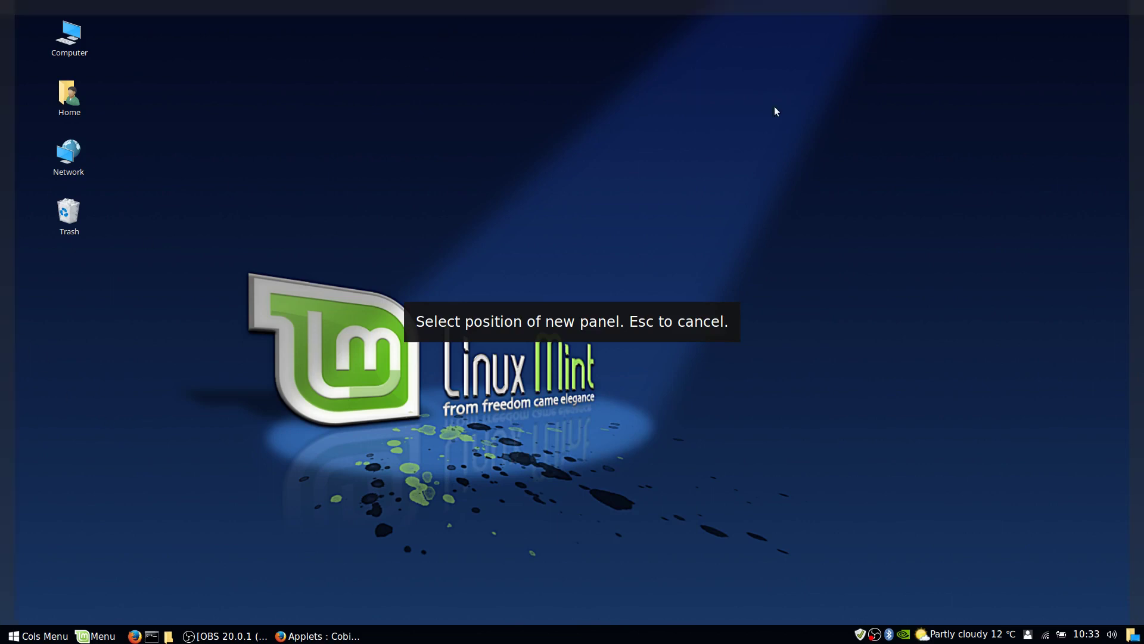
pyautogui.click(6, 271)
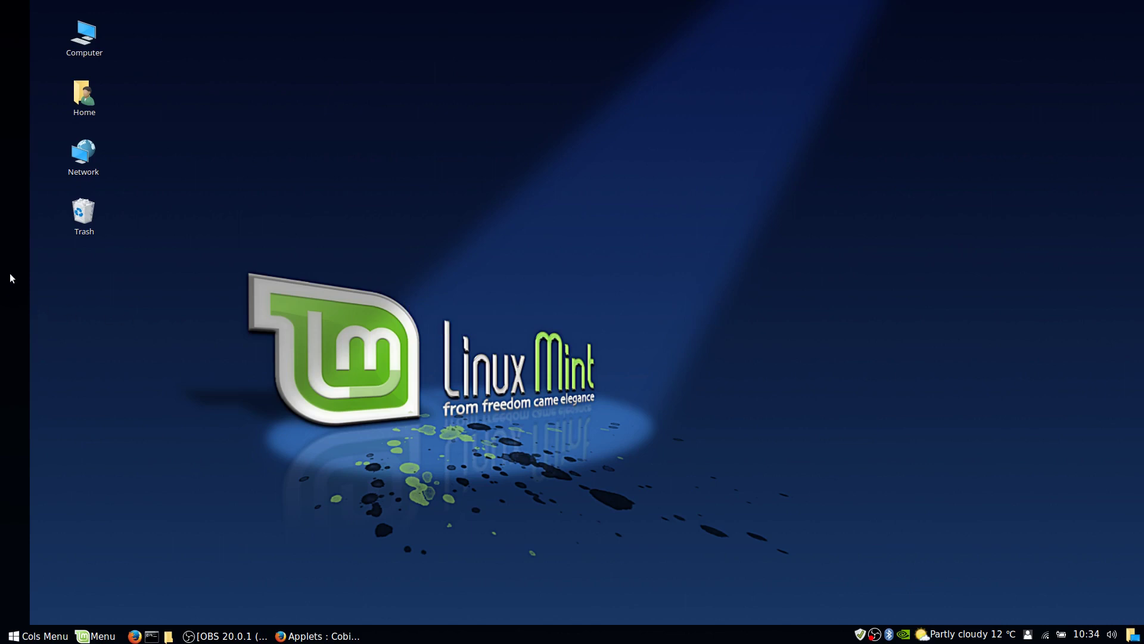
# - Add the CinnVIIStarkMenu and Calendar applets to the new vertical panel
pyautogui.rightClick(10, 274)
pyautogui.click(149, 291)
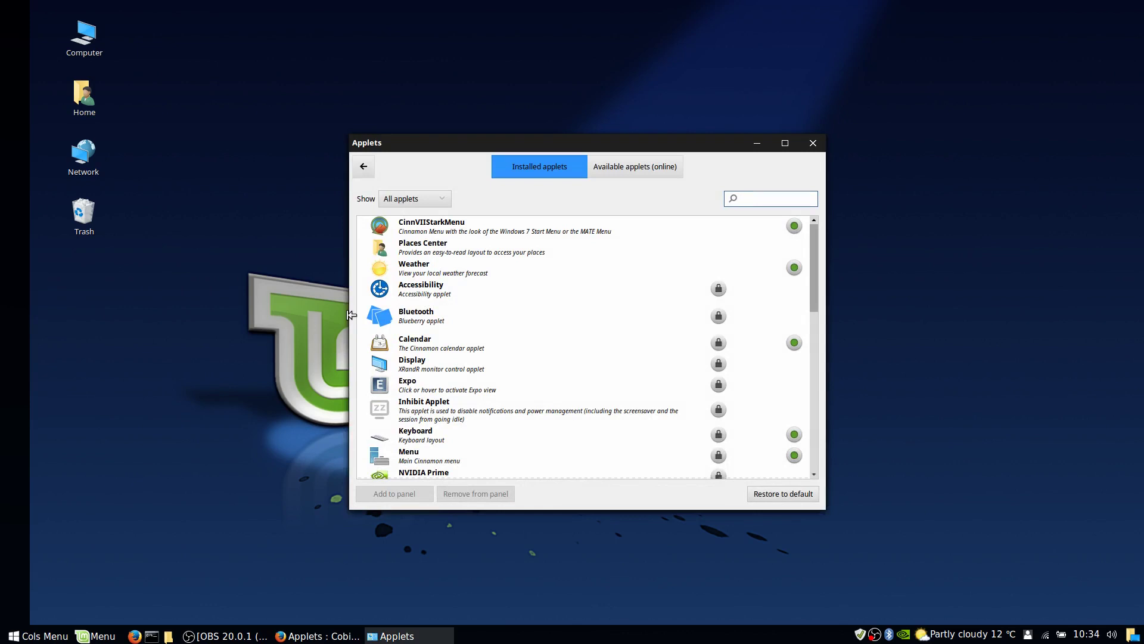
pyautogui.click(451, 229)
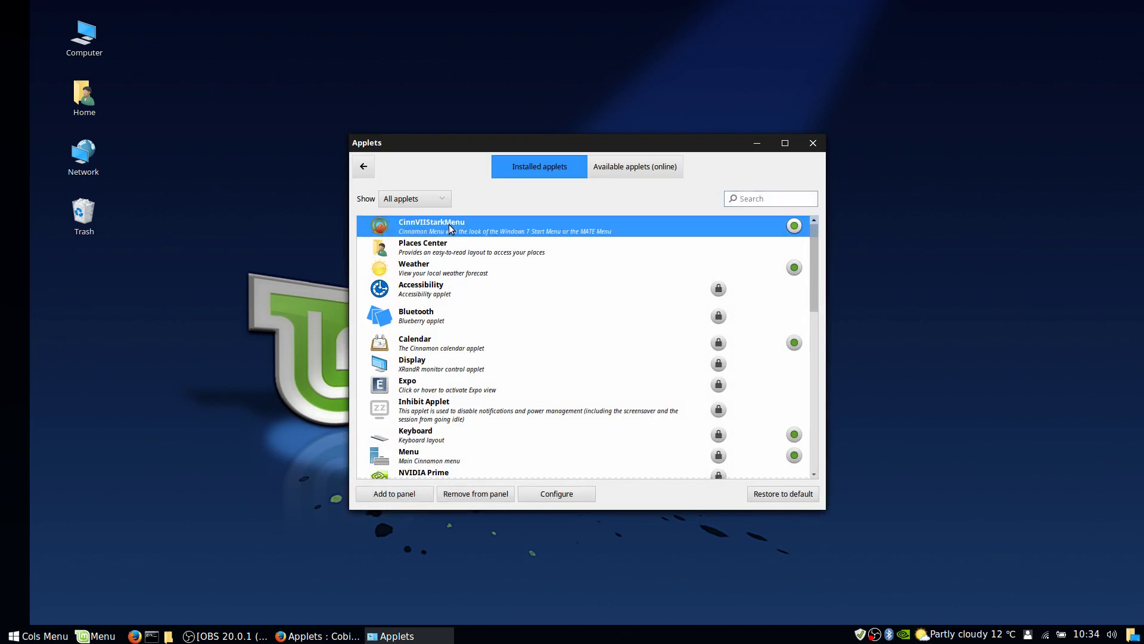
pyautogui.click(405, 493)
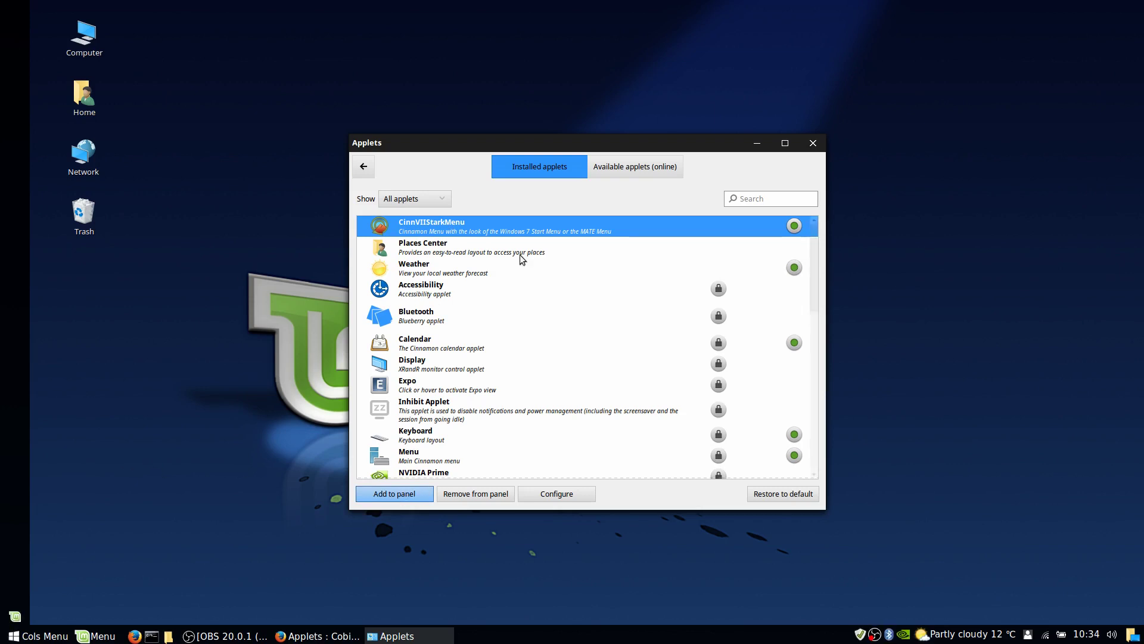
pyautogui.click(423, 343)
pyautogui.click(407, 494)
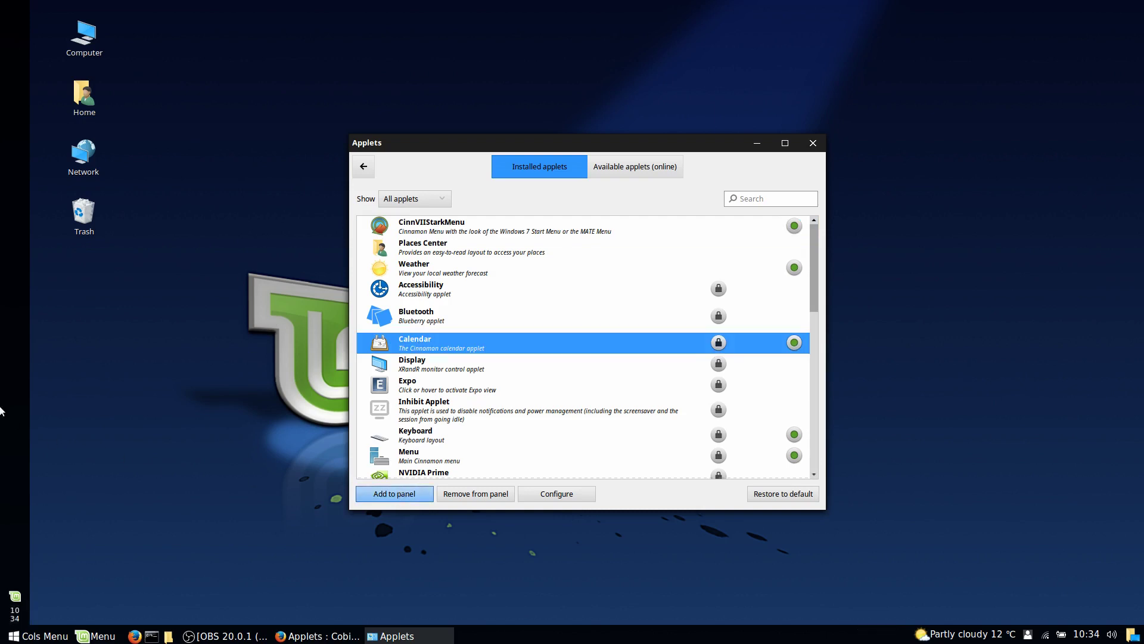
# - Enable panel edit mode and add the Places Center applet to the vertical panel on the desktop's left edge
pyautogui.rightClick(16, 360)
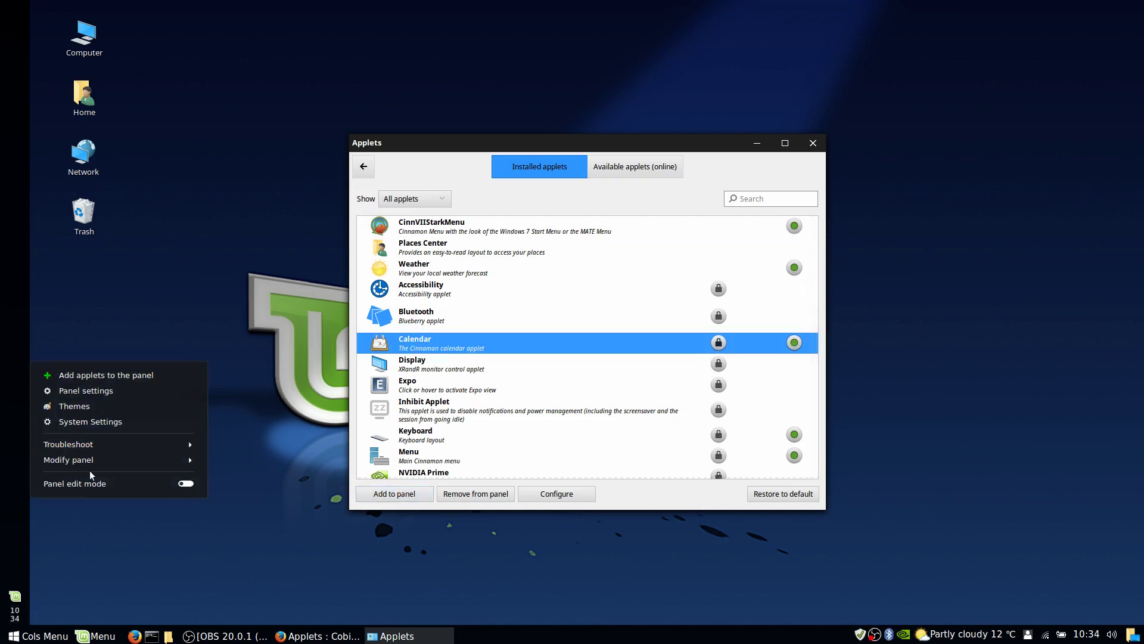
pyautogui.click(117, 483)
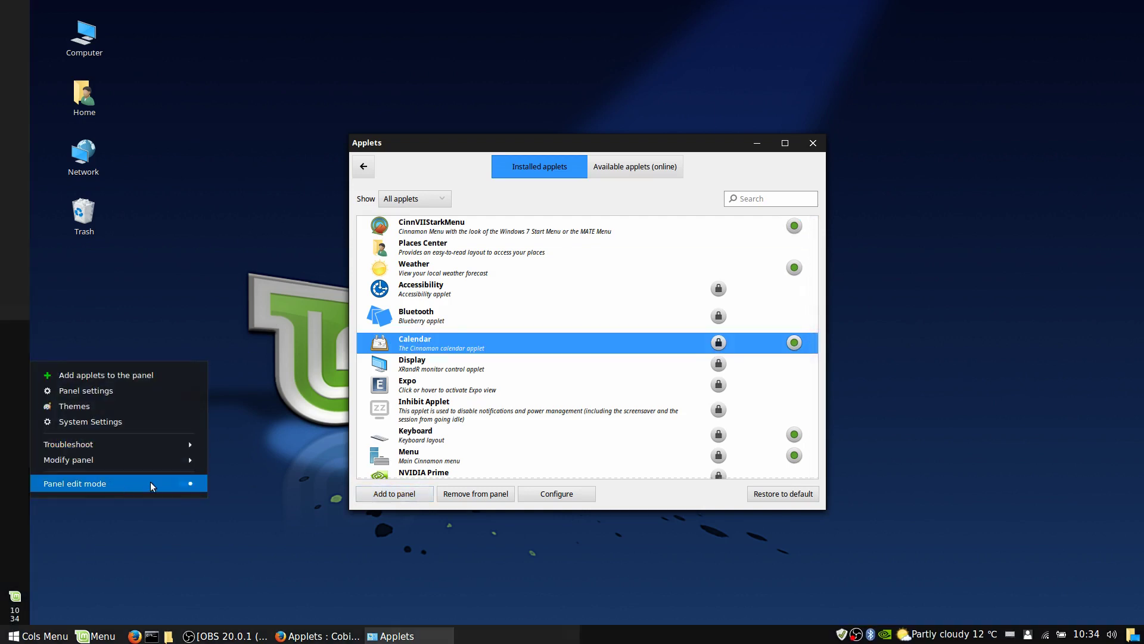
pyautogui.click(500, 446)
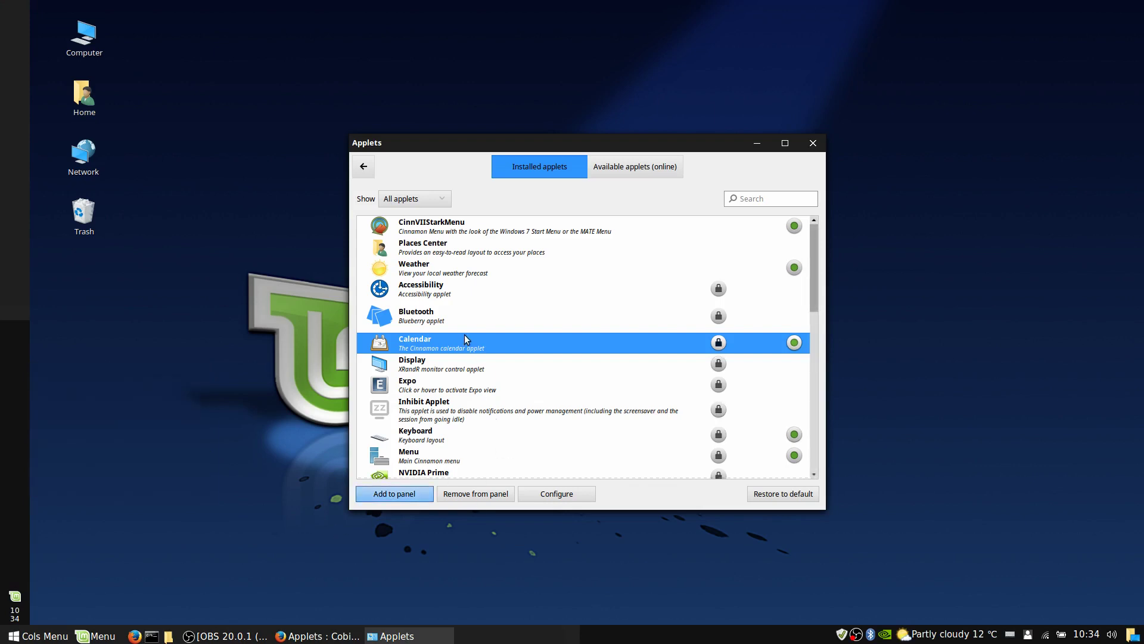
pyautogui.click(426, 250)
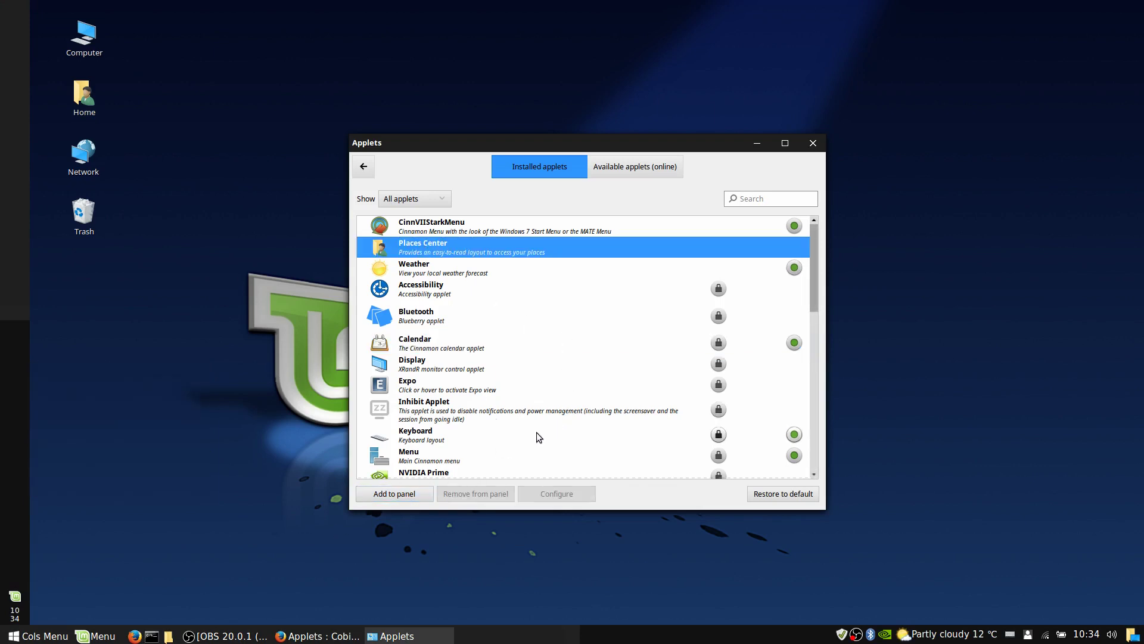
pyautogui.click(396, 494)
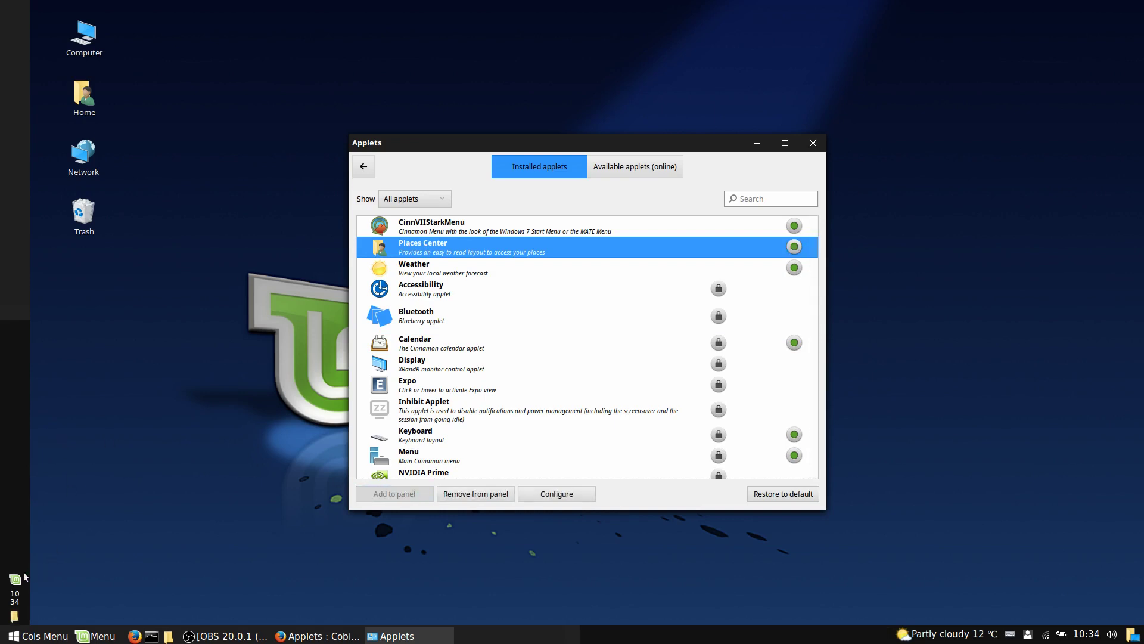
# - Move the menu, calendar and Places Center applets to the upper end of the vertical panel and disable panel edit mode
pyautogui.moveTo(17, 233); pyautogui.dragTo(15, 9)
pyautogui.moveTo(16, 594); pyautogui.dragTo(17, 37)
pyautogui.moveTo(16, 615); pyautogui.dragTo(13, 59)
pyautogui.rightClick(13, 212)
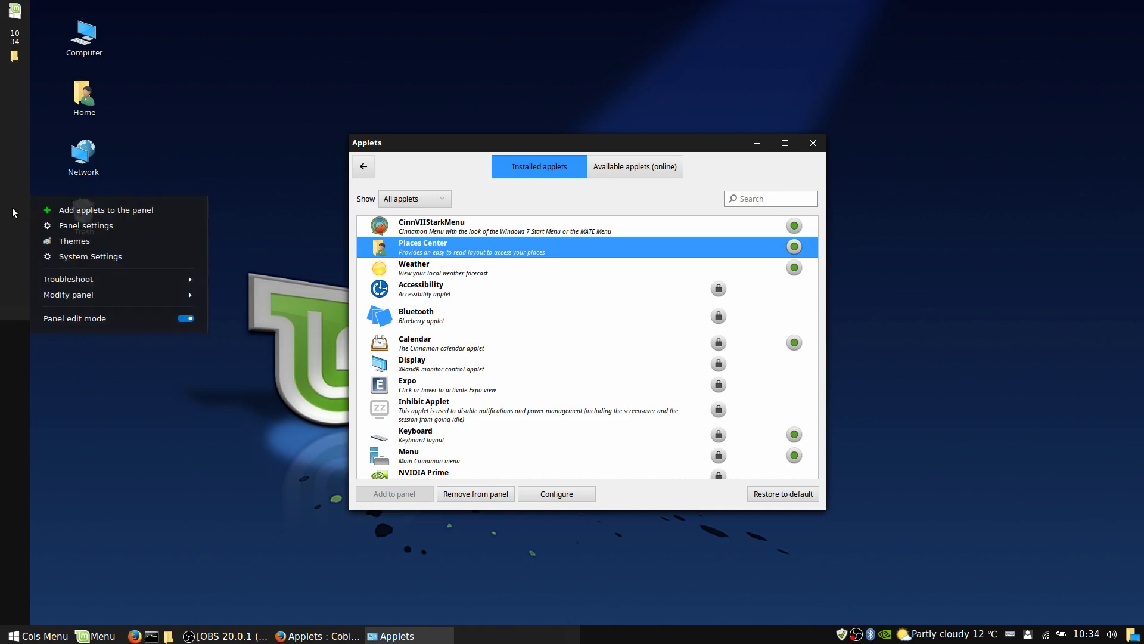
pyautogui.click(57, 316)
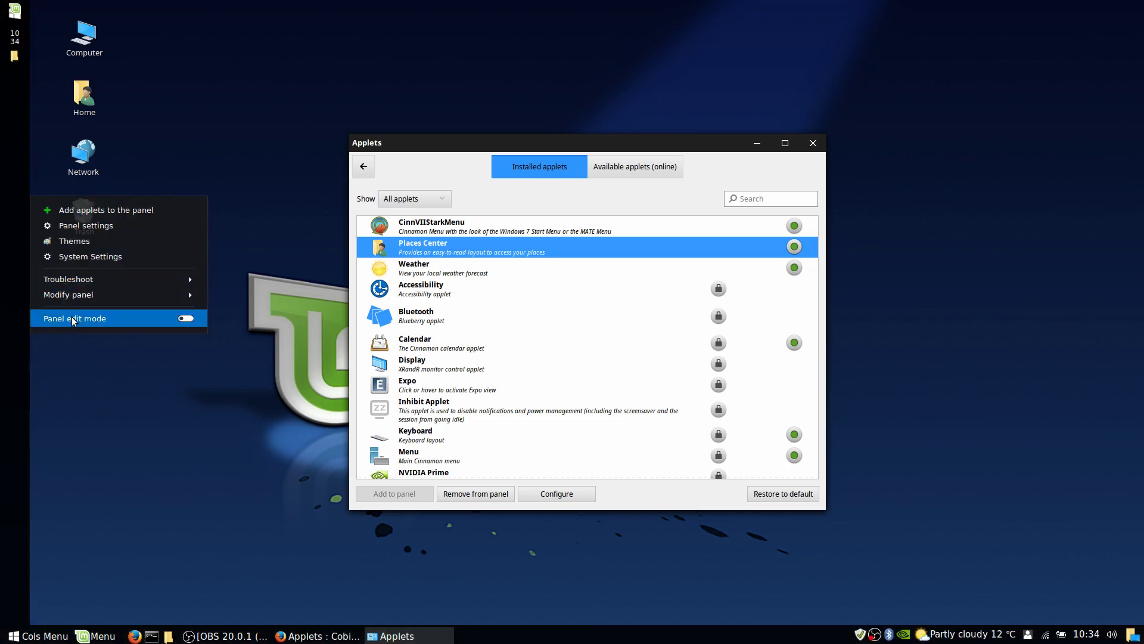
# - Turn on the custom icon for the vertical panel's CinnVIIStarkMenu applet, close its settings and test the menu
pyautogui.click(12, 13)
pyautogui.click(12, 8)
pyautogui.rightClick(12, 9)
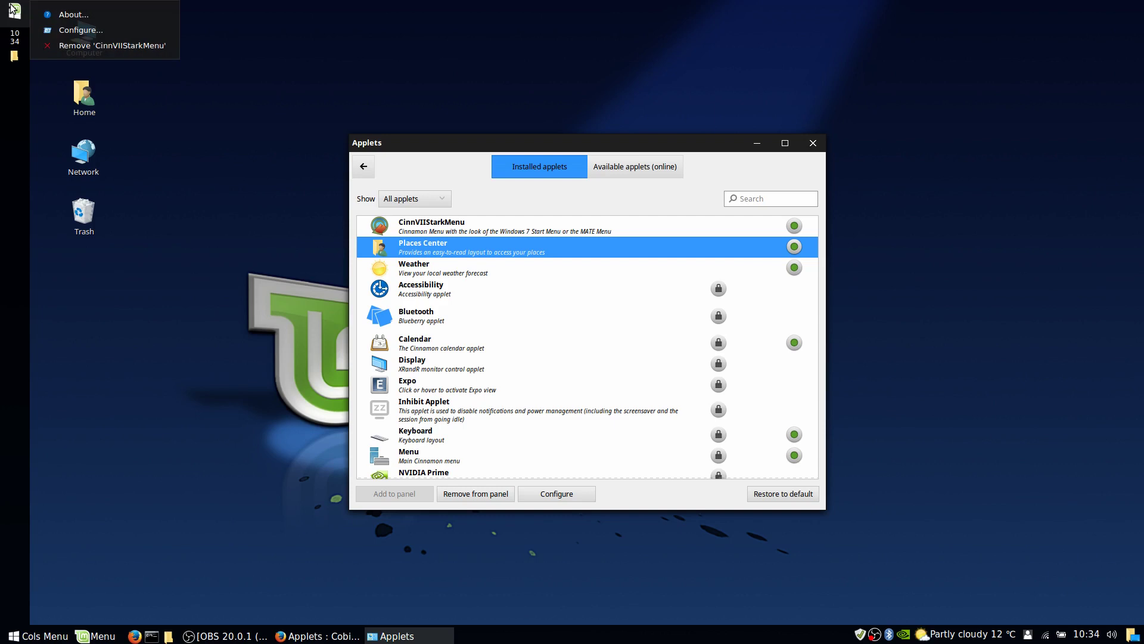
pyautogui.click(97, 34)
pyautogui.click(524, 162)
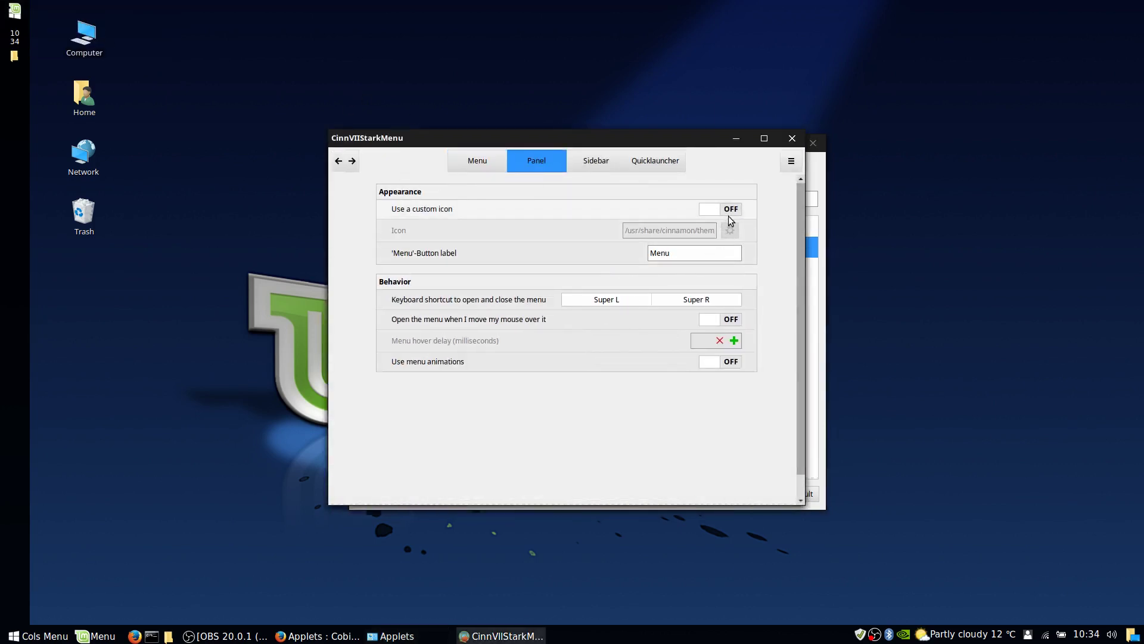
pyautogui.click(730, 211)
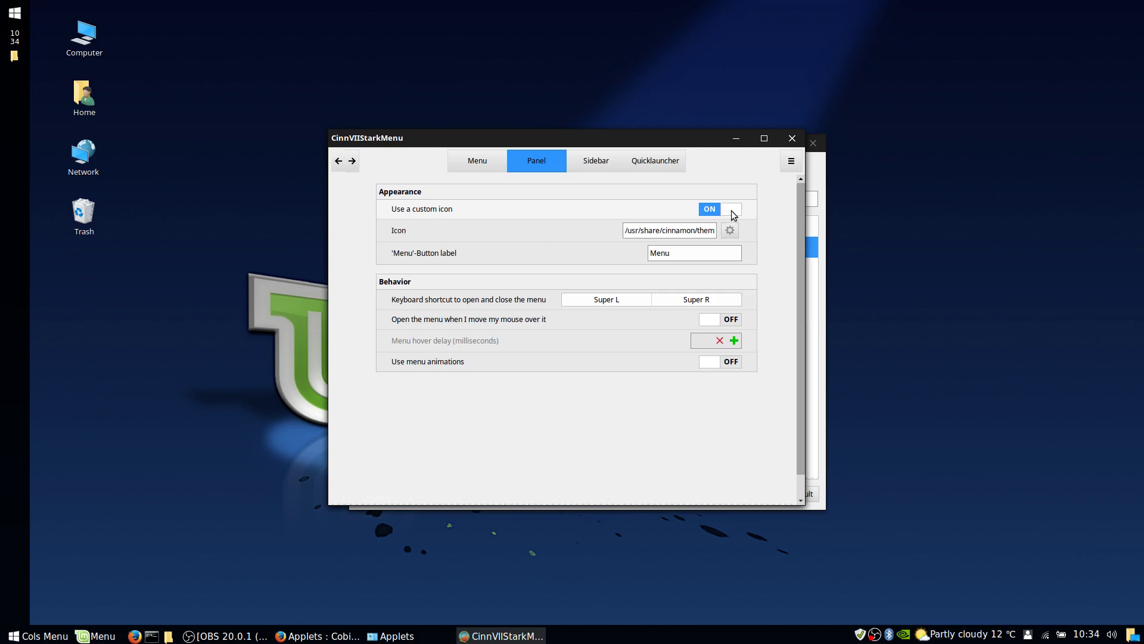
pyautogui.click(792, 138)
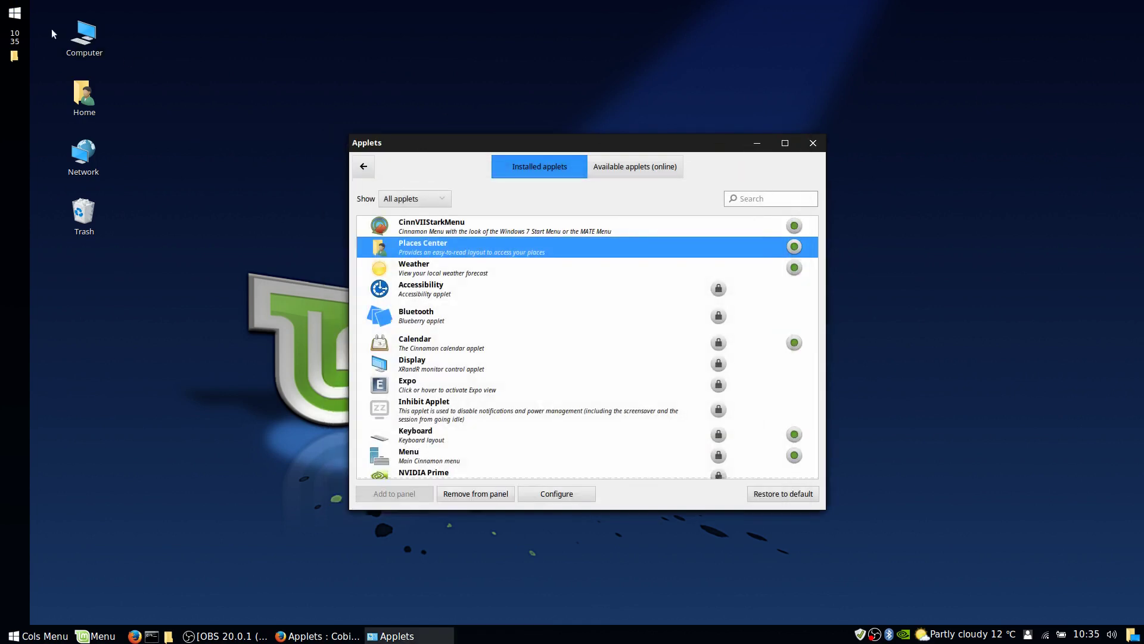
pyautogui.click(16, 16)
pyautogui.click(16, 16)
# - Remove the vertical panel from the left edge of the desktop
pyautogui.rightClick(10, 279)
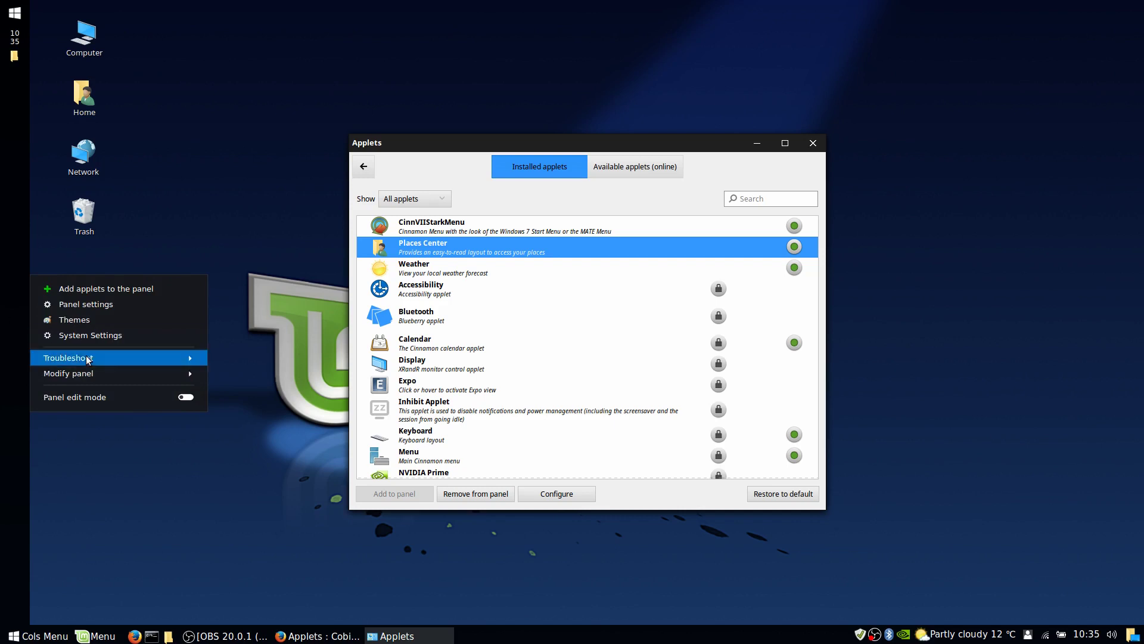
pyautogui.click(120, 373)
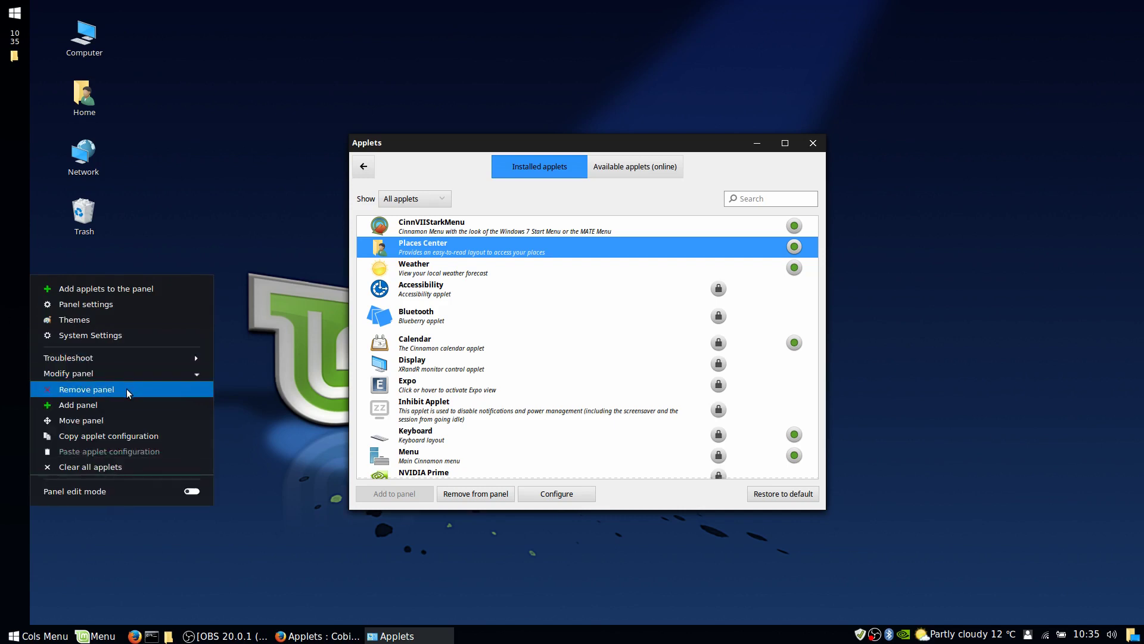
pyautogui.click(126, 389)
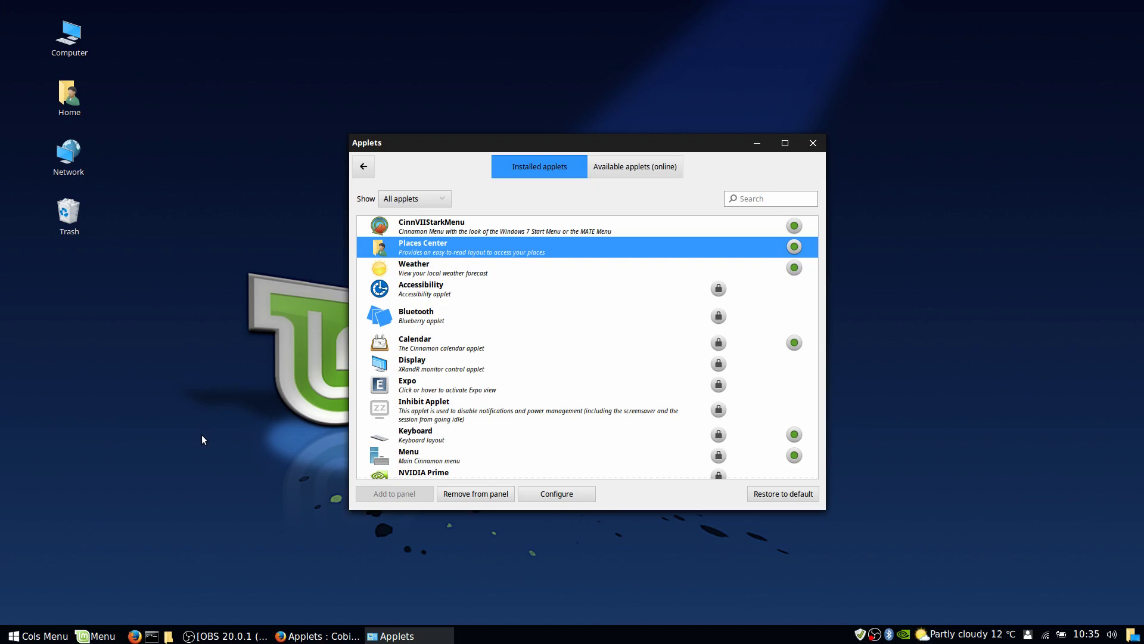
# - Try to add the CinnVIIStarkMenu applet, and create a new panel along the desktop's left edge
pyautogui.click(429, 227)
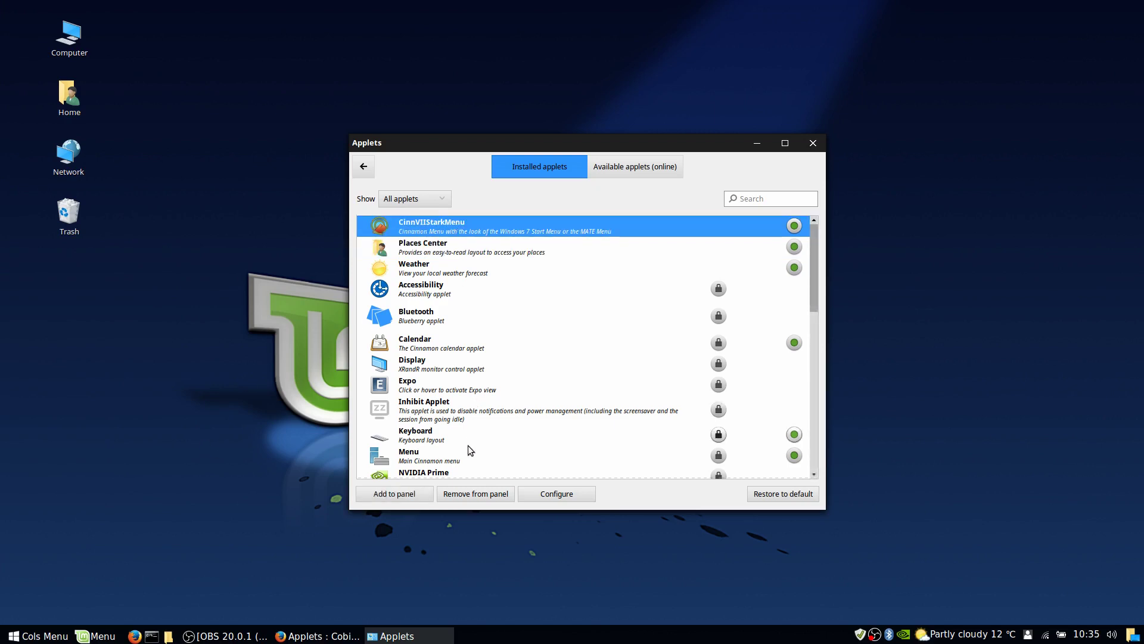
pyautogui.click(410, 493)
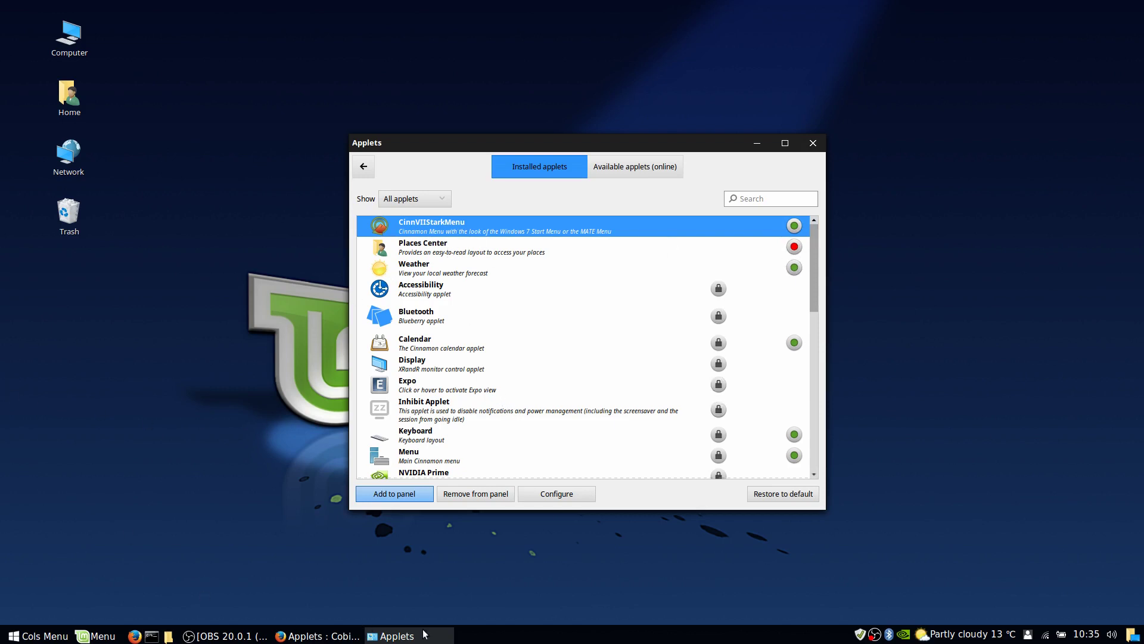
pyautogui.rightClick(527, 641)
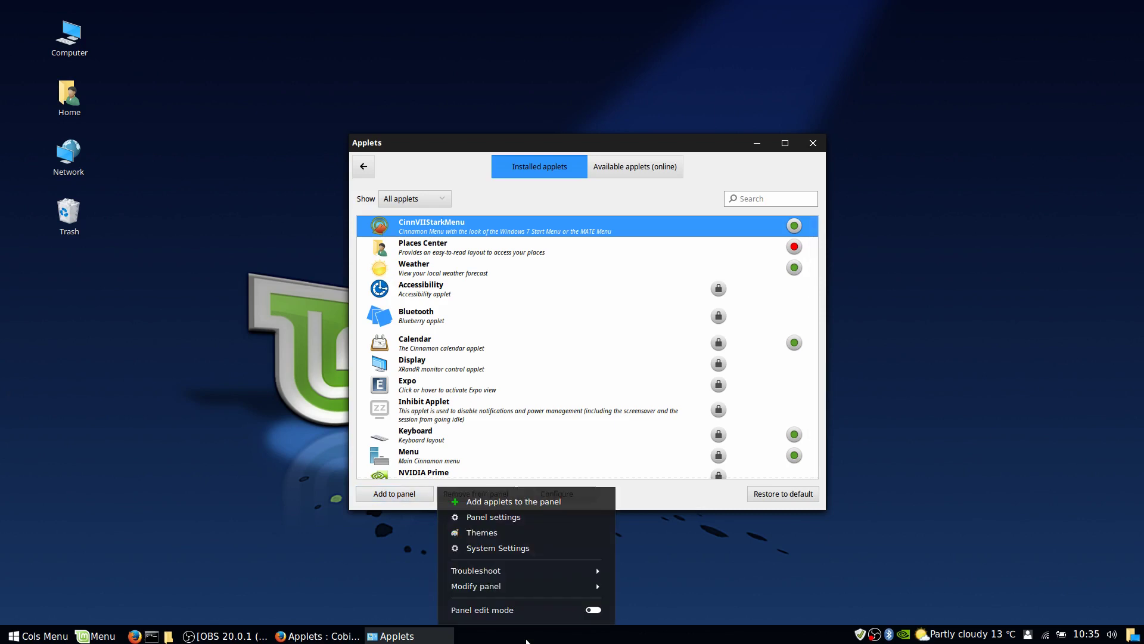
pyautogui.click(507, 588)
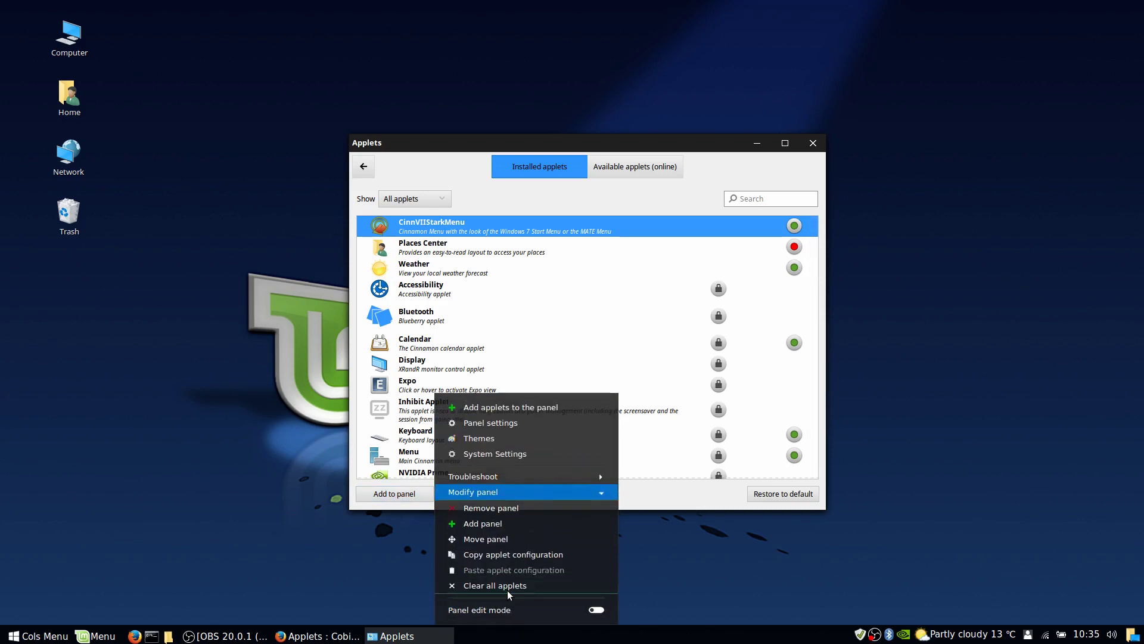
pyautogui.click(520, 525)
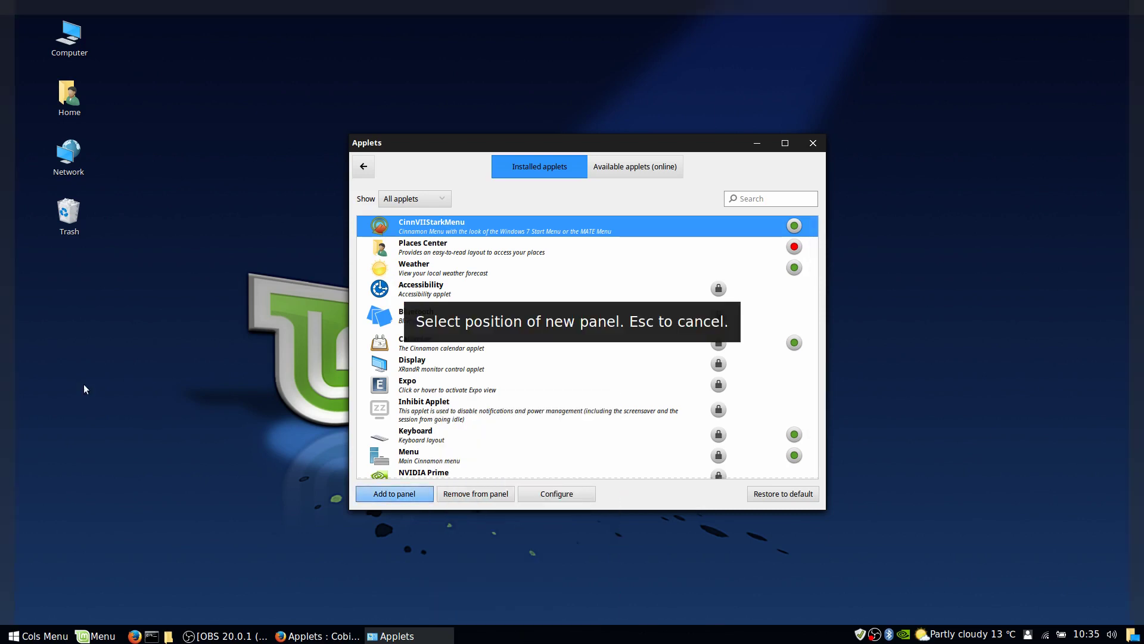
pyautogui.click(12, 338)
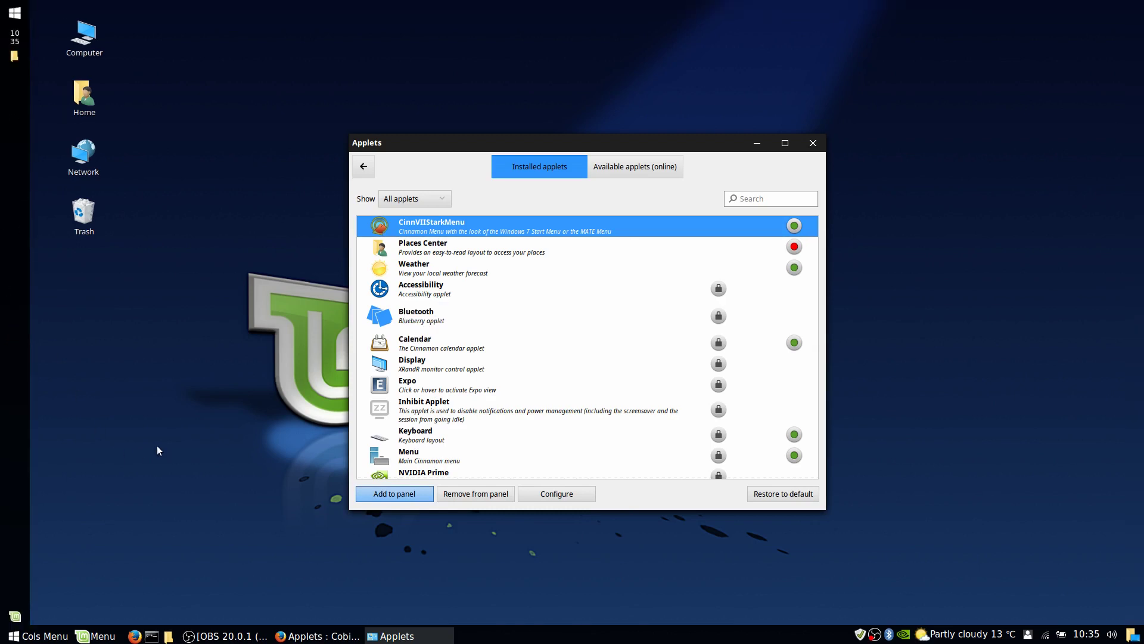
# - Remove every applet from the vertical panel, including the one at its lower end
pyautogui.rightClick(13, 13)
pyautogui.click(58, 44)
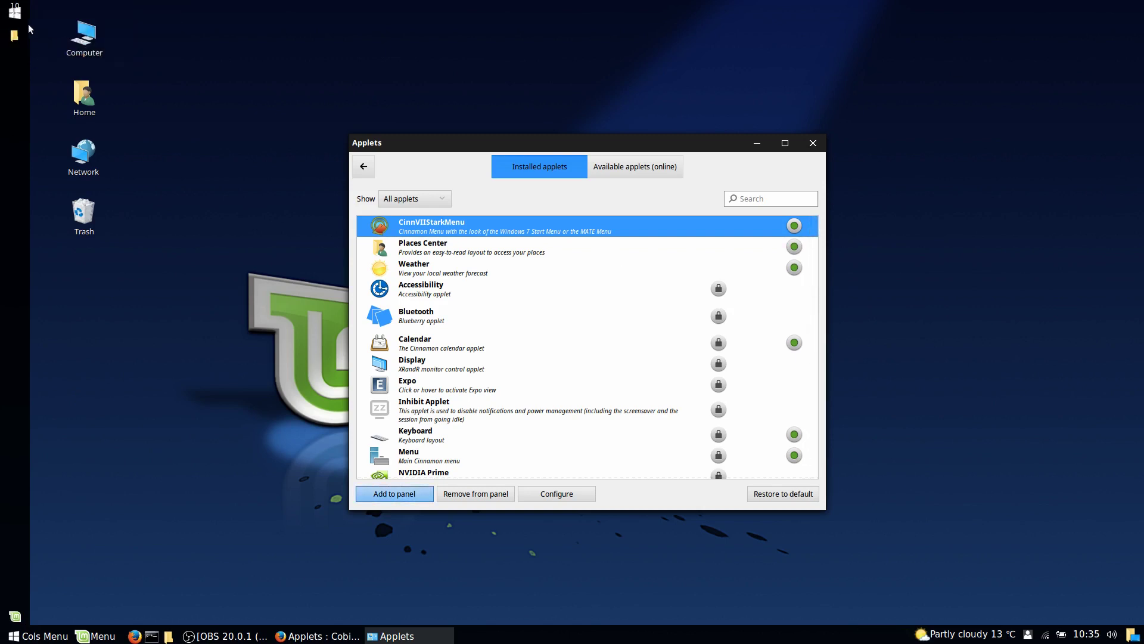
pyautogui.rightClick(14, 13)
pyautogui.click(58, 43)
pyautogui.rightClick(17, 20)
pyautogui.click(62, 44)
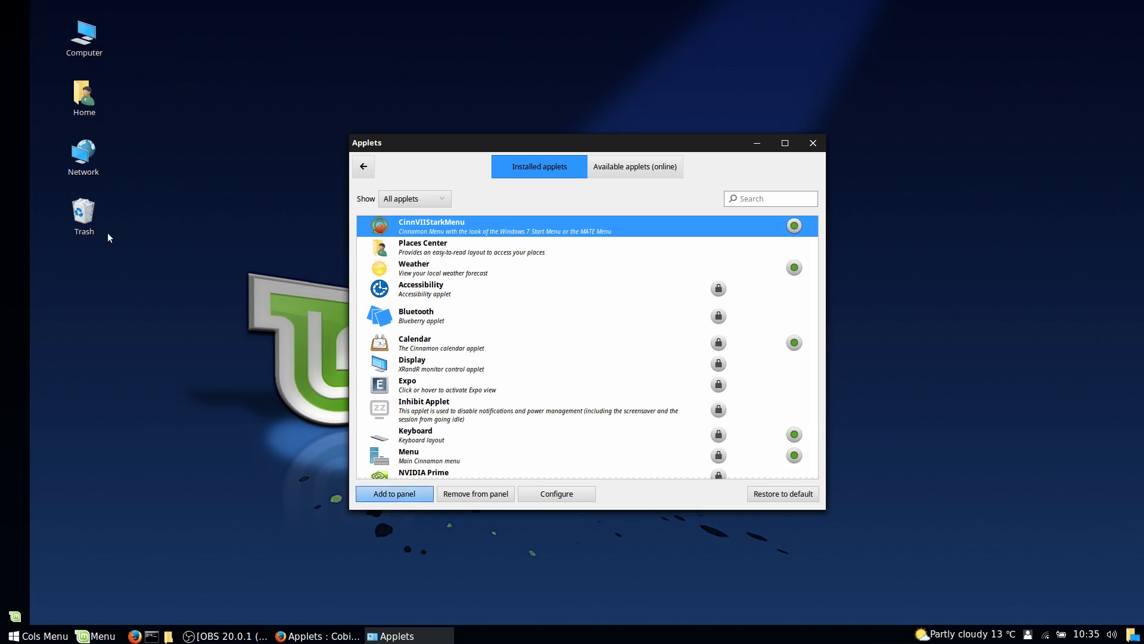
pyautogui.rightClick(18, 616)
pyautogui.click(66, 612)
# - Remove the empty vertical panel from the desktop and close the Applets window
pyautogui.rightClick(9, 292)
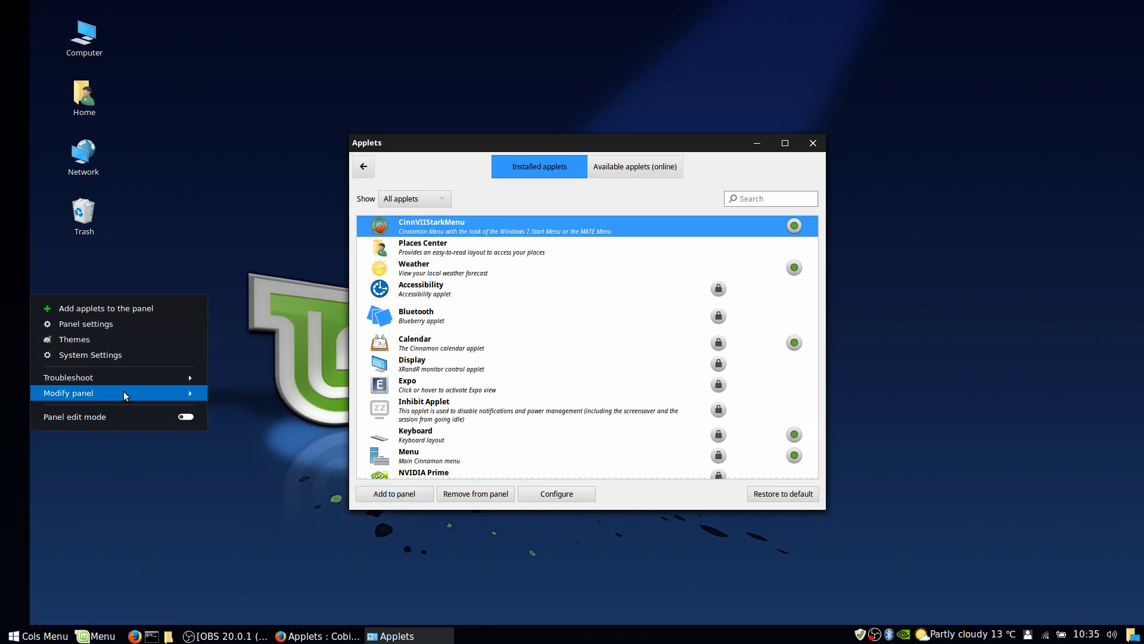
pyautogui.click(124, 392)
pyautogui.click(141, 411)
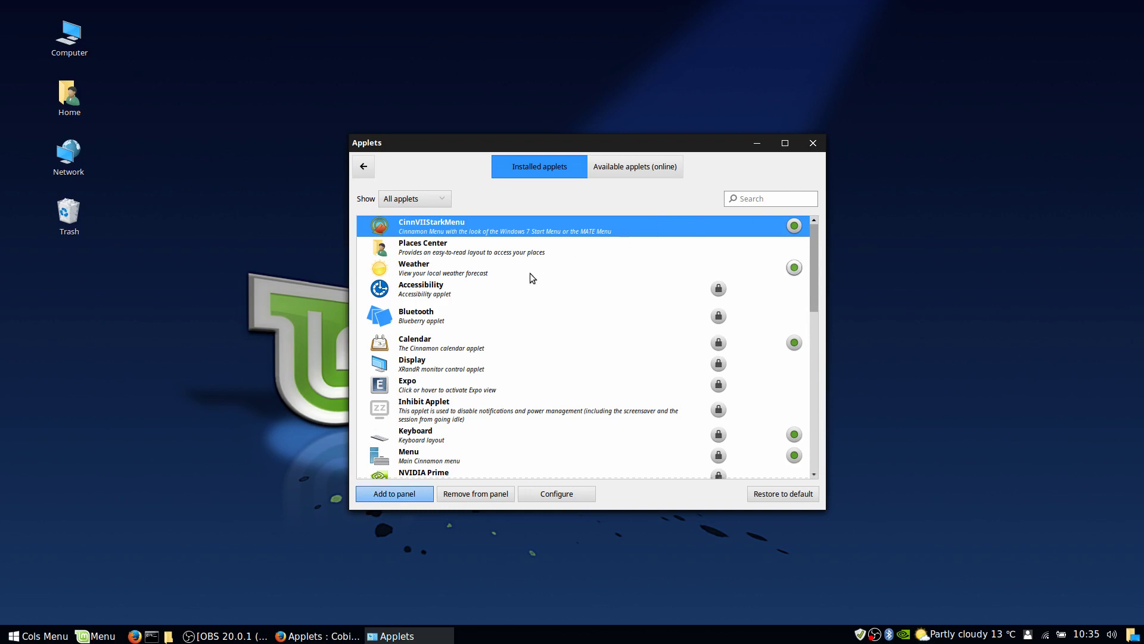
pyautogui.moveTo(644, 143)
pyautogui.mouseDown()
pyautogui.moveTo(624, 146)
pyautogui.moveTo(643, 142)
pyautogui.mouseUp()
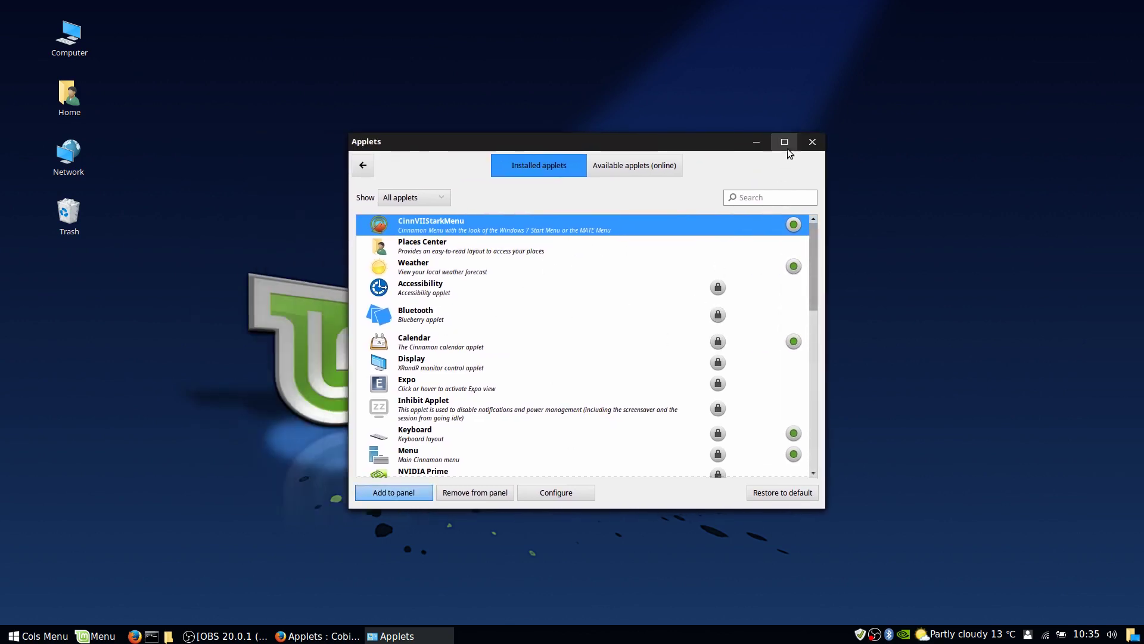
pyautogui.click(811, 143)
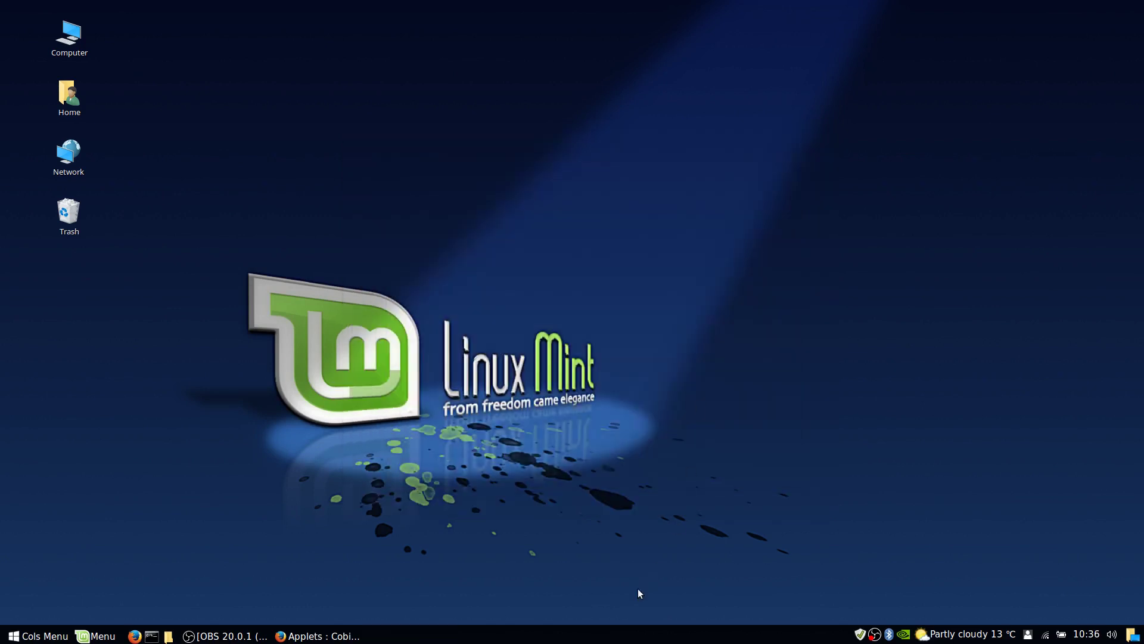
# - View the System Settings, Themes and Panel settings windows from the panel's options, closing each one
pyautogui.rightClick(560, 635)
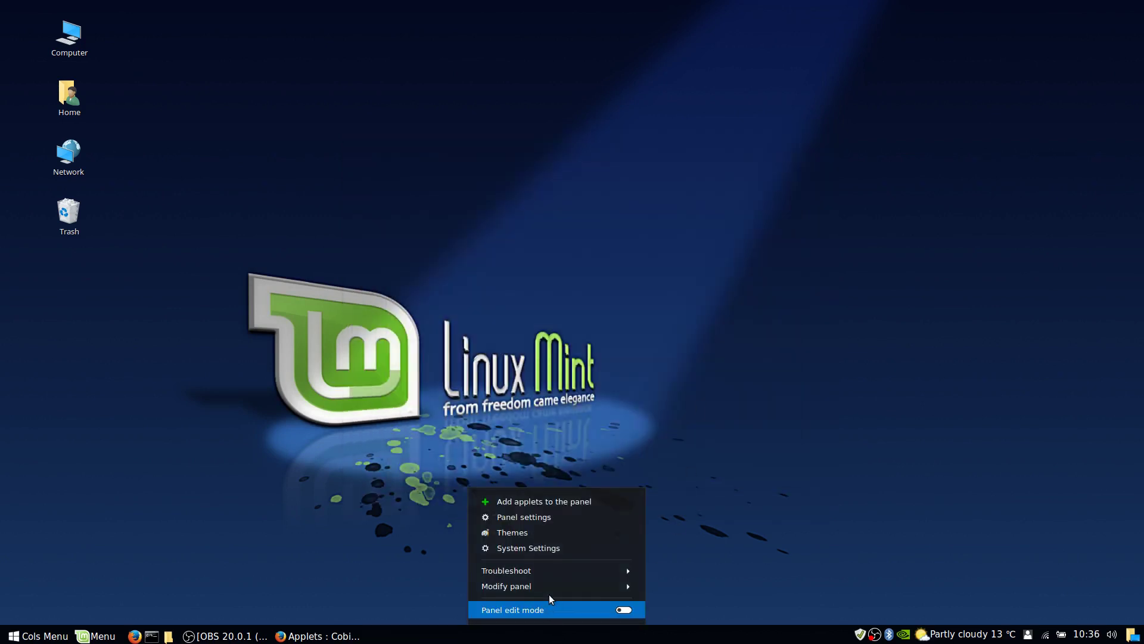
pyautogui.click(584, 547)
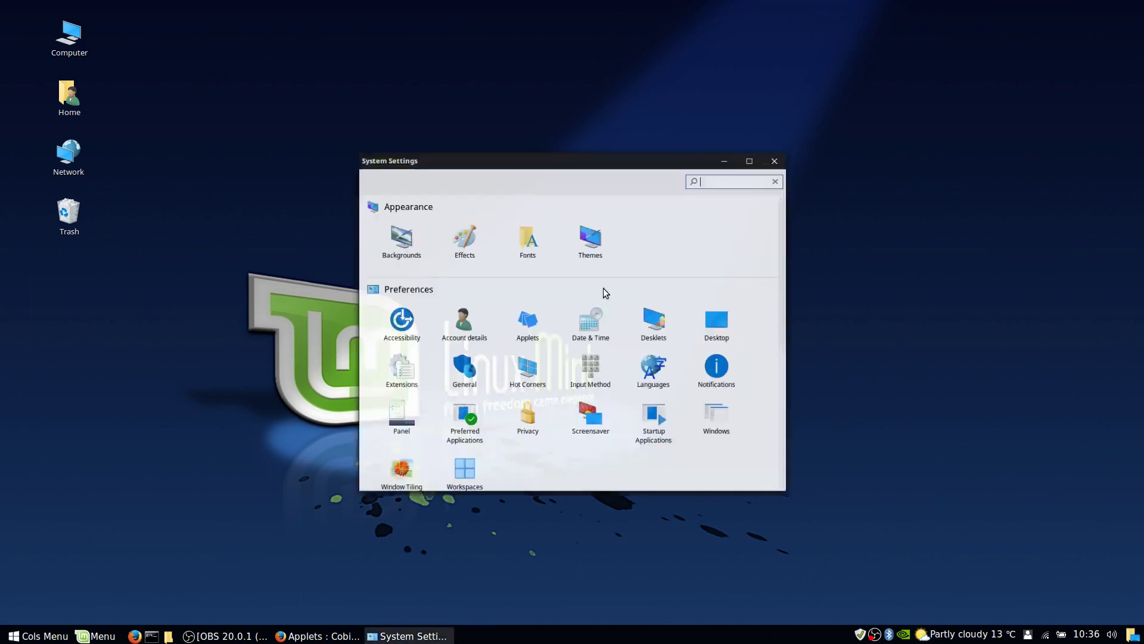
pyautogui.click(798, 143)
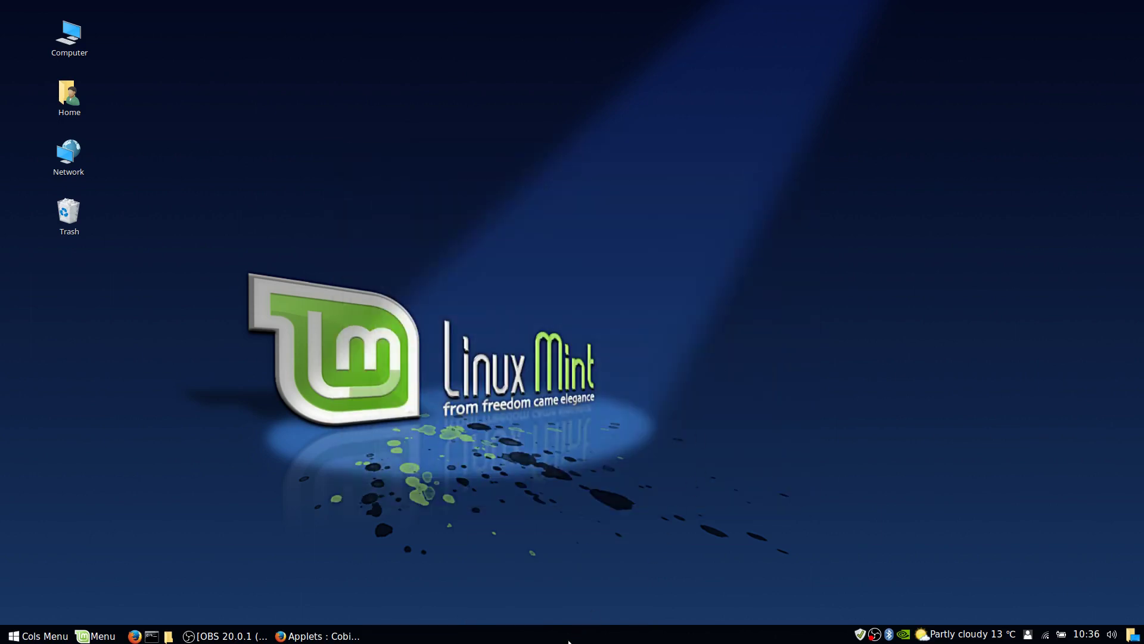
pyautogui.rightClick(527, 638)
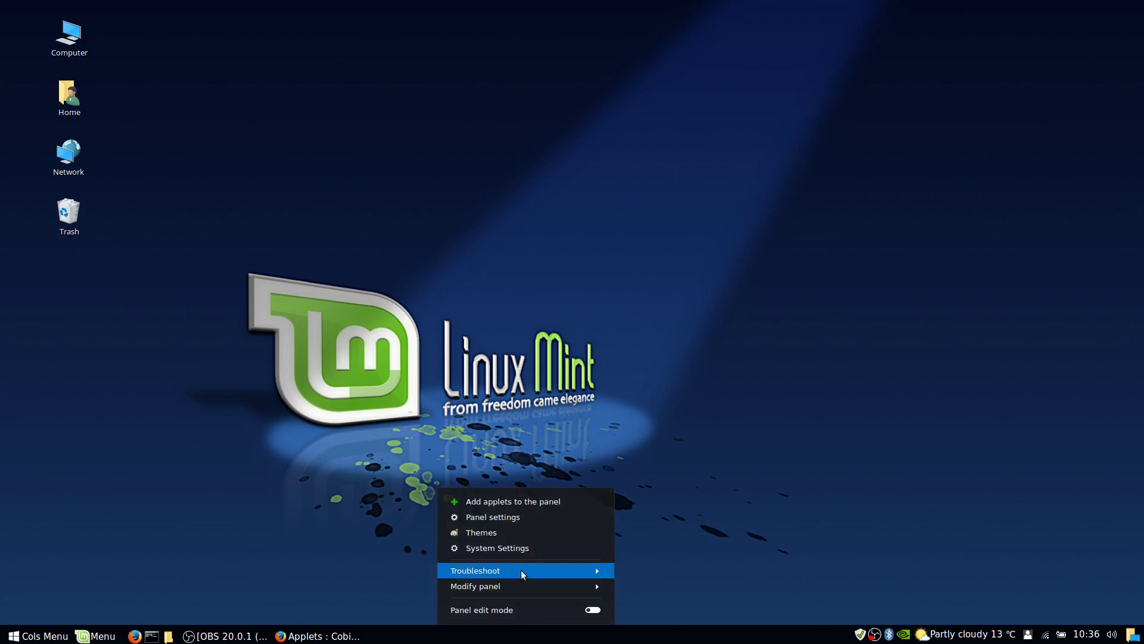
pyautogui.click(524, 532)
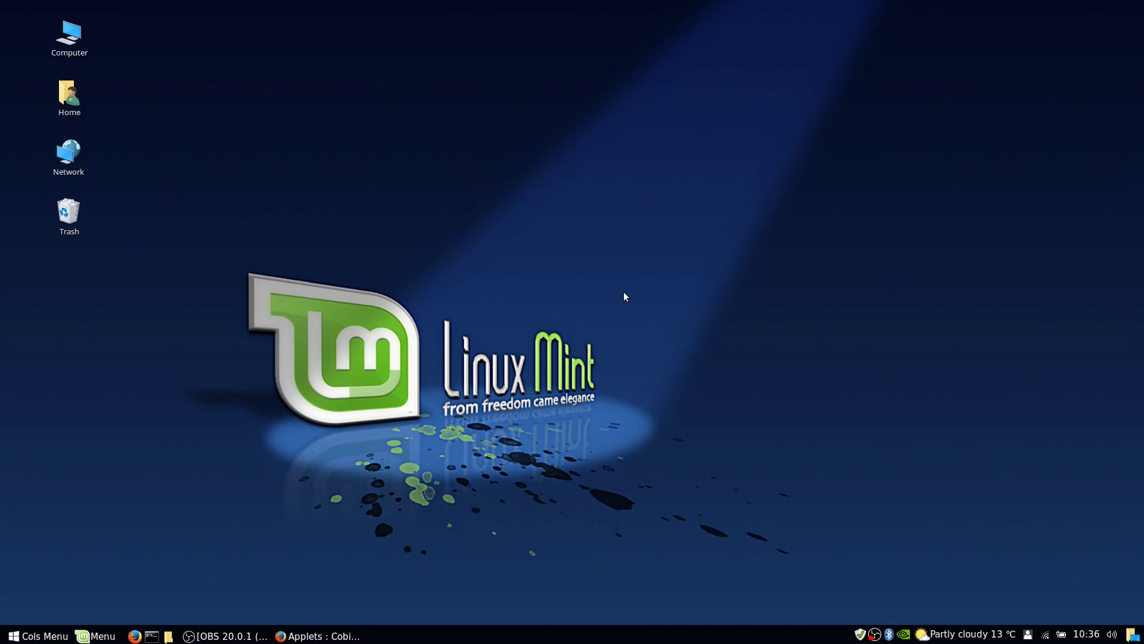
pyautogui.click(796, 144)
pyautogui.rightClick(528, 636)
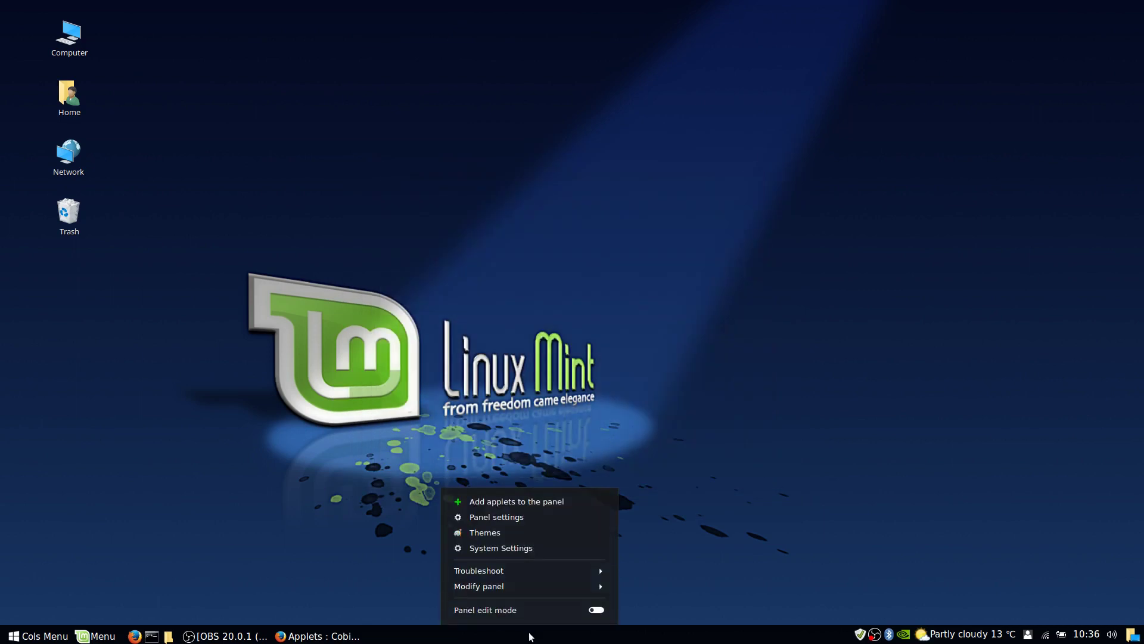
pyautogui.click(532, 517)
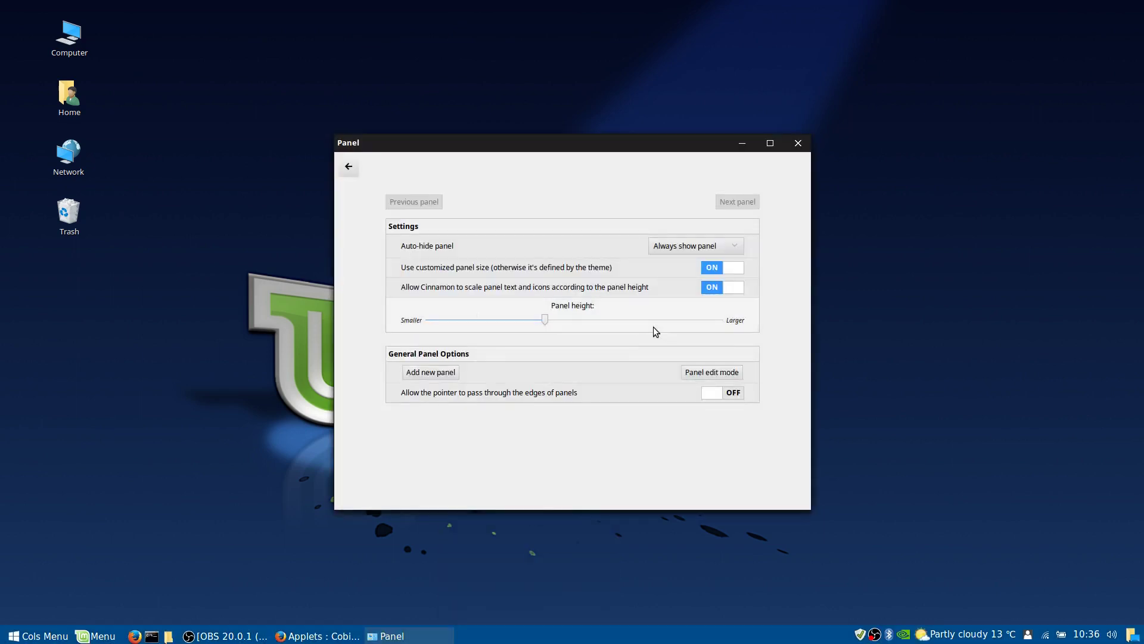
pyautogui.click(798, 144)
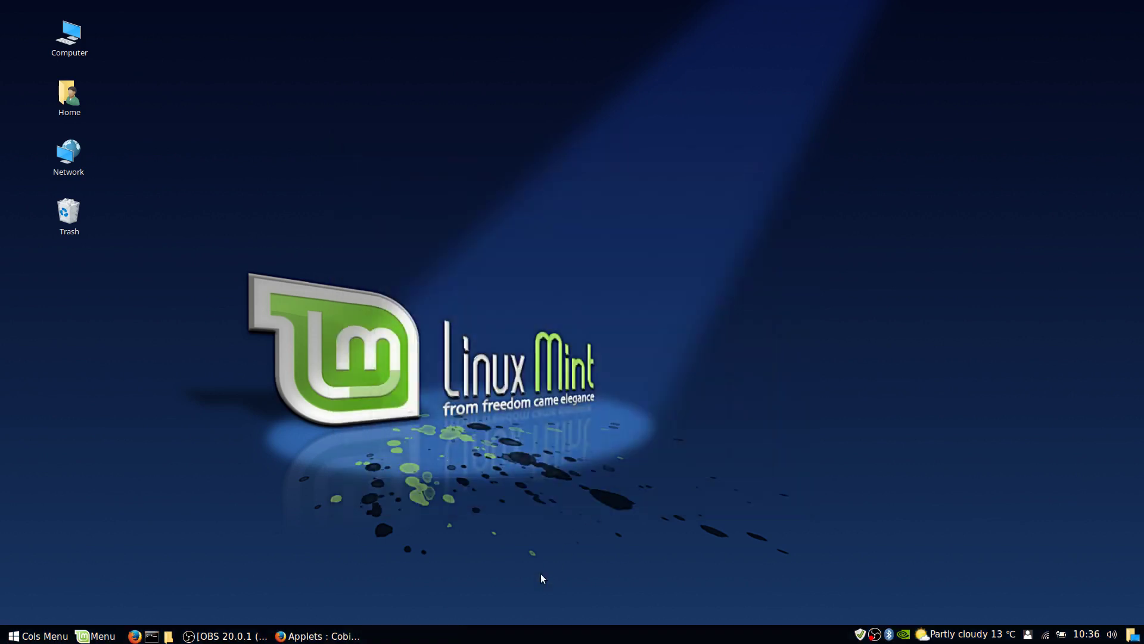
# - Restore all Cinnamon settings to default from the panel's troubleshooting options, and check the application menu
pyautogui.rightClick(499, 641)
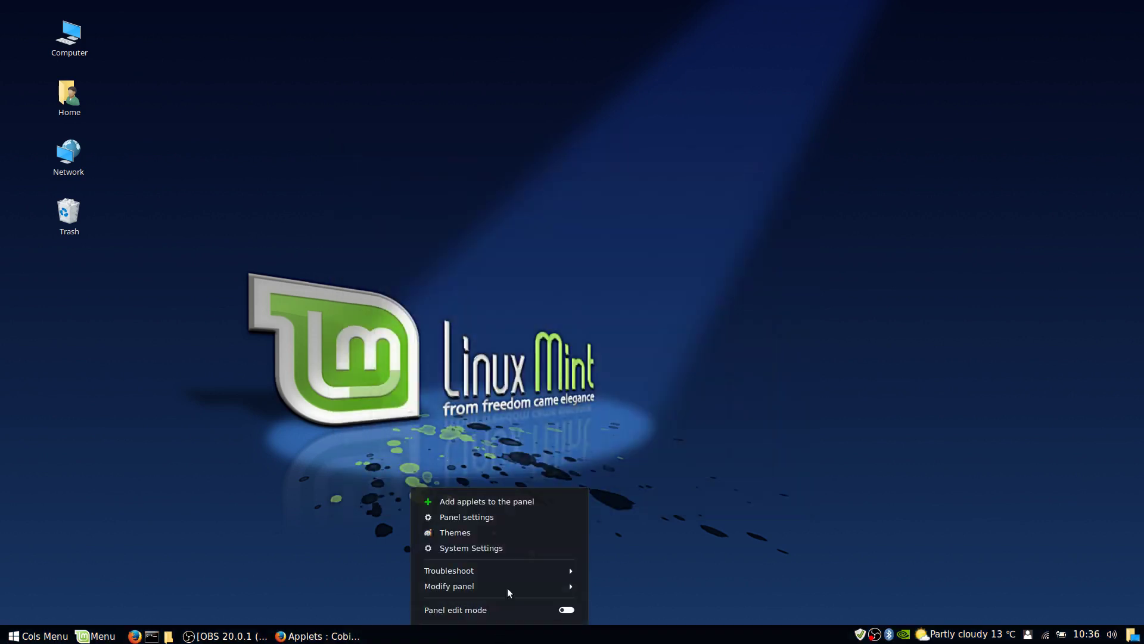
pyautogui.click(509, 573)
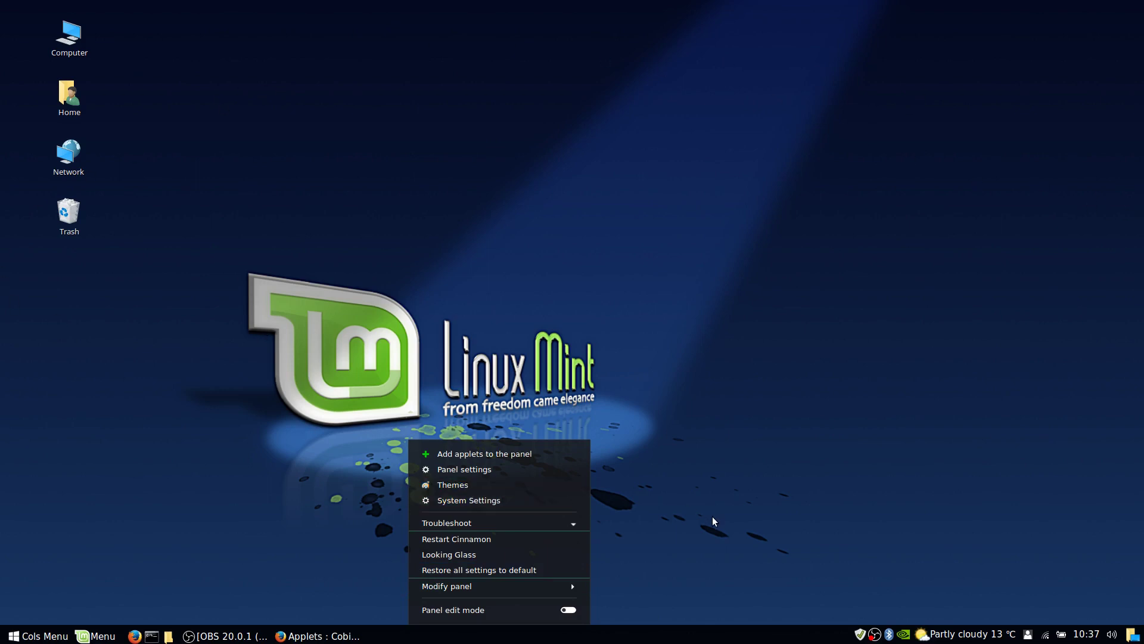
pyautogui.click(465, 570)
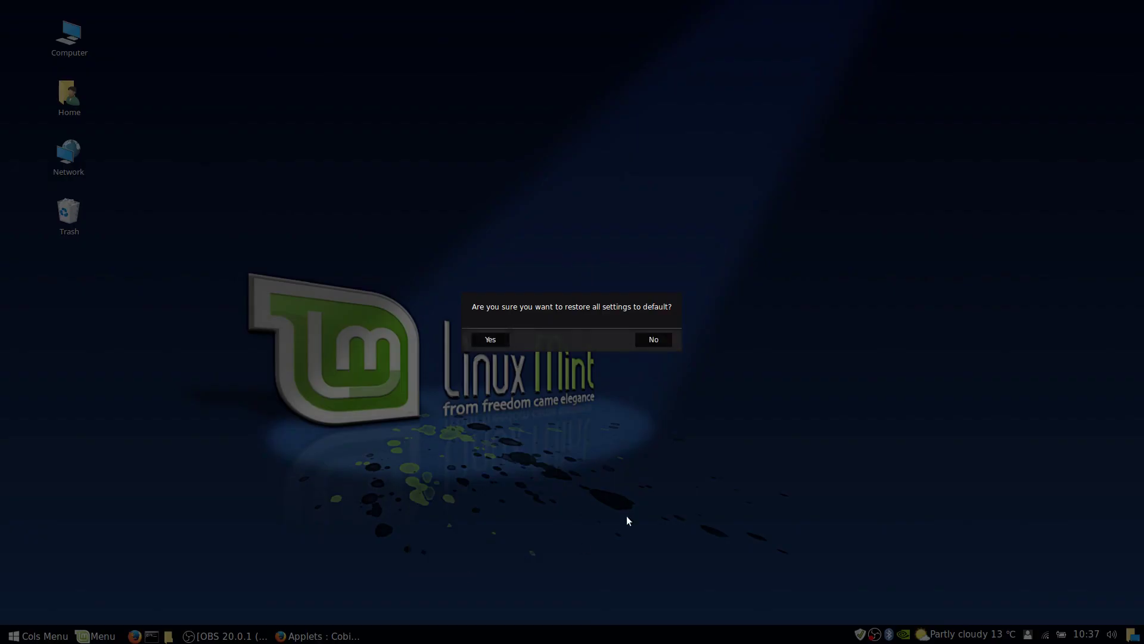
pyautogui.click(490, 340)
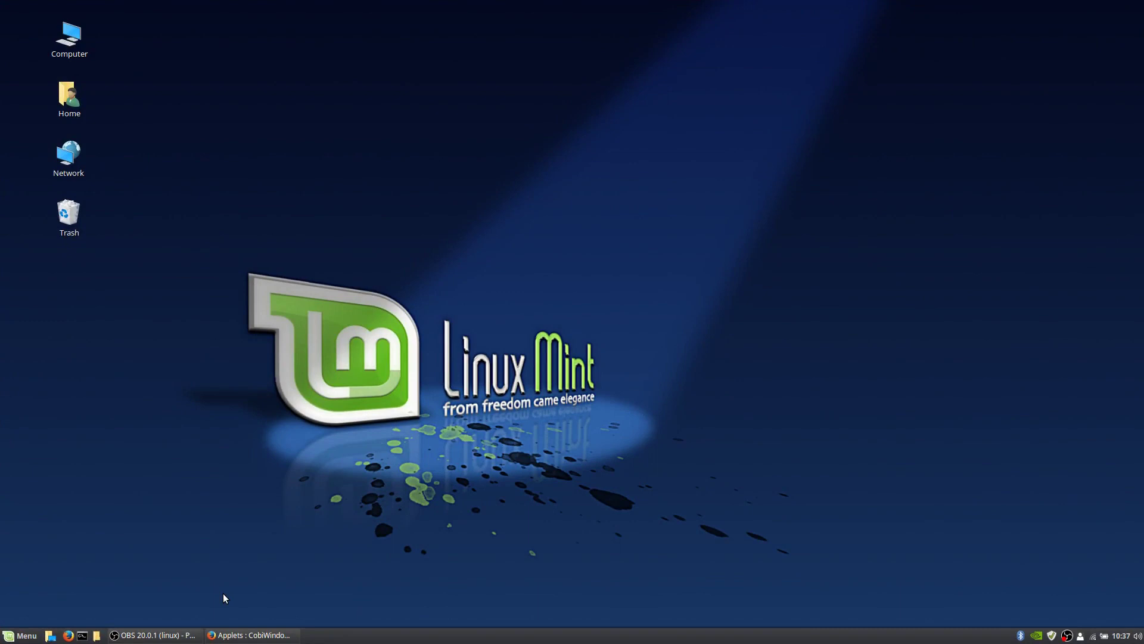
pyautogui.click(17, 636)
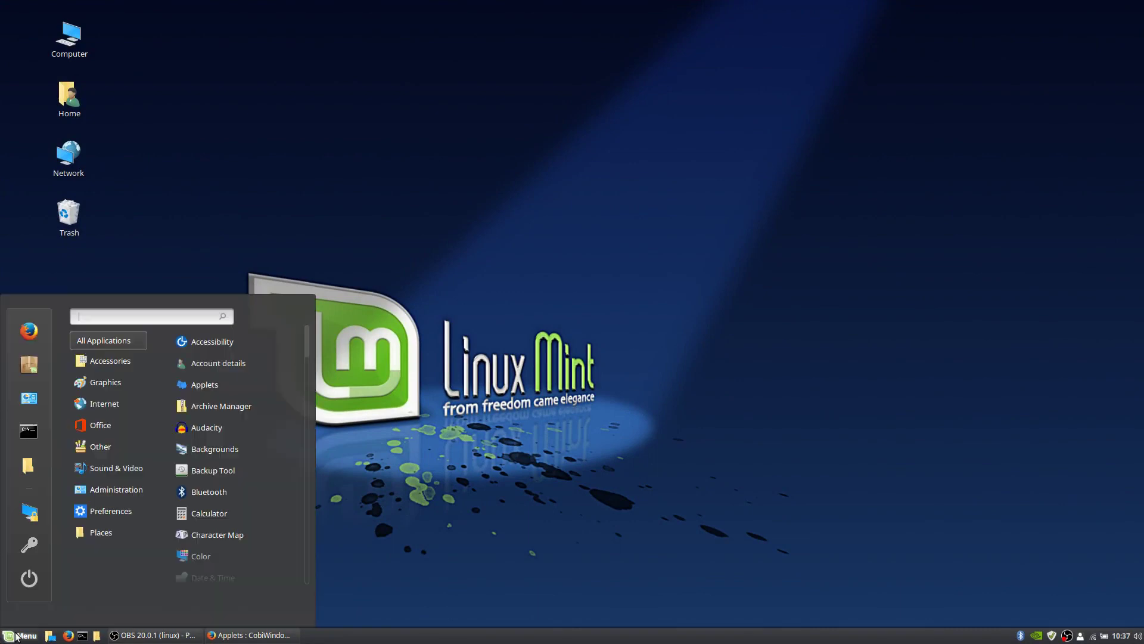
pyautogui.click(17, 636)
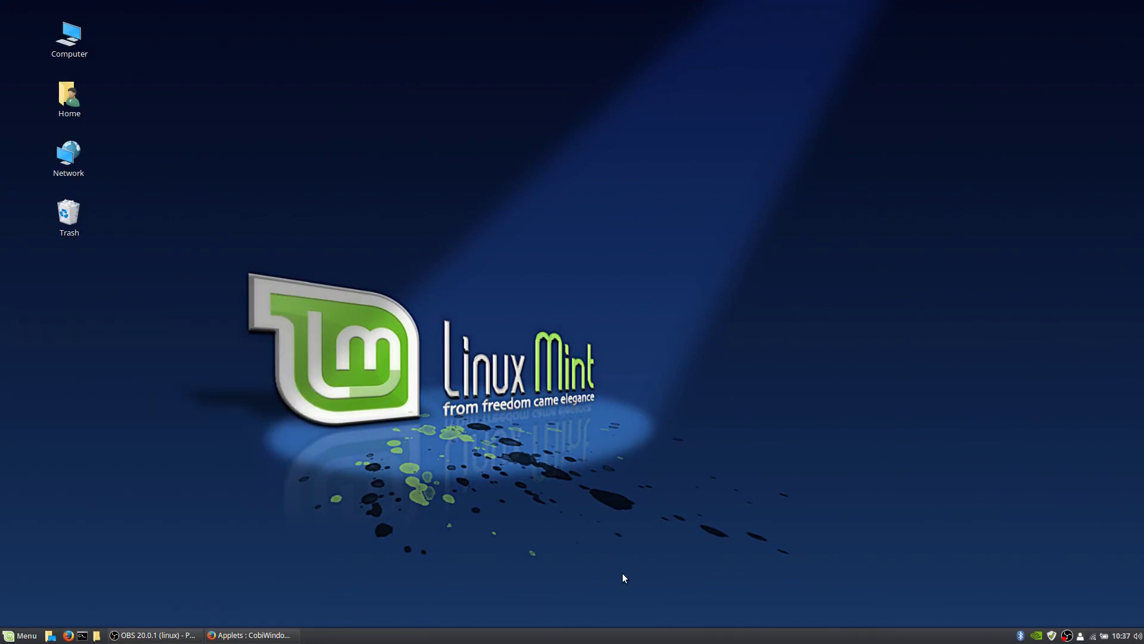
# - Set the desktop background to the penguin and Windows logo image from the .wallpaper folder, and close the Backgrounds window
pyautogui.rightClick(534, 363)
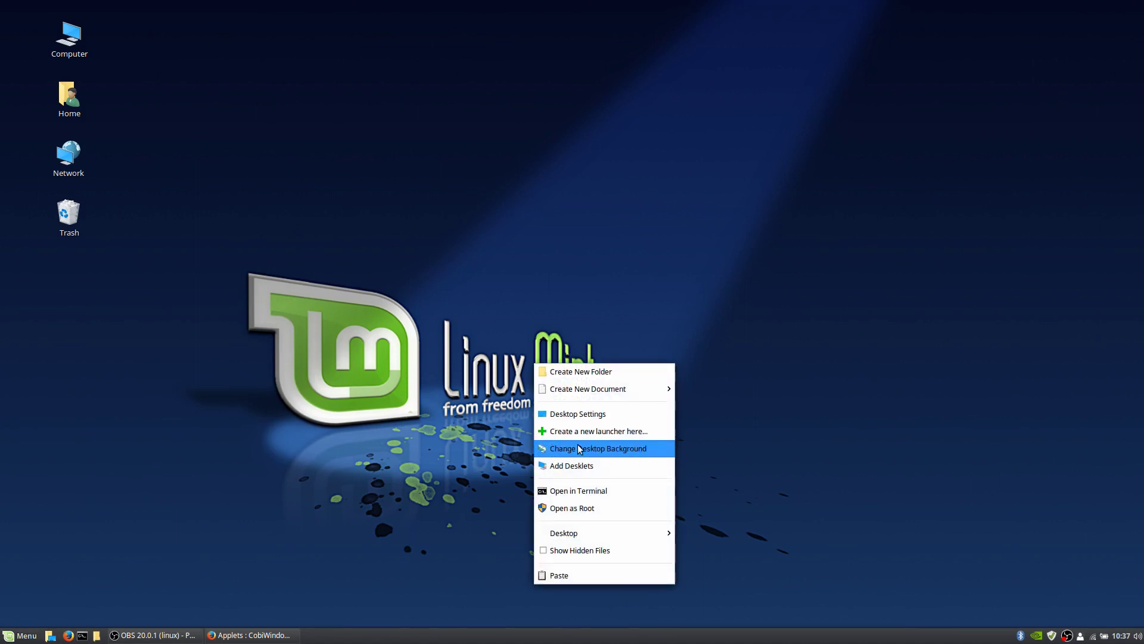
pyautogui.click(660, 448)
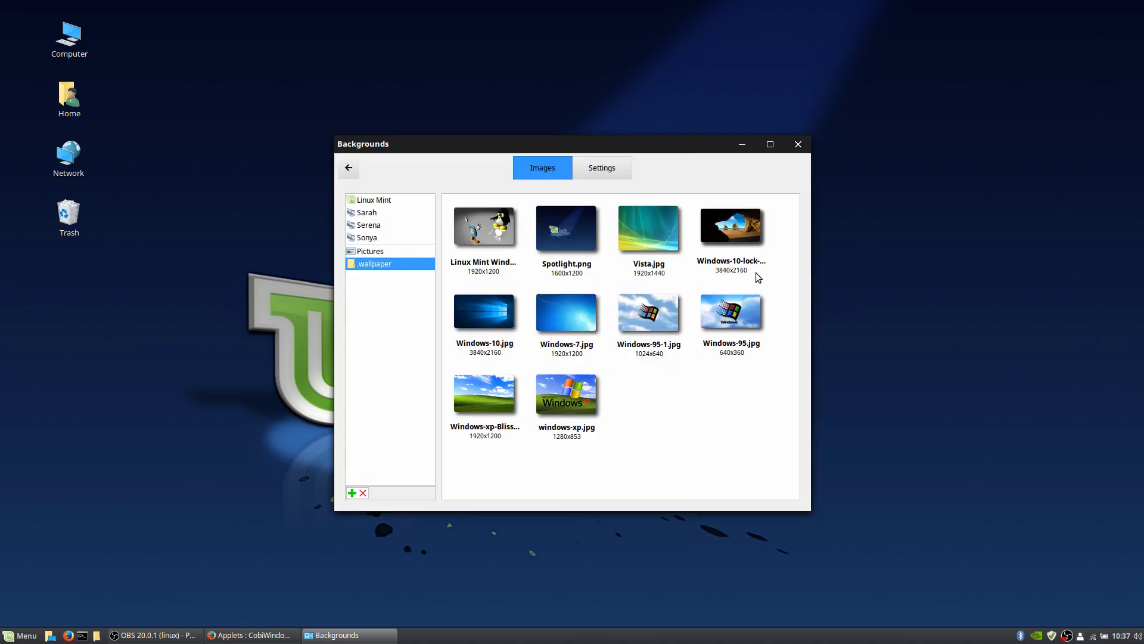
pyautogui.click(375, 238)
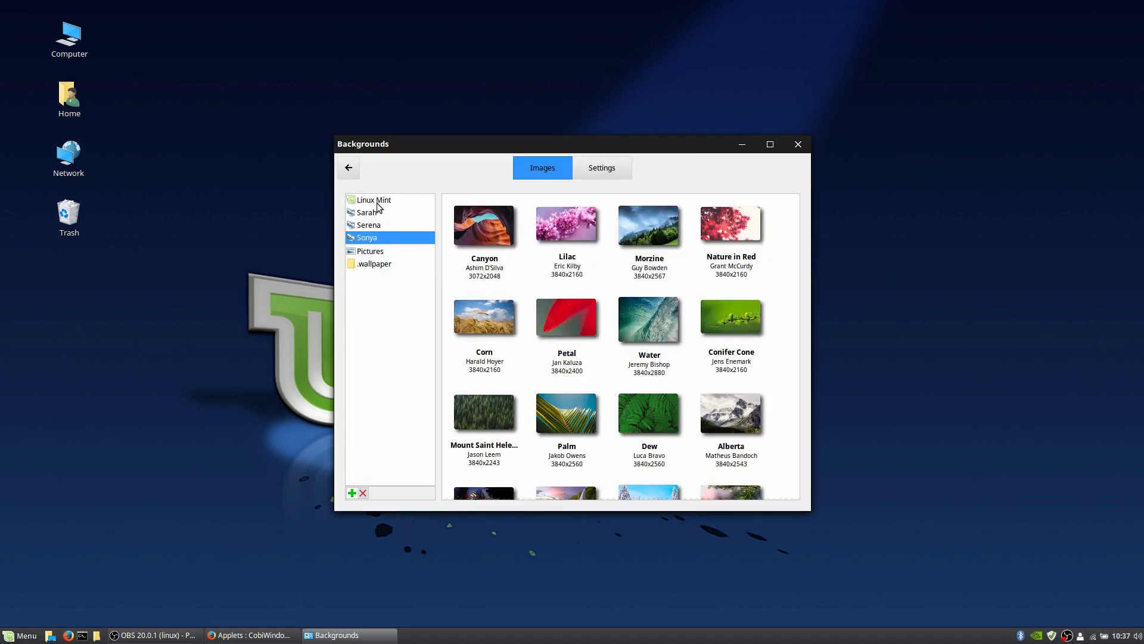
pyautogui.click(379, 264)
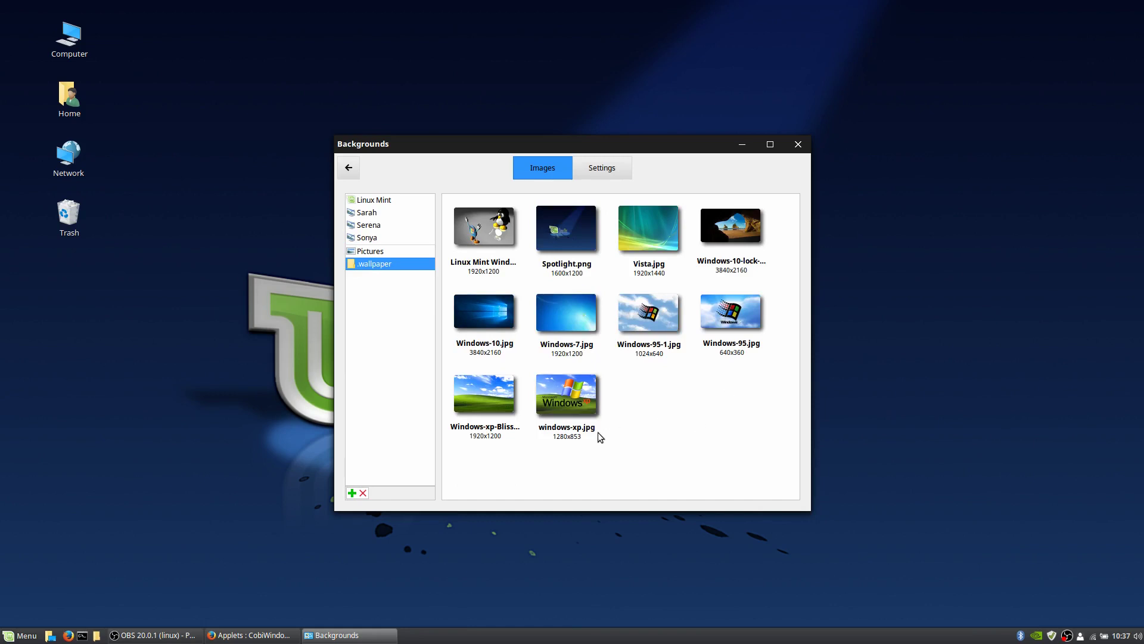
pyautogui.click(501, 232)
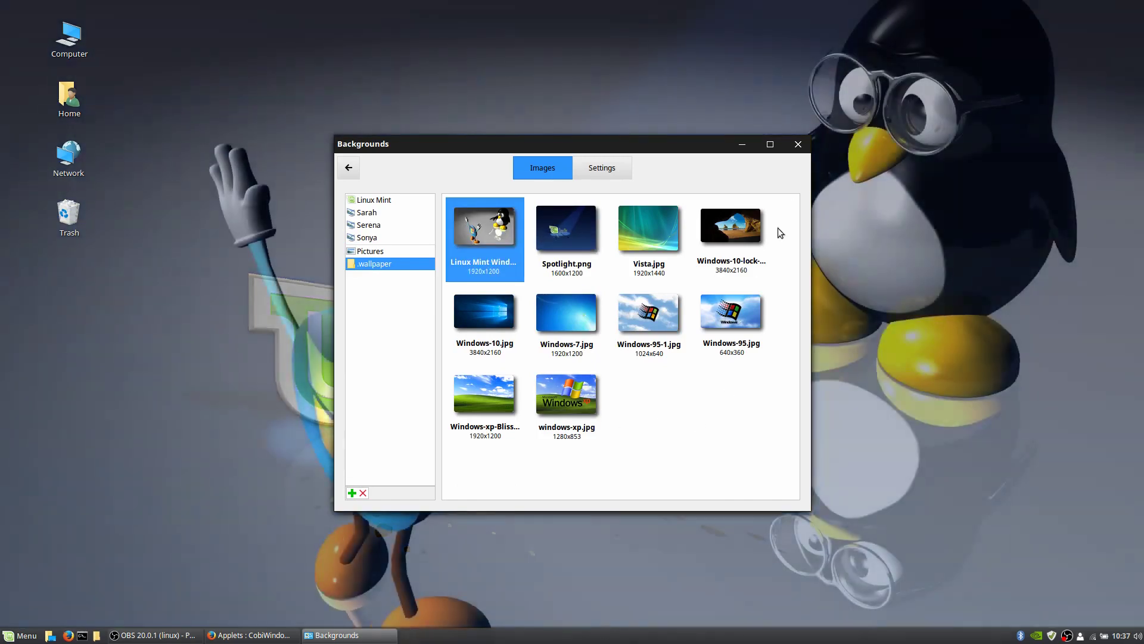
pyautogui.click(796, 145)
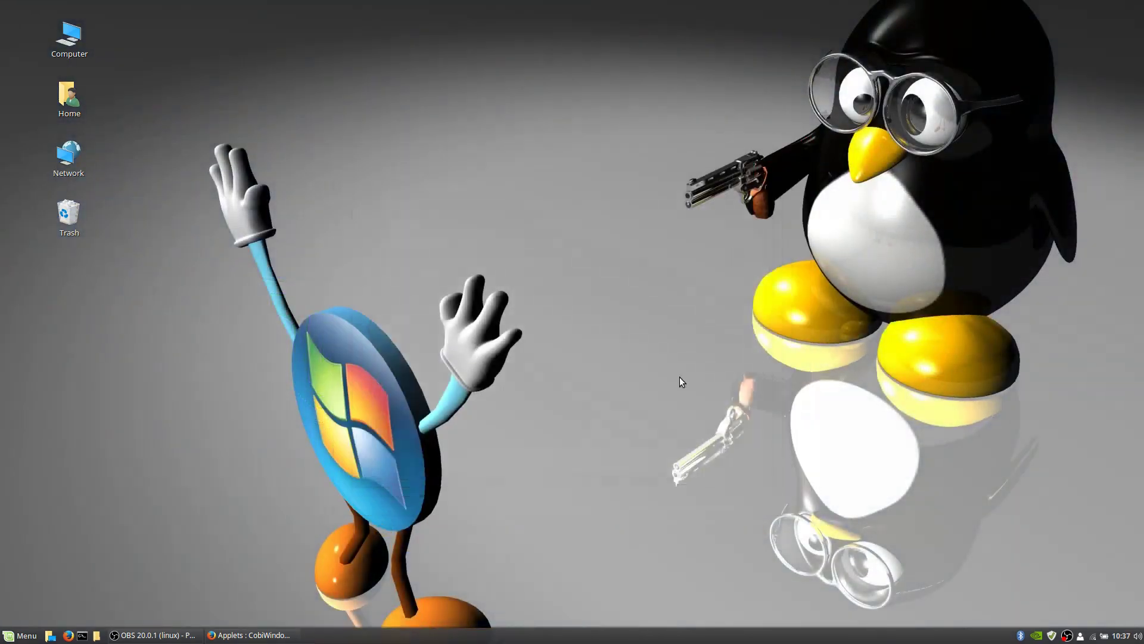
pyautogui.rightClick(604, 362)
pyautogui.click(535, 375)
# - Create a New Excel Spreadsheet document in the Documents folder, name it spreadsheet.ods, and close the file manager
pyautogui.click(96, 636)
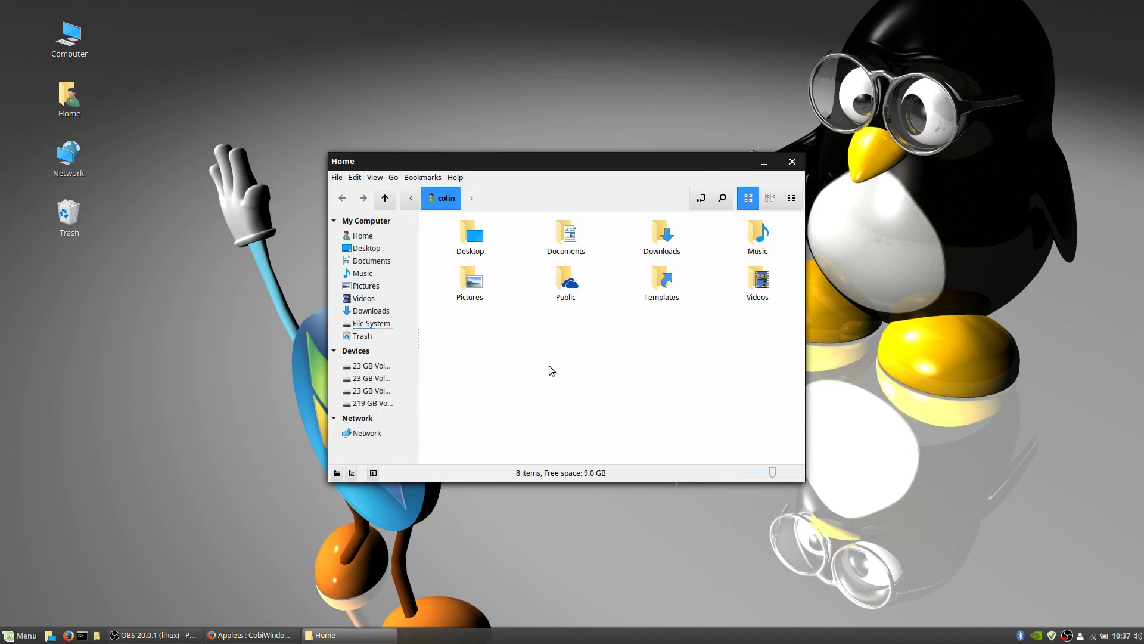
pyautogui.doubleClick(565, 235)
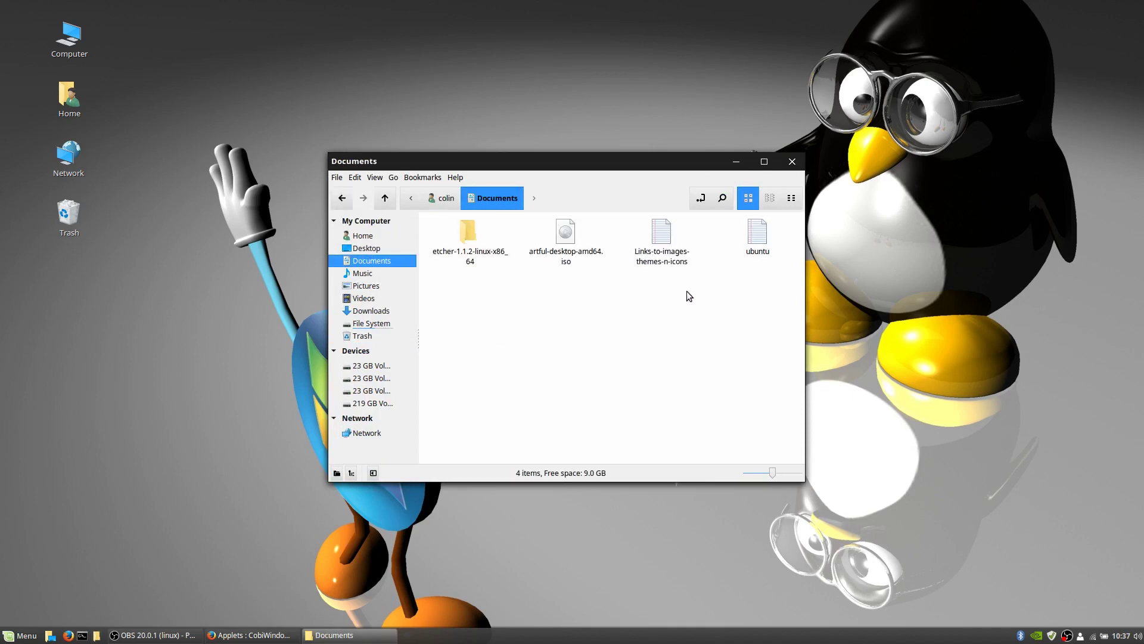
pyautogui.rightClick(516, 311)
pyautogui.moveTo(558, 334)
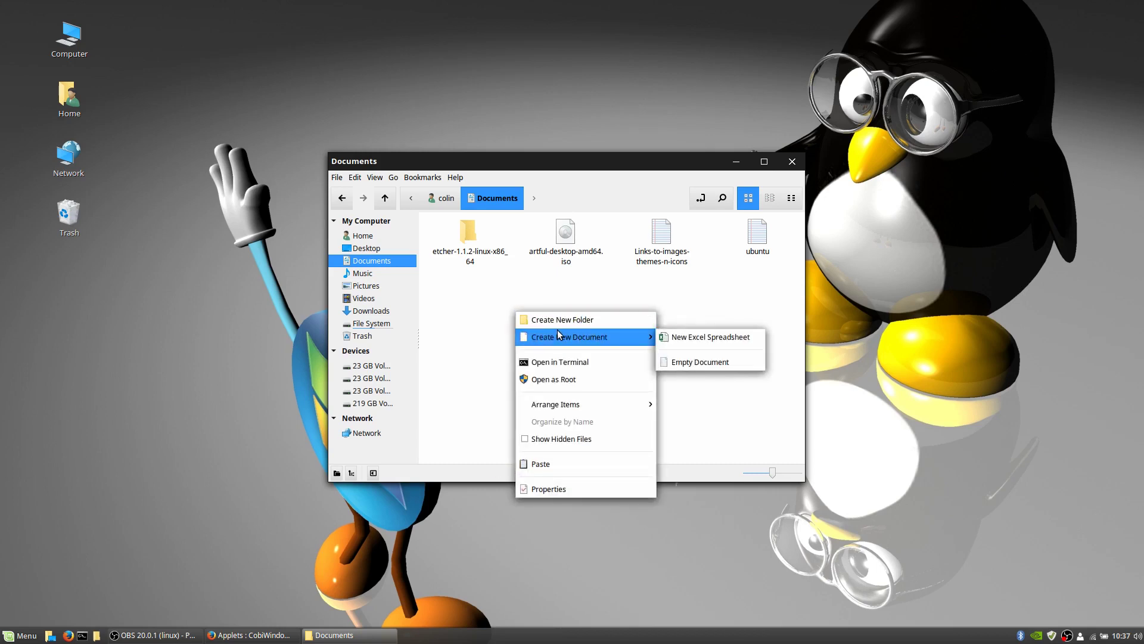
pyautogui.click(712, 338)
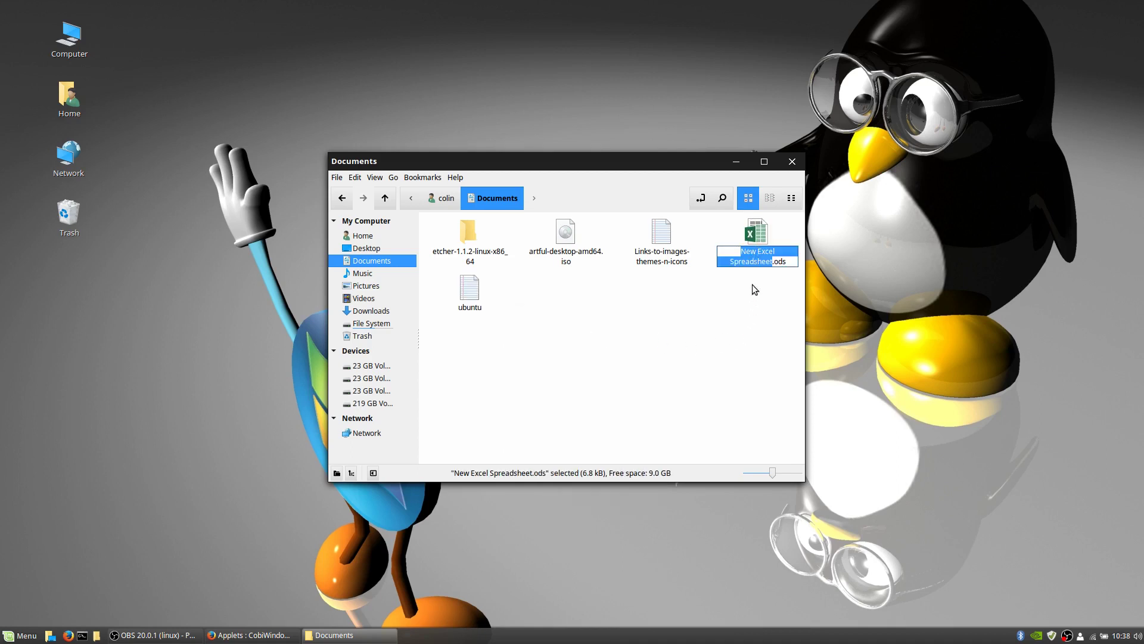
pyautogui.write('spr')
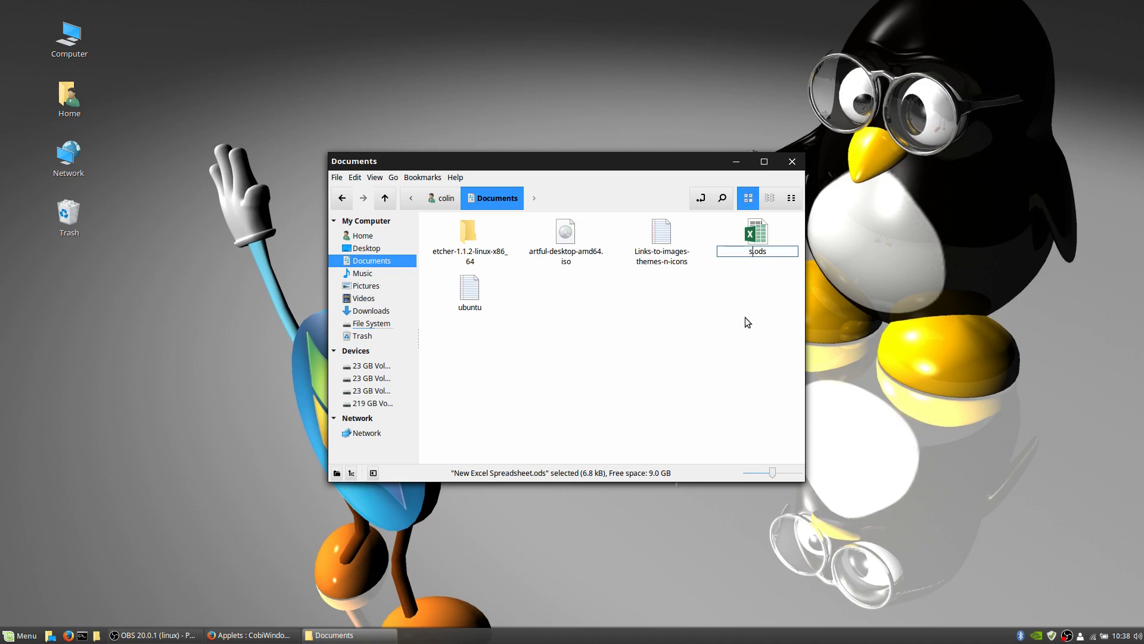
pyautogui.write('eadsheet')
pyautogui.press('Return')
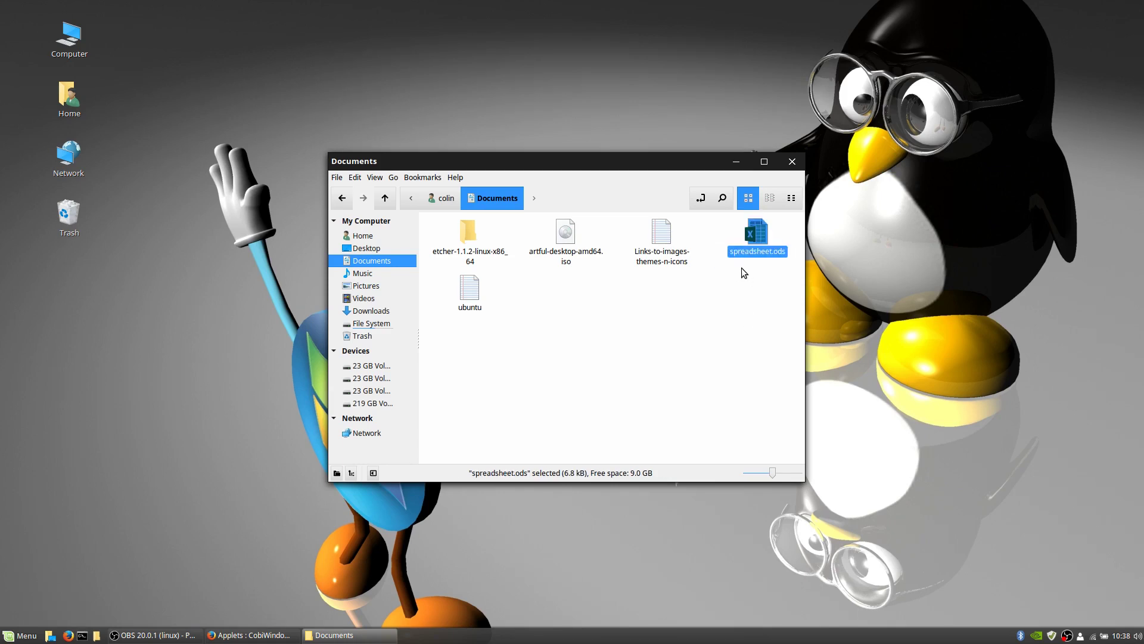
pyautogui.click(674, 313)
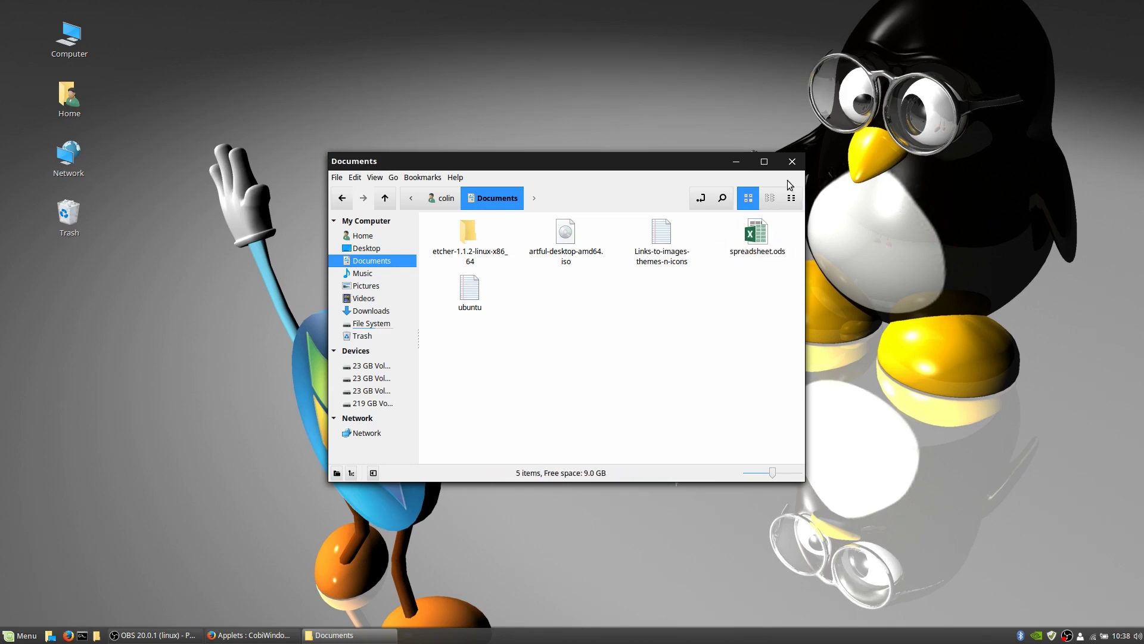
pyautogui.click(792, 161)
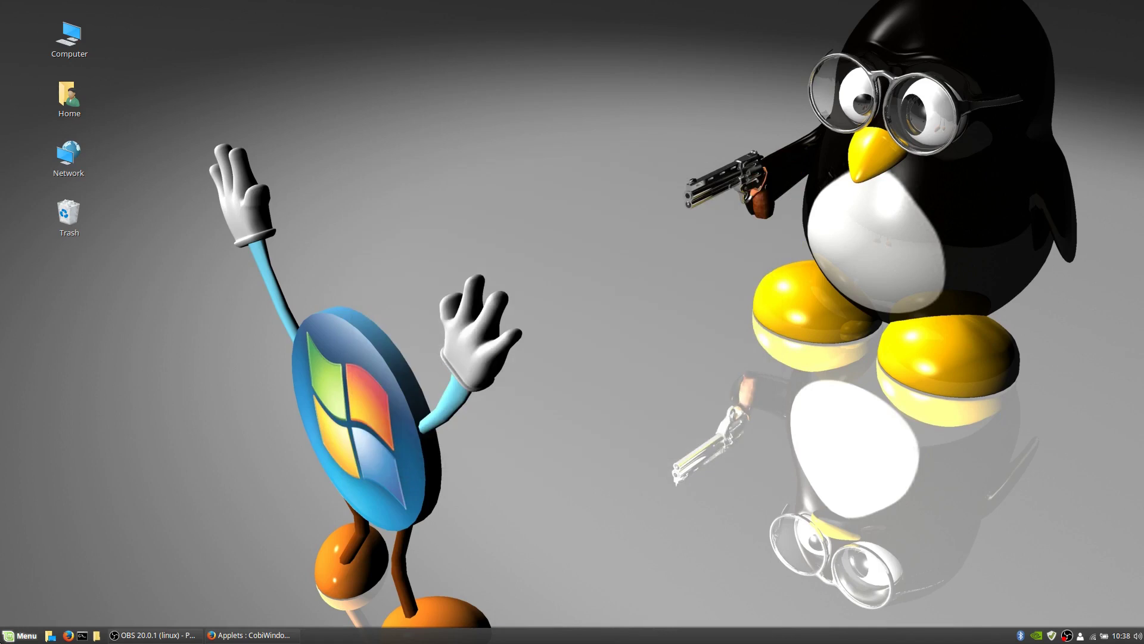
# - Switch to LibreOffice Writer with a blank document
pyautogui.click(22, 637)
pyautogui.moveTo(102, 428)
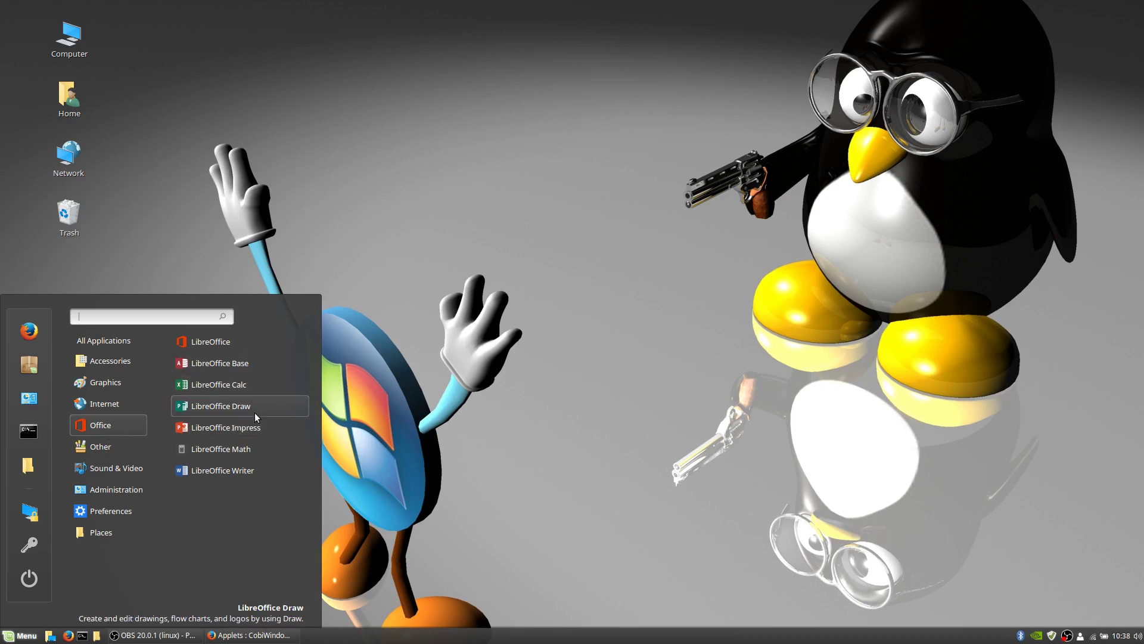
pyautogui.click(260, 470)
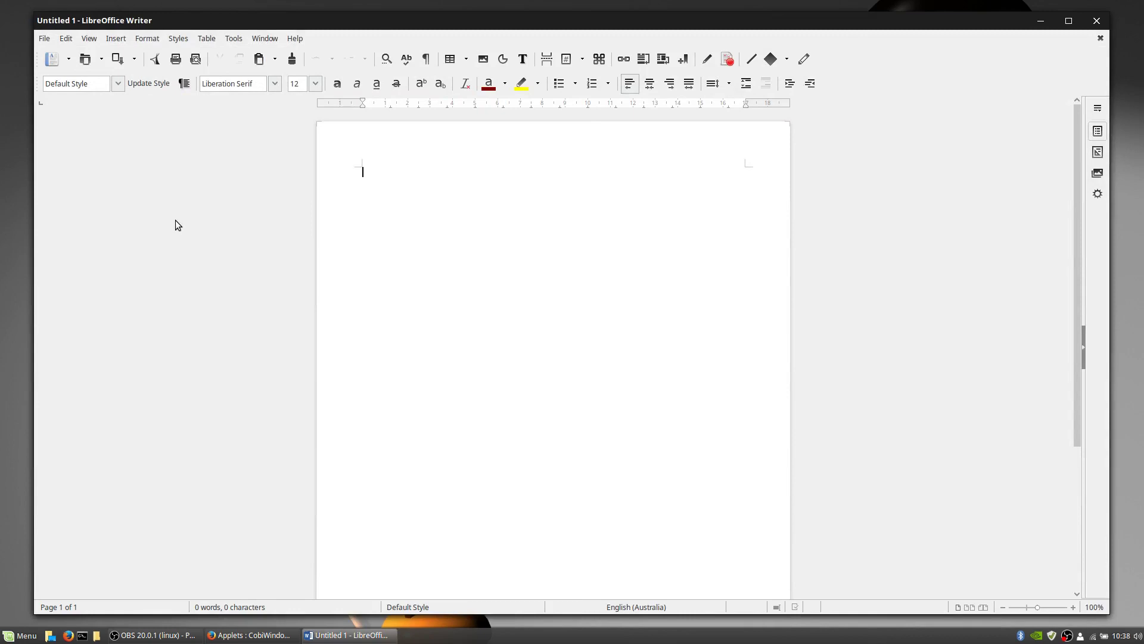
# - Save the blank document as "New Word Document" in the home directory's Templates folder
pyautogui.click(45, 39)
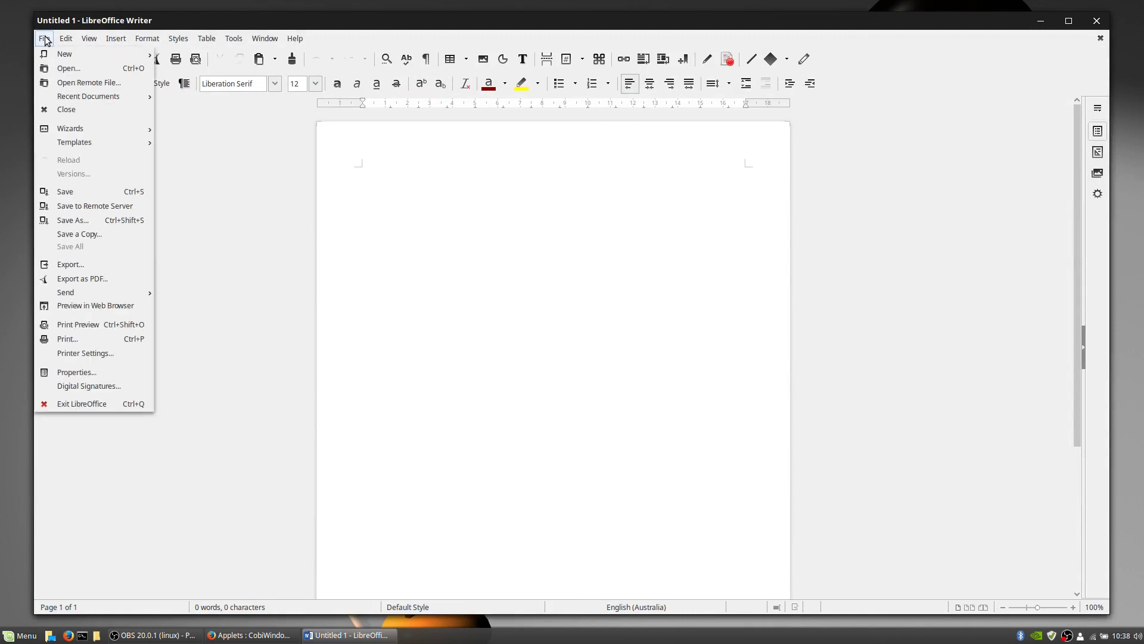
pyautogui.click(70, 221)
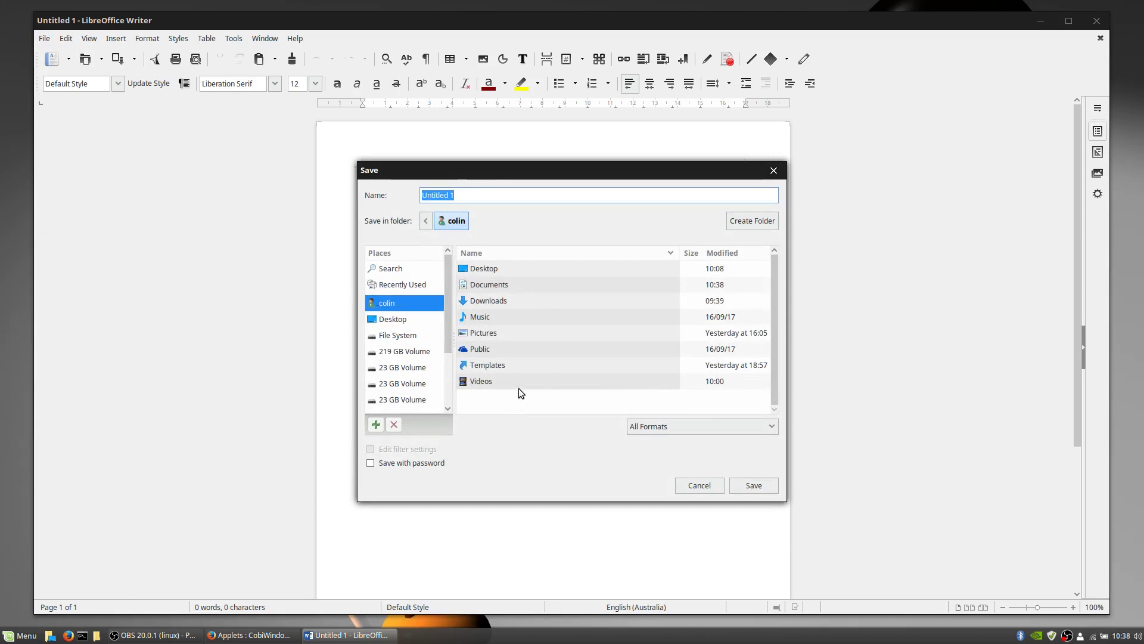
pyautogui.doubleClick(493, 366)
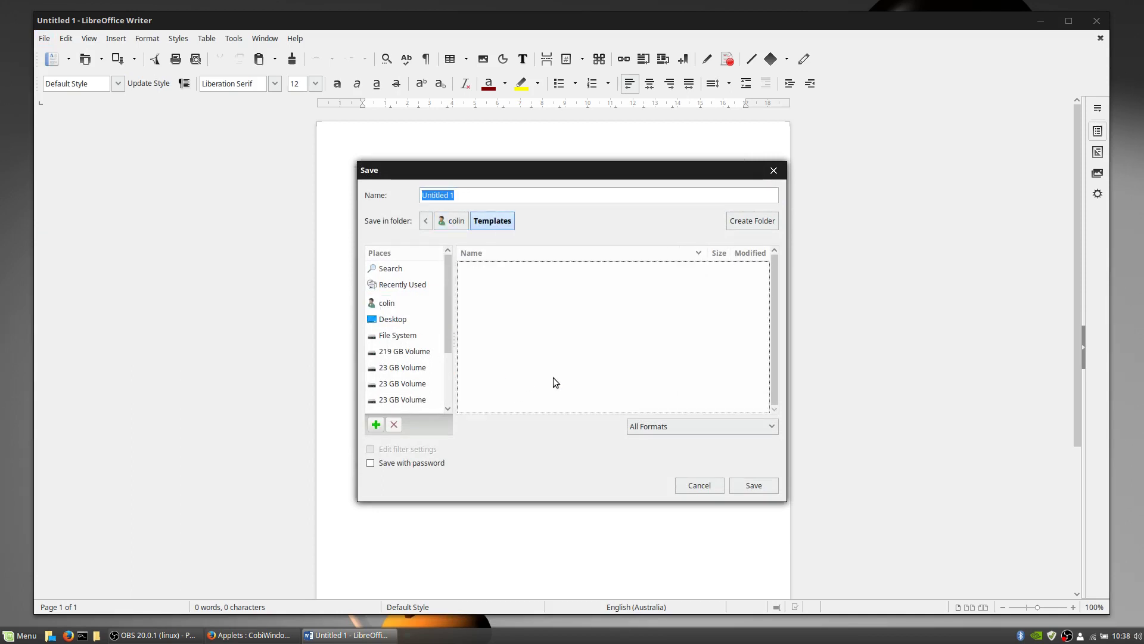
pyautogui.moveTo(468, 194); pyautogui.dragTo(409, 193)
pyautogui.write('New Word ')
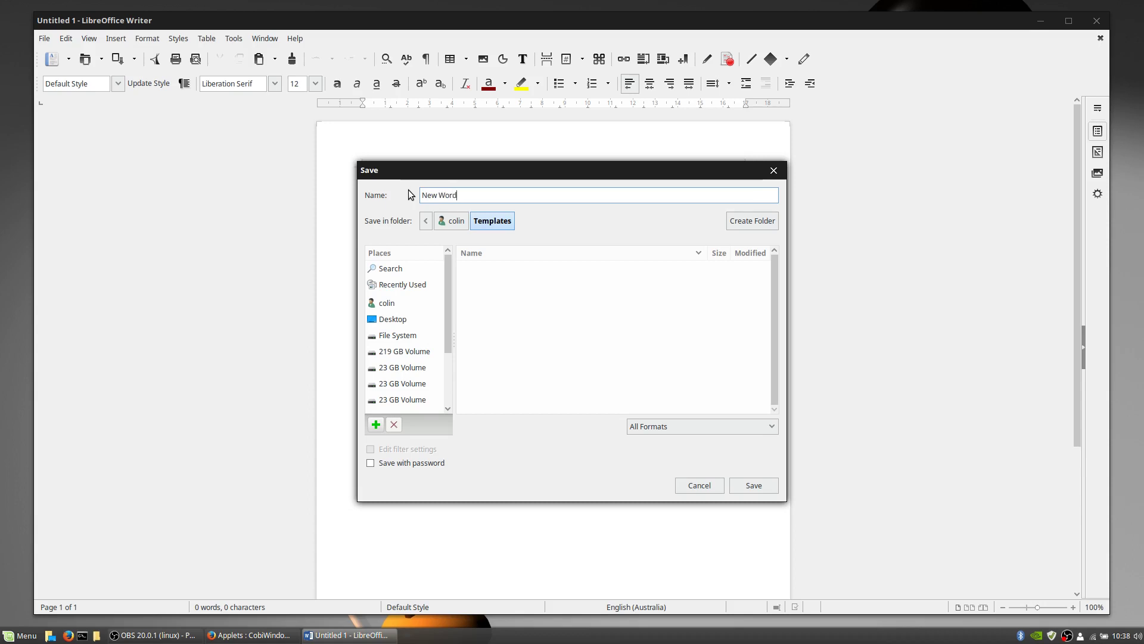
pyautogui.write('Documen')
pyautogui.click(762, 486)
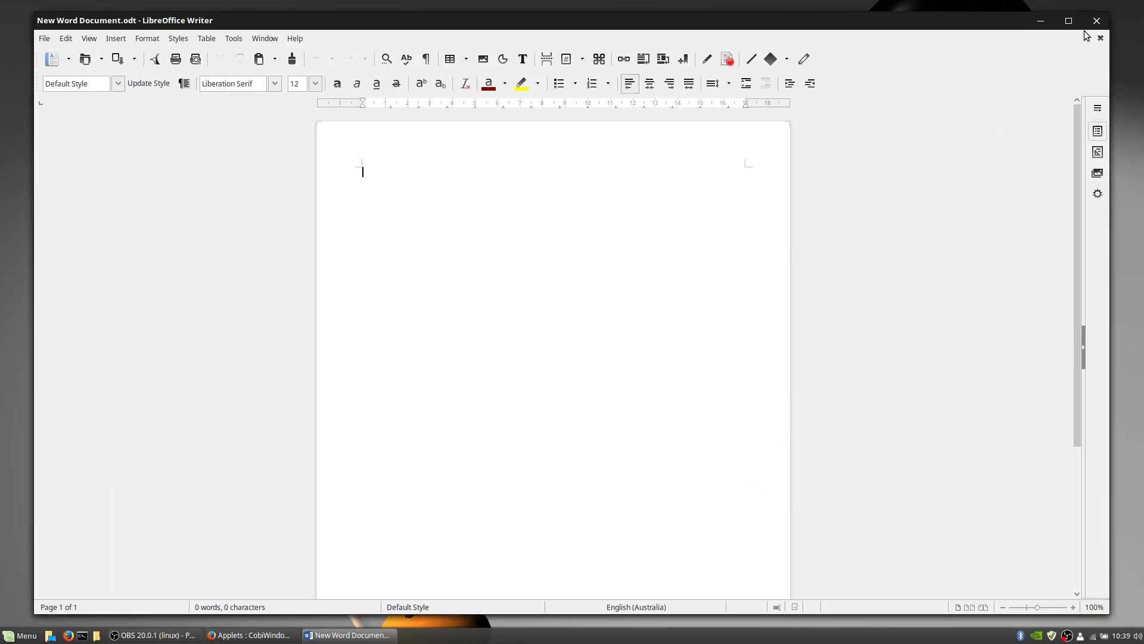
# - Close the LibreOffice Writer document and open the Documents folder in the file manager
pyautogui.click(1096, 21)
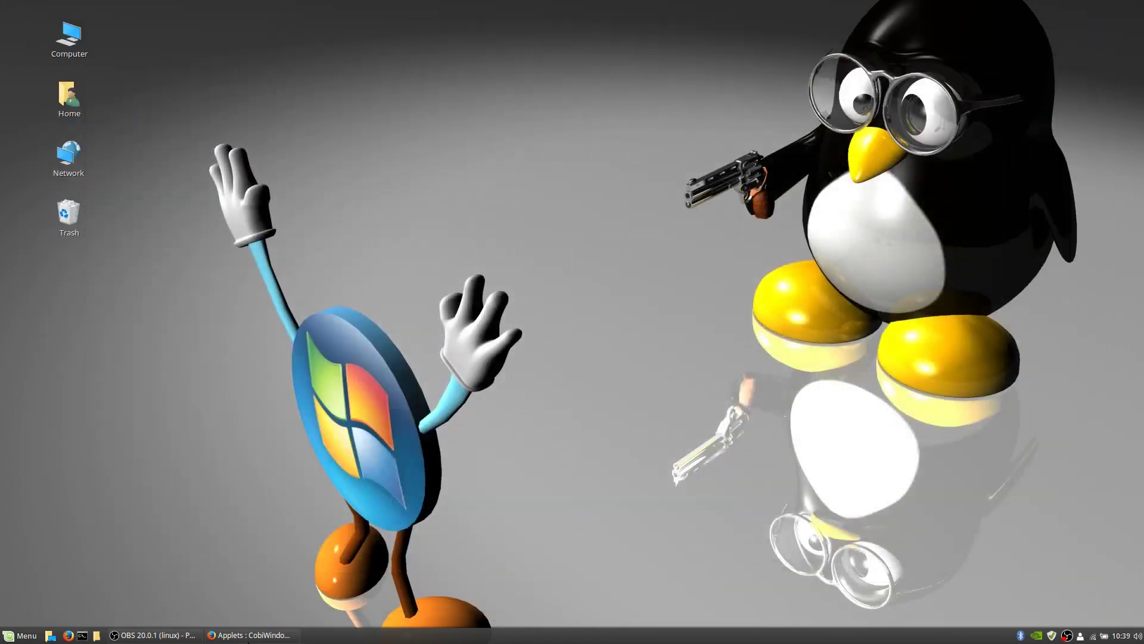
pyautogui.click(96, 635)
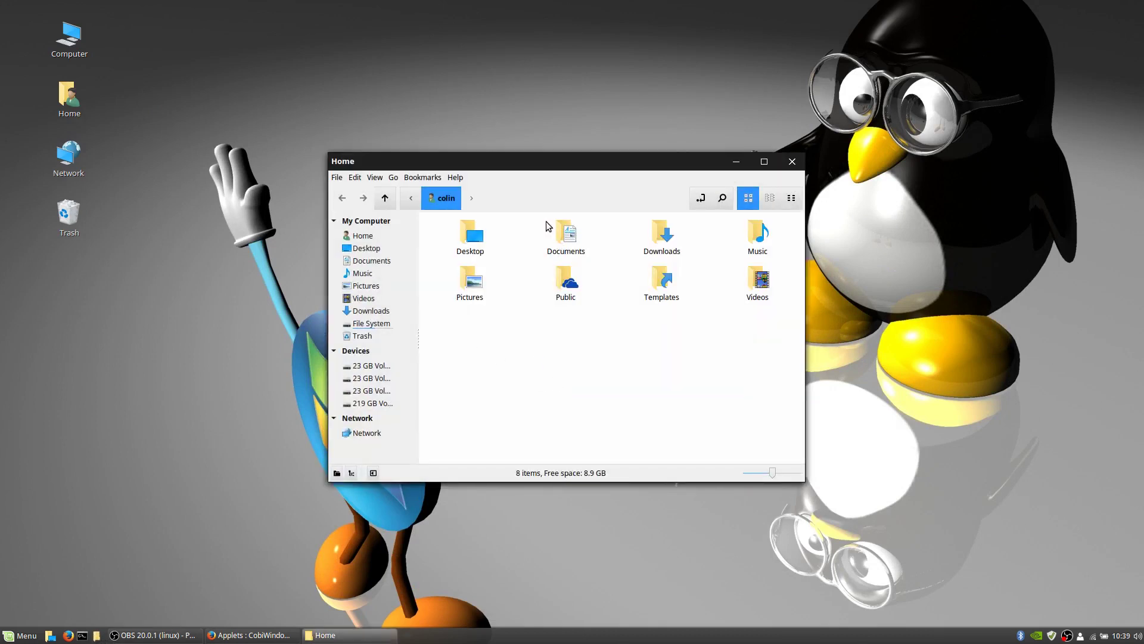
pyautogui.doubleClick(570, 236)
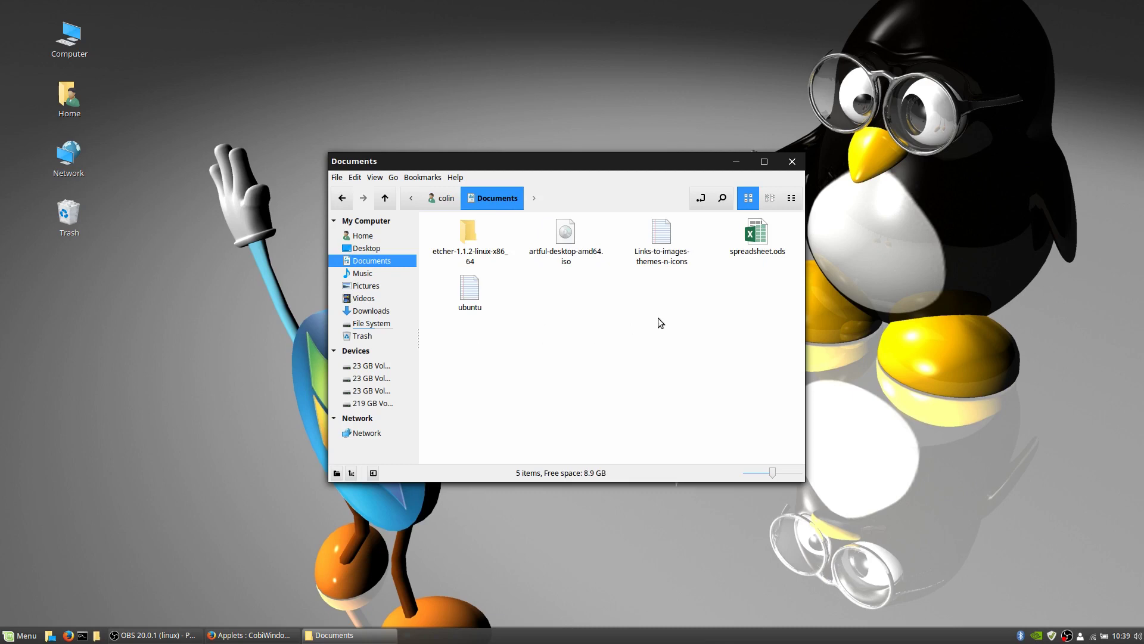
pyautogui.moveTo(568, 166); pyautogui.dragTo(523, 145)
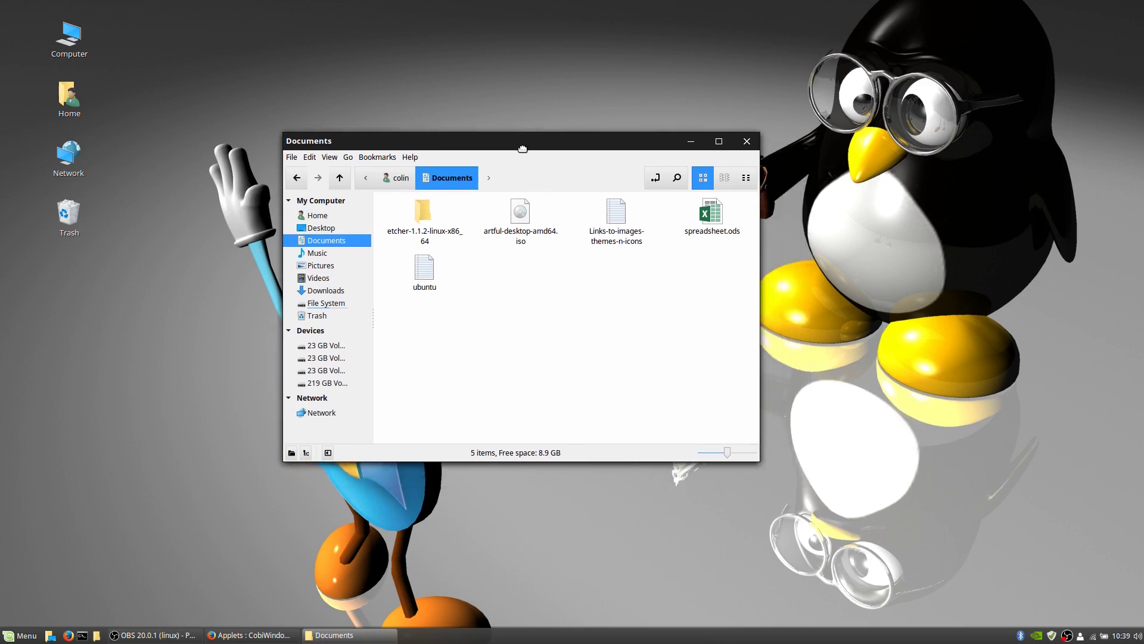
# - Create a document from the New Word Document template in the Documents folder and name it doc.odt
pyautogui.rightClick(508, 289)
pyautogui.moveTo(632, 314)
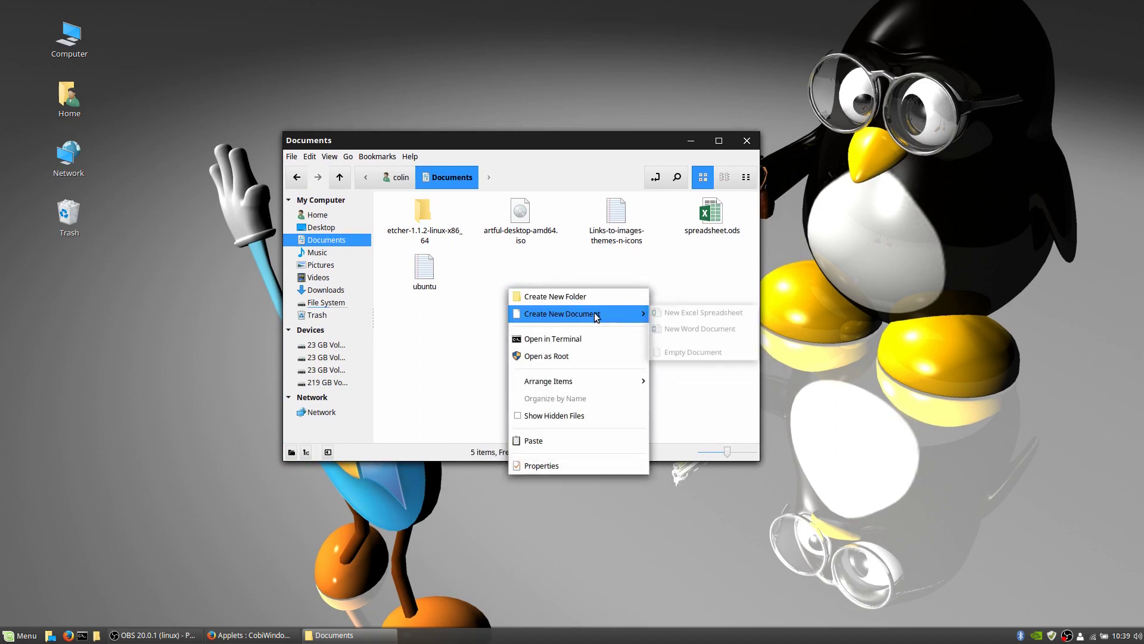
pyautogui.click(726, 331)
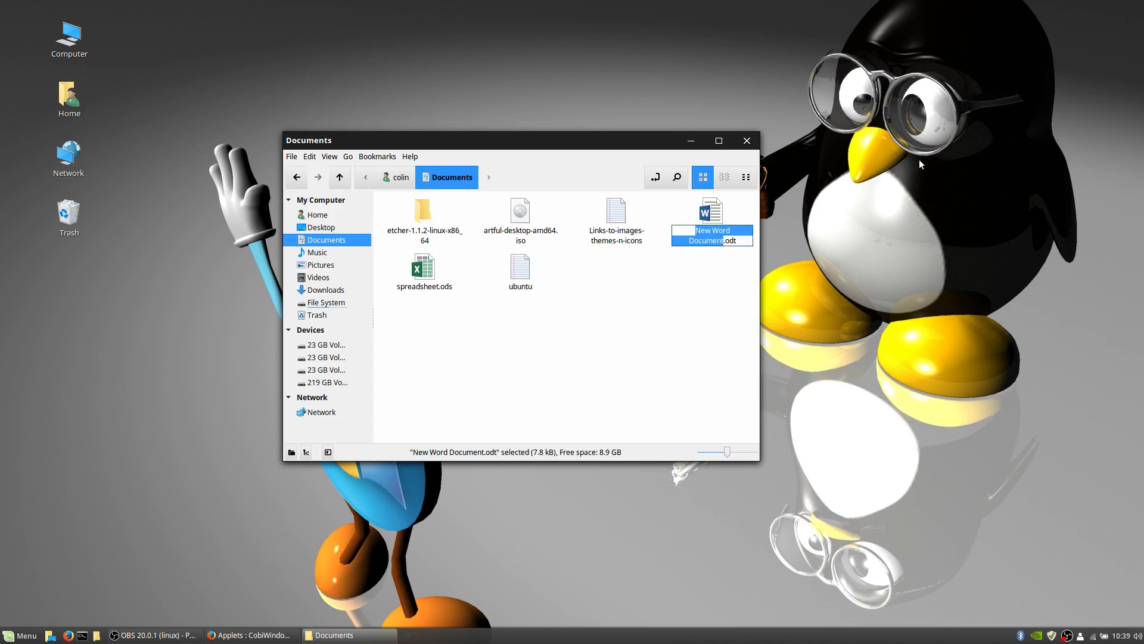
pyautogui.write('oc')
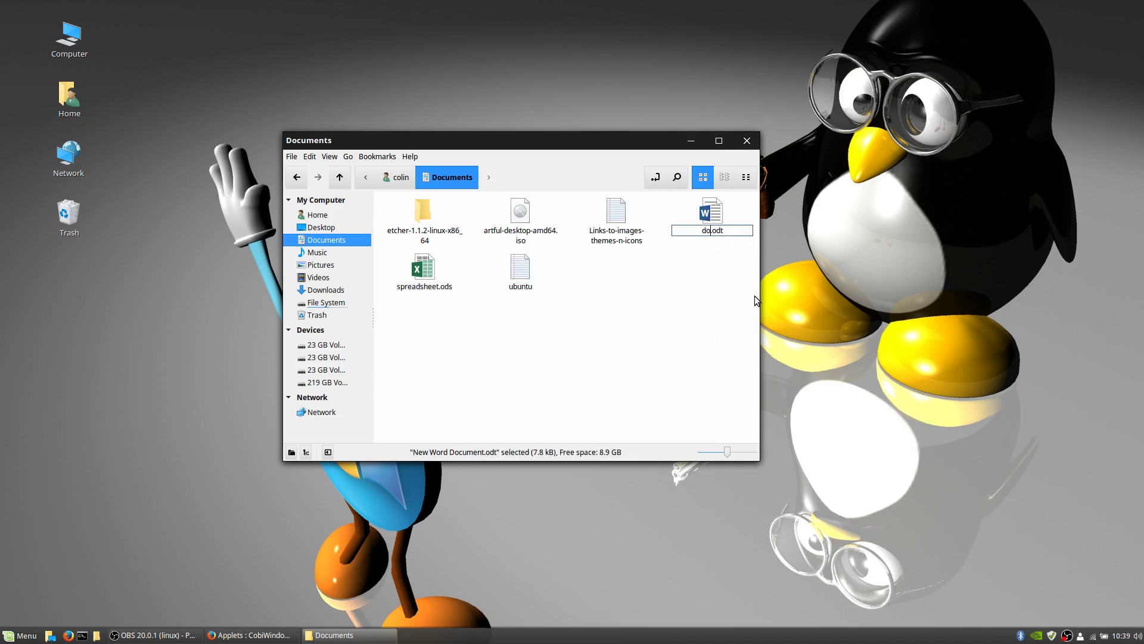
pyautogui.press('Return')
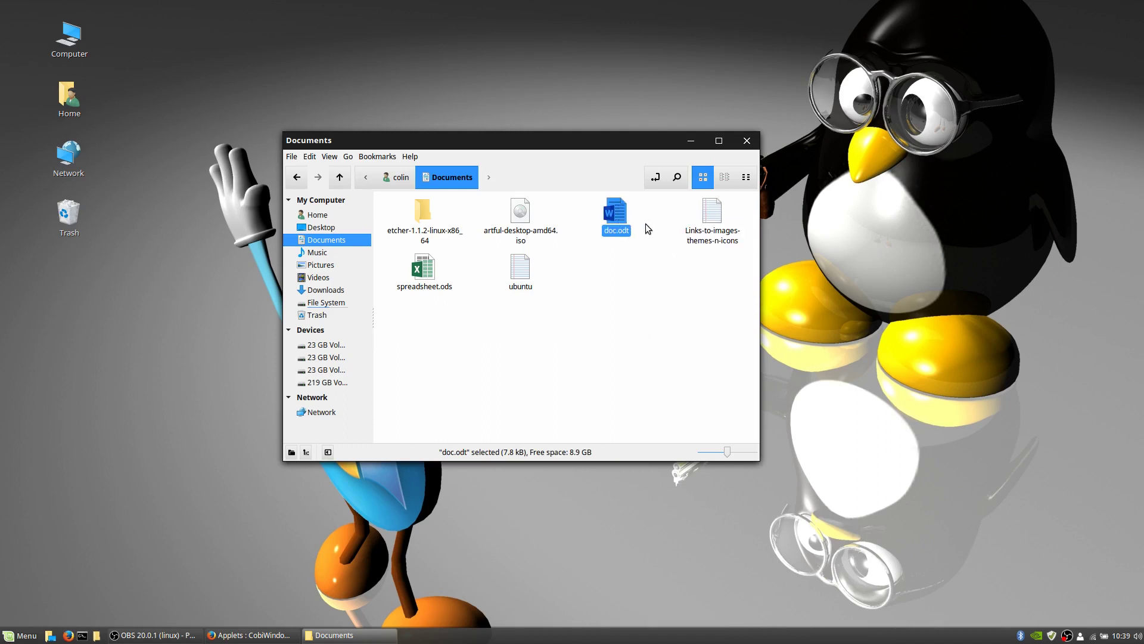
# - Open doc.odt to check it in LibreOffice Writer, and close both the document and the file manager
pyautogui.doubleClick(621, 213)
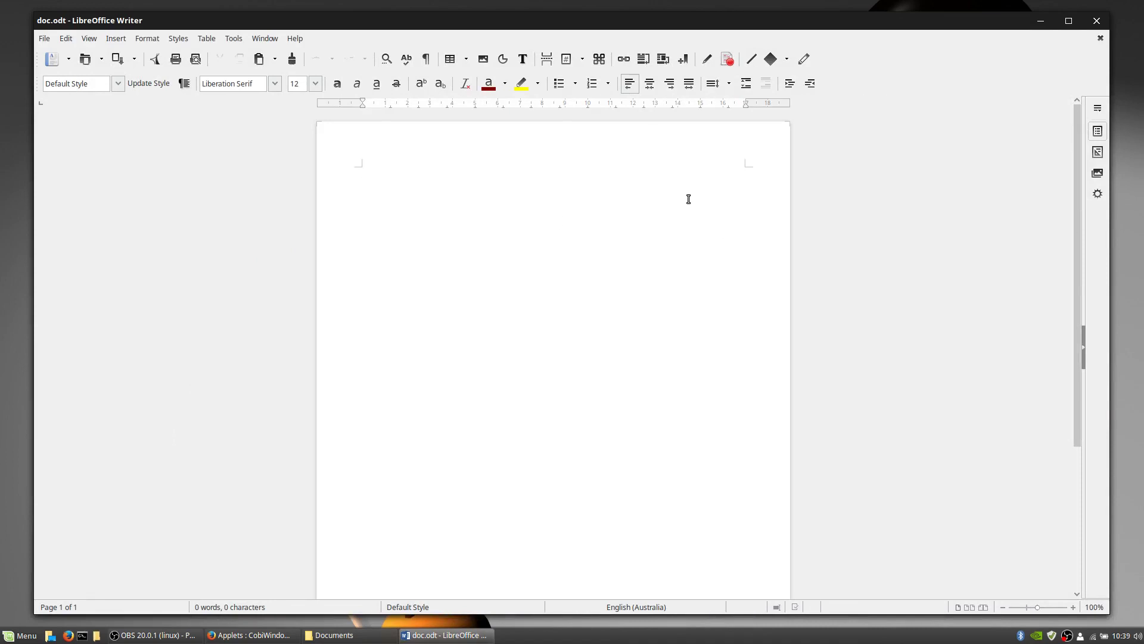
pyautogui.click(1097, 21)
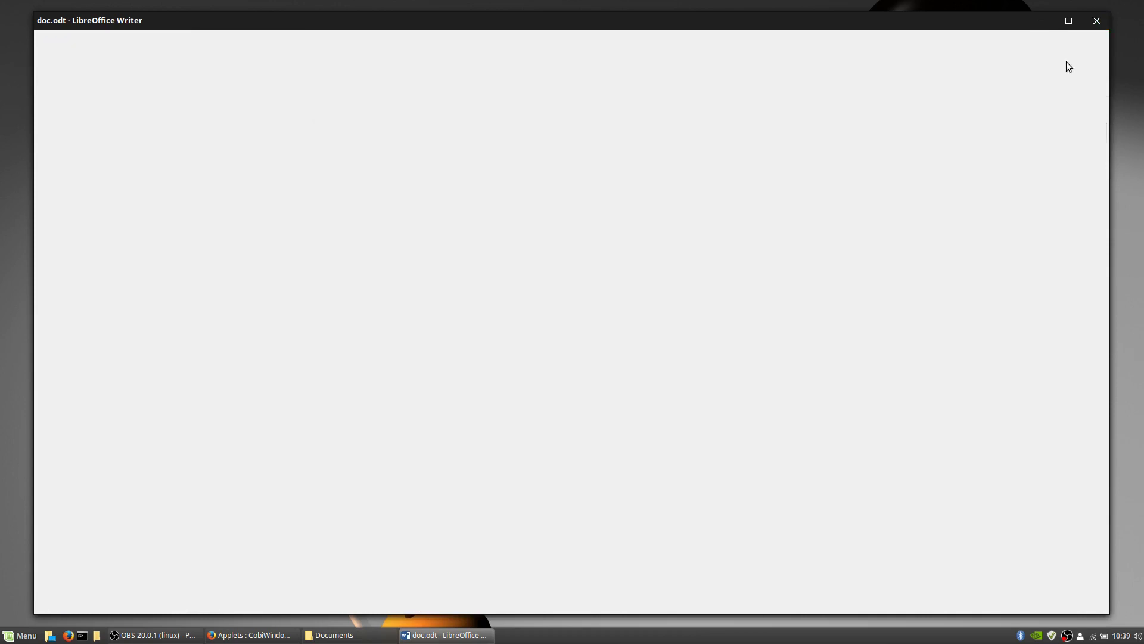
pyautogui.click(747, 141)
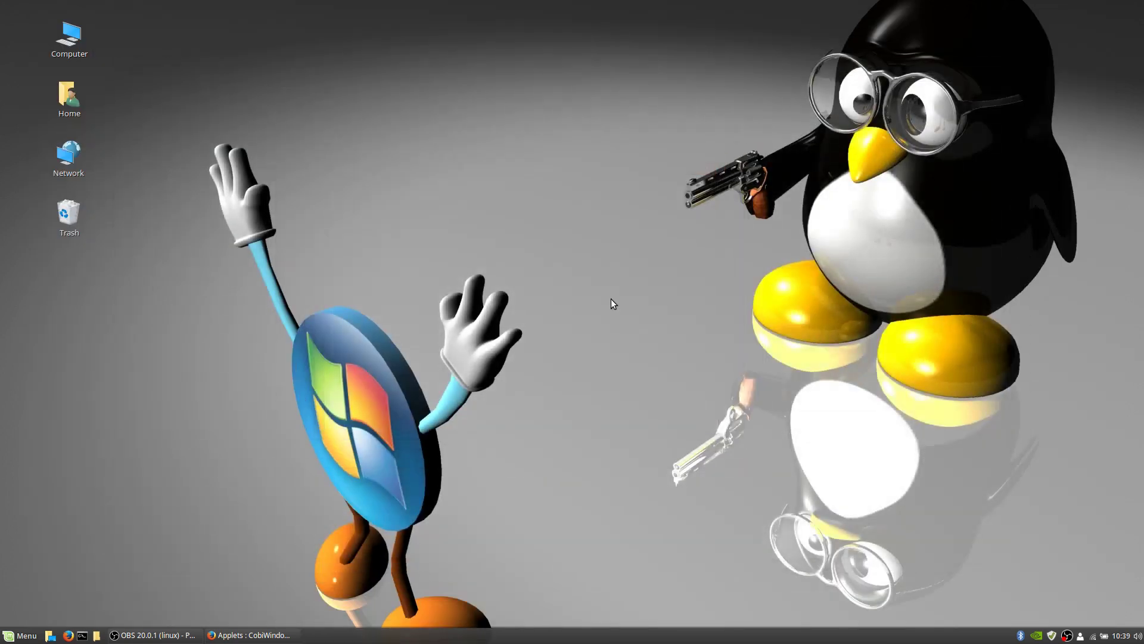